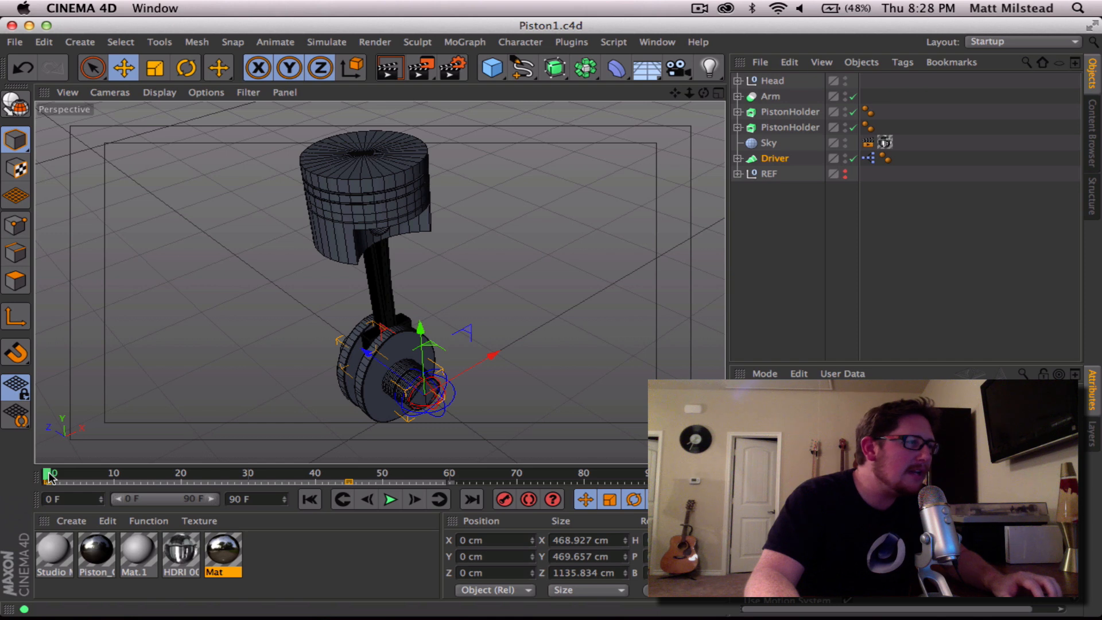
Examine the XPresso node network on the Driver object in the piston scene and play back its animation
{"action": "mouse_move", "coordinate": [49, 477]}
{"action": "left_mouse_down"}
{"action": "mouse_move", "coordinate": [361, 505]}
{"action": "mouse_move", "coordinate": [67, 503]}
{"action": "mouse_move", "coordinate": [362, 505]}
{"action": "mouse_move", "coordinate": [46, 484]}
{"action": "left_mouse_up"}
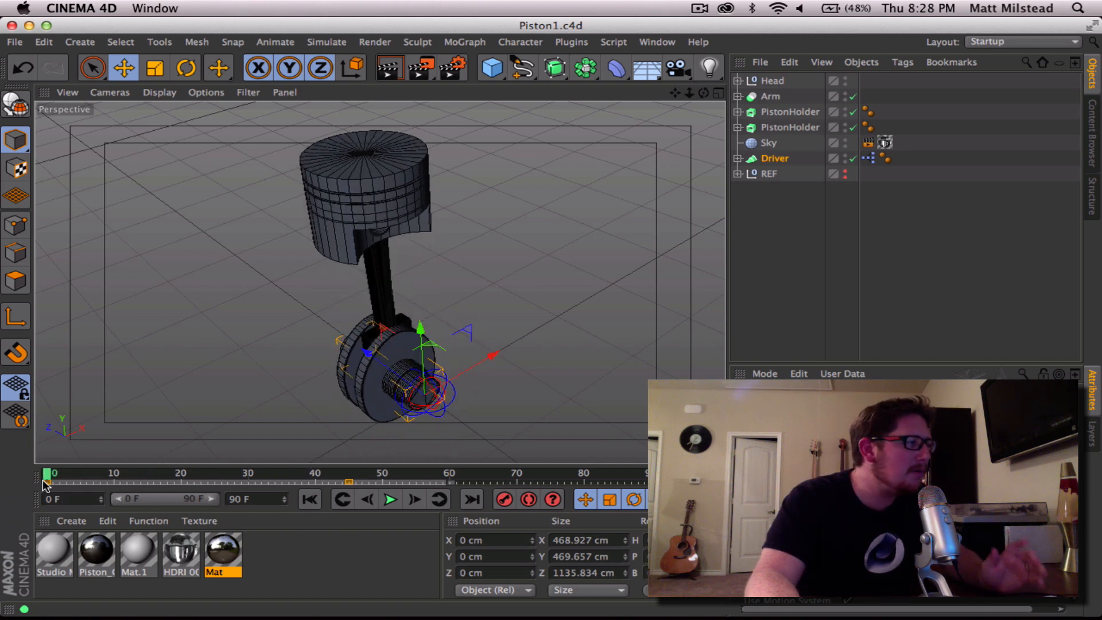
{"action": "double_click", "coordinate": [872, 160]}
{"action": "left_click_drag", "start_coordinate": [577, 135], "coordinate": [468, 62]}
{"action": "left_click_drag", "start_coordinate": [914, 541], "coordinate": [953, 552]}
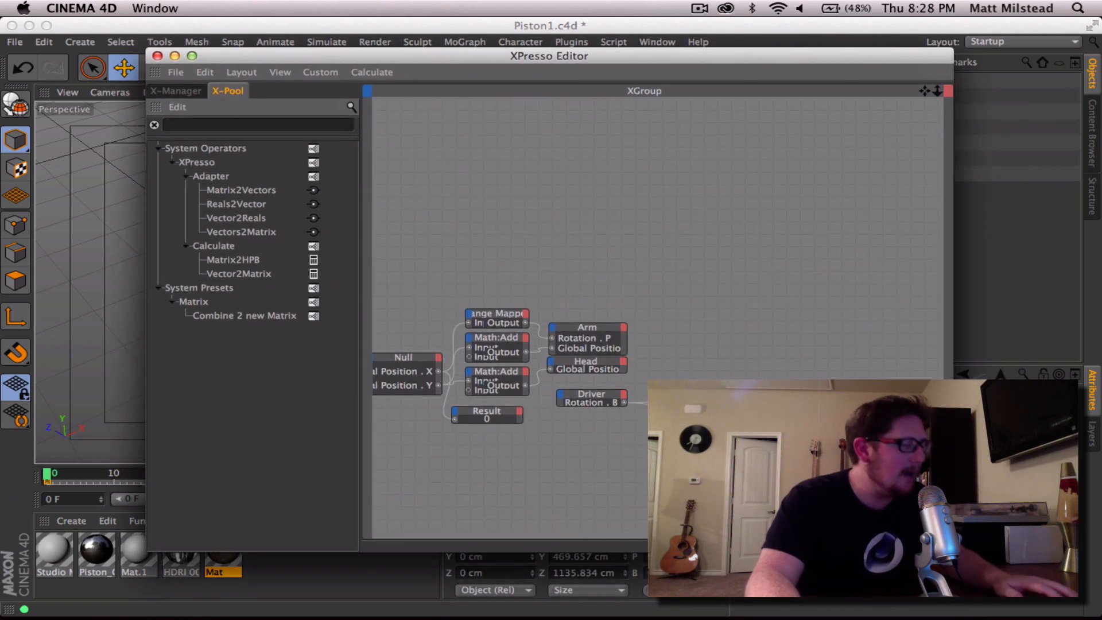
{"action": "type", "text": "2"}
{"action": "middle_click_drag", "start_coordinate": [626, 457], "coordinate": [668, 439], "text": "alt"}
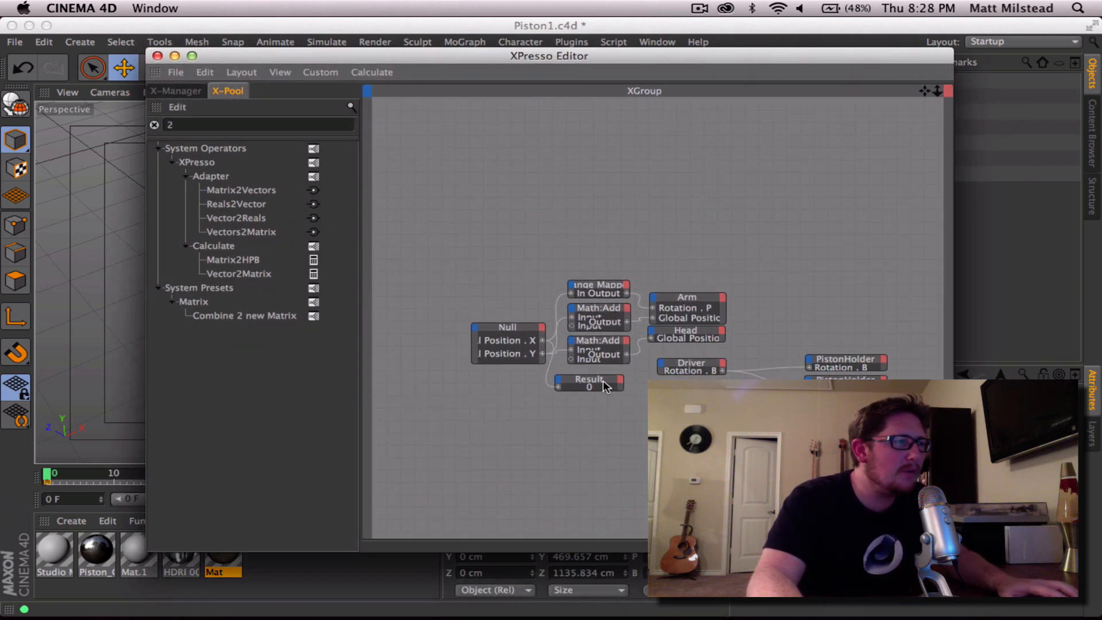
{"action": "left_click_drag", "start_coordinate": [595, 377], "coordinate": [615, 409]}
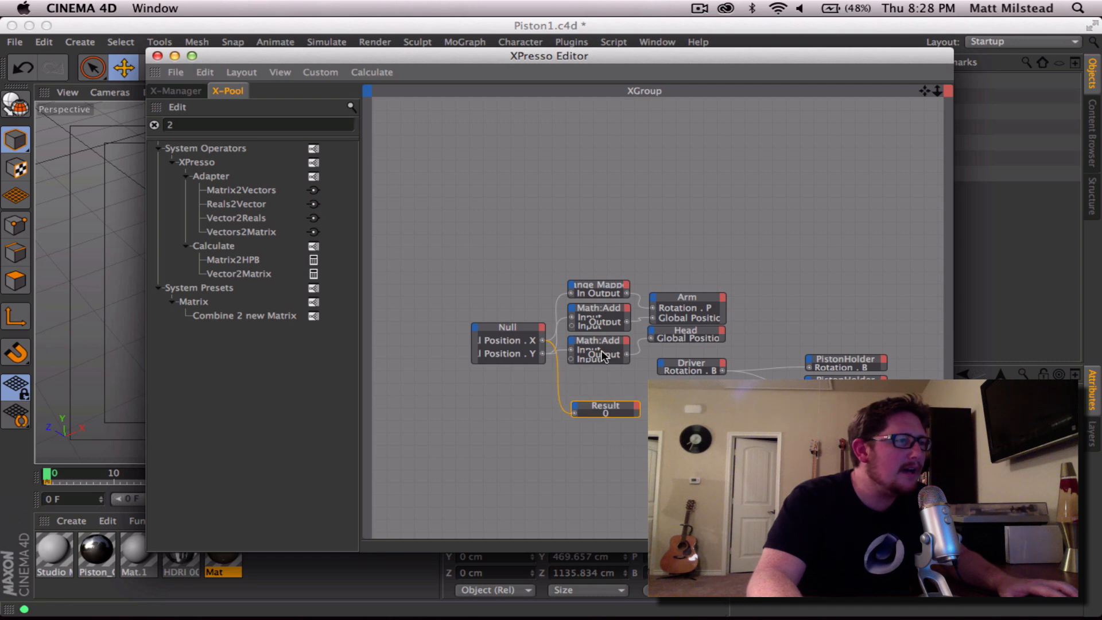
{"action": "scroll", "coordinate": [597, 378], "scroll_direction": "up", "scroll_amount": 2}
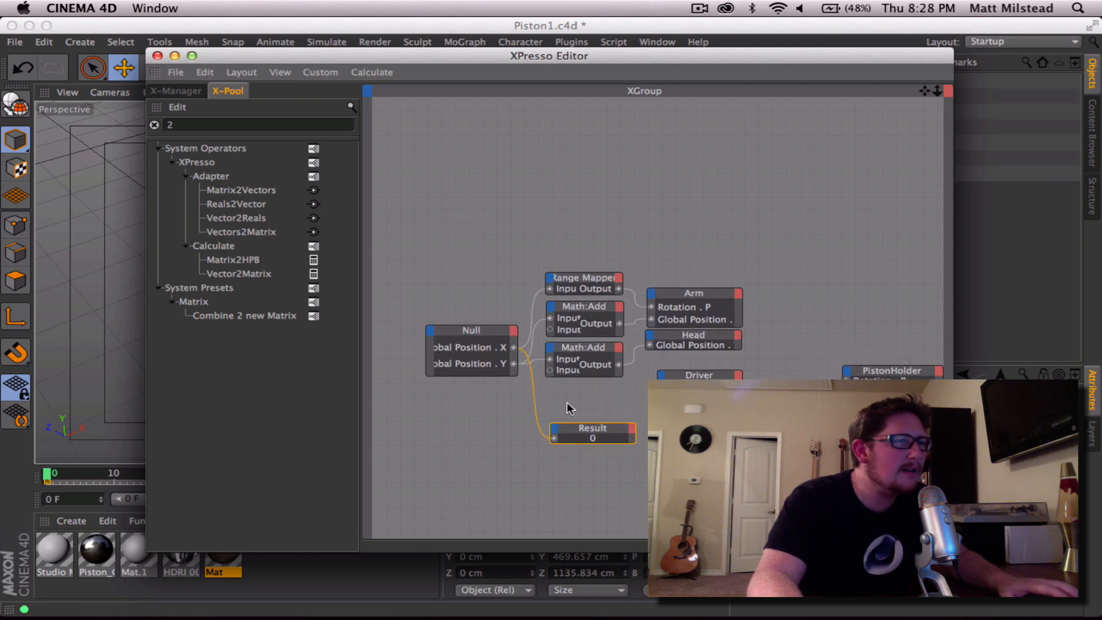
{"action": "left_click", "coordinate": [156, 56]}
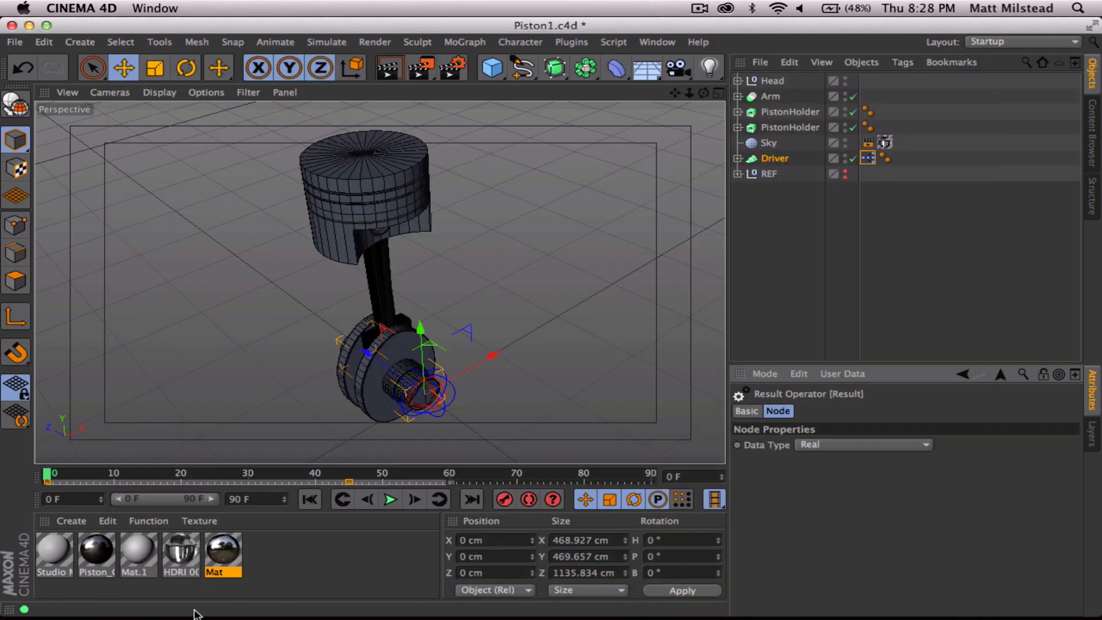
{"action": "left_click", "coordinate": [390, 500]}
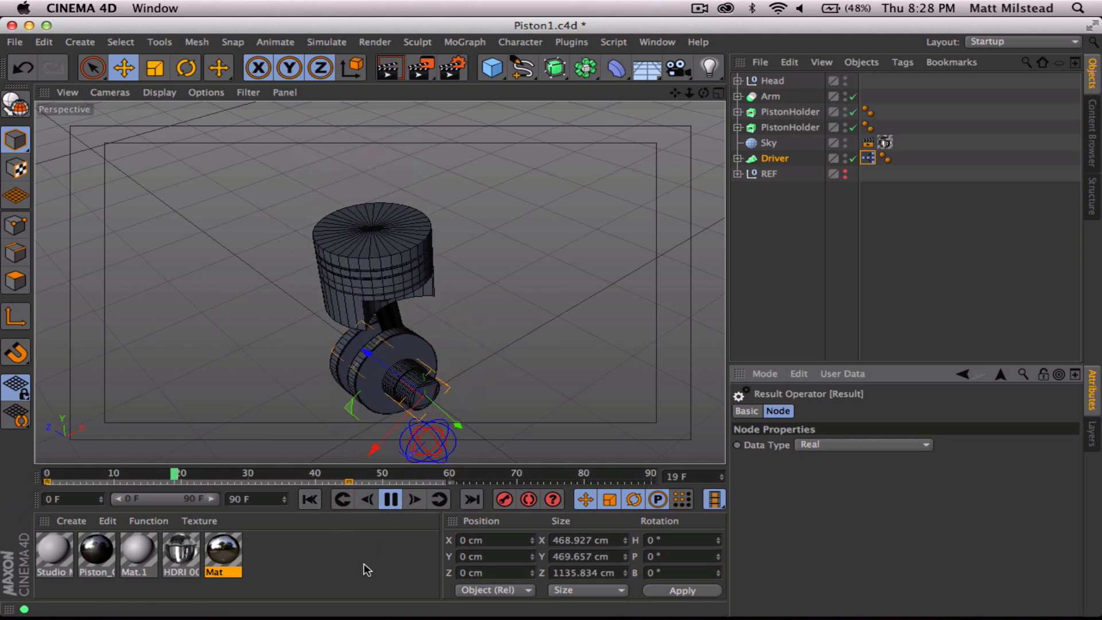
{"action": "left_click", "coordinate": [390, 500]}
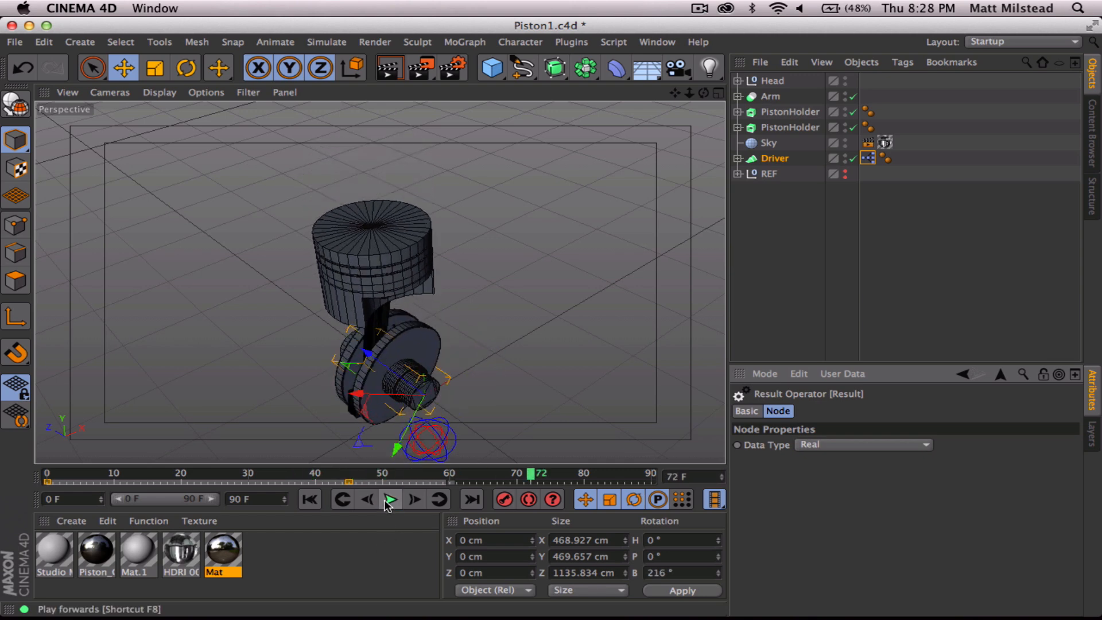
Create a new project and set its render anti-aliasing to Best
{"action": "left_click", "coordinate": [16, 42]}
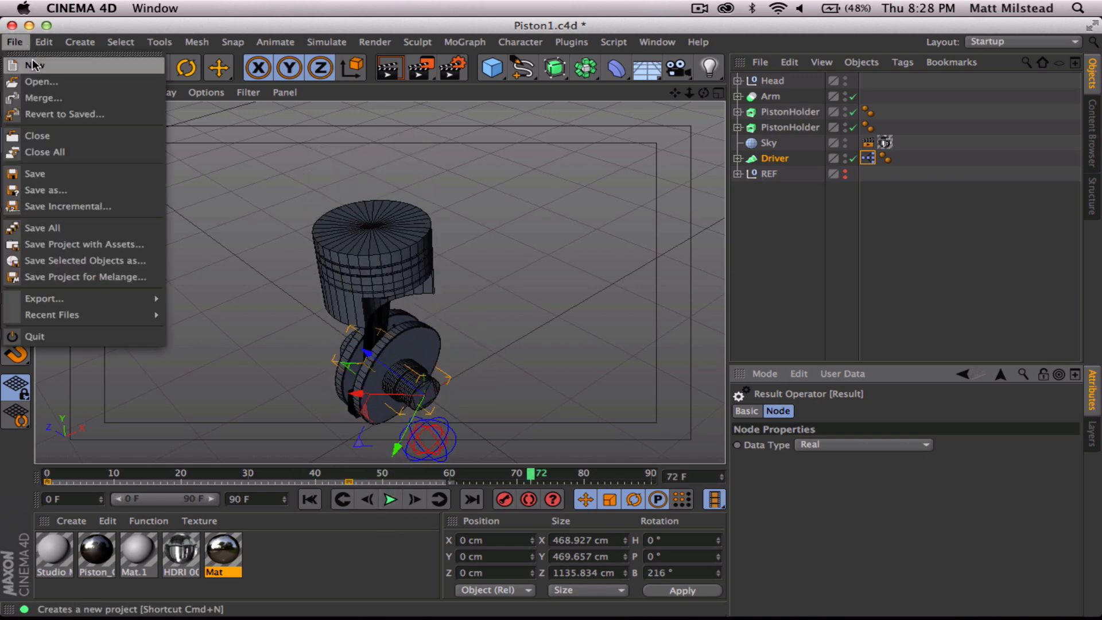
{"action": "left_click", "coordinate": [28, 54]}
{"action": "left_click", "coordinate": [453, 68]}
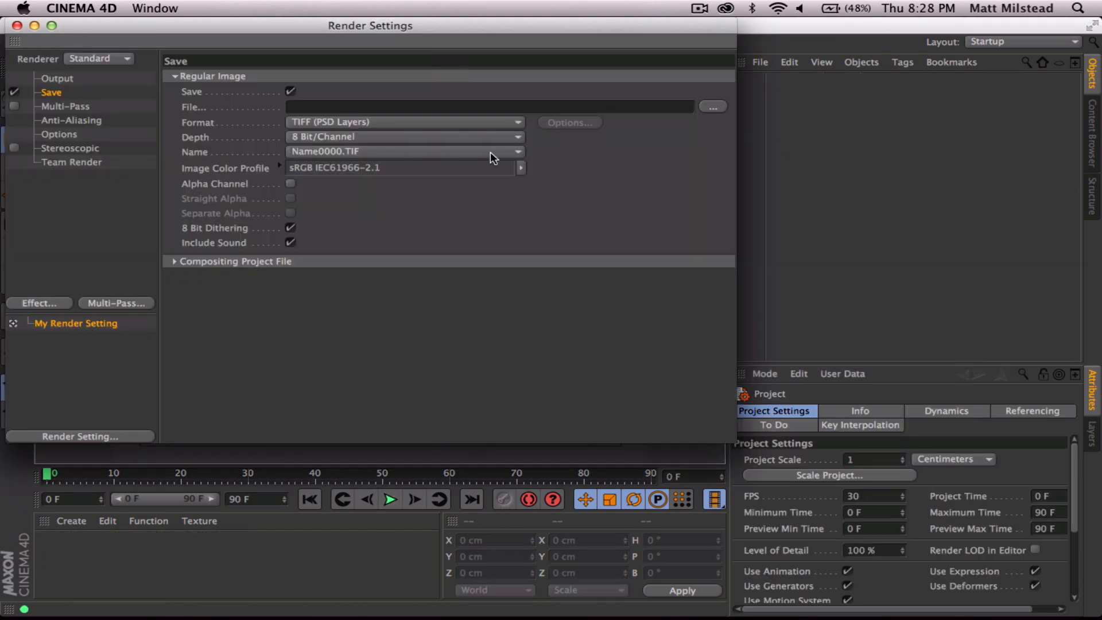
{"action": "left_click_drag", "start_coordinate": [295, 32], "coordinate": [356, 95]}
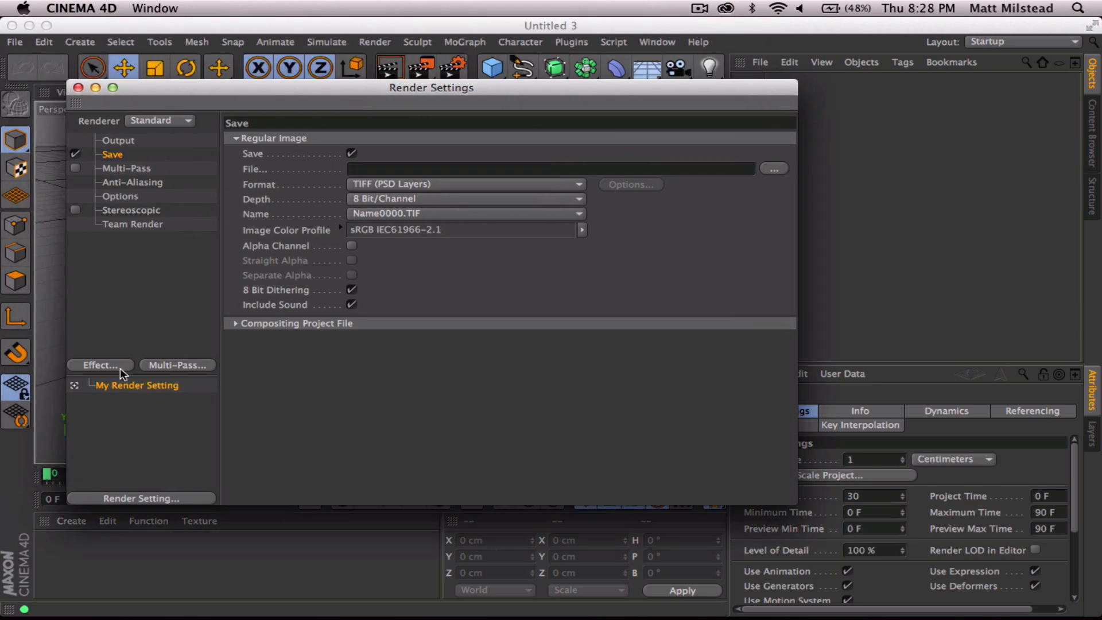
{"action": "left_click", "coordinate": [120, 183]}
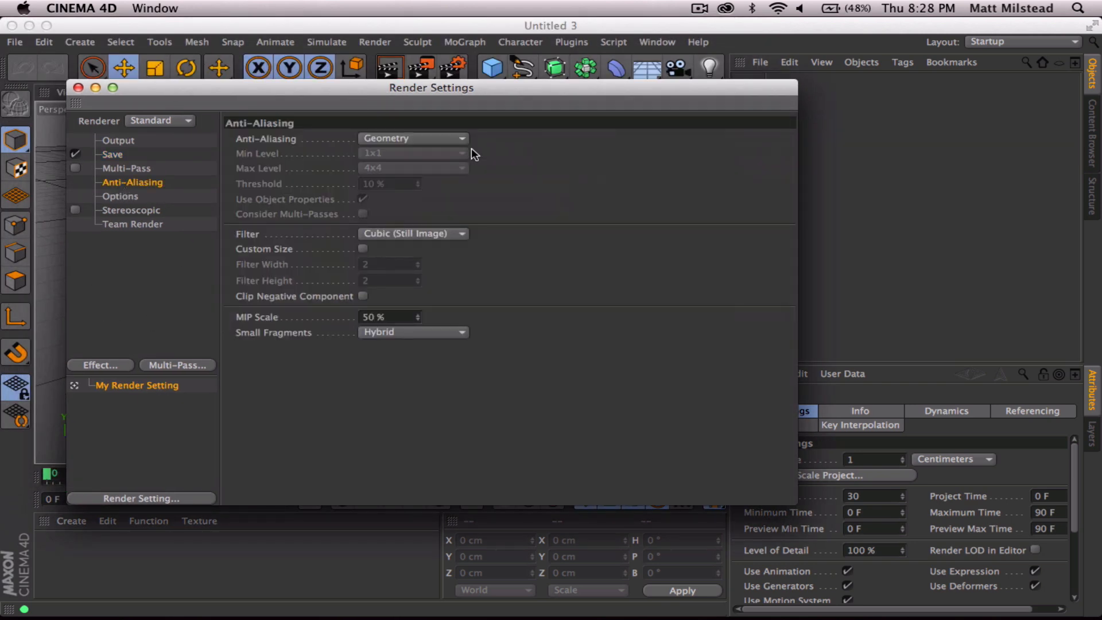
{"action": "left_click", "coordinate": [396, 141]}
{"action": "left_click", "coordinate": [409, 182]}
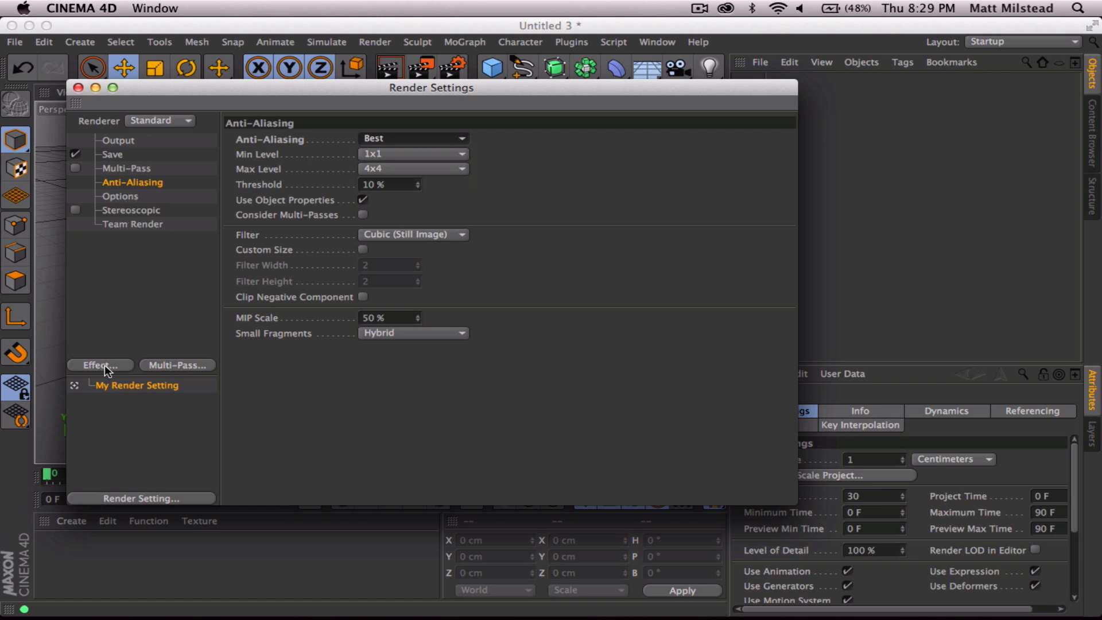
Set the render output to the Film/Video preset HDTV 1080 29.97
{"action": "left_click", "coordinate": [120, 196]}
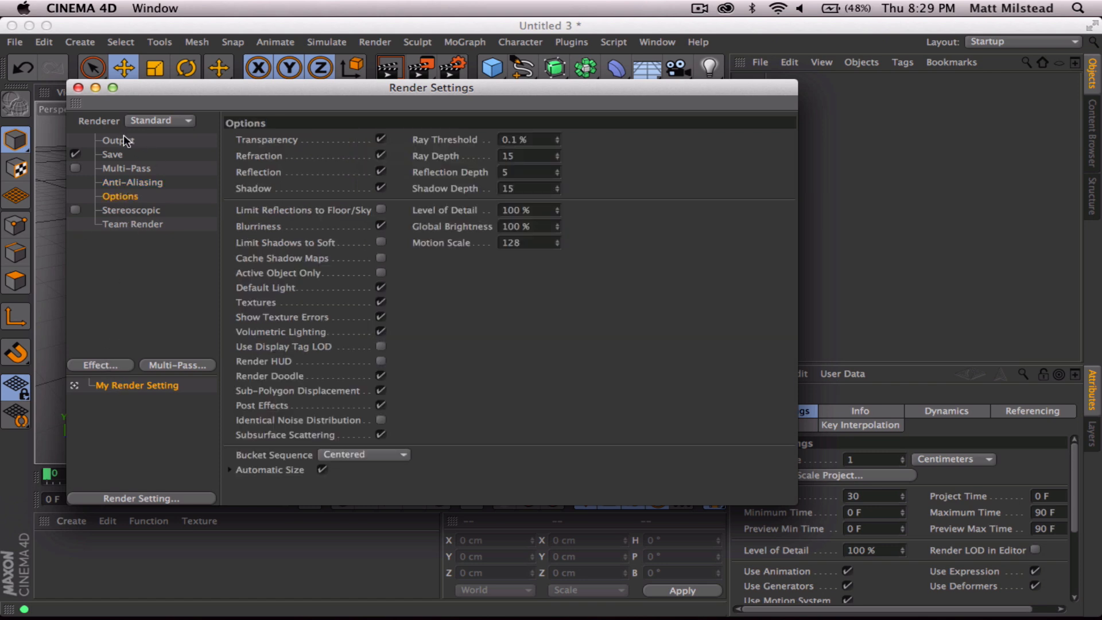
{"action": "left_click", "coordinate": [126, 141]}
{"action": "left_click", "coordinate": [243, 138]}
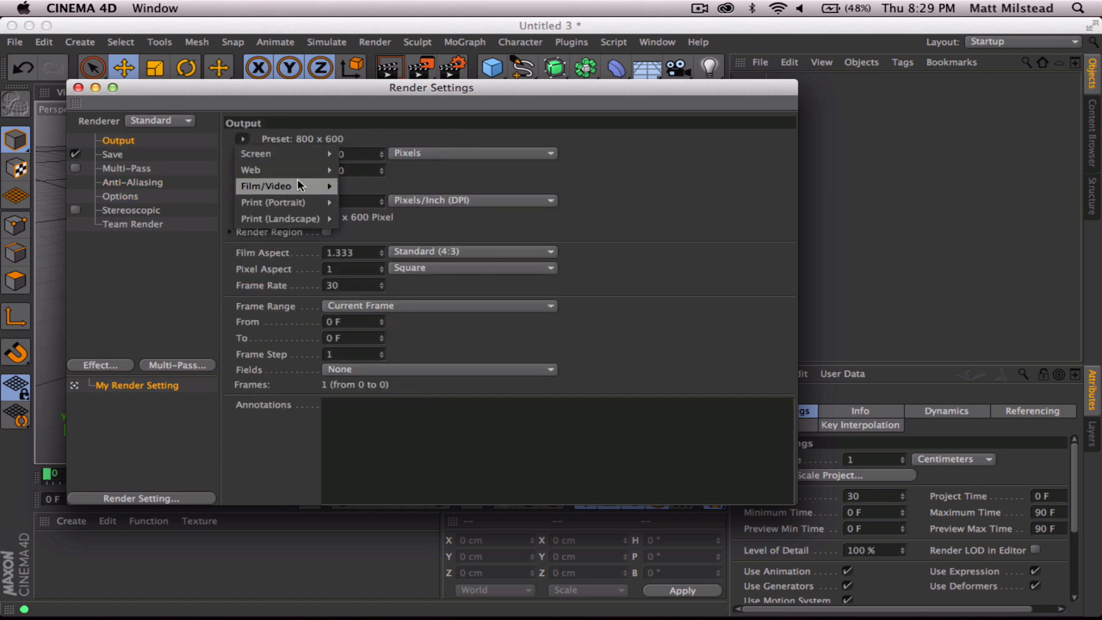
{"action": "mouse_move", "coordinate": [270, 186]}
{"action": "left_click", "coordinate": [446, 479]}
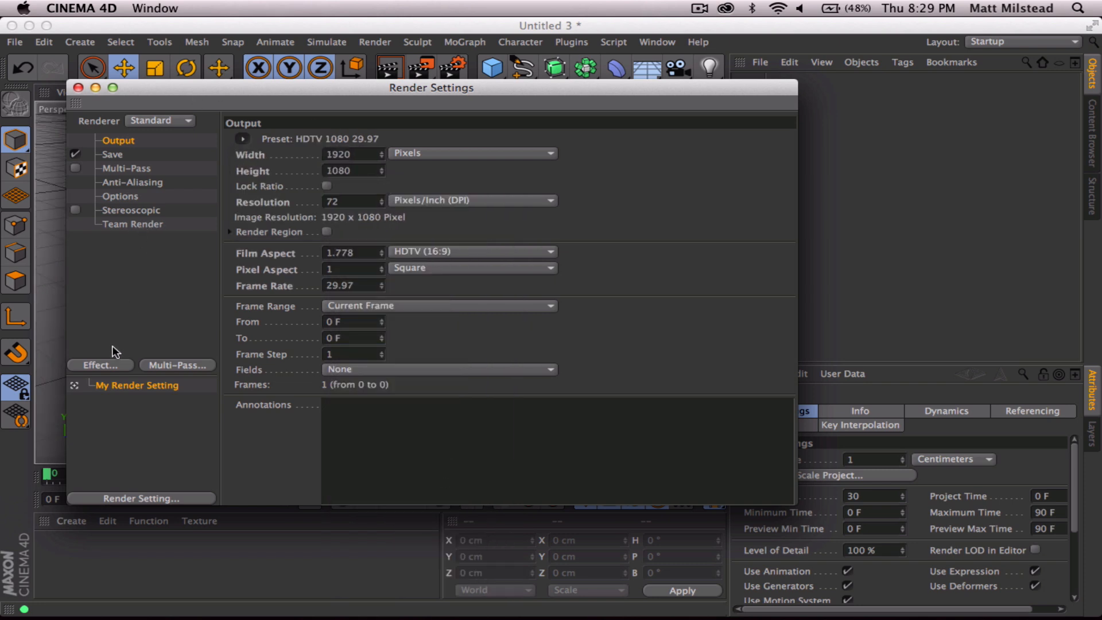
Add the Ambient Occlusion and Global Illumination effects to the render settings and close them
{"action": "left_click", "coordinate": [111, 366]}
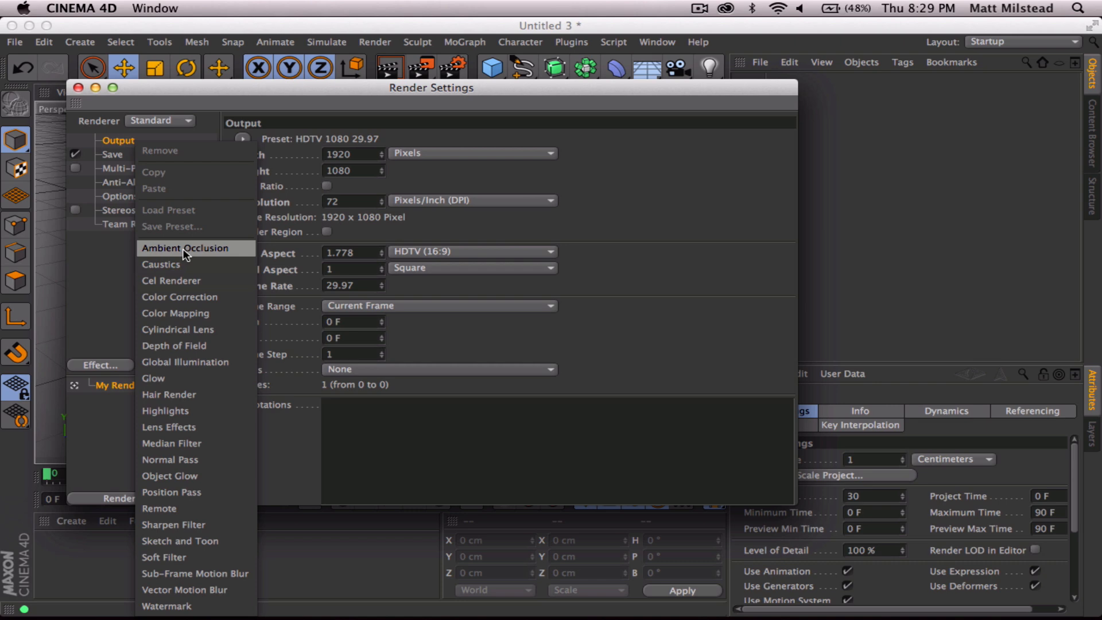
{"action": "left_click", "coordinate": [183, 241]}
{"action": "left_click", "coordinate": [101, 365]}
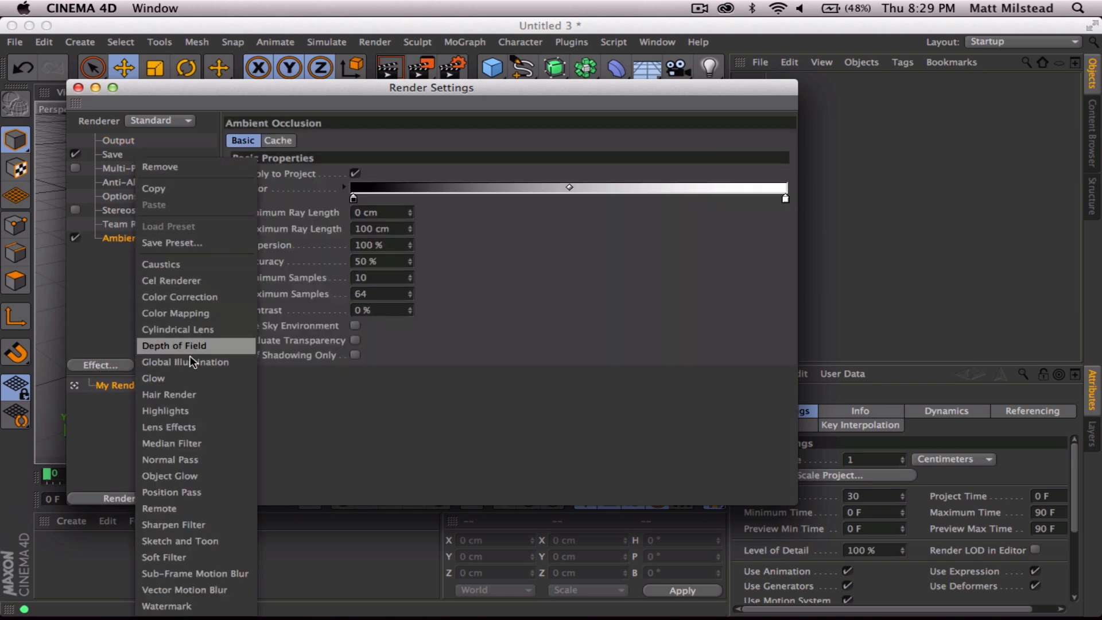
{"action": "left_click", "coordinate": [173, 362]}
{"action": "left_click", "coordinate": [146, 306]}
{"action": "left_click", "coordinate": [78, 87]}
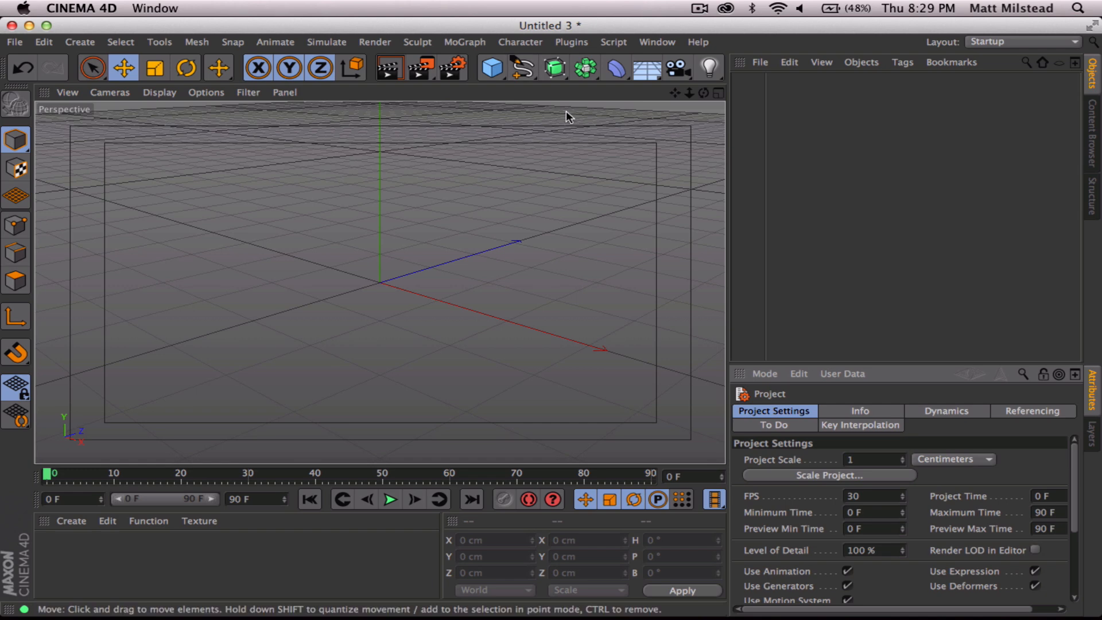
Add a cylinder primitive and shorten its height to about 63 cm
{"action": "left_click", "coordinate": [492, 68]}
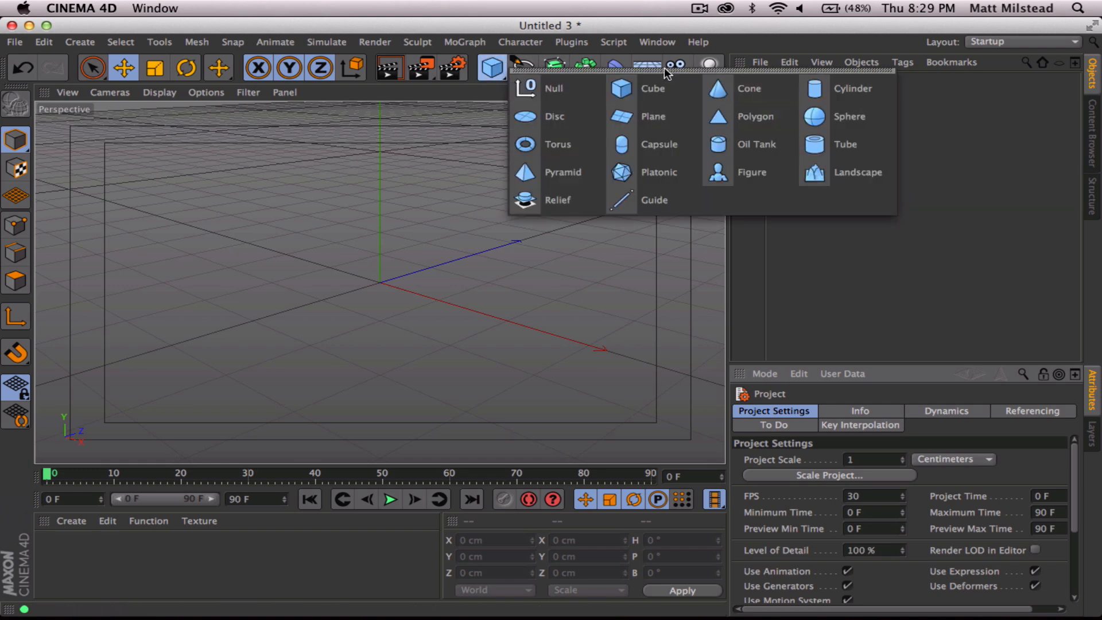
{"action": "left_click", "coordinate": [815, 91]}
{"action": "mouse_move", "coordinate": [384, 302]}
{"action": "left_mouse_down", "text": "alt"}
{"action": "mouse_move", "coordinate": [384, 339]}
{"action": "mouse_move", "coordinate": [423, 283]}
{"action": "mouse_move", "coordinate": [376, 305]}
{"action": "mouse_move", "coordinate": [402, 290]}
{"action": "left_mouse_up", "text": "alt"}
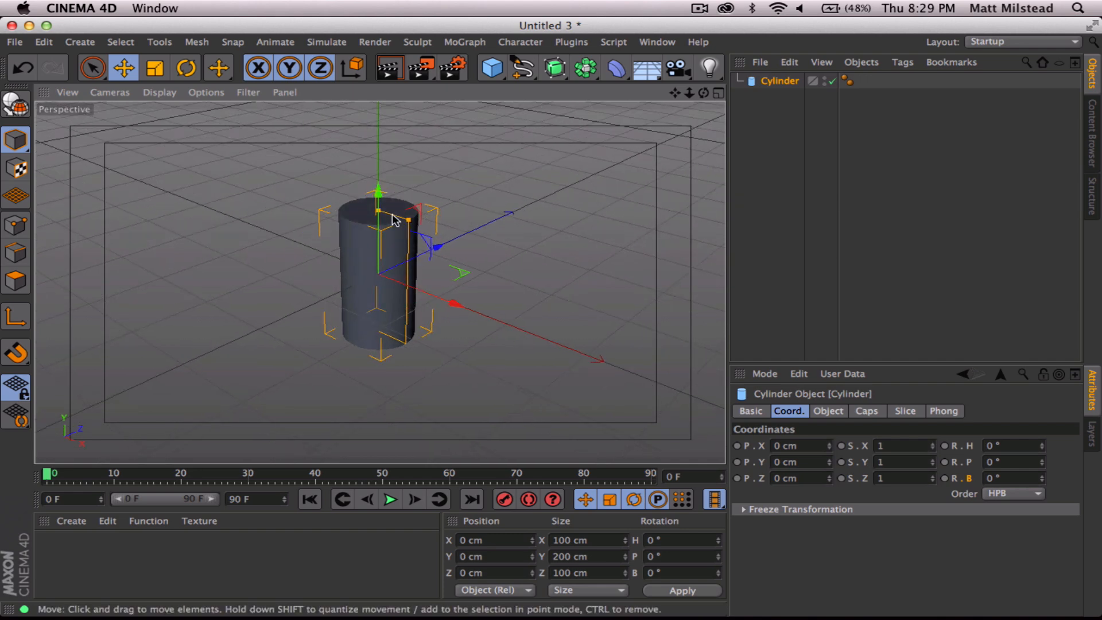
{"action": "left_click_drag", "start_coordinate": [379, 210], "coordinate": [379, 254]}
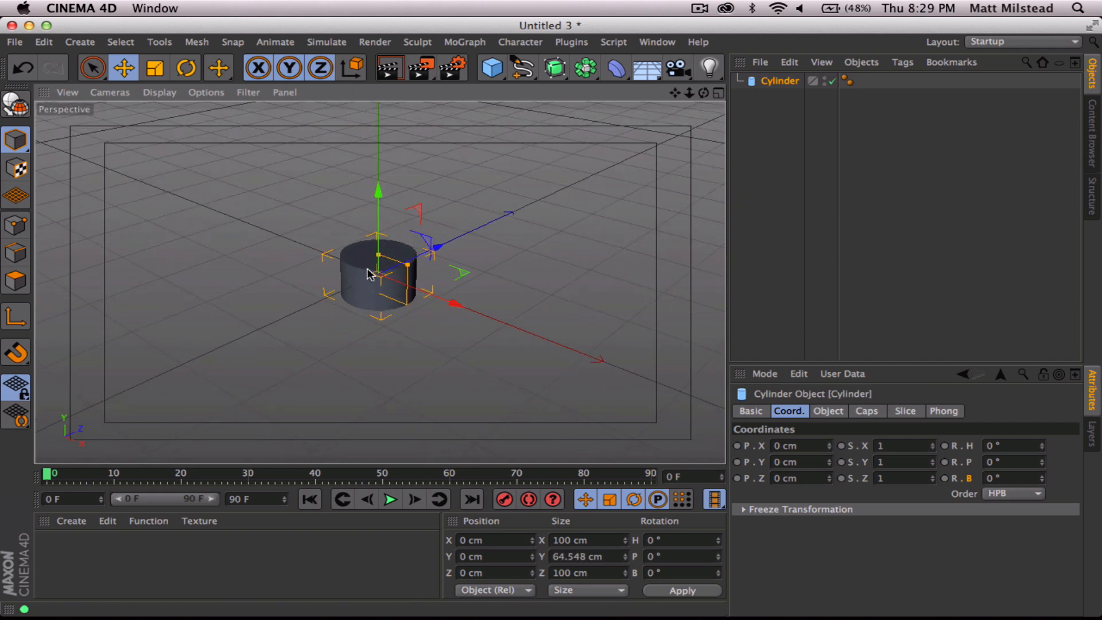
{"action": "right_click_drag", "start_coordinate": [368, 272], "coordinate": [565, 265], "text": "alt"}
{"action": "middle_click_drag", "start_coordinate": [410, 278], "coordinate": [383, 292], "text": "alt"}
{"action": "right_click_drag", "start_coordinate": [387, 299], "coordinate": [404, 298], "text": "alt"}
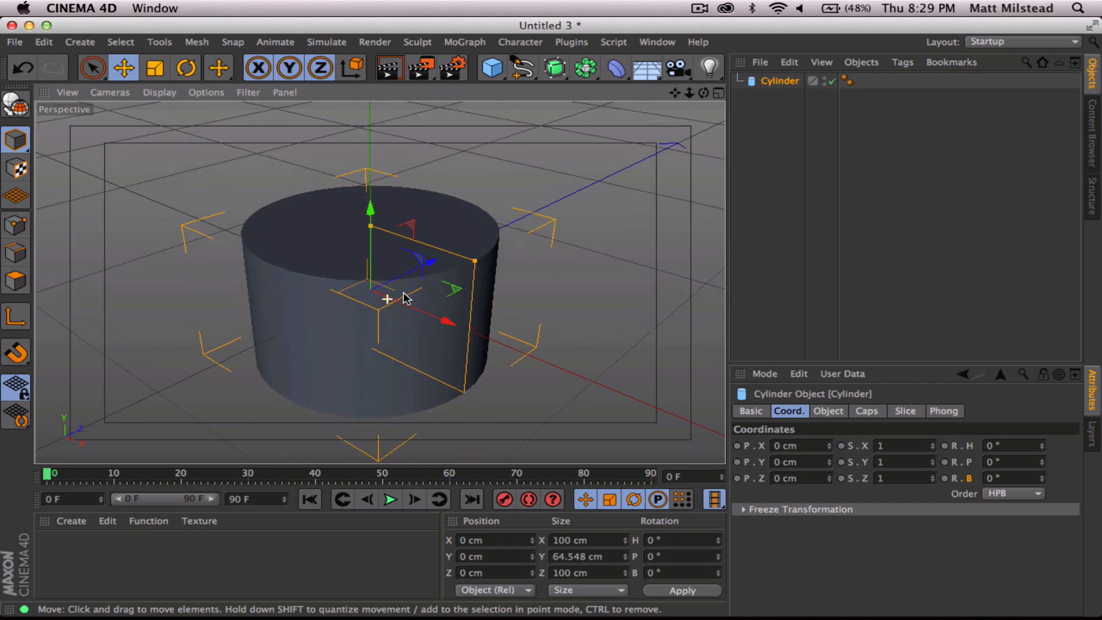
{"action": "middle_click_drag", "start_coordinate": [404, 297], "coordinate": [400, 284], "text": "alt"}
{"action": "left_click_drag", "start_coordinate": [370, 214], "coordinate": [370, 233]}
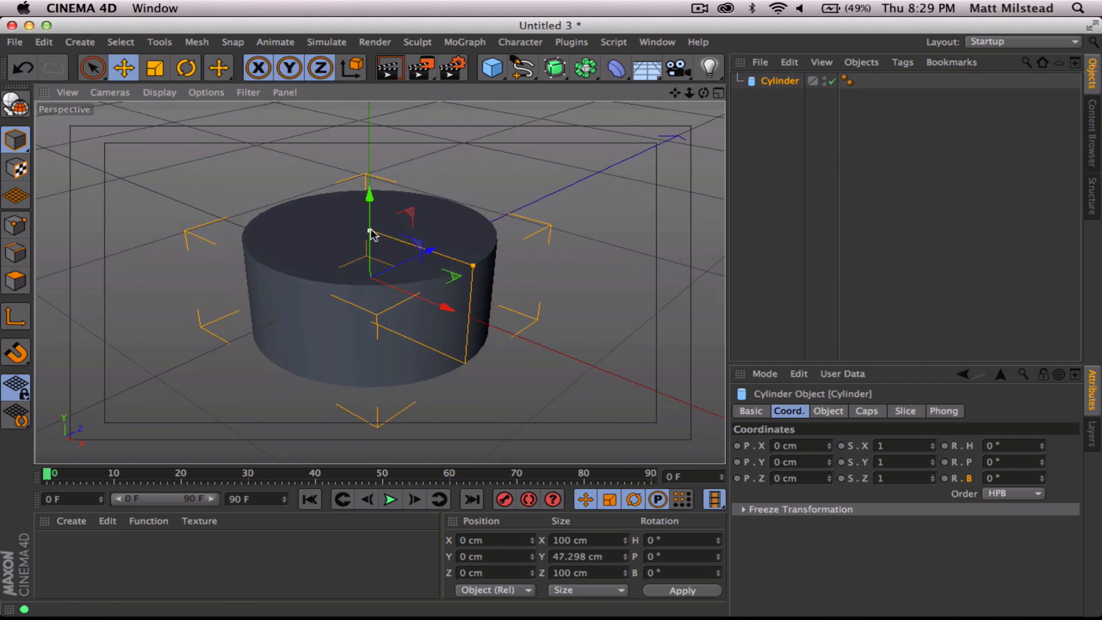
{"action": "left_click_drag", "start_coordinate": [378, 270], "coordinate": [432, 344], "text": "alt"}
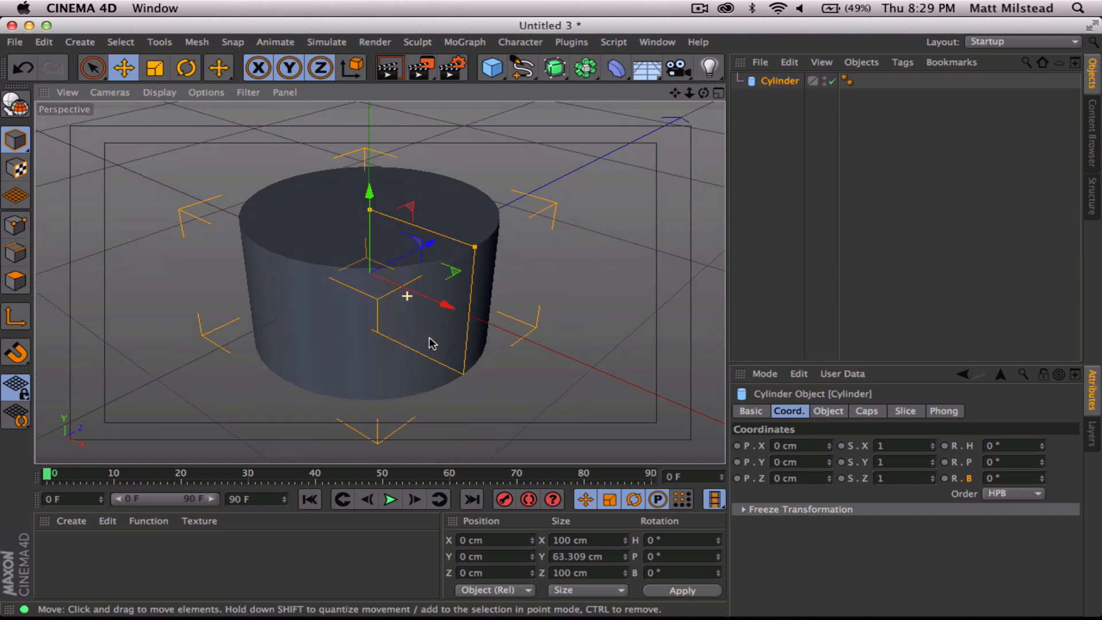
Set the cylinder's rotation segments to 100
{"action": "left_click", "coordinate": [829, 411]}
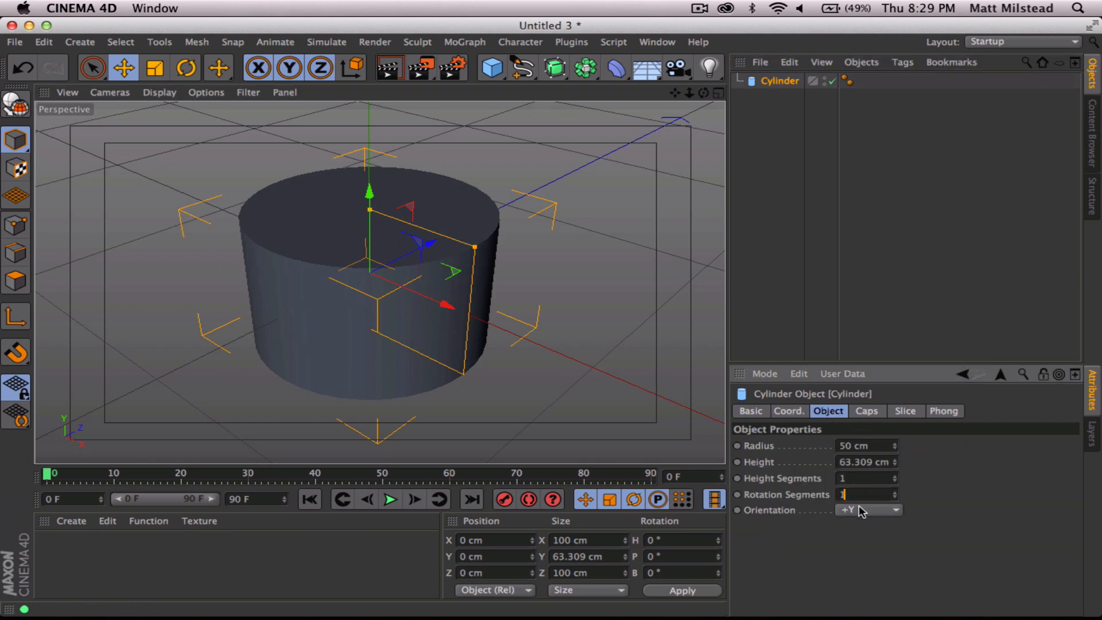
{"action": "left_click", "coordinate": [770, 128]}
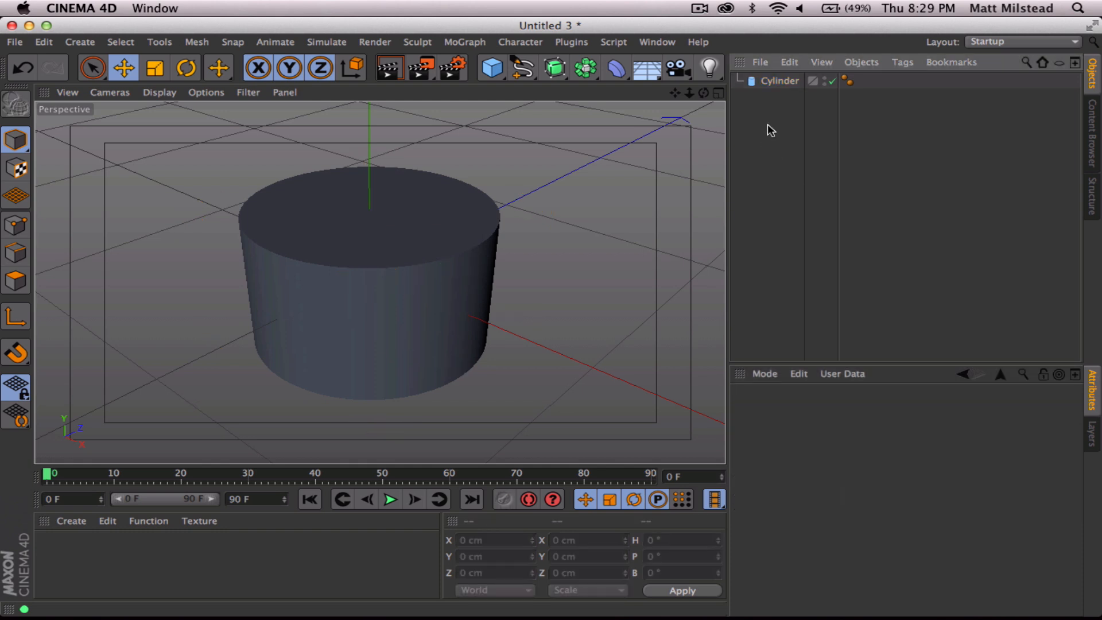
{"action": "left_click", "coordinate": [776, 81]}
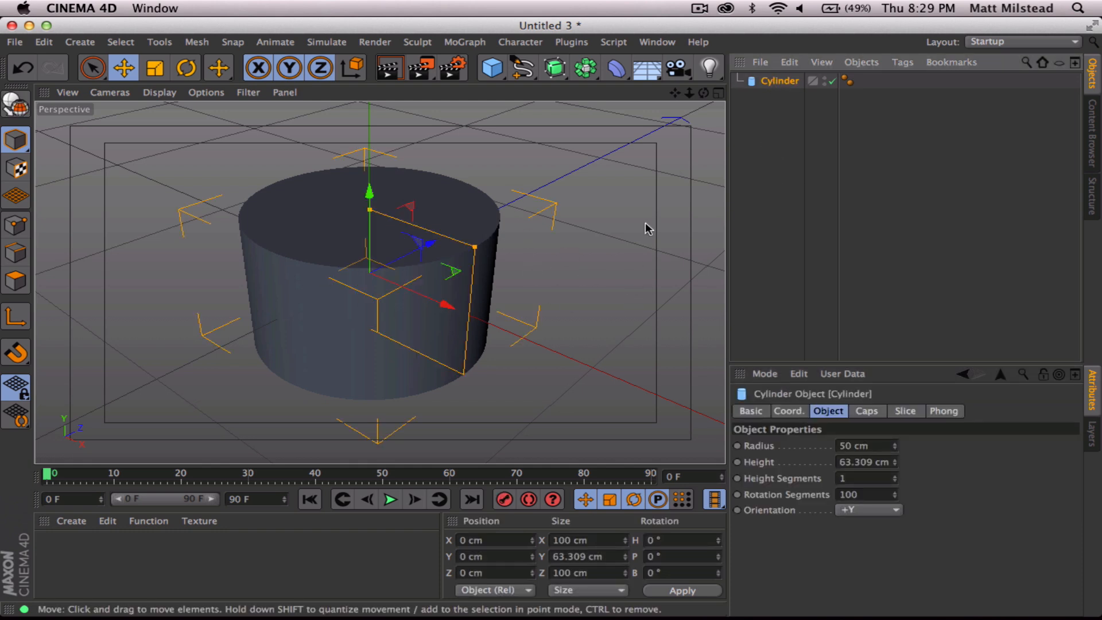
{"action": "left_click", "coordinate": [773, 109]}
Duplicate the cylinder in the object hierarchy and group the copy under a null
{"action": "left_click", "coordinate": [779, 83]}
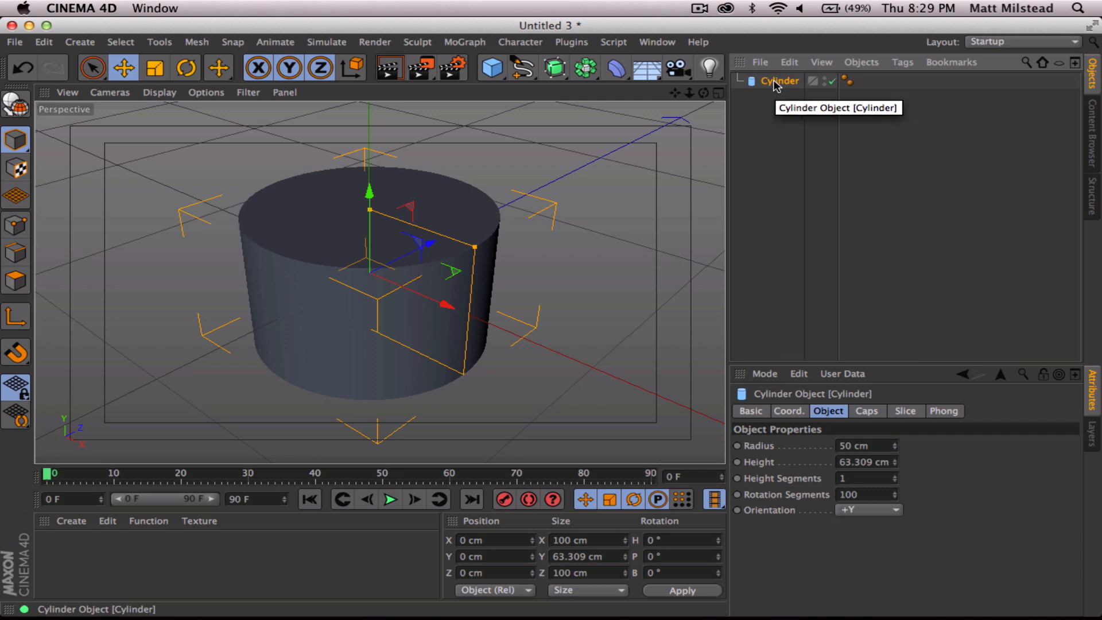
{"action": "left_click_drag", "start_coordinate": [778, 83], "coordinate": [778, 94], "text": "ctrl"}
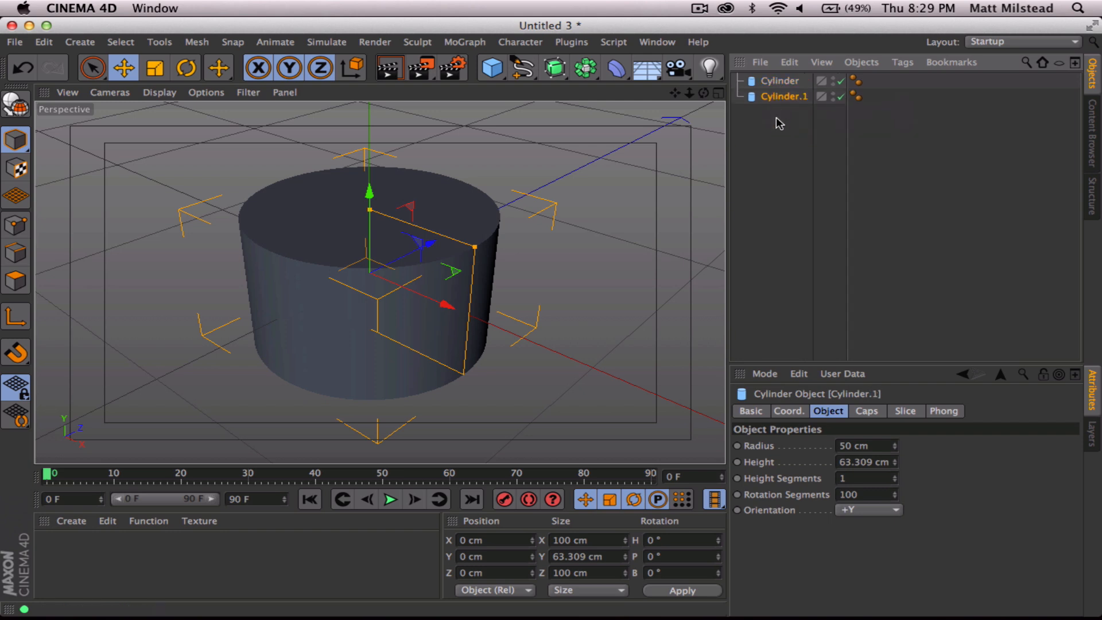
{"action": "left_click", "coordinate": [778, 122]}
{"action": "left_click", "coordinate": [785, 96]}
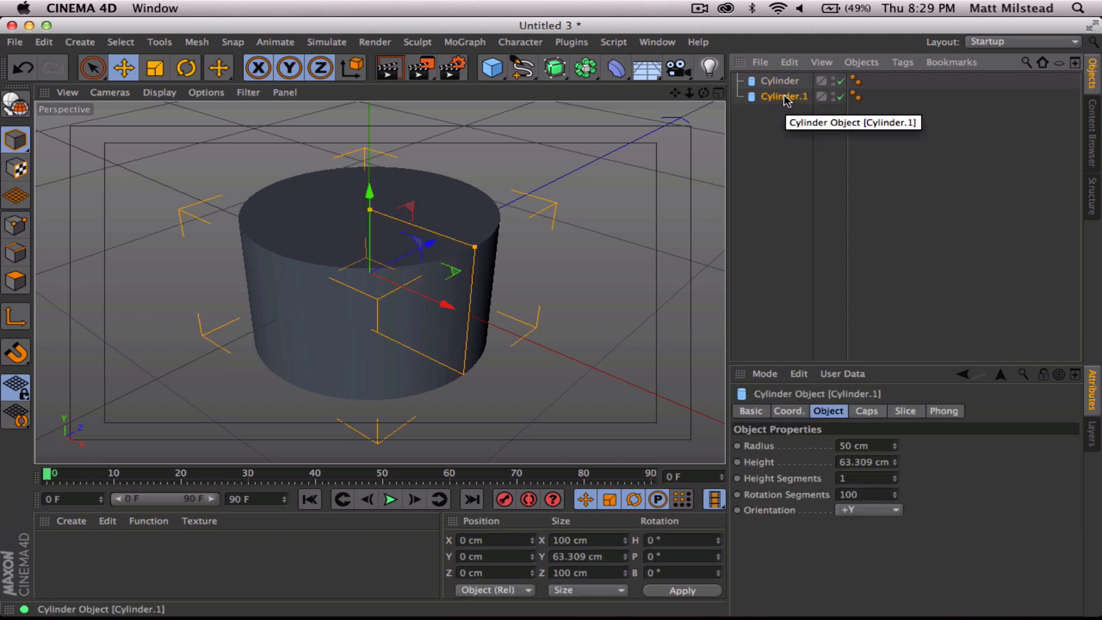
{"action": "key", "text": "alt+g"}
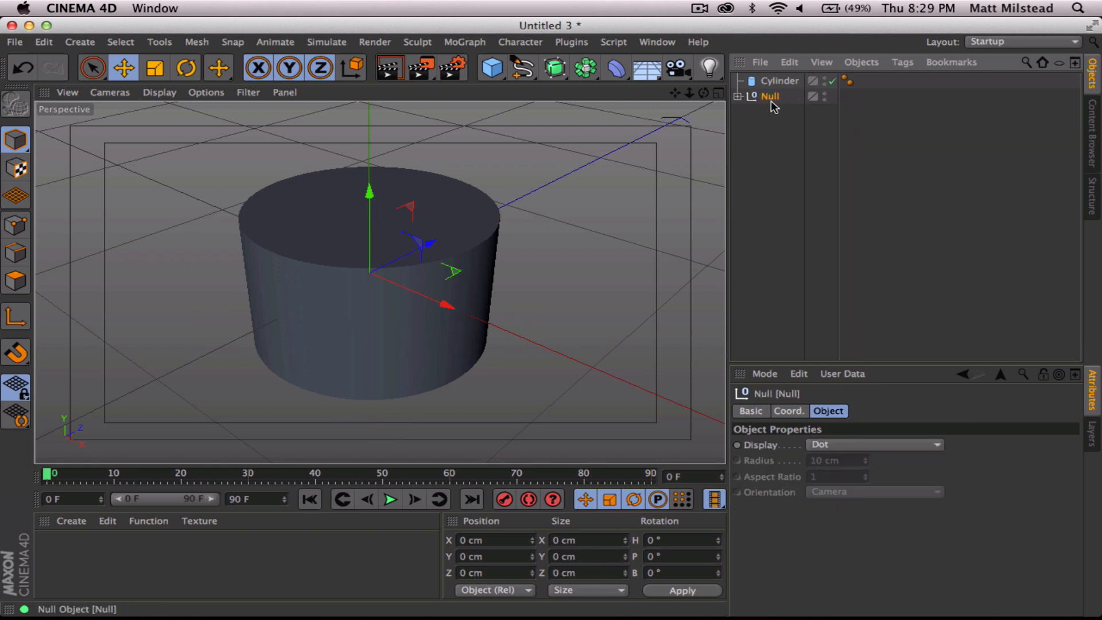
Rename the null REF and hide it in both the editor and the renderer
{"action": "double_click", "coordinate": [772, 98]}
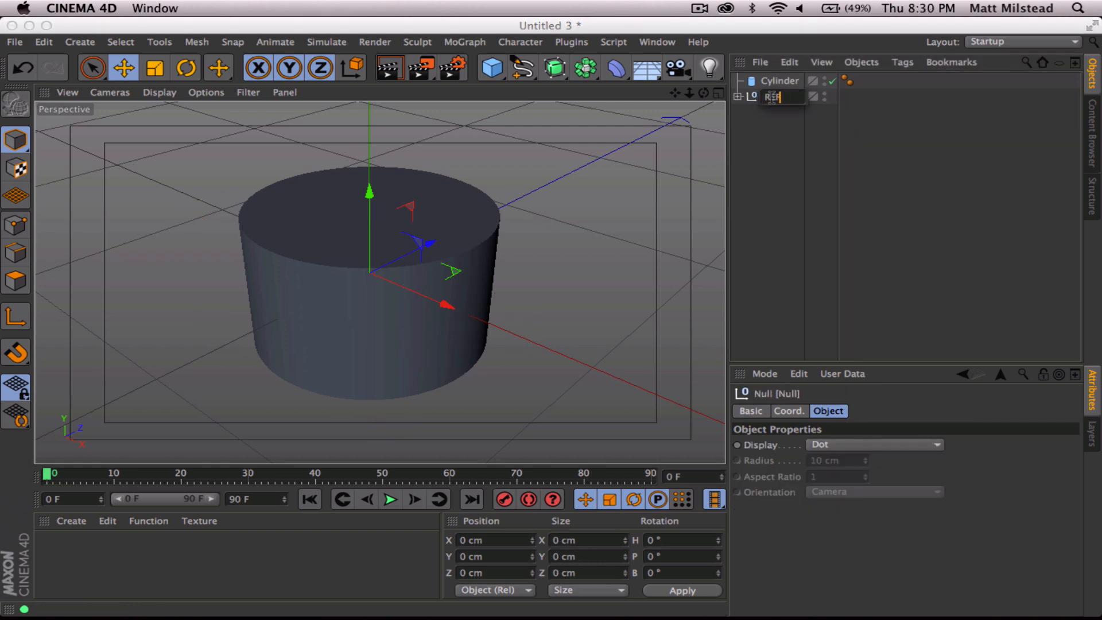
{"action": "left_click", "coordinate": [806, 140]}
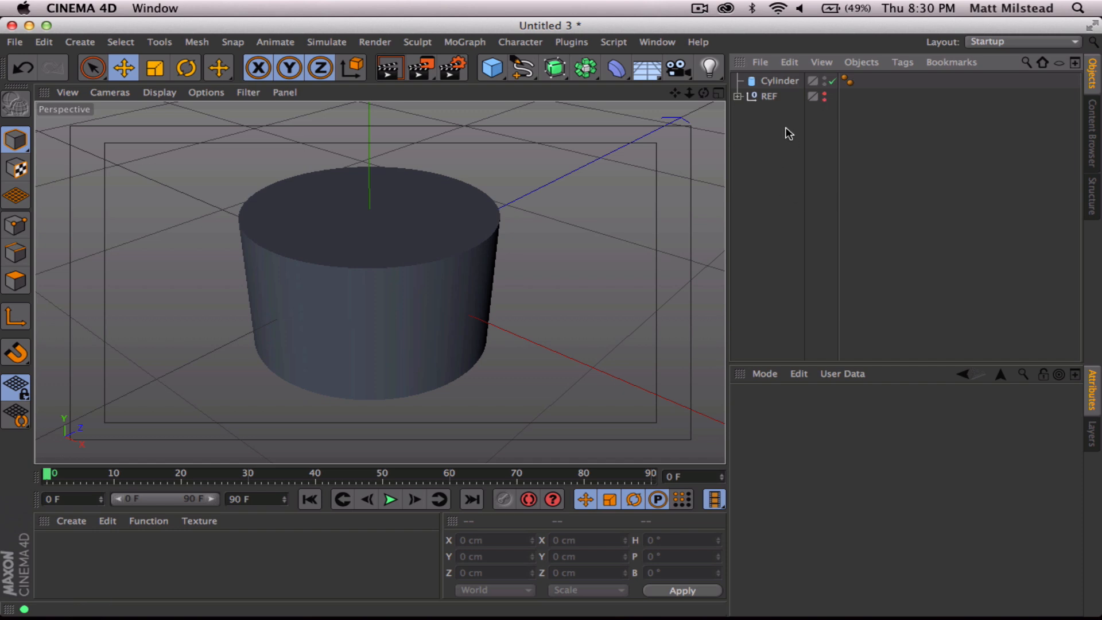
Convert the cylinder to an editable polygon object and display it with Gouraud Shading (Lines)
{"action": "left_click", "coordinate": [780, 81]}
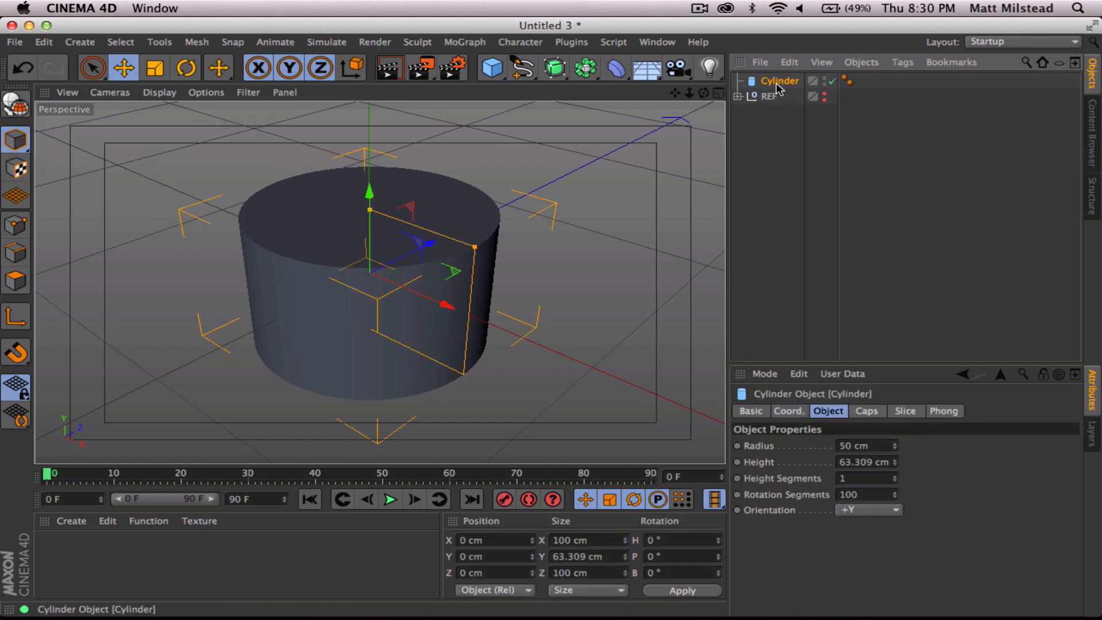
{"action": "left_click", "coordinate": [16, 110]}
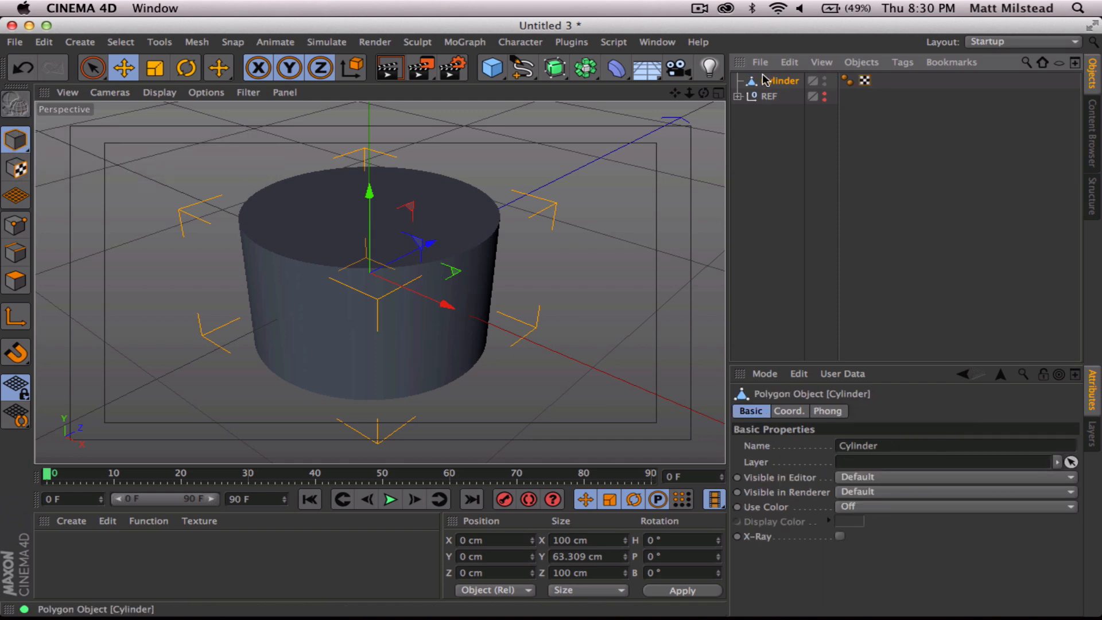
{"action": "left_click", "coordinate": [110, 92]}
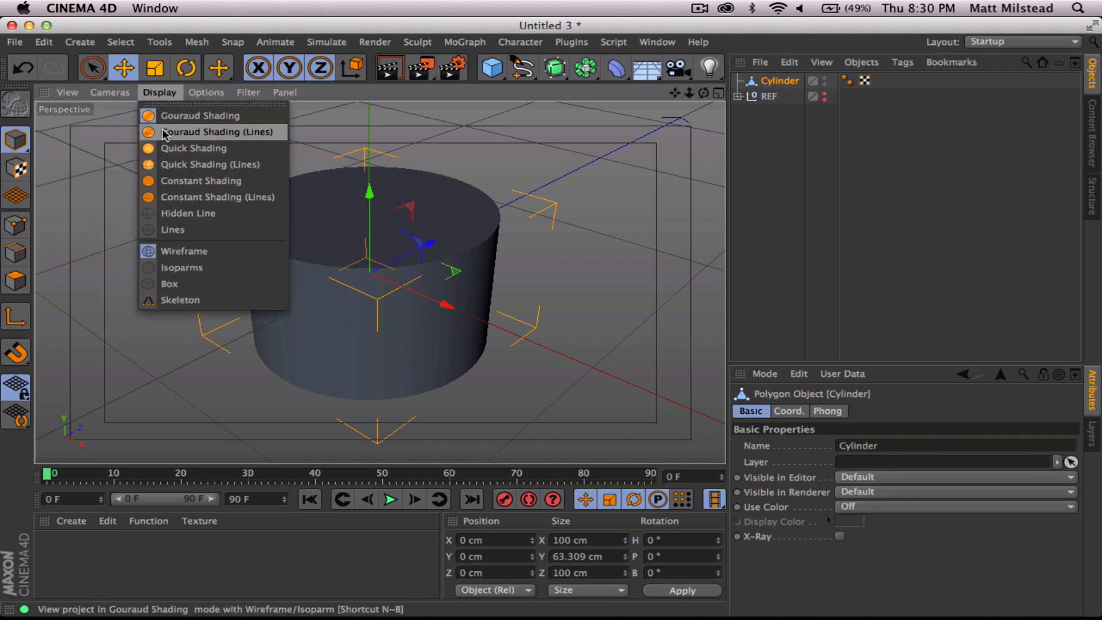
{"action": "left_click", "coordinate": [165, 131]}
{"action": "left_click_drag", "start_coordinate": [435, 276], "coordinate": [372, 305], "text": "alt"}
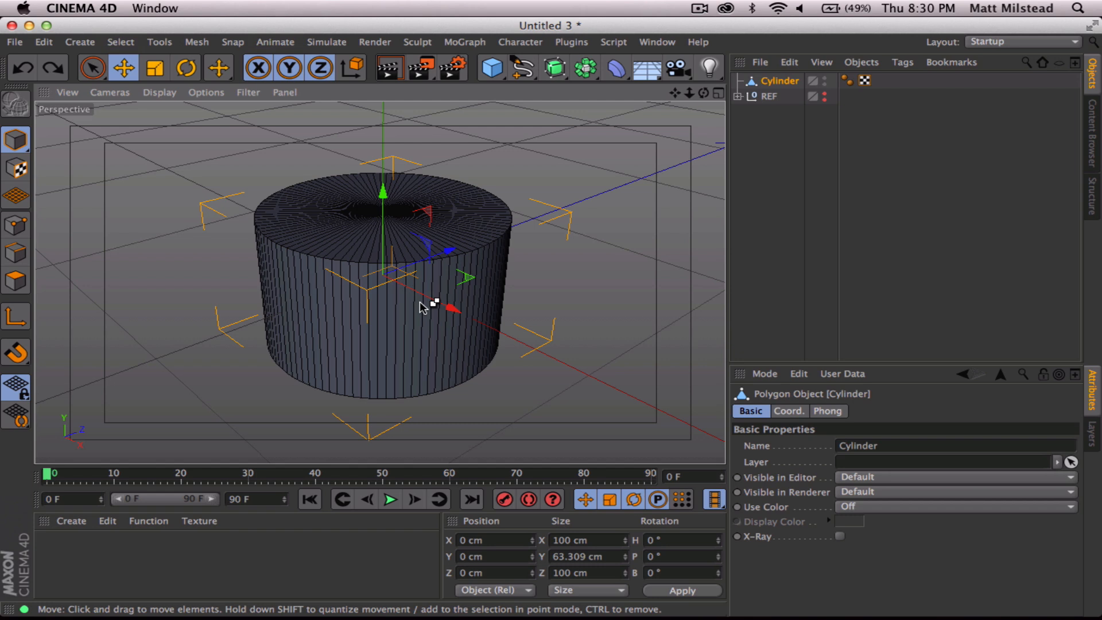
Undo the cylinder's polygon conversion and set its height segments to 6
{"action": "key", "text": "super+z"}
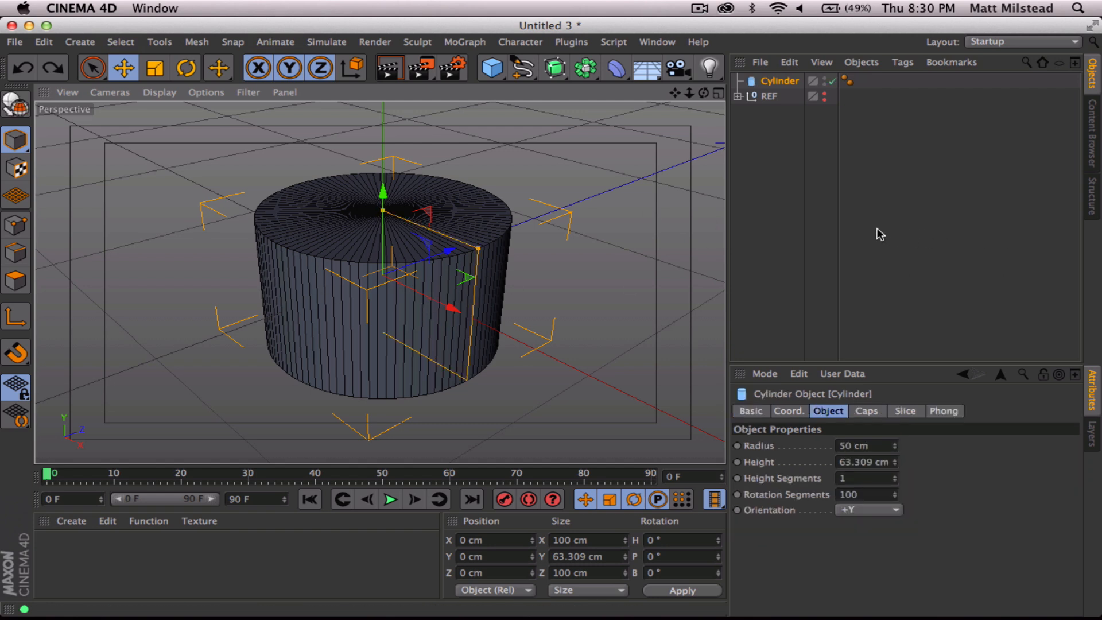
{"action": "left_click", "coordinate": [864, 478]}
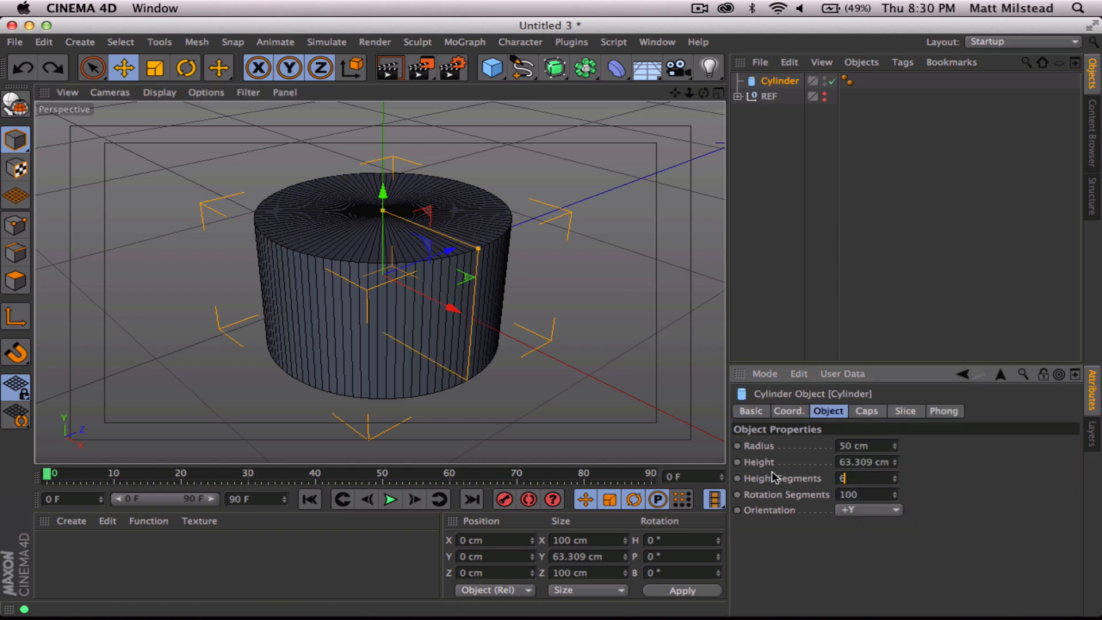
{"action": "type", "text": "6"}
{"action": "key", "text": "Return"}
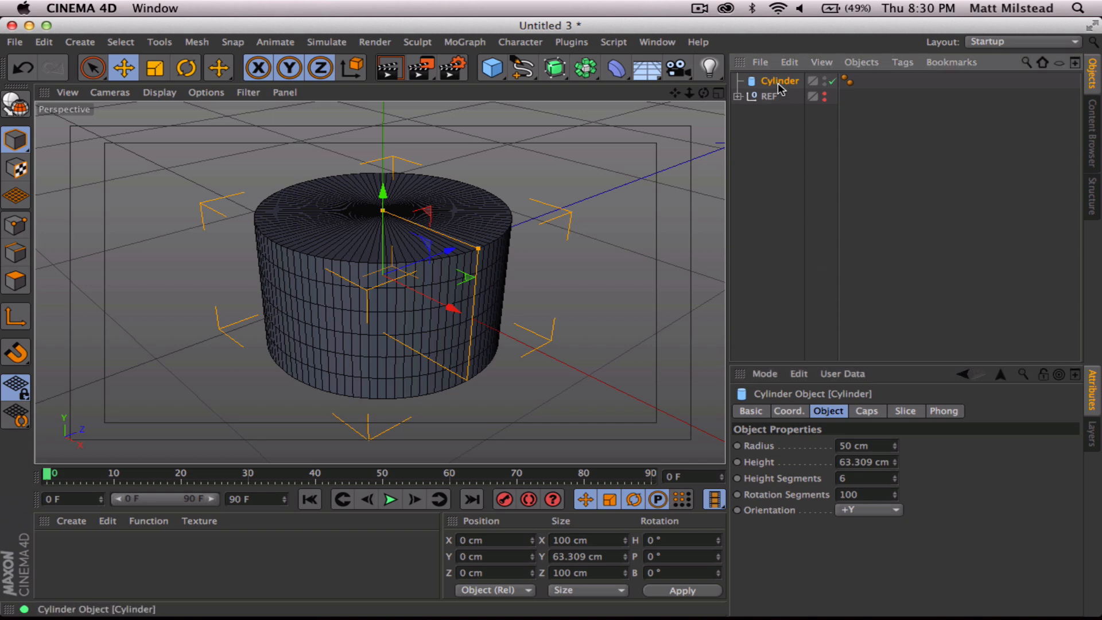
Make the segmented cylinder editable as a polygon object
{"action": "key", "text": "c"}
{"action": "left_click", "coordinate": [780, 142]}
{"action": "left_click", "coordinate": [783, 86]}
{"action": "right_click_drag", "start_coordinate": [405, 290], "coordinate": [453, 294], "text": "alt"}
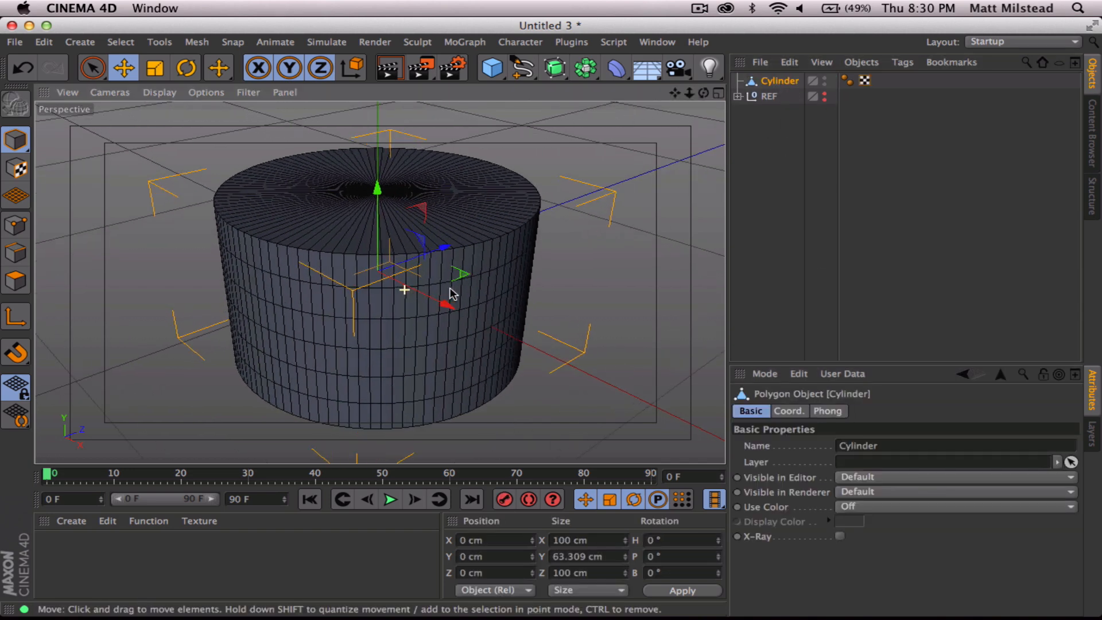
{"action": "left_click_drag", "start_coordinate": [453, 294], "coordinate": [475, 321], "text": "alt"}
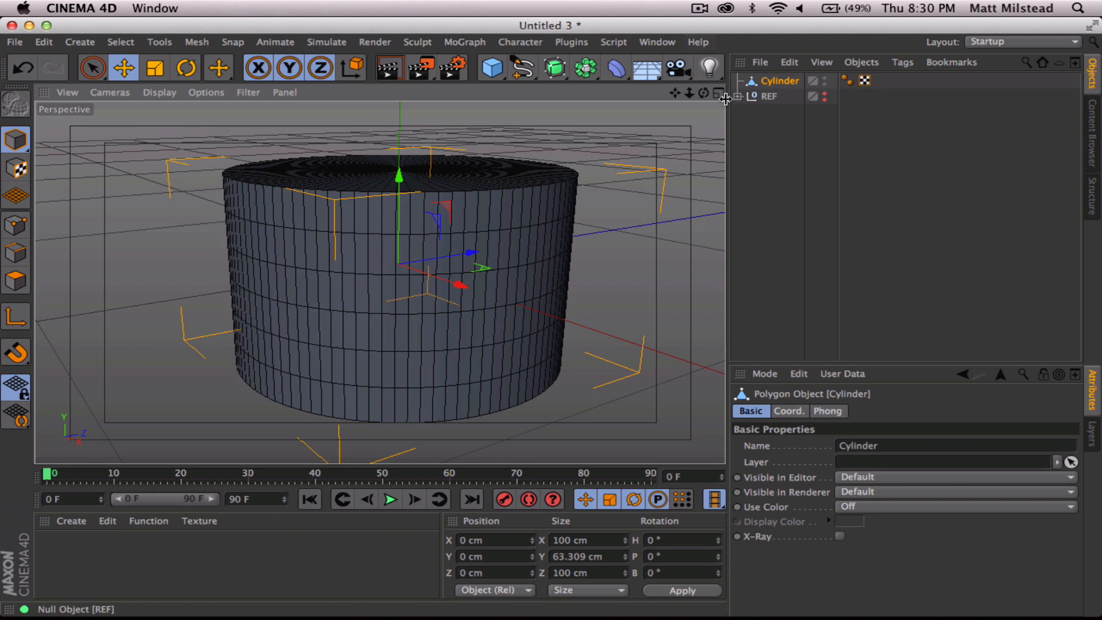
Examine the ring grooves on the finished piston head in Piston1.c4d and return to the Untitled 3 project
{"action": "left_click", "coordinate": [658, 42]}
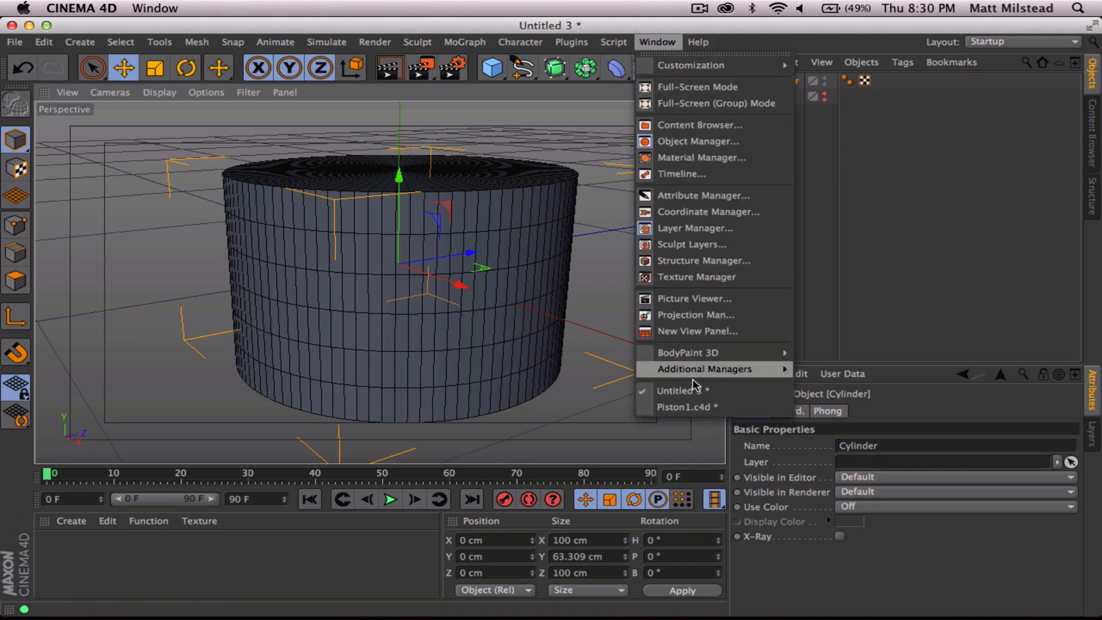
{"action": "left_click", "coordinate": [699, 409]}
{"action": "right_click_drag", "start_coordinate": [374, 277], "coordinate": [588, 240], "text": "alt"}
{"action": "left_click_drag", "start_coordinate": [396, 287], "coordinate": [597, 103], "text": "alt"}
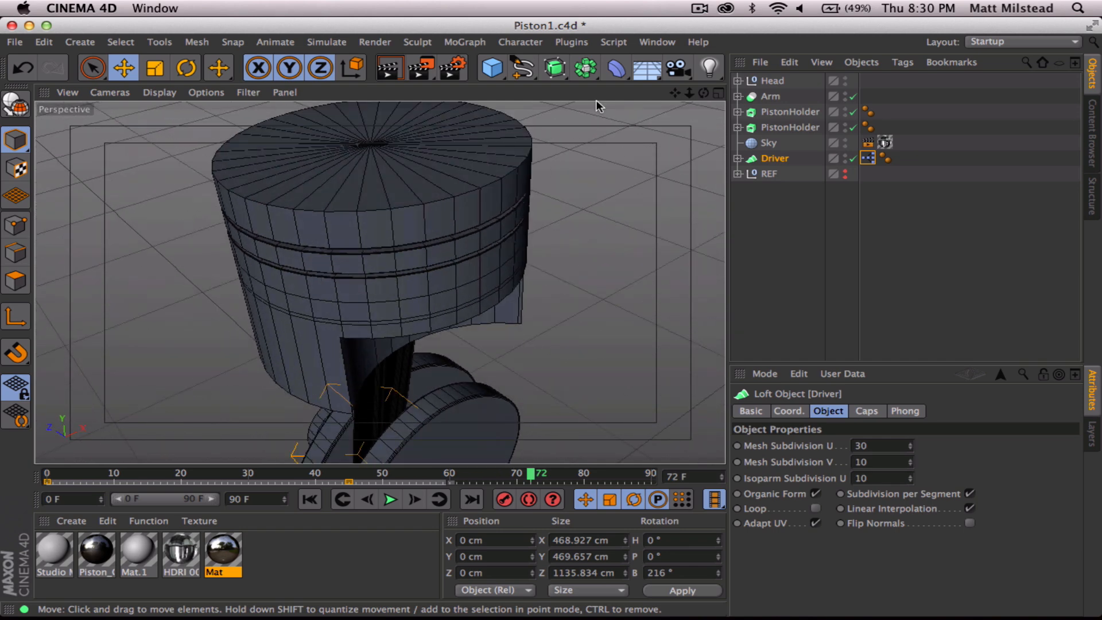
{"action": "left_click", "coordinate": [658, 41]}
{"action": "left_click", "coordinate": [677, 392]}
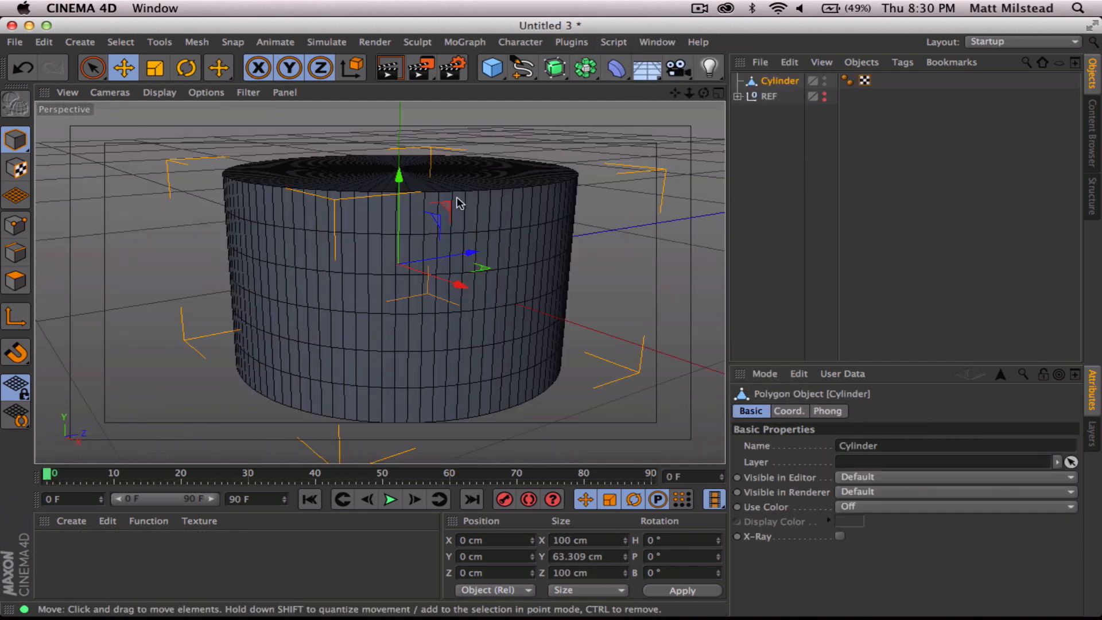
In the Front view, rectangle-select the cylinder's second point row including hidden points and lower it to about Y 13.1 cm
{"action": "left_click_drag", "start_coordinate": [409, 255], "coordinate": [404, 246], "text": "alt"}
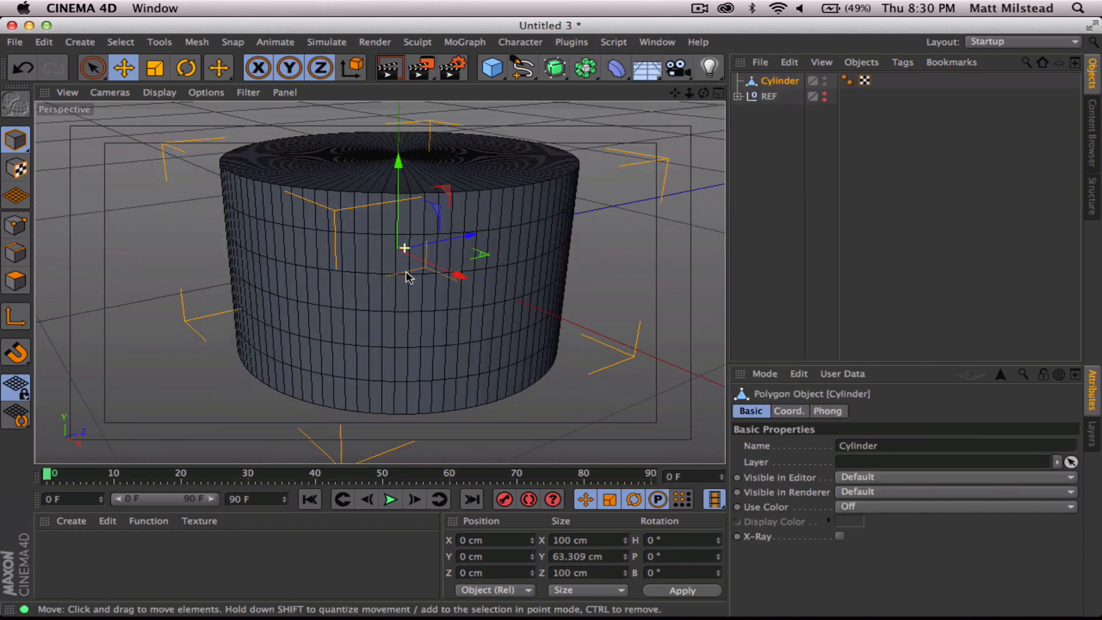
{"action": "left_click", "coordinate": [718, 92]}
{"action": "left_click", "coordinate": [551, 374]}
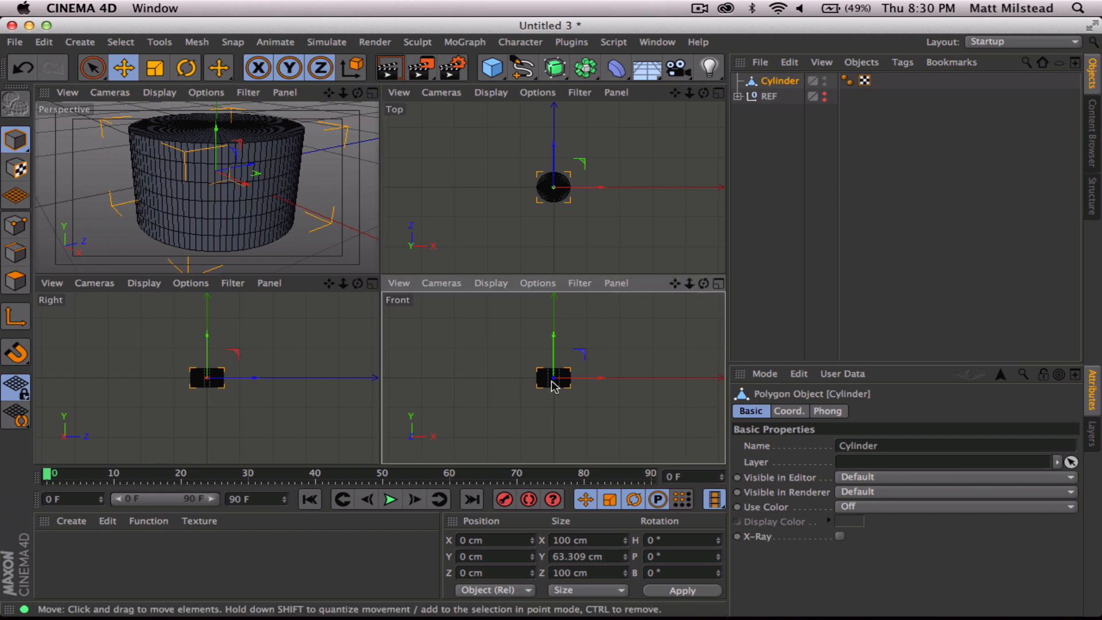
{"action": "scroll", "coordinate": [553, 384], "scroll_direction": "up", "scroll_amount": 5}
{"action": "scroll", "coordinate": [552, 383], "scroll_direction": "up", "scroll_amount": 4}
{"action": "middle_click_drag", "start_coordinate": [497, 345], "coordinate": [485, 379], "text": "alt"}
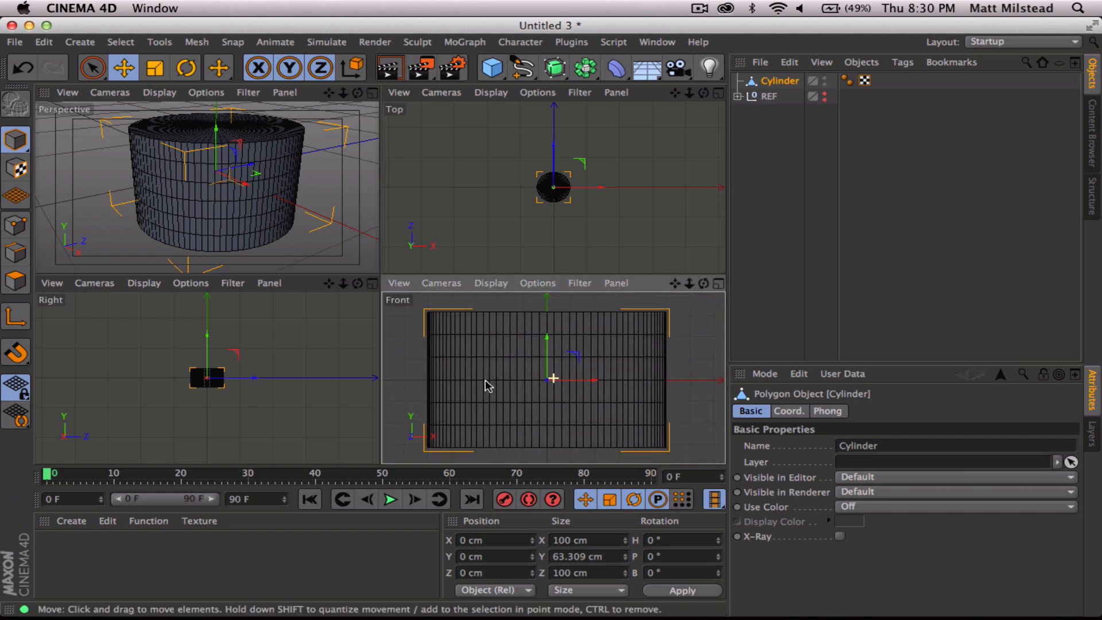
{"action": "left_click", "coordinate": [16, 225]}
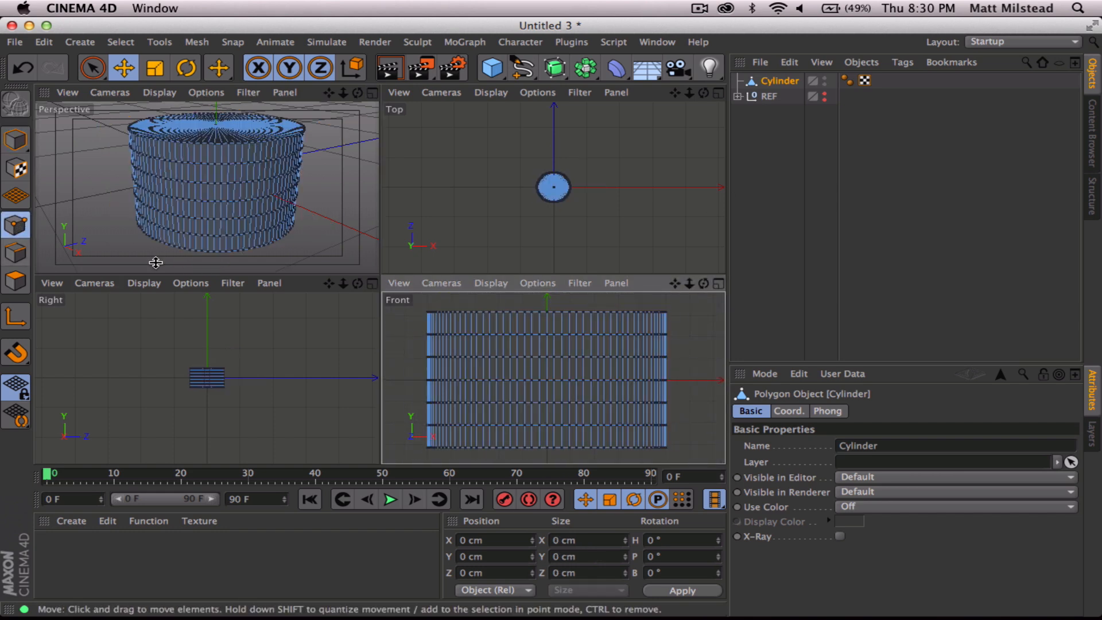
{"action": "left_click_drag", "start_coordinate": [97, 69], "coordinate": [155, 113]}
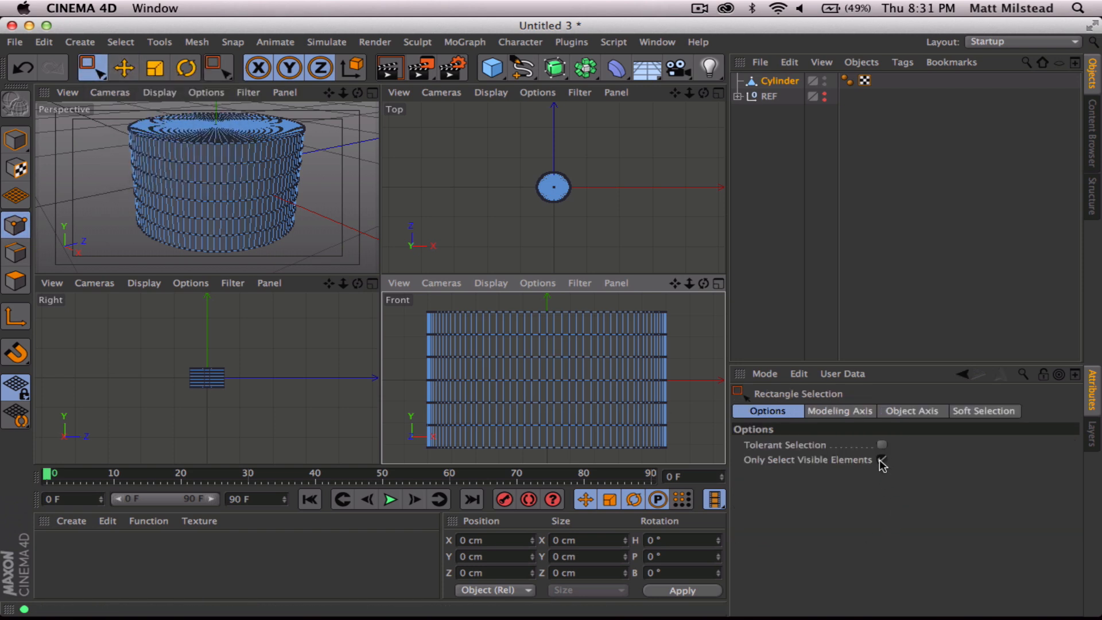
{"action": "left_click", "coordinate": [882, 460]}
{"action": "left_click_drag", "start_coordinate": [408, 322], "coordinate": [701, 339]}
{"action": "left_click_drag", "start_coordinate": [546, 306], "coordinate": [548, 324]}
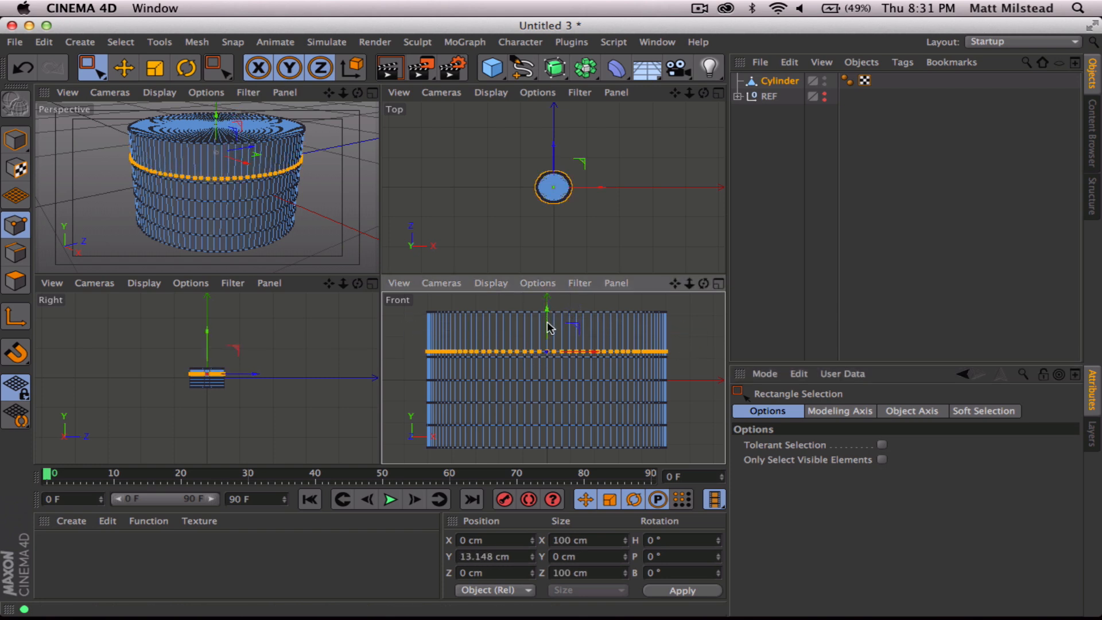
Raise the cylinder's middle point row to about Y 1.1 cm and the row below it to about Y -2.1 cm
{"action": "left_click_drag", "start_coordinate": [415, 367], "coordinate": [695, 396]}
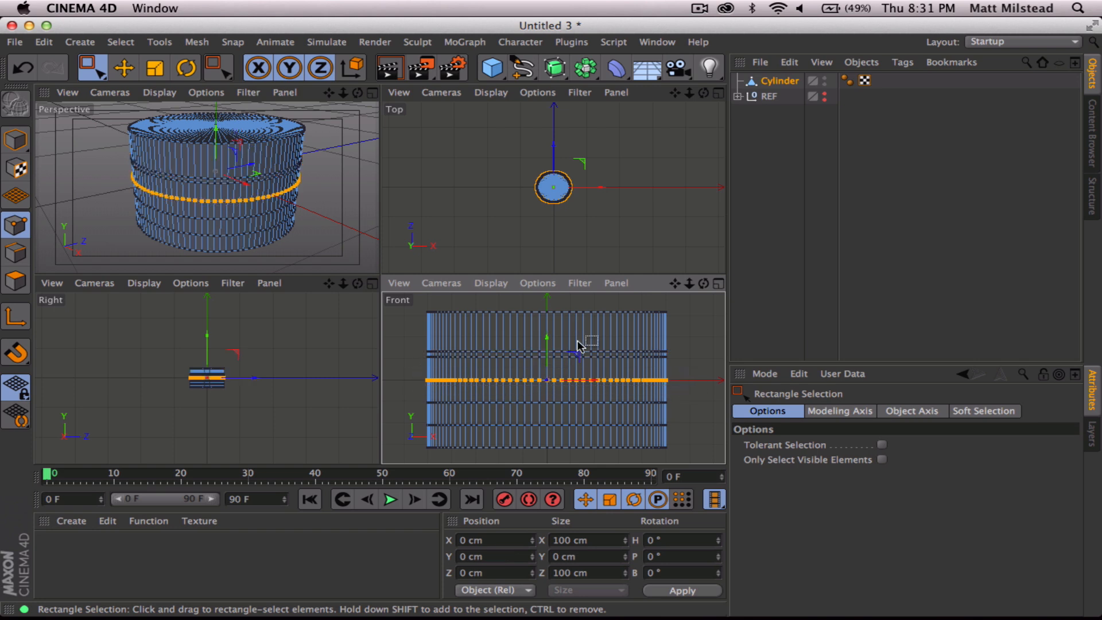
{"action": "left_click_drag", "start_coordinate": [548, 343], "coordinate": [546, 337]}
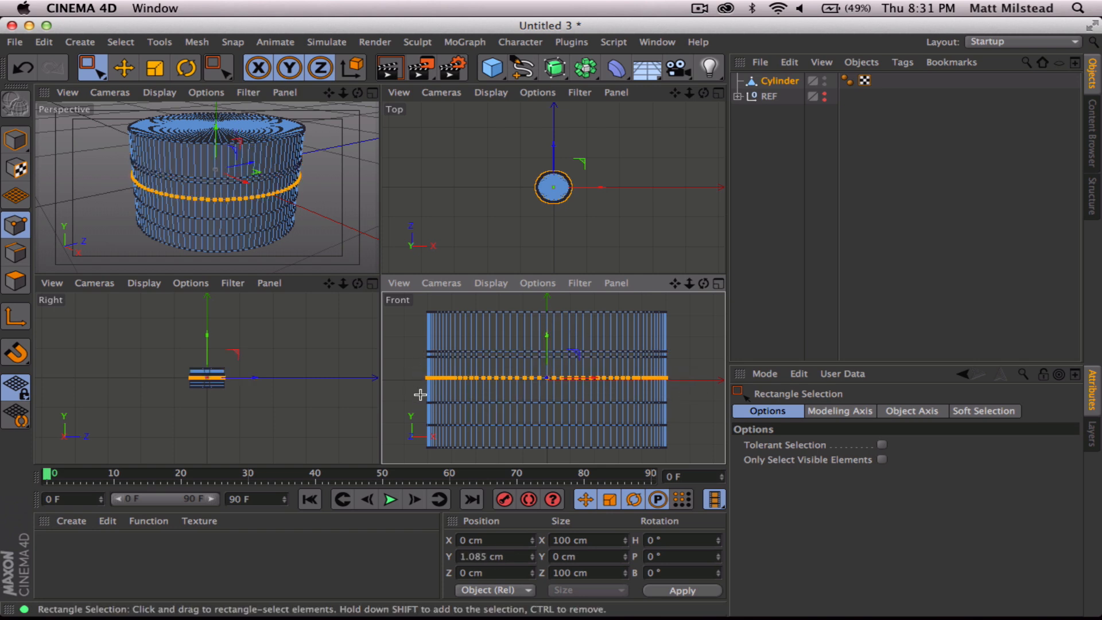
{"action": "left_click_drag", "start_coordinate": [420, 394], "coordinate": [715, 425]}
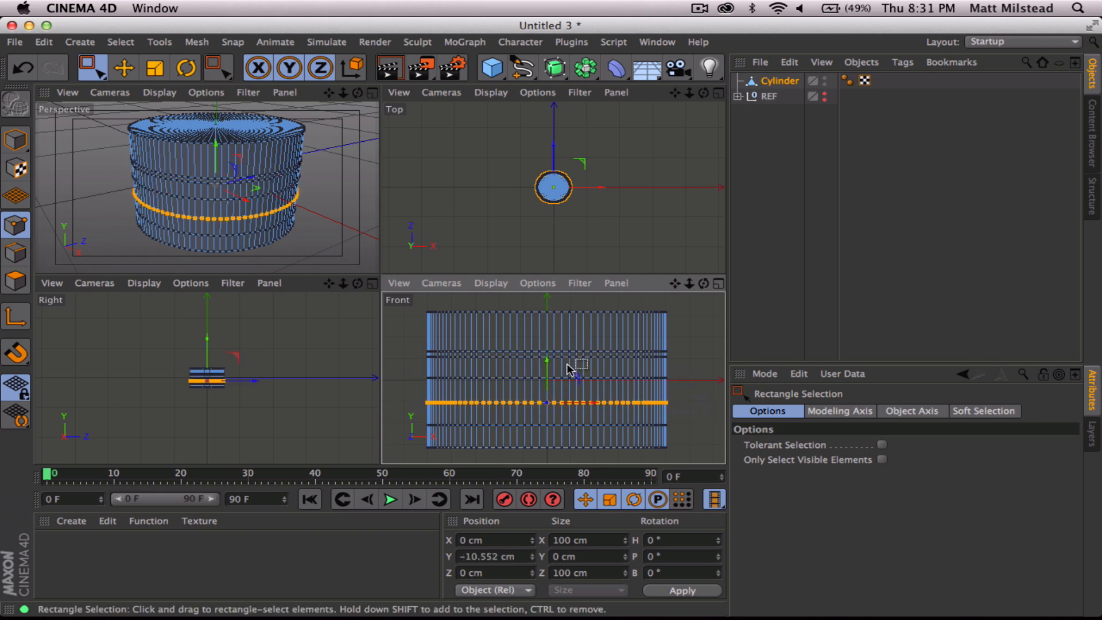
{"action": "left_click_drag", "start_coordinate": [546, 363], "coordinate": [544, 343]}
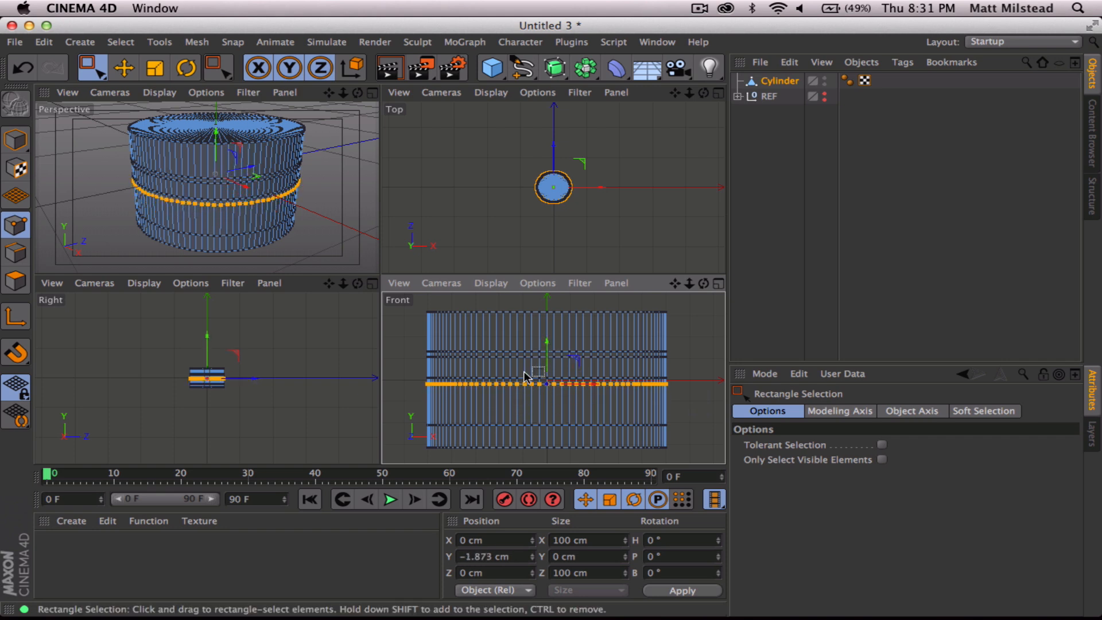
{"action": "scroll", "coordinate": [524, 373], "scroll_direction": "up", "scroll_amount": 2}
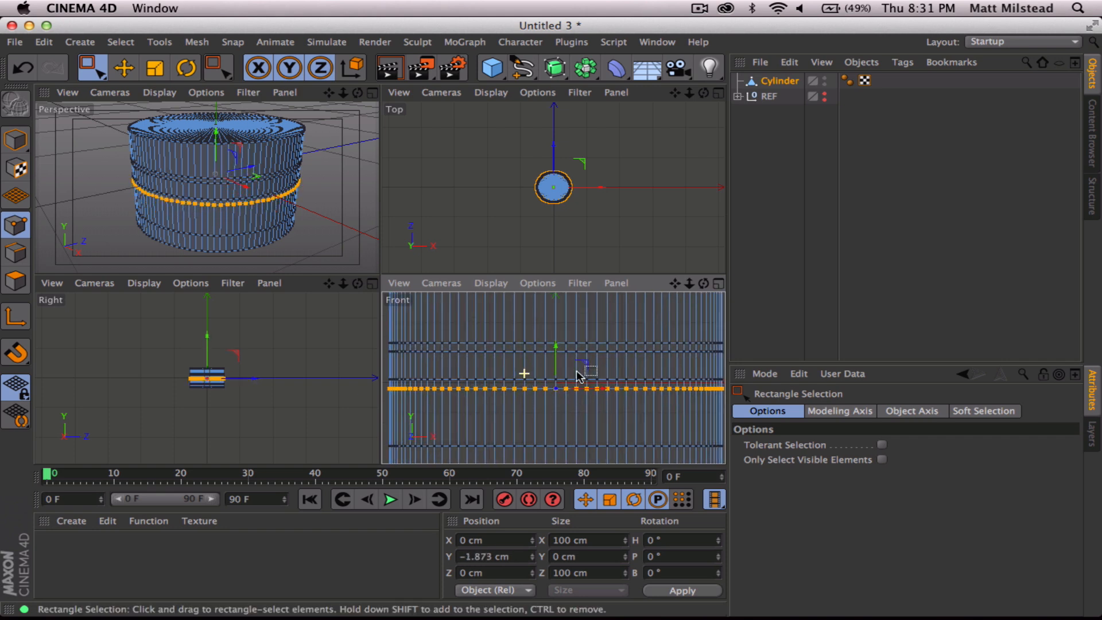
{"action": "left_click", "coordinate": [719, 284]}
{"action": "scroll", "coordinate": [428, 296], "scroll_direction": "down", "scroll_amount": 3}
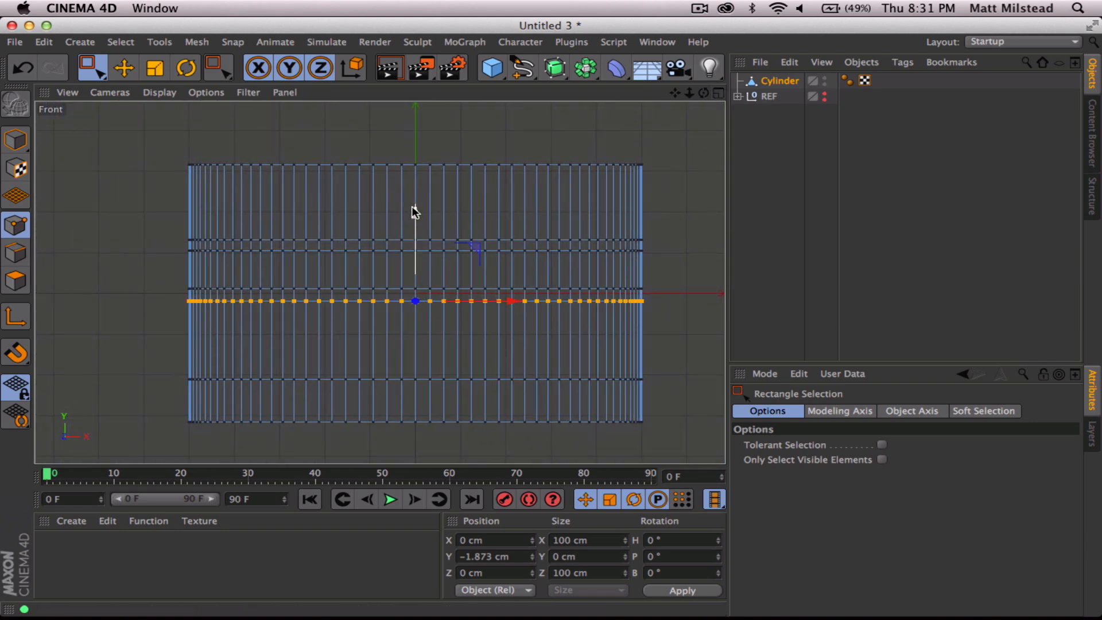
{"action": "left_click_drag", "start_coordinate": [417, 214], "coordinate": [416, 214]}
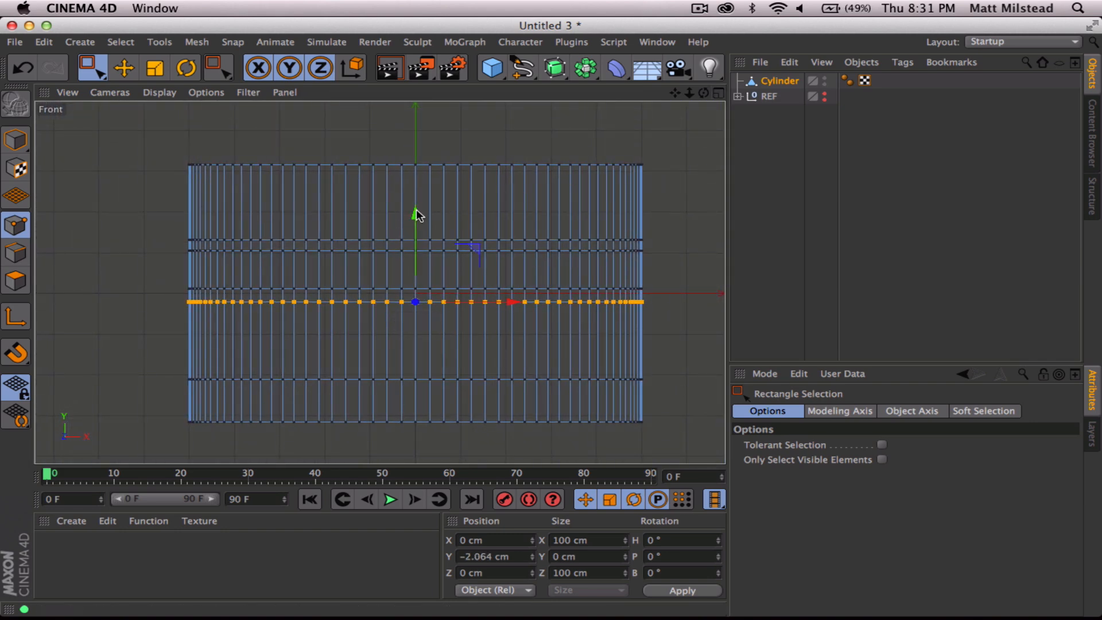
Loop-select the two narrow polygon bands around the cylinder's side in the Perspective view
{"action": "left_click", "coordinate": [718, 92]}
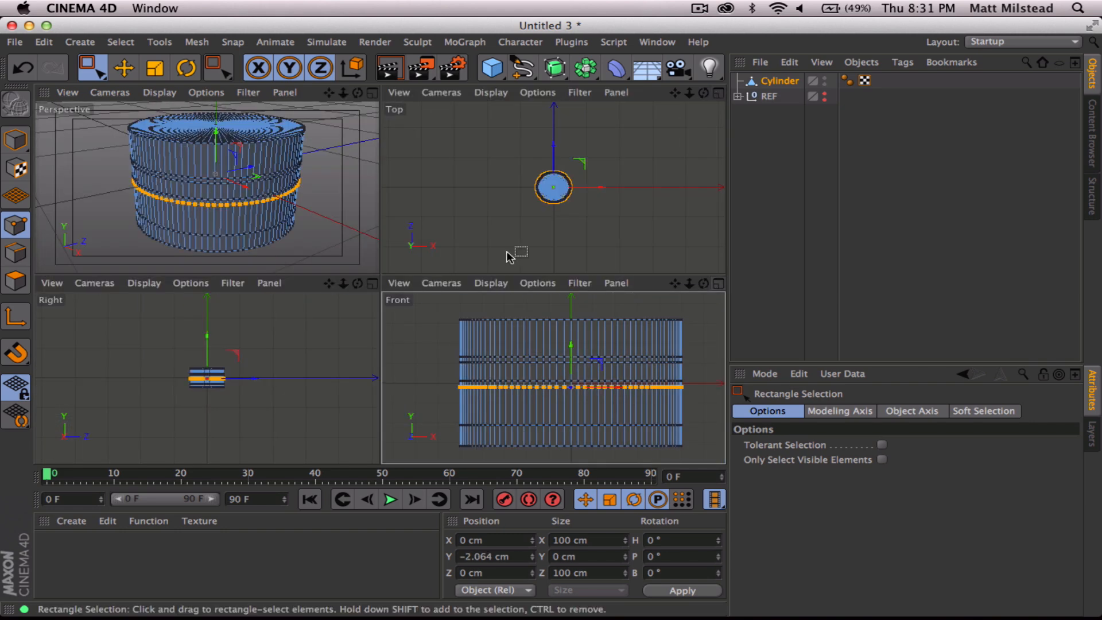
{"action": "left_click_drag", "start_coordinate": [265, 201], "coordinate": [302, 192], "text": "alt"}
{"action": "right_click_drag", "start_coordinate": [222, 214], "coordinate": [266, 203], "text": "alt"}
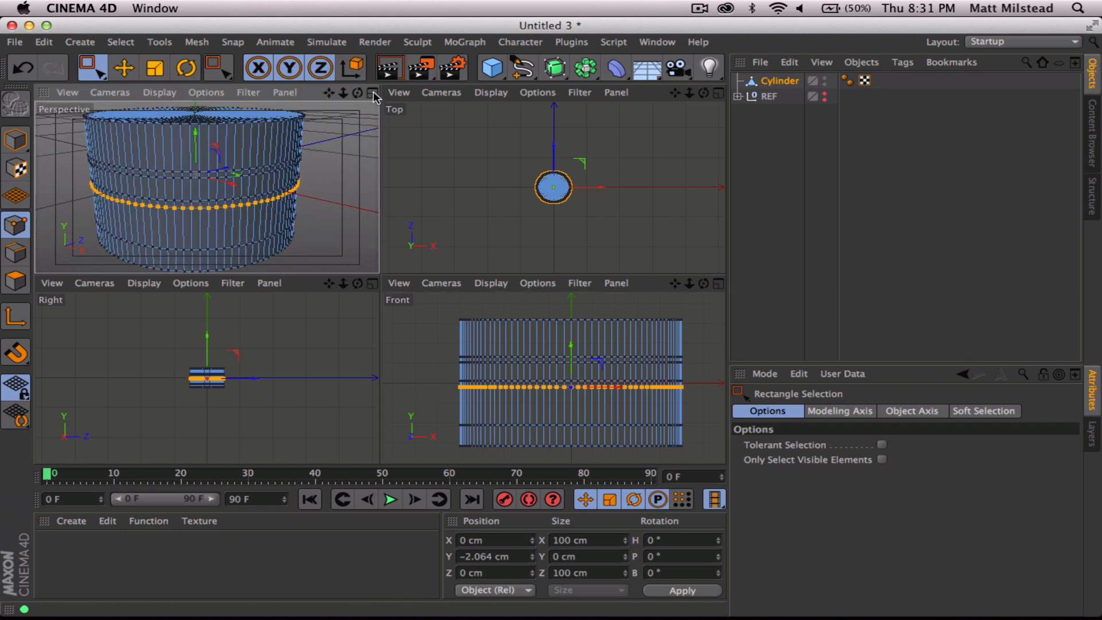
{"action": "left_click", "coordinate": [372, 93]}
{"action": "left_click_drag", "start_coordinate": [408, 342], "coordinate": [431, 362], "text": "alt"}
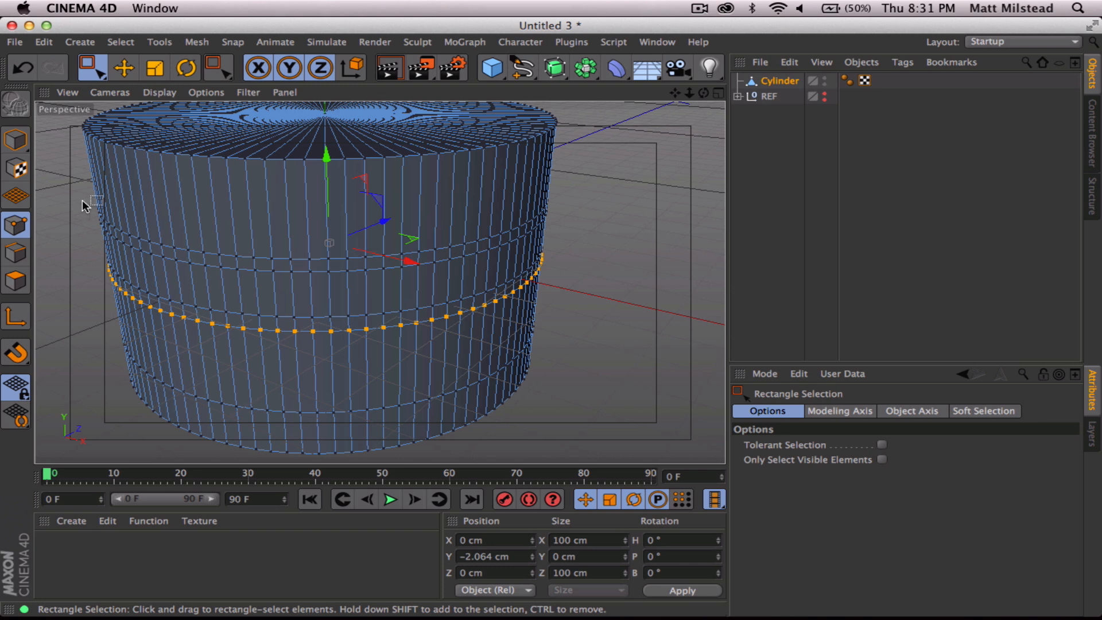
{"action": "left_click", "coordinate": [17, 282]}
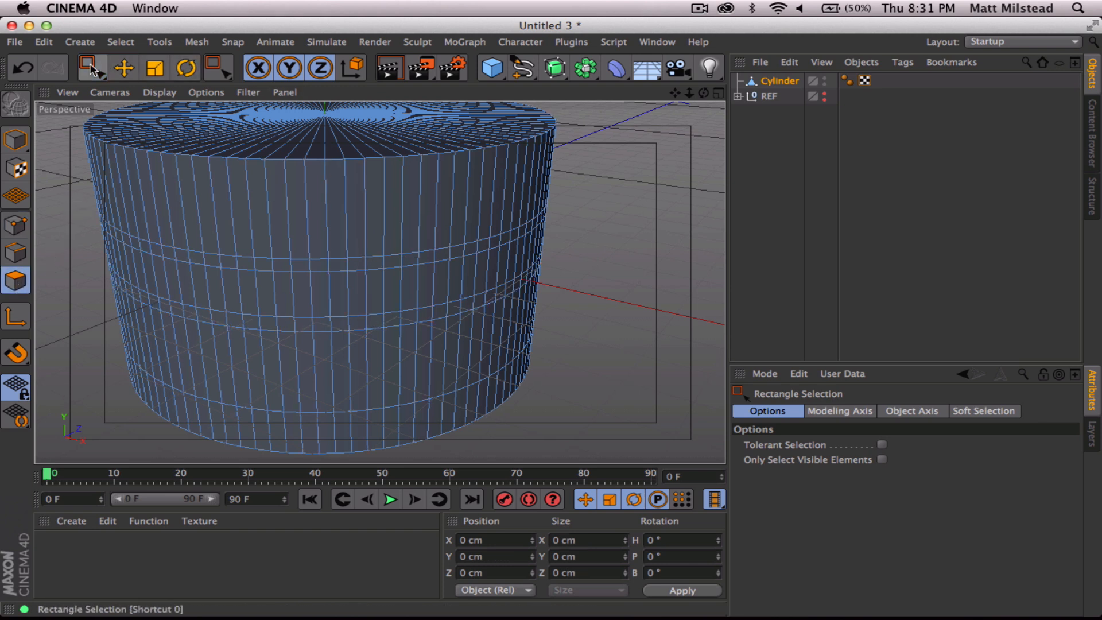
{"action": "left_click", "coordinate": [93, 68]}
{"action": "left_click", "coordinate": [173, 88]}
{"action": "left_click", "coordinate": [121, 42]}
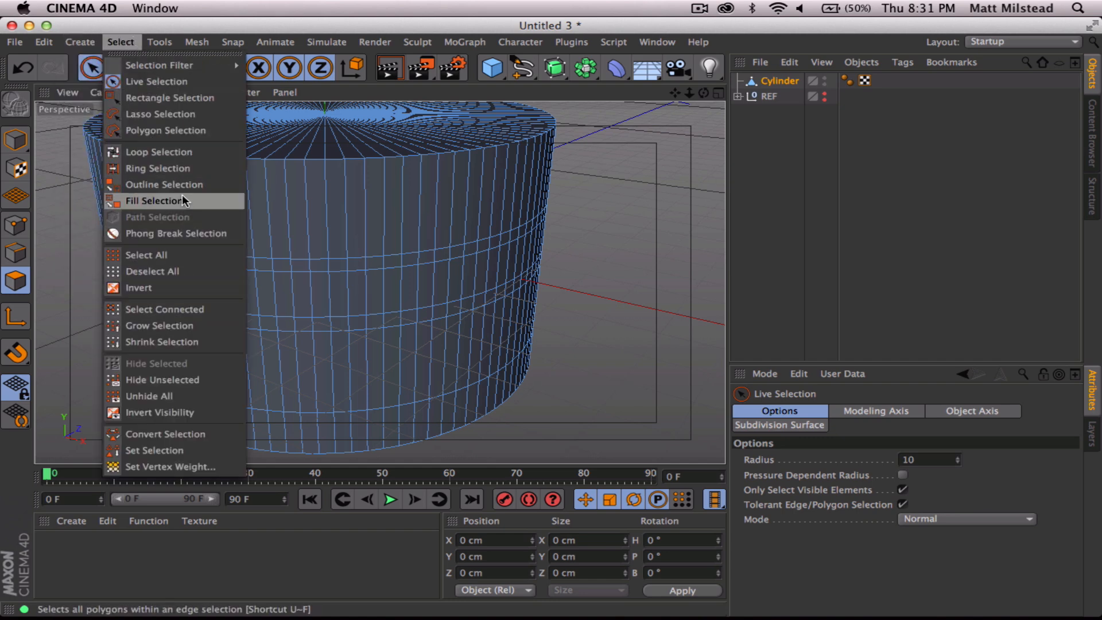
{"action": "left_click", "coordinate": [188, 151]}
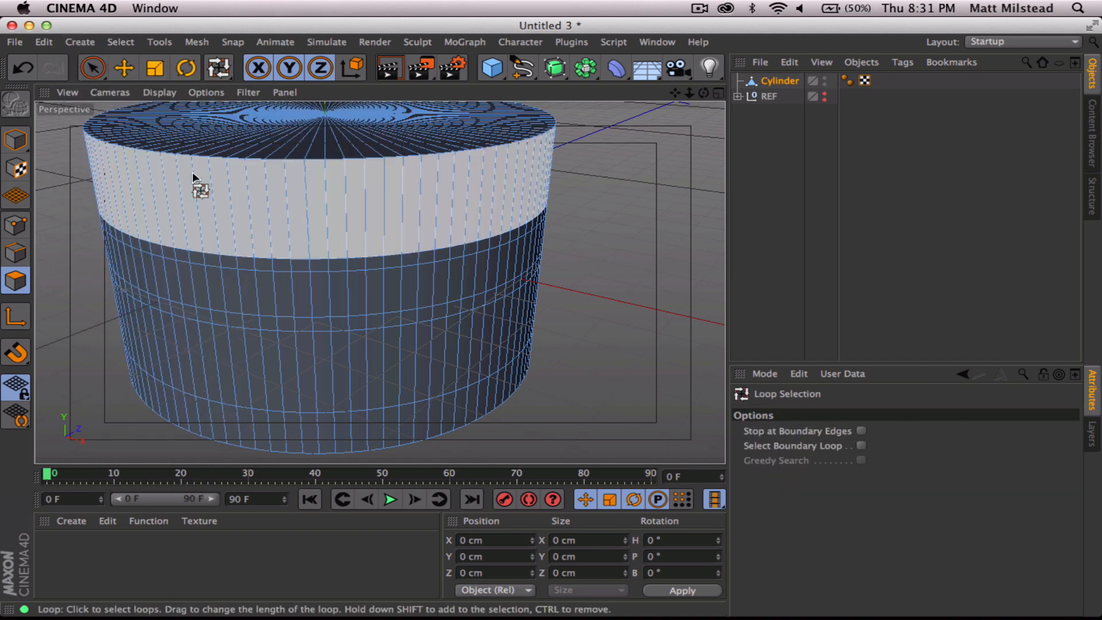
{"action": "left_click", "coordinate": [254, 260]}
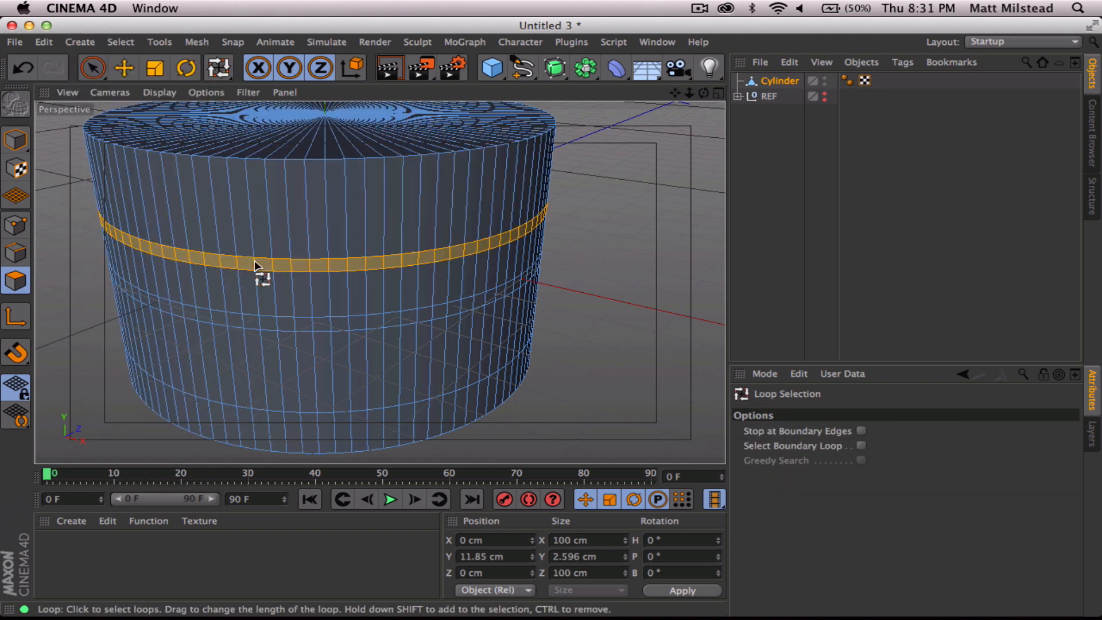
{"action": "left_click", "coordinate": [257, 322], "text": "shift"}
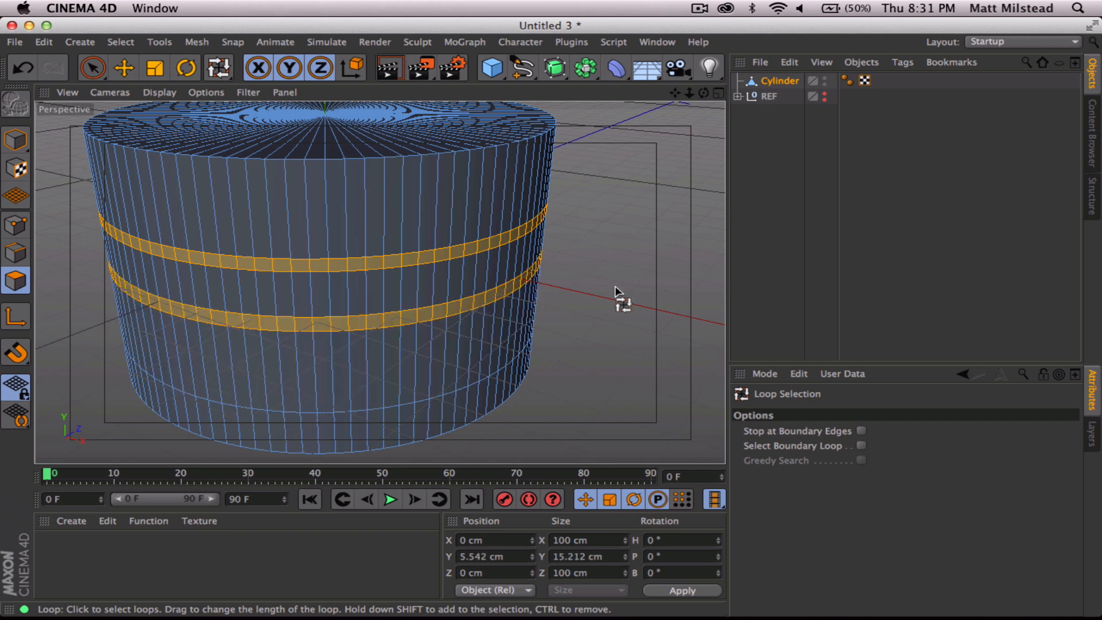
Try to scale the two selected polygon bands inward together
{"action": "key", "text": "t"}
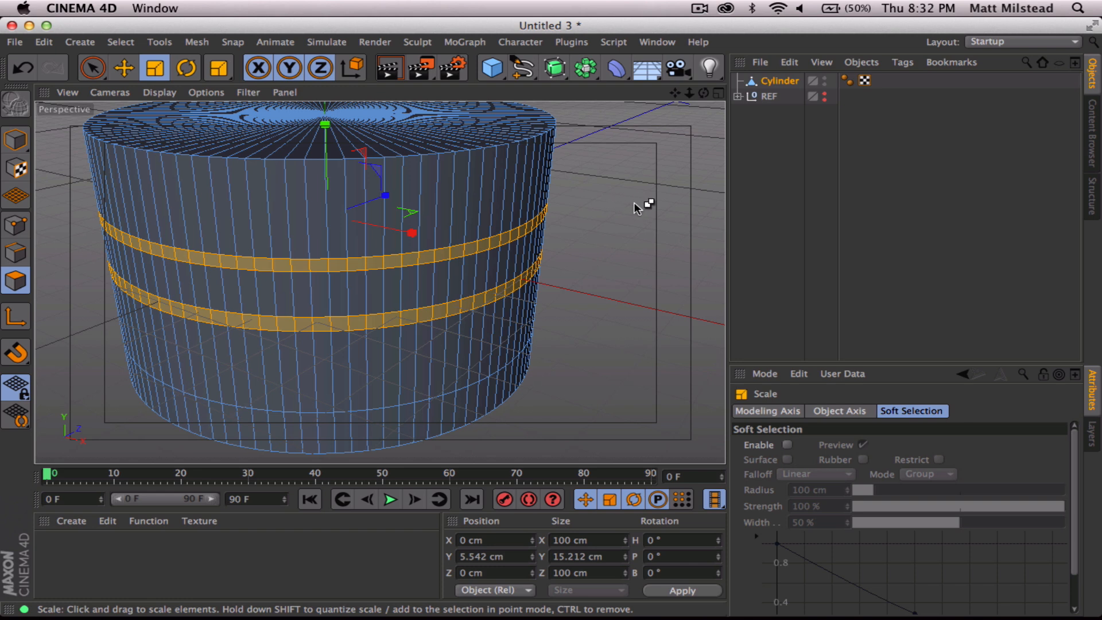
{"action": "left_click_drag", "start_coordinate": [634, 202], "coordinate": [574, 213]}
{"action": "left_click_drag", "start_coordinate": [487, 262], "coordinate": [472, 191], "text": "alt"}
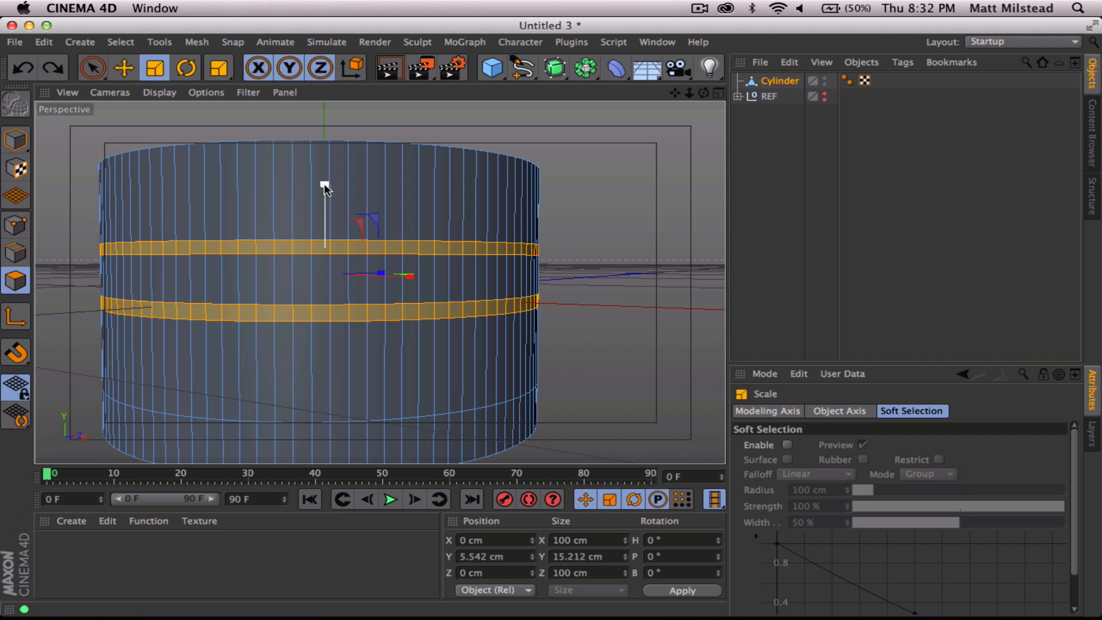
Lock the Y axis and scale the two selected polygon bands inward to about 92.3 cm in X and Z
{"action": "left_click_drag", "start_coordinate": [324, 187], "coordinate": [323, 195]}
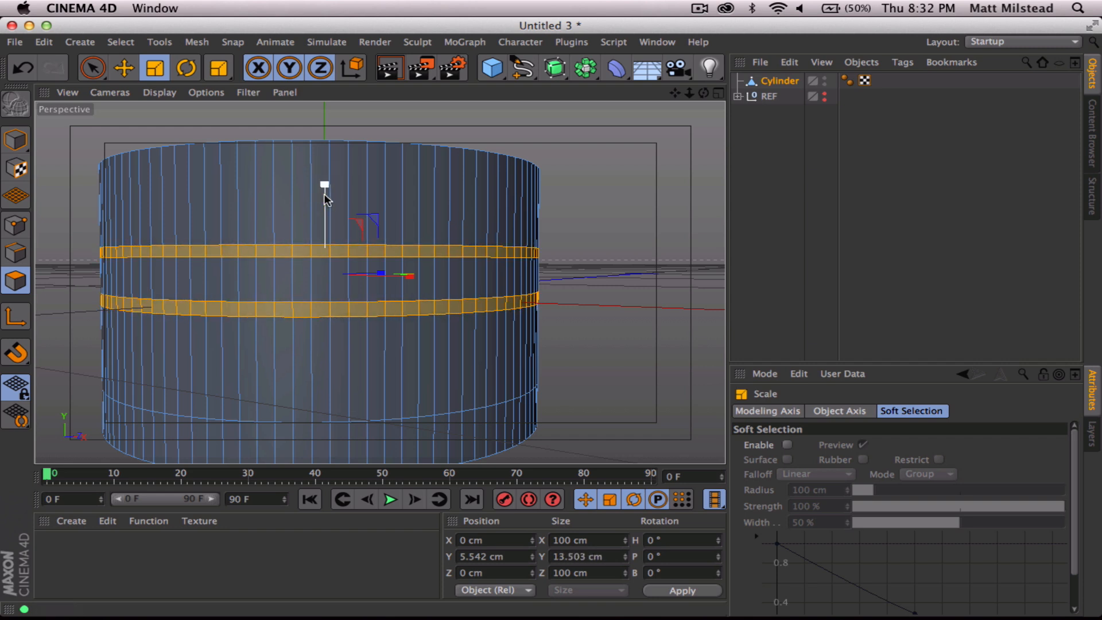
{"action": "key", "text": "ctrl+z"}
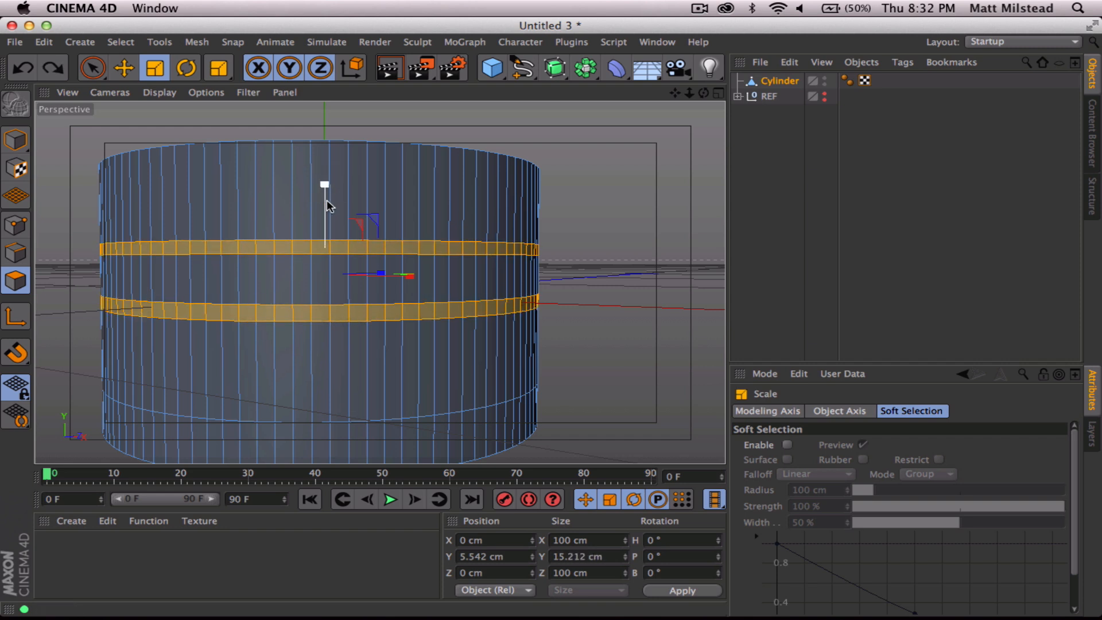
{"action": "left_click", "coordinate": [284, 68]}
{"action": "left_click_drag", "start_coordinate": [431, 209], "coordinate": [432, 290], "text": "alt"}
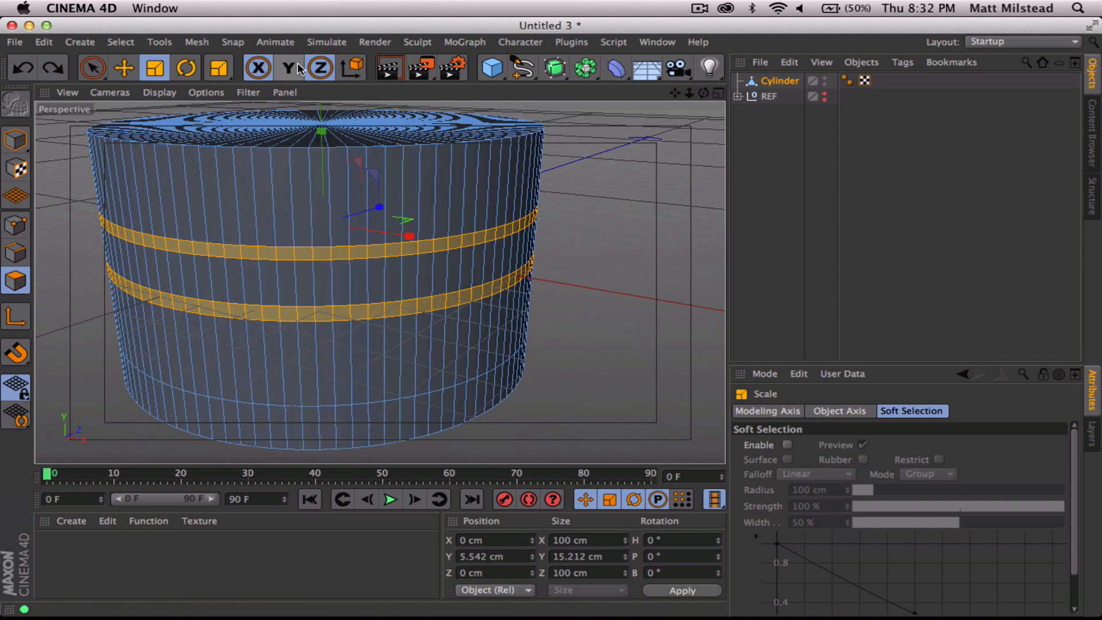
{"action": "left_click_drag", "start_coordinate": [604, 240], "coordinate": [399, 266]}
{"action": "scroll", "coordinate": [396, 264], "scroll_direction": "up", "scroll_amount": 2}
{"action": "scroll", "coordinate": [505, 270], "scroll_direction": "down", "scroll_amount": 2}
{"action": "middle_click_drag", "start_coordinate": [398, 263], "coordinate": [471, 277], "text": "alt"}
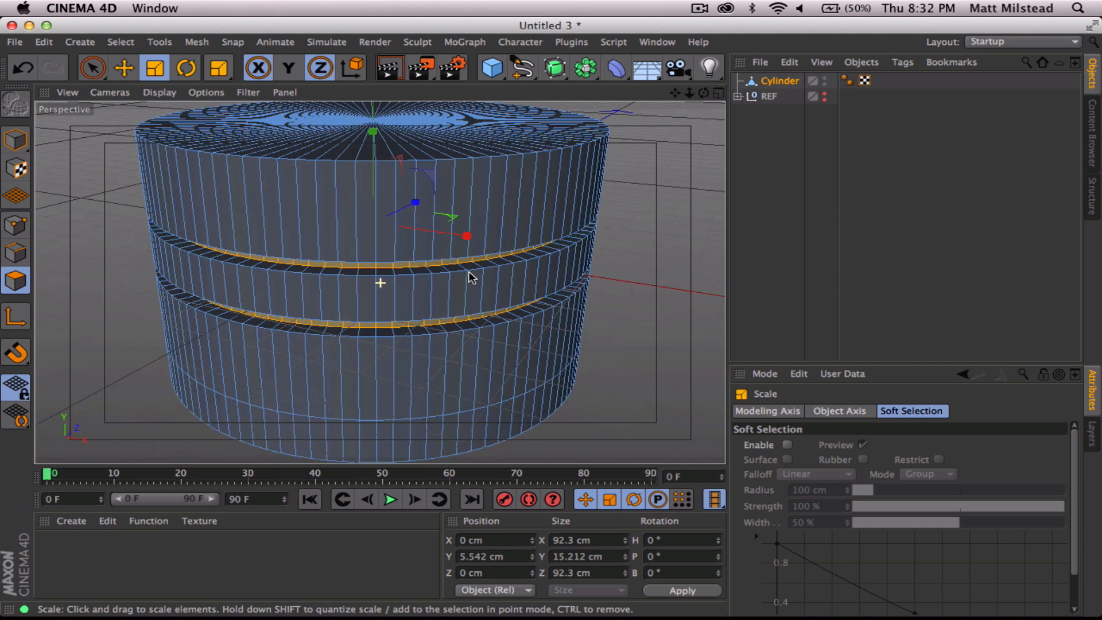
In edge mode, loop-select the four outer edge loops bordering the two grooves
{"action": "left_click", "coordinate": [14, 259]}
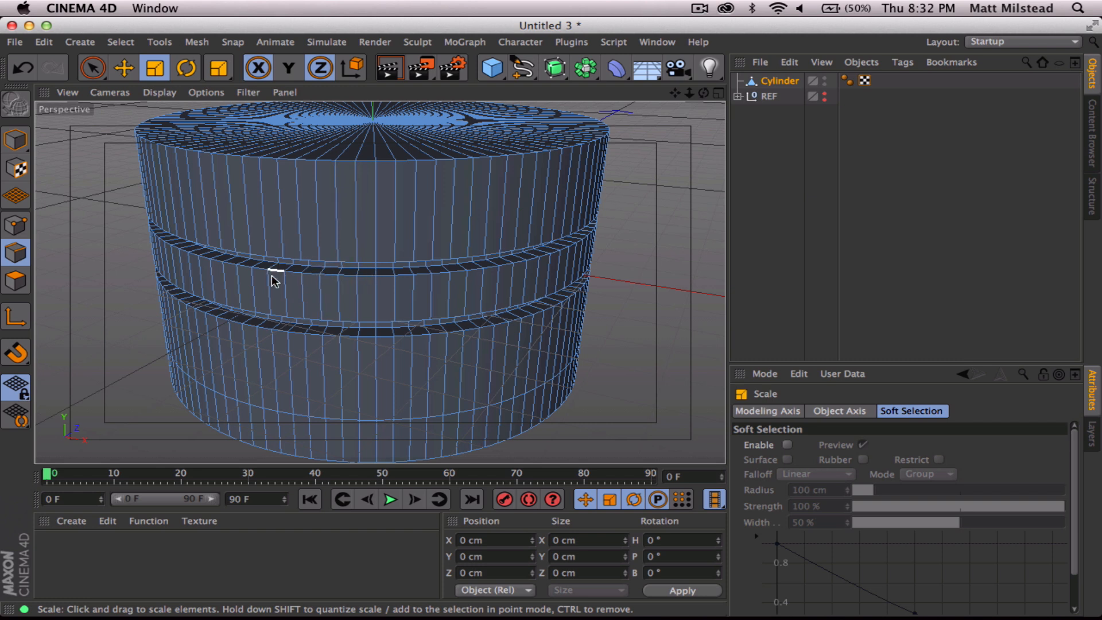
{"action": "left_click", "coordinate": [121, 42]}
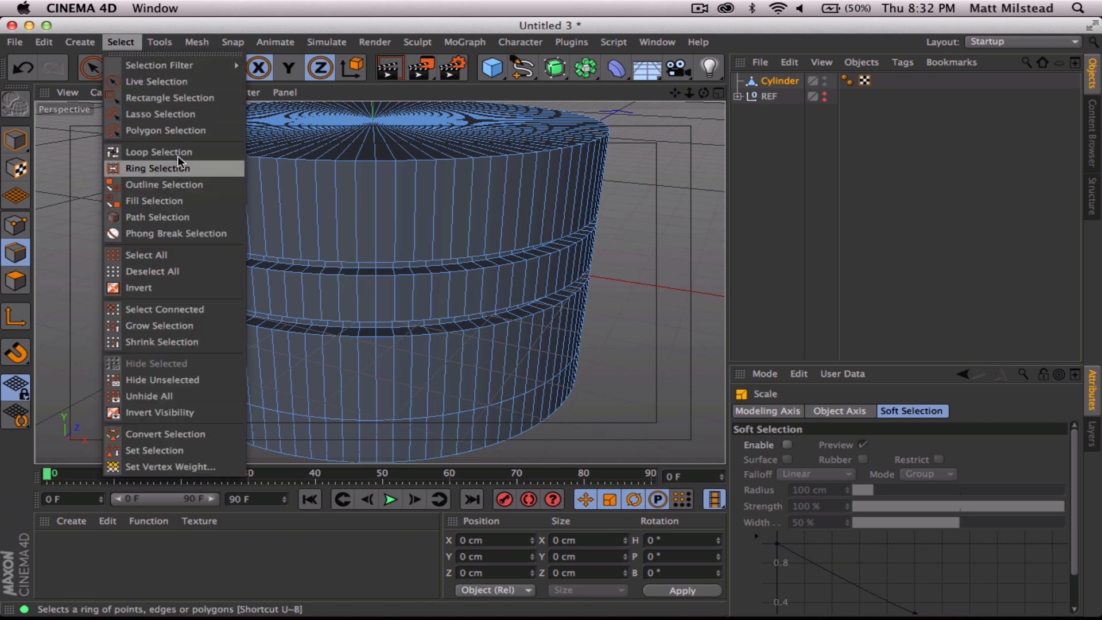
{"action": "left_click", "coordinate": [695, 183]}
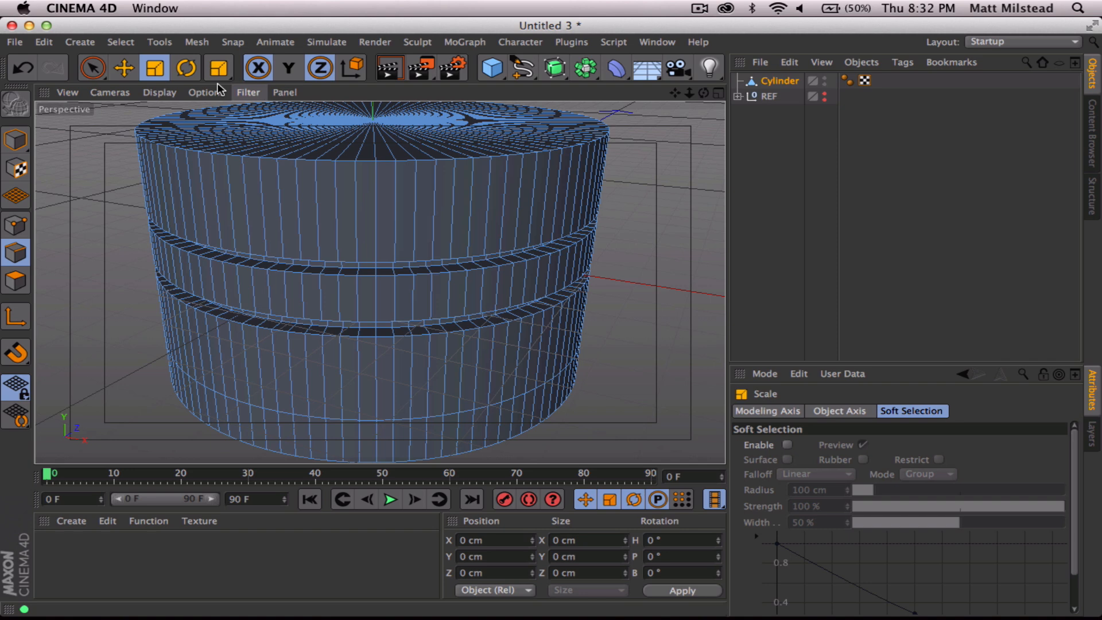
{"action": "left_click", "coordinate": [197, 46]}
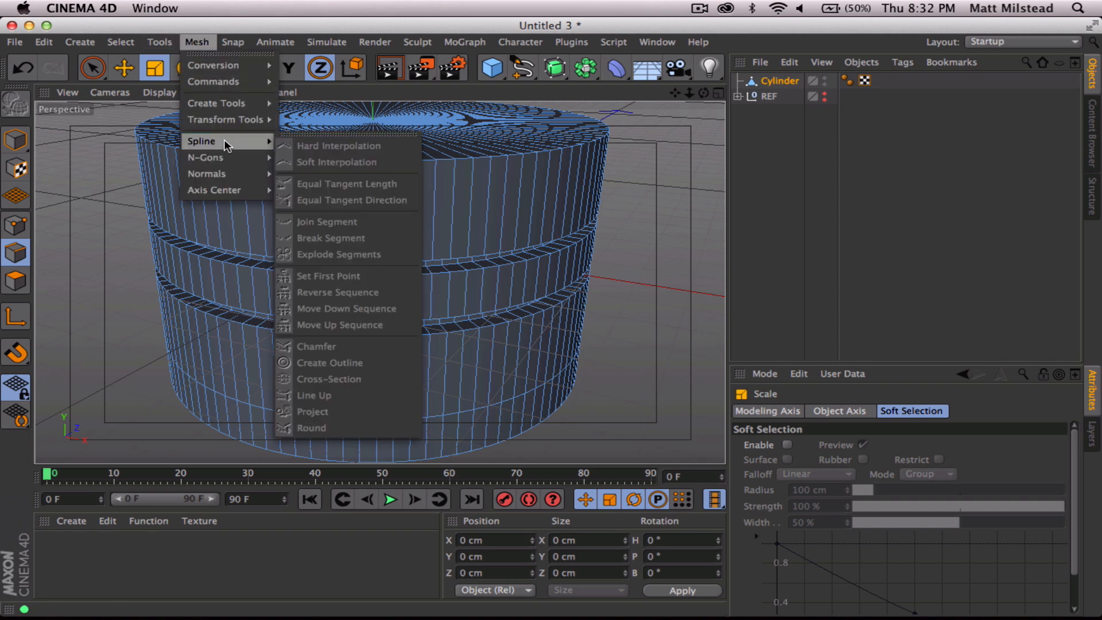
{"action": "mouse_move", "coordinate": [120, 42]}
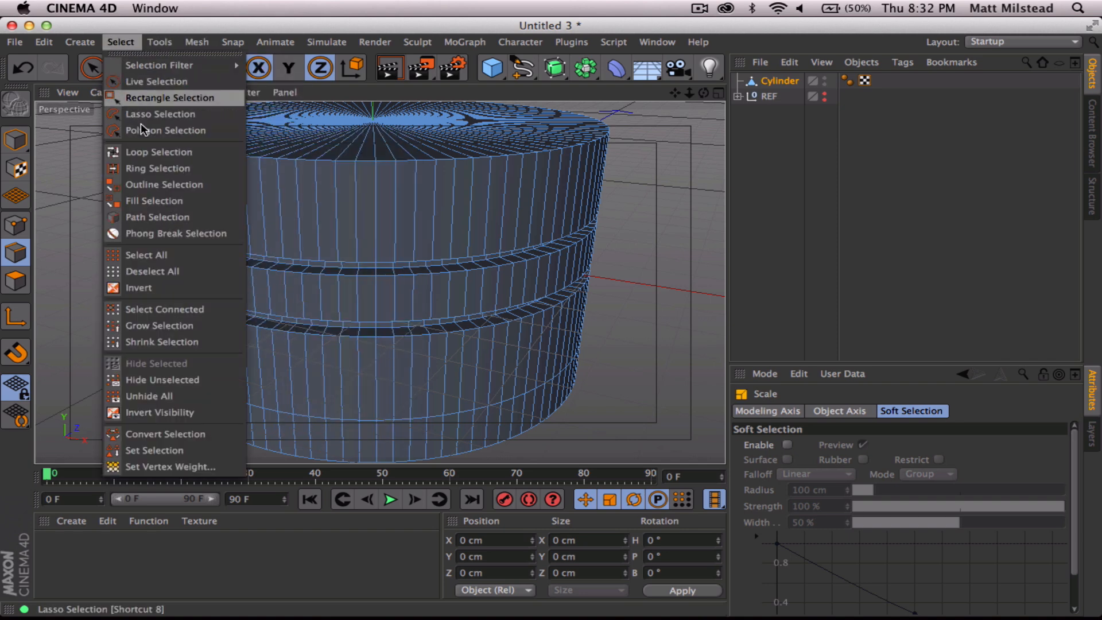
{"action": "left_click", "coordinate": [198, 154]}
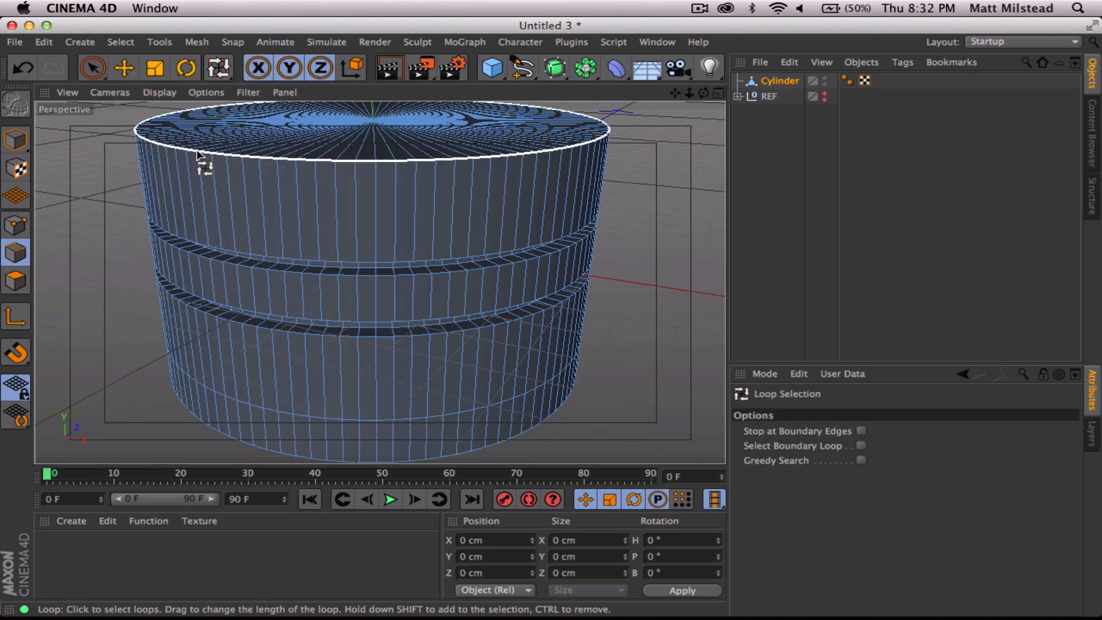
{"action": "left_click", "coordinate": [306, 261]}
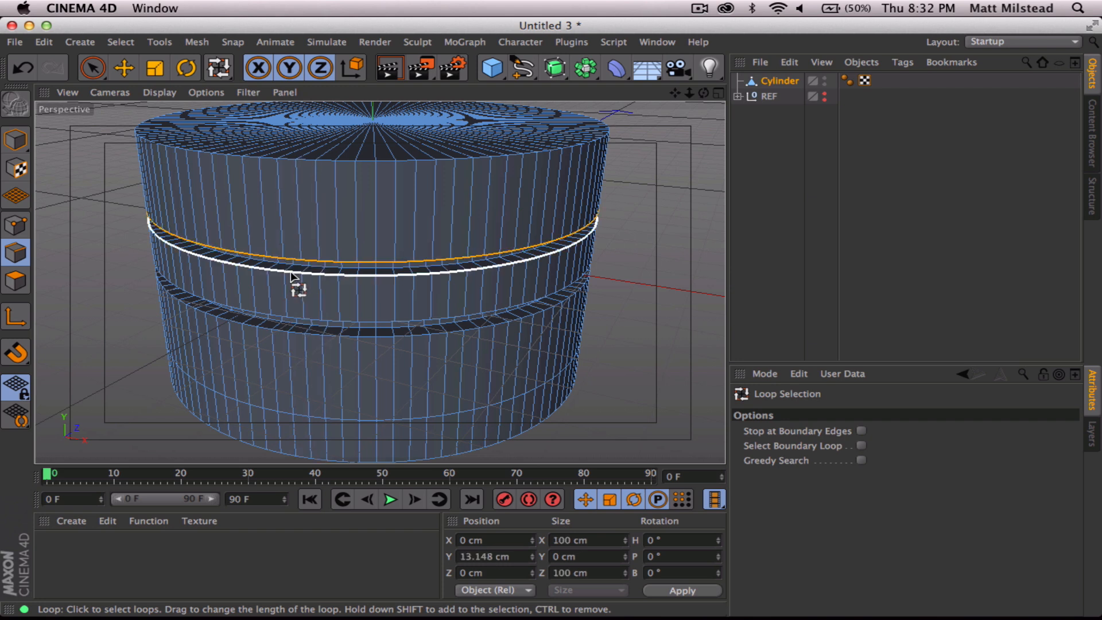
{"action": "left_click", "coordinate": [291, 319], "text": "shift"}
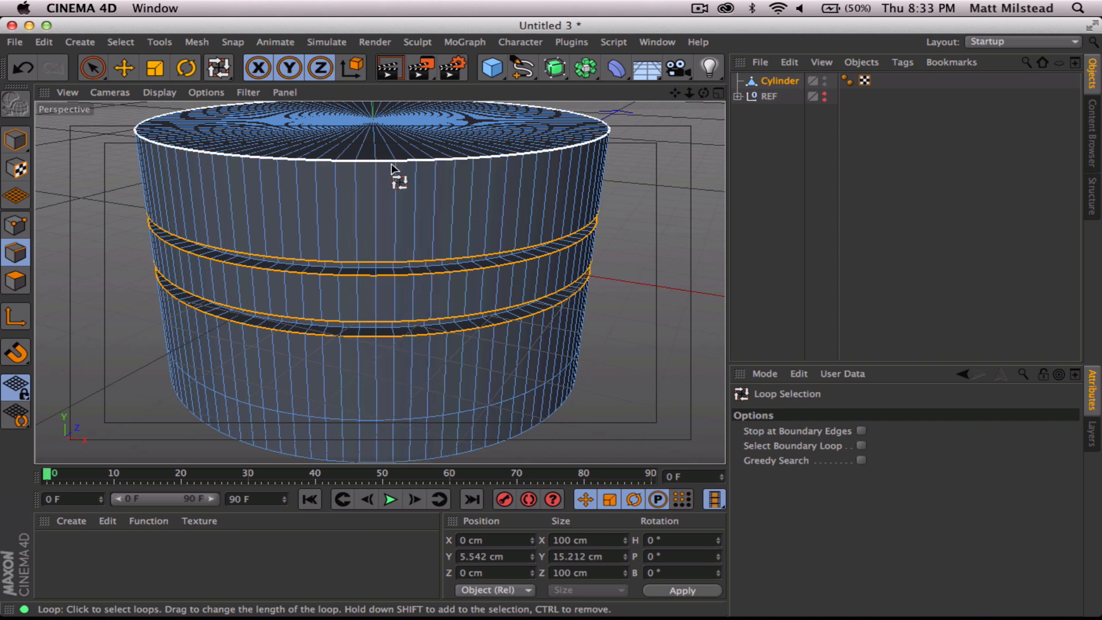
Bevel the four selected groove edge loops with 4 subdivisions and an offset of about 0.49 cm
{"action": "left_click", "coordinate": [161, 44]}
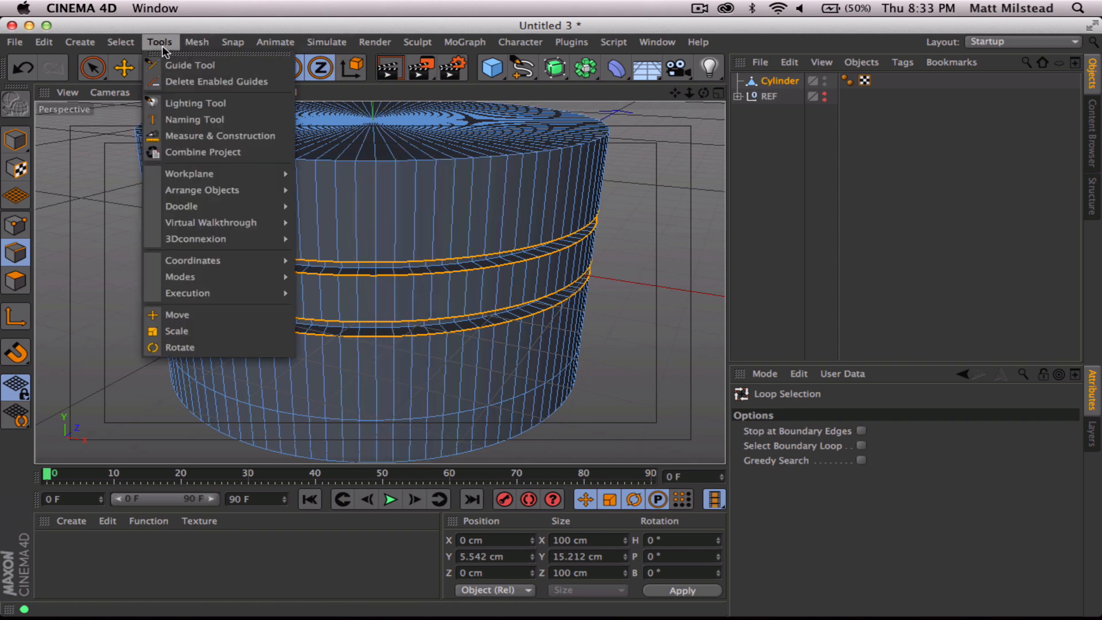
{"action": "mouse_move", "coordinate": [196, 42]}
{"action": "mouse_move", "coordinate": [223, 108]}
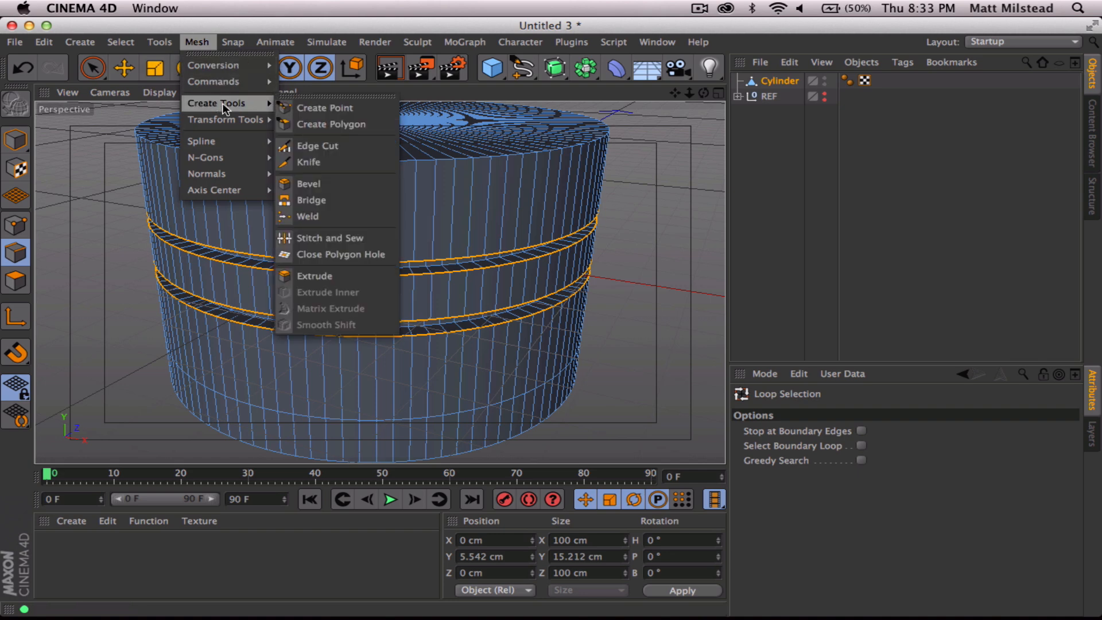
{"action": "left_click", "coordinate": [313, 189]}
{"action": "scroll", "coordinate": [485, 269], "scroll_direction": "up", "scroll_amount": 5}
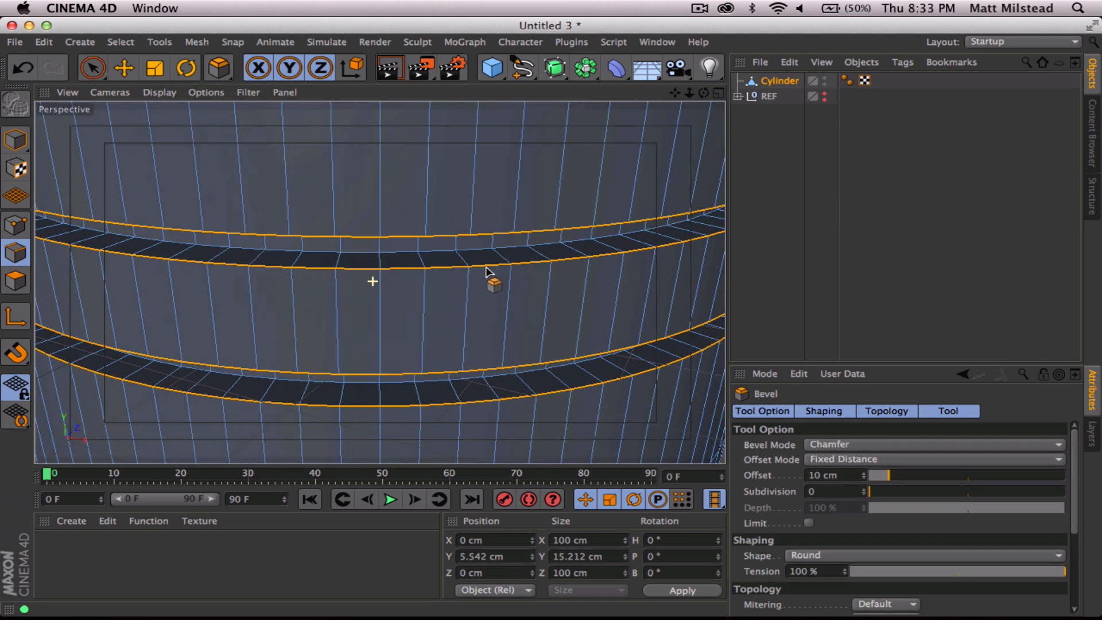
{"action": "left_click_drag", "start_coordinate": [486, 270], "coordinate": [274, 188], "text": "alt"}
{"action": "left_click_drag", "start_coordinate": [296, 300], "coordinate": [374, 288], "text": "alt"}
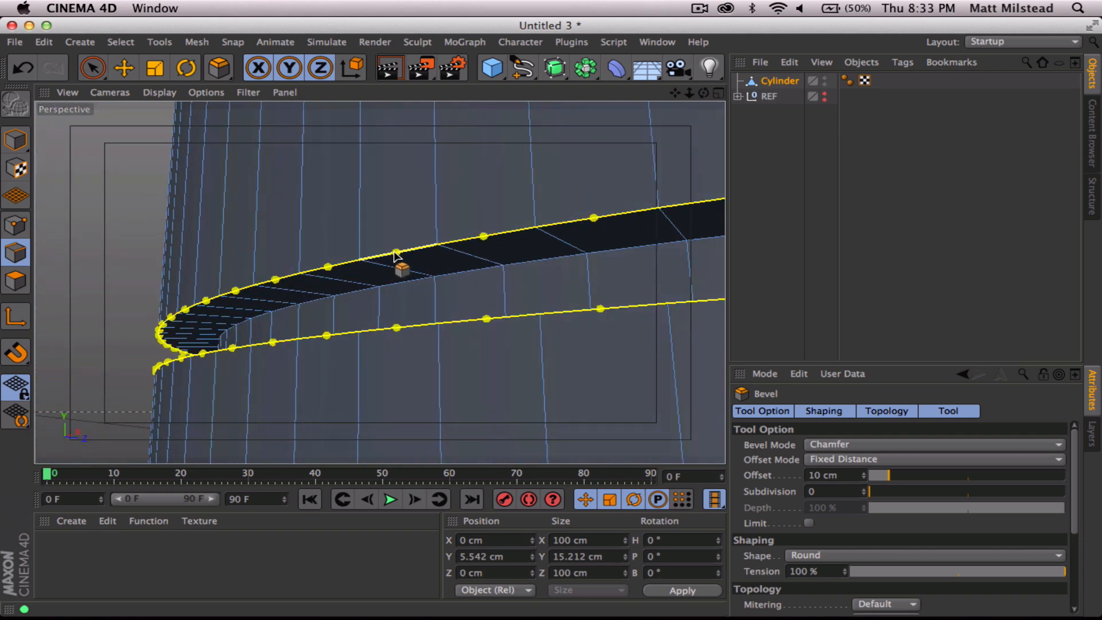
{"action": "left_click_drag", "start_coordinate": [395, 254], "coordinate": [394, 246]}
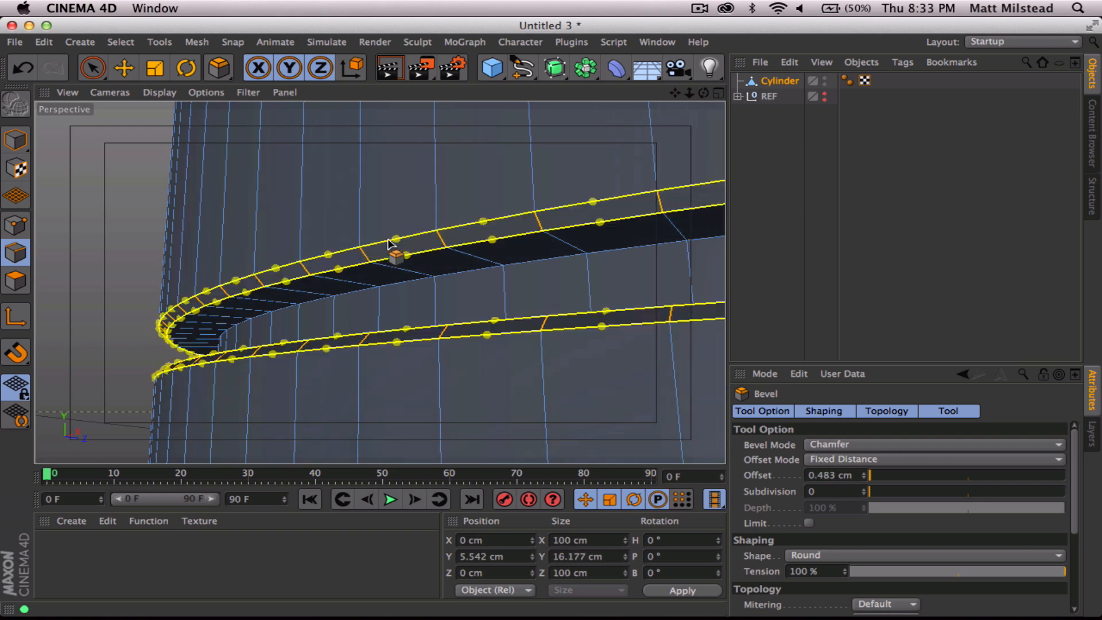
{"action": "left_click", "coordinate": [837, 489]}
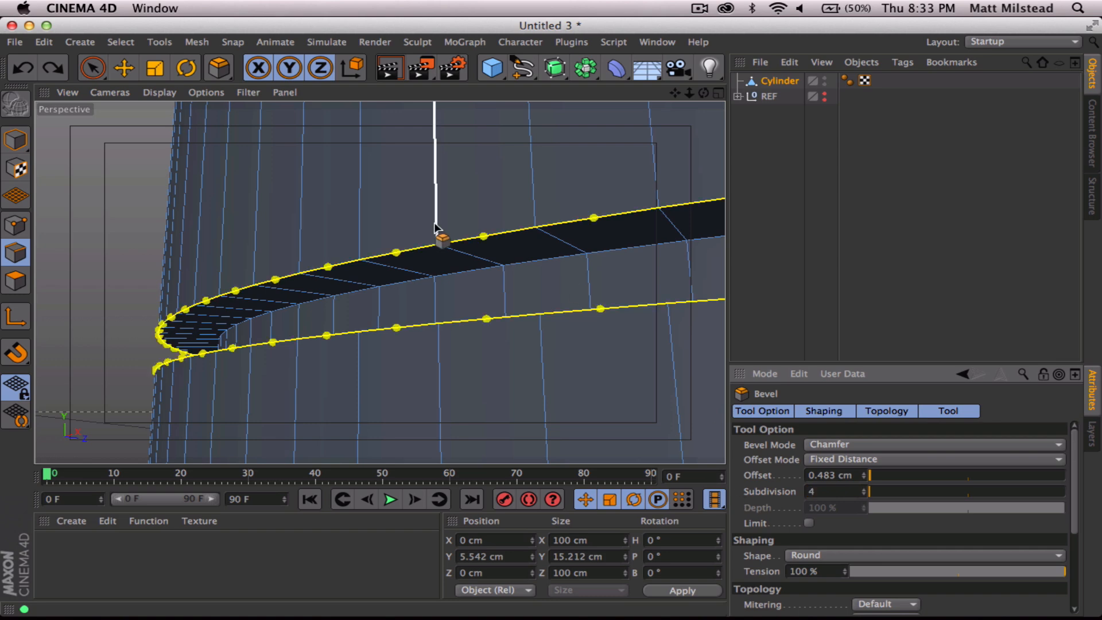
{"action": "left_click_drag", "start_coordinate": [407, 263], "coordinate": [394, 236]}
Frame the whole cylinder and render the view to check the beveled grooves
{"action": "left_click_drag", "start_coordinate": [535, 228], "coordinate": [564, 323], "text": "alt"}
{"action": "right_click_drag", "start_coordinate": [564, 322], "coordinate": [285, 306], "text": "alt"}
{"action": "middle_click_drag", "start_coordinate": [620, 308], "coordinate": [419, 240], "text": "alt"}
{"action": "right_click_drag", "start_coordinate": [446, 229], "coordinate": [414, 244], "text": "alt"}
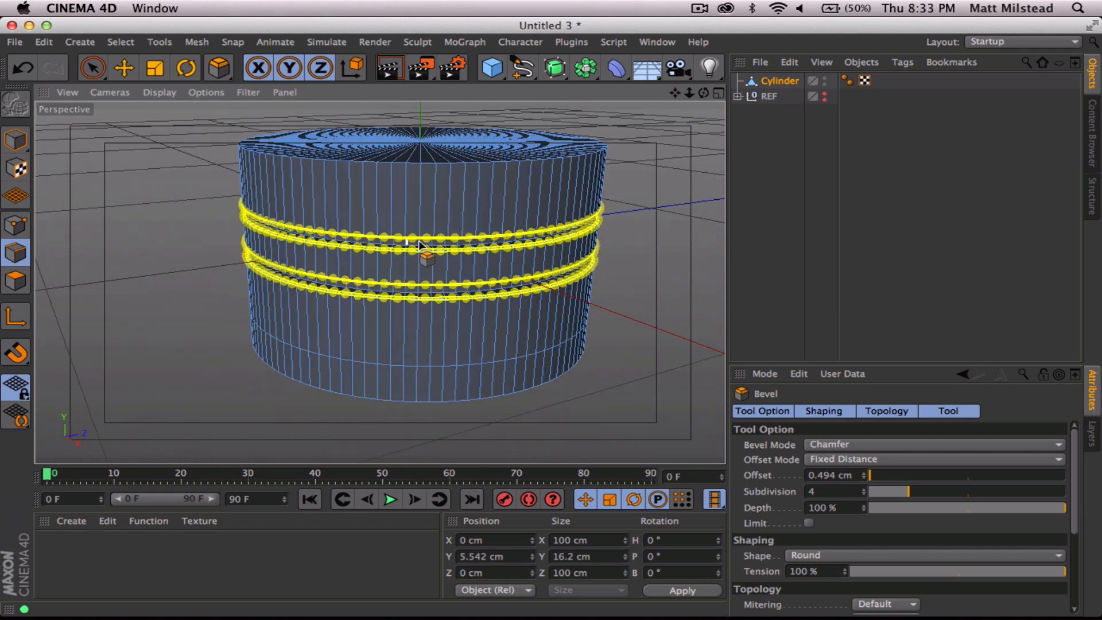
{"action": "middle_click_drag", "start_coordinate": [413, 243], "coordinate": [377, 278], "text": "alt"}
{"action": "left_click", "coordinate": [395, 62]}
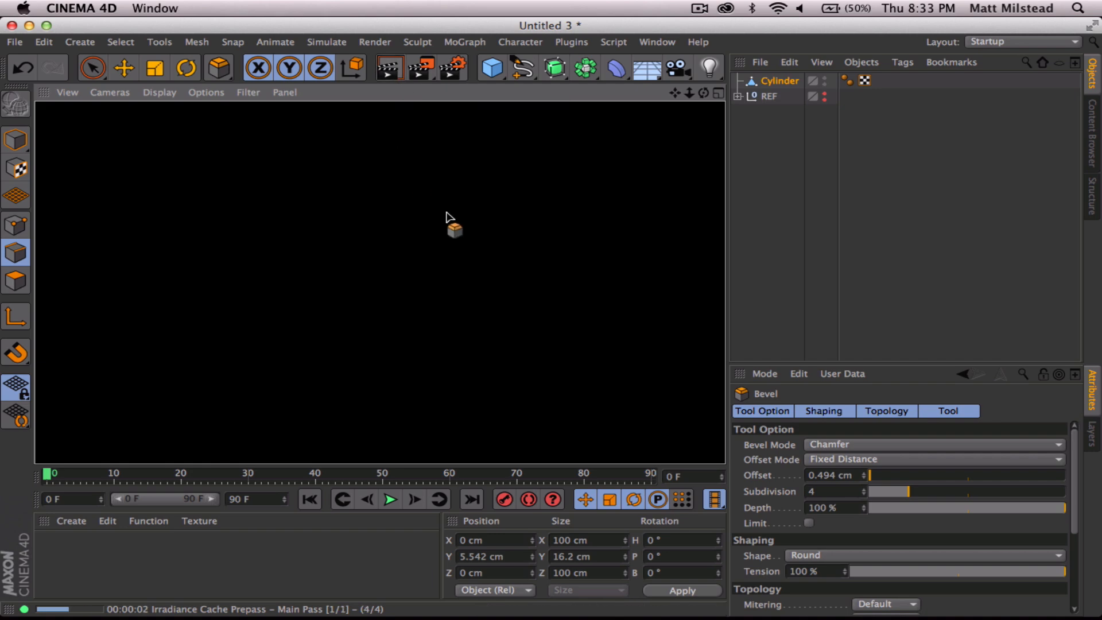
{"action": "left_click", "coordinate": [450, 230]}
Add a Sky object and apply the HDRI 004 material from the Content Browser favorites to it
{"action": "left_click_drag", "start_coordinate": [652, 63], "coordinate": [741, 115]}
{"action": "left_click", "coordinate": [465, 42]}
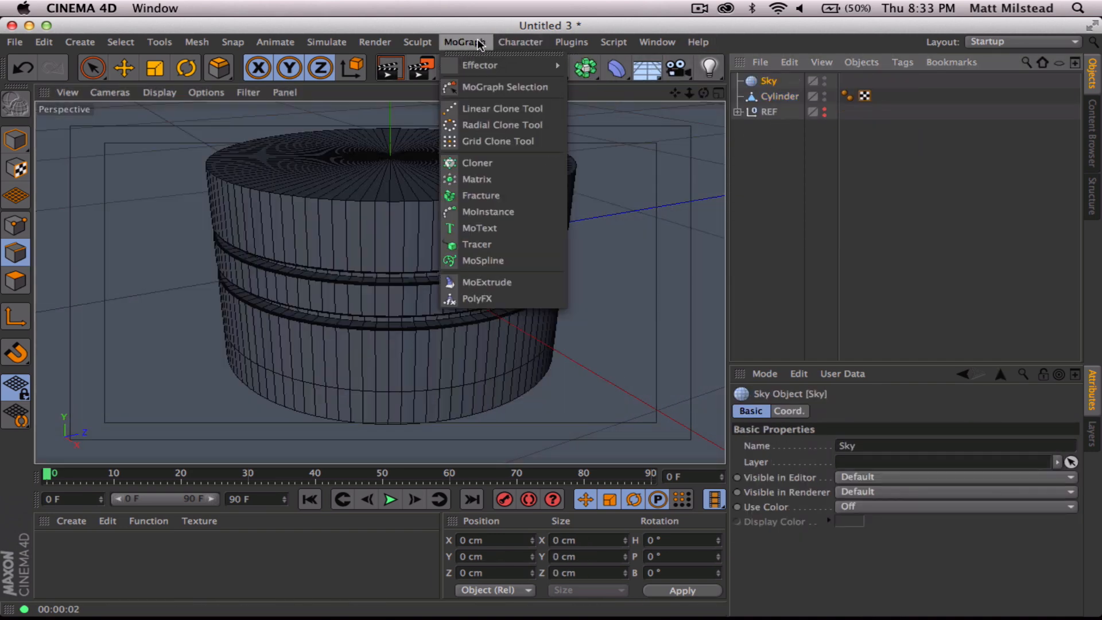
{"action": "mouse_move", "coordinate": [527, 44]}
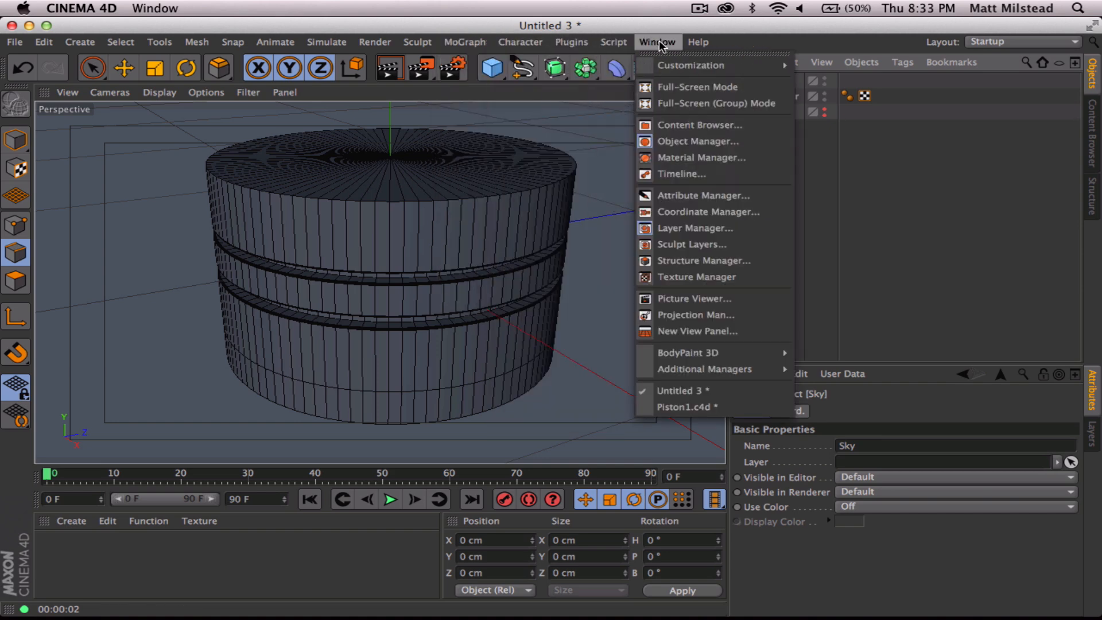
{"action": "left_click", "coordinate": [667, 121]}
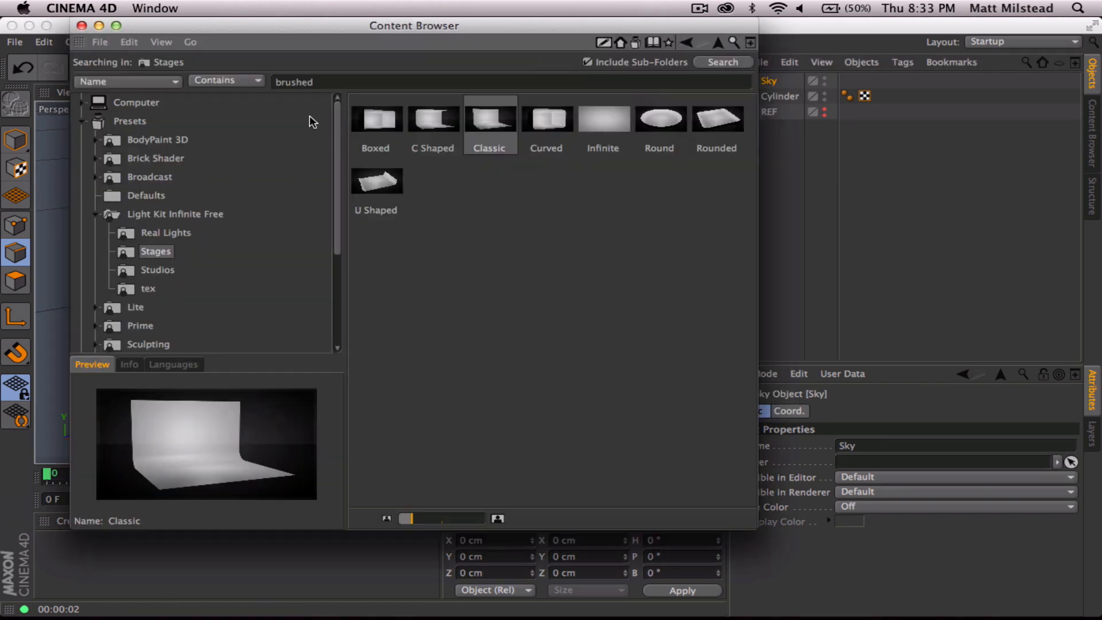
{"action": "left_click", "coordinate": [95, 214]}
{"action": "left_click", "coordinate": [81, 122]}
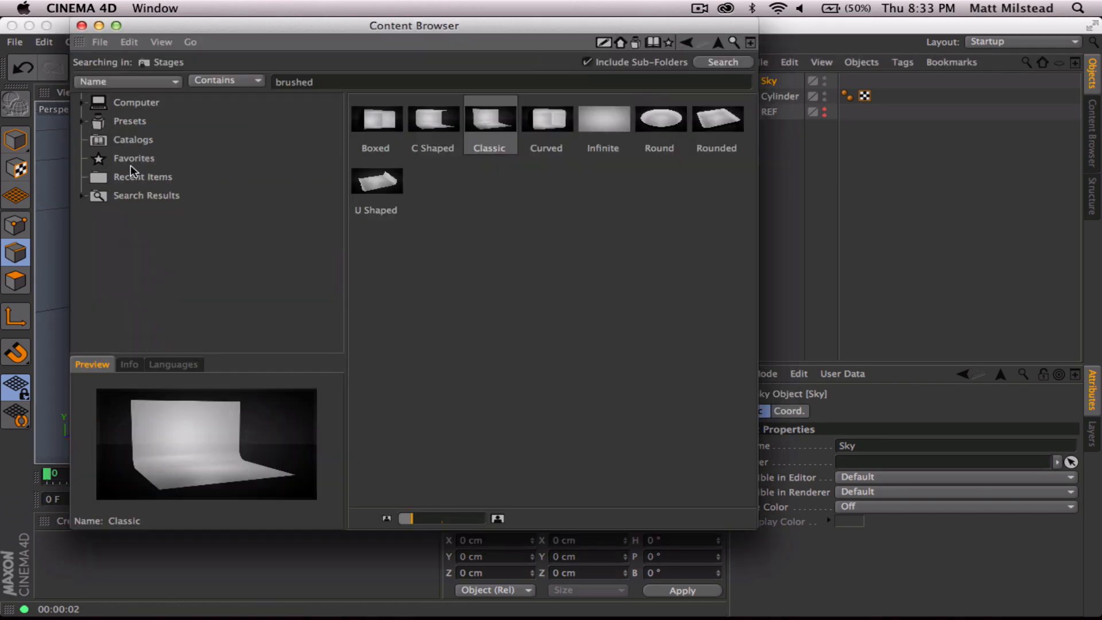
{"action": "left_click", "coordinate": [132, 159]}
{"action": "left_click_drag", "start_coordinate": [613, 247], "coordinate": [306, 577]}
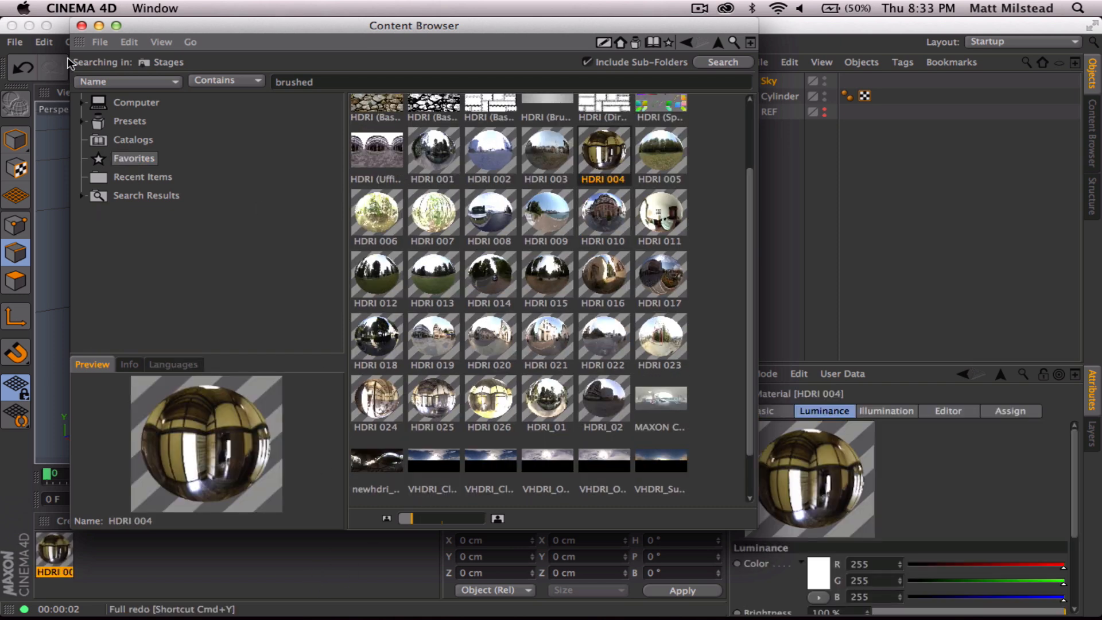
{"action": "left_click", "coordinate": [81, 25]}
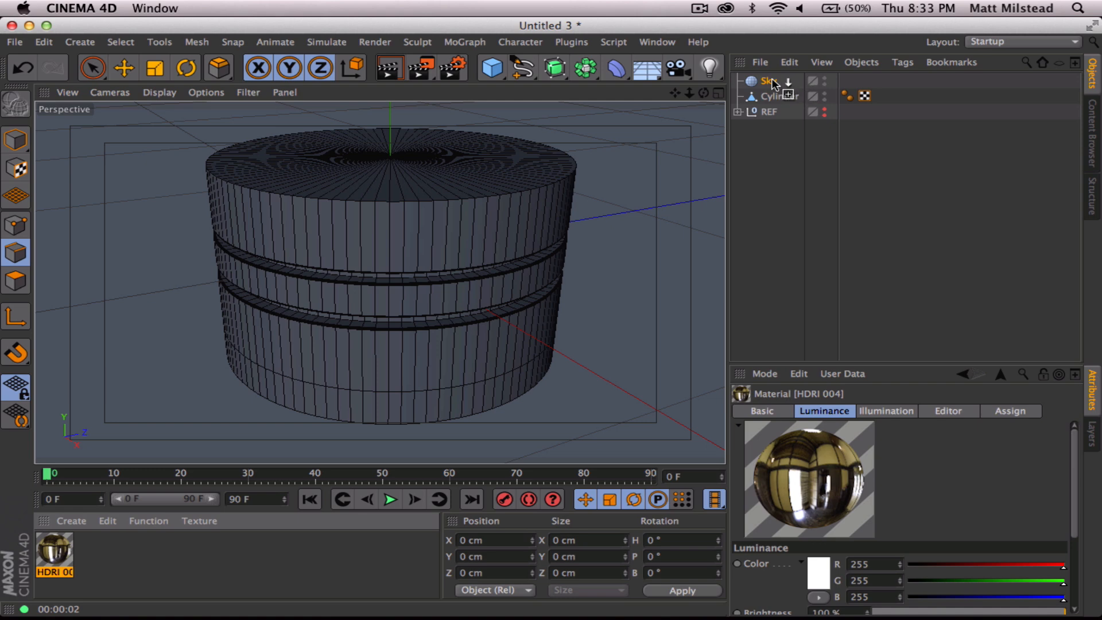
{"action": "left_click_drag", "start_coordinate": [769, 85], "coordinate": [770, 84]}
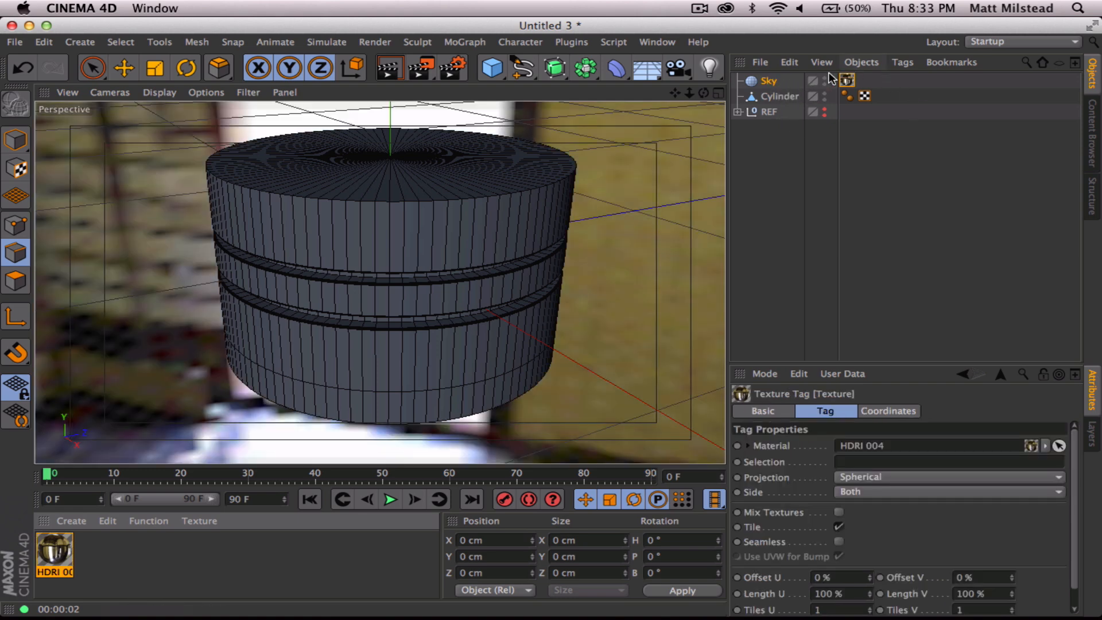
Add a Compositing tag to the Sky and turn off Seen by Camera
{"action": "left_click", "coordinate": [769, 81]}
{"action": "left_click", "coordinate": [902, 62]}
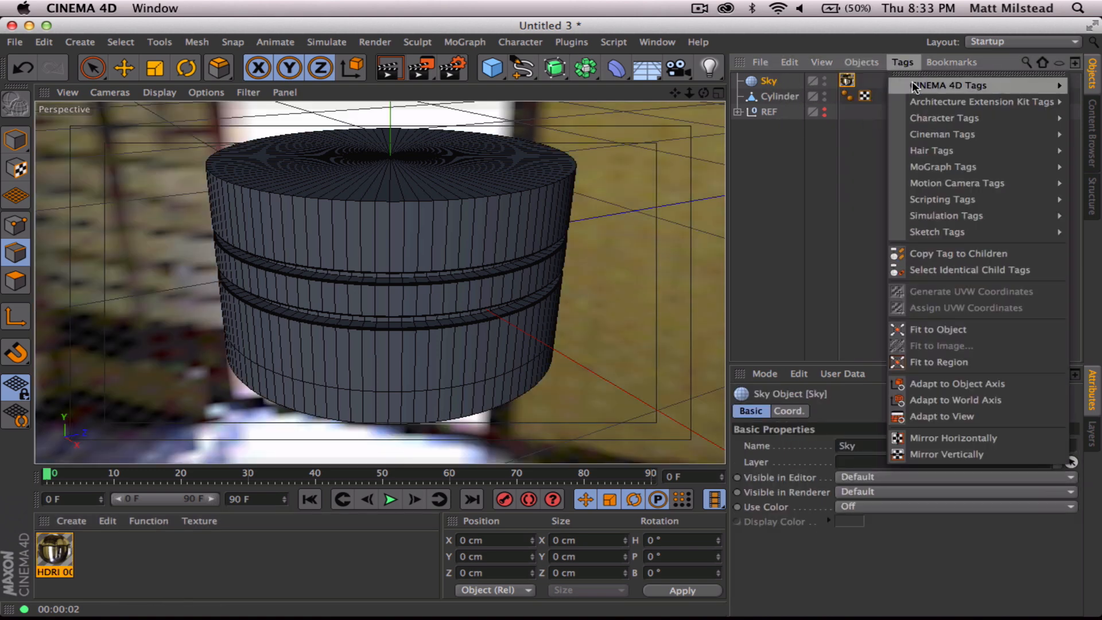
{"action": "mouse_move", "coordinate": [948, 85]}
{"action": "left_click", "coordinate": [827, 168]}
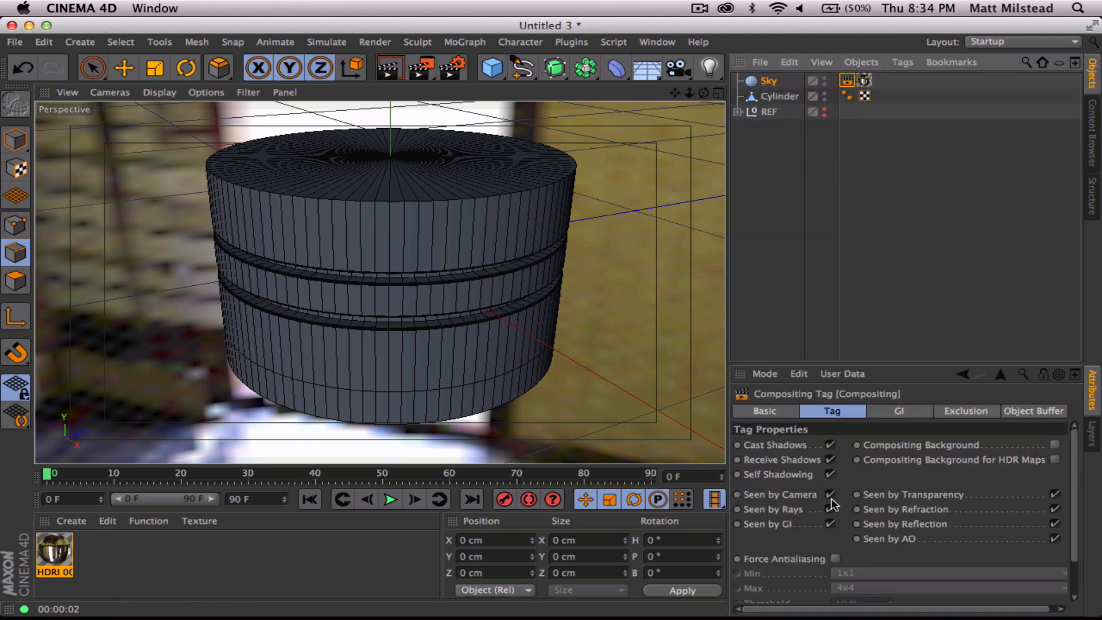
{"action": "left_click", "coordinate": [831, 495]}
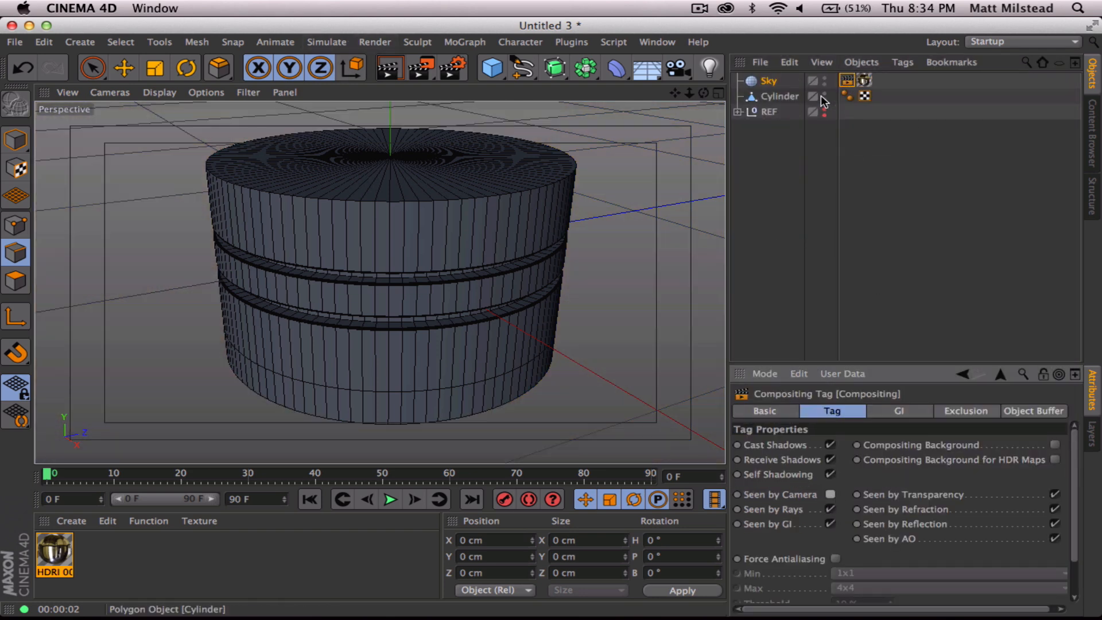
Wrap the HDRI 004 material's luminance texture in a Layer shader and add an HSL effect to it
{"action": "left_click", "coordinate": [48, 549]}
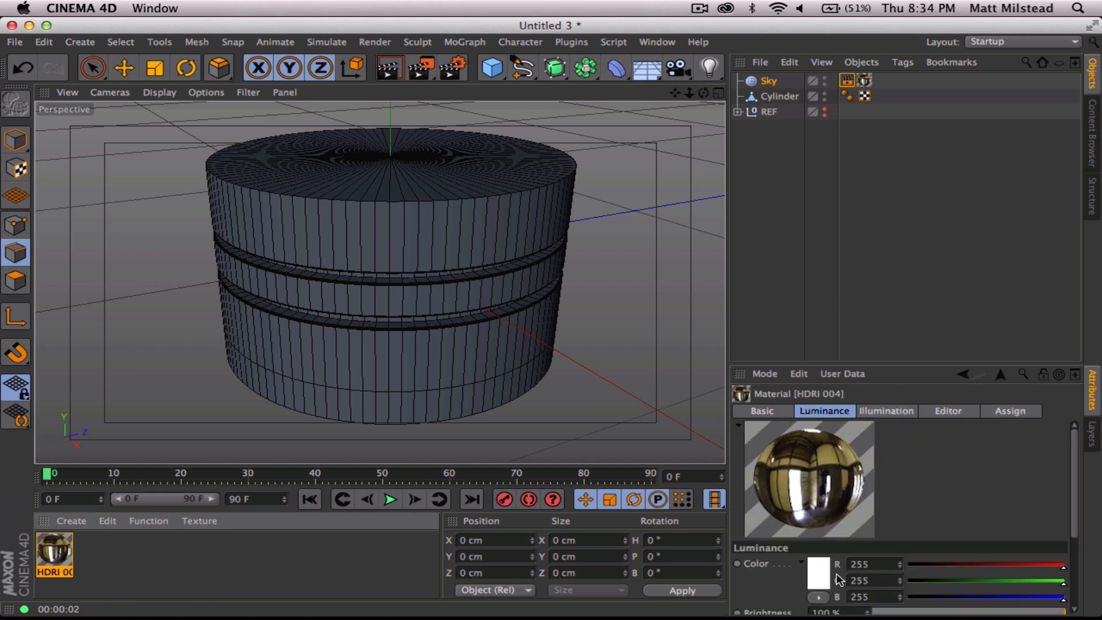
{"action": "left_click_drag", "start_coordinate": [844, 367], "coordinate": [863, 172]}
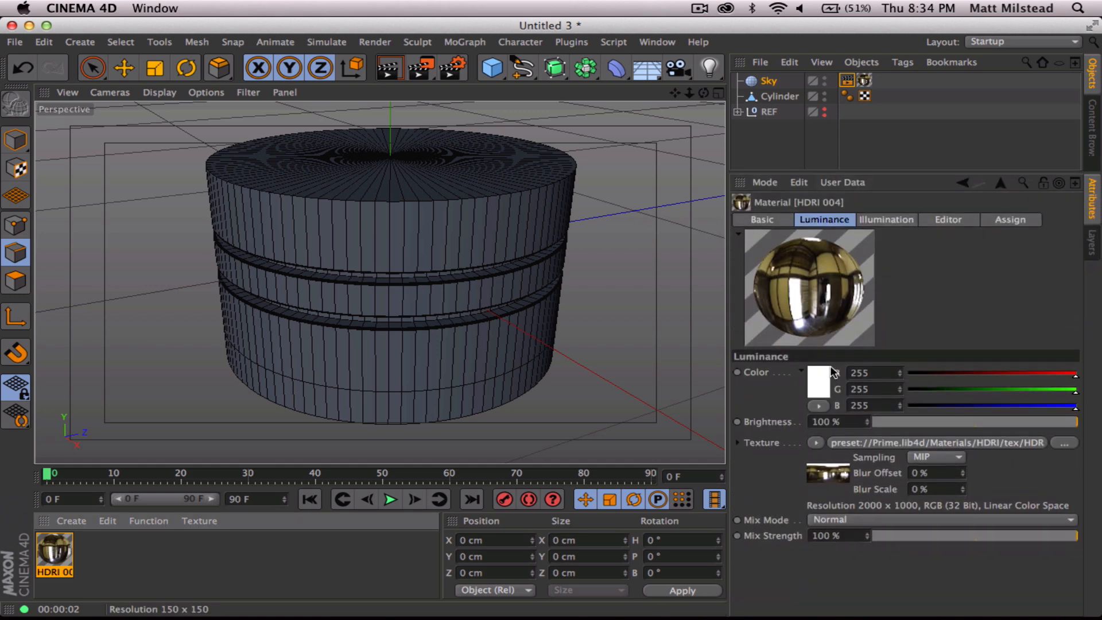
{"action": "left_click", "coordinate": [817, 445]}
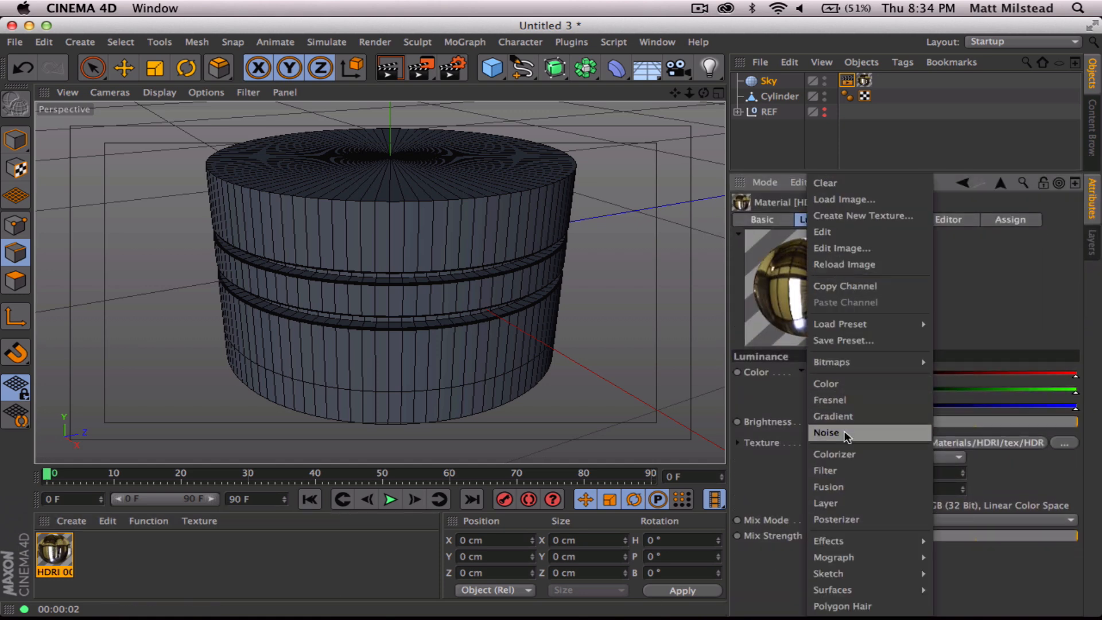
{"action": "left_click", "coordinate": [839, 502]}
{"action": "left_click", "coordinate": [825, 483]}
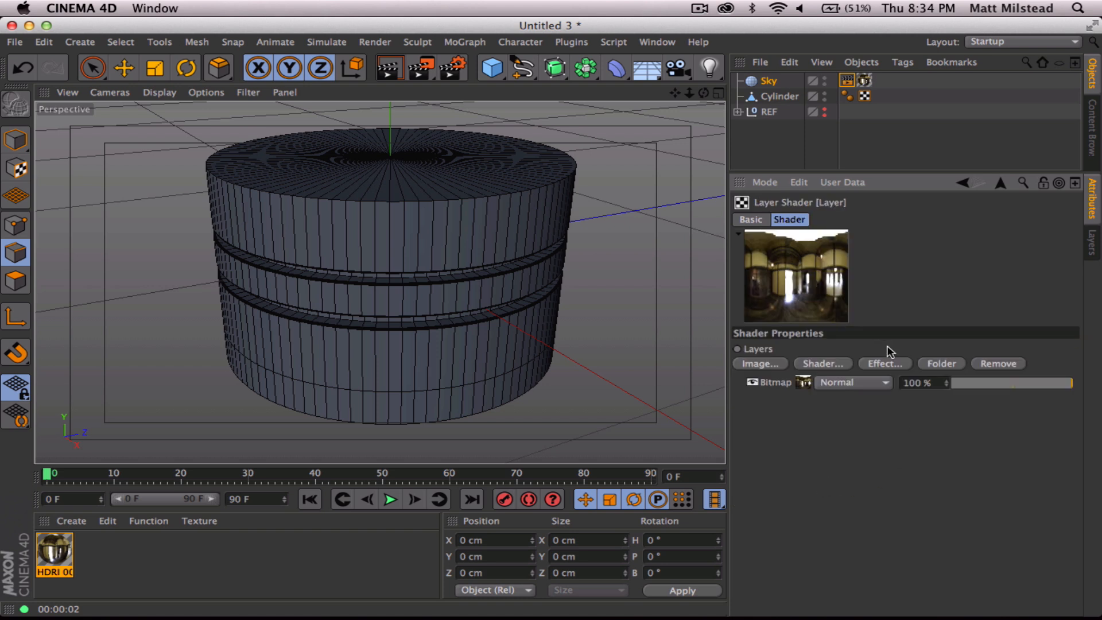
{"action": "left_click", "coordinate": [887, 364]}
{"action": "left_click", "coordinate": [930, 382]}
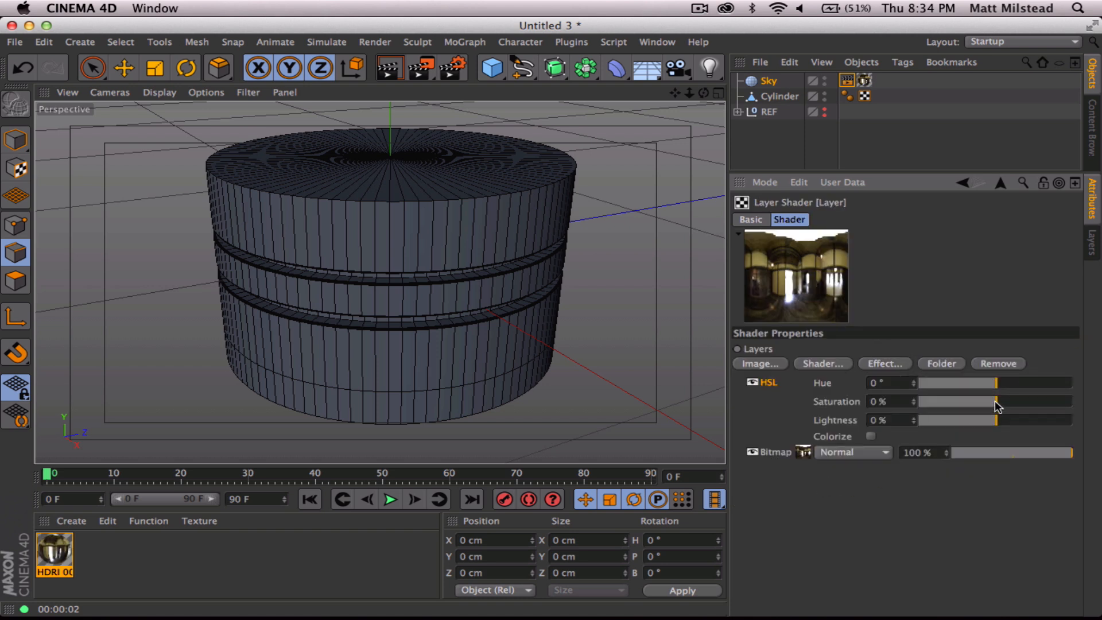
Set the HSL effect's saturation to -59% and its hue to 135° in the Layer shader
{"action": "left_click_drag", "start_coordinate": [995, 401], "coordinate": [950, 400]}
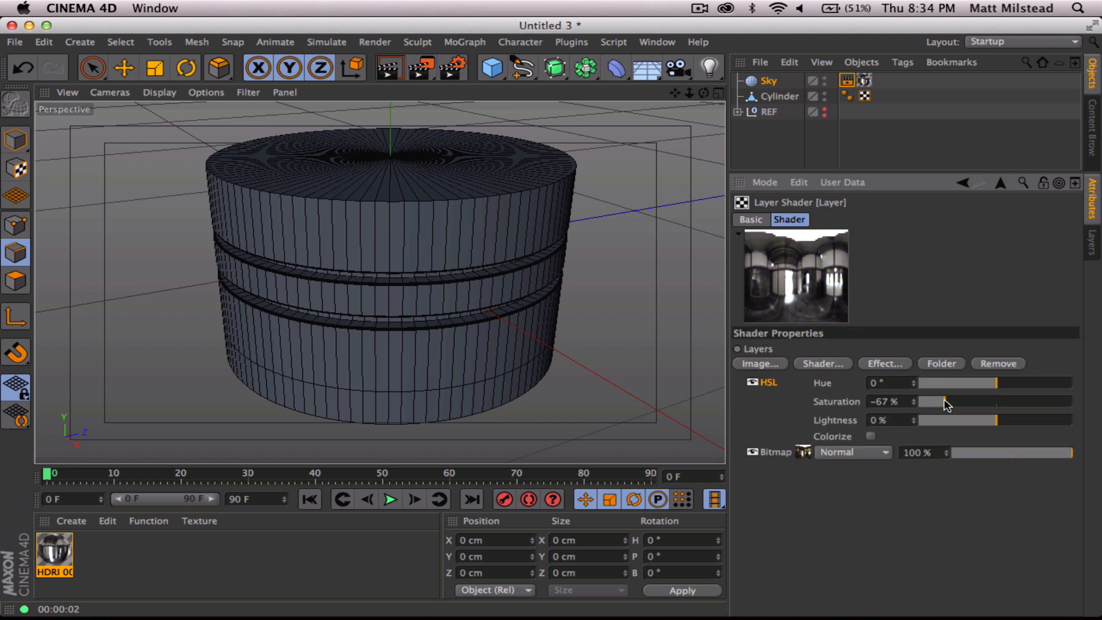
{"action": "left_click_drag", "start_coordinate": [1031, 385], "coordinate": [1050, 383]}
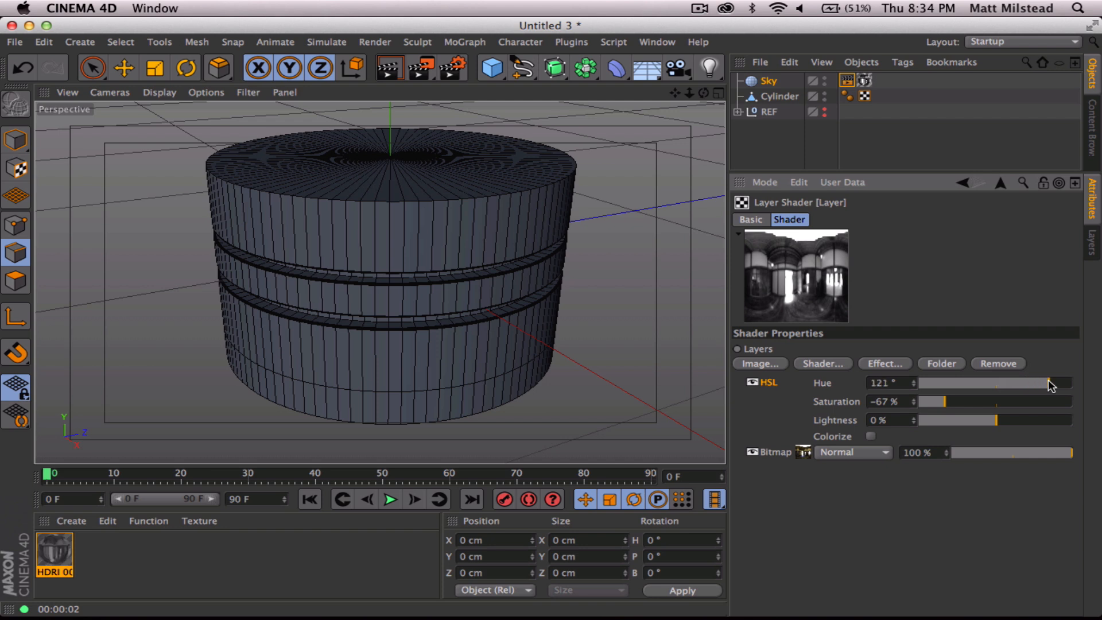
{"action": "left_click_drag", "start_coordinate": [952, 402], "coordinate": [954, 402]}
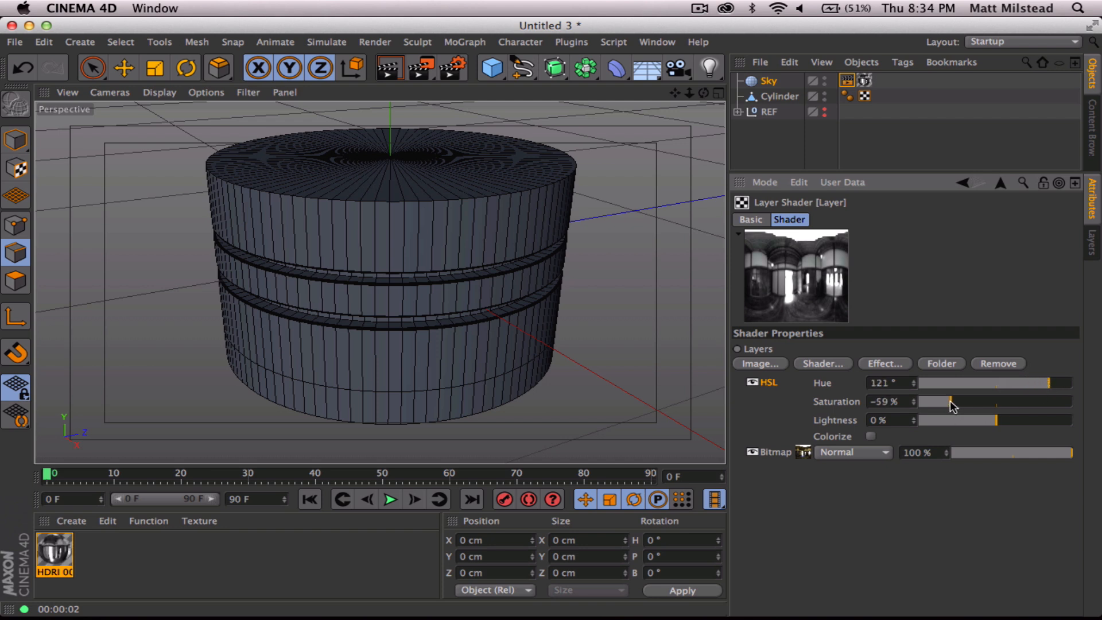
{"action": "left_click_drag", "start_coordinate": [1050, 383], "coordinate": [1056, 383]}
Render the perspective view to check how the adjusted HDRI sky lights the cylinder
{"action": "left_click_drag", "start_coordinate": [401, 254], "coordinate": [408, 278], "text": "alt"}
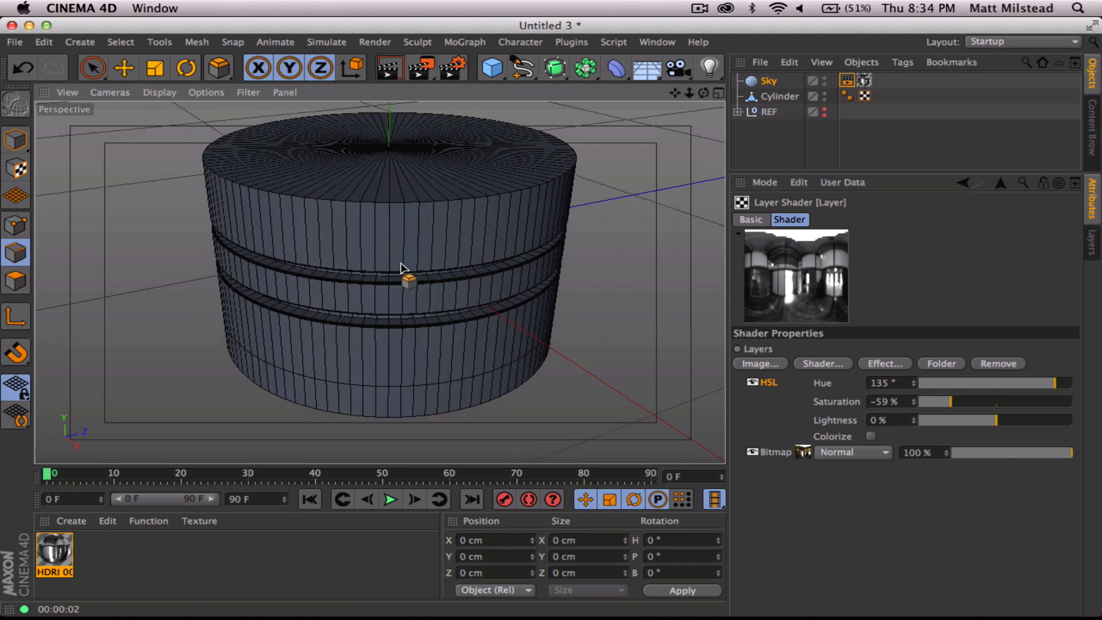
{"action": "left_click", "coordinate": [398, 70]}
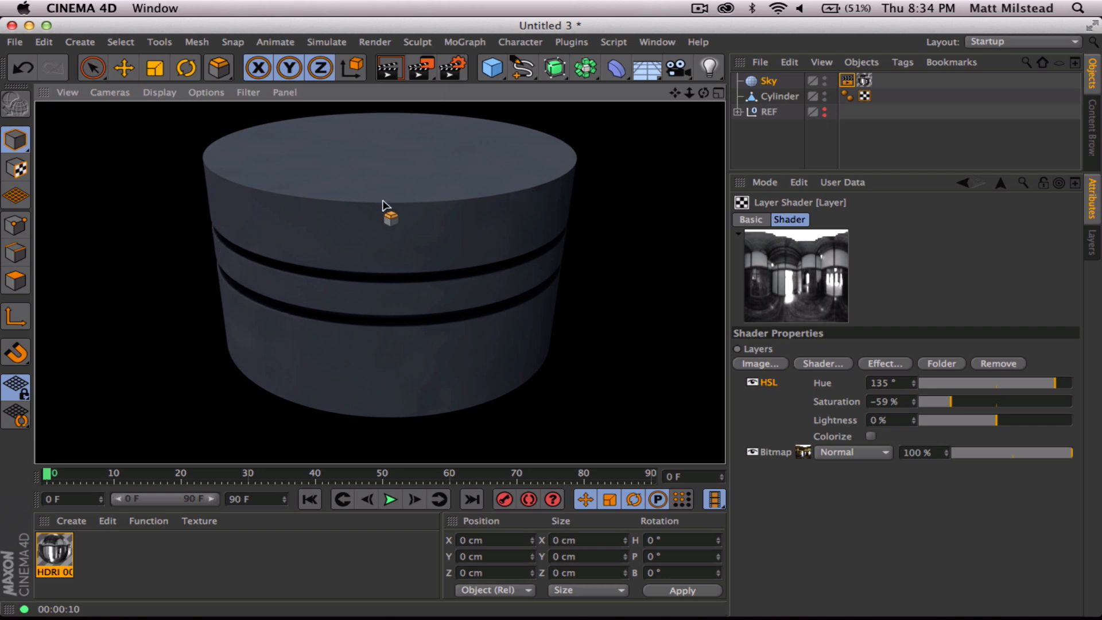
{"action": "right_click_drag", "start_coordinate": [406, 228], "coordinate": [397, 229], "text": "alt"}
{"action": "mouse_move", "coordinate": [379, 281]}
{"action": "left_mouse_down", "text": "alt"}
{"action": "mouse_move", "coordinate": [396, 218]}
{"action": "mouse_move", "coordinate": [406, 226]}
{"action": "mouse_move", "coordinate": [399, 212]}
{"action": "mouse_move", "coordinate": [418, 246]}
{"action": "left_mouse_up", "text": "alt"}
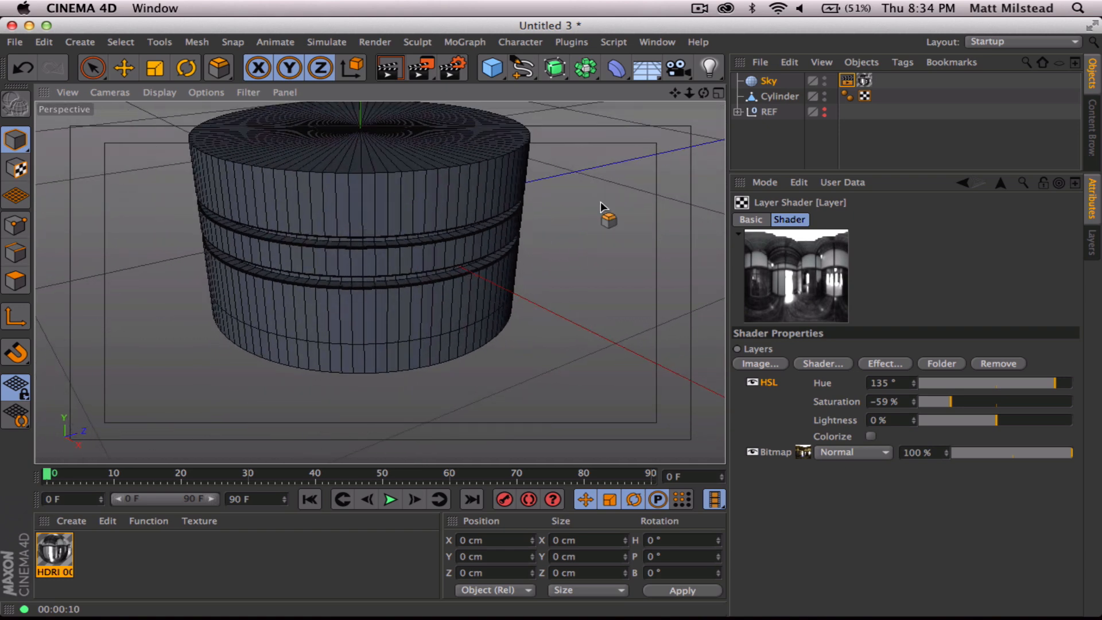
Copy Cylinder.1 out of the REF group to the top level, keeping the original inside REF
{"action": "left_click_drag", "start_coordinate": [496, 70], "coordinate": [931, 94]}
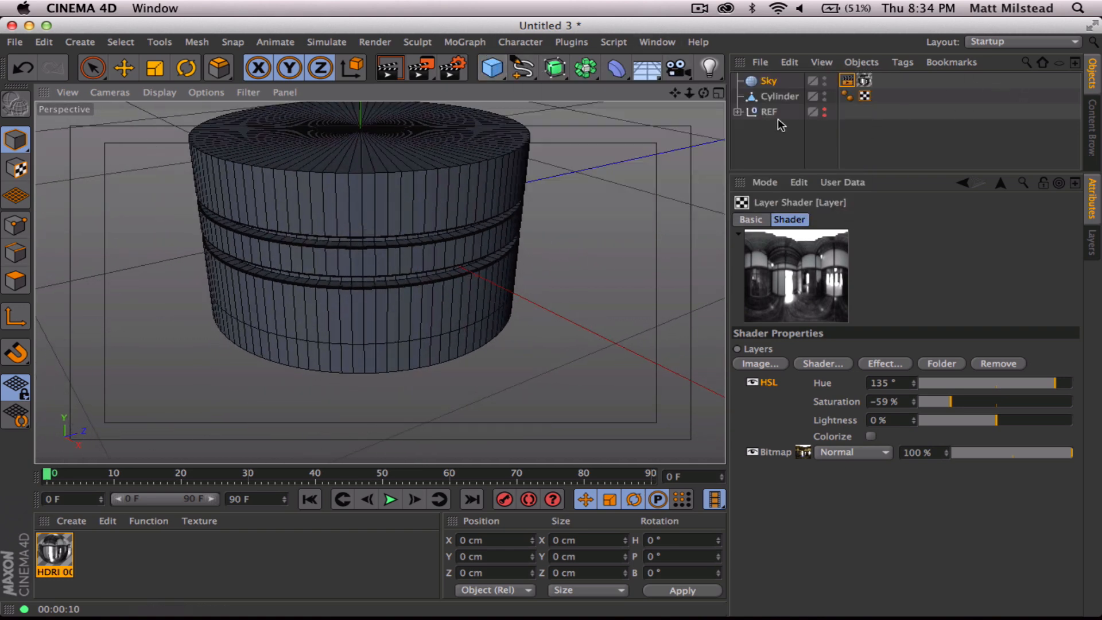
{"action": "left_click", "coordinate": [739, 112]}
{"action": "left_click", "coordinate": [789, 129]}
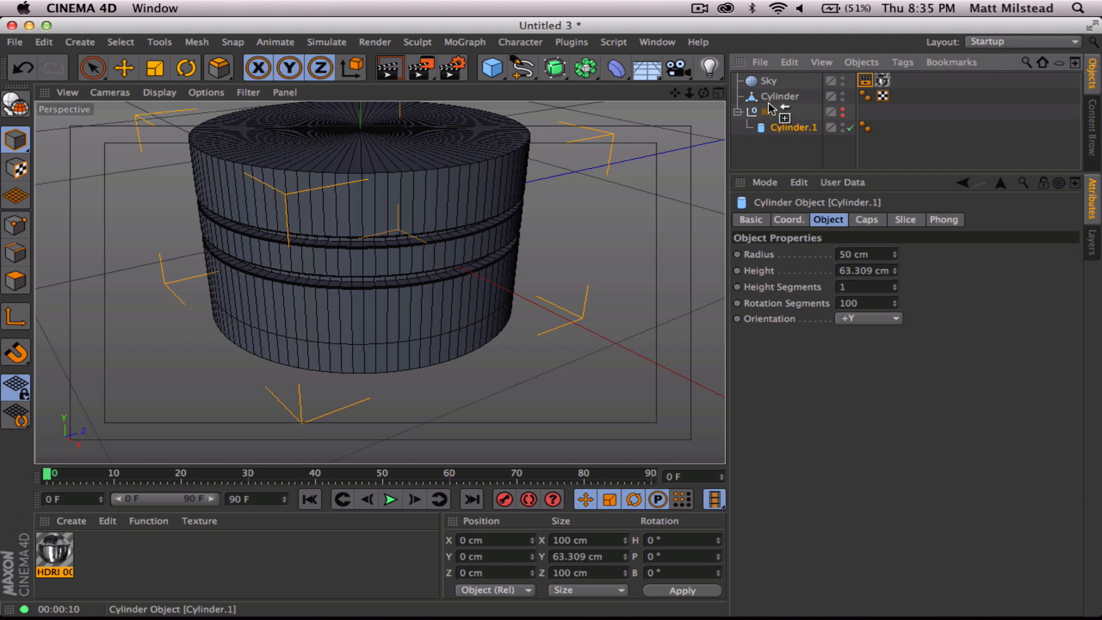
{"action": "left_click_drag", "start_coordinate": [771, 109], "coordinate": [772, 112]}
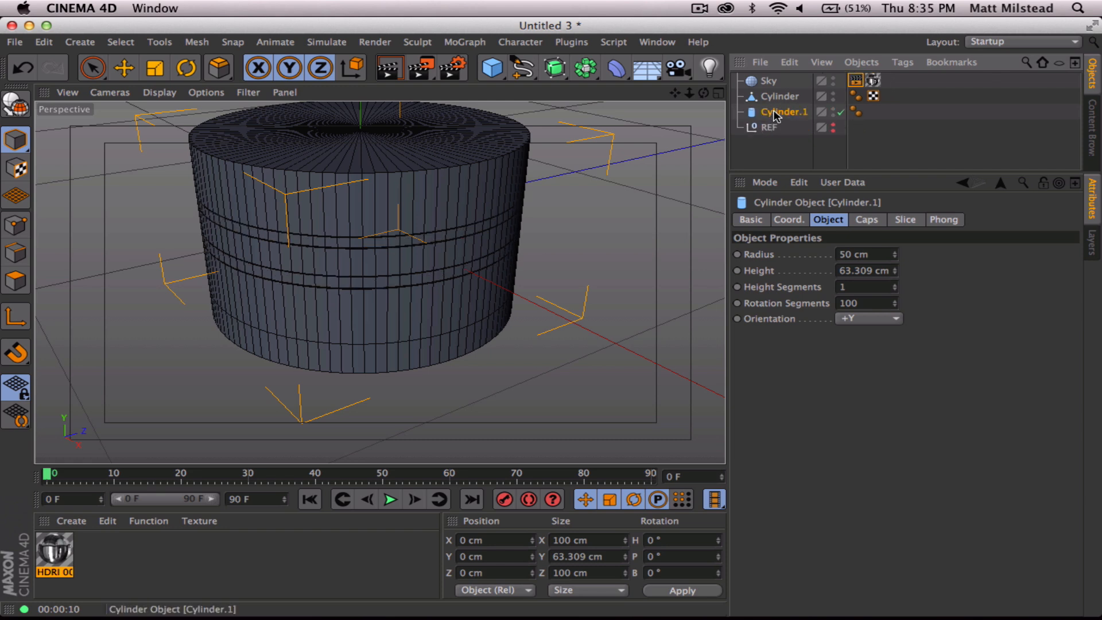
{"action": "left_click_drag", "start_coordinate": [774, 127], "coordinate": [774, 129], "text": "ctrl"}
{"action": "key", "text": "super+z"}
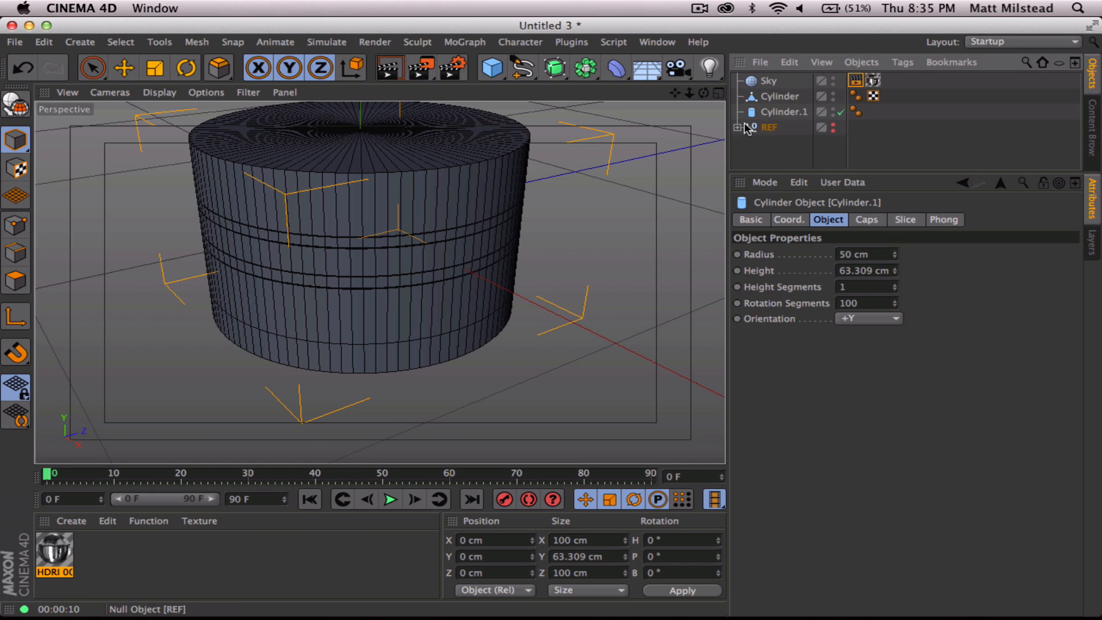
Move the Cylinder.1 copy down to about Y -42 cm and sideways to about X 54.2 cm
{"action": "key", "text": "e"}
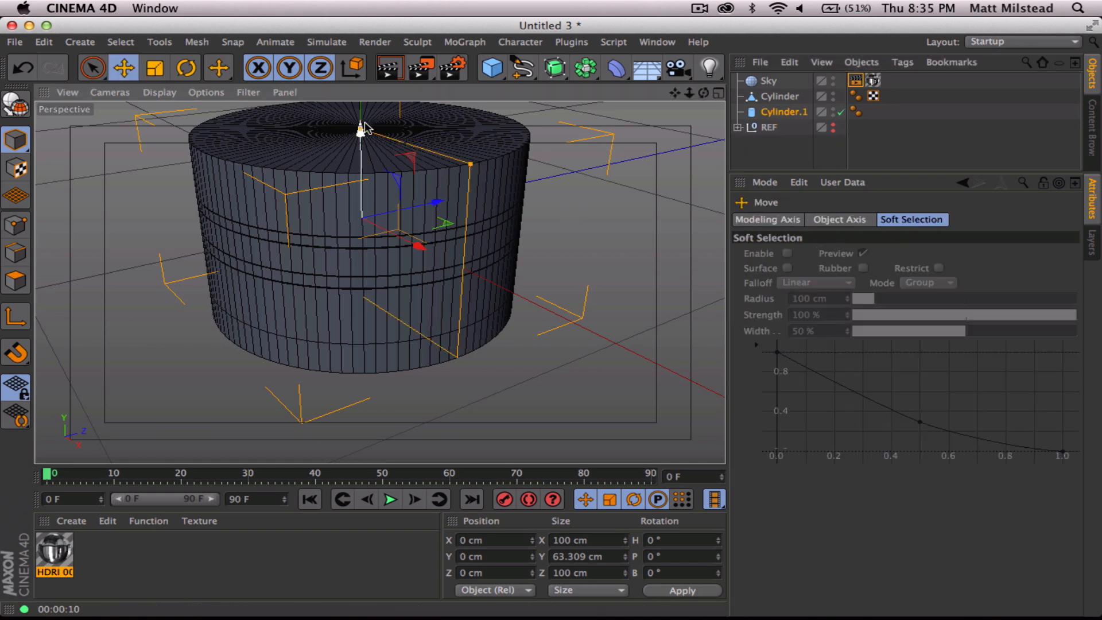
{"action": "left_click_drag", "start_coordinate": [362, 128], "coordinate": [353, 188]}
{"action": "key", "text": "super+z"}
{"action": "left_click_drag", "start_coordinate": [360, 138], "coordinate": [360, 239]}
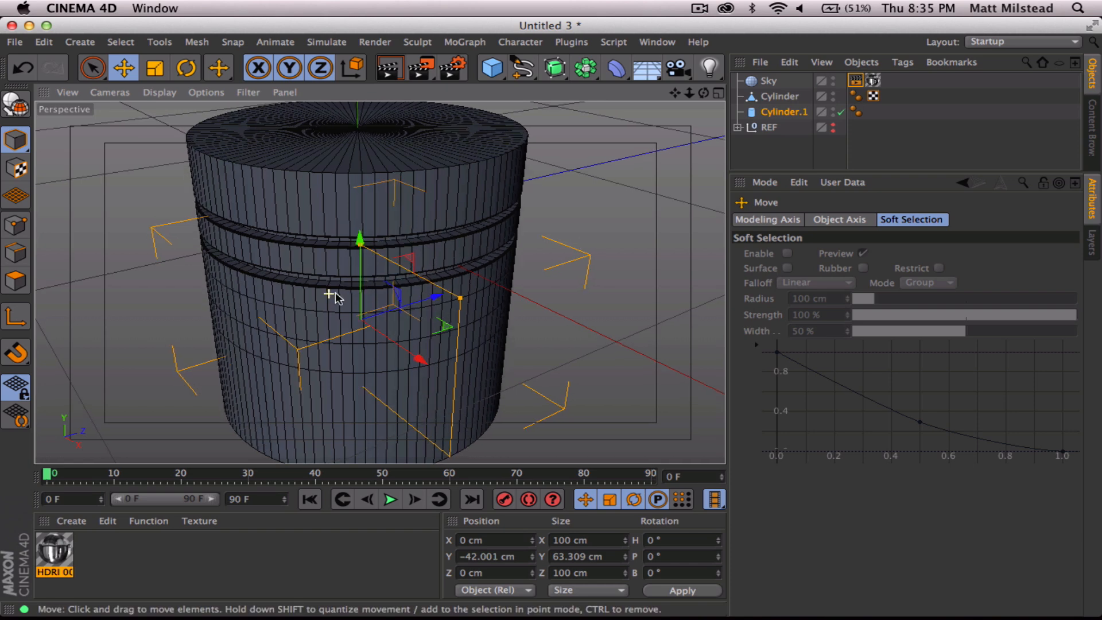
{"action": "left_click_drag", "start_coordinate": [328, 293], "coordinate": [494, 259], "text": "alt"}
{"action": "left_click_drag", "start_coordinate": [363, 370], "coordinate": [529, 394]}
In the front view, shift Cylinder.1 to about X 67.4 cm, Y -27.5 cm and shorten its height to about 38.9 cm
{"action": "left_click", "coordinate": [717, 94]}
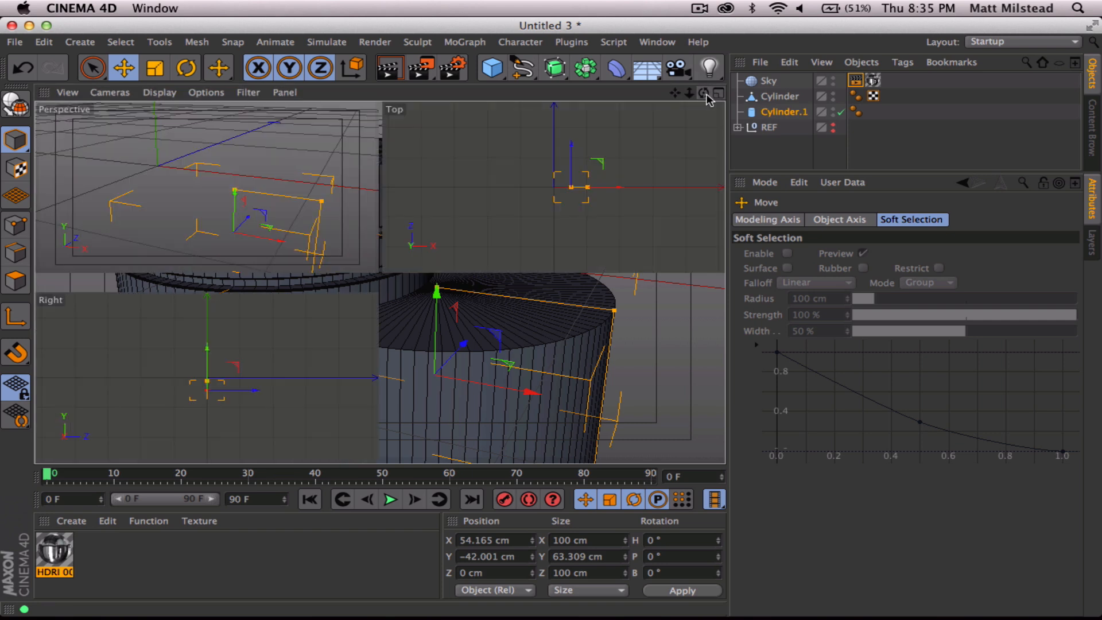
{"action": "scroll", "coordinate": [575, 345], "scroll_direction": "down", "scroll_amount": 2}
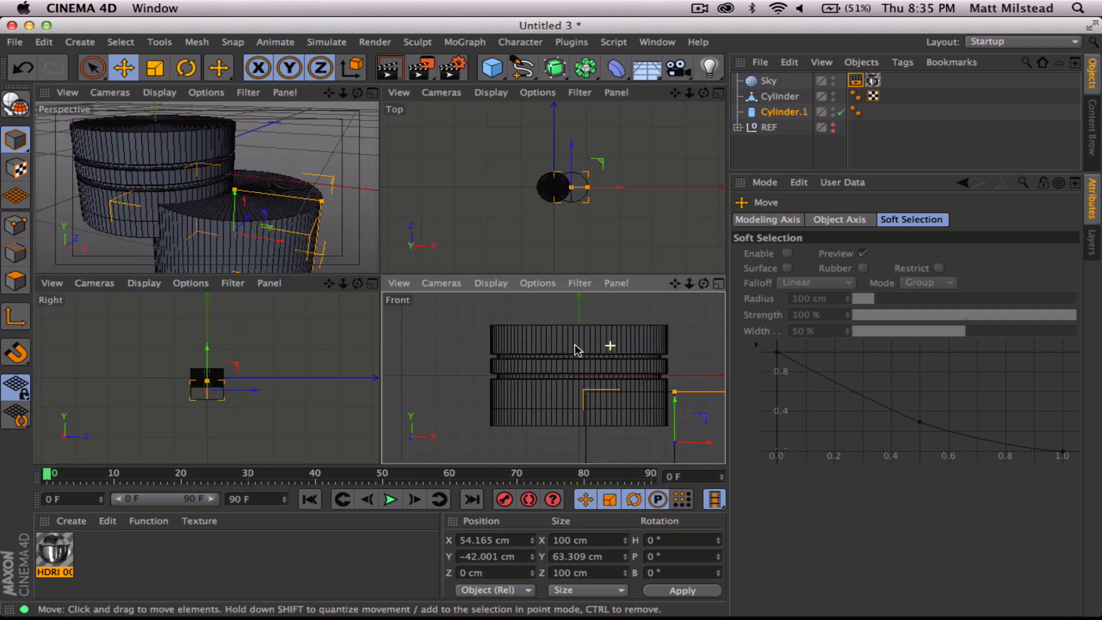
{"action": "scroll", "coordinate": [574, 344], "scroll_direction": "down", "scroll_amount": 3}
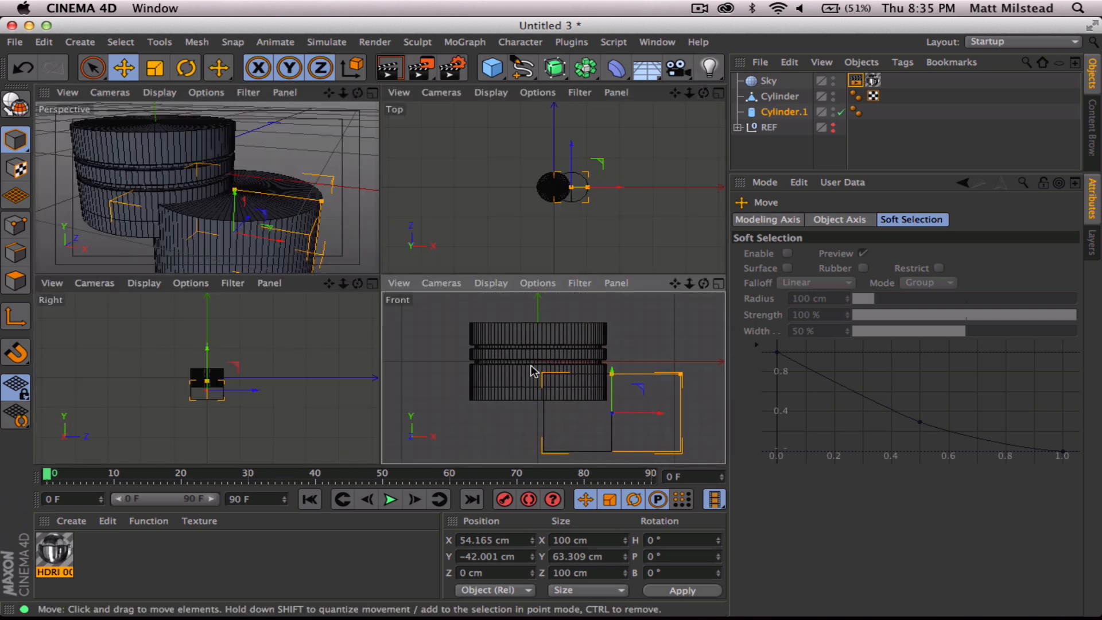
{"action": "left_click_drag", "start_coordinate": [655, 412], "coordinate": [678, 417]}
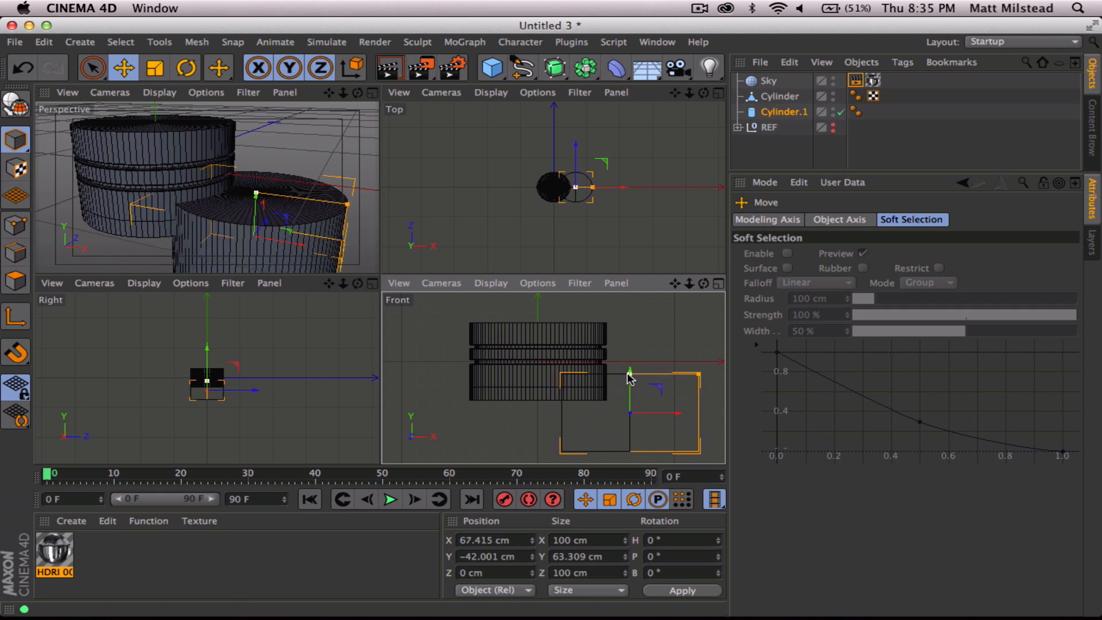
{"action": "left_click_drag", "start_coordinate": [629, 372], "coordinate": [629, 369]}
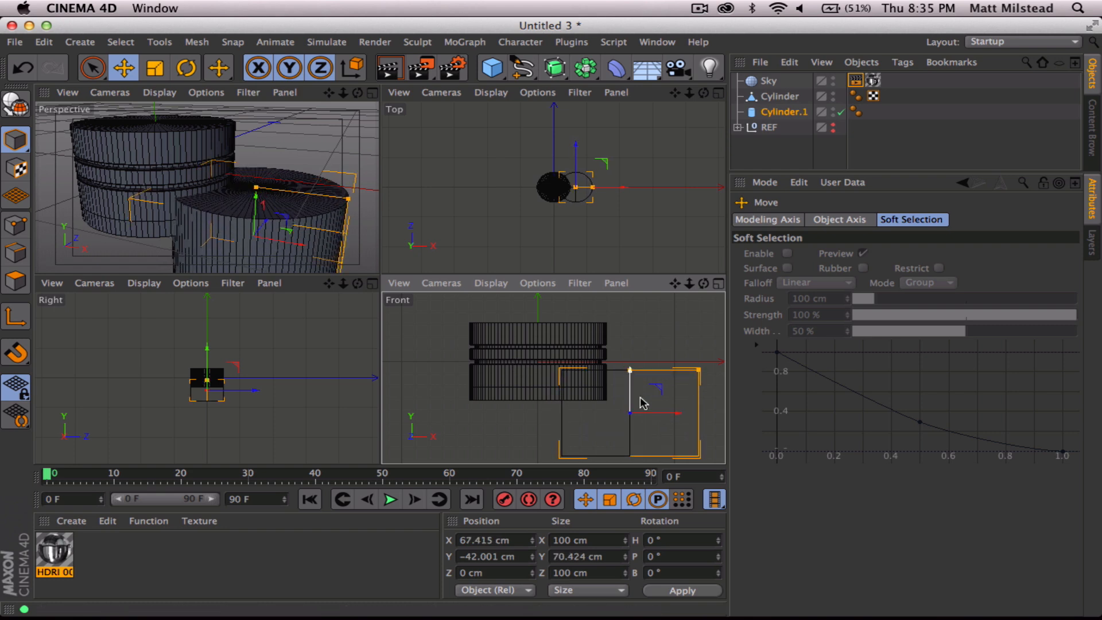
{"action": "mouse_move", "coordinate": [628, 370]}
{"action": "left_mouse_down"}
{"action": "mouse_move", "coordinate": [628, 390]}
{"action": "mouse_move", "coordinate": [630, 356]}
{"action": "left_mouse_up"}
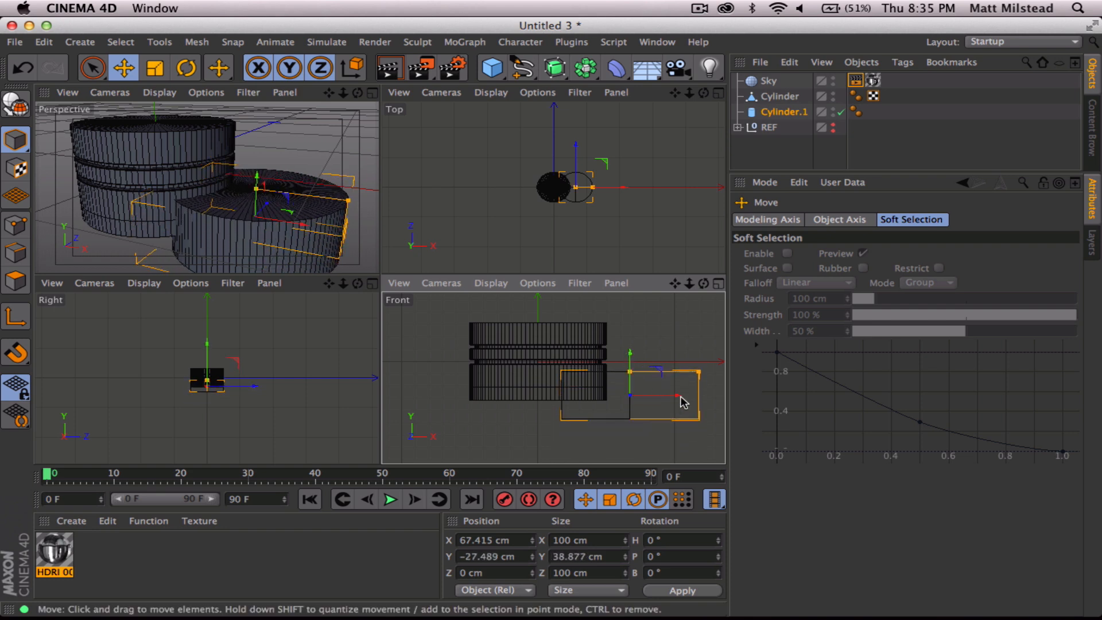
Duplicate Cylinder.1 and place the copy on the opposite side of the piston head at about X -68.2 cm
{"action": "left_click_drag", "start_coordinate": [682, 397], "coordinate": [495, 395]}
{"action": "key", "text": "super+c"}
{"action": "key", "text": "super+v"}
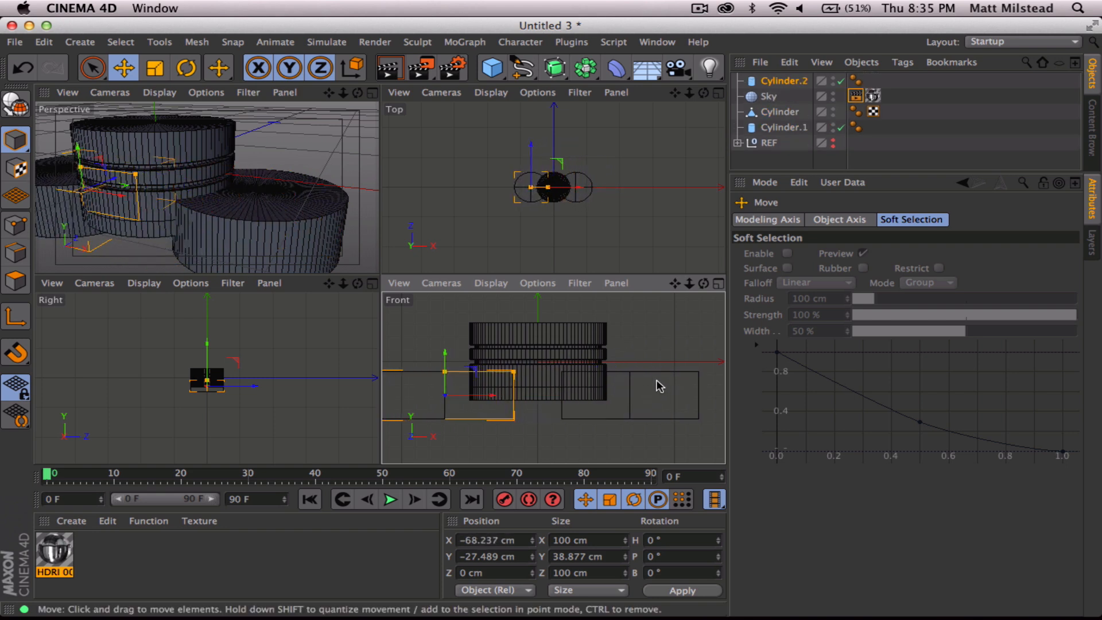
Move both side cylinders inward, Cylinder.1 to about X 61.7 cm and Cylinder.2 to about X -64.5 cm
{"action": "left_click", "coordinate": [640, 394]}
{"action": "left_click_drag", "start_coordinate": [680, 399], "coordinate": [673, 400]}
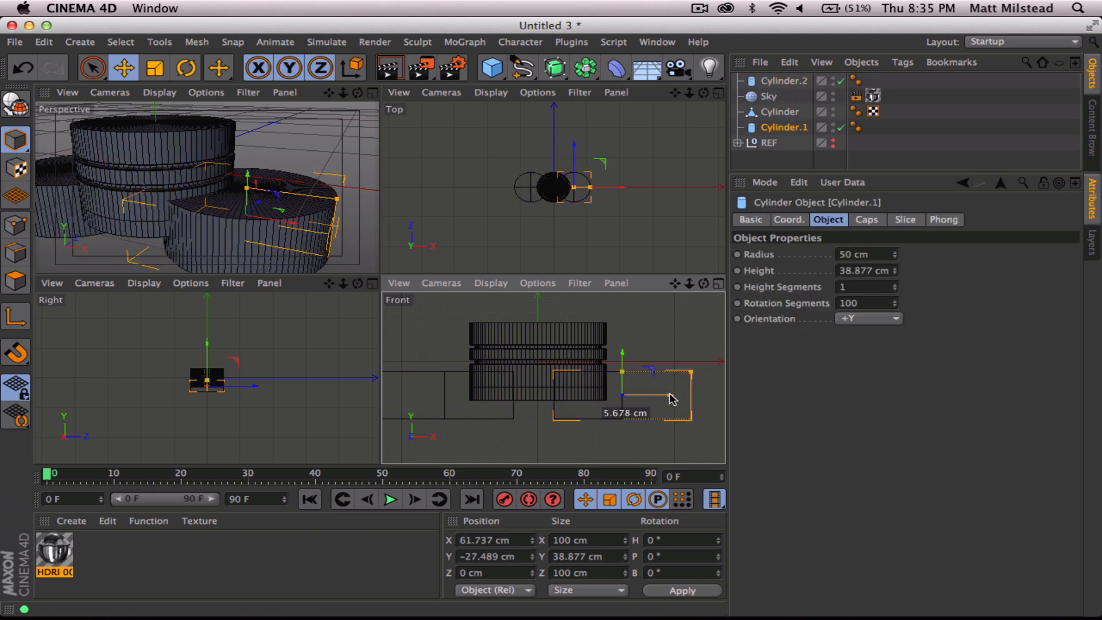
{"action": "left_click", "coordinate": [483, 387]}
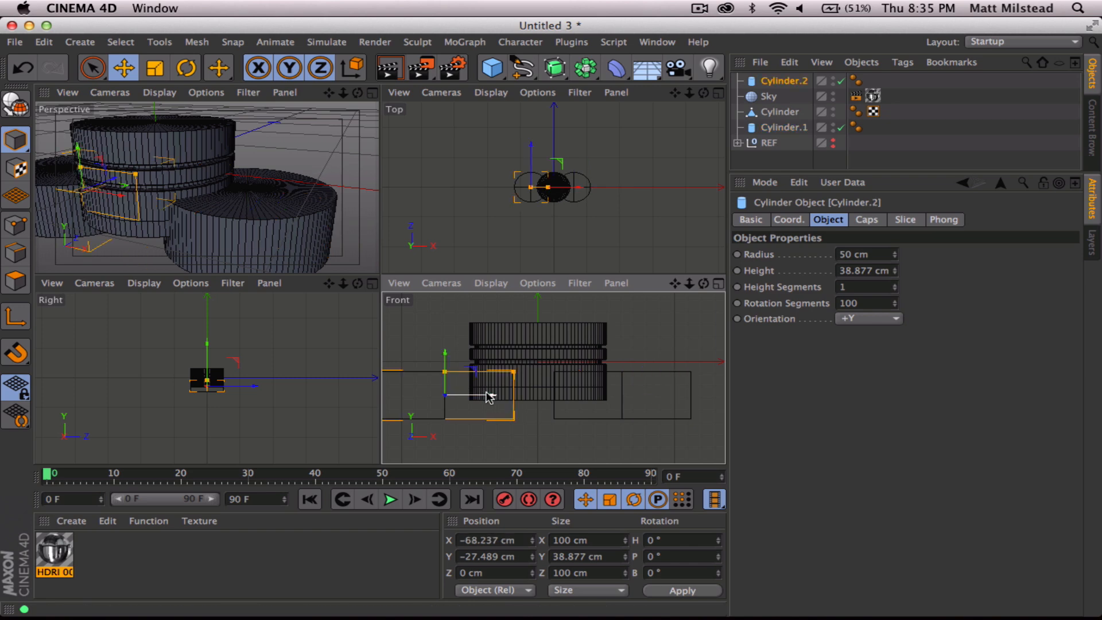
{"action": "left_click_drag", "start_coordinate": [492, 392], "coordinate": [499, 395]}
Switch to the open Piston1.c4d scene to examine the finished piston's side cutouts, and return to the untitled scene
{"action": "left_click", "coordinate": [657, 42]}
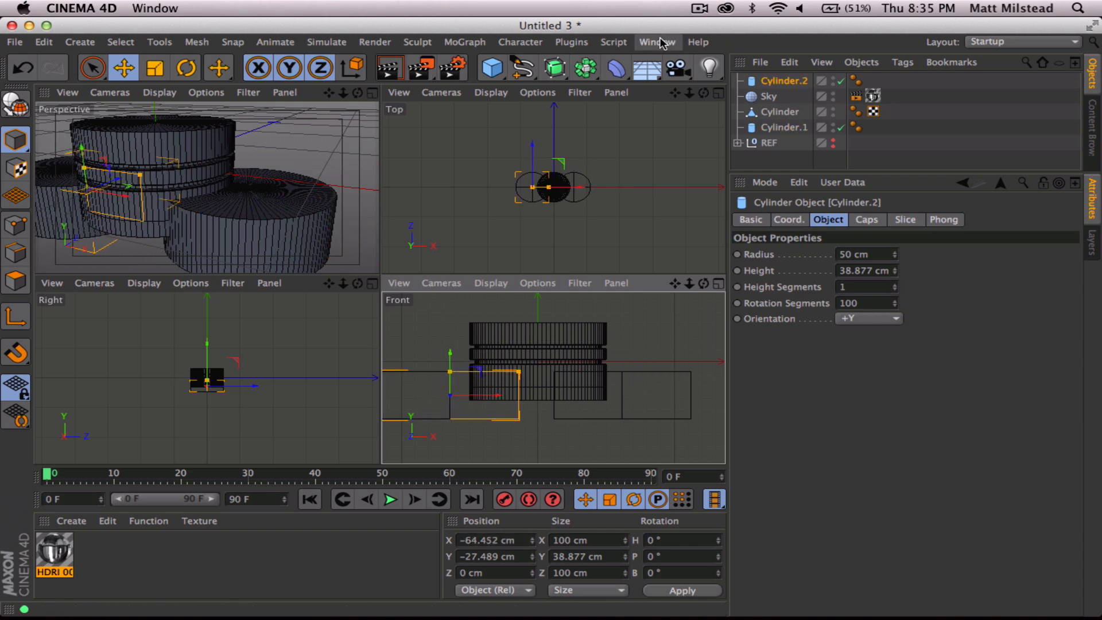
{"action": "left_click", "coordinate": [715, 406]}
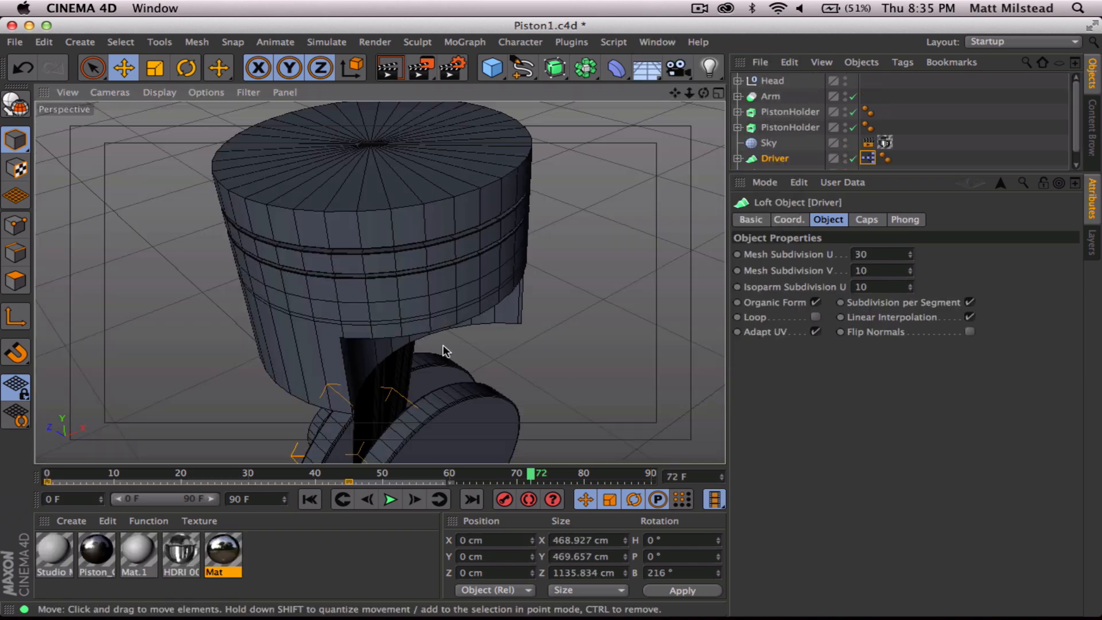
{"action": "left_click_drag", "start_coordinate": [446, 351], "coordinate": [396, 270], "text": "alt"}
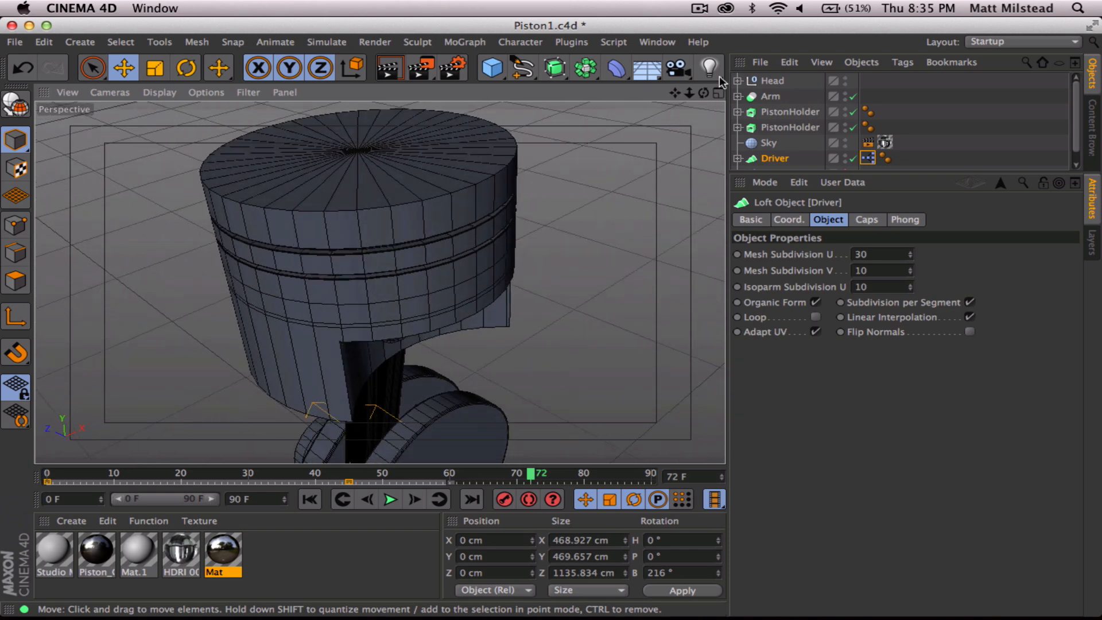
{"action": "left_click", "coordinate": [657, 42]}
{"action": "left_click", "coordinate": [709, 391]}
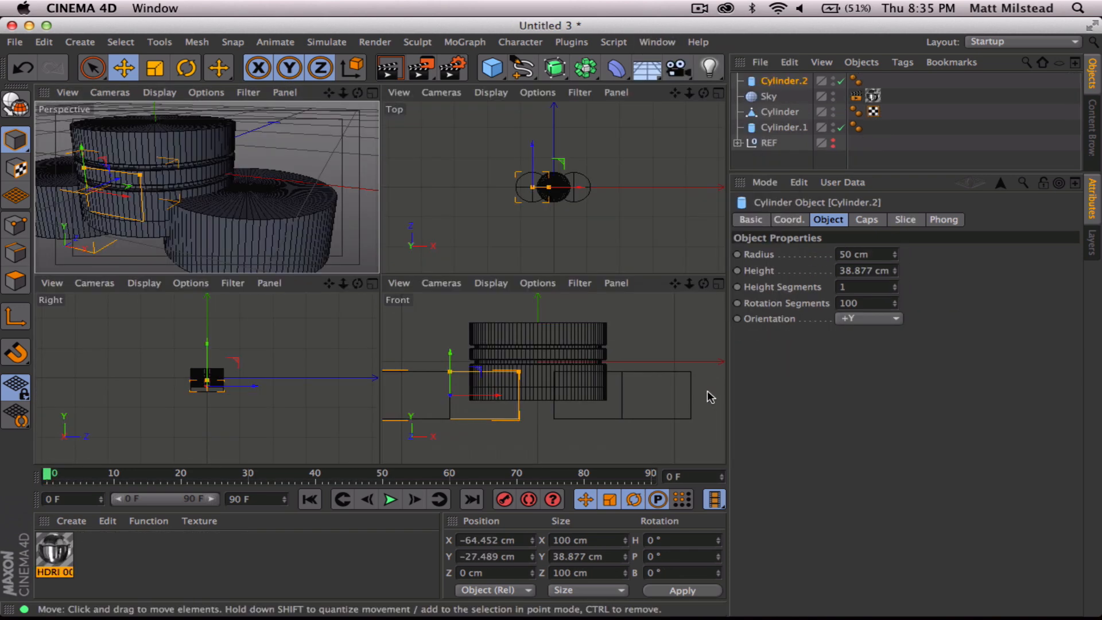
Group Cylinder.1 and Cylinder.2 under a null and rename it Cutout
{"action": "left_click_drag", "start_coordinate": [201, 221], "coordinate": [254, 179], "text": "alt"}
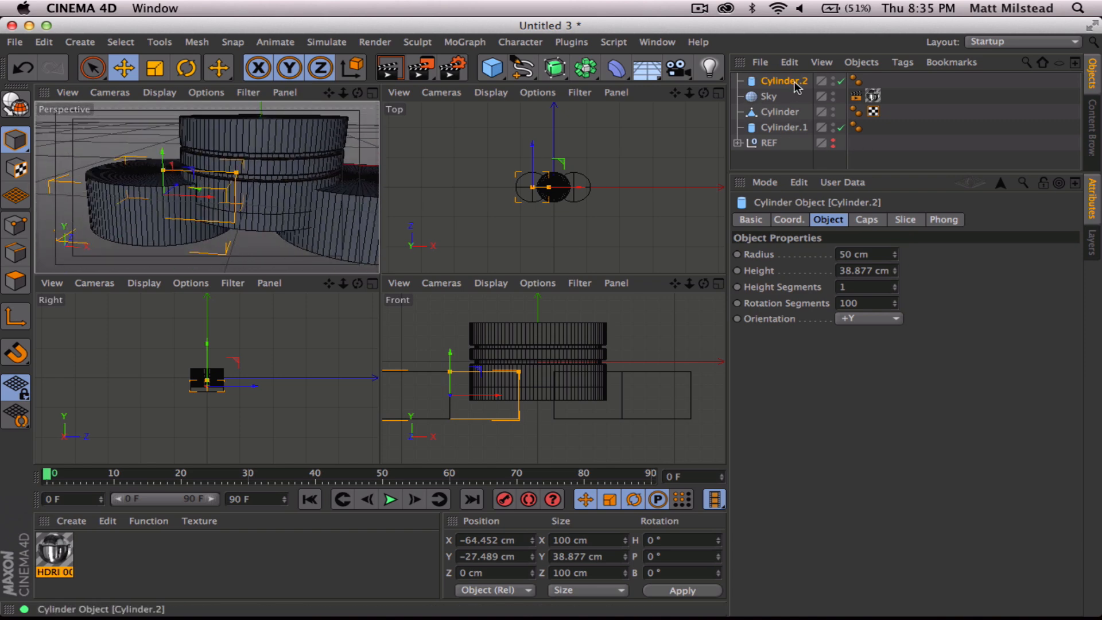
{"action": "left_click_drag", "start_coordinate": [793, 83], "coordinate": [792, 123]}
{"action": "left_click", "coordinate": [792, 127], "text": "shift"}
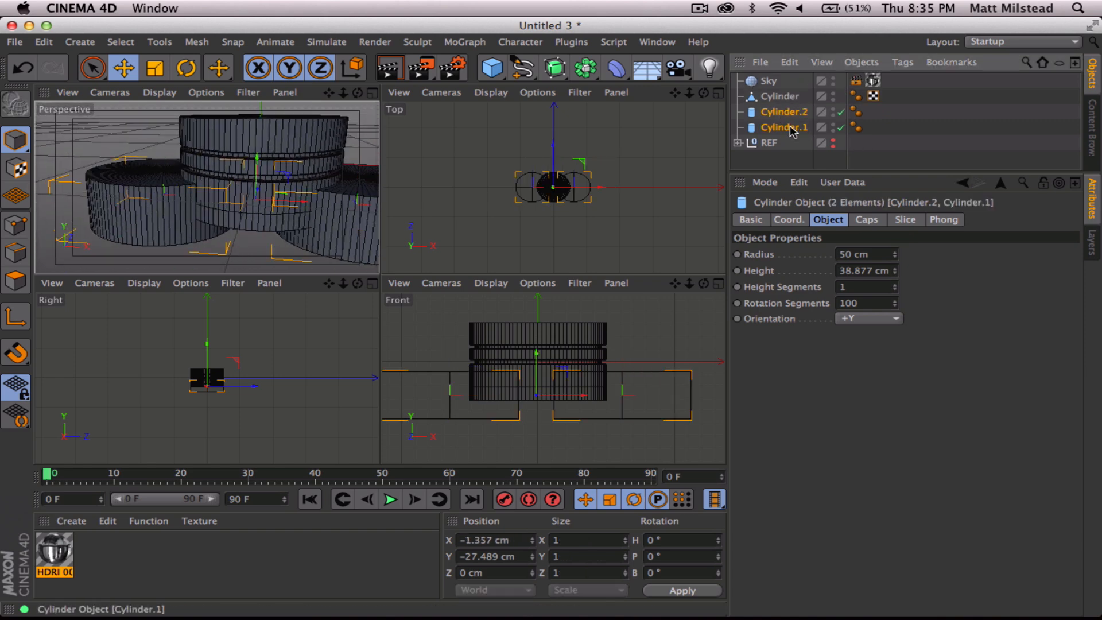
{"action": "key", "text": "alt+g"}
{"action": "double_click", "coordinate": [772, 113]}
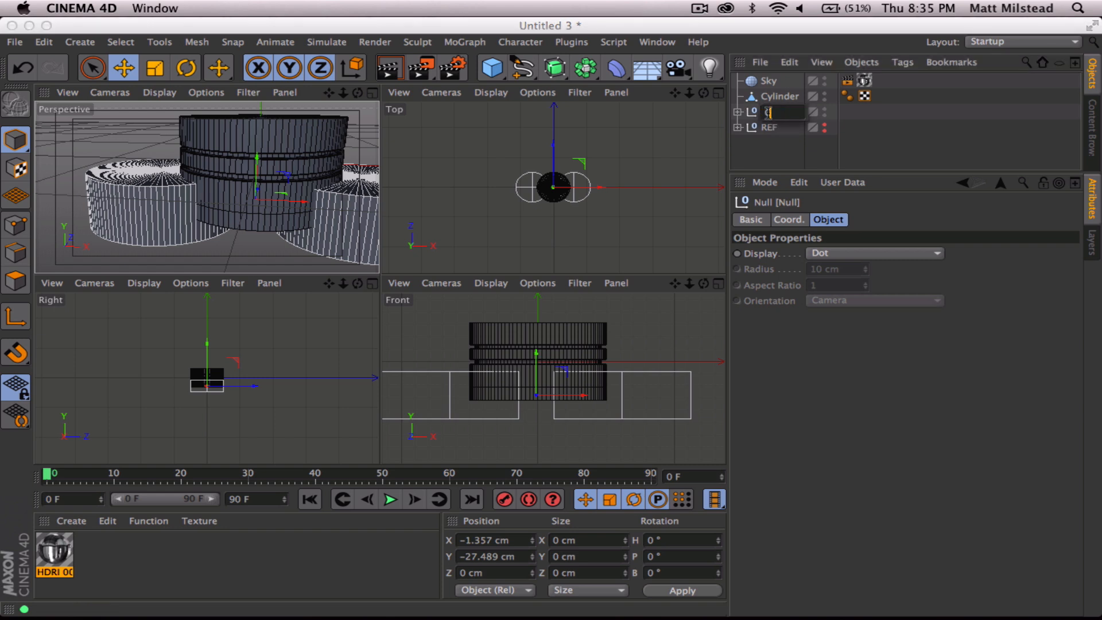
{"action": "left_click", "coordinate": [770, 154]}
{"action": "left_click", "coordinate": [772, 113]}
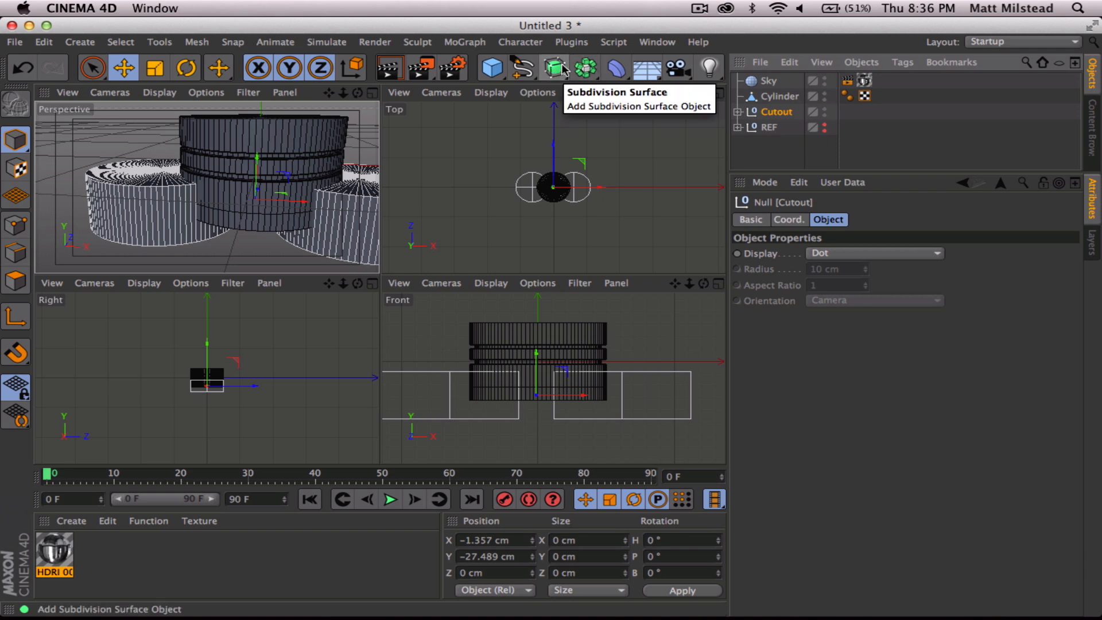
Save the scene as Piston2.c4d in the Tutorial18 folder
{"action": "key", "text": "super+s"}
{"action": "type", "text": "Piston1.c4d"}
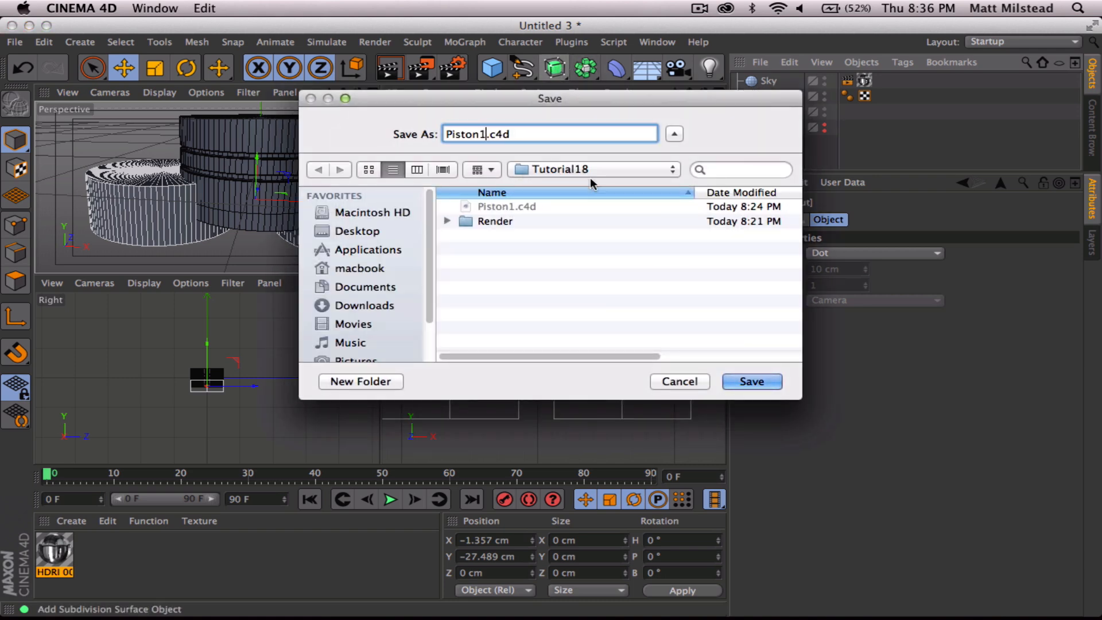
{"action": "key", "text": "BackSpace"}
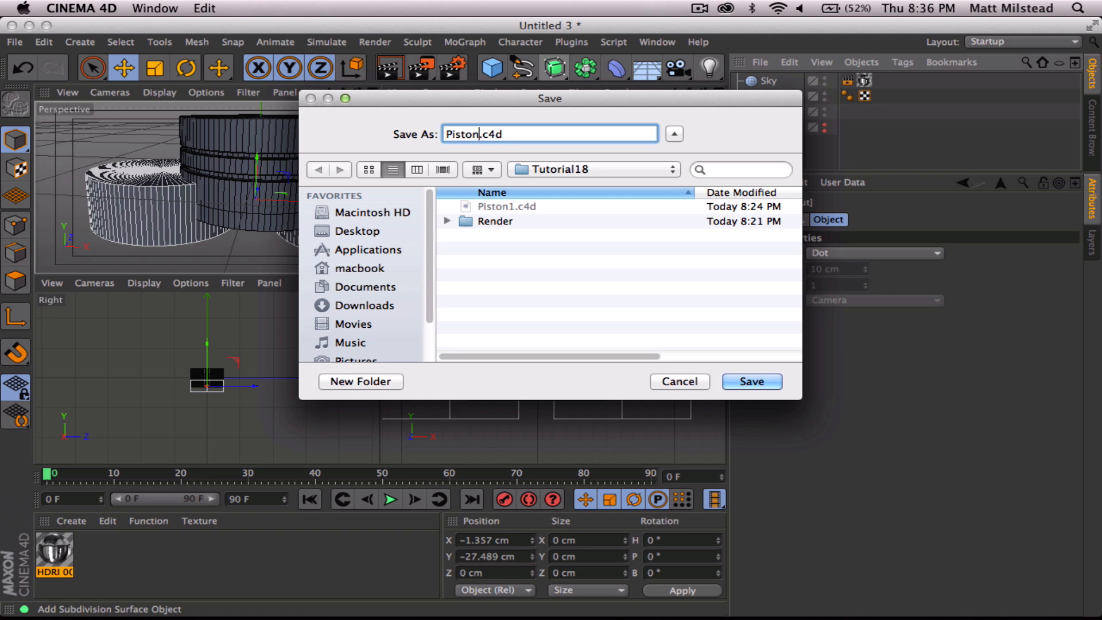
{"action": "type", "text": "2"}
{"action": "left_click", "coordinate": [737, 383]}
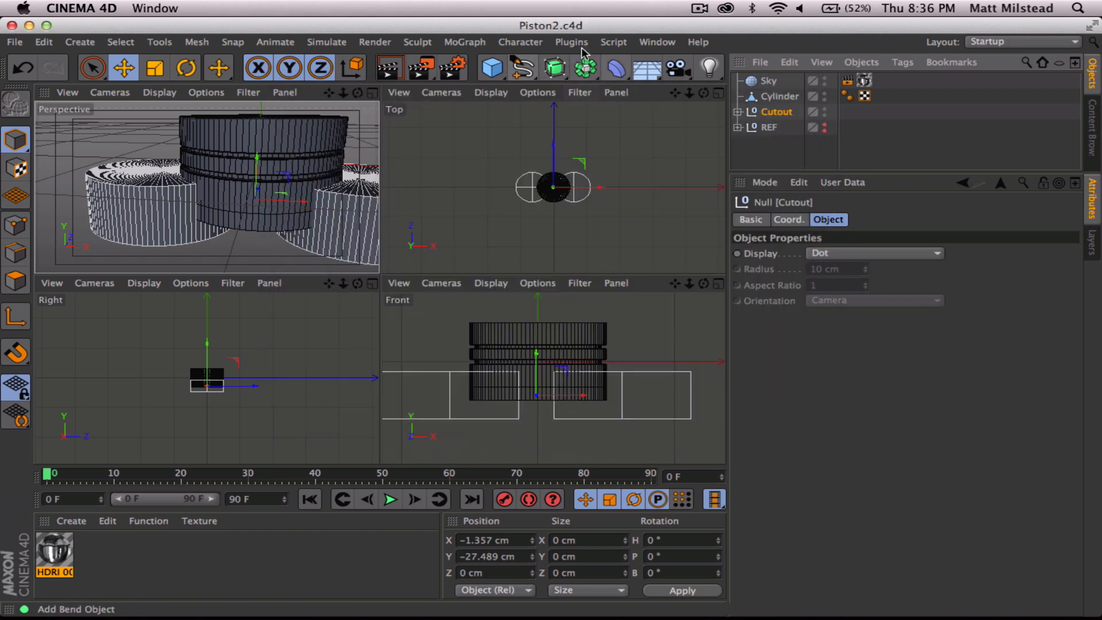
Add a Boole holding the piston cylinder above the Cutout null to subtract the side cutouts, and rename the piston cylinder Head
{"action": "left_click", "coordinate": [585, 67]}
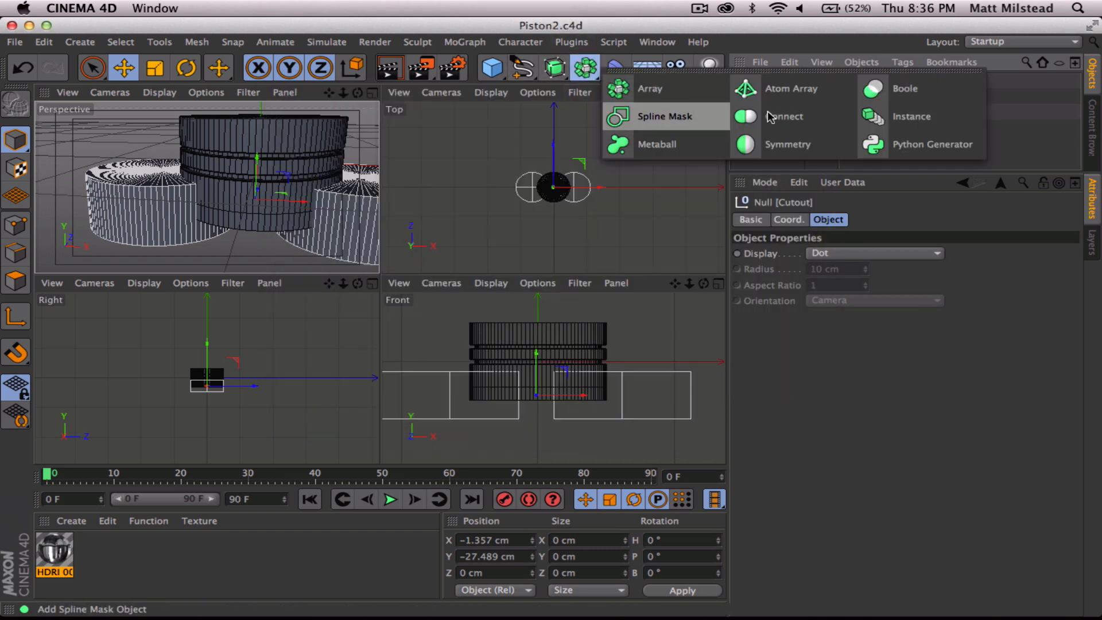
{"action": "left_click", "coordinate": [873, 88]}
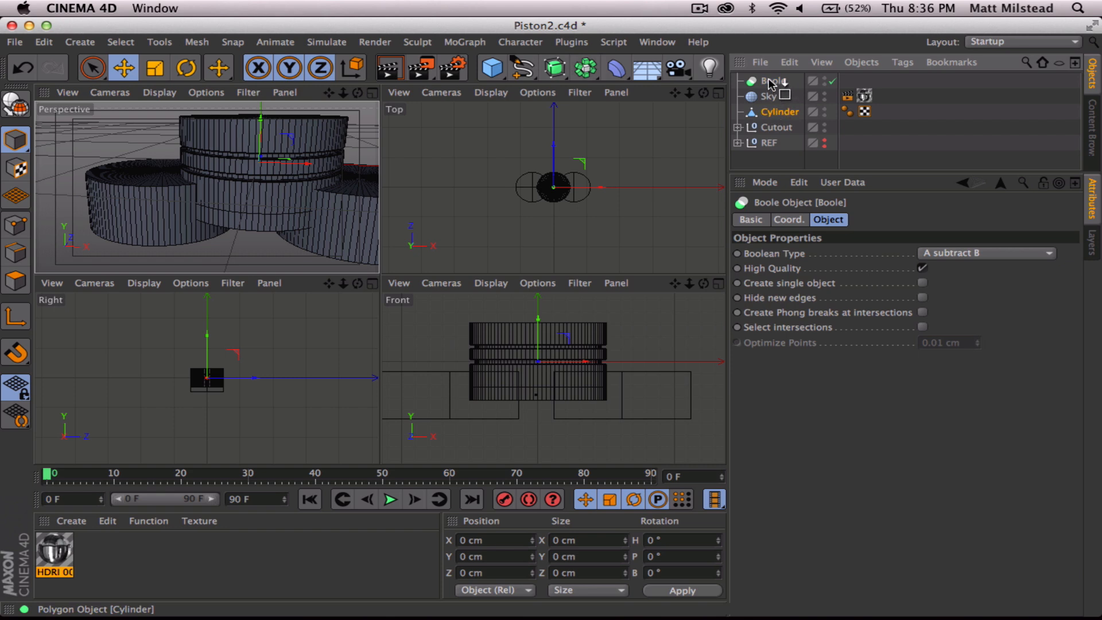
{"action": "left_click_drag", "start_coordinate": [772, 84], "coordinate": [773, 85]}
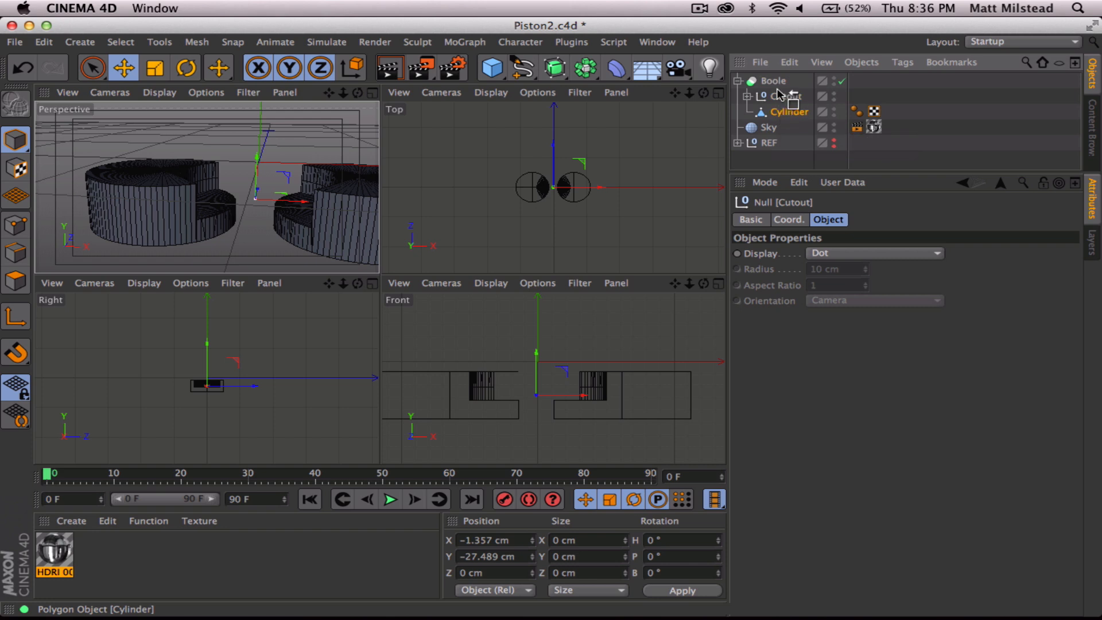
{"action": "left_click_drag", "start_coordinate": [780, 94], "coordinate": [778, 92]}
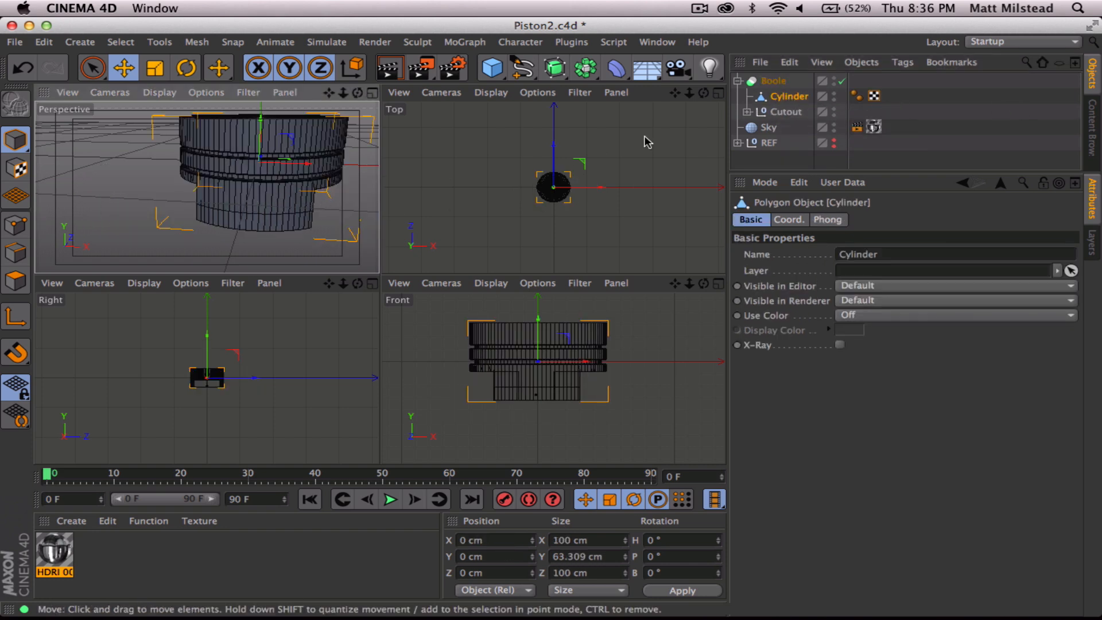
{"action": "double_click", "coordinate": [791, 96]}
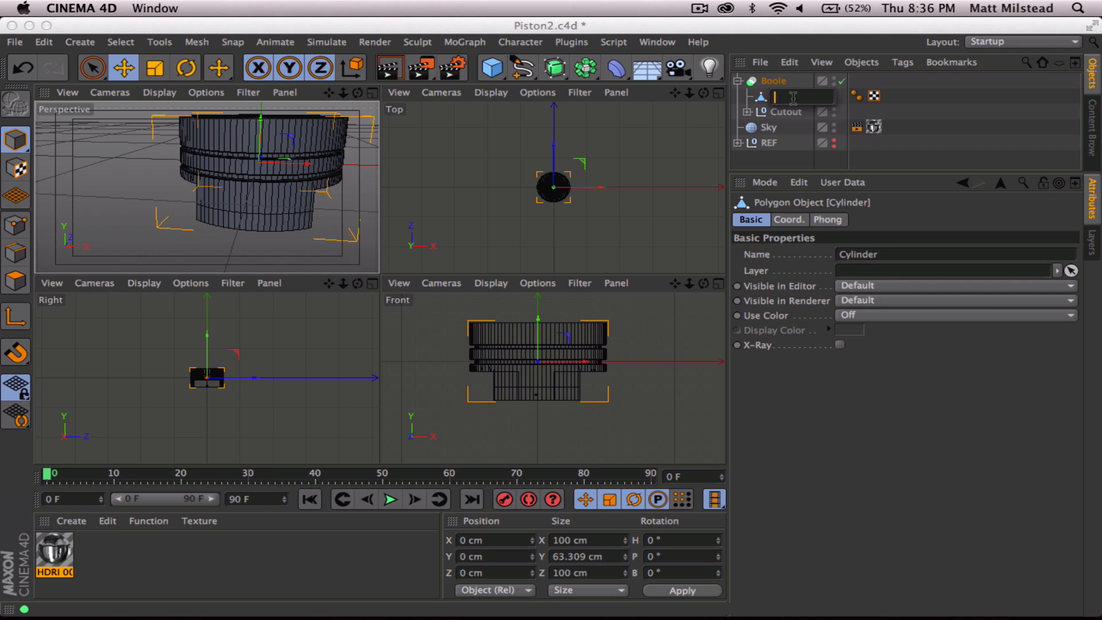
{"action": "key", "text": "Return"}
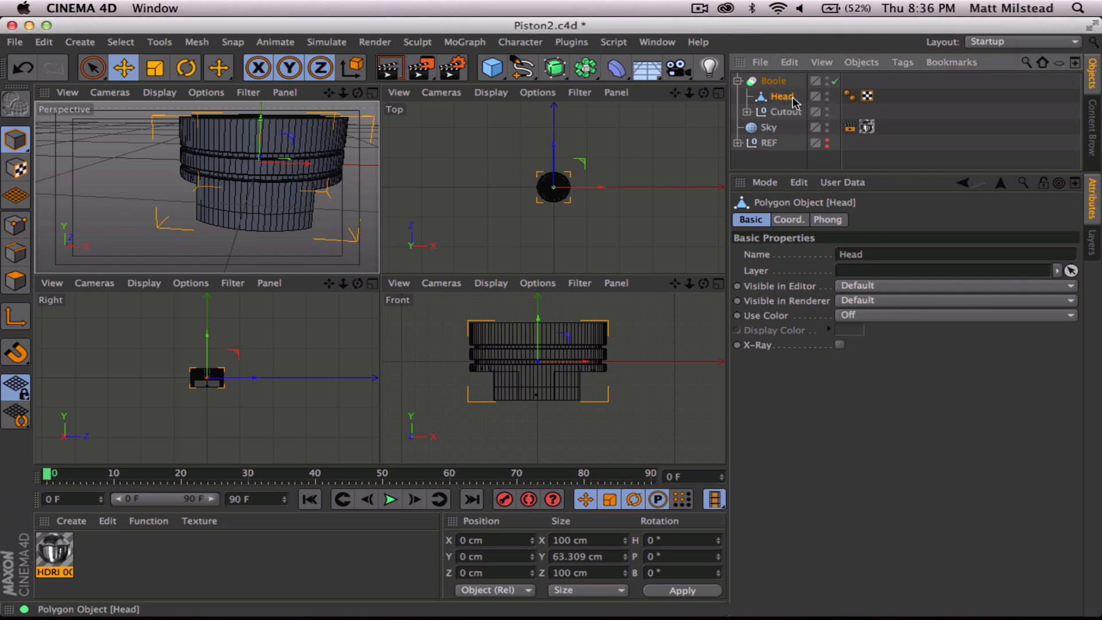
Turn on Hide new edges for the Boole to clean up the edges around the piston's side cutouts
{"action": "left_click_drag", "start_coordinate": [215, 161], "coordinate": [172, 172], "text": "alt"}
{"action": "left_click_drag", "start_coordinate": [247, 184], "coordinate": [186, 229], "text": "alt"}
{"action": "right_click_drag", "start_coordinate": [208, 190], "coordinate": [299, 193], "text": "alt"}
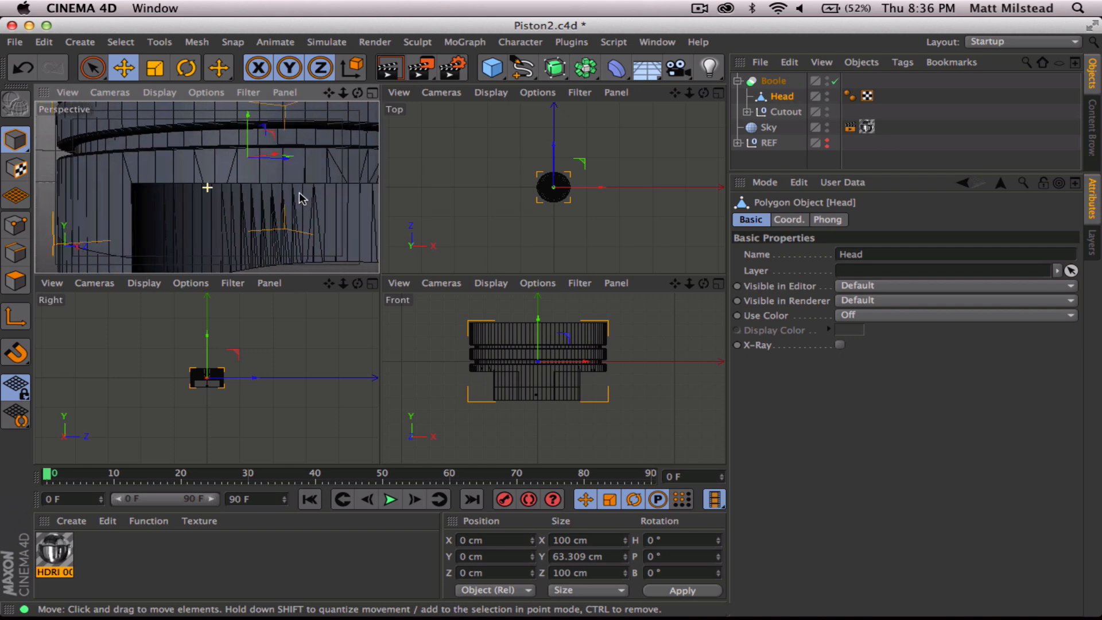
{"action": "left_click_drag", "start_coordinate": [258, 180], "coordinate": [260, 182], "text": "alt"}
{"action": "right_click_drag", "start_coordinate": [260, 181], "coordinate": [253, 182], "text": "alt"}
{"action": "left_click_drag", "start_coordinate": [237, 191], "coordinate": [229, 202], "text": "alt"}
{"action": "left_click", "coordinate": [774, 80]}
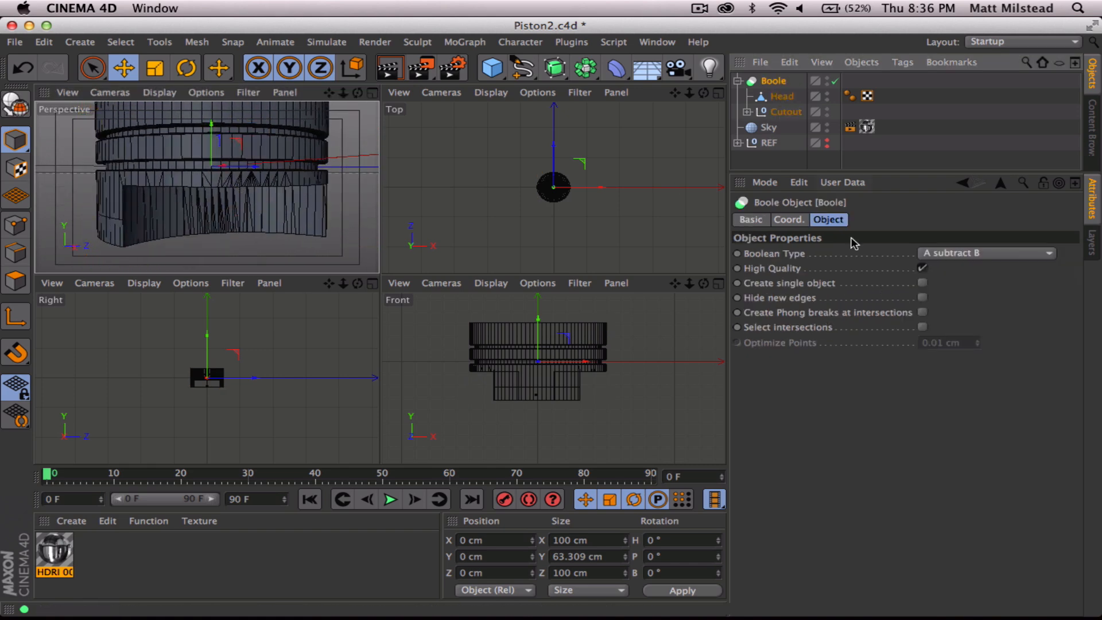
{"action": "left_click", "coordinate": [922, 297]}
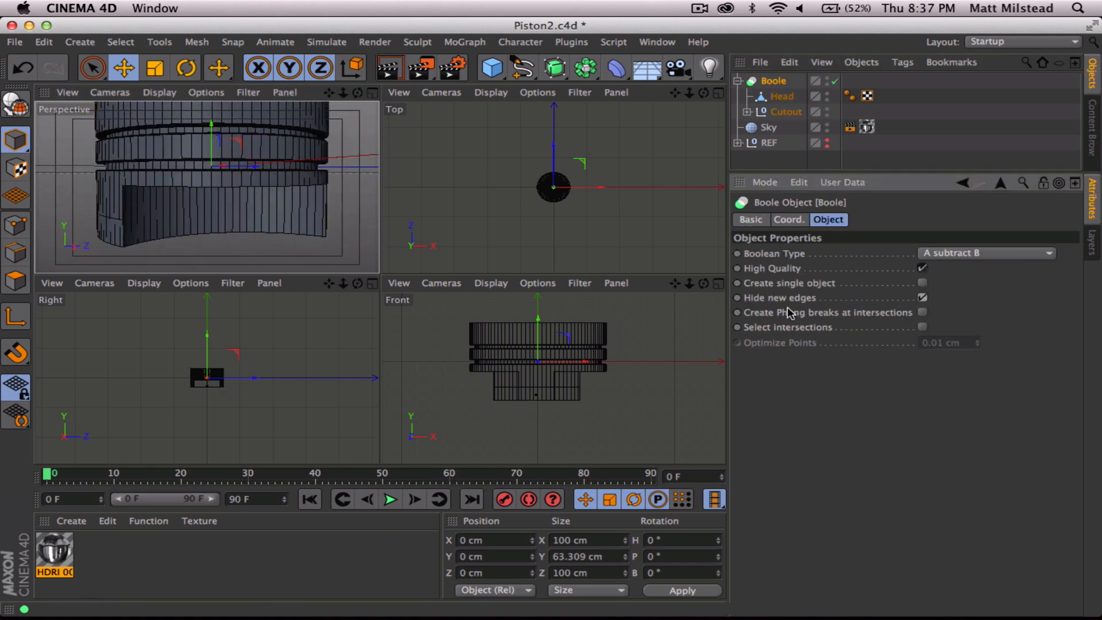
{"action": "left_click_drag", "start_coordinate": [174, 197], "coordinate": [175, 198], "text": "alt"}
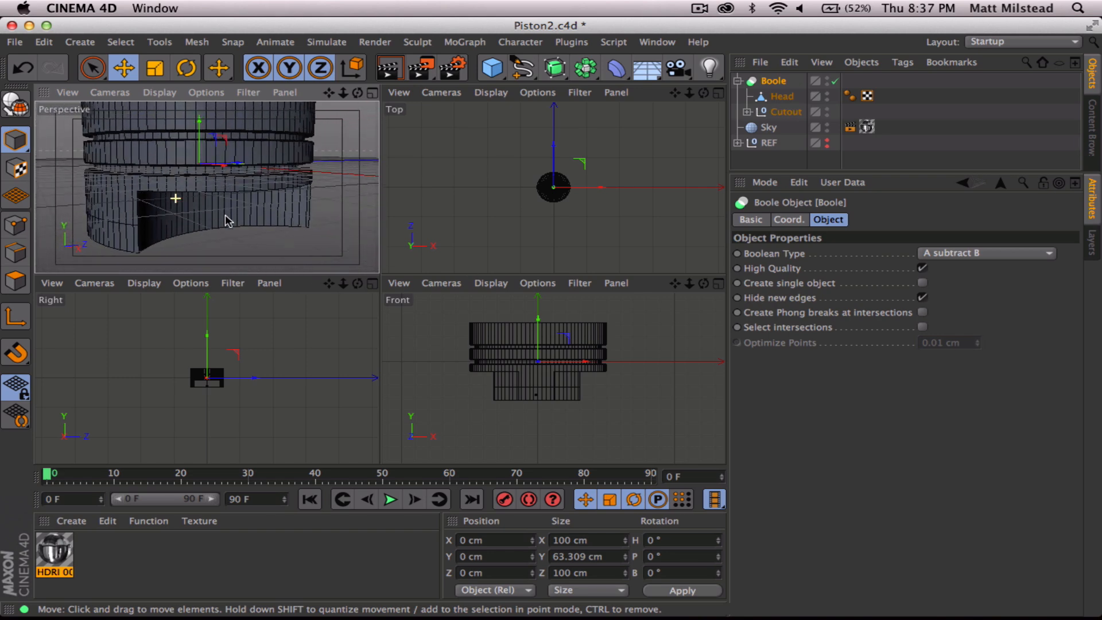
{"action": "left_click", "coordinate": [762, 84]}
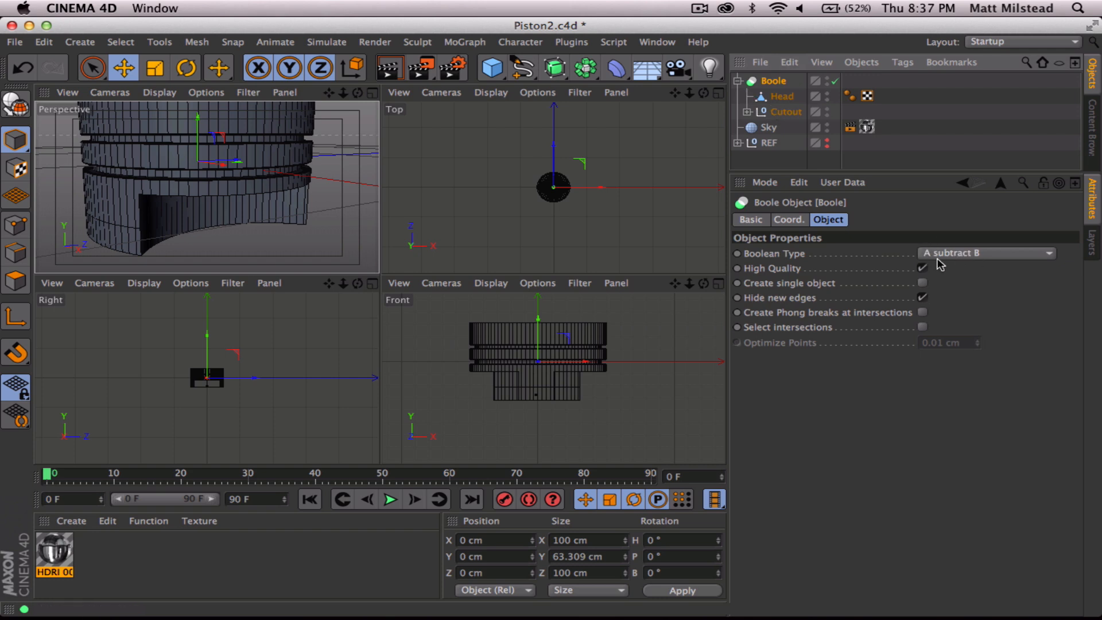
{"action": "left_click", "coordinate": [739, 81]}
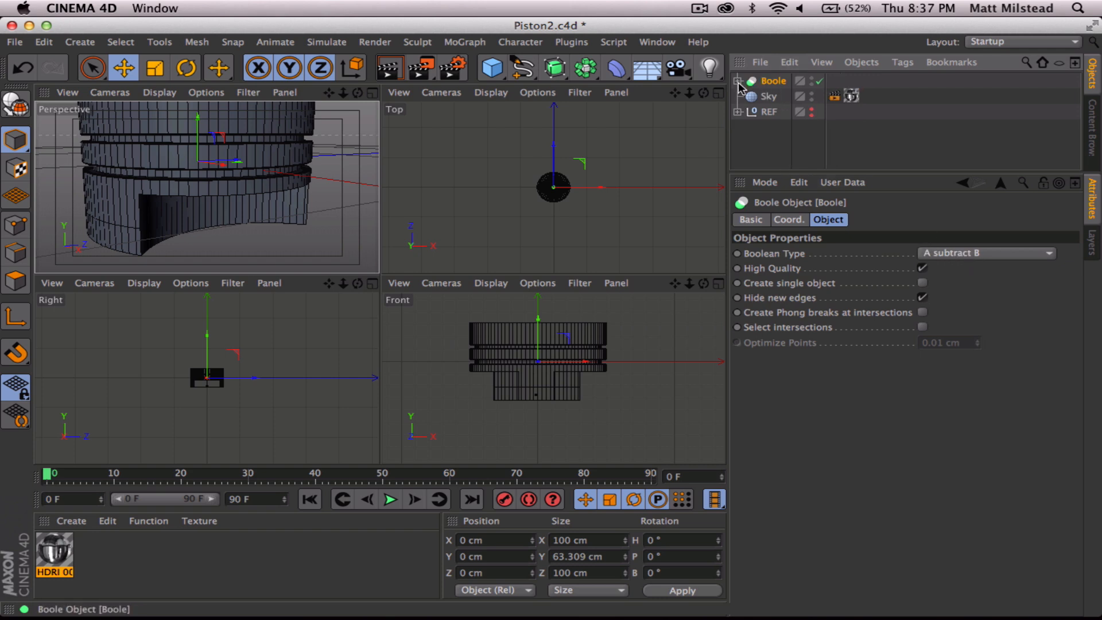
Add a cube at the piston's center and resize it to about 19.8 cm in X and 67.3 cm in Z
{"action": "scroll", "coordinate": [221, 181], "scroll_direction": "up", "scroll_amount": 5}
{"action": "left_click_drag", "start_coordinate": [217, 180], "coordinate": [288, 164], "text": "alt"}
{"action": "left_click", "coordinate": [492, 68]}
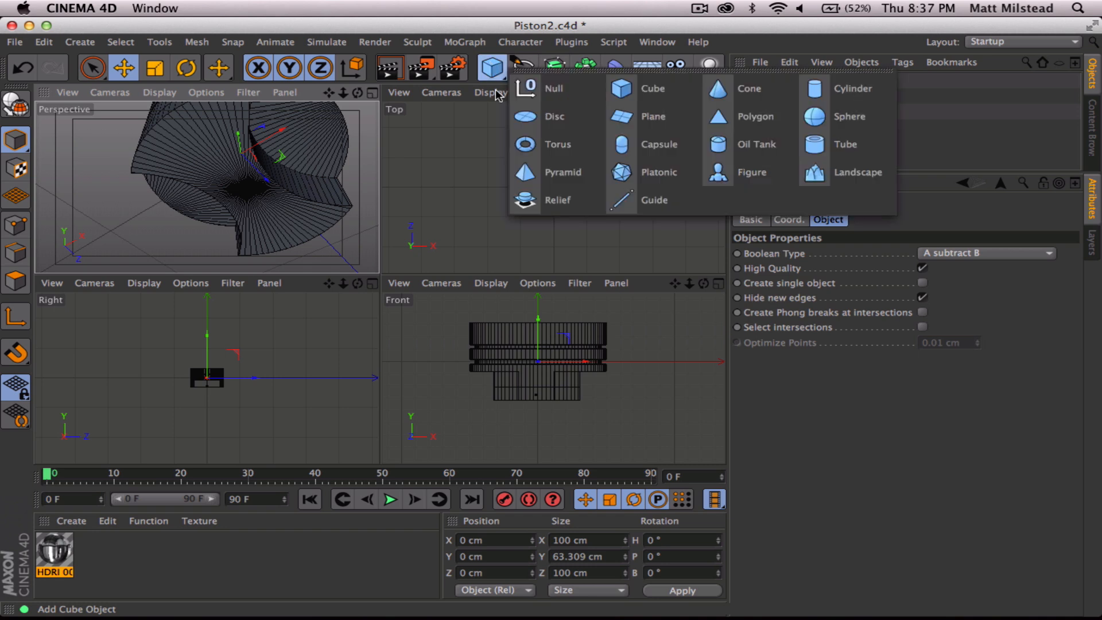
{"action": "left_click", "coordinate": [637, 87]}
{"action": "right_click_drag", "start_coordinate": [326, 136], "coordinate": [197, 162], "text": "alt"}
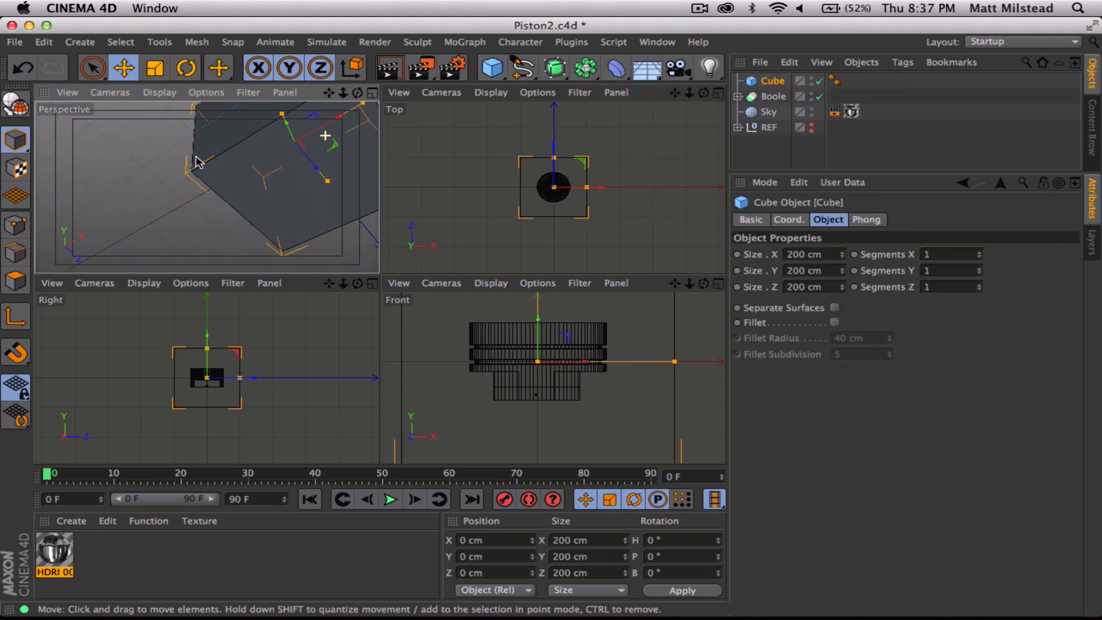
{"action": "middle_click_drag", "start_coordinate": [293, 163], "coordinate": [249, 206], "text": "alt"}
{"action": "left_click_drag", "start_coordinate": [313, 145], "coordinate": [263, 174]}
{"action": "right_click_drag", "start_coordinate": [243, 204], "coordinate": [294, 182], "text": "alt"}
{"action": "left_click_drag", "start_coordinate": [297, 187], "coordinate": [206, 254], "text": "alt"}
{"action": "left_click_drag", "start_coordinate": [236, 218], "coordinate": [183, 251], "text": "alt"}
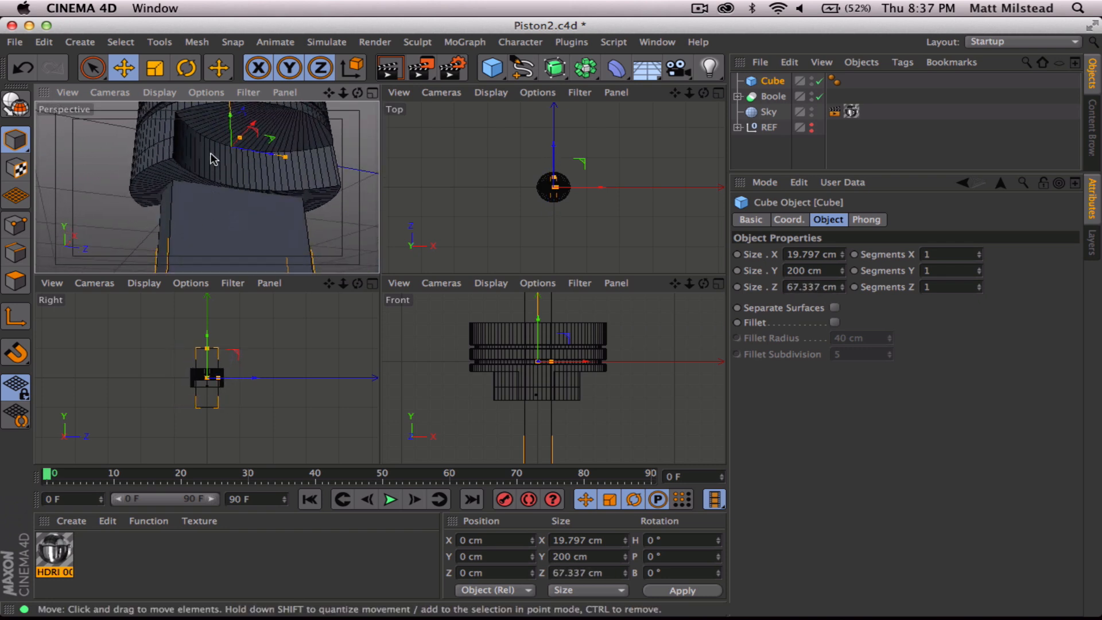
Shorten the cube to about 47.2 cm in Y and lower it to about Y -23.9 cm at the piston's underside
{"action": "right_click_drag", "start_coordinate": [256, 157], "coordinate": [176, 213], "text": "alt"}
{"action": "left_click_drag", "start_coordinate": [175, 213], "coordinate": [205, 220], "text": "alt"}
{"action": "left_click_drag", "start_coordinate": [228, 127], "coordinate": [287, 141]}
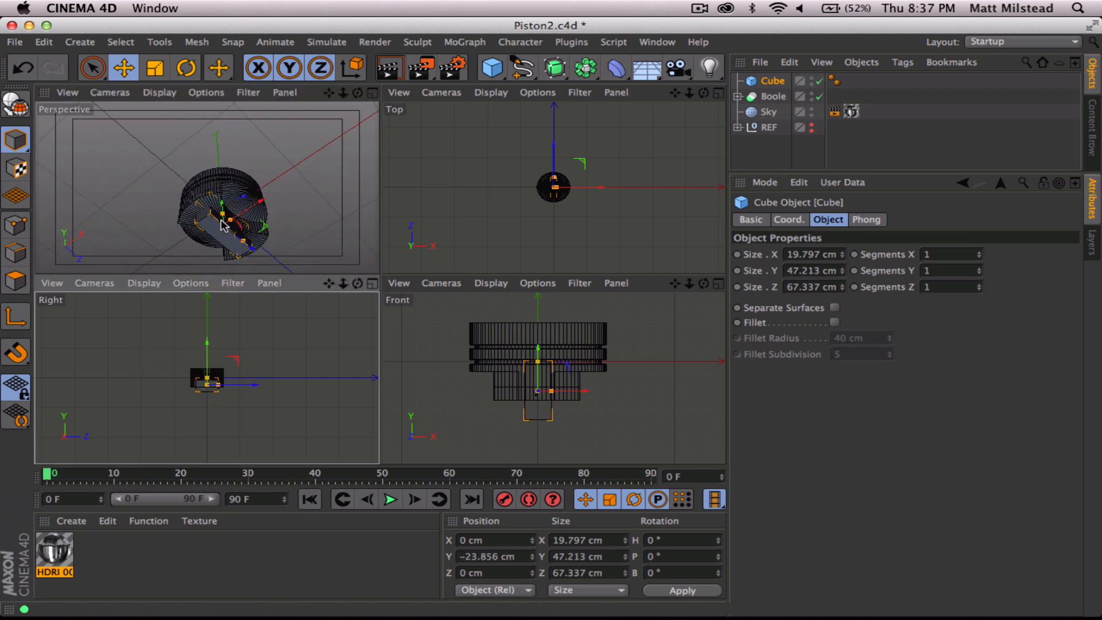
{"action": "right_click_drag", "start_coordinate": [237, 220], "coordinate": [281, 218], "text": "alt"}
{"action": "middle_click_drag", "start_coordinate": [225, 233], "coordinate": [270, 204], "text": "alt"}
{"action": "left_click_drag", "start_coordinate": [270, 205], "coordinate": [111, 246], "text": "alt"}
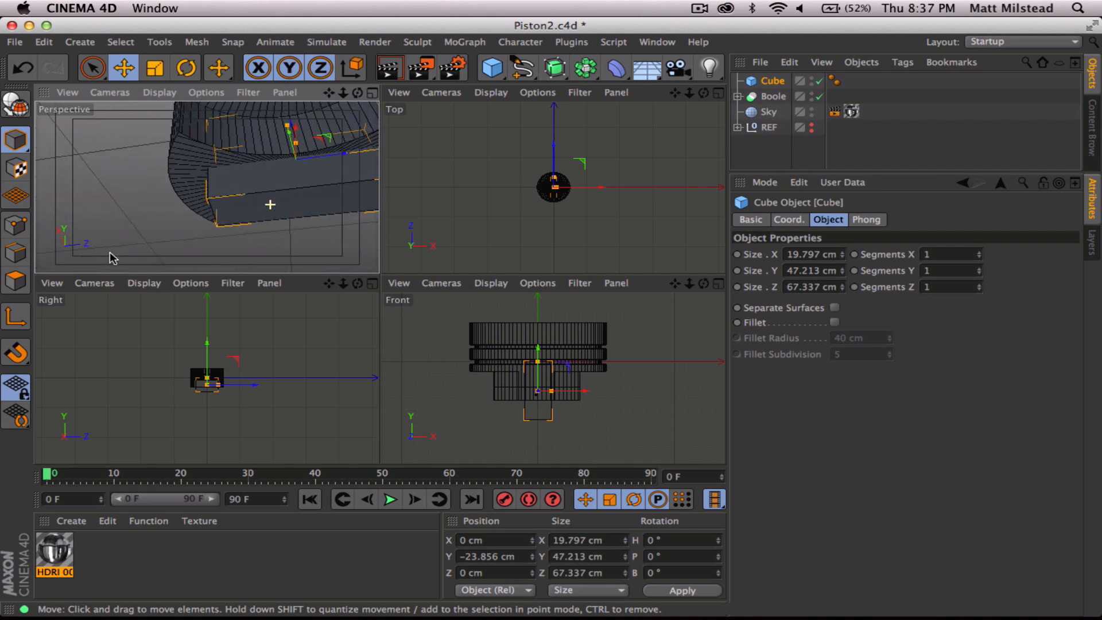
{"action": "middle_click_drag", "start_coordinate": [299, 199], "coordinate": [279, 230], "text": "alt"}
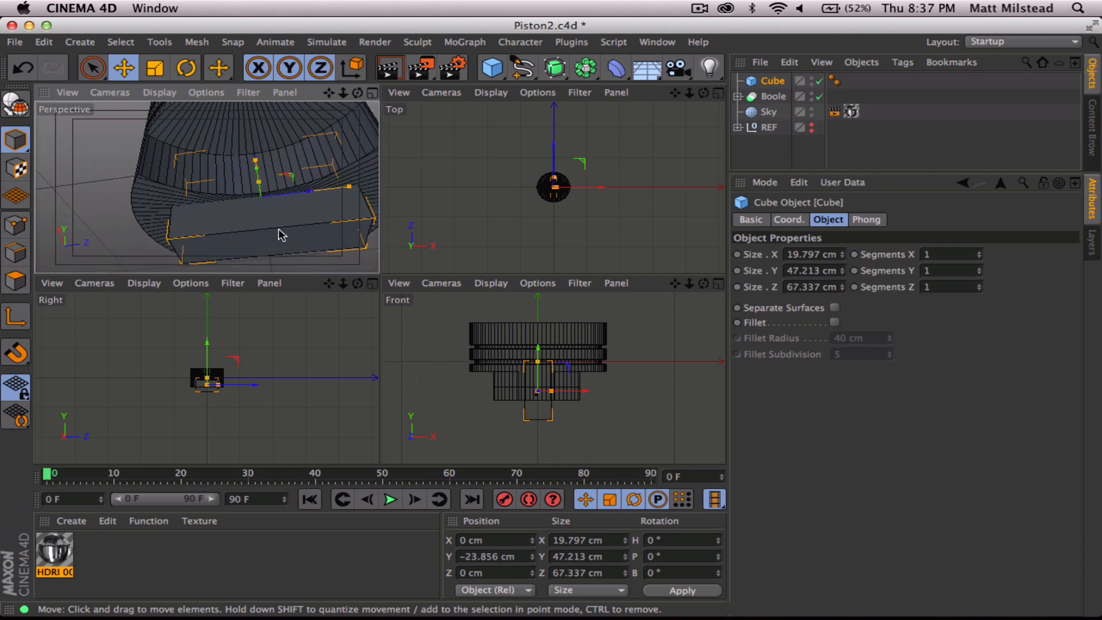
Nest the cube in the Boole's Cutout null to carve a rectangular slot into the piston's underside
{"action": "left_click", "coordinate": [738, 97]}
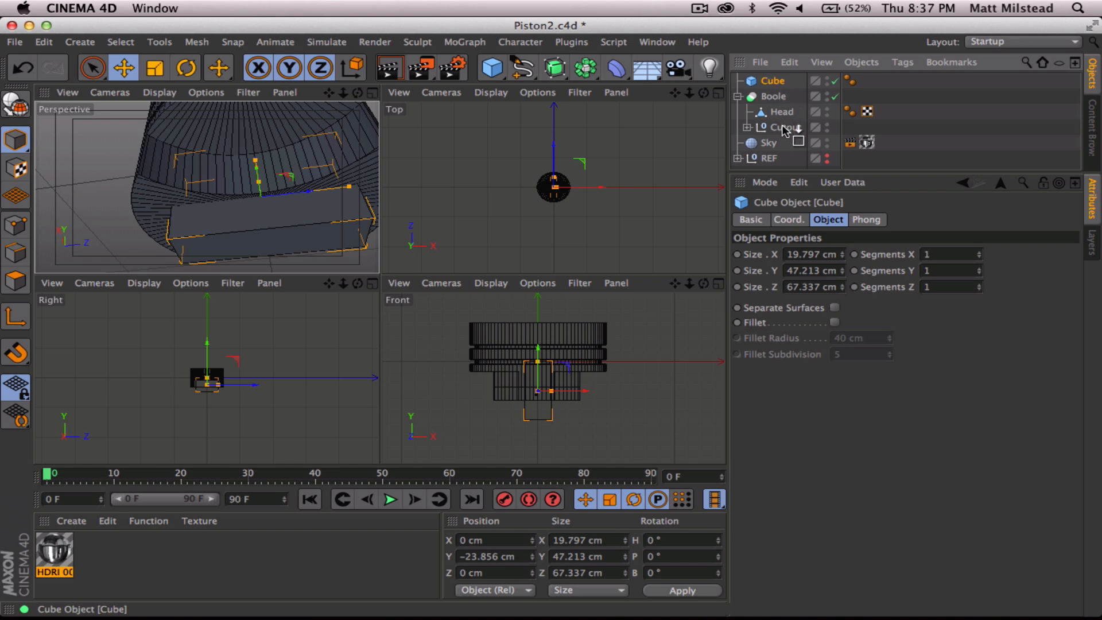
{"action": "left_click_drag", "start_coordinate": [785, 131], "coordinate": [784, 130]}
{"action": "left_click", "coordinate": [746, 112]}
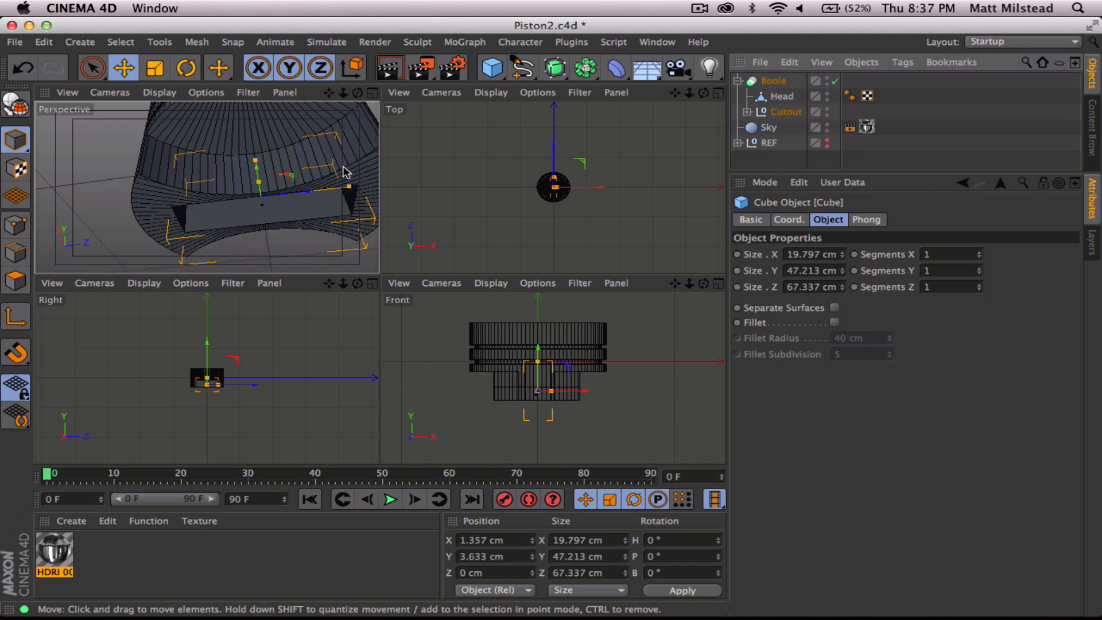
{"action": "left_click_drag", "start_coordinate": [247, 173], "coordinate": [278, 199], "text": "alt"}
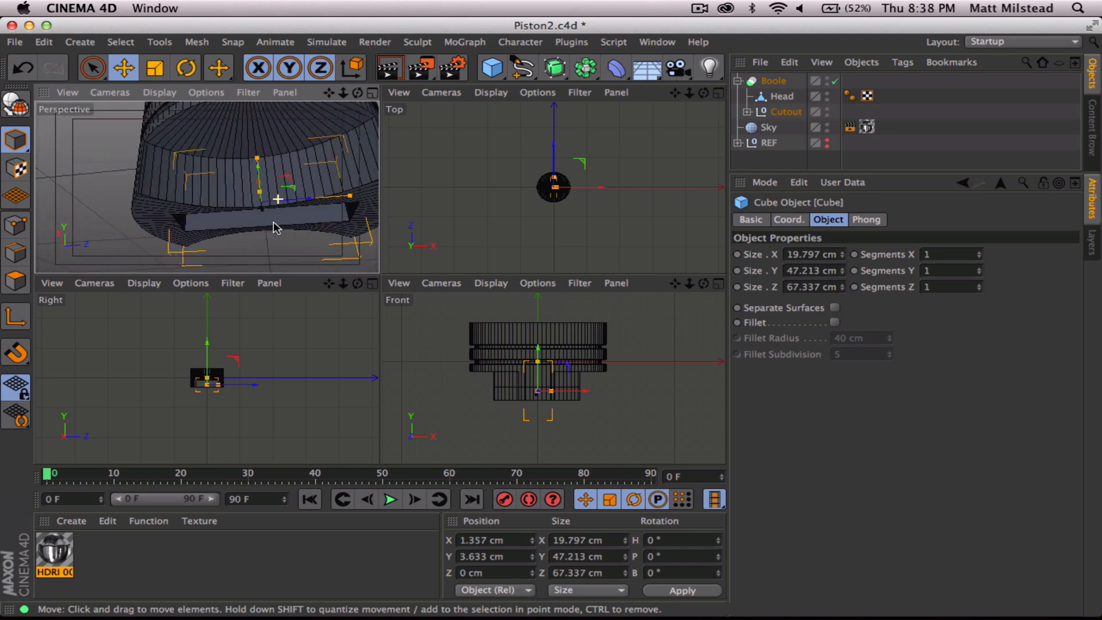
{"action": "mouse_move", "coordinate": [278, 199]}
{"action": "left_mouse_down", "text": "alt"}
{"action": "mouse_move", "coordinate": [228, 220]}
{"action": "mouse_move", "coordinate": [279, 203]}
{"action": "left_mouse_up", "text": "alt"}
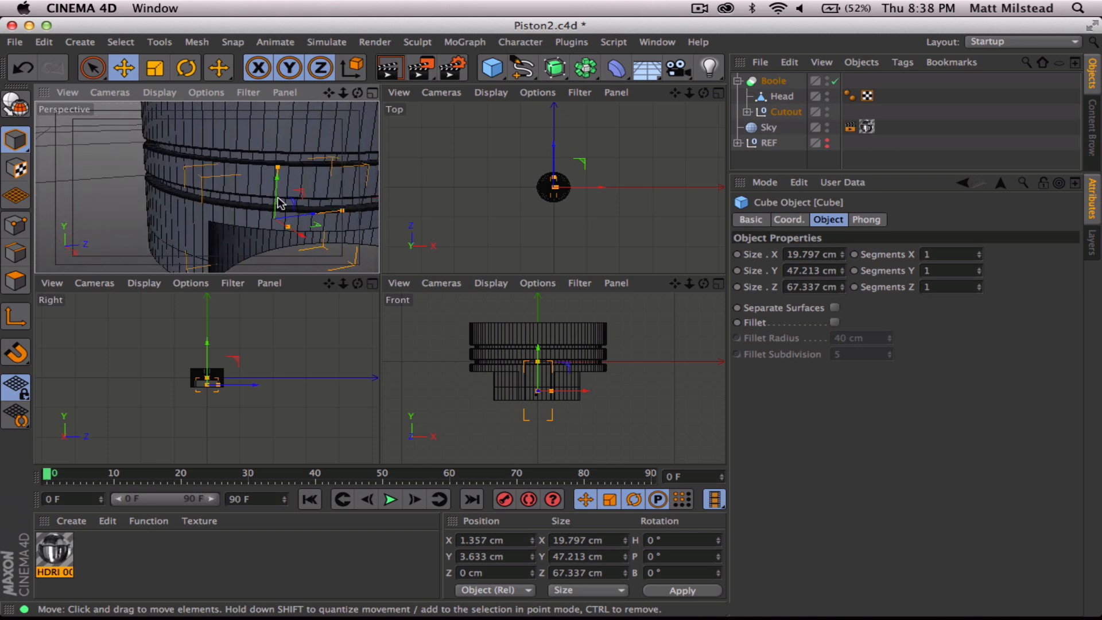
{"action": "left_click_drag", "start_coordinate": [268, 240], "coordinate": [229, 160], "text": "alt"}
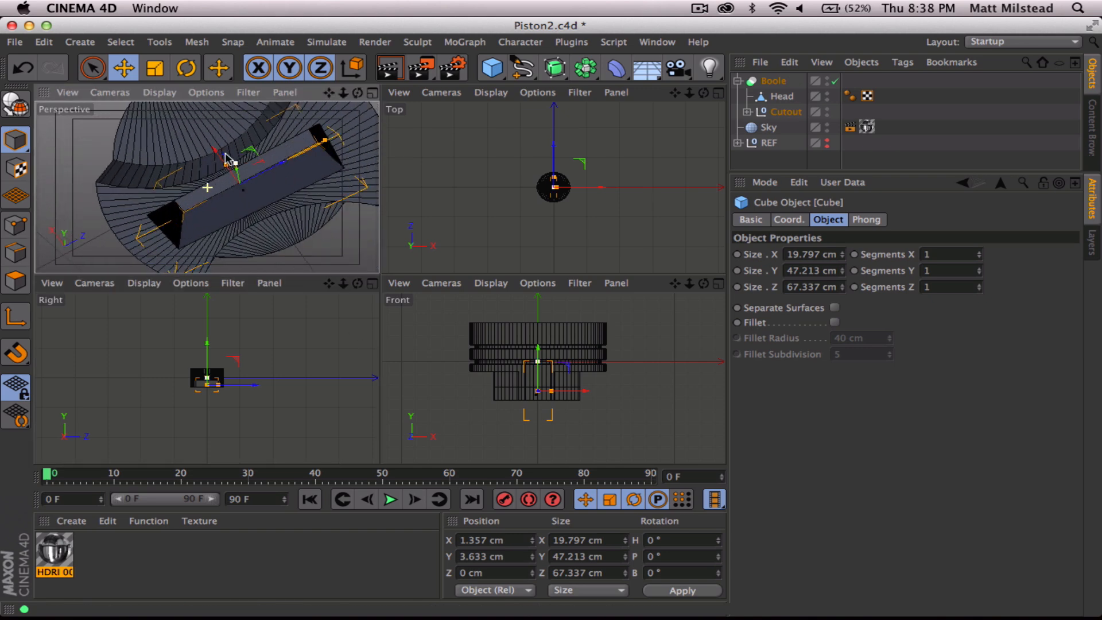
{"action": "left_click", "coordinate": [739, 81]}
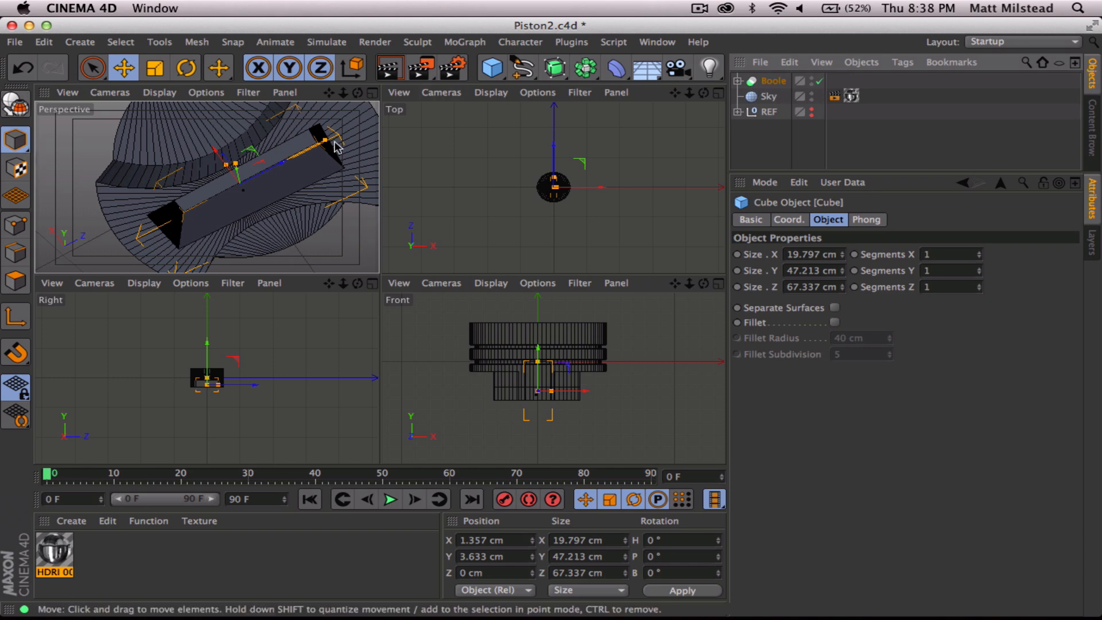
{"action": "left_click", "coordinate": [861, 62]}
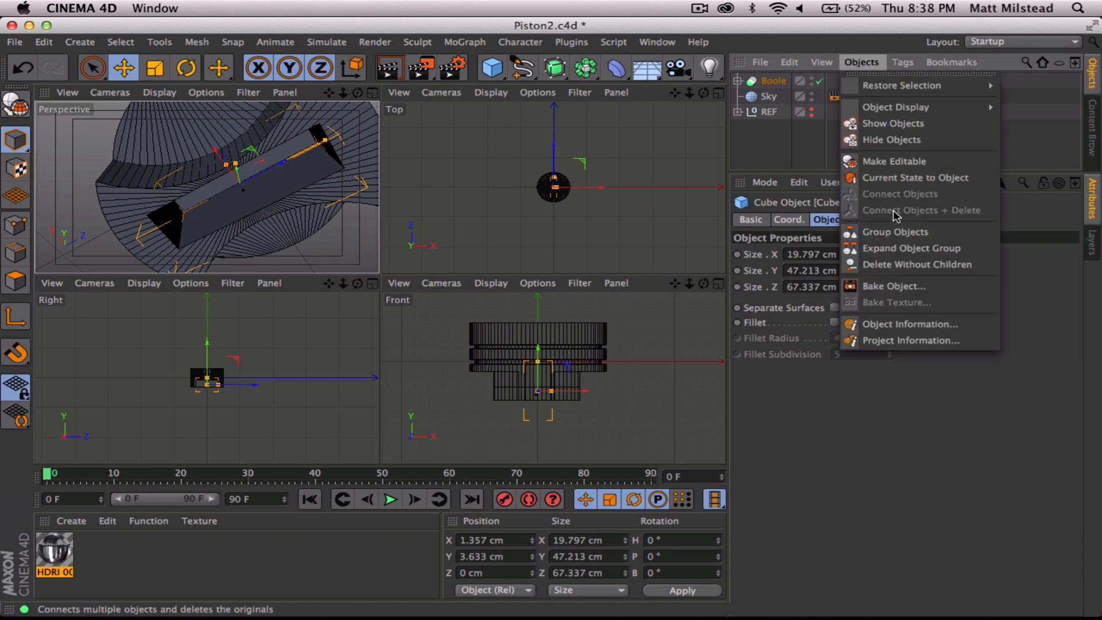
{"action": "left_click", "coordinate": [916, 177]}
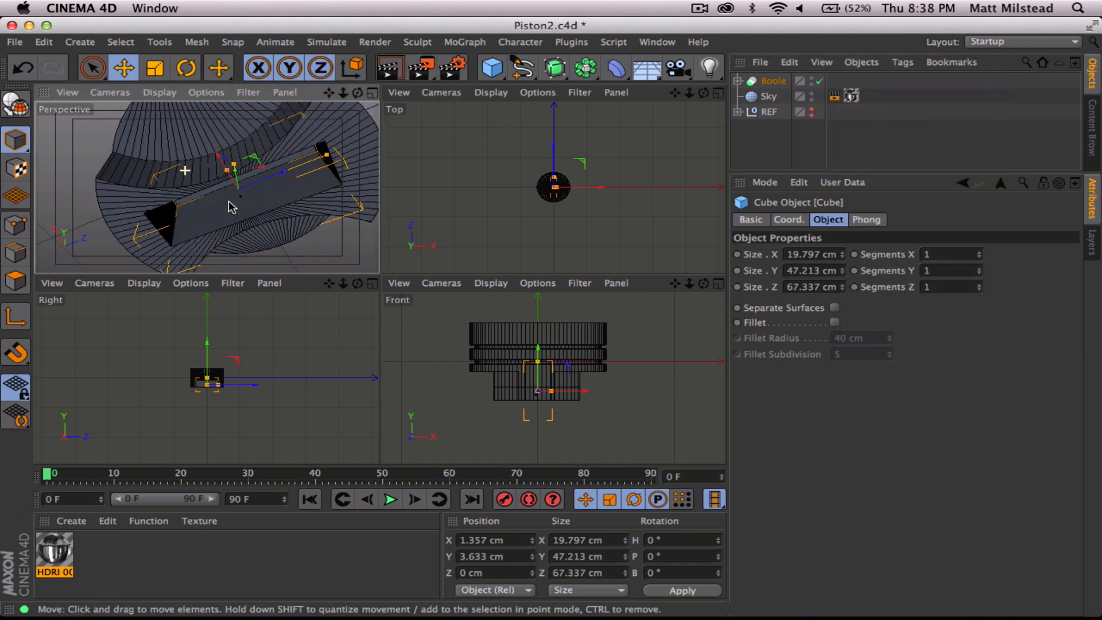
Maximize the Perspective view, add a cylinder, and rotate it 90° in bank so it lies along the X axis
{"action": "left_click_drag", "start_coordinate": [232, 207], "coordinate": [241, 107], "text": "alt"}
{"action": "left_click_drag", "start_coordinate": [205, 164], "coordinate": [206, 199], "text": "alt"}
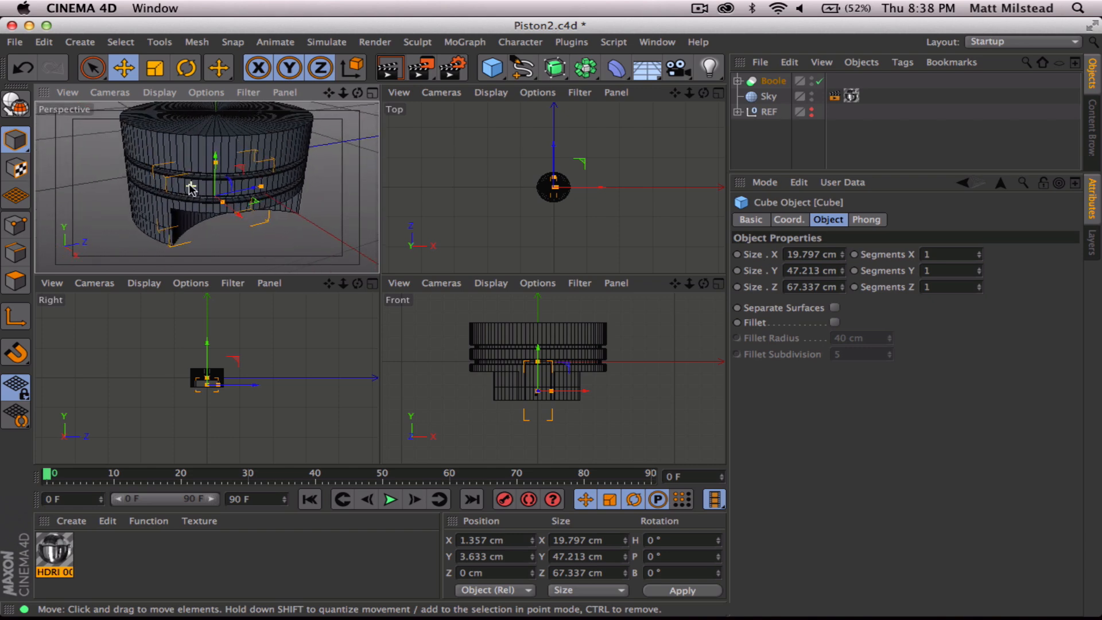
{"action": "left_click", "coordinate": [373, 93]}
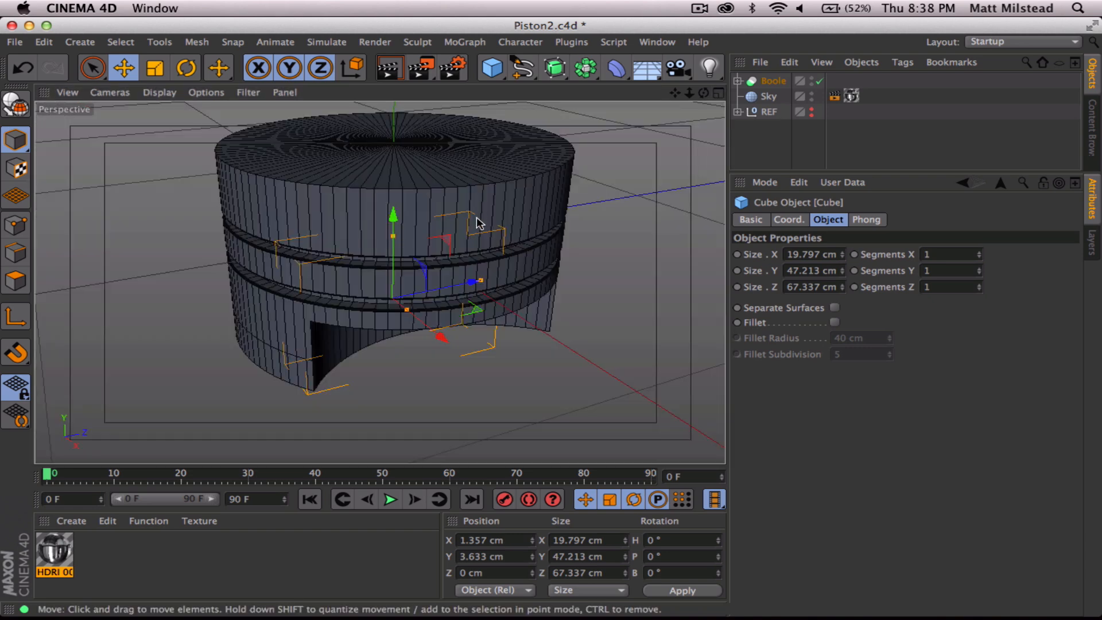
{"action": "left_click_drag", "start_coordinate": [480, 217], "coordinate": [419, 270], "text": "alt"}
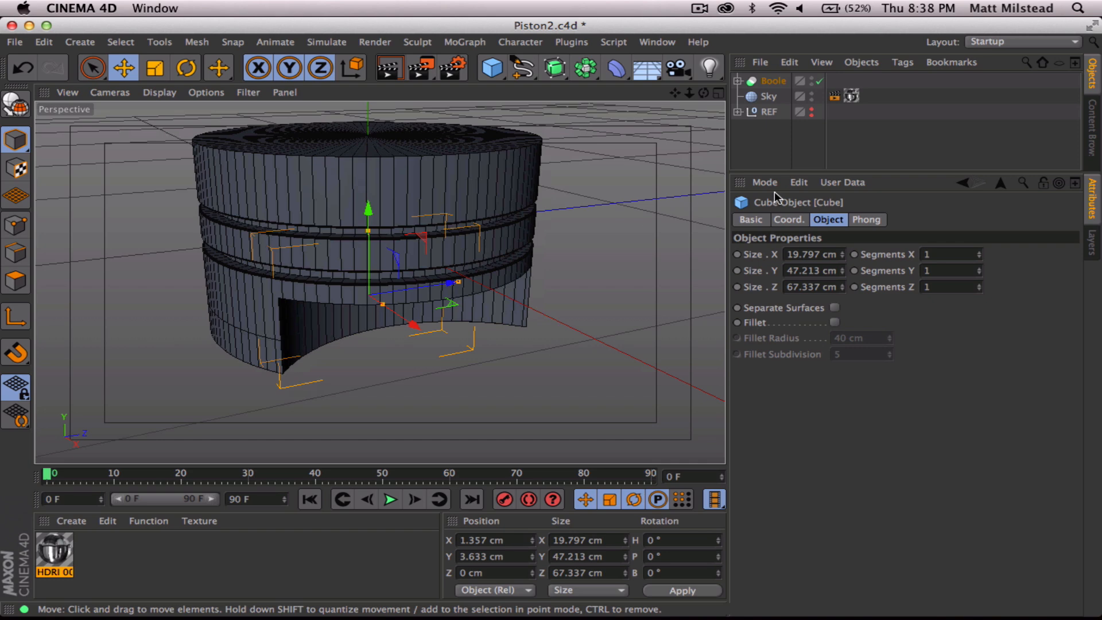
{"action": "left_click_drag", "start_coordinate": [475, 67], "coordinate": [910, 84]}
{"action": "key", "text": "r"}
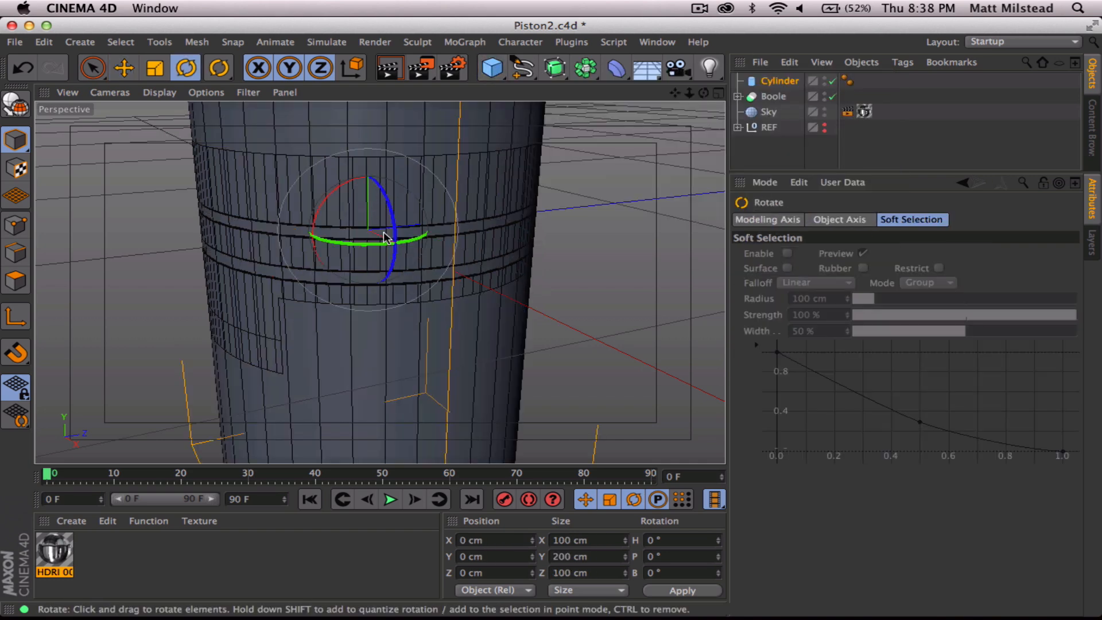
{"action": "left_click_drag", "start_coordinate": [381, 206], "coordinate": [399, 285]}
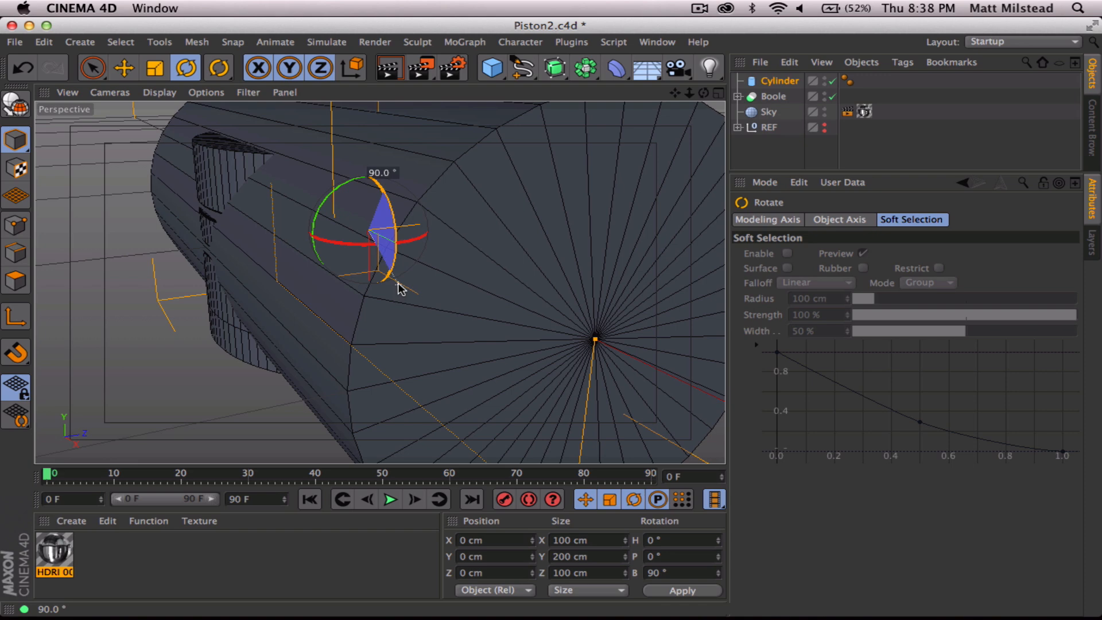
Scale the new cylinder down uniformly to about 20.4 cm in diameter and 40.8 cm in length
{"action": "key", "text": "t"}
{"action": "left_click_drag", "start_coordinate": [552, 239], "coordinate": [144, 252]}
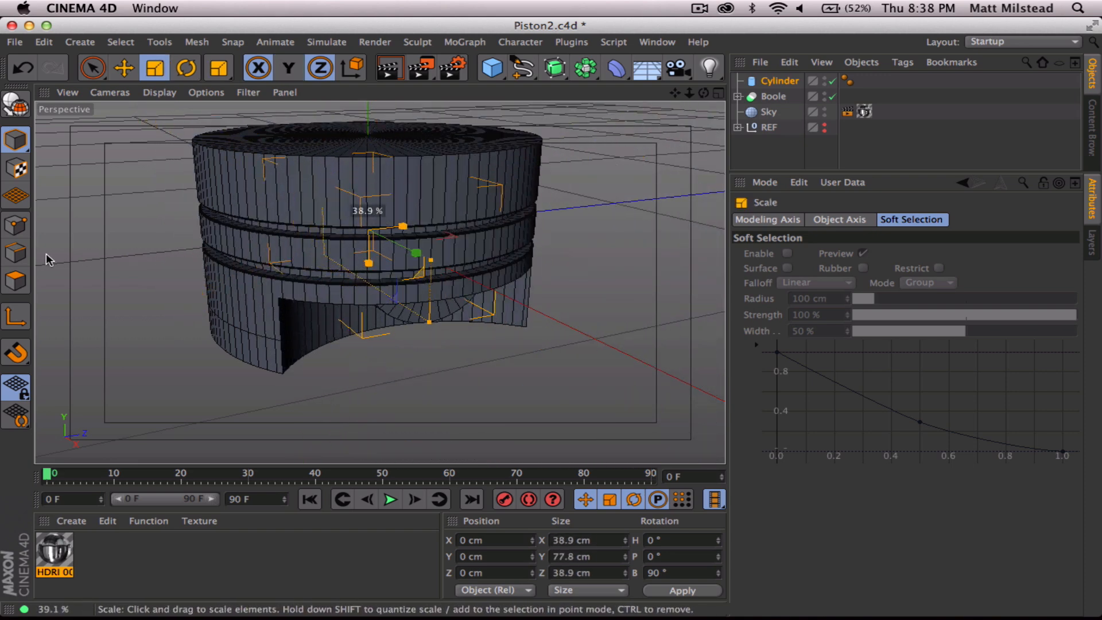
{"action": "left_click_drag", "start_coordinate": [494, 247], "coordinate": [98, 262]}
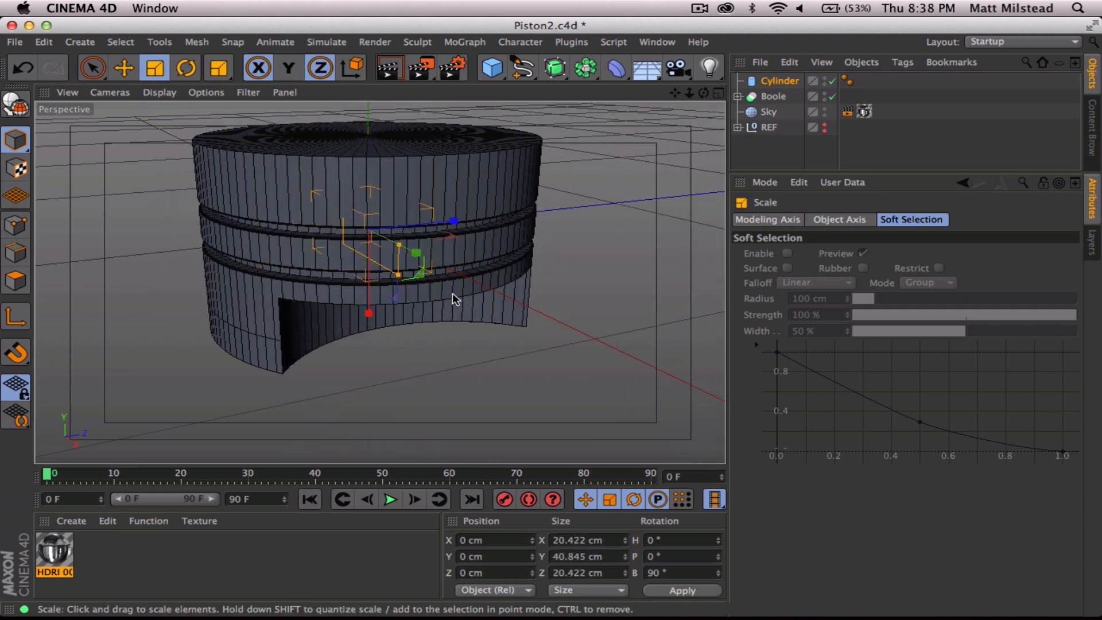
Lower the small cylinder to about Y -19.2 cm, within the piston's side cutout area
{"action": "left_click_drag", "start_coordinate": [452, 292], "coordinate": [383, 428], "text": "alt"}
{"action": "key", "text": "e"}
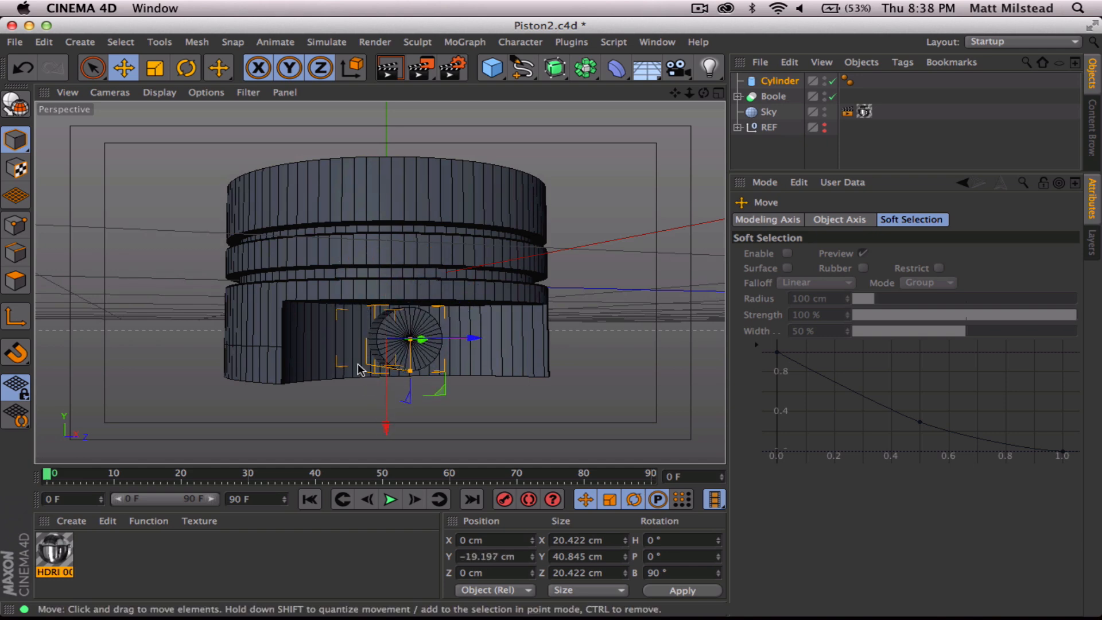
{"action": "mouse_move", "coordinate": [364, 369]}
{"action": "left_mouse_down", "text": "alt"}
{"action": "mouse_move", "coordinate": [659, 376]}
{"action": "mouse_move", "coordinate": [321, 374]}
{"action": "mouse_move", "coordinate": [359, 366]}
{"action": "left_mouse_up", "text": "alt"}
{"action": "right_click_drag", "start_coordinate": [412, 351], "coordinate": [481, 352], "text": "alt"}
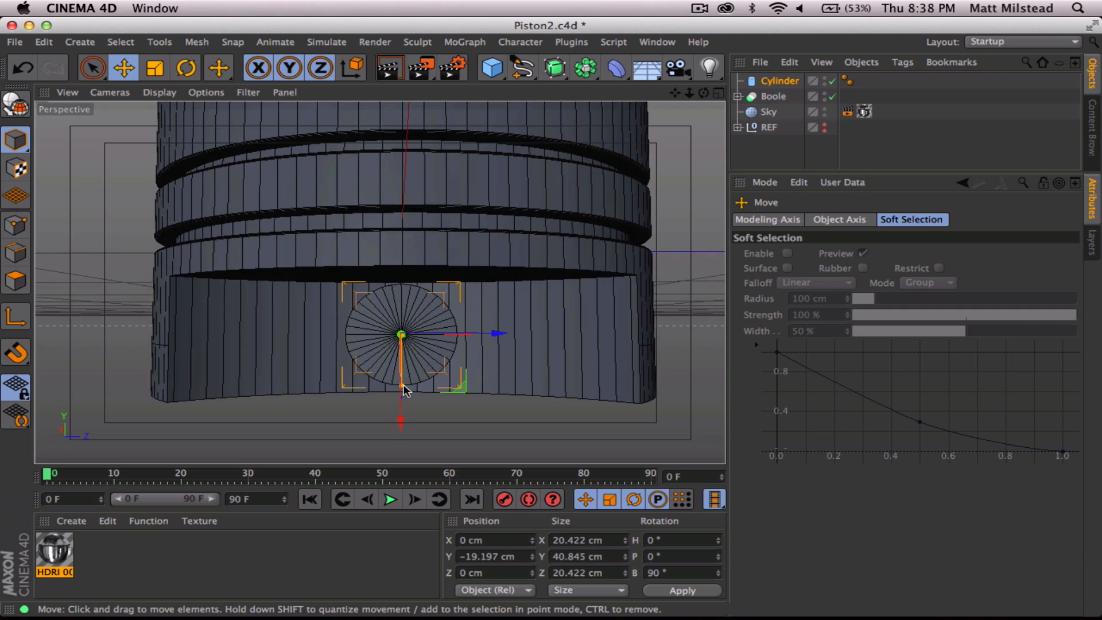
Reduce the pin cylinder's diameter to about 17.9 cm, keeping its length, and save the project
{"action": "left_click_drag", "start_coordinate": [402, 383], "coordinate": [256, 379]}
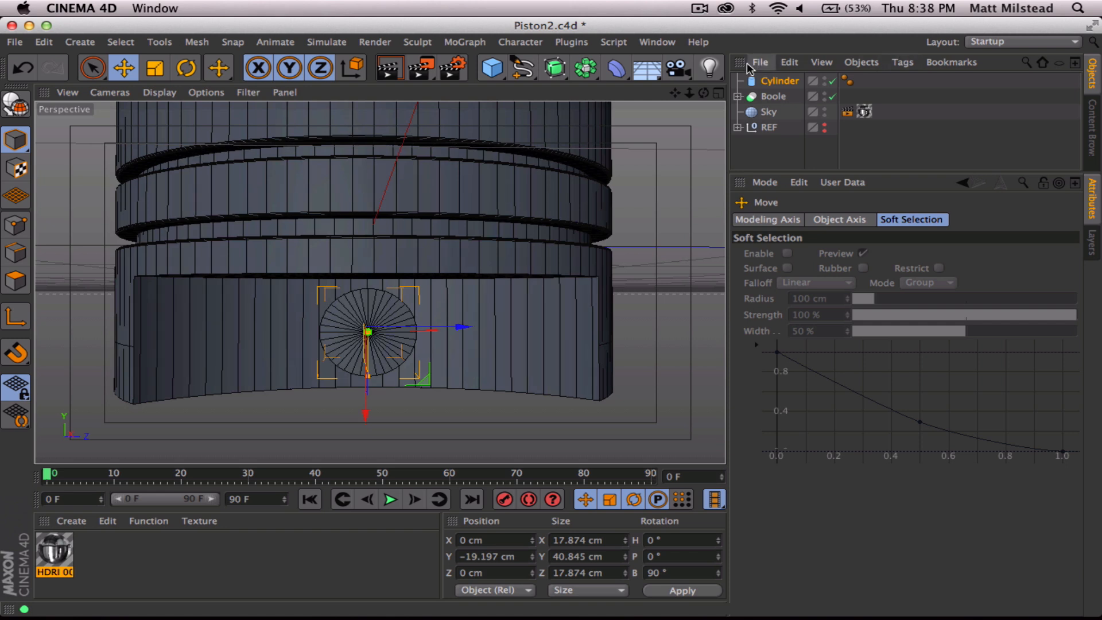
{"action": "key", "text": "super+s"}
{"action": "left_click", "coordinate": [585, 69]}
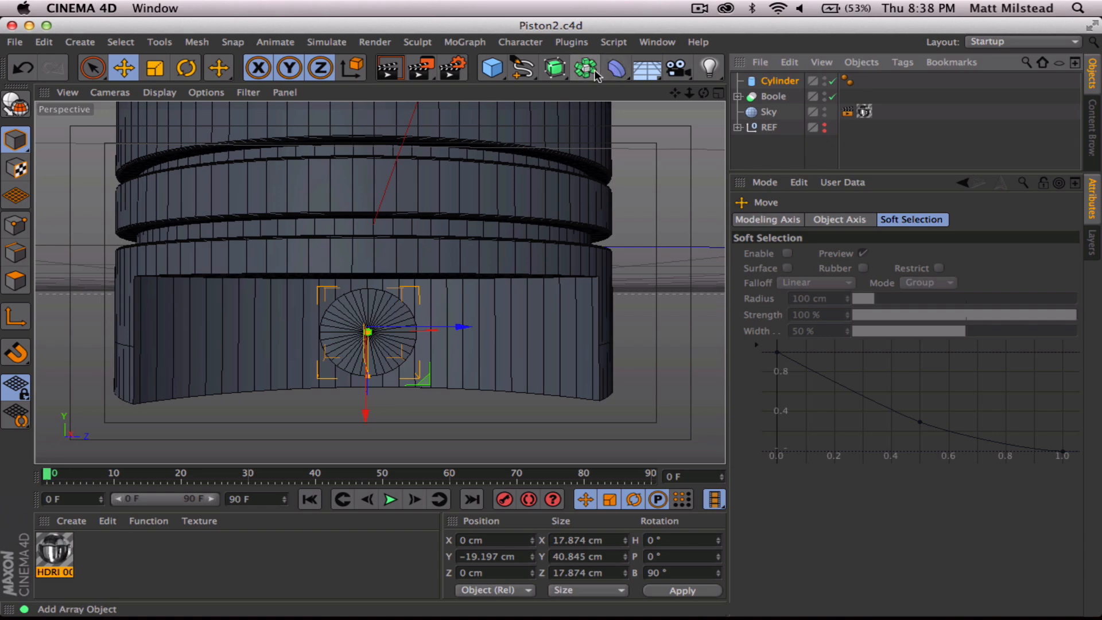
Add a second Boole and nest the piston Boole above the cylinder inside it to cut the pin hole
{"action": "left_click_drag", "start_coordinate": [364, 394], "coordinate": [651, 346], "text": "alt"}
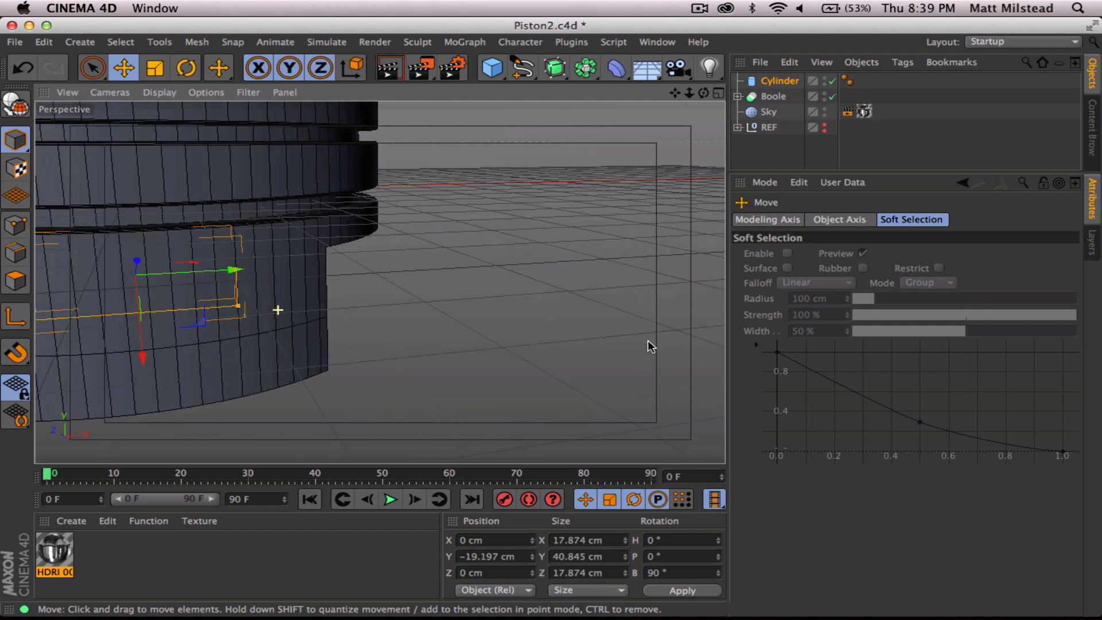
{"action": "left_click_drag", "start_coordinate": [263, 322], "coordinate": [490, 237], "text": "alt"}
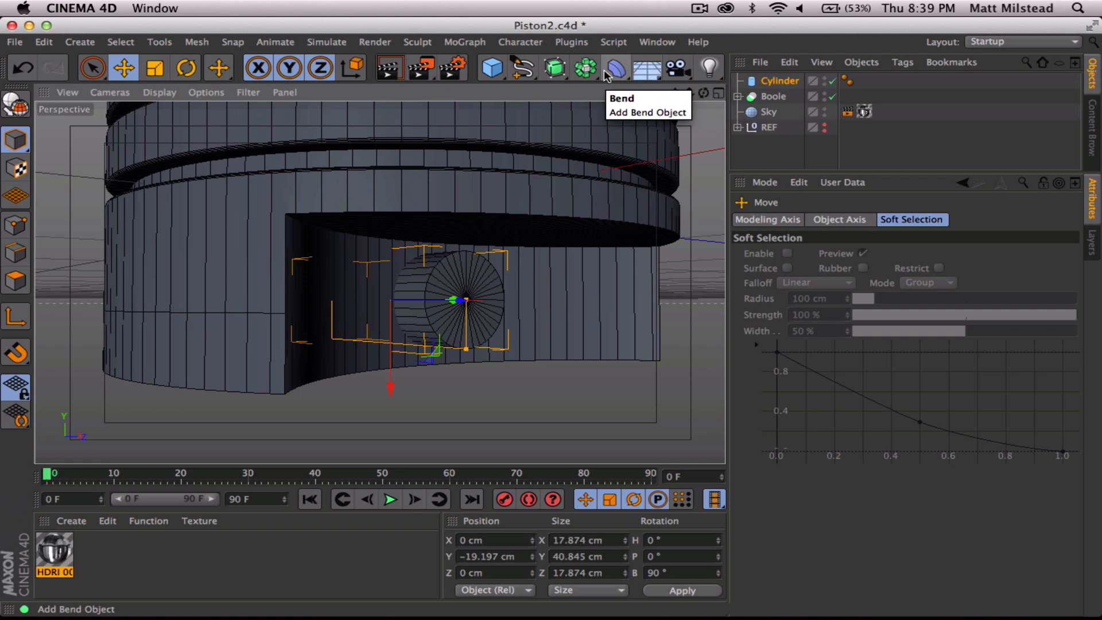
{"action": "left_click_drag", "start_coordinate": [522, 209], "coordinate": [571, 212], "text": "alt"}
{"action": "left_click_drag", "start_coordinate": [585, 68], "coordinate": [938, 90]}
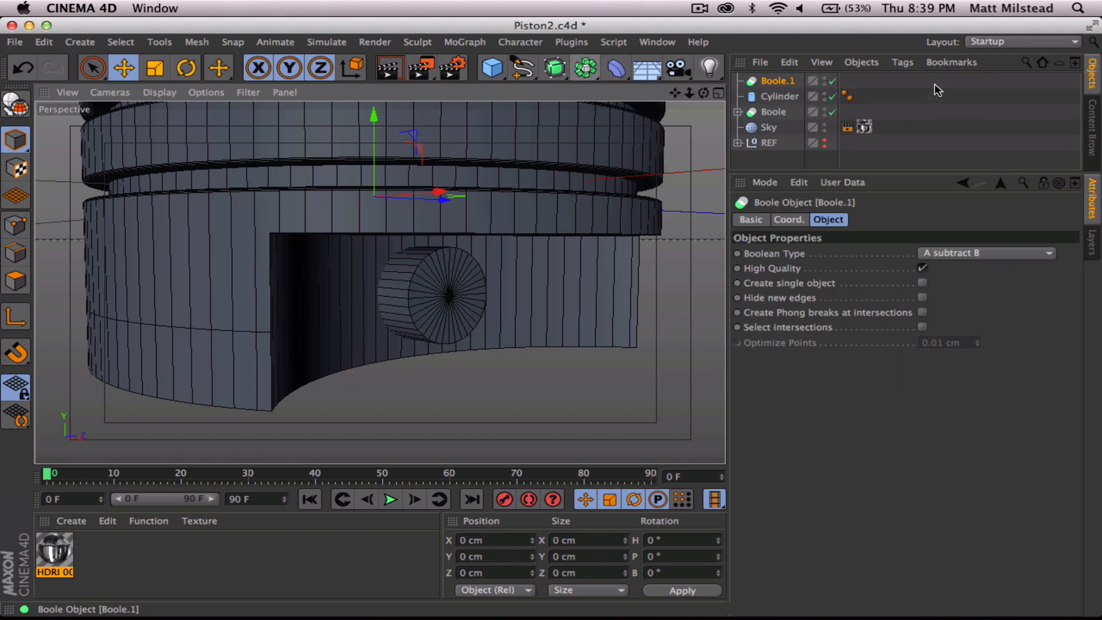
{"action": "left_click", "coordinate": [772, 113]}
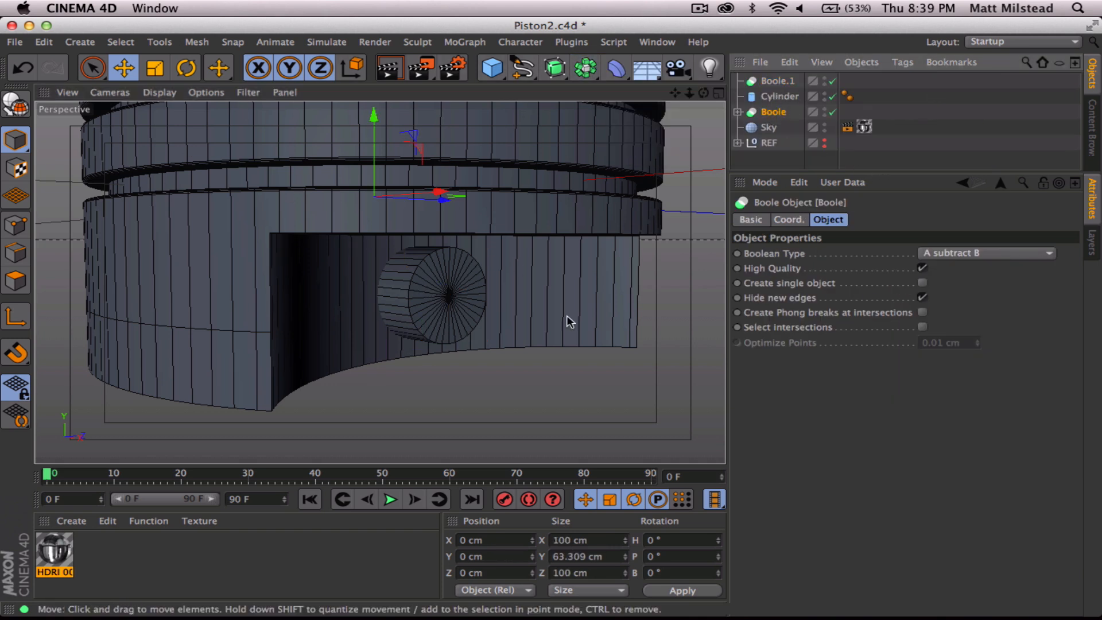
{"action": "left_click", "coordinate": [766, 98]}
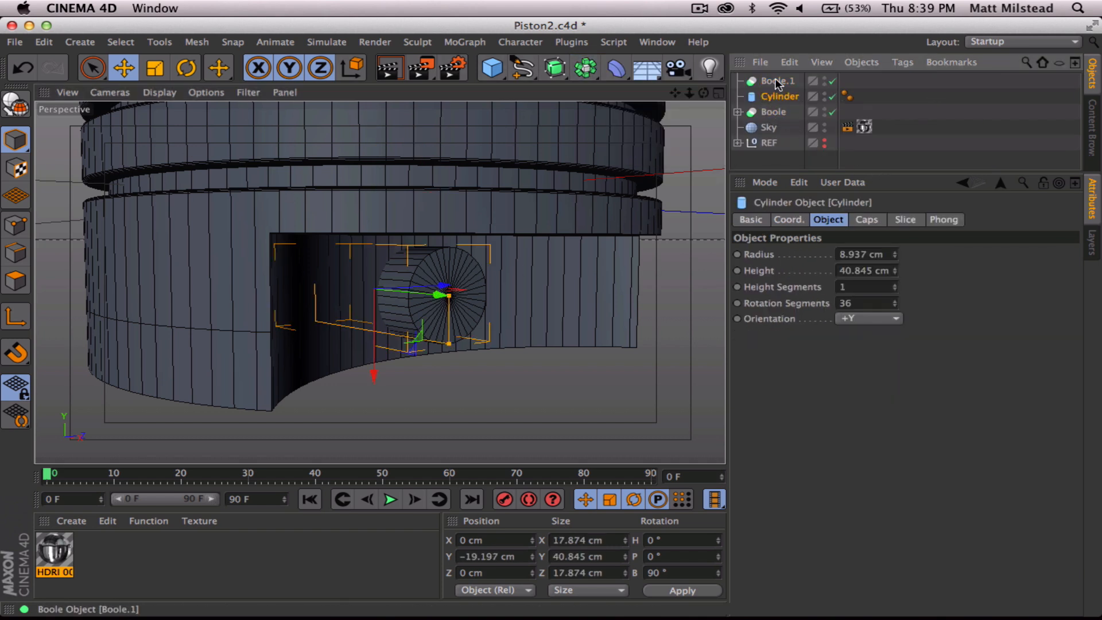
{"action": "left_click_drag", "start_coordinate": [772, 84], "coordinate": [787, 118]}
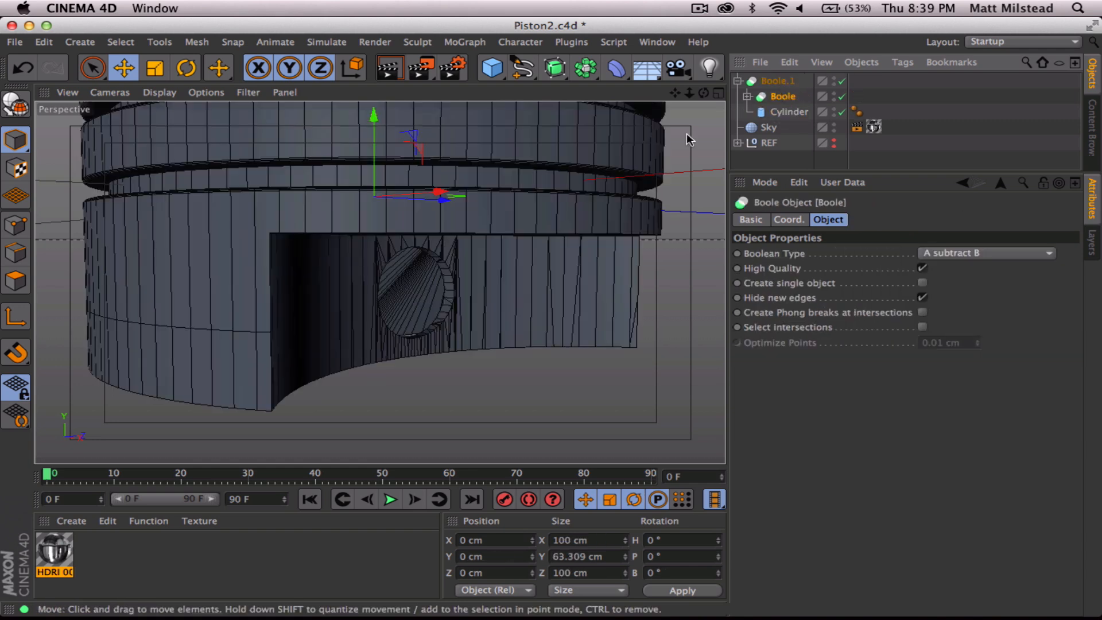
Enable Hide new edges on the outer Boole that cuts the pin hole
{"action": "left_click_drag", "start_coordinate": [528, 278], "coordinate": [105, 273], "text": "alt"}
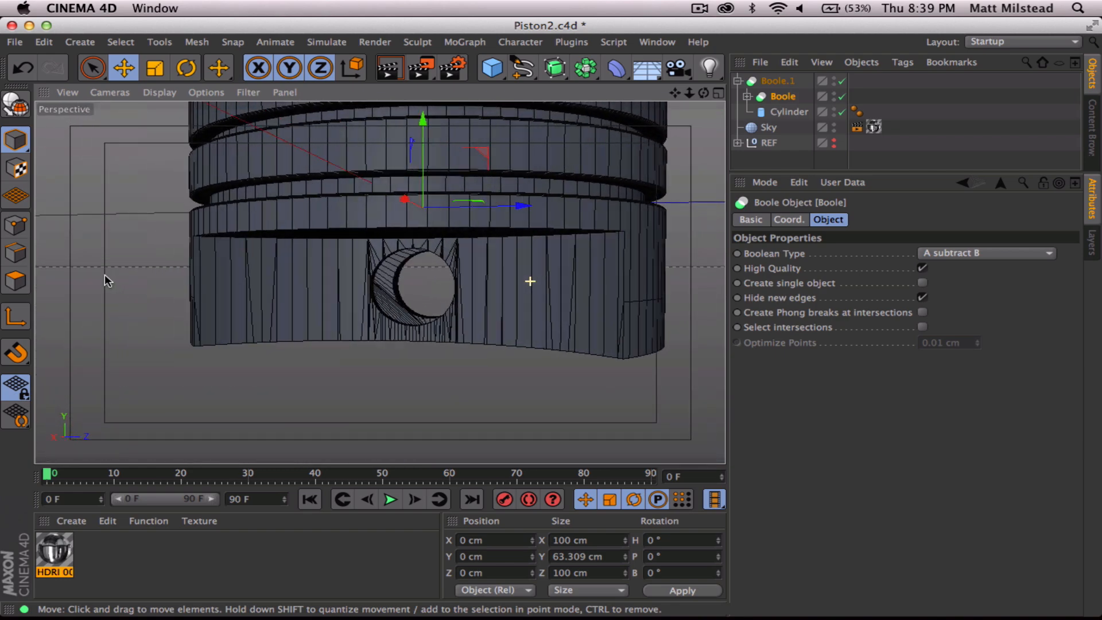
{"action": "left_click", "coordinate": [786, 81]}
{"action": "left_click", "coordinate": [922, 298]}
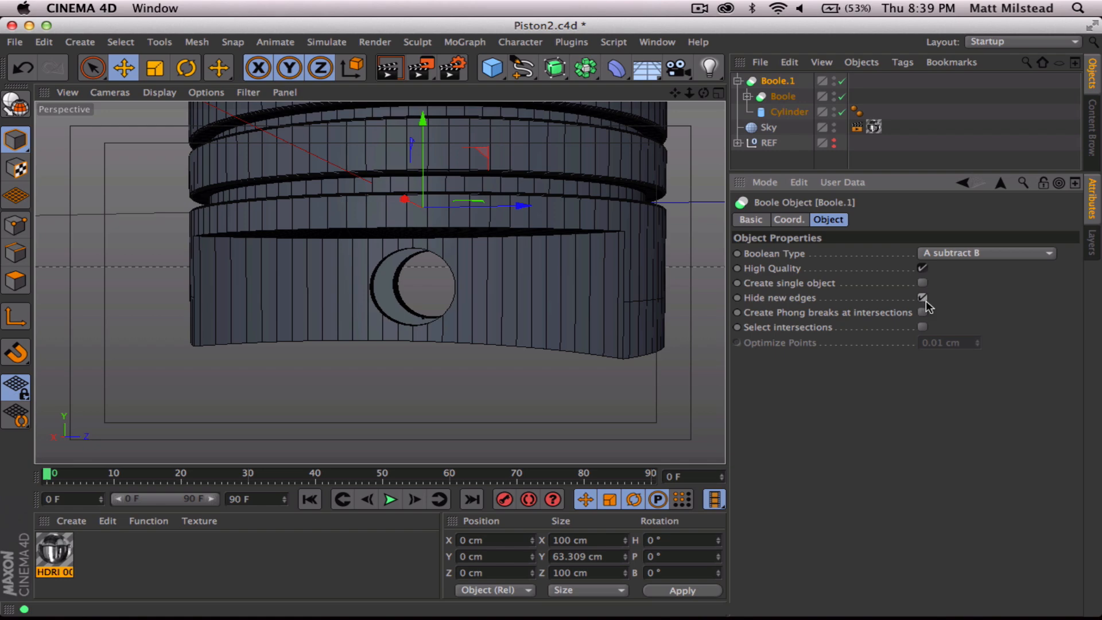
Duplicate the pin-hole cylinder to the top level of the object hierarchy and turn off the copy's caps
{"action": "left_click_drag", "start_coordinate": [712, 299], "coordinate": [400, 344], "text": "alt"}
{"action": "left_click", "coordinate": [785, 114]}
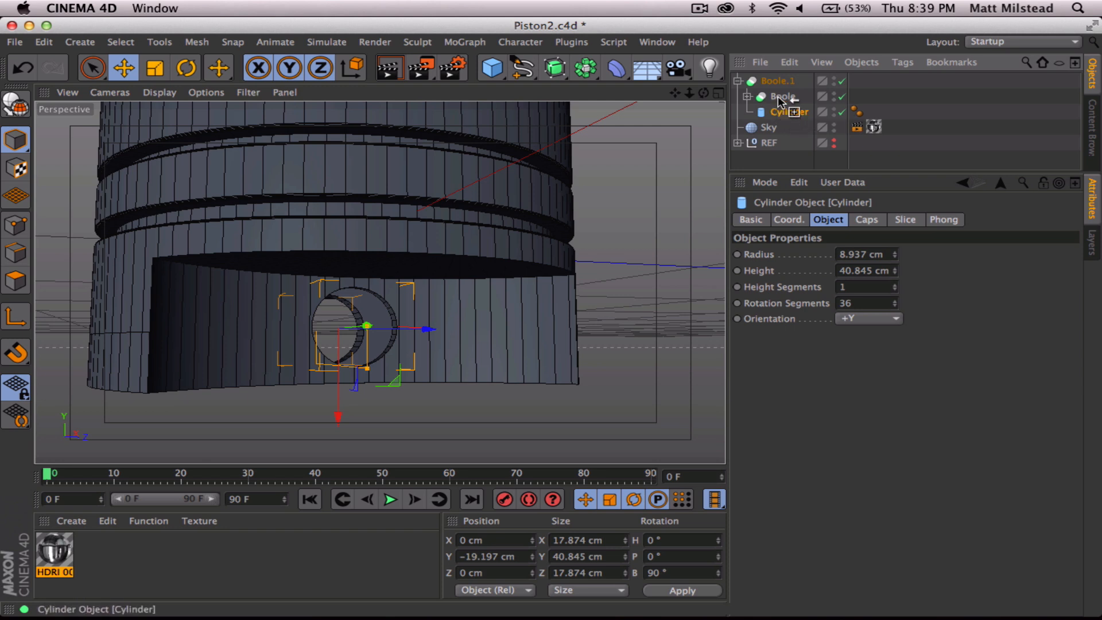
{"action": "left_click_drag", "start_coordinate": [775, 80], "coordinate": [774, 80]}
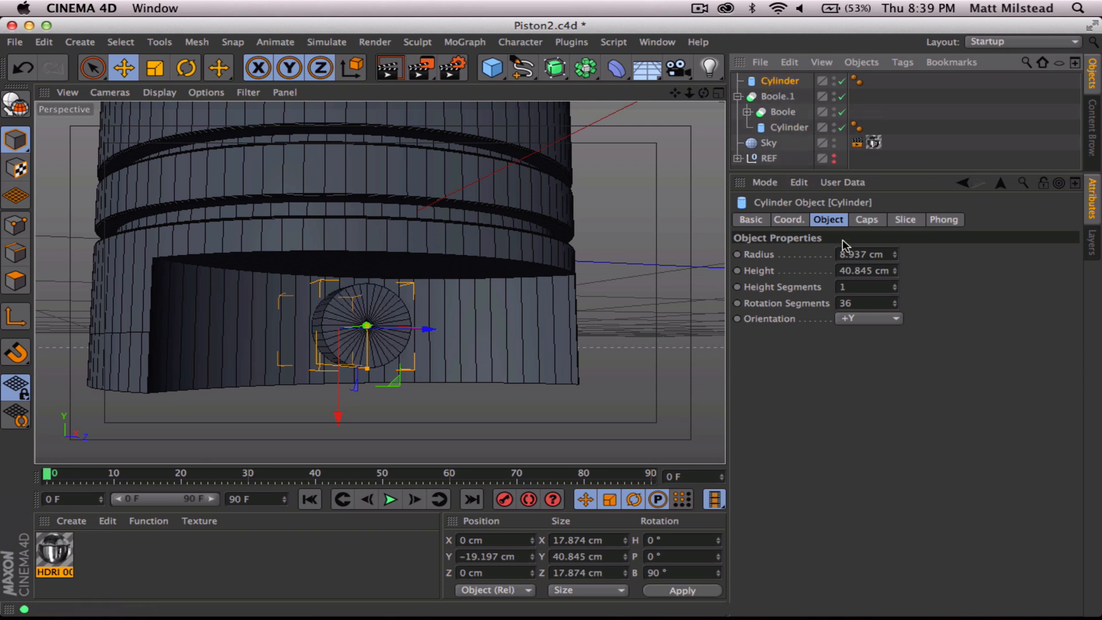
{"action": "left_click_drag", "start_coordinate": [295, 364], "coordinate": [505, 359], "text": "alt"}
{"action": "left_click", "coordinate": [871, 221]}
{"action": "left_click", "coordinate": [797, 253]}
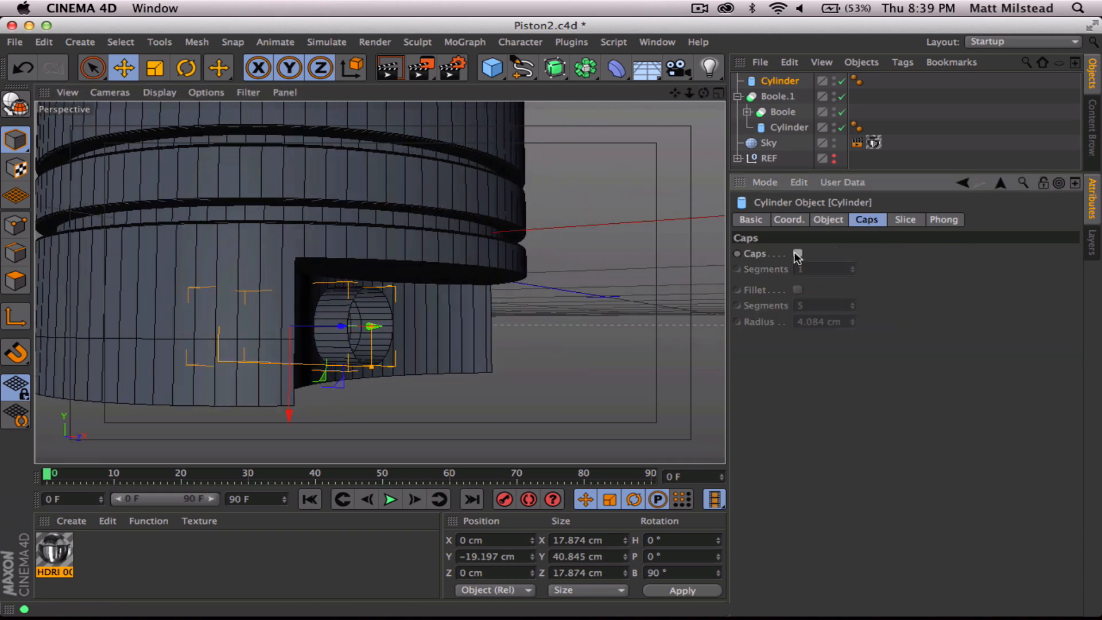
{"action": "left_click_drag", "start_coordinate": [375, 348], "coordinate": [229, 365], "text": "alt"}
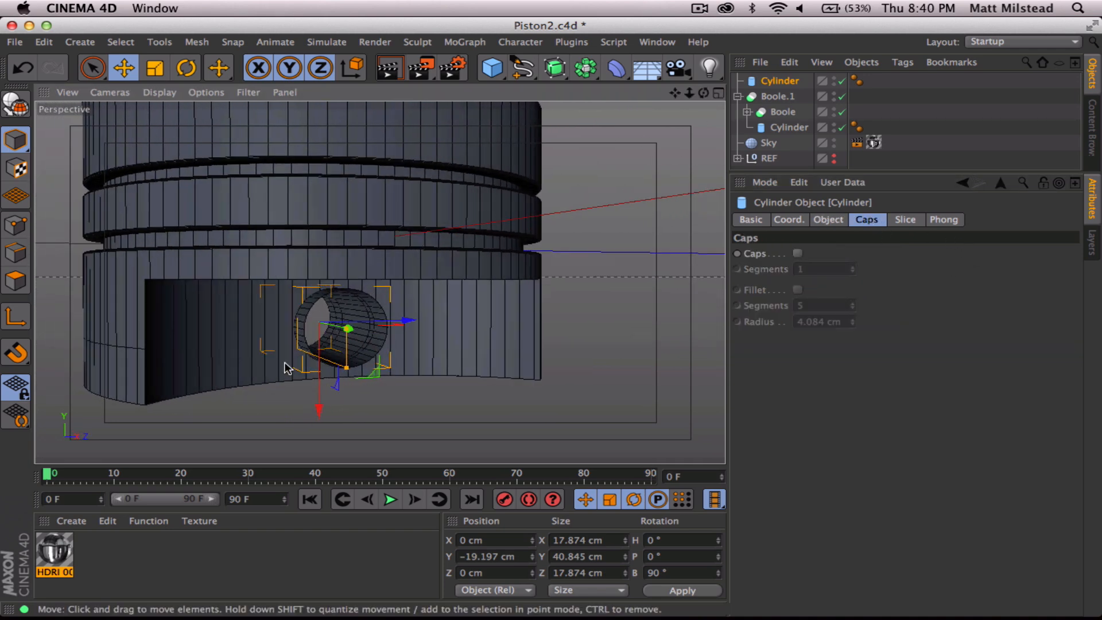
Shorten the uncapped cylinder copy to about 27.1 cm in length and collapse the outer Boole's hierarchy
{"action": "scroll", "coordinate": [344, 353], "scroll_direction": "up", "scroll_amount": 6}
{"action": "left_click_drag", "start_coordinate": [363, 411], "coordinate": [351, 410]}
{"action": "key", "text": "super+z"}
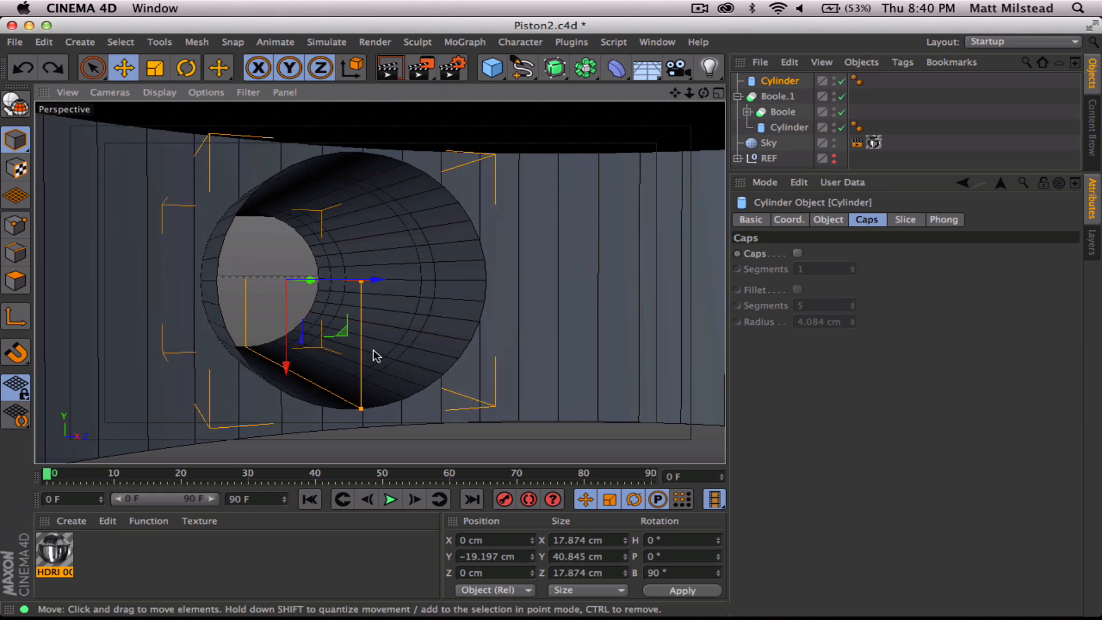
{"action": "left_click_drag", "start_coordinate": [373, 349], "coordinate": [330, 327], "text": "alt"}
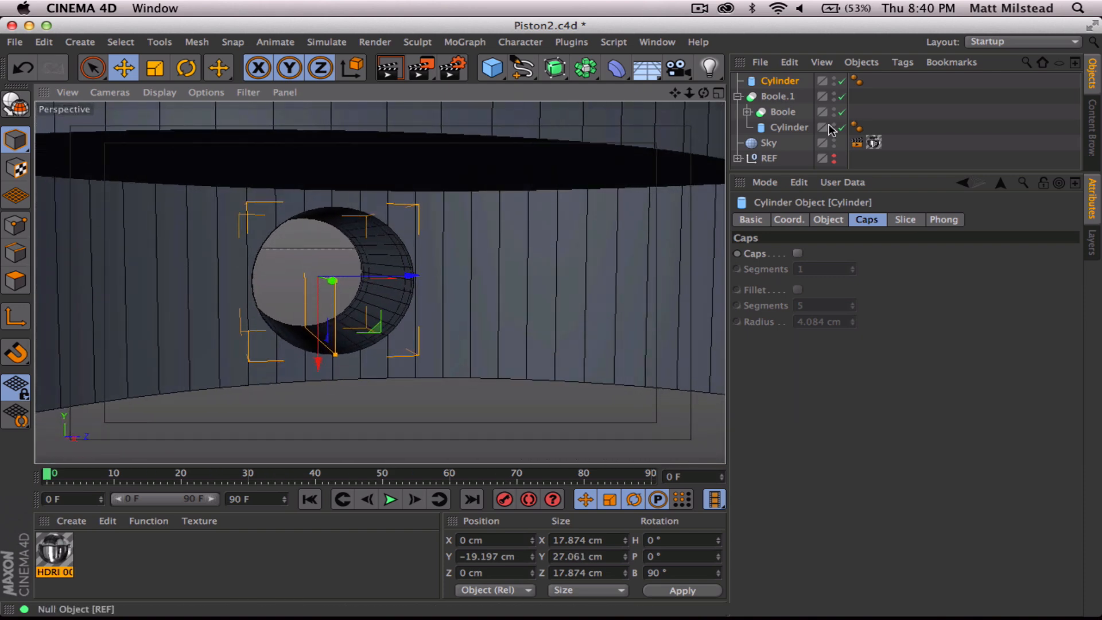
{"action": "left_click", "coordinate": [739, 96]}
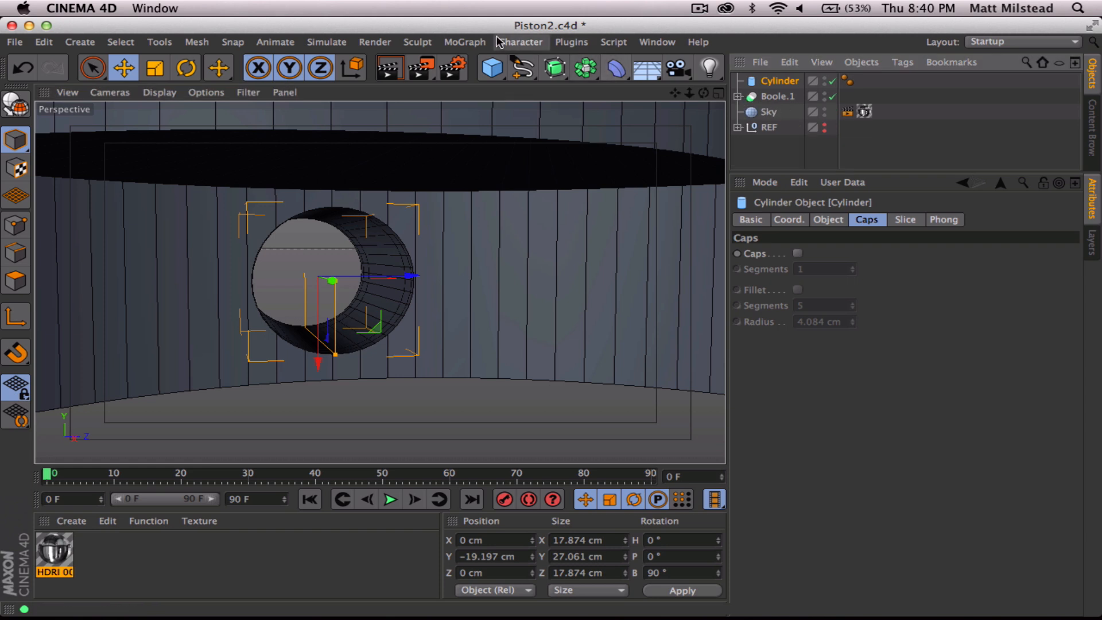
Try an Explosion FX deformer with 0 % time under the uncapped cylinder, and delete the deformer
{"action": "left_click_drag", "start_coordinate": [616, 68], "coordinate": [391, 148]}
{"action": "left_click_drag", "start_coordinate": [812, 79], "coordinate": [783, 95]}
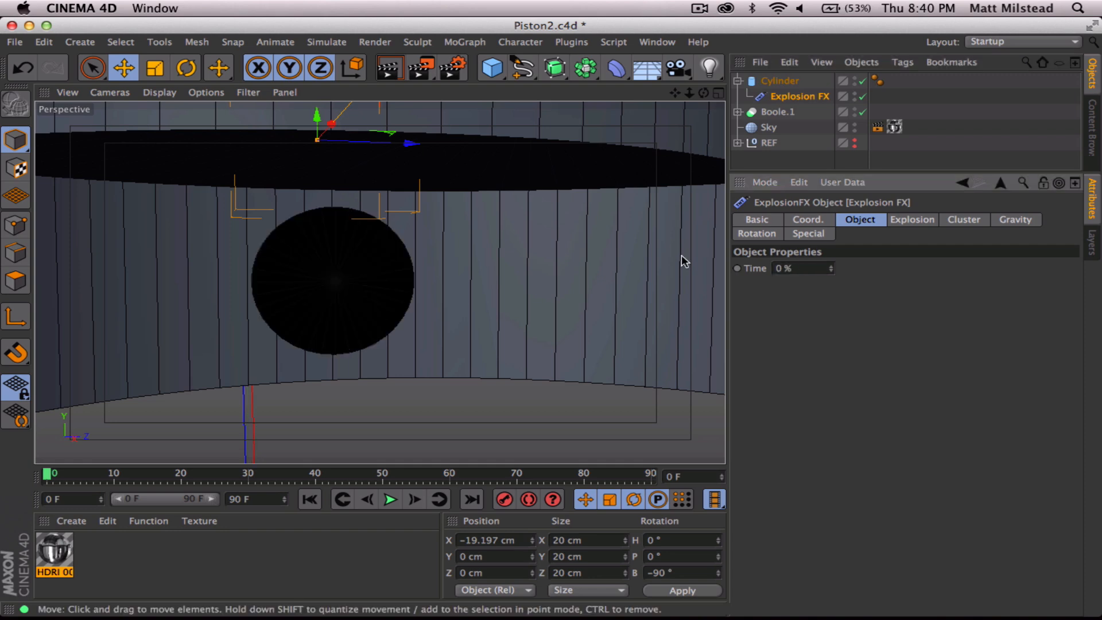
{"action": "left_click", "coordinate": [775, 111]}
{"action": "left_click", "coordinate": [798, 96]}
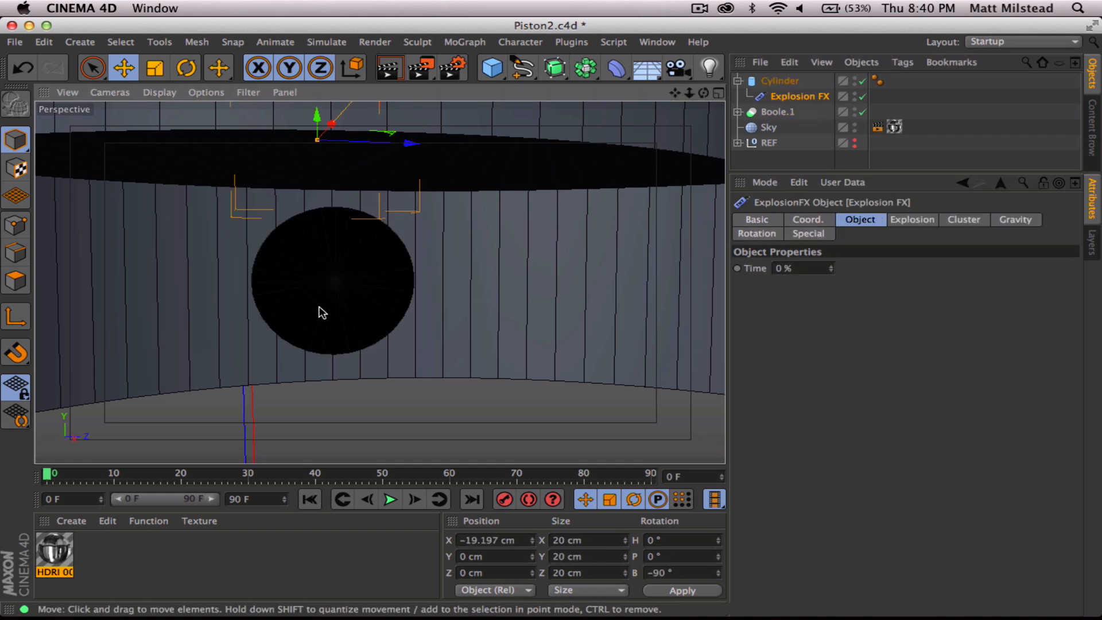
{"action": "left_click_drag", "start_coordinate": [320, 312], "coordinate": [356, 304], "text": "alt"}
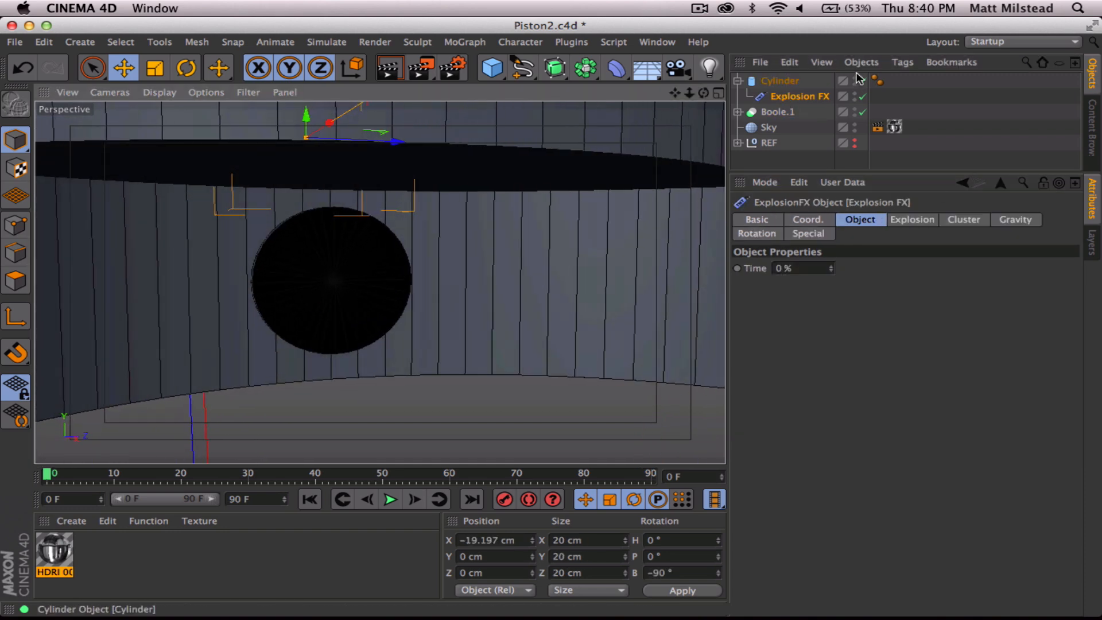
{"action": "left_click", "coordinate": [775, 81]}
{"action": "left_click", "coordinate": [791, 98]}
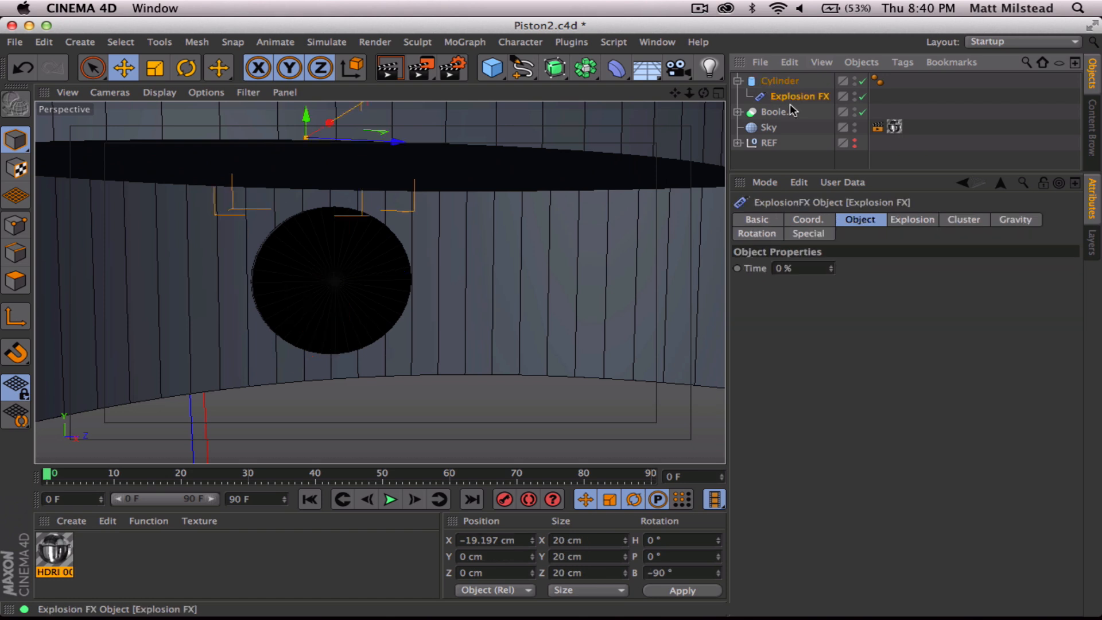
{"action": "key", "text": "Delete"}
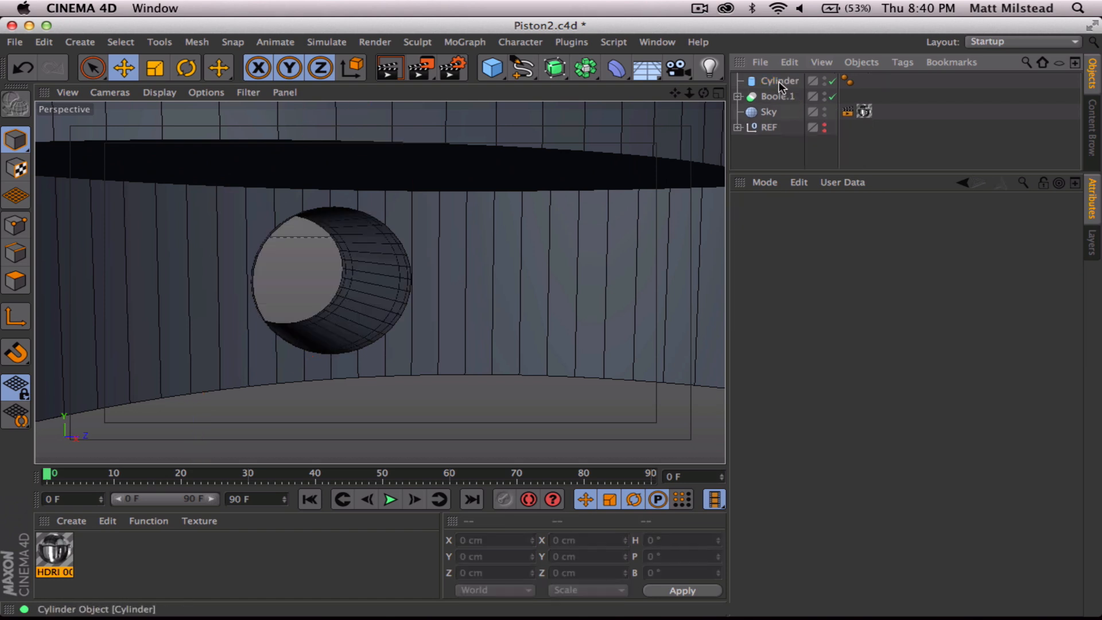
Try Explosion FX at 0 % time on an editable conversion of the cylinder, and revert to the parametric cylinder
{"action": "left_click", "coordinate": [779, 81]}
{"action": "key", "text": "c"}
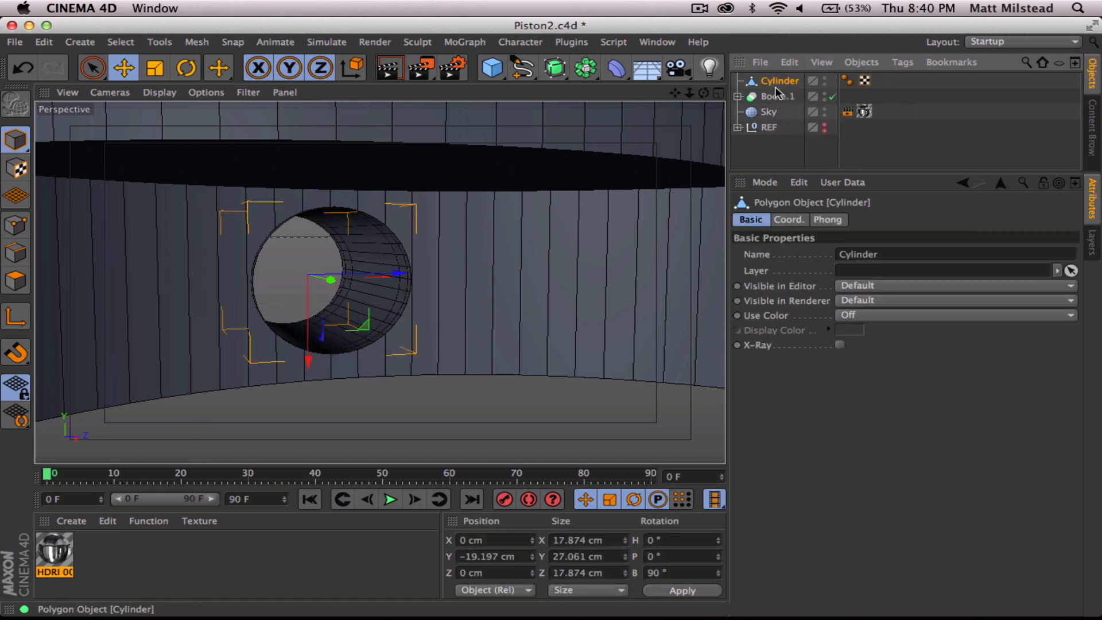
{"action": "left_click_drag", "start_coordinate": [616, 68], "coordinate": [396, 144]}
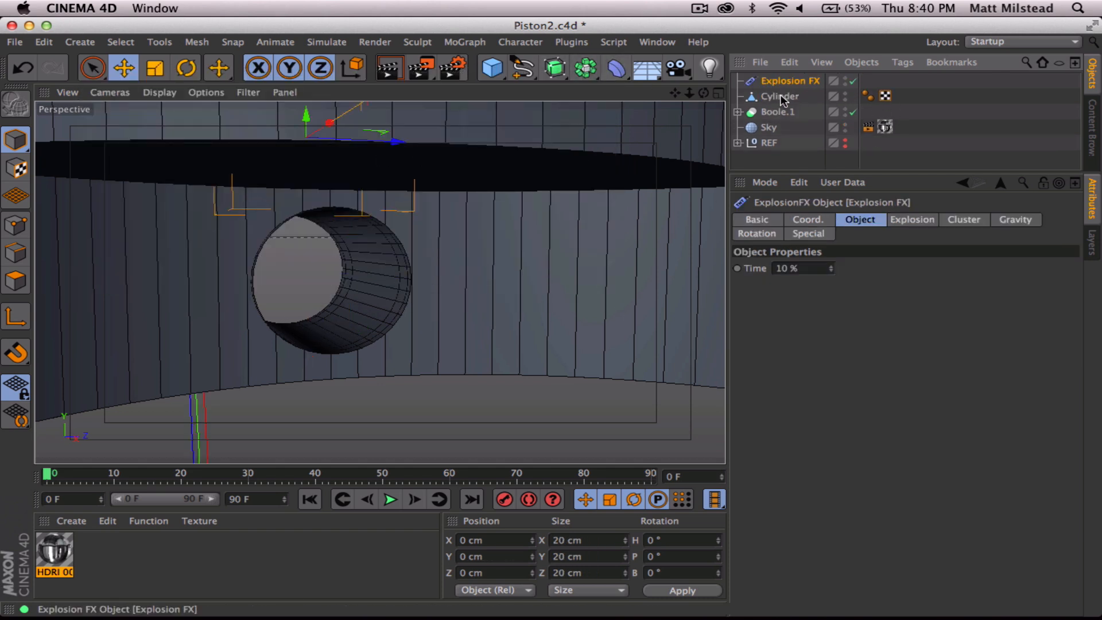
{"action": "left_click_drag", "start_coordinate": [781, 96], "coordinate": [781, 97]}
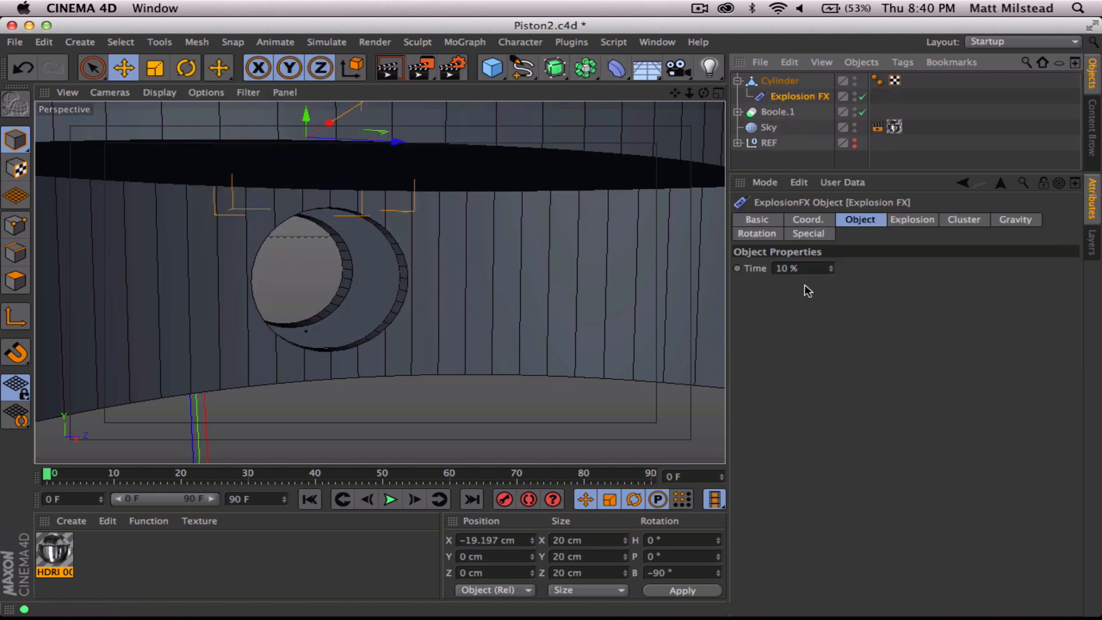
{"action": "double_click", "coordinate": [792, 268]}
{"action": "type", "text": "0"}
{"action": "key", "text": "Return"}
{"action": "left_click_drag", "start_coordinate": [283, 324], "coordinate": [182, 271], "text": "alt"}
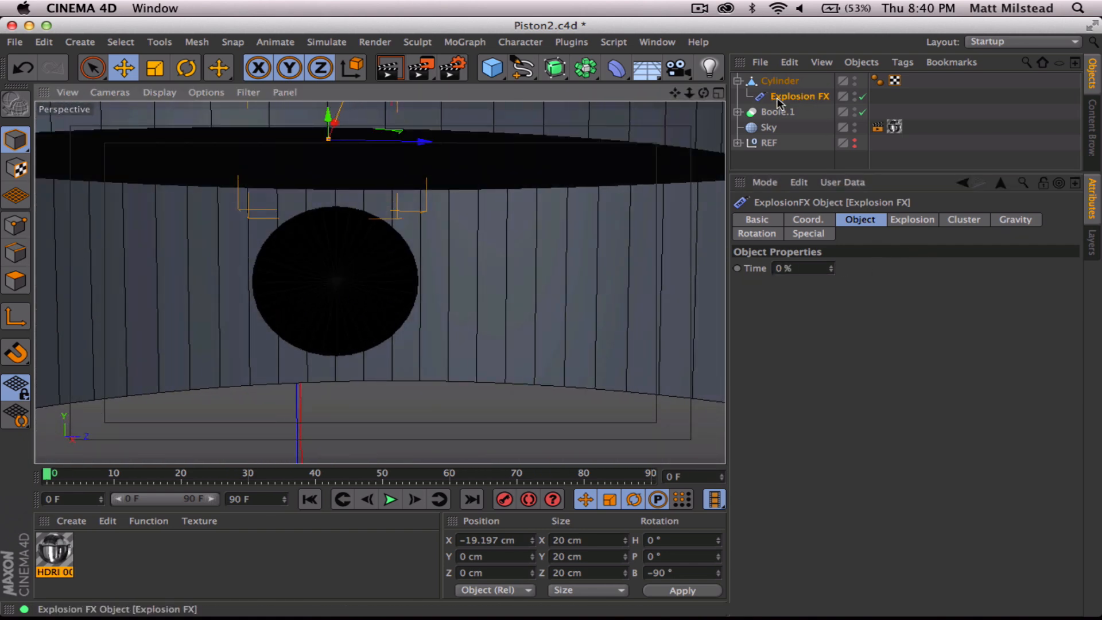
{"action": "key", "text": "Delete"}
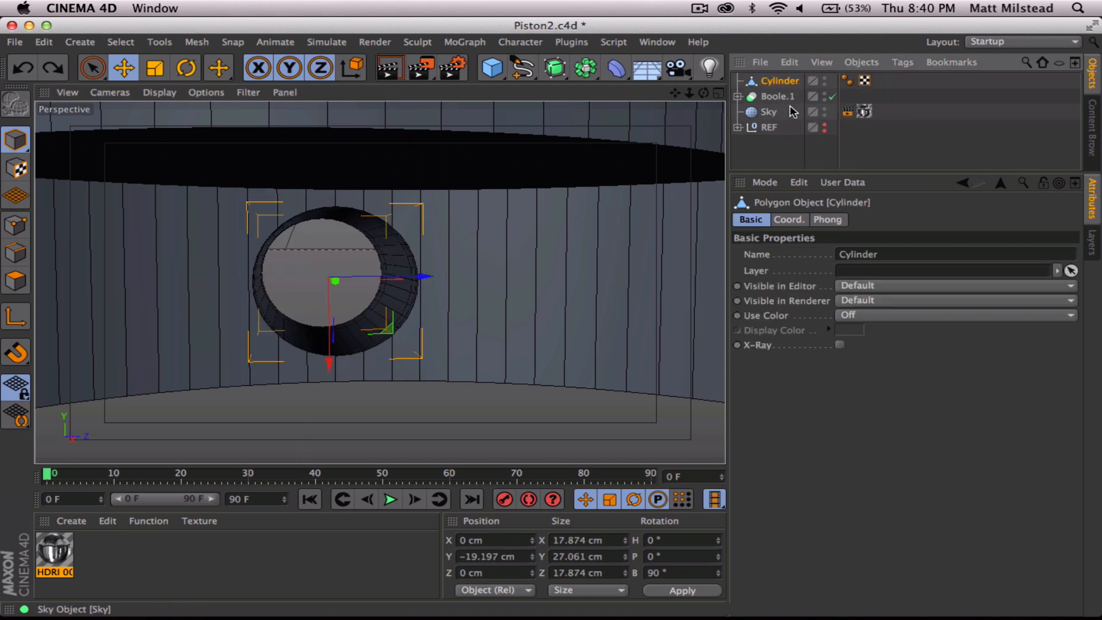
{"action": "key", "text": "super+z"}
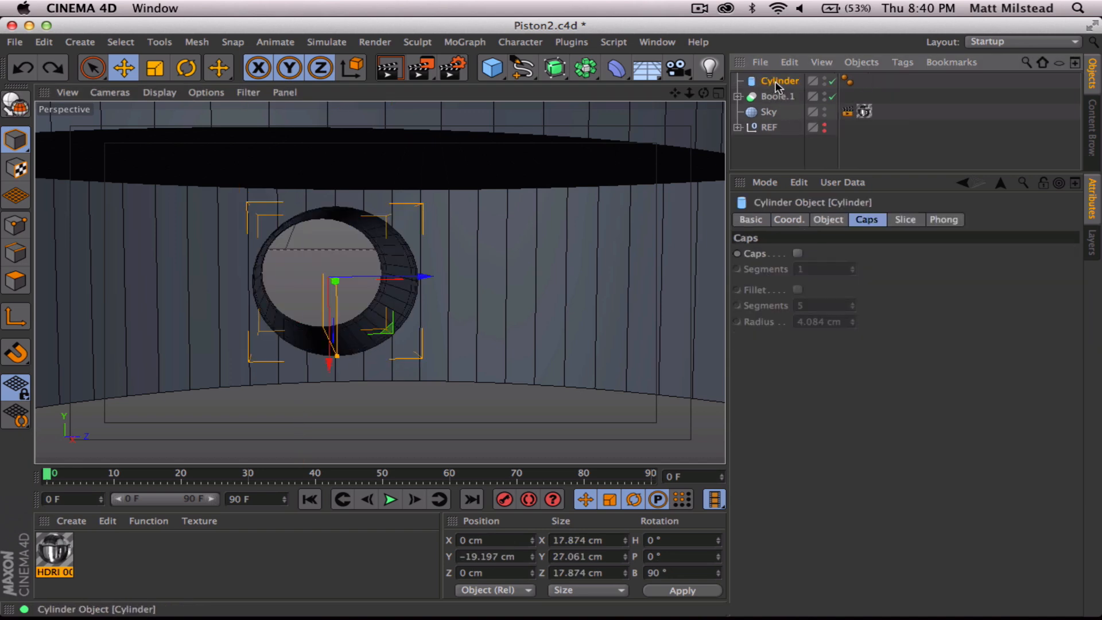
Add a Tube primitive to the scene for the pin hole's wall
{"action": "left_click_drag", "start_coordinate": [394, 283], "coordinate": [356, 293], "text": "alt"}
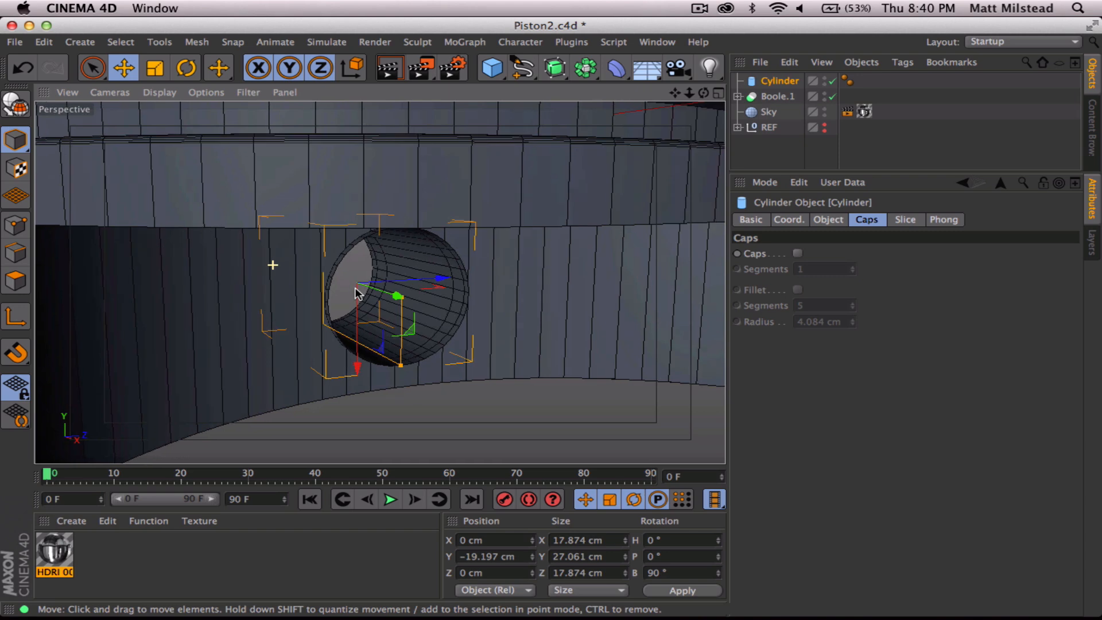
{"action": "right_click_drag", "start_coordinate": [399, 309], "coordinate": [371, 309], "text": "alt"}
{"action": "left_click_drag", "start_coordinate": [372, 310], "coordinate": [347, 311], "text": "alt"}
{"action": "right_click_drag", "start_coordinate": [363, 313], "coordinate": [415, 309], "text": "alt"}
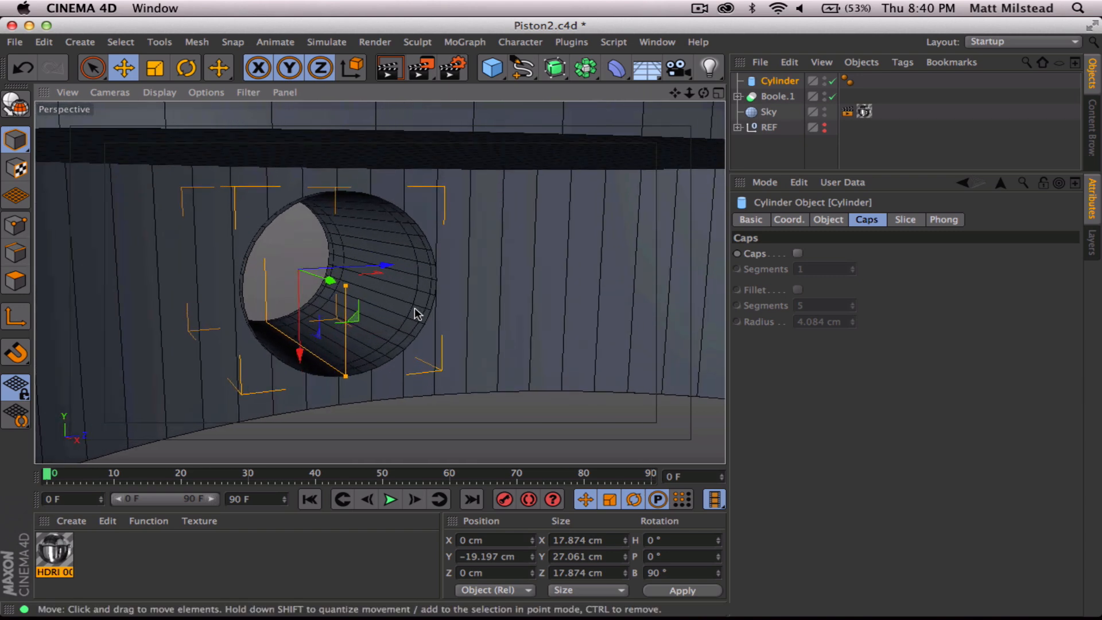
{"action": "left_click_drag", "start_coordinate": [415, 308], "coordinate": [413, 318], "text": "alt"}
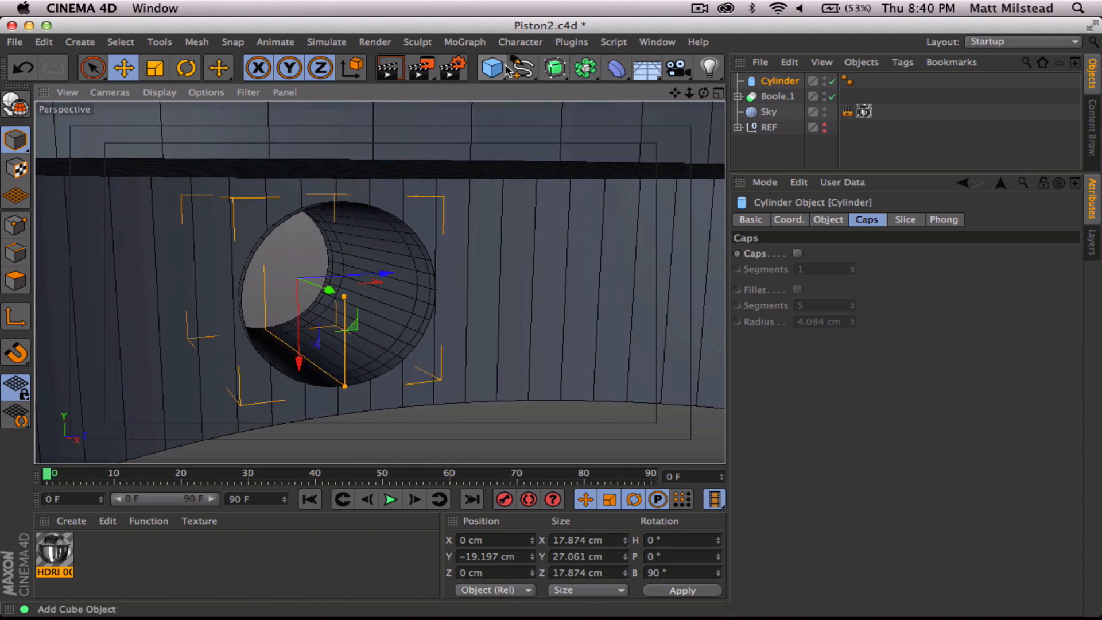
{"action": "left_click_drag", "start_coordinate": [492, 68], "coordinate": [850, 142]}
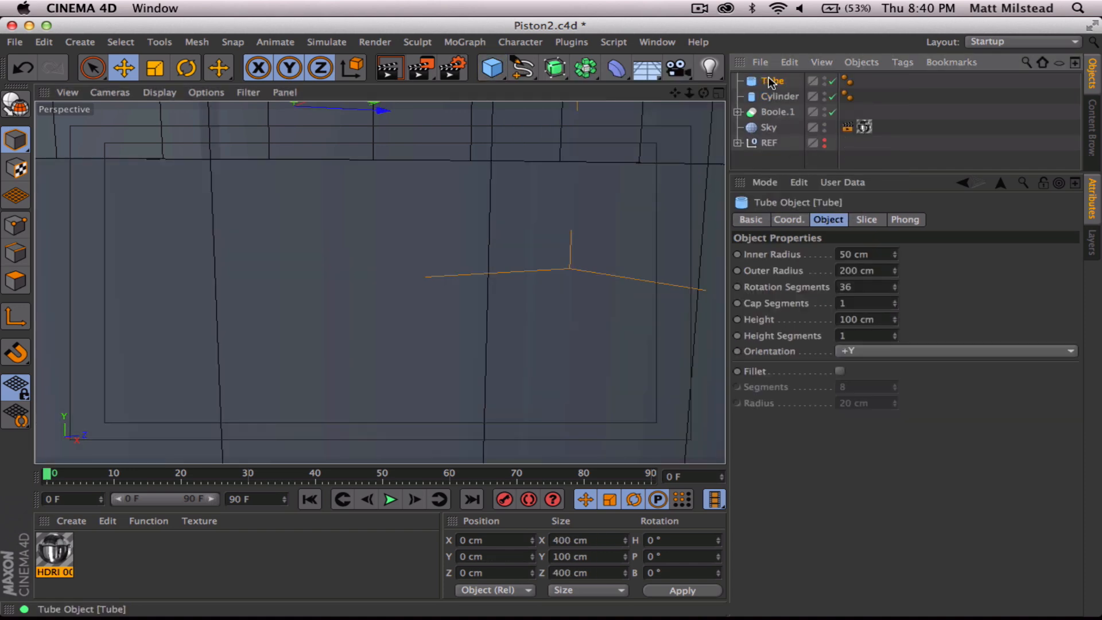
Scale the tube down uniformly to about 36.1 cm in diameter and 9 cm in height
{"action": "key", "text": "t"}
{"action": "key", "text": "y"}
{"action": "left_click_drag", "start_coordinate": [460, 226], "coordinate": [18, 287]}
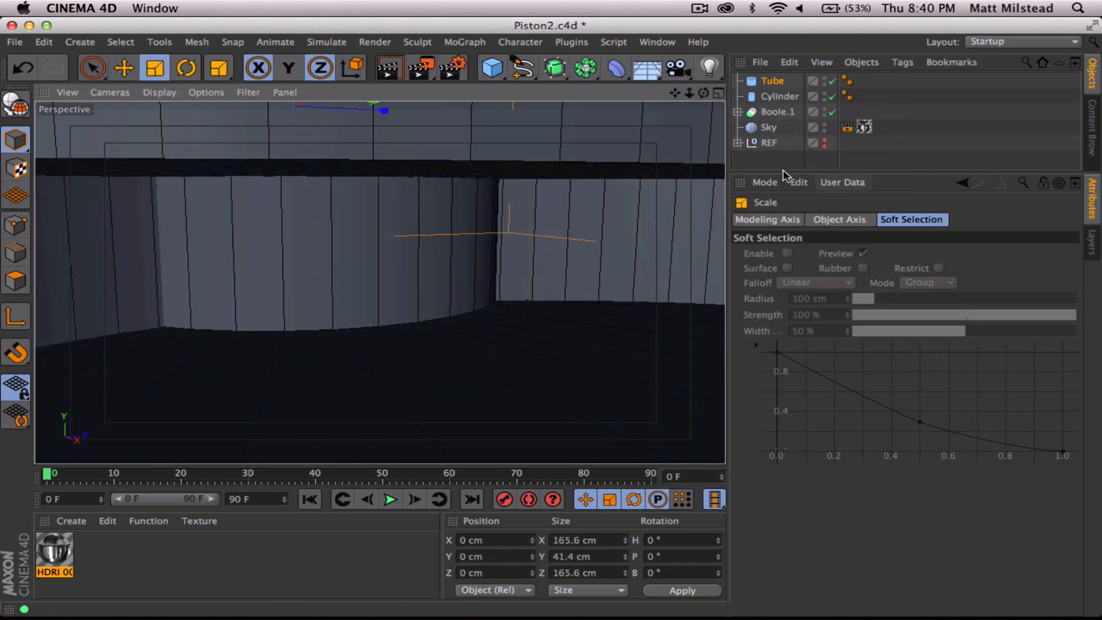
{"action": "left_click_drag", "start_coordinate": [597, 187], "coordinate": [178, 241]}
{"action": "left_click_drag", "start_coordinate": [308, 188], "coordinate": [7, 253]}
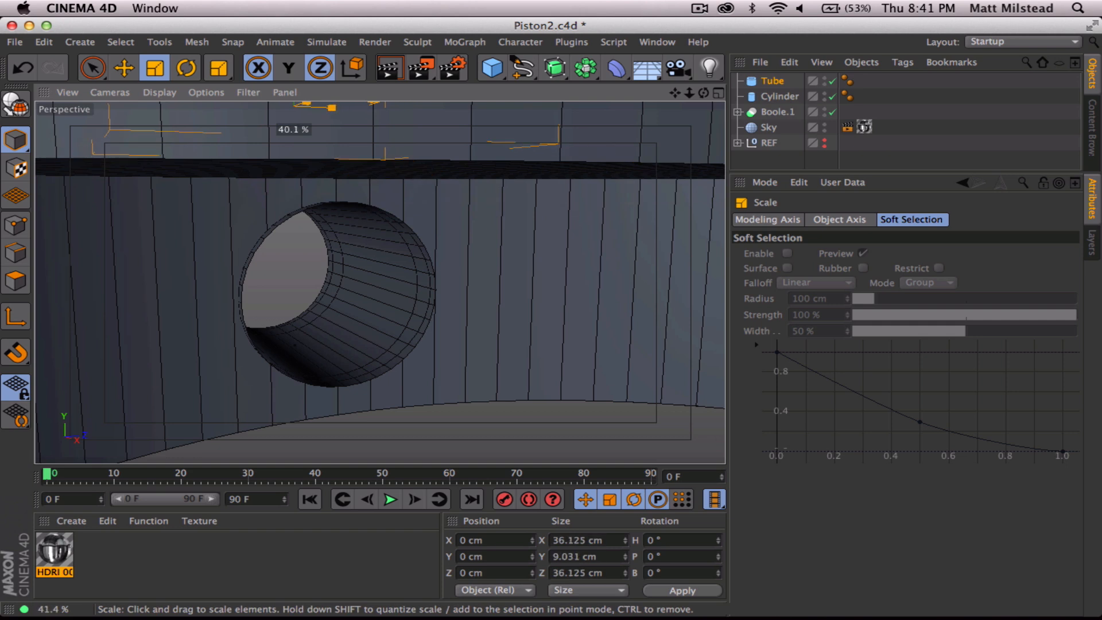
{"action": "key", "text": "e"}
{"action": "right_click_drag", "start_coordinate": [326, 136], "coordinate": [322, 213], "text": "alt"}
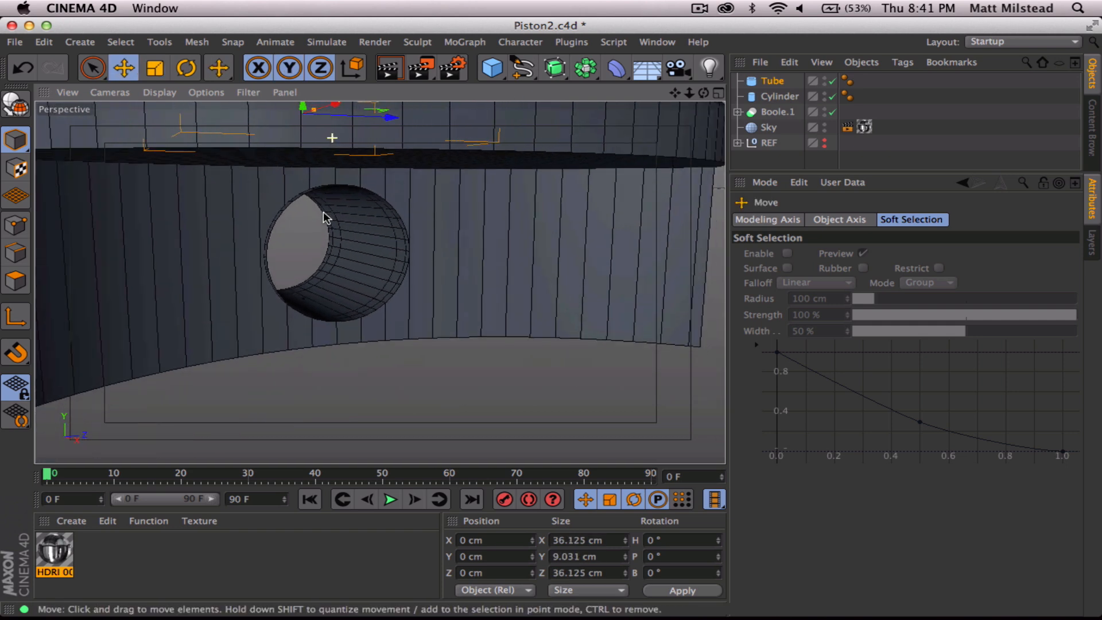
Move the tube down to the pin hole and rotate it to a 90° bank so it lies horizontally
{"action": "left_click_drag", "start_coordinate": [304, 109], "coordinate": [316, 317]}
{"action": "key", "text": "r"}
{"action": "left_click", "coordinate": [772, 83]}
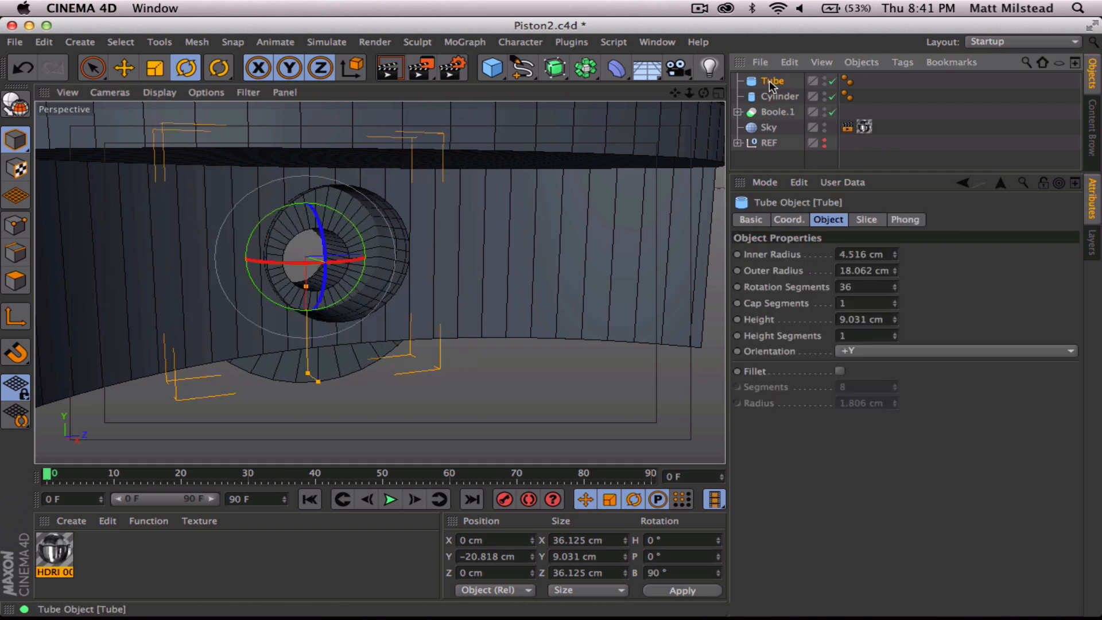
Use the Transfer command to match the tube's placement to the cylinder in the pin hole
{"action": "key", "text": "shift+c"}
{"action": "type", "text": "t"}
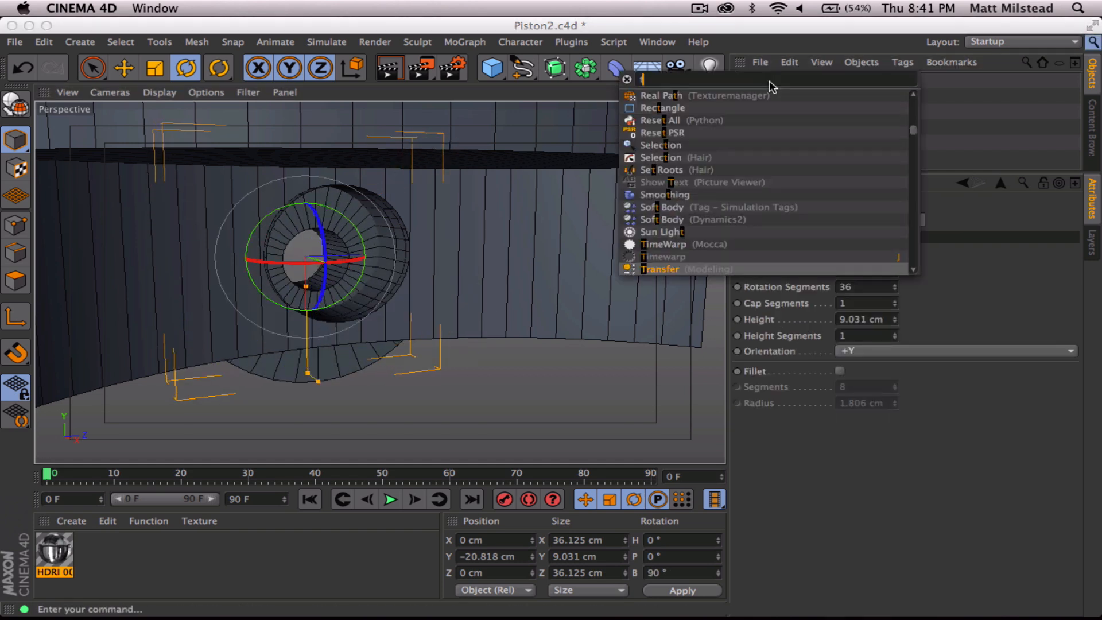
{"action": "type", "text": "ransfer"}
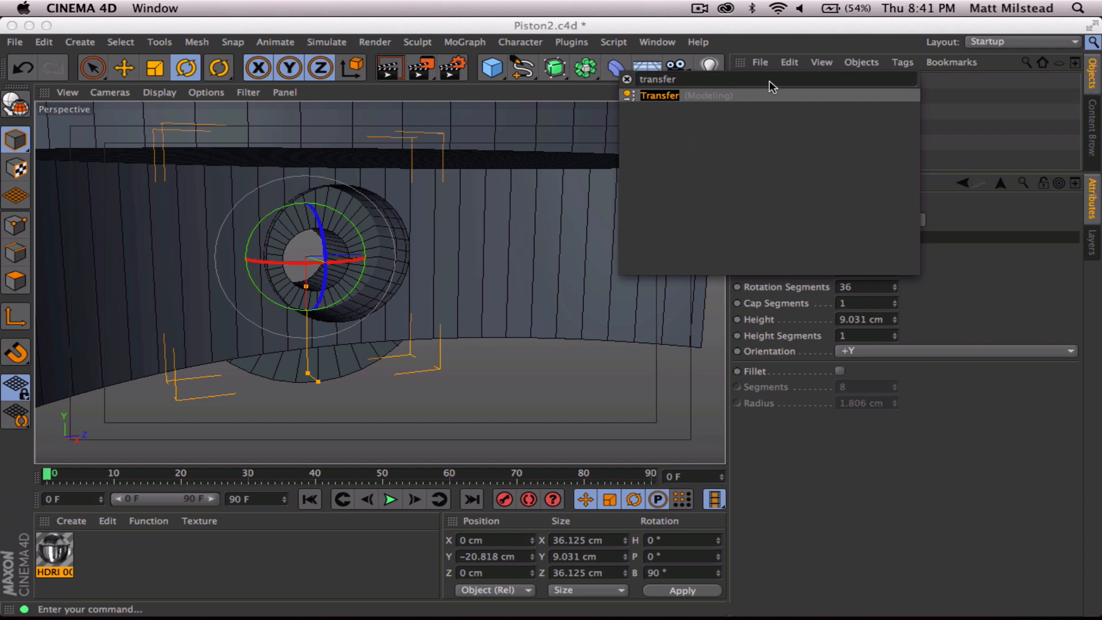
{"action": "left_click", "coordinate": [659, 96]}
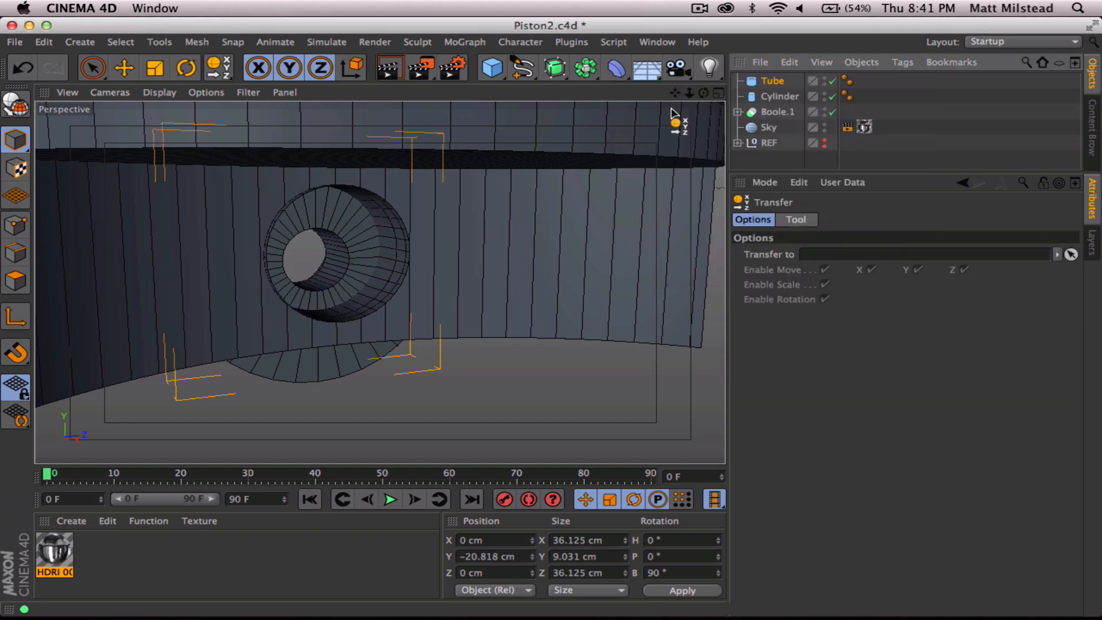
{"action": "left_click", "coordinate": [380, 298]}
{"action": "left_click_drag", "start_coordinate": [389, 242], "coordinate": [339, 241], "text": "alt"}
Set the tube's inner radius to 6.062 cm and outer radius to 9.062 cm, and delete the uncapped cylinder
{"action": "left_click", "coordinate": [771, 85]}
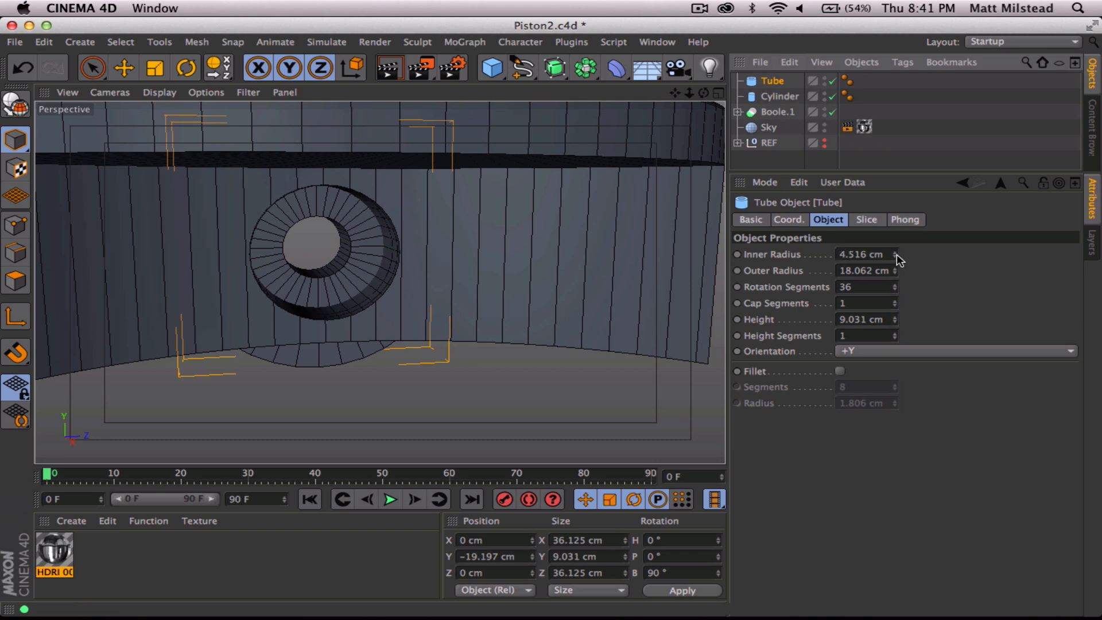
{"action": "left_click_drag", "start_coordinate": [895, 255], "coordinate": [895, 296]}
{"action": "left_click", "coordinate": [776, 97]}
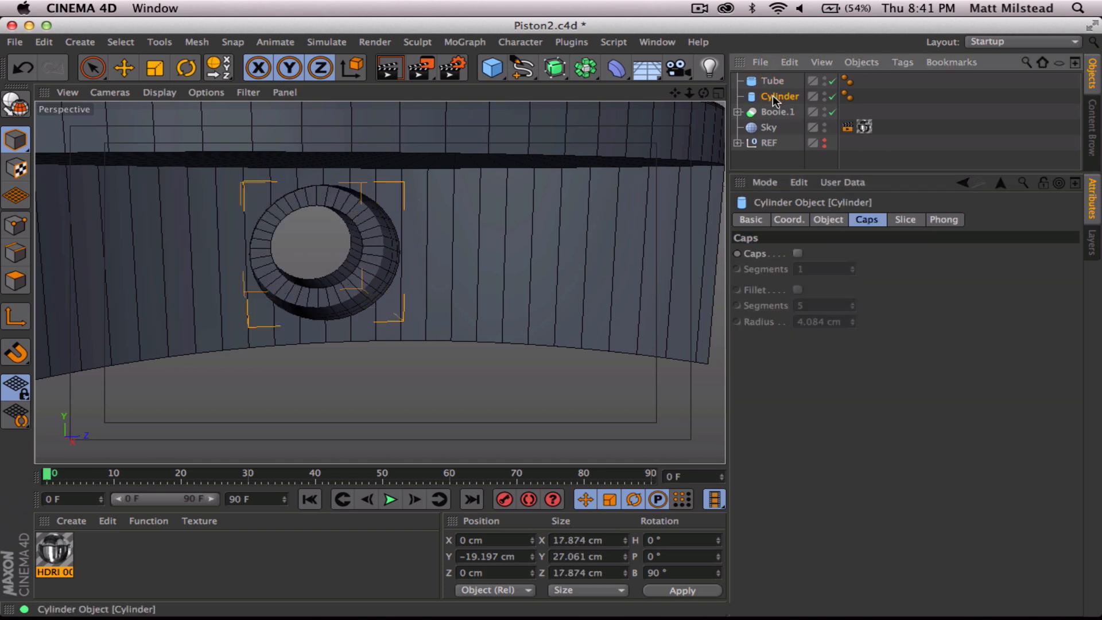
{"action": "key", "text": "BackSpace"}
Try 100 rotation segments on the tube and set them back to 36
{"action": "left_click", "coordinate": [771, 82]}
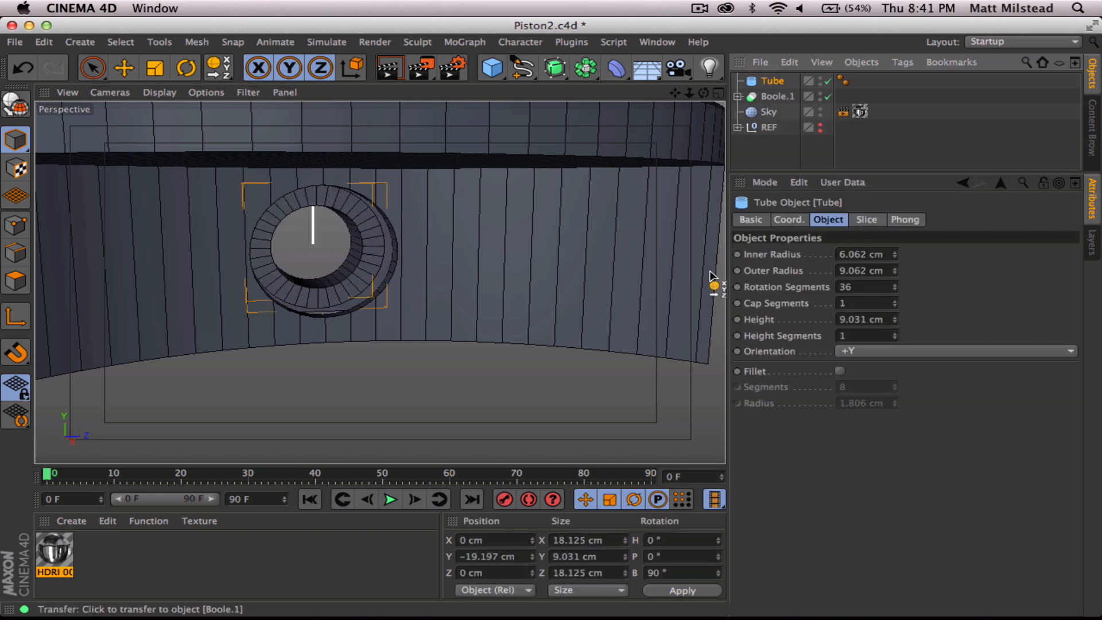
{"action": "double_click", "coordinate": [882, 287]}
{"action": "type", "text": "100"}
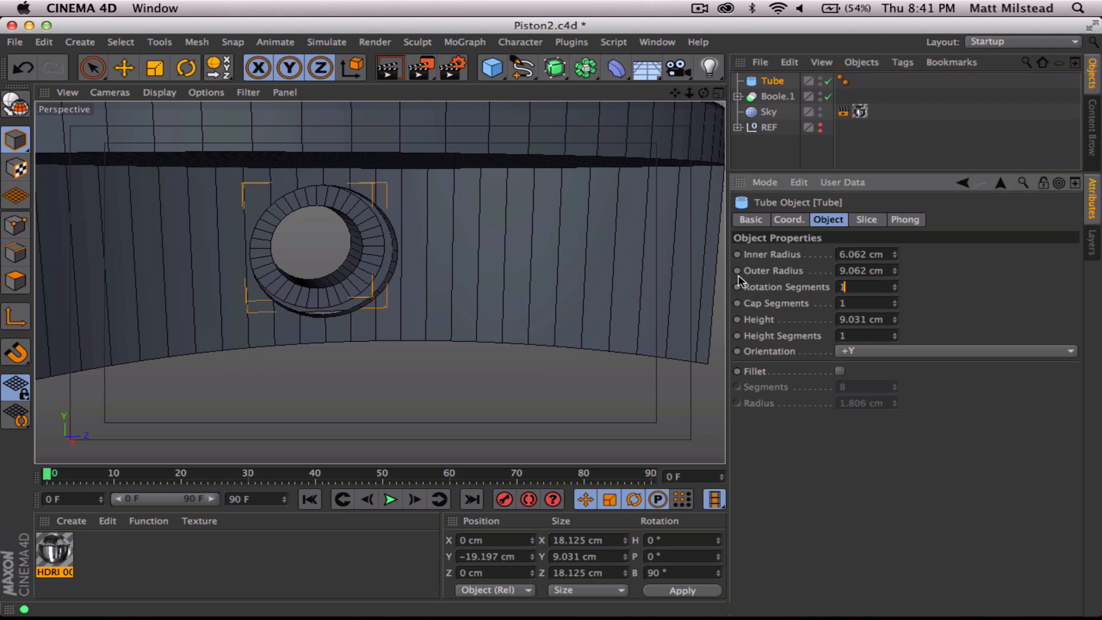
{"action": "key", "text": "Return"}
{"action": "left_click", "coordinate": [870, 288]}
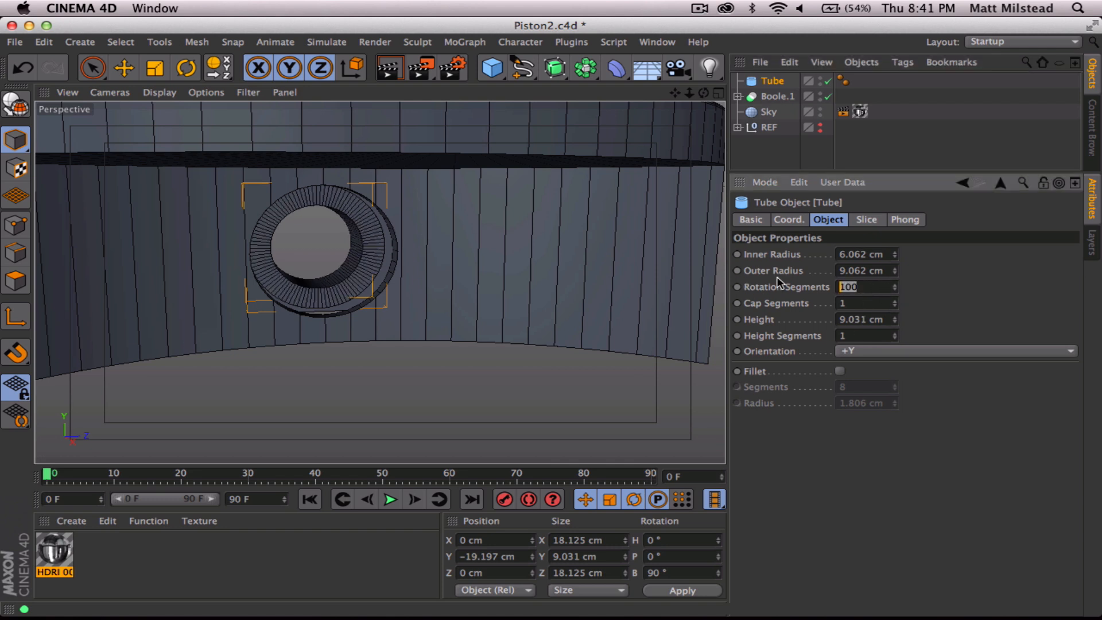
{"action": "type", "text": "36"}
{"action": "key", "text": "Return"}
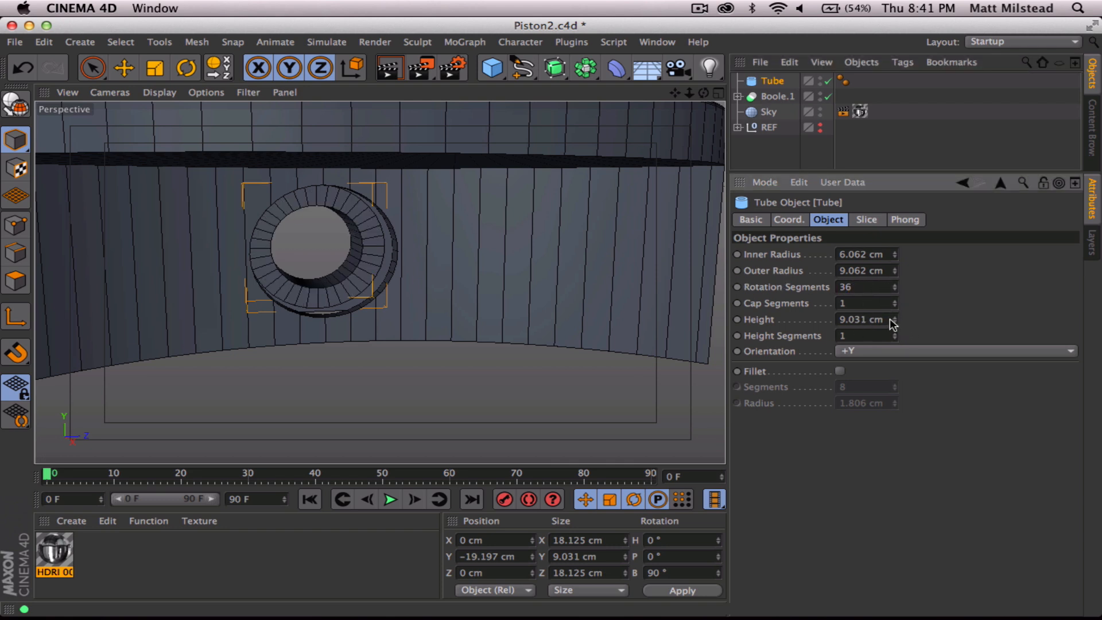
Lengthen the tube to a height of 31.031 cm so it runs through the pin hole's walls
{"action": "left_click_drag", "start_coordinate": [895, 320], "coordinate": [894, 309]}
{"action": "left_click_drag", "start_coordinate": [522, 296], "coordinate": [165, 251], "text": "alt"}
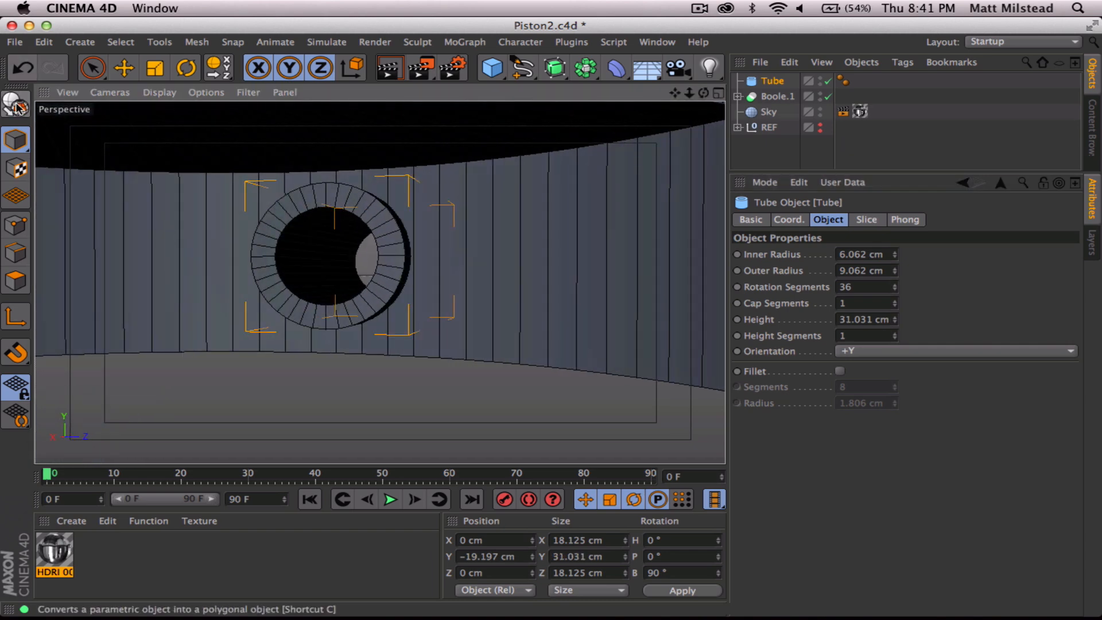
{"action": "left_click_drag", "start_coordinate": [399, 307], "coordinate": [580, 321], "text": "alt"}
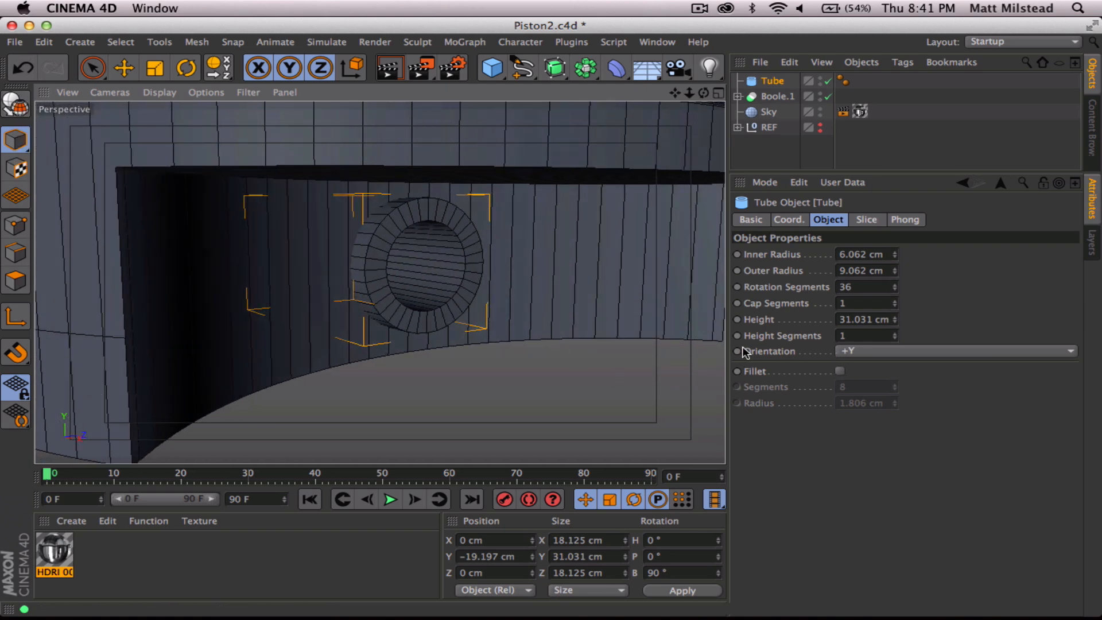
Enable the tube's fillet to round its end rims
{"action": "left_click", "coordinate": [841, 372]}
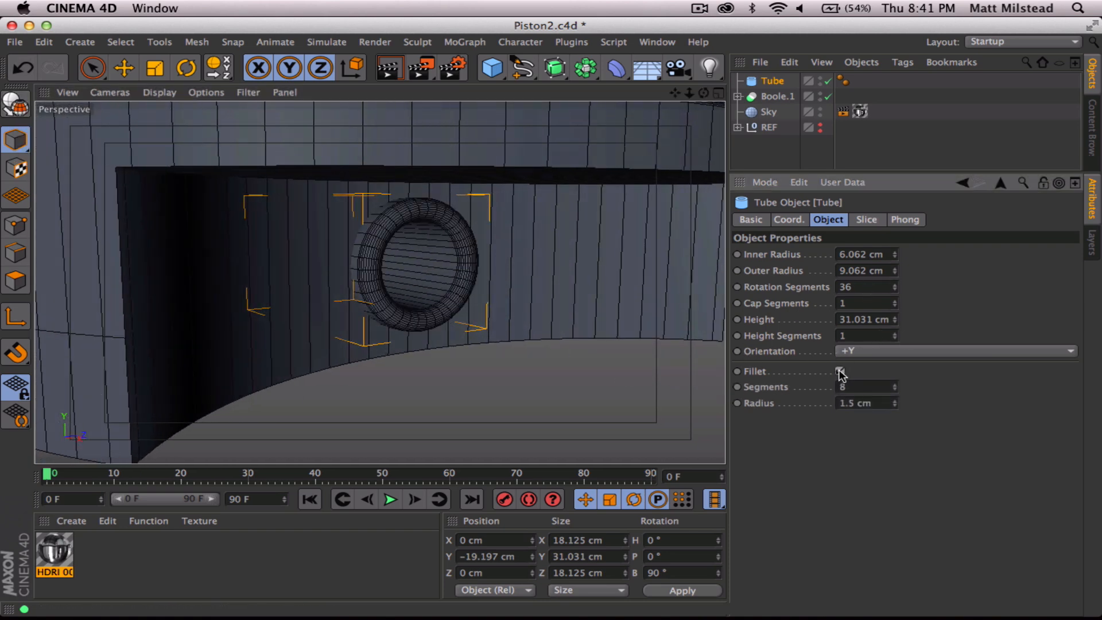
{"action": "left_click_drag", "start_coordinate": [348, 271], "coordinate": [402, 273], "text": "alt"}
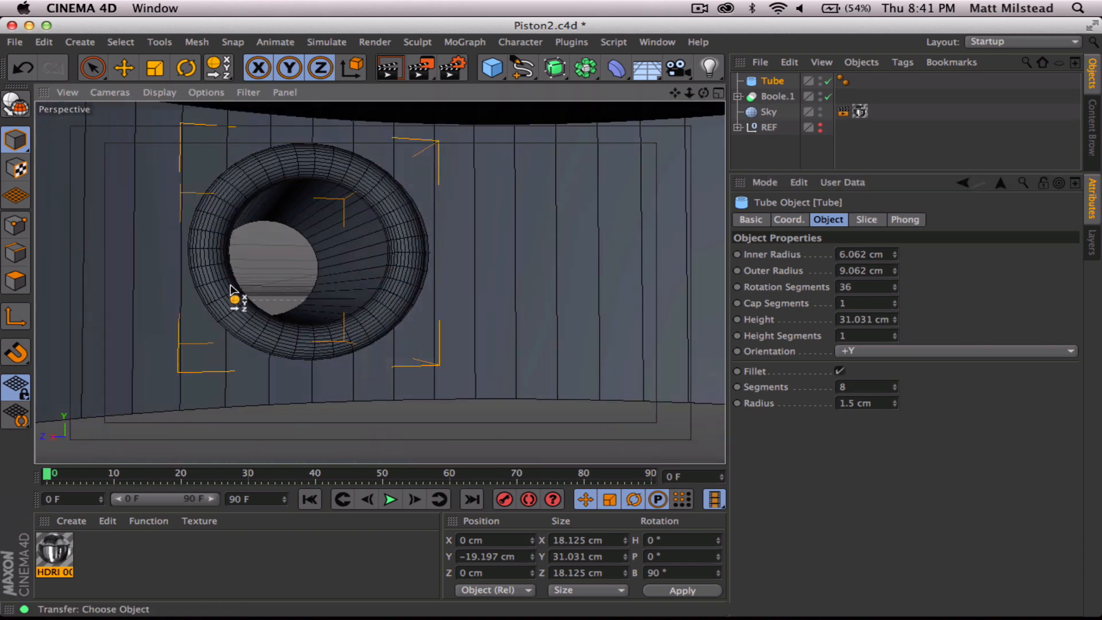
{"action": "right_click_drag", "start_coordinate": [327, 289], "coordinate": [199, 294], "text": "alt"}
{"action": "middle_click_drag", "start_coordinate": [366, 300], "coordinate": [276, 339], "text": "alt"}
{"action": "left_click_drag", "start_coordinate": [313, 337], "coordinate": [129, 340], "text": "alt"}
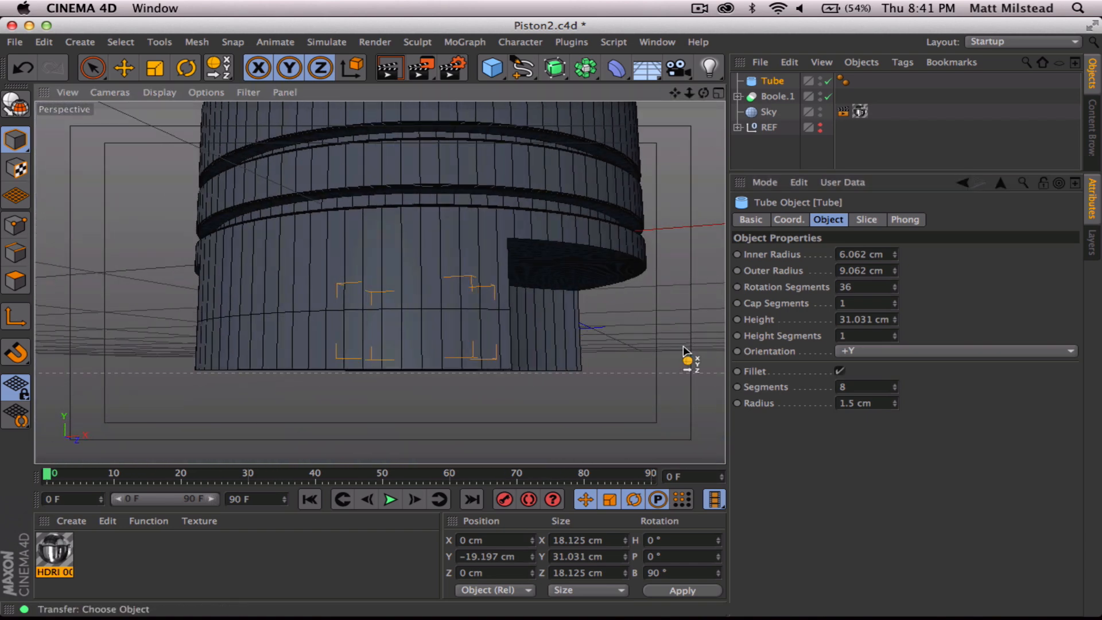
{"action": "left_click_drag", "start_coordinate": [521, 332], "coordinate": [324, 338], "text": "alt"}
{"action": "left_click_drag", "start_coordinate": [380, 283], "coordinate": [362, 321], "text": "alt"}
{"action": "right_click_drag", "start_coordinate": [413, 349], "coordinate": [532, 349], "text": "alt"}
{"action": "left_click_drag", "start_coordinate": [530, 352], "coordinate": [433, 366], "text": "alt"}
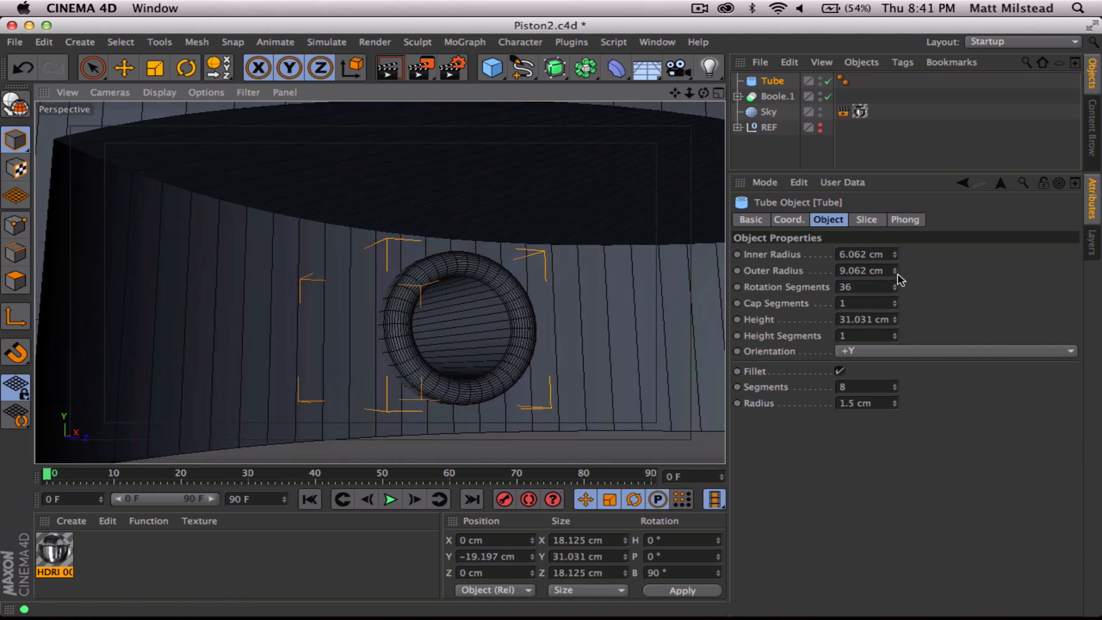
Adjust the tube's outer radius to 8.75 cm, trying 8.062 cm and 8.5 cm on the way
{"action": "left_click_drag", "start_coordinate": [897, 271], "coordinate": [890, 273]}
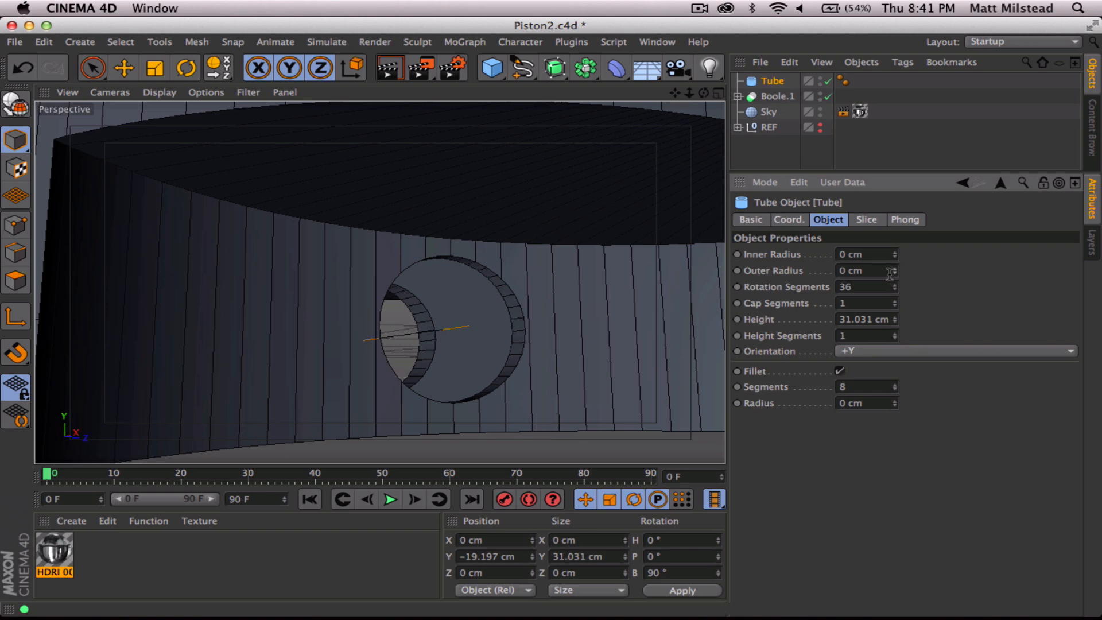
{"action": "key", "text": "super+z"}
{"action": "left_click", "coordinate": [894, 273]}
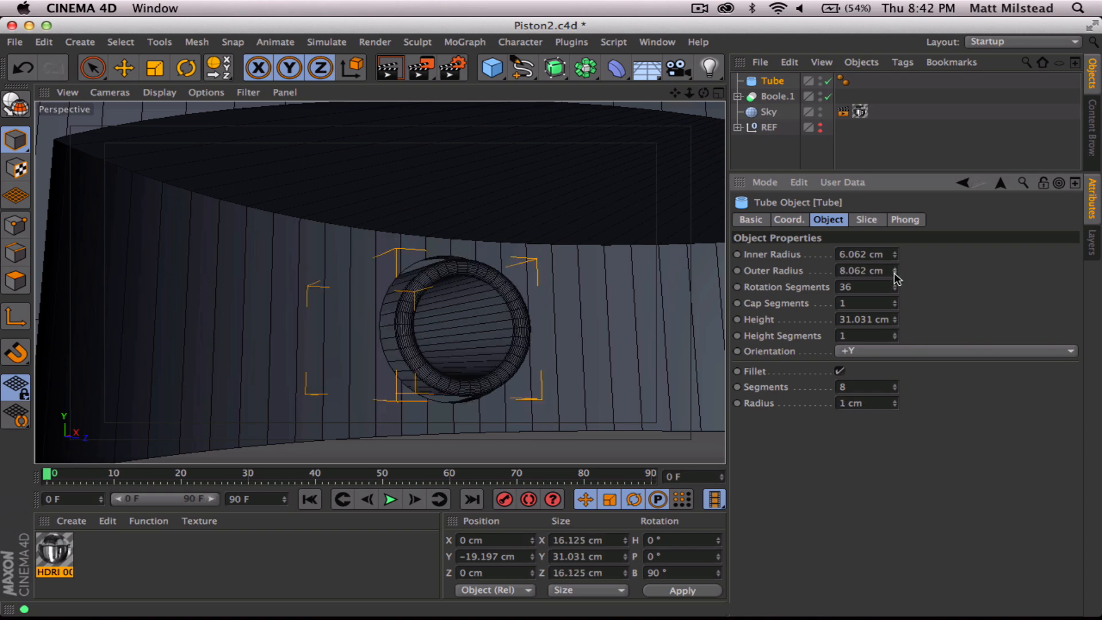
{"action": "left_click_drag", "start_coordinate": [884, 270], "coordinate": [791, 270]}
{"action": "type", "text": "8.5"}
{"action": "key", "text": "Return"}
{"action": "left_click_drag", "start_coordinate": [499, 298], "coordinate": [369, 328], "text": "alt"}
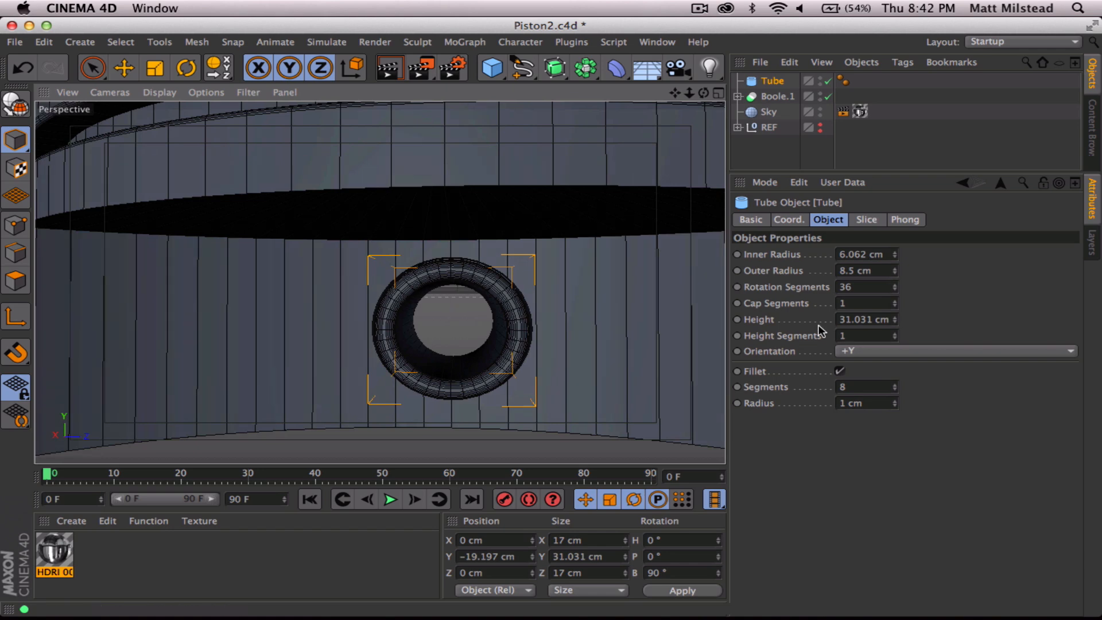
{"action": "double_click", "coordinate": [881, 272]}
{"action": "type", "text": "8.75"}
{"action": "key", "text": "Return"}
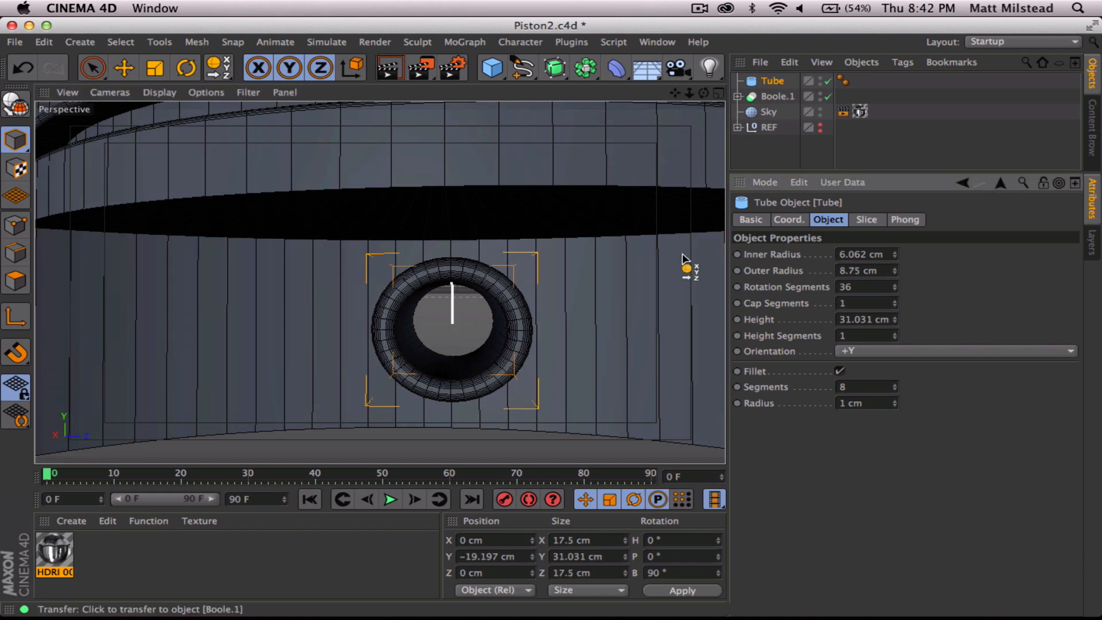
{"action": "left_click_drag", "start_coordinate": [499, 298], "coordinate": [631, 296], "text": "alt"}
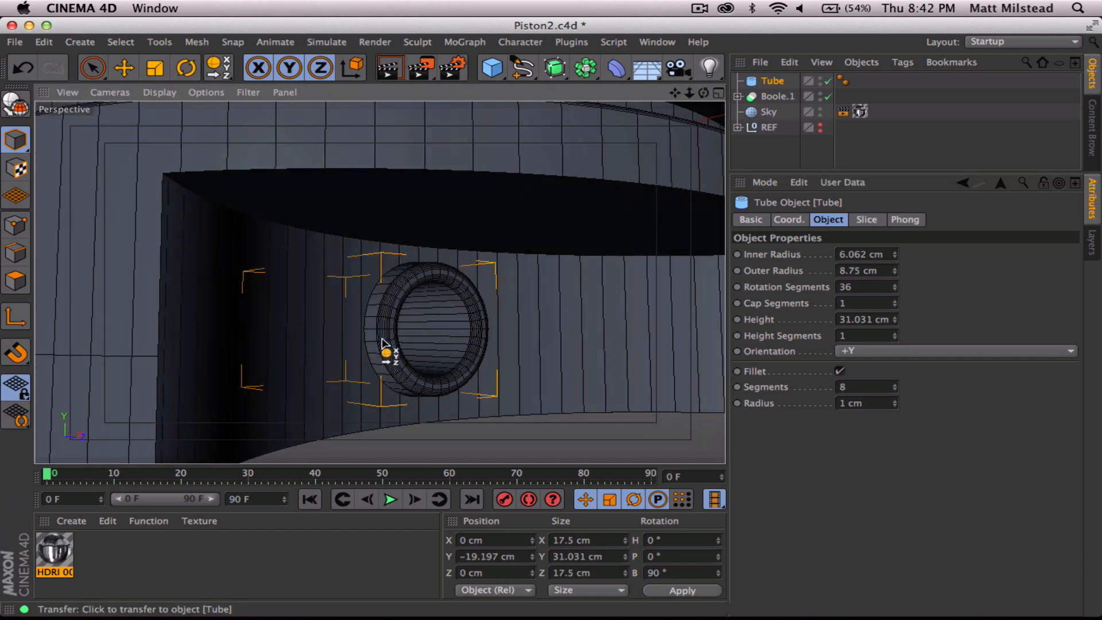
Group the tube and Boole.1 under a null named Head
{"action": "scroll", "coordinate": [382, 338], "scroll_direction": "down", "scroll_amount": 10}
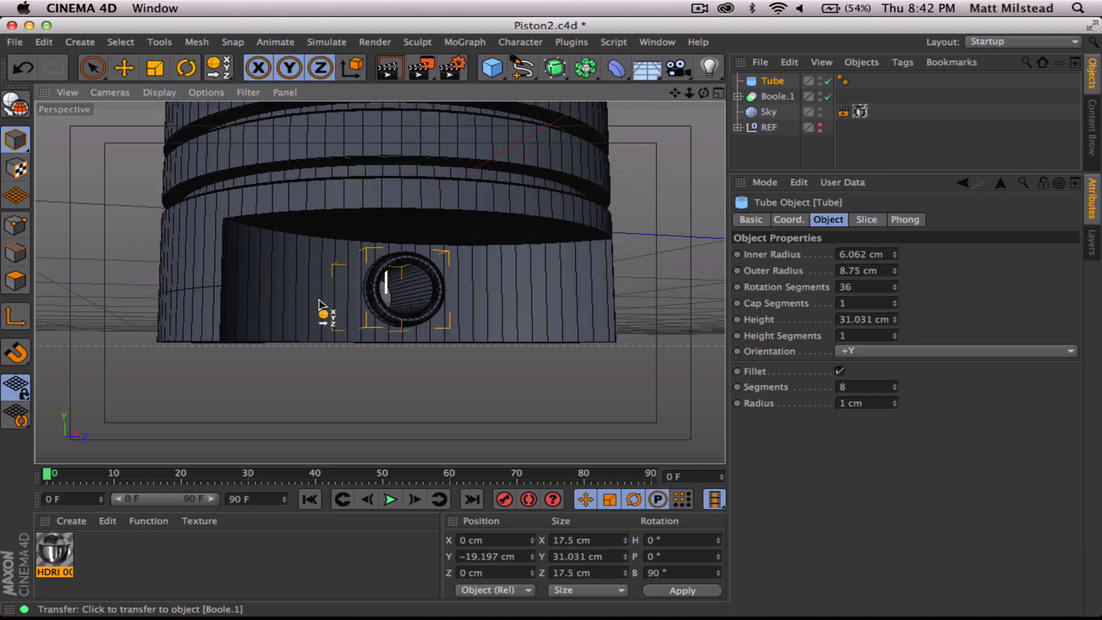
{"action": "left_click_drag", "start_coordinate": [320, 305], "coordinate": [369, 216], "text": "alt"}
{"action": "scroll", "coordinate": [229, 236], "scroll_direction": "down", "scroll_amount": 5}
{"action": "left_click_drag", "start_coordinate": [229, 236], "coordinate": [374, 278], "text": "alt"}
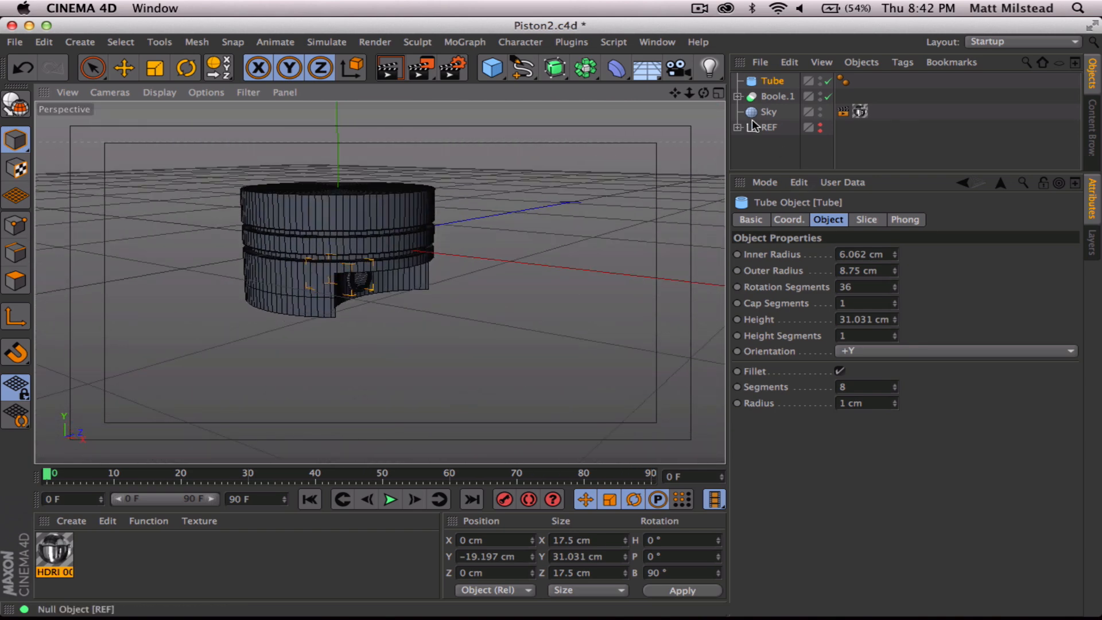
{"action": "left_click", "coordinate": [775, 98]}
{"action": "left_click", "coordinate": [772, 81], "text": "shift"}
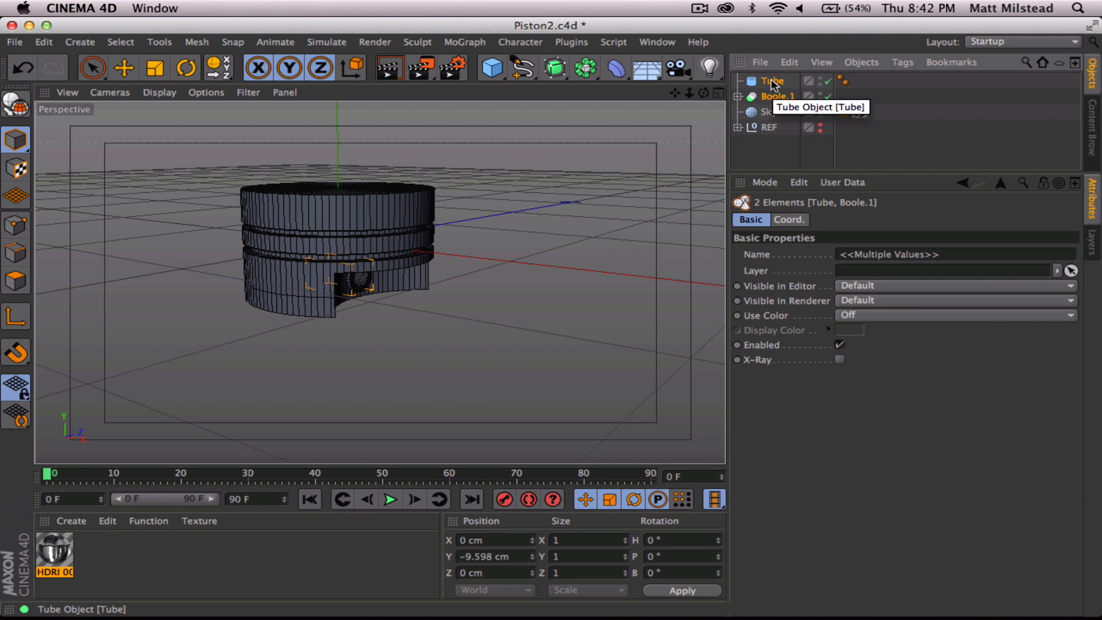
{"action": "key", "text": "alt+g"}
{"action": "double_click", "coordinate": [773, 81]}
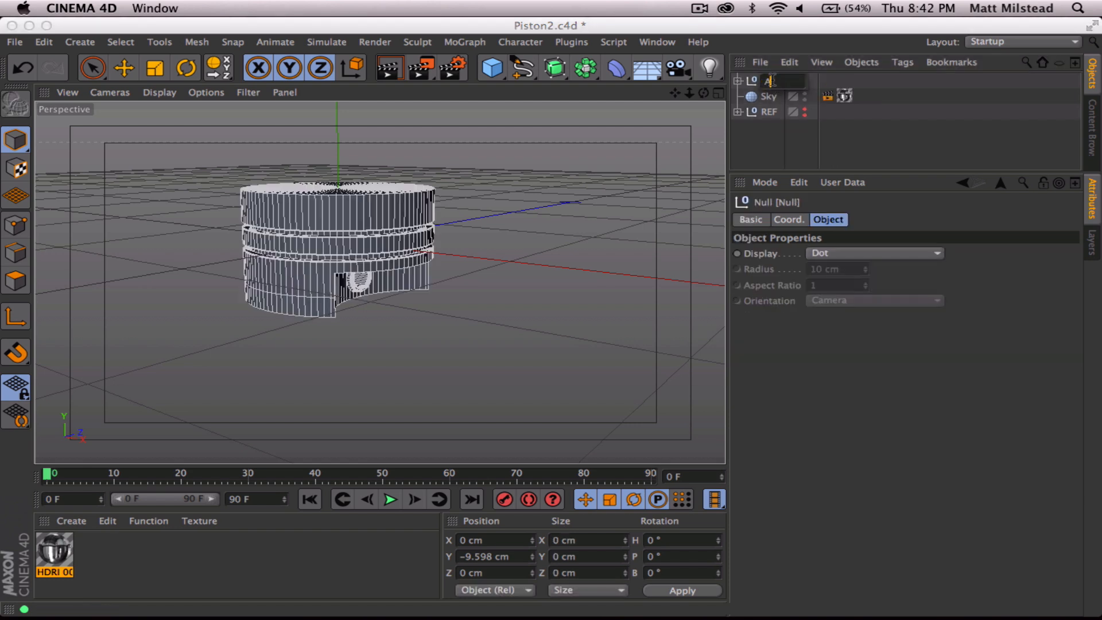
{"action": "type", "text": "Head"}
{"action": "key", "text": "Return"}
Take the tube out of the Head group and place it above Head at the top level of the hierarchy
{"action": "left_click", "coordinate": [738, 81]}
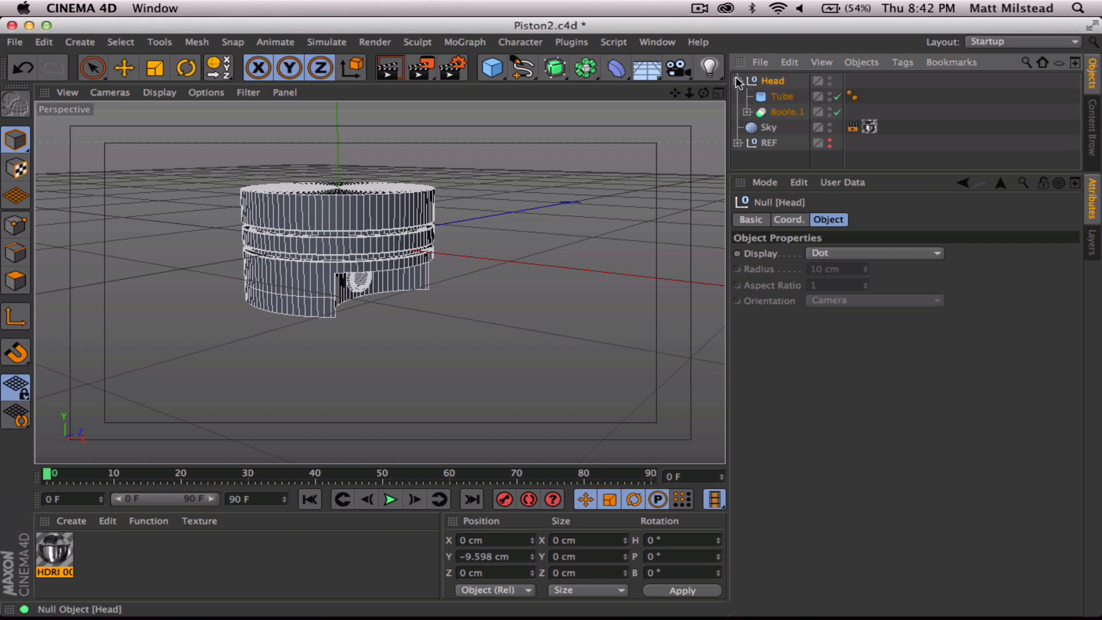
{"action": "left_click", "coordinate": [782, 96]}
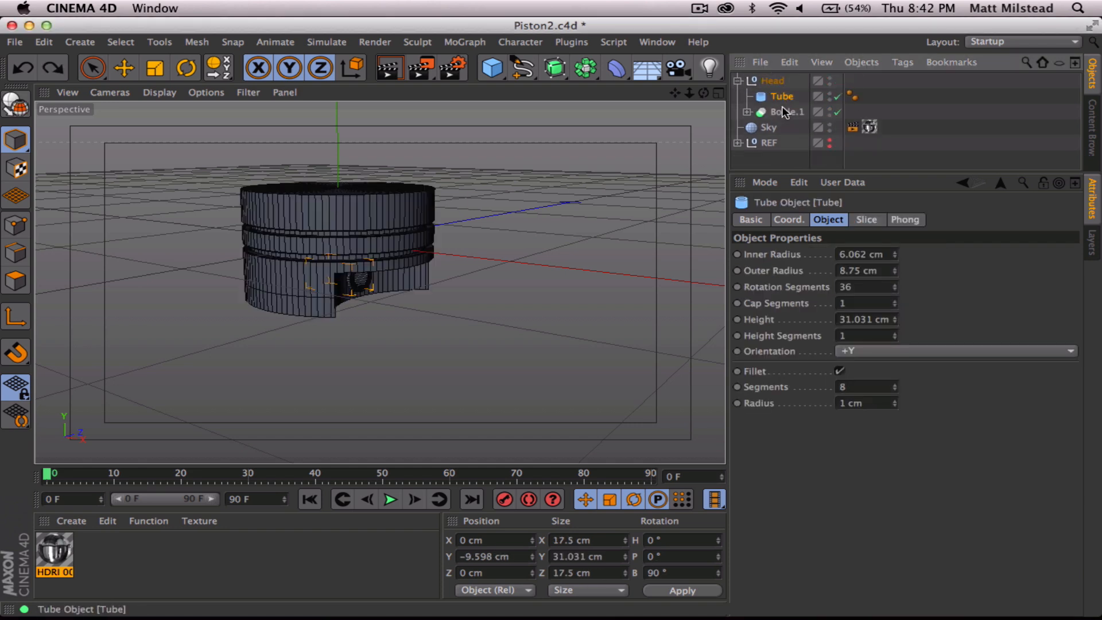
{"action": "left_click_drag", "start_coordinate": [774, 81], "coordinate": [772, 71]}
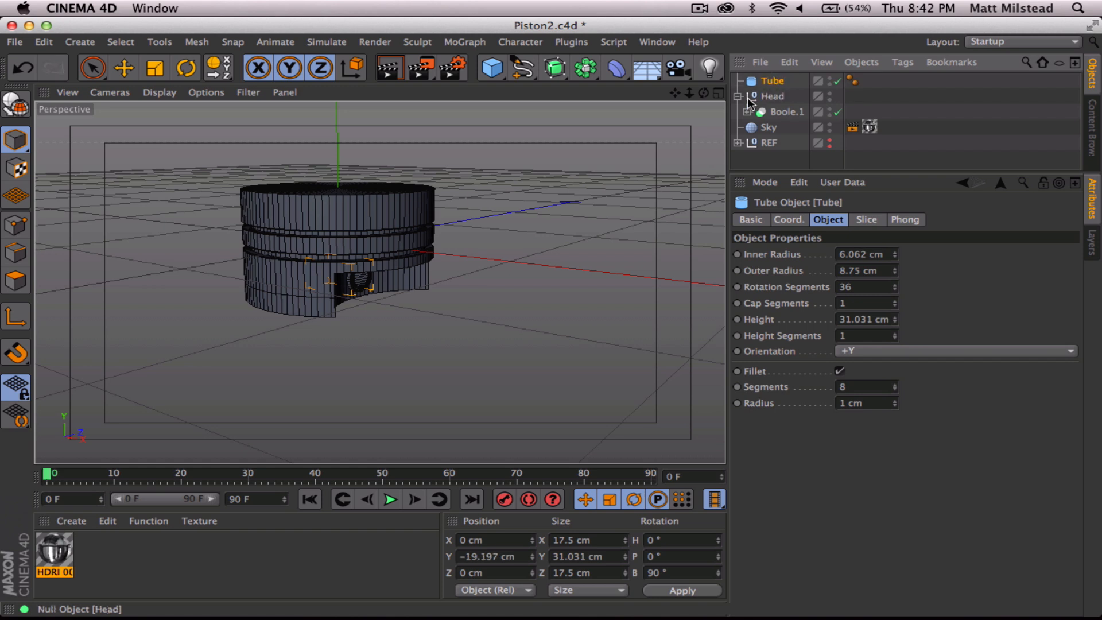
{"action": "left_click", "coordinate": [738, 96]}
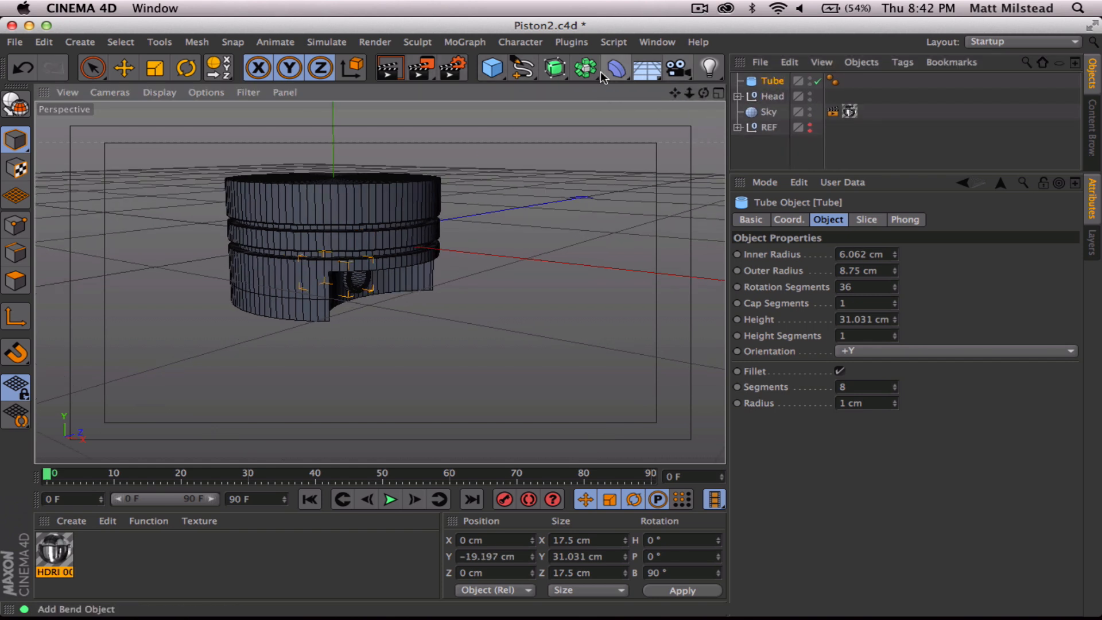
Examine the piston head in the Front view and in an enlarged Right view
{"action": "mouse_move", "coordinate": [377, 229]}
{"action": "left_mouse_down", "text": "alt"}
{"action": "mouse_move", "coordinate": [162, 171]}
{"action": "mouse_move", "coordinate": [160, 180]}
{"action": "mouse_move", "coordinate": [253, 176]}
{"action": "mouse_move", "coordinate": [181, 188]}
{"action": "mouse_move", "coordinate": [422, 226]}
{"action": "mouse_move", "coordinate": [400, 208]}
{"action": "mouse_move", "coordinate": [379, 285]}
{"action": "mouse_move", "coordinate": [382, 218]}
{"action": "mouse_move", "coordinate": [394, 217]}
{"action": "left_mouse_up", "text": "alt"}
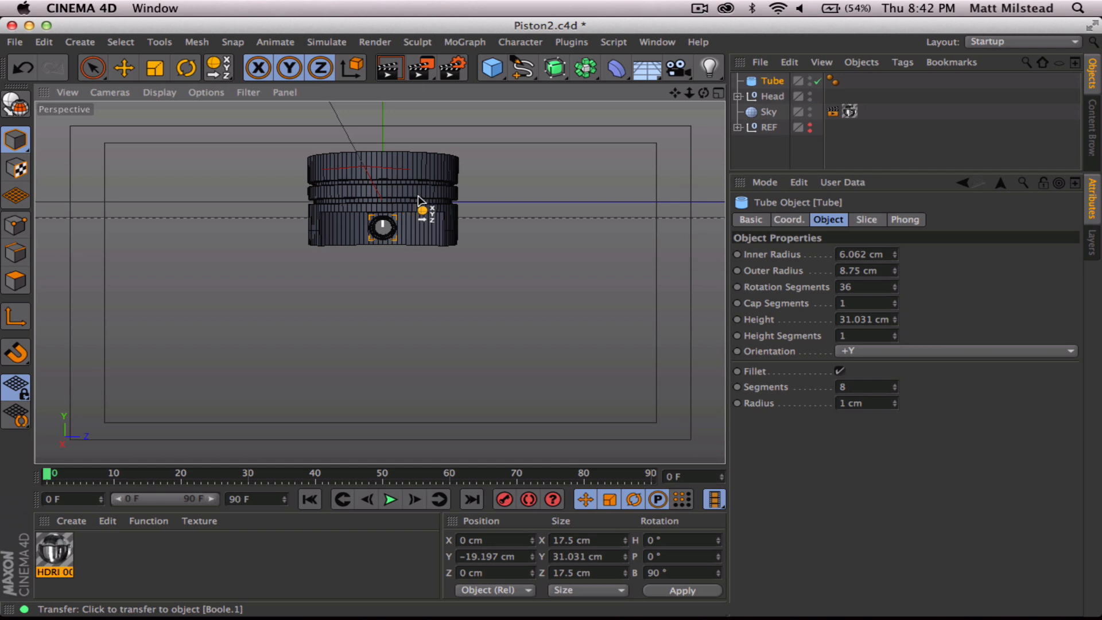
{"action": "left_click", "coordinate": [719, 92]}
{"action": "key", "text": "shift+t"}
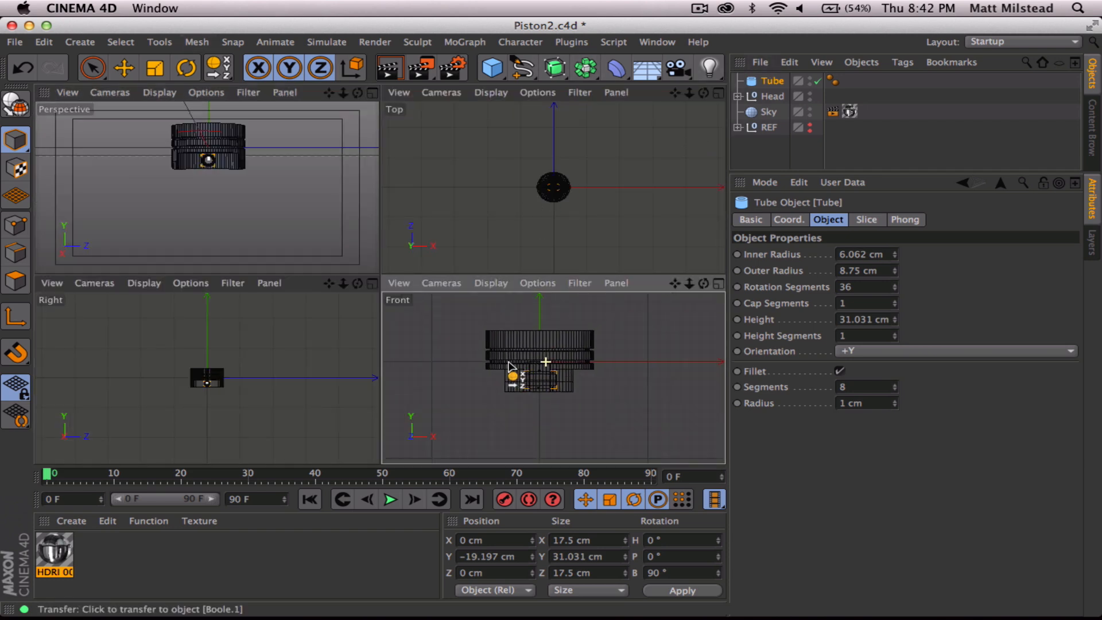
{"action": "left_click", "coordinate": [719, 284]}
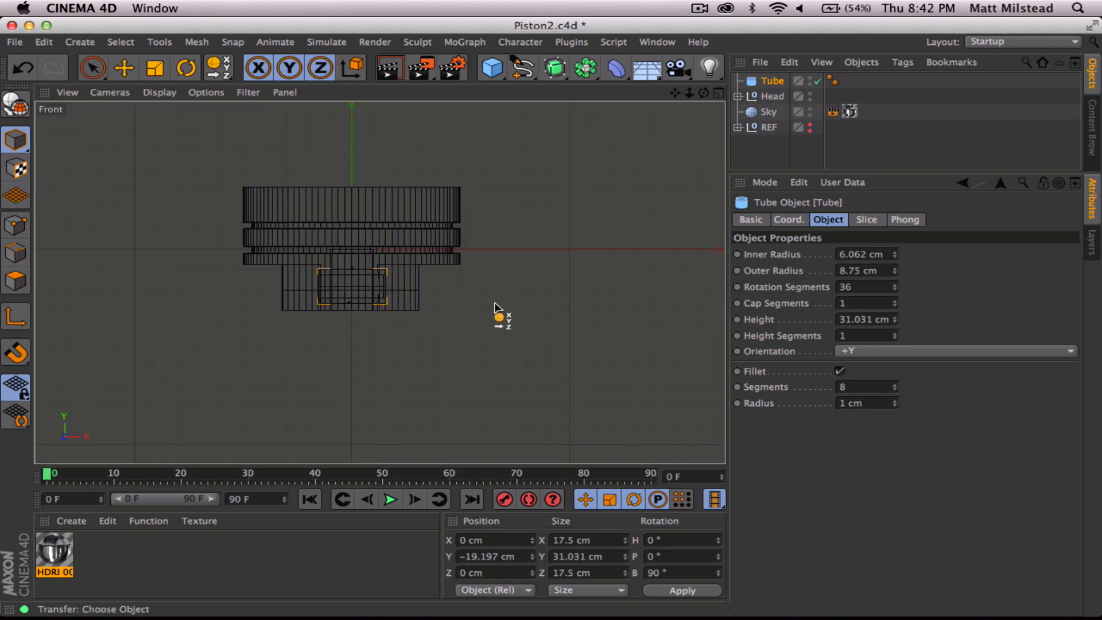
{"action": "left_click", "coordinate": [719, 92]}
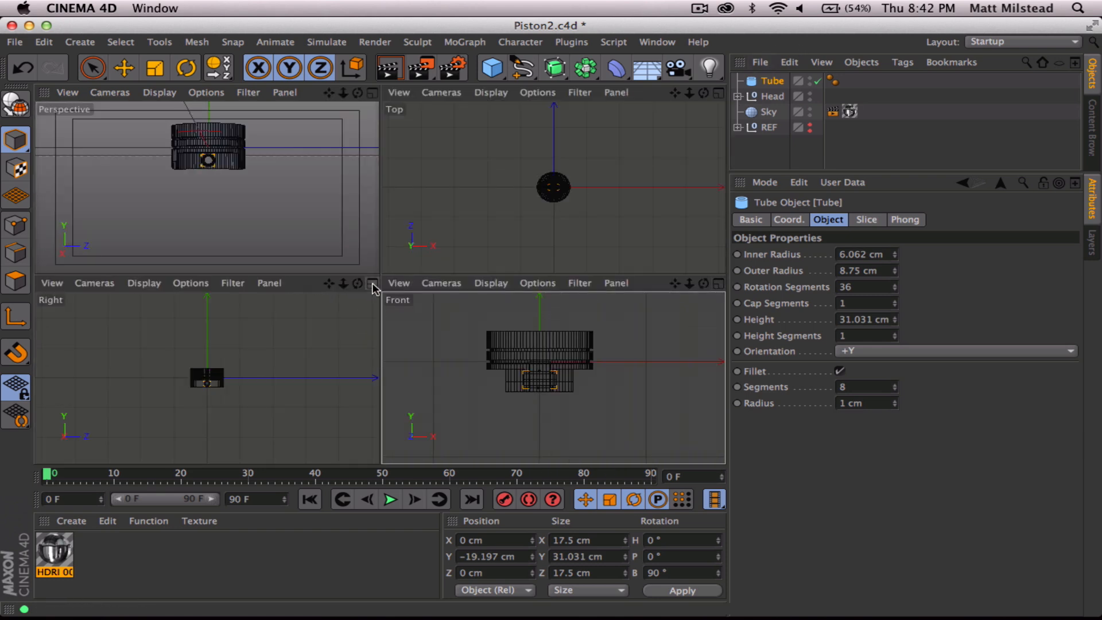
{"action": "left_click", "coordinate": [373, 284]}
{"action": "right_click_drag", "start_coordinate": [370, 297], "coordinate": [527, 298], "text": "alt"}
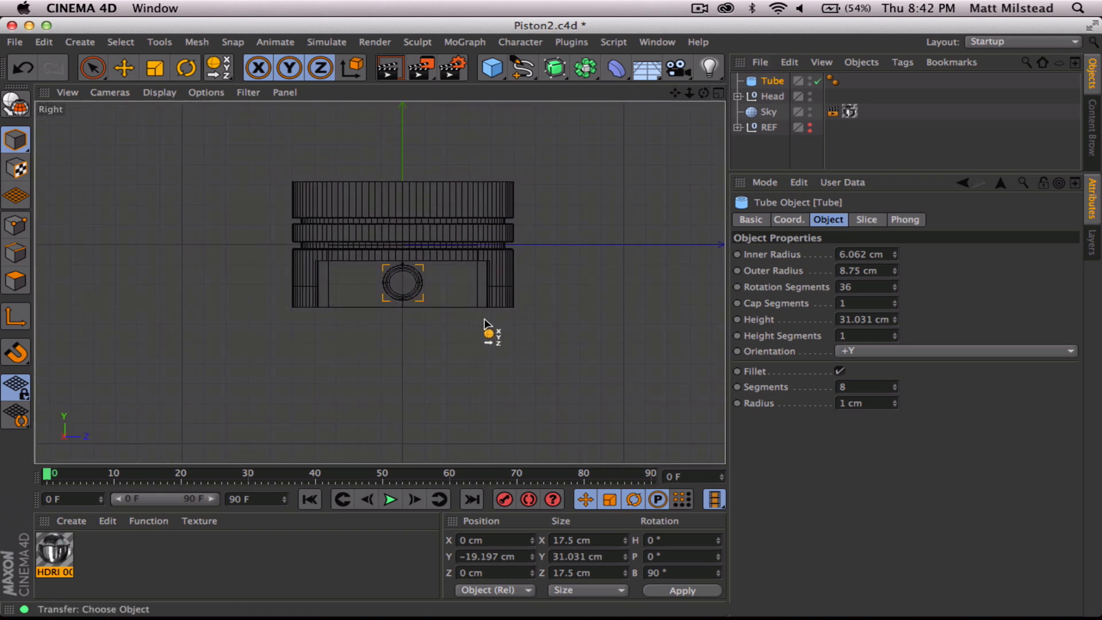
{"action": "middle_click_drag", "start_coordinate": [481, 320], "coordinate": [460, 281], "text": "alt"}
{"action": "right_click_drag", "start_coordinate": [459, 282], "coordinate": [403, 288], "text": "alt"}
{"action": "middle_click_drag", "start_coordinate": [403, 288], "coordinate": [408, 290], "text": "alt"}
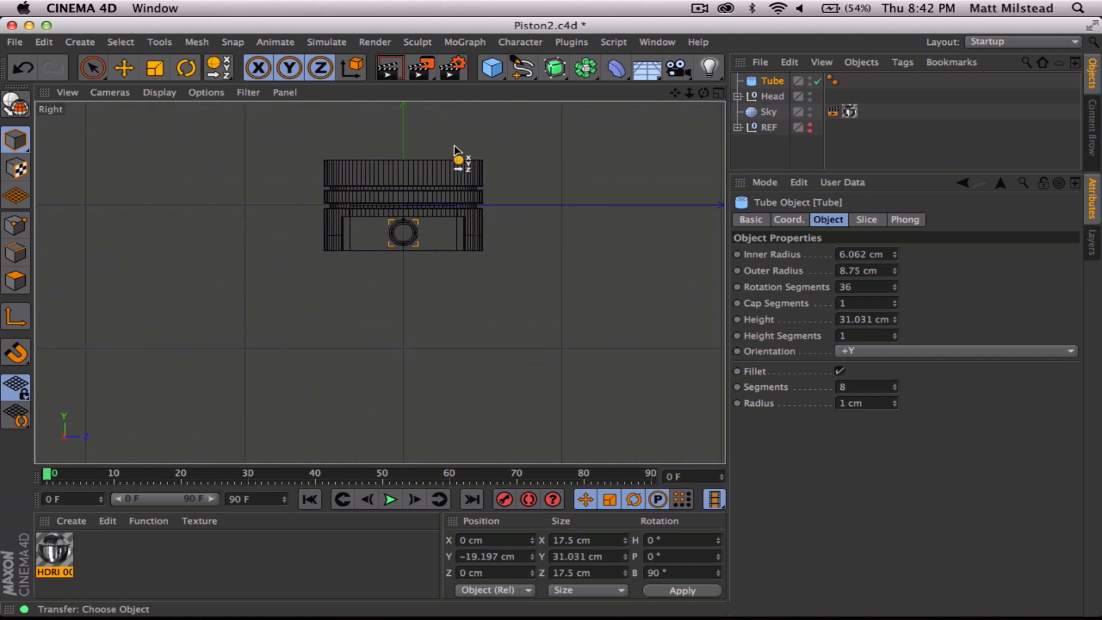
Examine the connecting arm below the piston head and the driver disc in Piston1.c4d from several angles, and return to Piston2.c4d
{"action": "left_click", "coordinate": [658, 42]}
{"action": "left_click", "coordinate": [706, 398]}
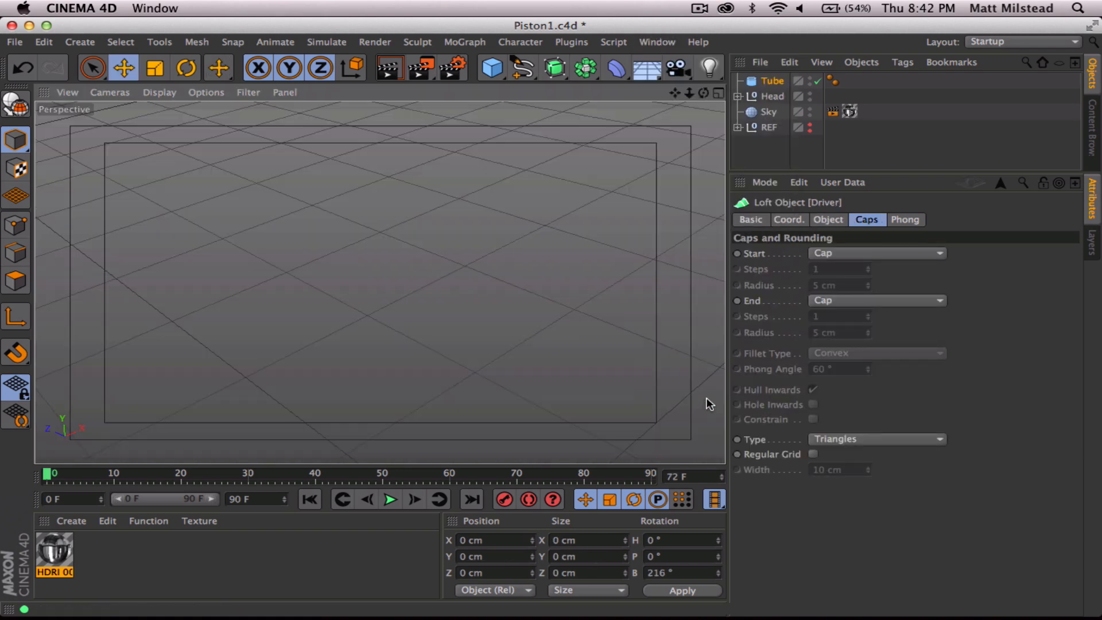
{"action": "right_click_drag", "start_coordinate": [395, 344], "coordinate": [380, 375], "text": "alt"}
{"action": "middle_click_drag", "start_coordinate": [381, 375], "coordinate": [344, 308], "text": "alt"}
{"action": "left_click_drag", "start_coordinate": [345, 311], "coordinate": [199, 183], "text": "alt"}
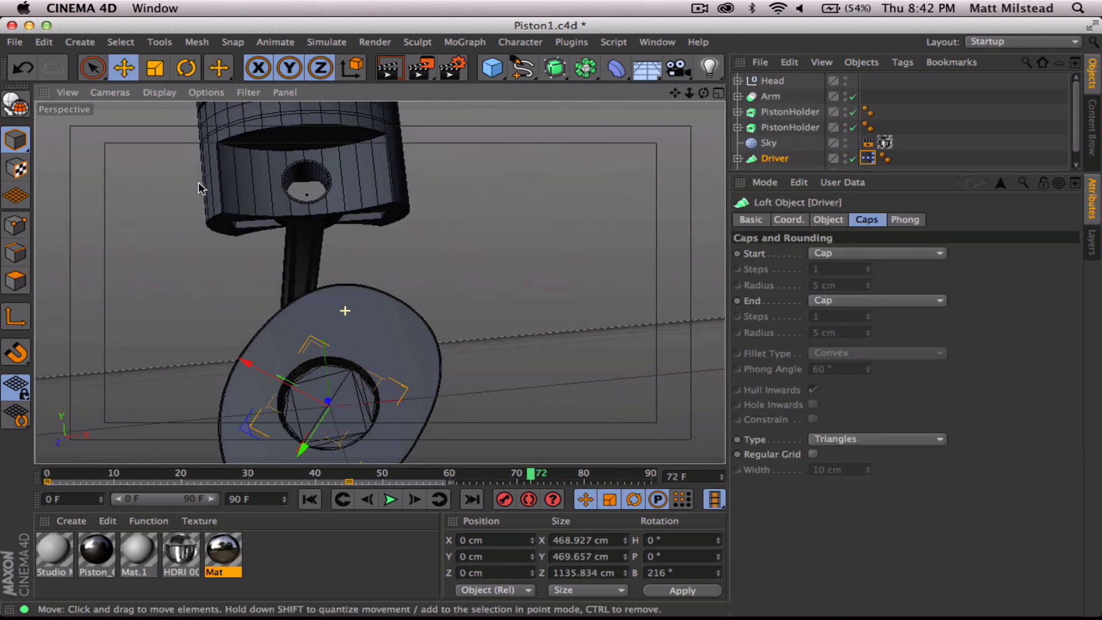
{"action": "left_click_drag", "start_coordinate": [303, 251], "coordinate": [303, 349], "text": "alt"}
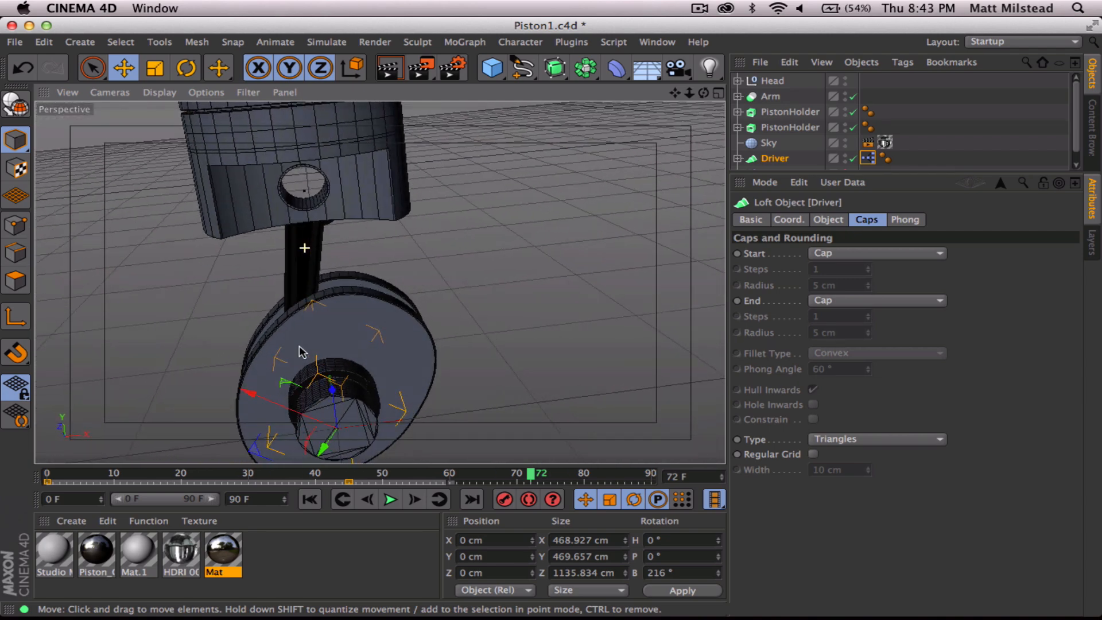
{"action": "left_click", "coordinate": [658, 42]}
{"action": "left_click", "coordinate": [692, 408]}
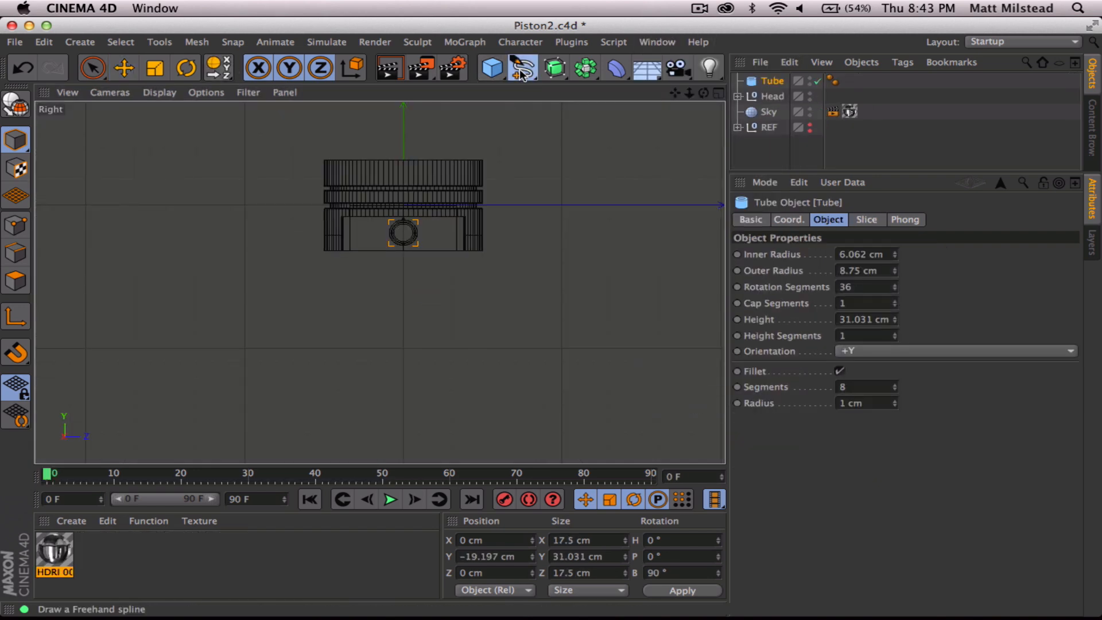
Start a Bezier spline in the Right view, curving from above the pin tube around its +Z side to just below the head
{"action": "left_click_drag", "start_coordinate": [523, 68], "coordinate": [687, 88]}
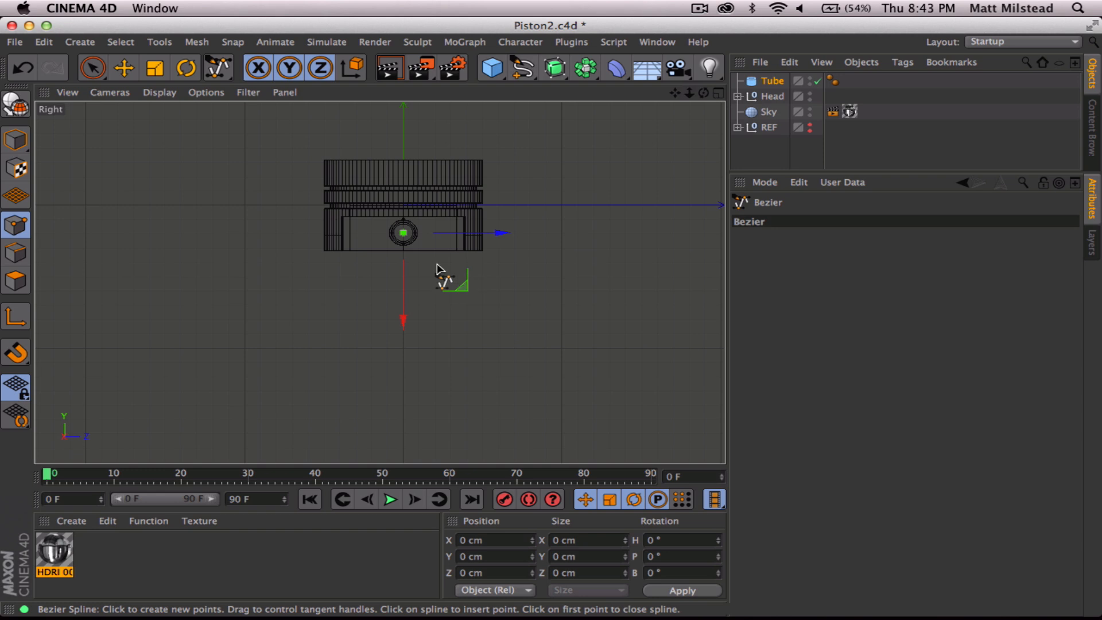
{"action": "scroll", "coordinate": [450, 258], "scroll_direction": "up", "scroll_amount": 8}
{"action": "middle_click_drag", "start_coordinate": [505, 227], "coordinate": [497, 268], "text": "alt"}
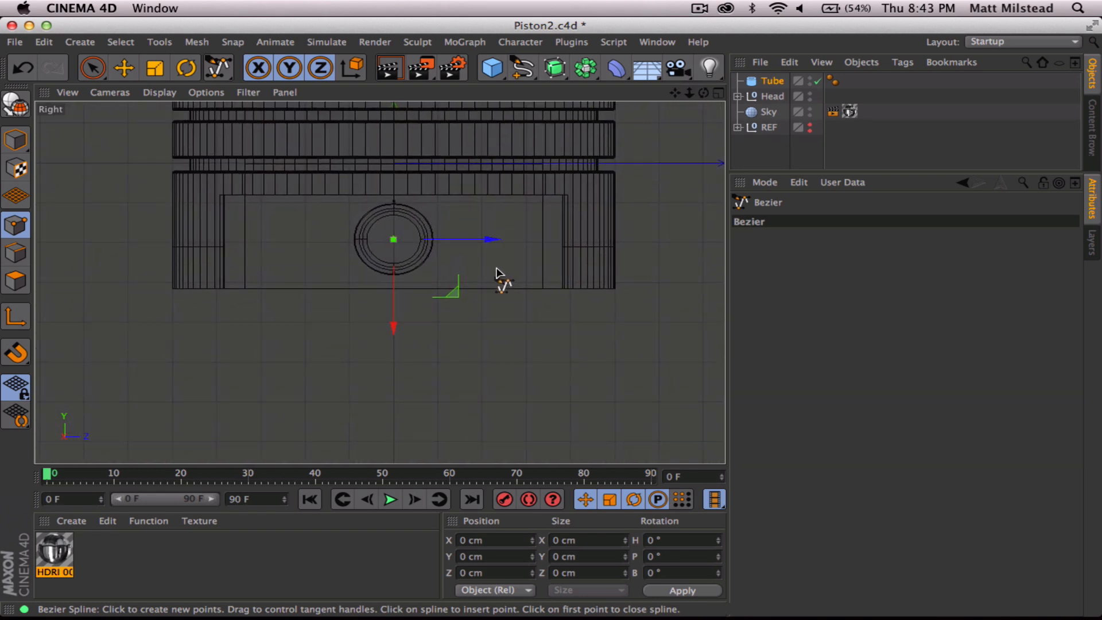
{"action": "left_click", "coordinate": [394, 184]}
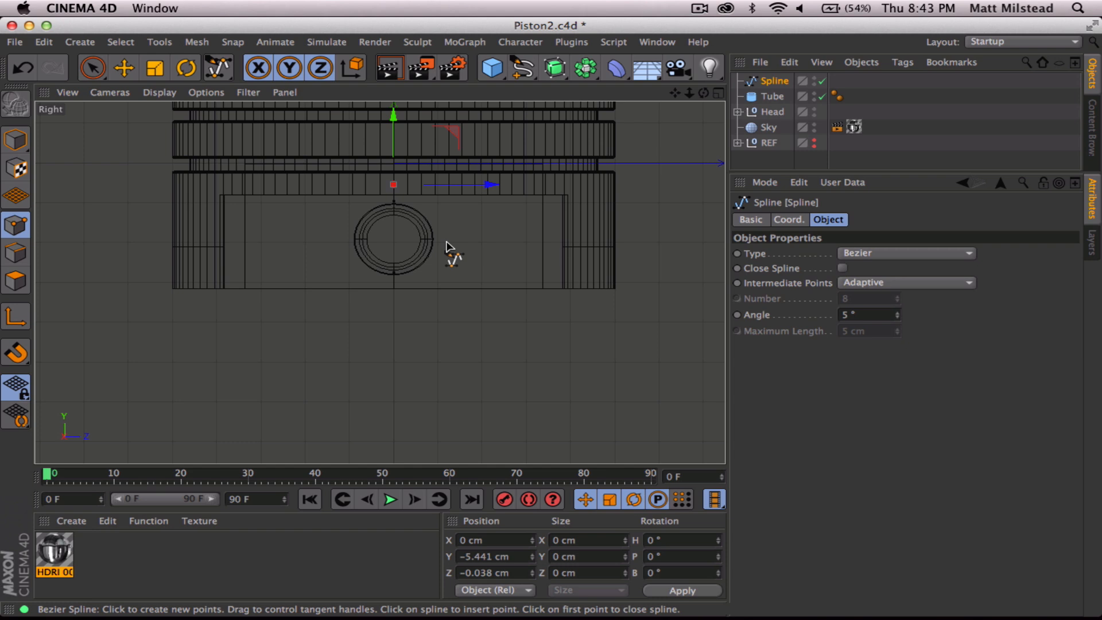
{"action": "left_click_drag", "start_coordinate": [453, 242], "coordinate": [454, 275]}
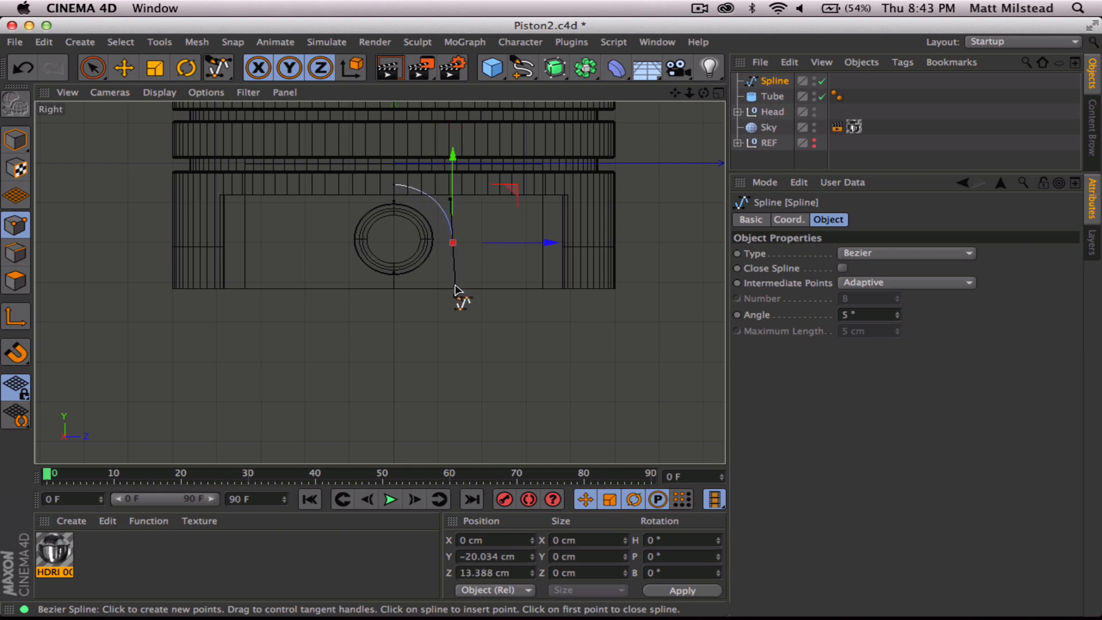
{"action": "left_click", "coordinate": [418, 303]}
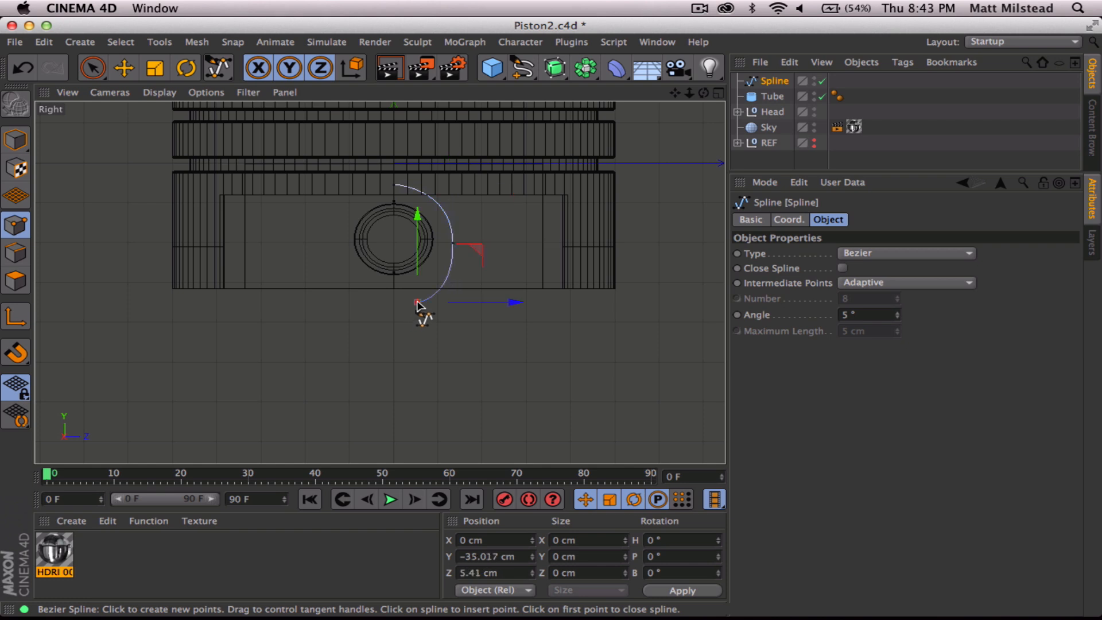
Continue the spline straight down the arm's +Z side and around a block-shaped foot about 60 cm wide and 30 cm high
{"action": "scroll", "coordinate": [448, 332], "scroll_direction": "down", "scroll_amount": 6}
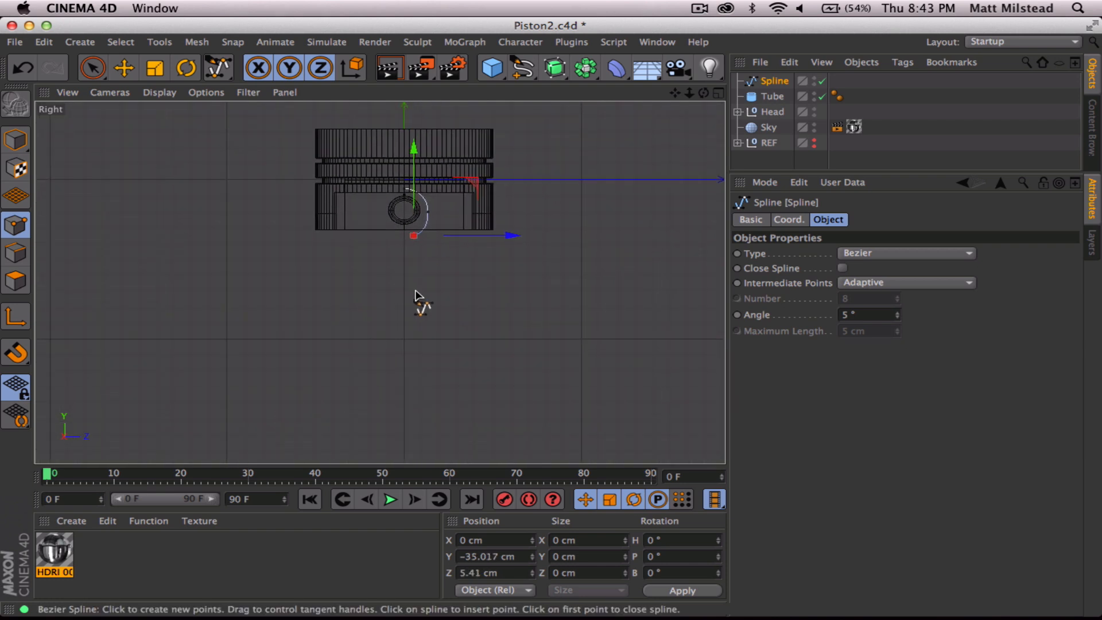
{"action": "scroll", "coordinate": [416, 295], "scroll_direction": "down", "scroll_amount": 4}
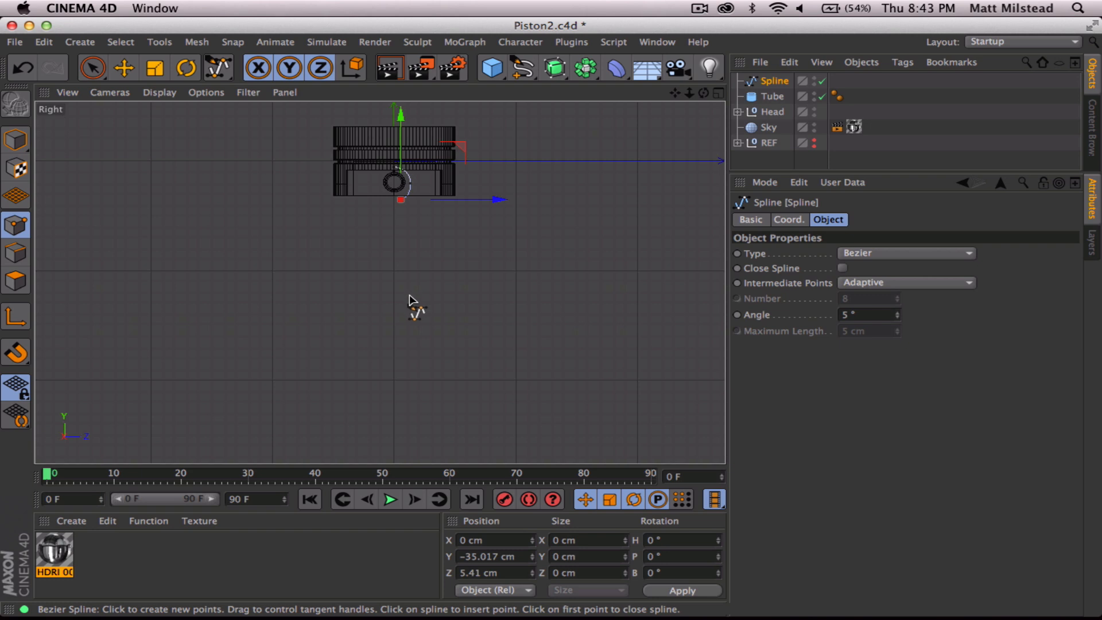
{"action": "left_click", "coordinate": [412, 322]}
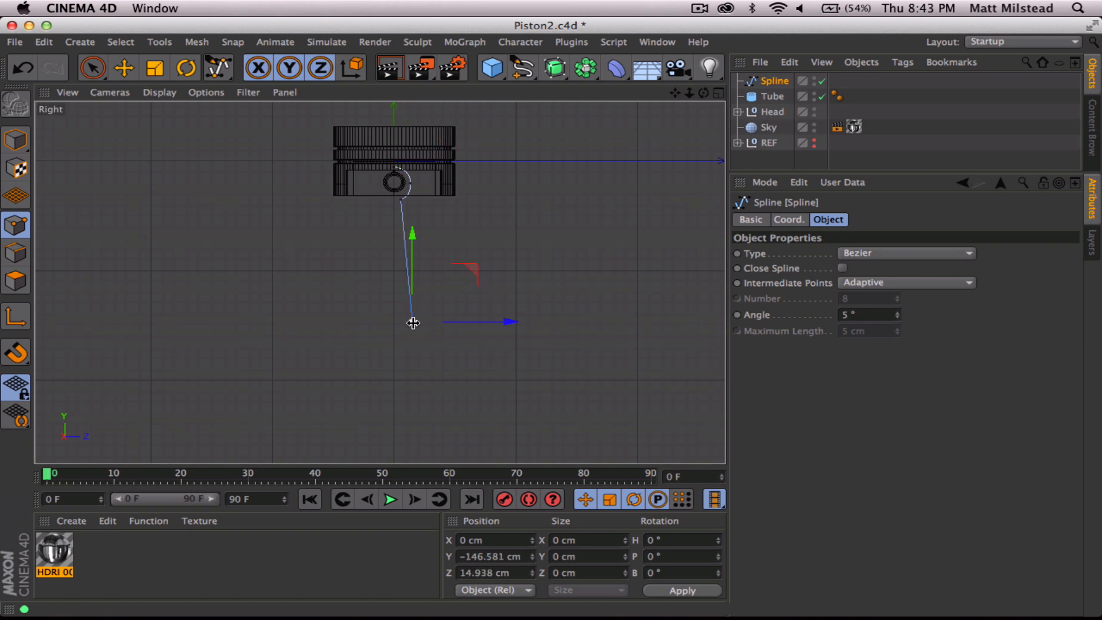
{"action": "left_click", "coordinate": [430, 324]}
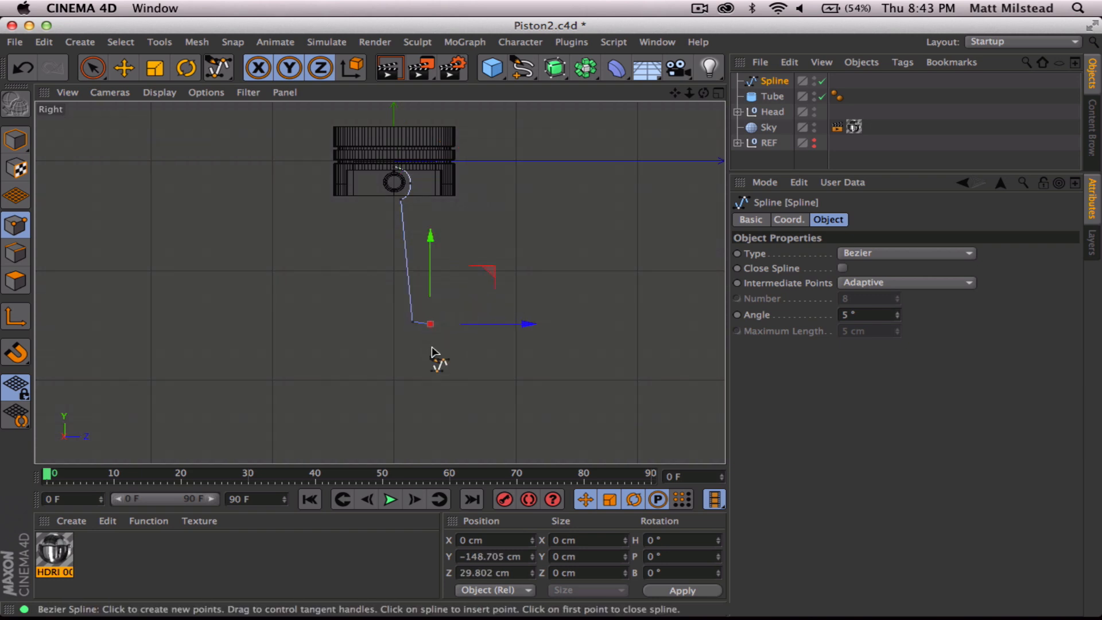
{"action": "left_click", "coordinate": [429, 353]}
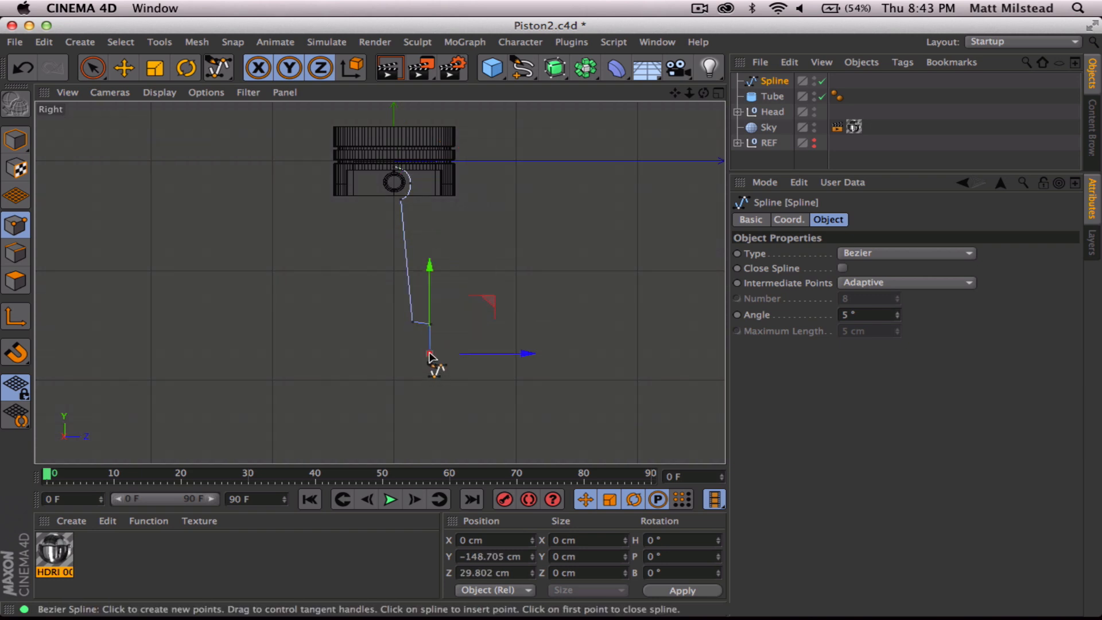
{"action": "left_click", "coordinate": [358, 358]}
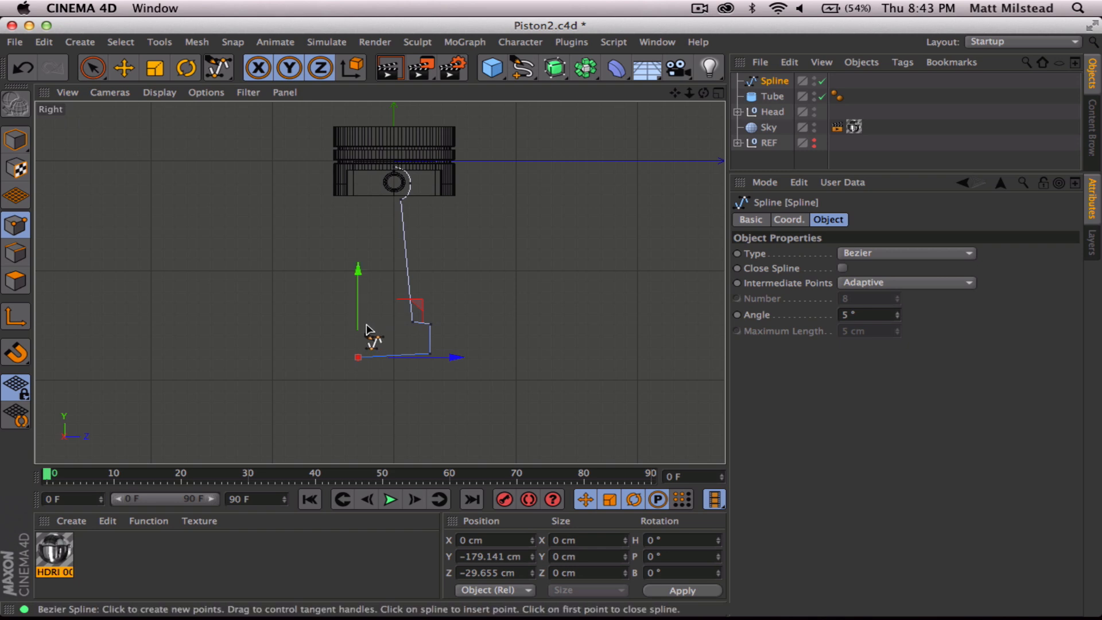
{"action": "left_click", "coordinate": [367, 325]}
{"action": "left_click", "coordinate": [383, 321]}
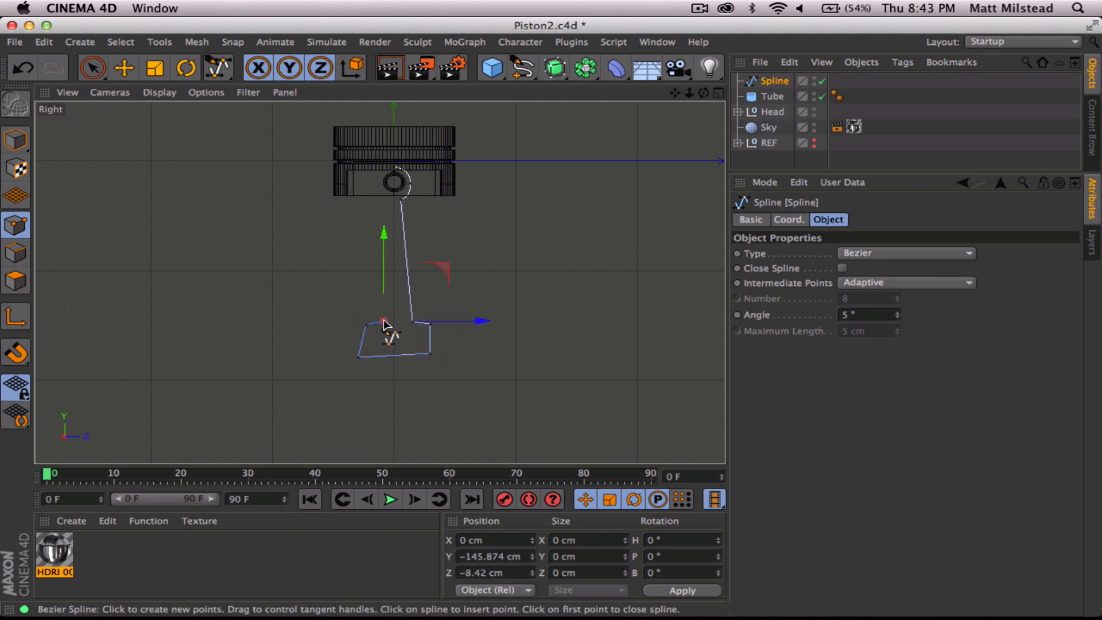
Run the spline up the arm's -Z side, curve it around the tube, and close it at its first point
{"action": "left_click", "coordinate": [388, 206]}
{"action": "scroll", "coordinate": [522, 222], "scroll_direction": "up", "scroll_amount": 6}
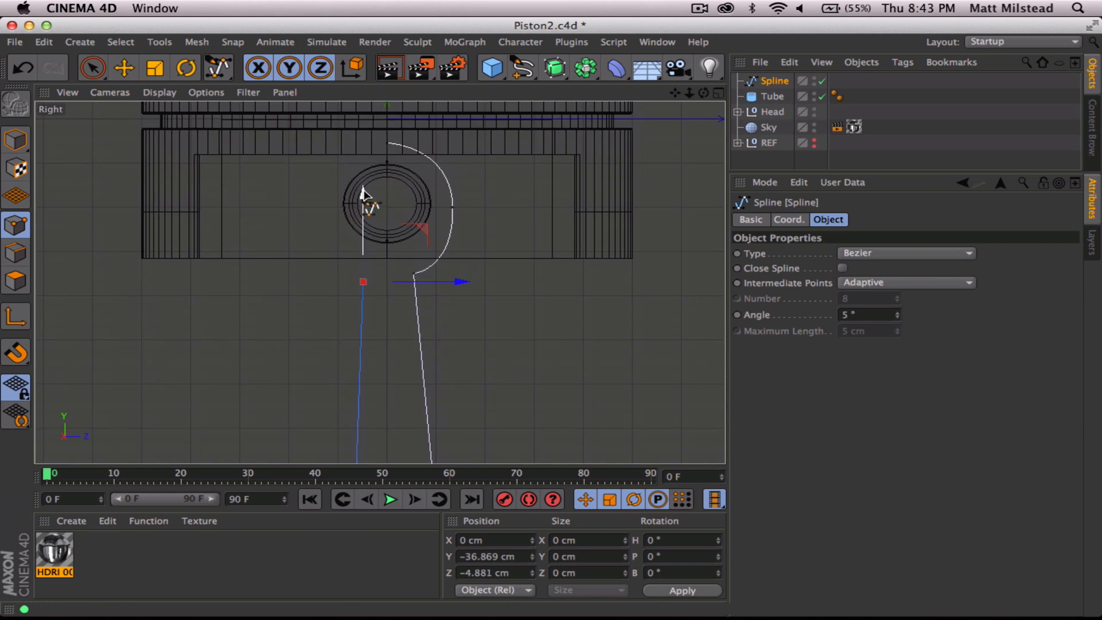
{"action": "left_click_drag", "start_coordinate": [363, 190], "coordinate": [322, 168]}
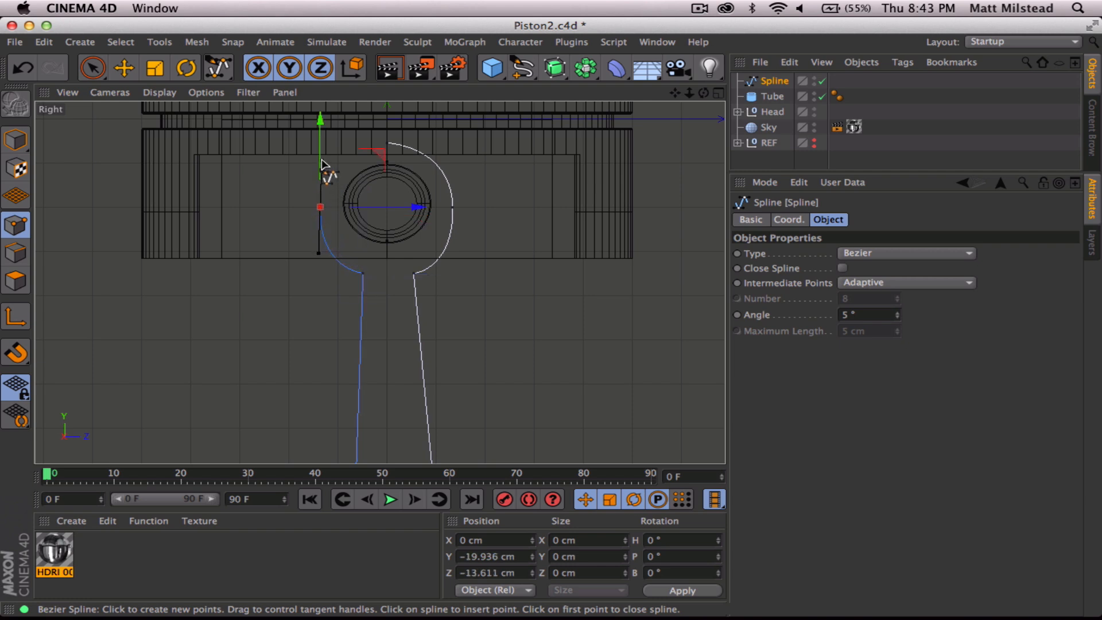
{"action": "left_click", "coordinate": [388, 145]}
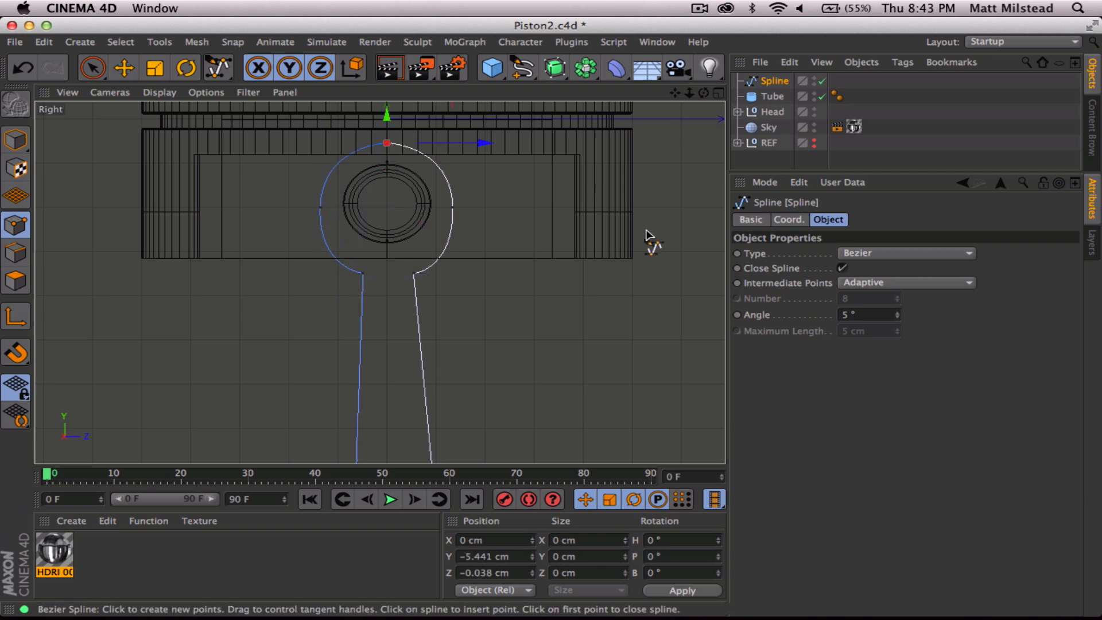
Move the point where the arm's +Z side meets the foot to about Y -145 cm, Z 12 cm
{"action": "right_click_drag", "start_coordinate": [522, 251], "coordinate": [372, 262], "text": "alt"}
{"action": "middle_click_drag", "start_coordinate": [373, 261], "coordinate": [333, 155], "text": "alt"}
{"action": "right_click_drag", "start_coordinate": [439, 226], "coordinate": [399, 265], "text": "alt"}
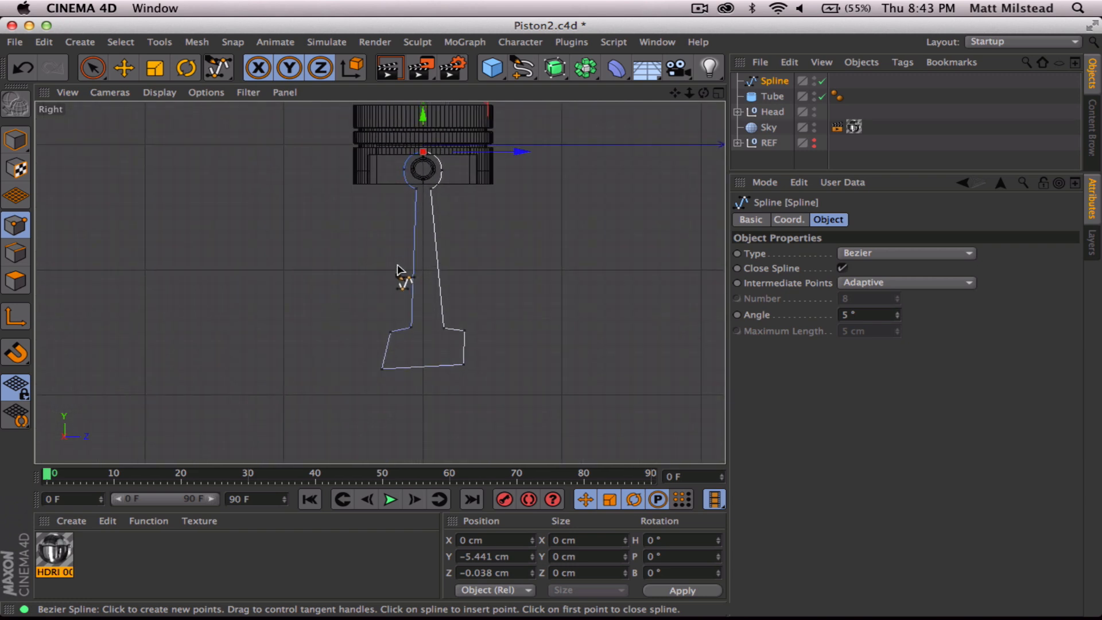
{"action": "middle_click_drag", "start_coordinate": [399, 266], "coordinate": [380, 257], "text": "alt"}
{"action": "right_click_drag", "start_coordinate": [397, 264], "coordinate": [449, 309], "text": "alt"}
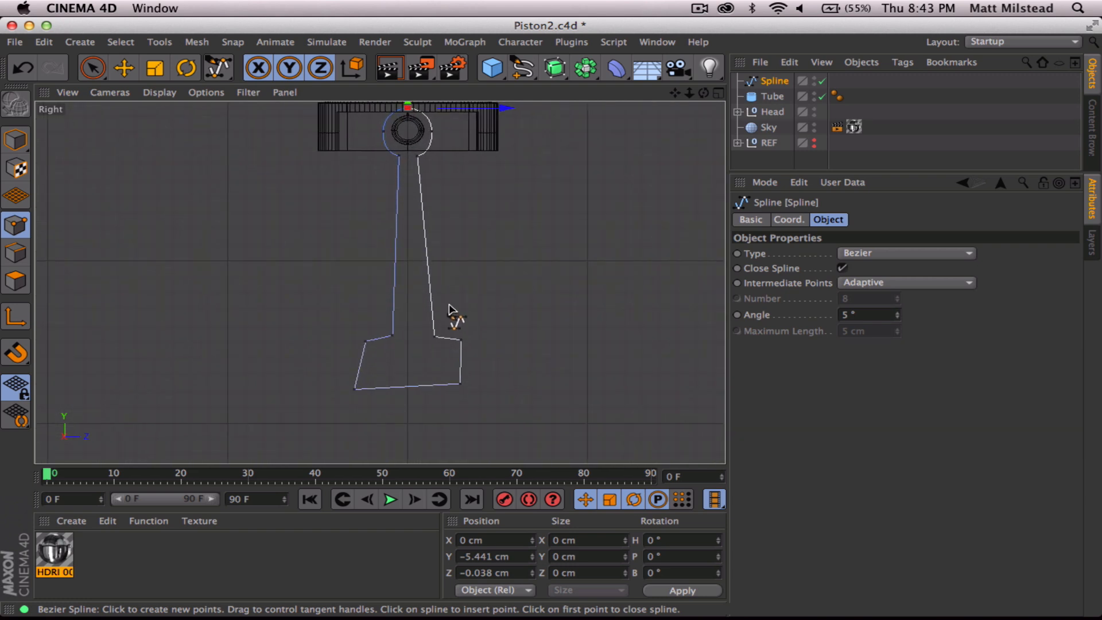
{"action": "left_click", "coordinate": [93, 68]}
{"action": "right_click_drag", "start_coordinate": [438, 360], "coordinate": [581, 344], "text": "alt"}
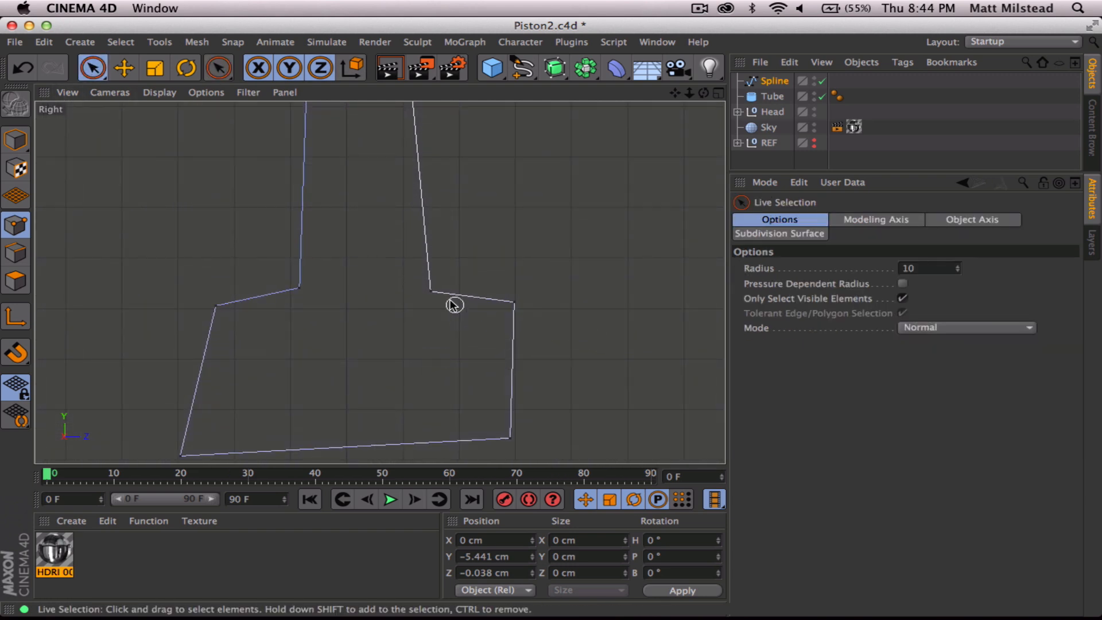
{"action": "left_click", "coordinate": [431, 291]}
{"action": "left_click_drag", "start_coordinate": [432, 206], "coordinate": [430, 198]}
{"action": "left_click_drag", "start_coordinate": [532, 288], "coordinate": [511, 290]}
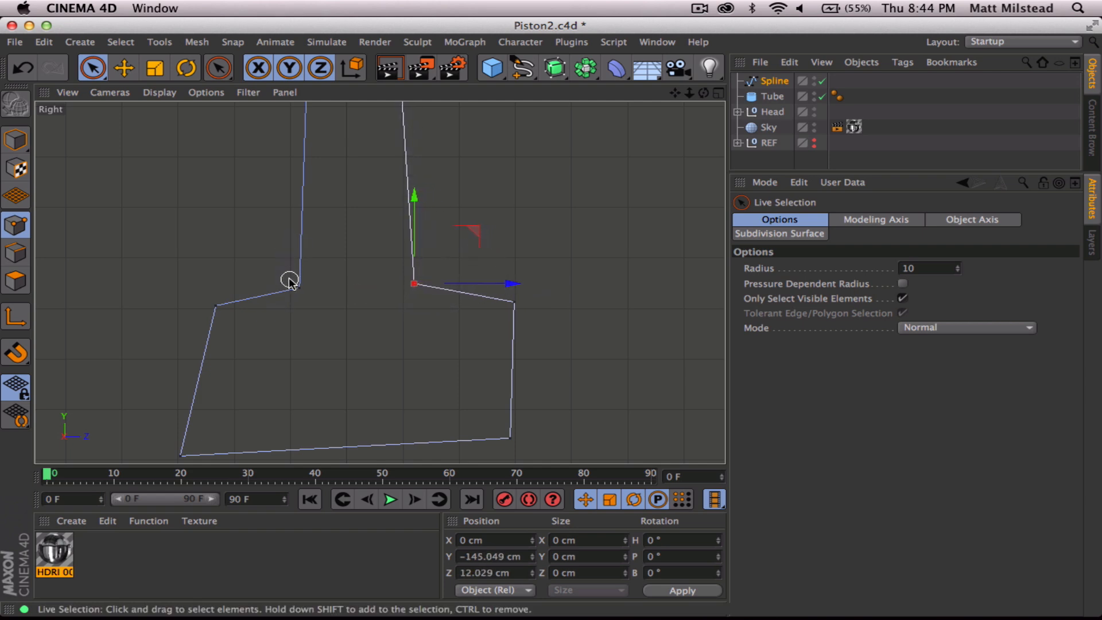
Move the point where the arm's -Z side meets the foot to about Y -145 cm, Z -11.2 cm
{"action": "right_click_drag", "start_coordinate": [373, 282], "coordinate": [290, 270], "text": "alt"}
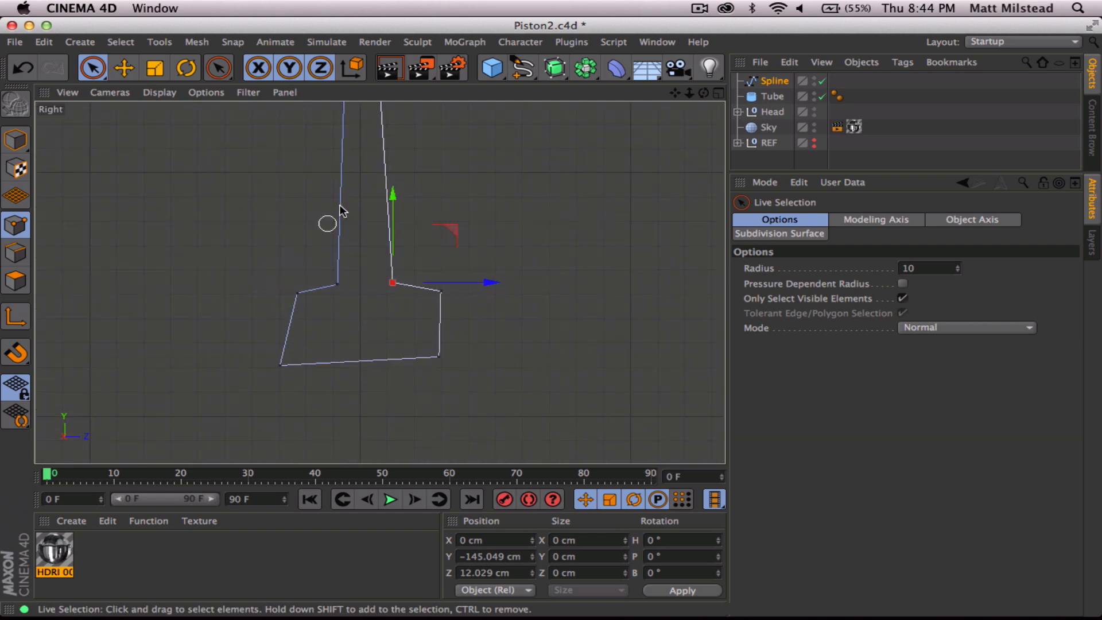
{"action": "middle_click_drag", "start_coordinate": [372, 123], "coordinate": [382, 287], "text": "alt"}
{"action": "right_click_drag", "start_coordinate": [386, 263], "coordinate": [374, 268], "text": "alt"}
{"action": "right_click_drag", "start_coordinate": [355, 326], "coordinate": [394, 224], "text": "alt"}
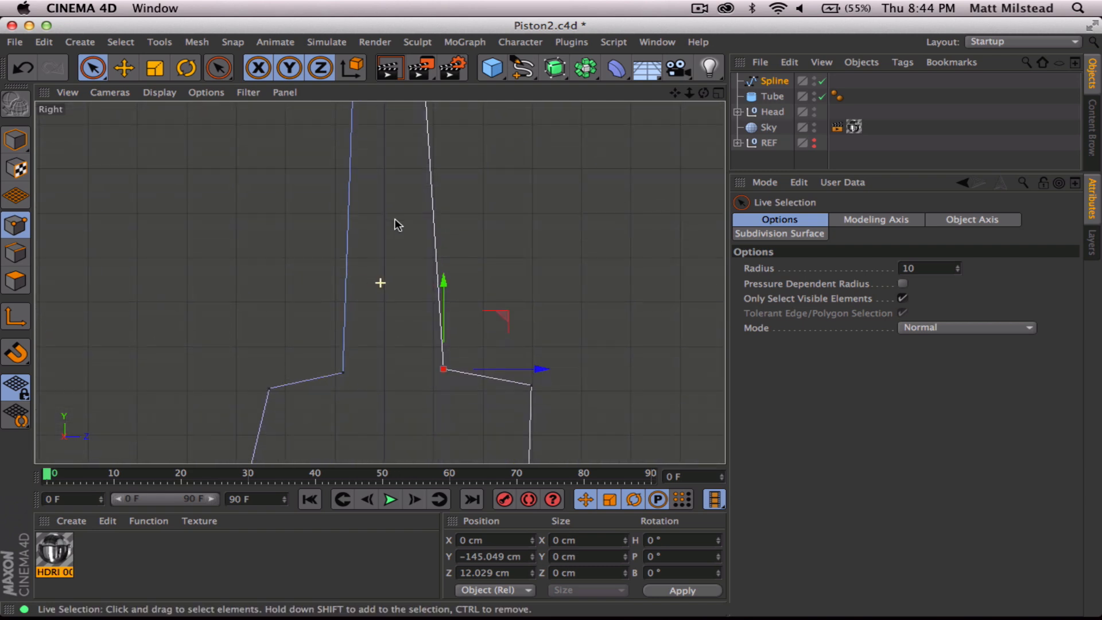
{"action": "middle_click_drag", "start_coordinate": [389, 370], "coordinate": [381, 281], "text": "alt"}
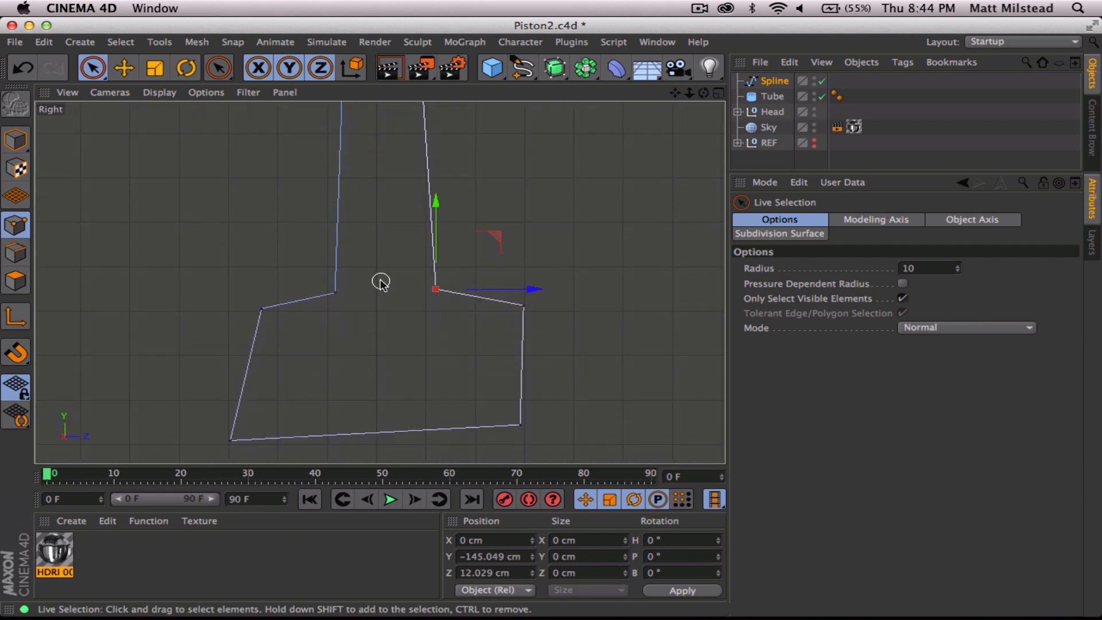
{"action": "left_click", "coordinate": [333, 293]}
{"action": "left_click_drag", "start_coordinate": [425, 295], "coordinate": [412, 294]}
{"action": "left_click_drag", "start_coordinate": [322, 202], "coordinate": [320, 201]}
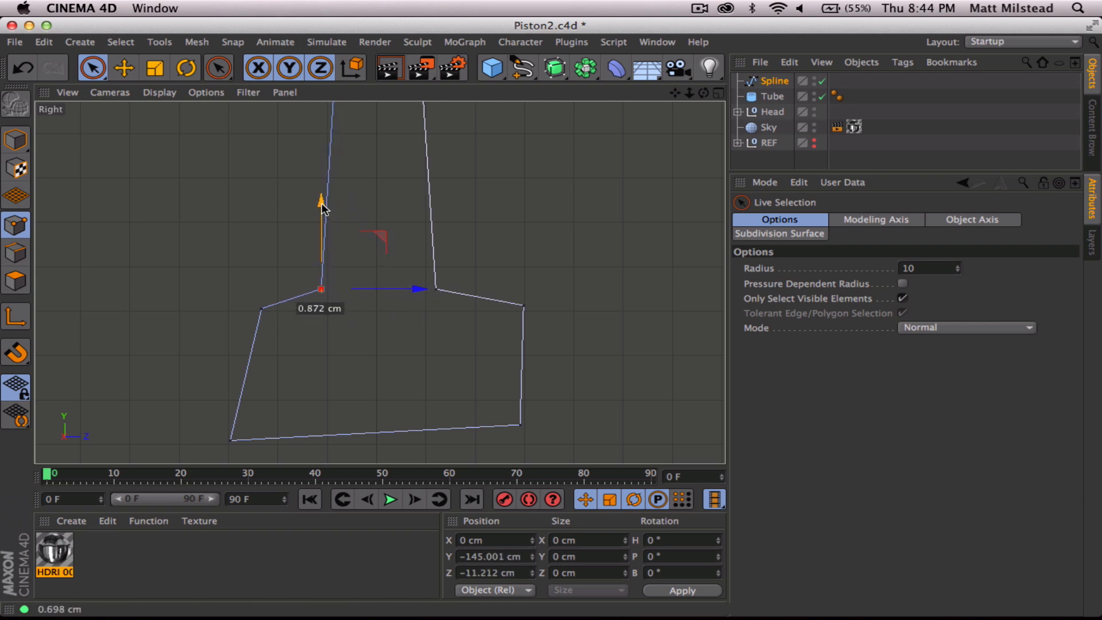
Square up the foot's two upper outer corners by moving them to about Y -145 cm and Z -30 and 30 cm
{"action": "left_click", "coordinate": [258, 307]}
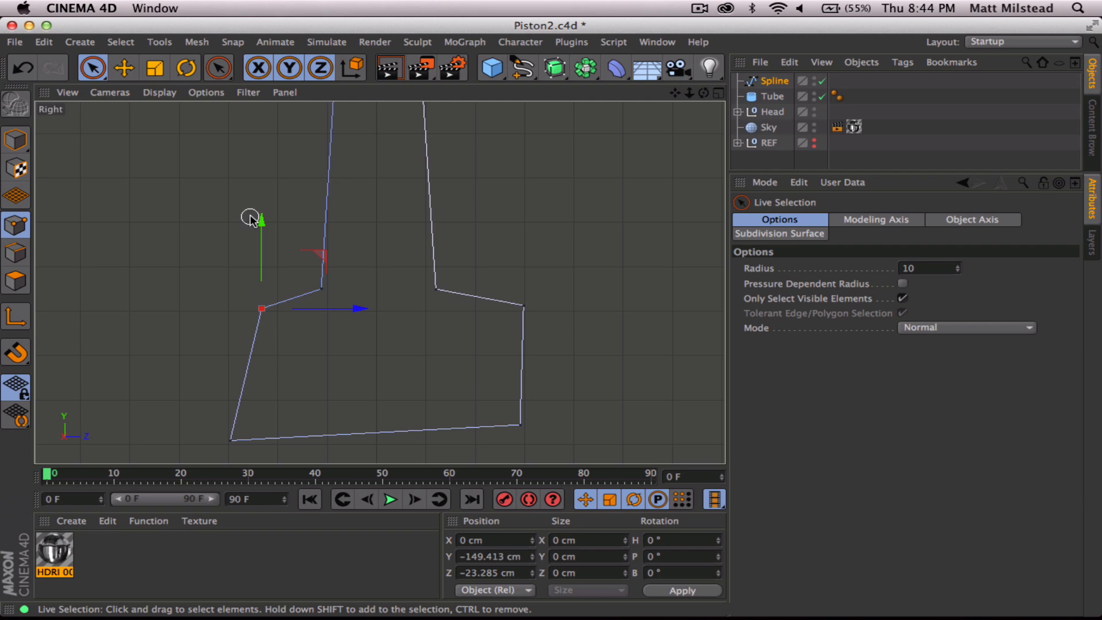
{"action": "left_click_drag", "start_coordinate": [261, 222], "coordinate": [261, 202]}
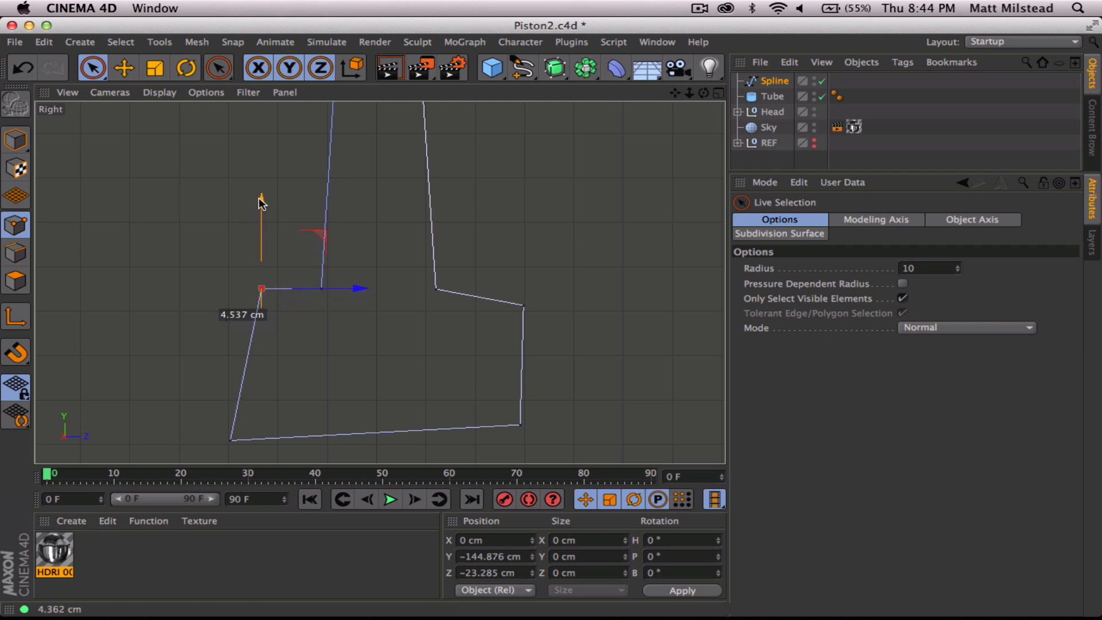
{"action": "left_click_drag", "start_coordinate": [366, 290], "coordinate": [328, 291]}
{"action": "left_click", "coordinate": [524, 305]}
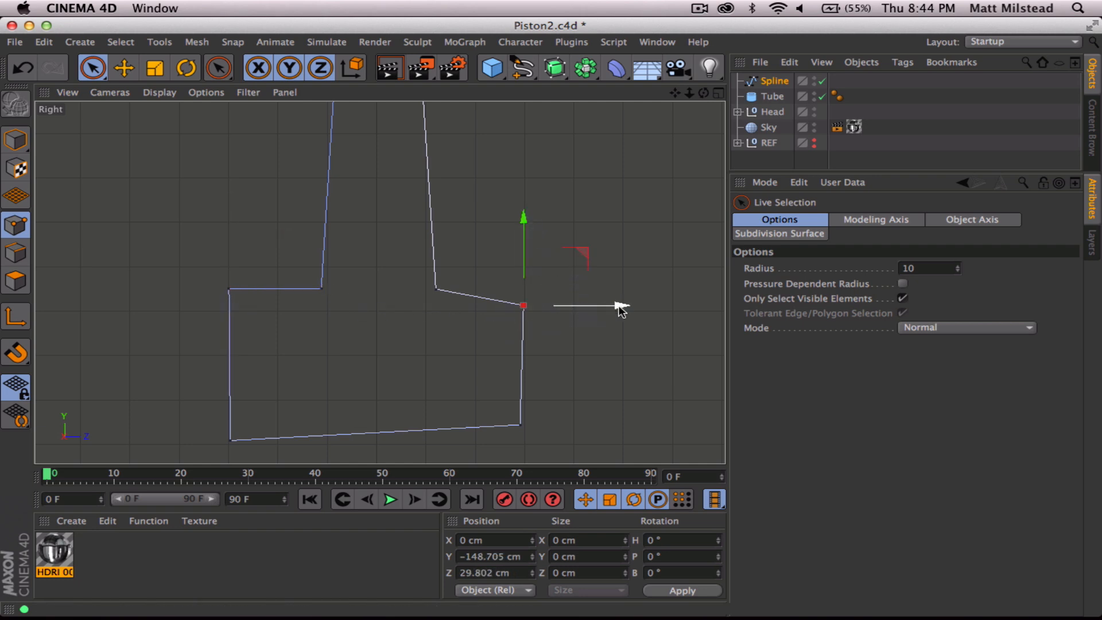
{"action": "left_click_drag", "start_coordinate": [622, 309], "coordinate": [622, 308]}
{"action": "left_click_drag", "start_coordinate": [522, 217], "coordinate": [521, 204]}
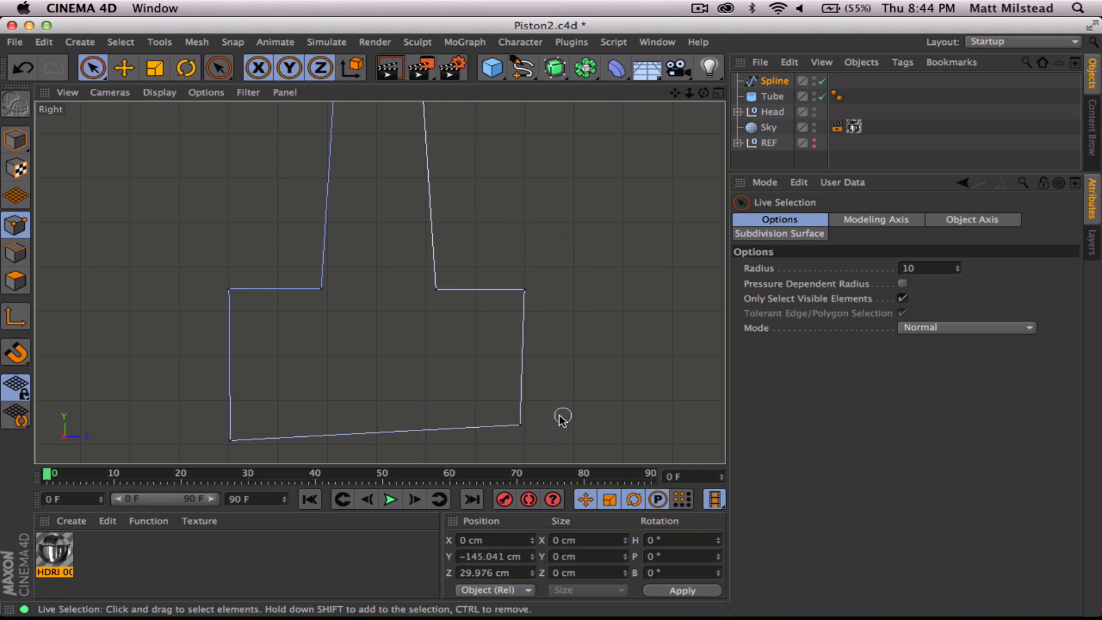
Align the foot's two lower corners under the upper ones at about Y -175.6 cm and Z 30 and -30 cm
{"action": "left_click", "coordinate": [520, 424]}
{"action": "left_click_drag", "start_coordinate": [618, 429], "coordinate": [620, 428]}
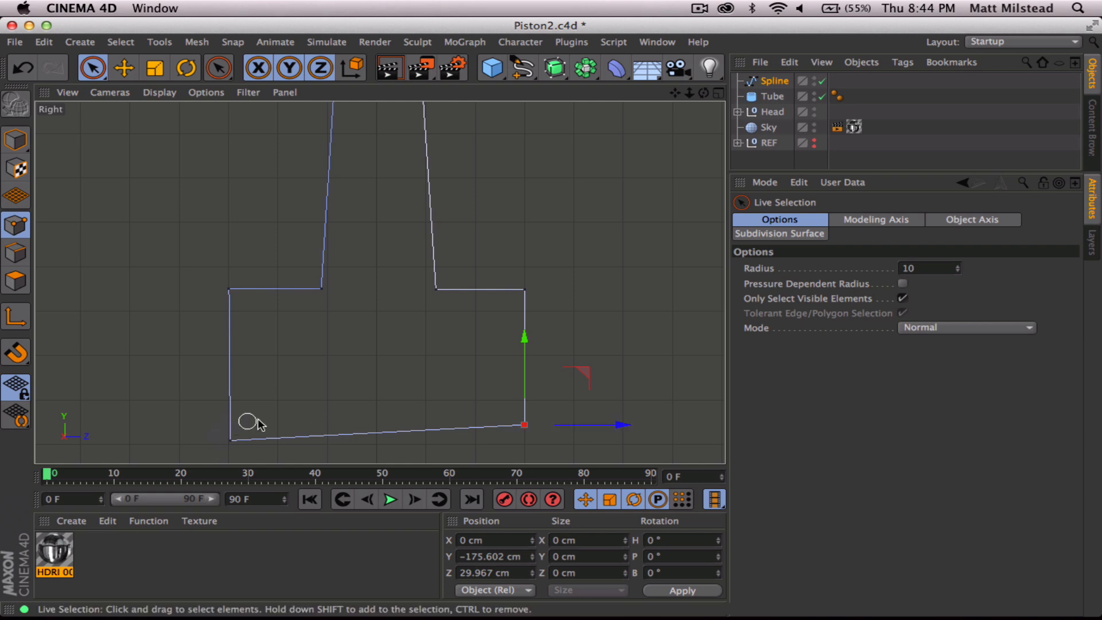
{"action": "left_click", "coordinate": [230, 440]}
{"action": "left_click_drag", "start_coordinate": [231, 352], "coordinate": [230, 338]}
{"action": "left_click_drag", "start_coordinate": [326, 426], "coordinate": [326, 425]}
Narrow the arm's foot by scaling its four corner points along Z to about 48.7 cm wide
{"action": "scroll", "coordinate": [450, 340], "scroll_direction": "down", "scroll_amount": 3}
{"action": "scroll", "coordinate": [359, 345], "scroll_direction": "down", "scroll_amount": 4}
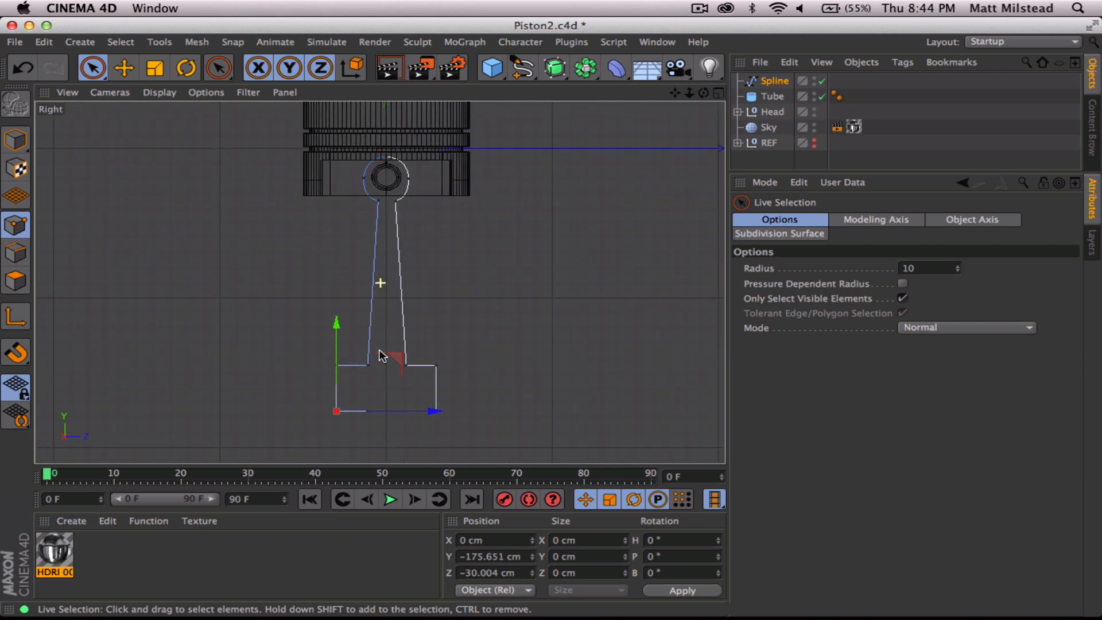
{"action": "scroll", "coordinate": [452, 357], "scroll_direction": "down", "scroll_amount": 3}
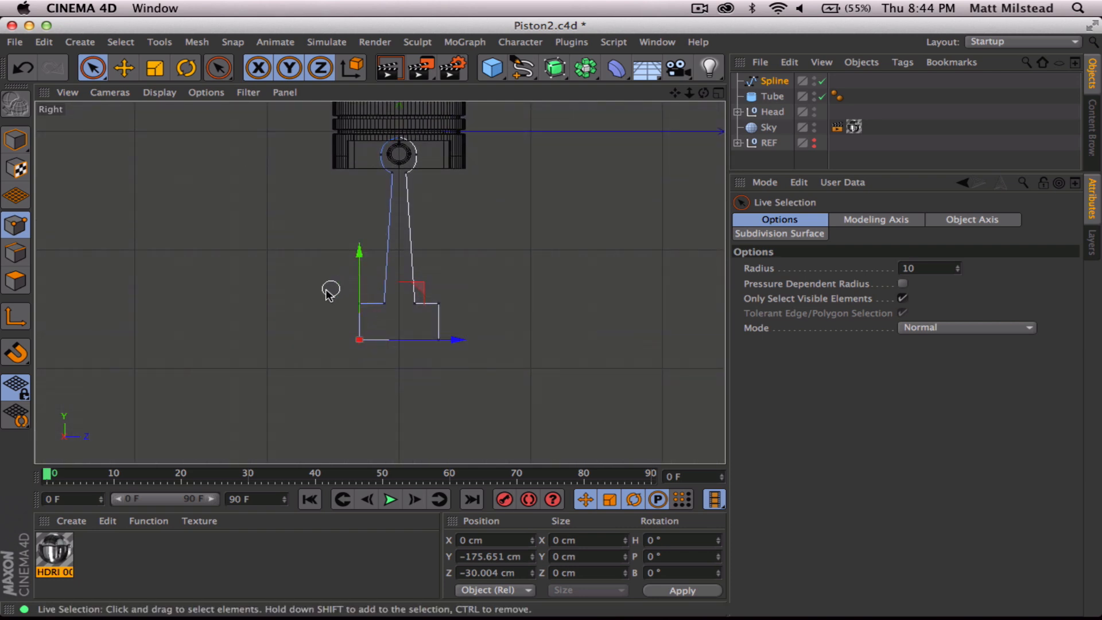
{"action": "mouse_move", "coordinate": [355, 316]}
{"action": "left_mouse_down"}
{"action": "mouse_move", "coordinate": [362, 305]}
{"action": "mouse_move", "coordinate": [407, 347]}
{"action": "mouse_move", "coordinate": [441, 295]}
{"action": "left_mouse_up"}
{"action": "key", "text": "t"}
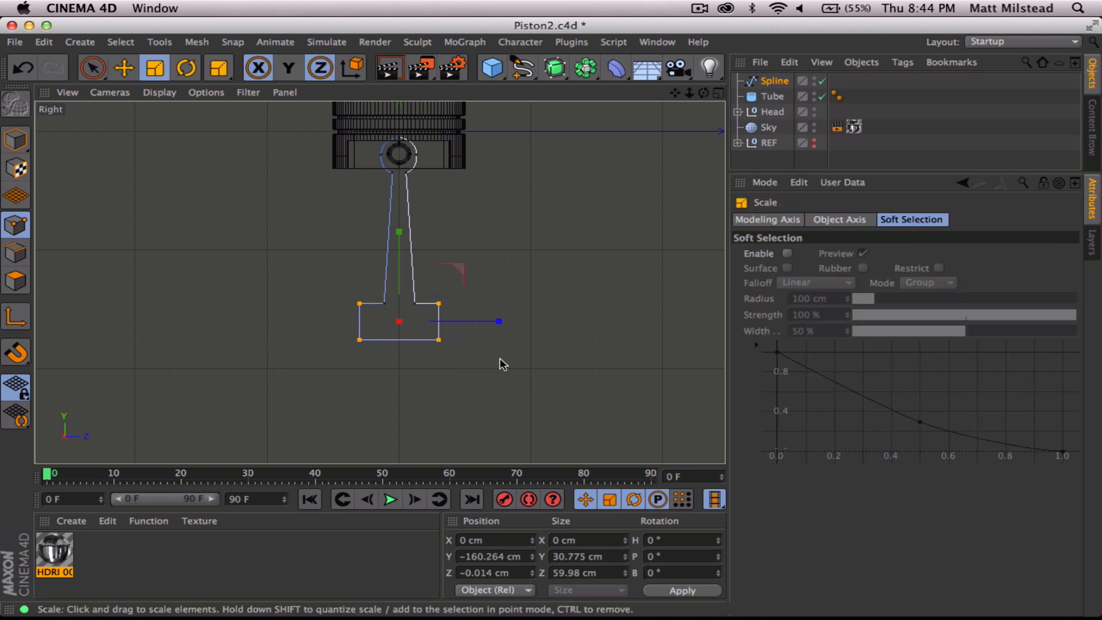
{"action": "mouse_move", "coordinate": [499, 322]}
{"action": "left_mouse_down"}
{"action": "mouse_move", "coordinate": [479, 329]}
{"action": "mouse_move", "coordinate": [499, 324]}
{"action": "left_mouse_up"}
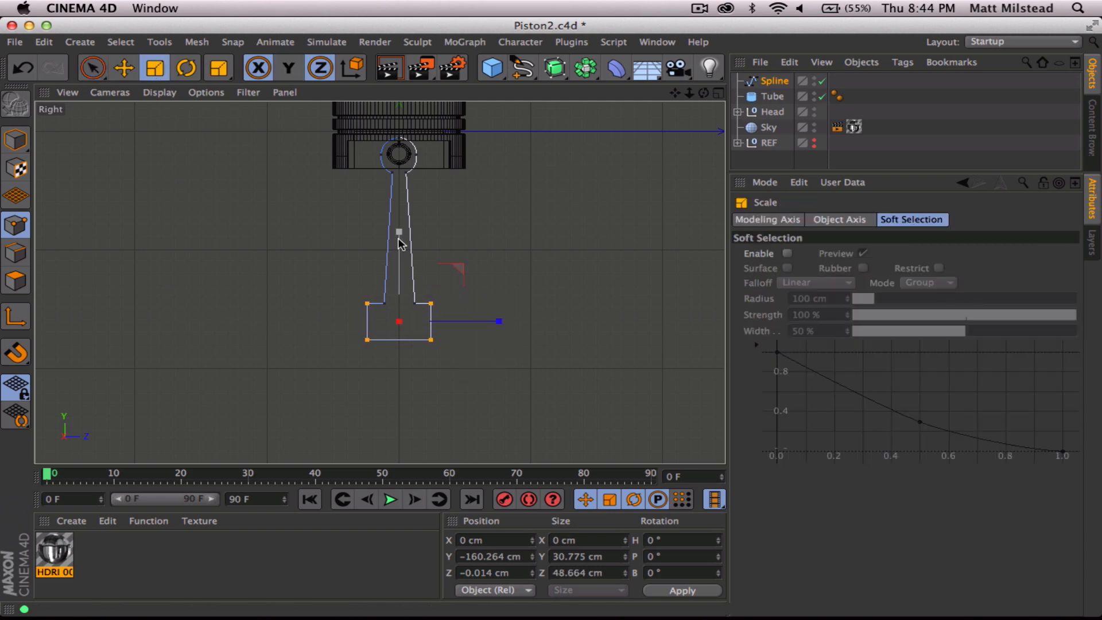
Add an Extrude object and make the arm spline its child, viewing the result in perspective
{"action": "left_click", "coordinate": [718, 93]}
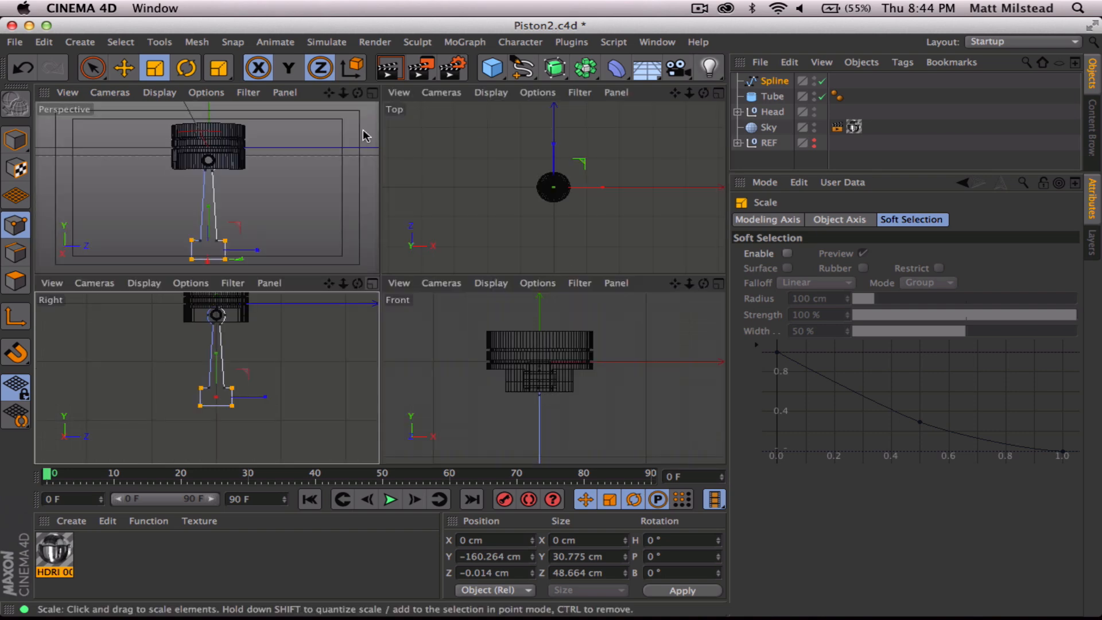
{"action": "left_click", "coordinate": [375, 93]}
{"action": "left_click_drag", "start_coordinate": [340, 231], "coordinate": [400, 294], "text": "alt"}
{"action": "left_click", "coordinate": [771, 82]}
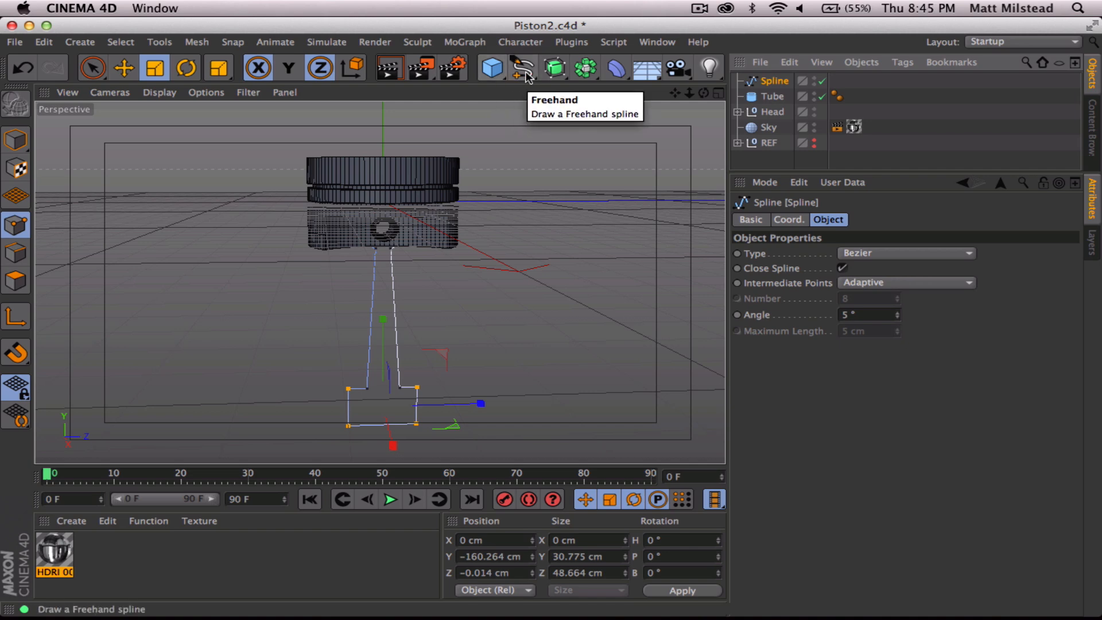
{"action": "left_click", "coordinate": [555, 68]}
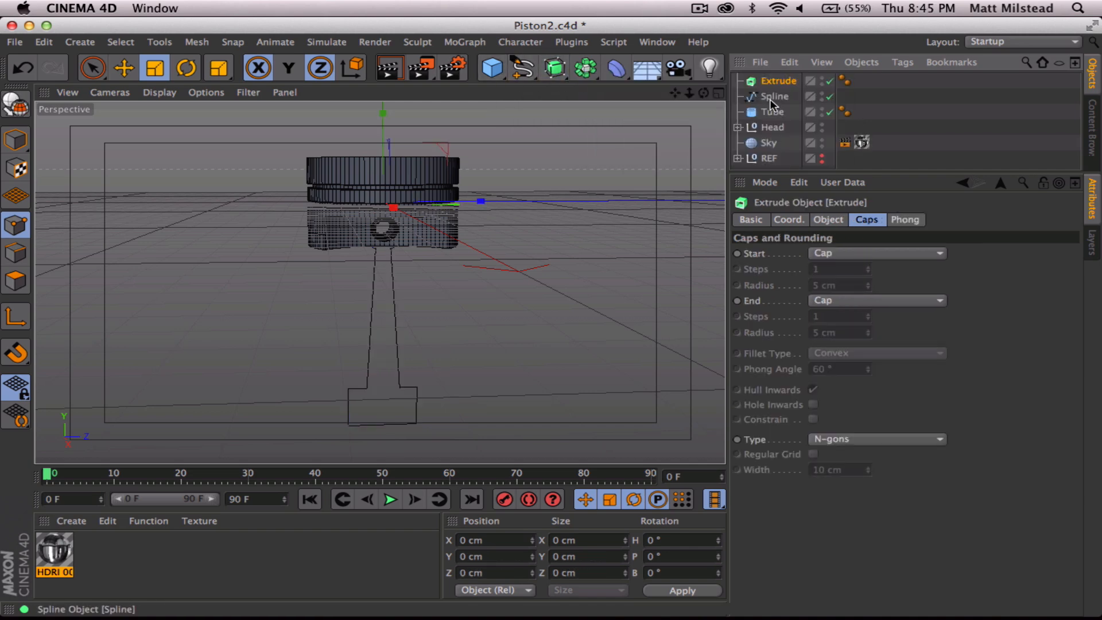
{"action": "left_click_drag", "start_coordinate": [773, 85], "coordinate": [774, 84]}
{"action": "left_click_drag", "start_coordinate": [487, 271], "coordinate": [629, 274], "text": "alt"}
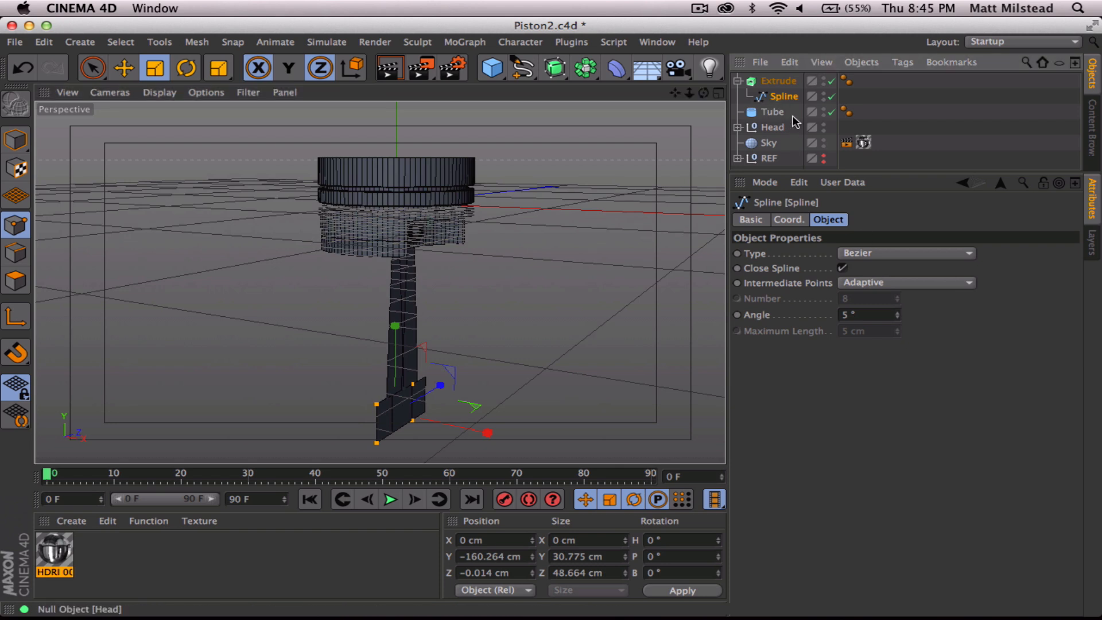
Take the arm spline back out of the Extrude object to the top level of the hierarchy
{"action": "left_click", "coordinate": [777, 84]}
{"action": "left_click", "coordinate": [781, 97]}
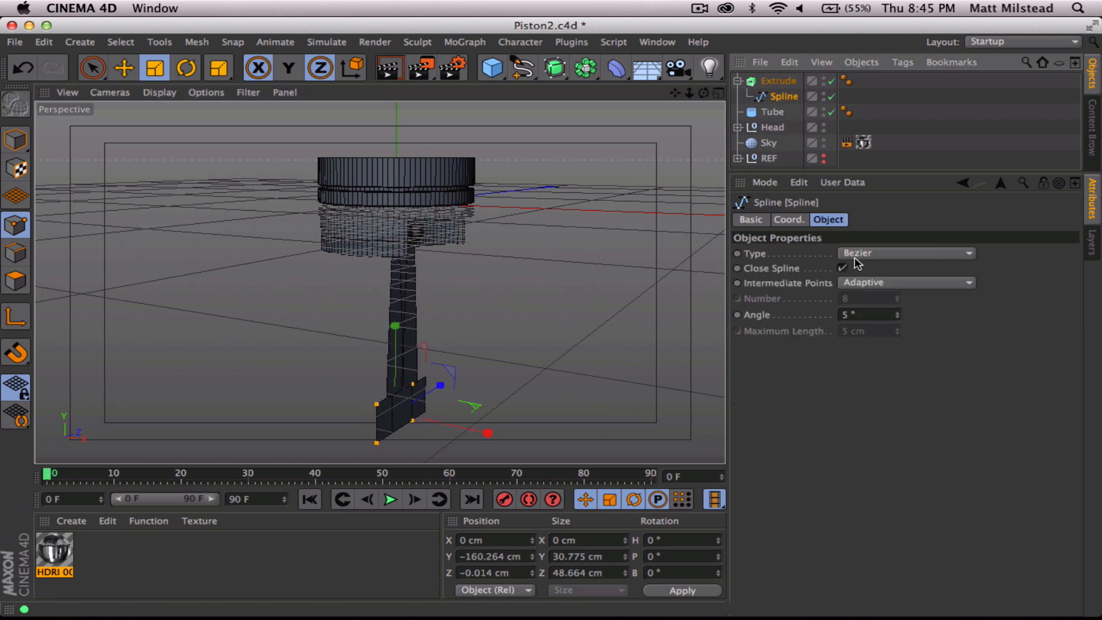
{"action": "left_click", "coordinate": [799, 221]}
{"action": "left_click", "coordinate": [768, 220]}
{"action": "left_click", "coordinate": [821, 221]}
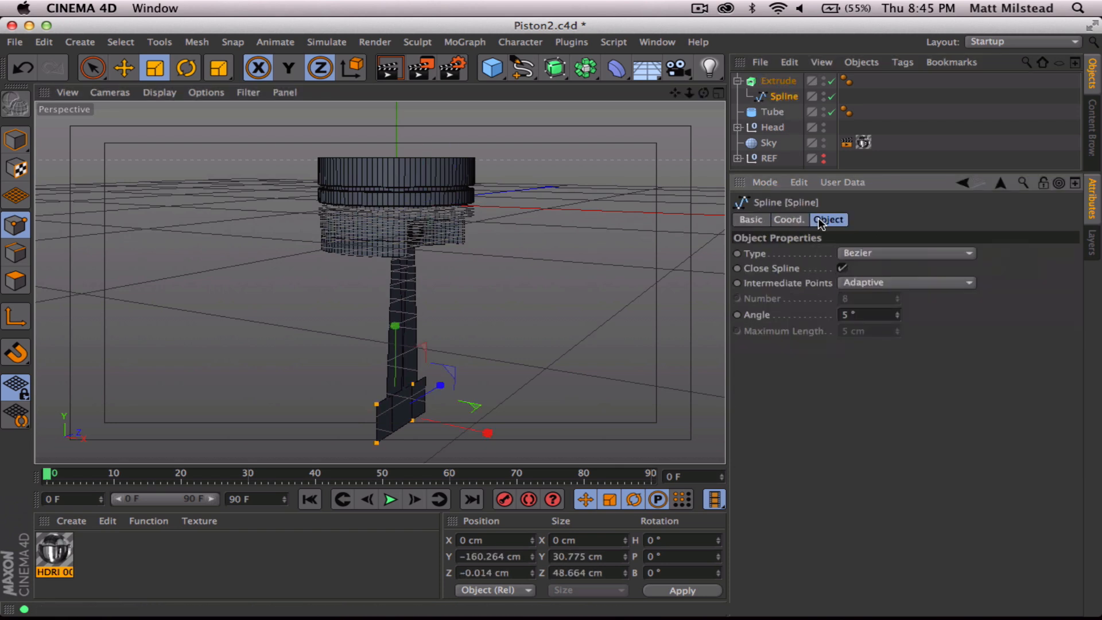
{"action": "left_click_drag", "start_coordinate": [780, 97], "coordinate": [775, 79]}
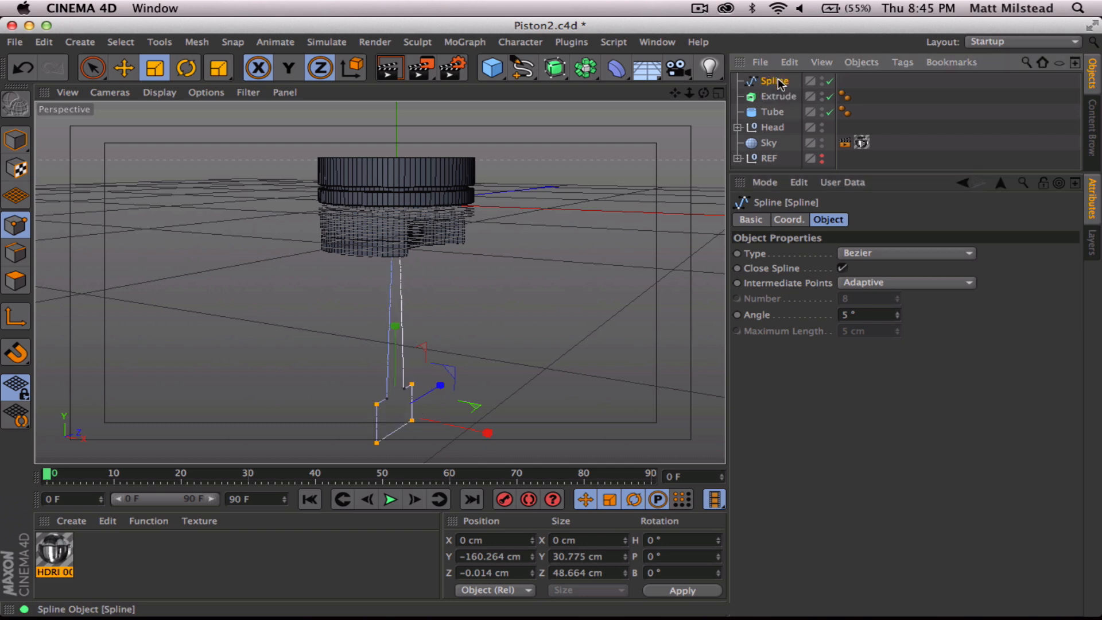
Rotate the whole arm spline to a heading of -90° and nest it under the Extrude object again
{"action": "left_click", "coordinate": [15, 139]}
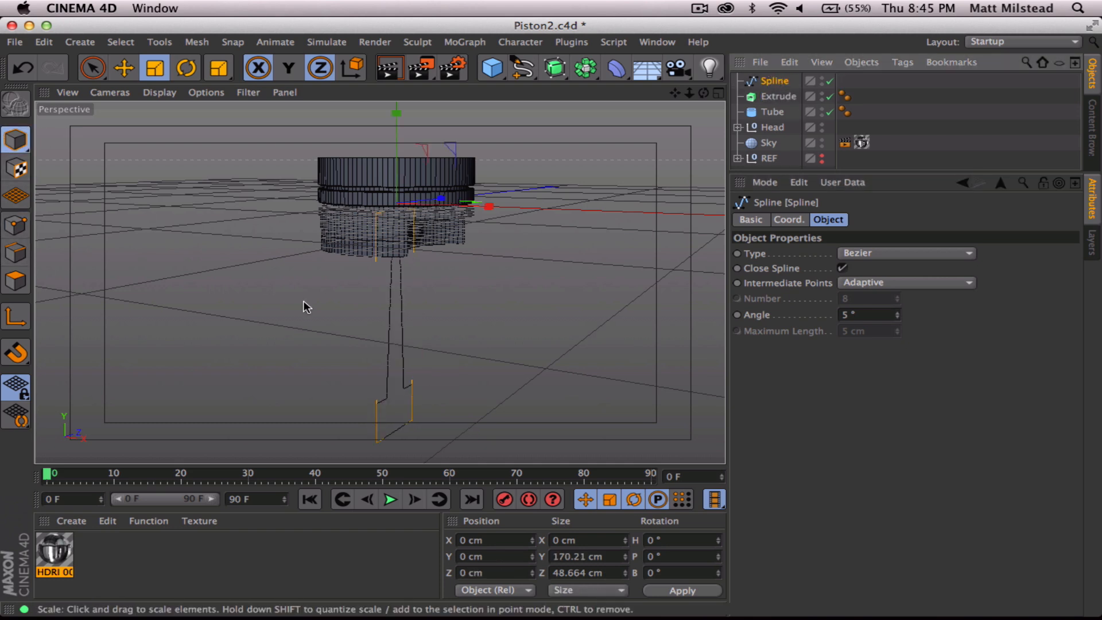
{"action": "key", "text": "r"}
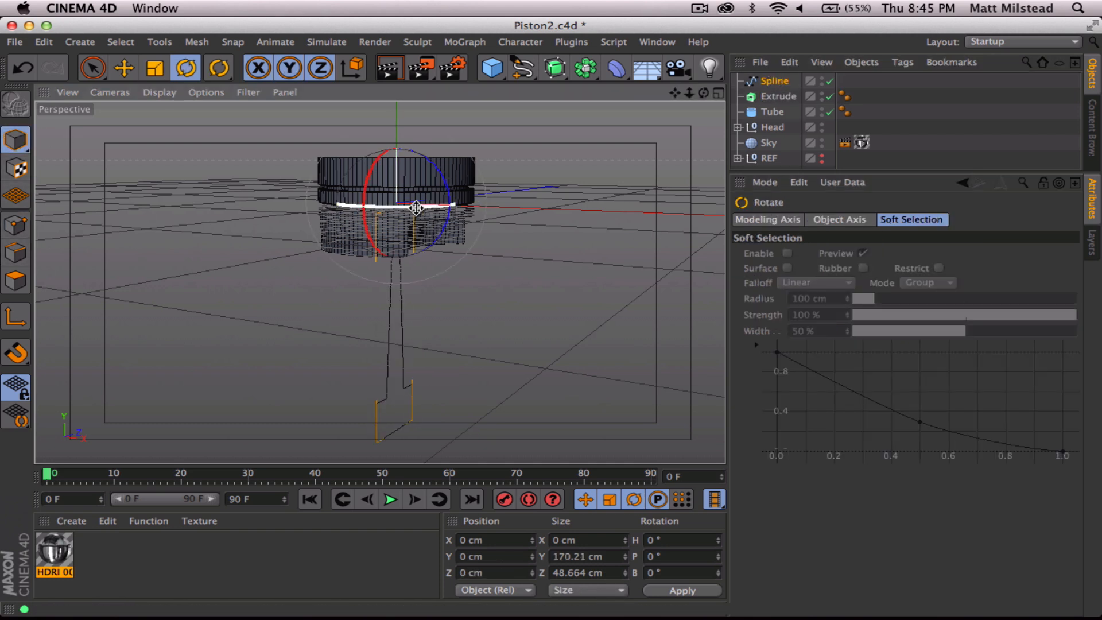
{"action": "left_click_drag", "start_coordinate": [417, 208], "coordinate": [234, 202]}
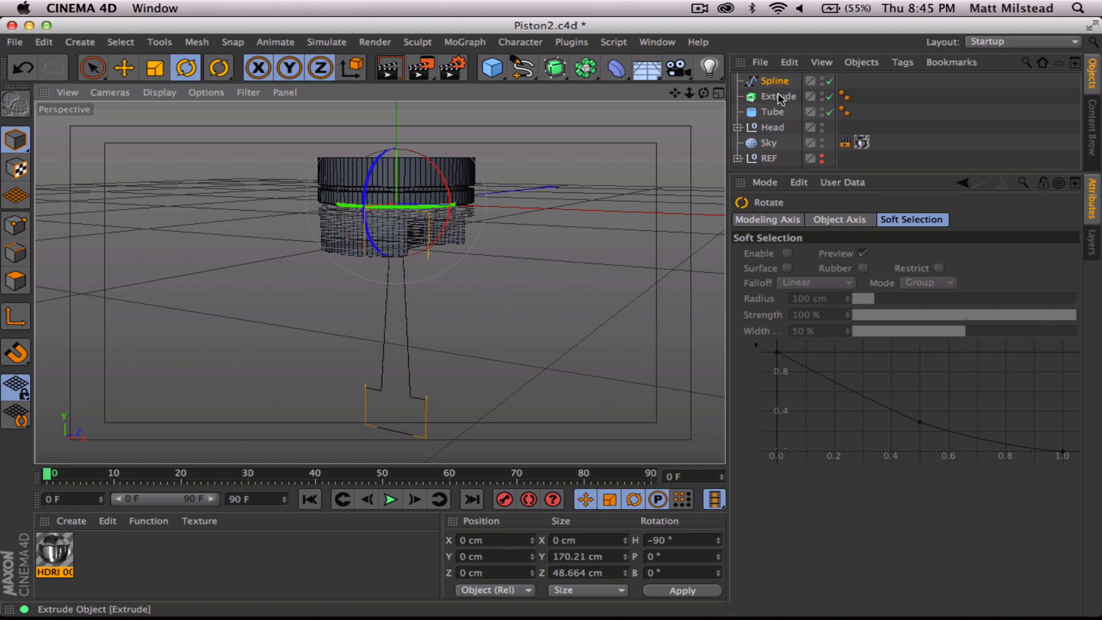
{"action": "left_click_drag", "start_coordinate": [775, 81], "coordinate": [777, 98]}
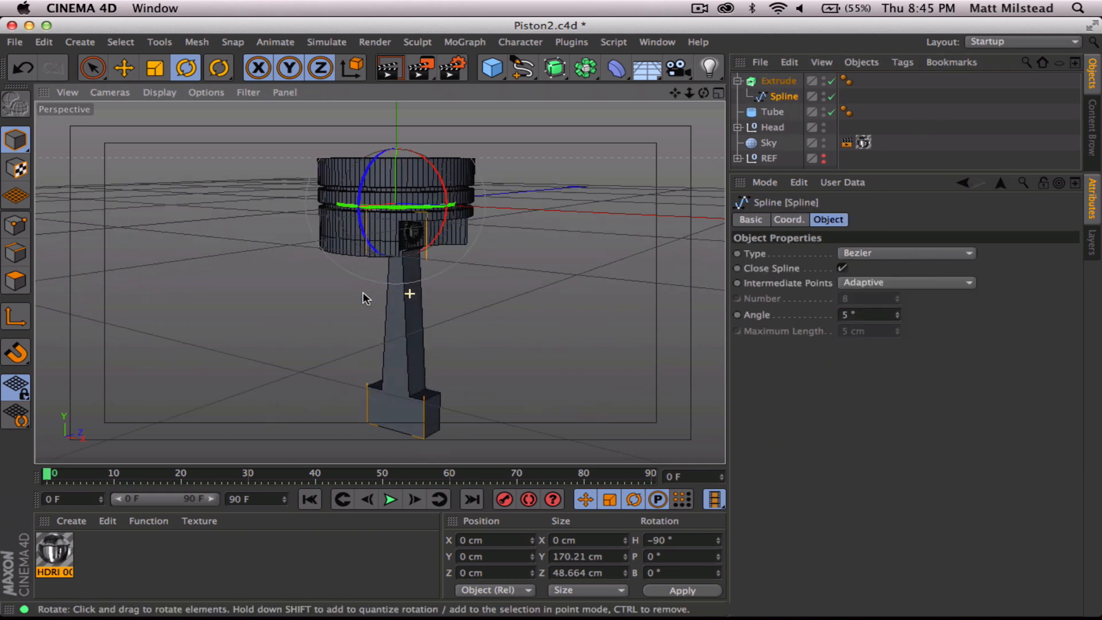
Rotate the Extrude object to a heading of 90° so the arm faces the pin tube
{"action": "left_click", "coordinate": [769, 81]}
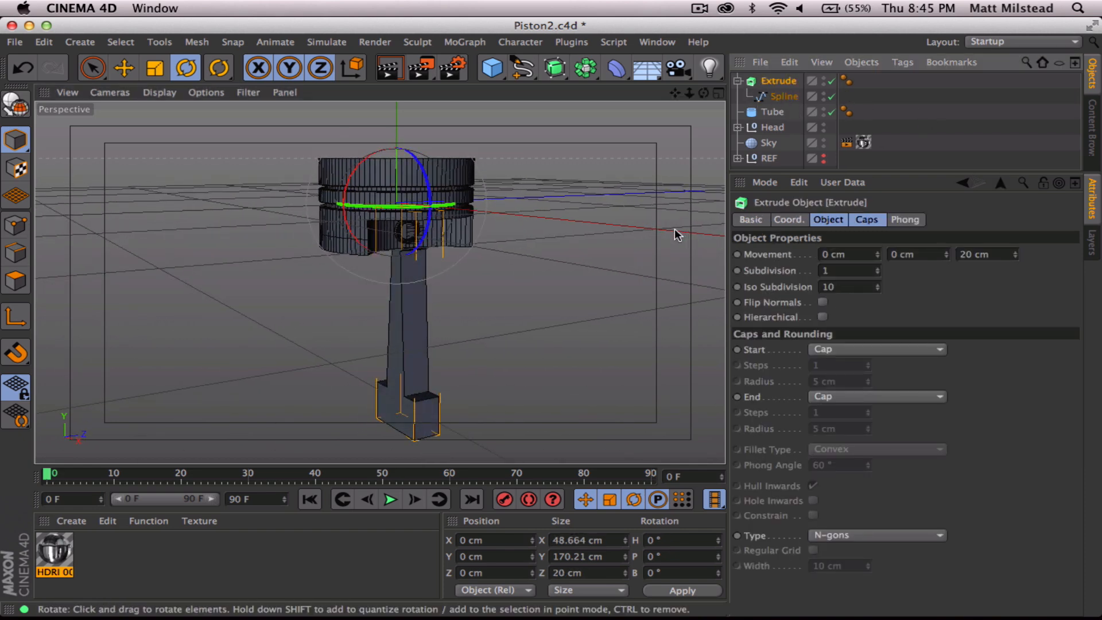
{"action": "key", "text": "r"}
{"action": "left_click_drag", "start_coordinate": [366, 205], "coordinate": [489, 245]}
Shift the spline inside the Extrude object to about Z -10.4 cm to centre the arm in the head
{"action": "right_click_drag", "start_coordinate": [378, 237], "coordinate": [544, 226], "text": "alt"}
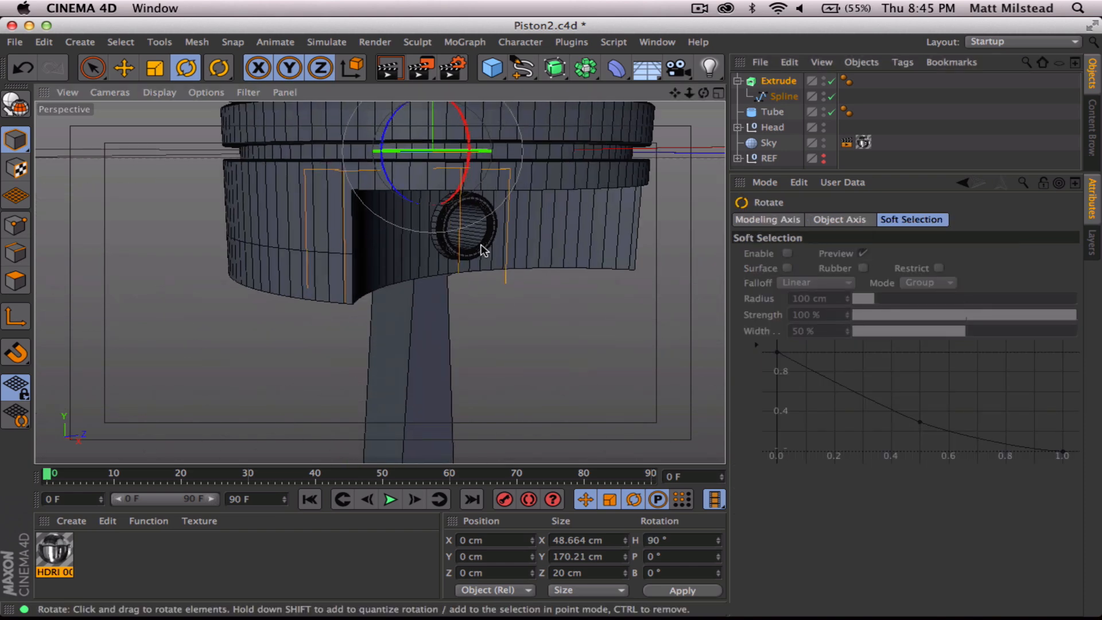
{"action": "middle_click_drag", "start_coordinate": [481, 247], "coordinate": [498, 213], "text": "alt"}
{"action": "left_click_drag", "start_coordinate": [457, 259], "coordinate": [623, 160], "text": "alt"}
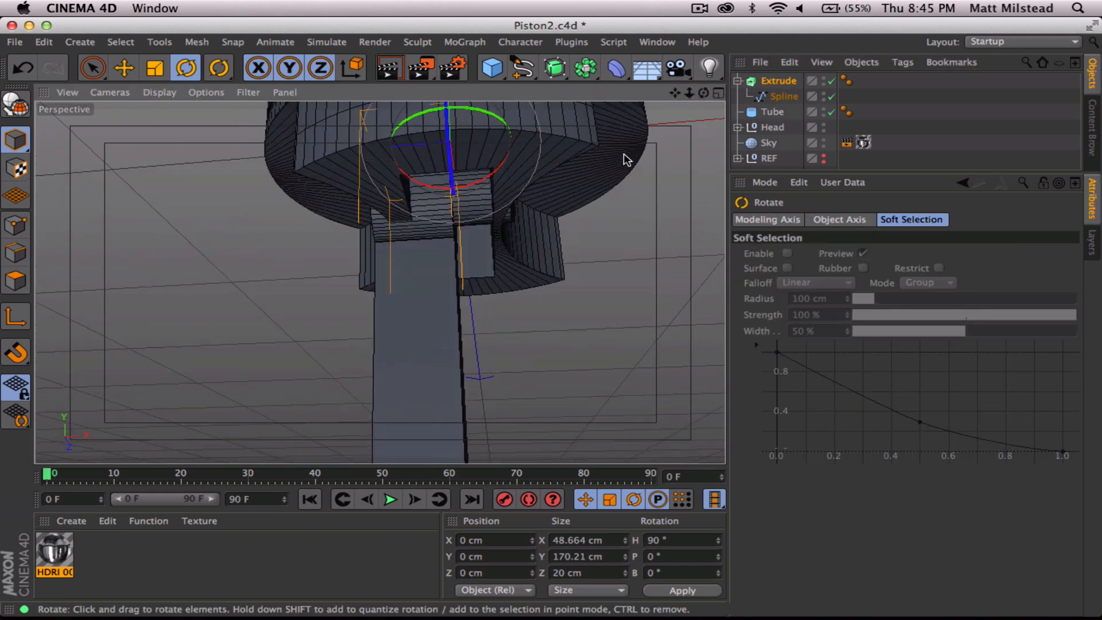
{"action": "left_click", "coordinate": [775, 81]}
{"action": "key", "text": "e"}
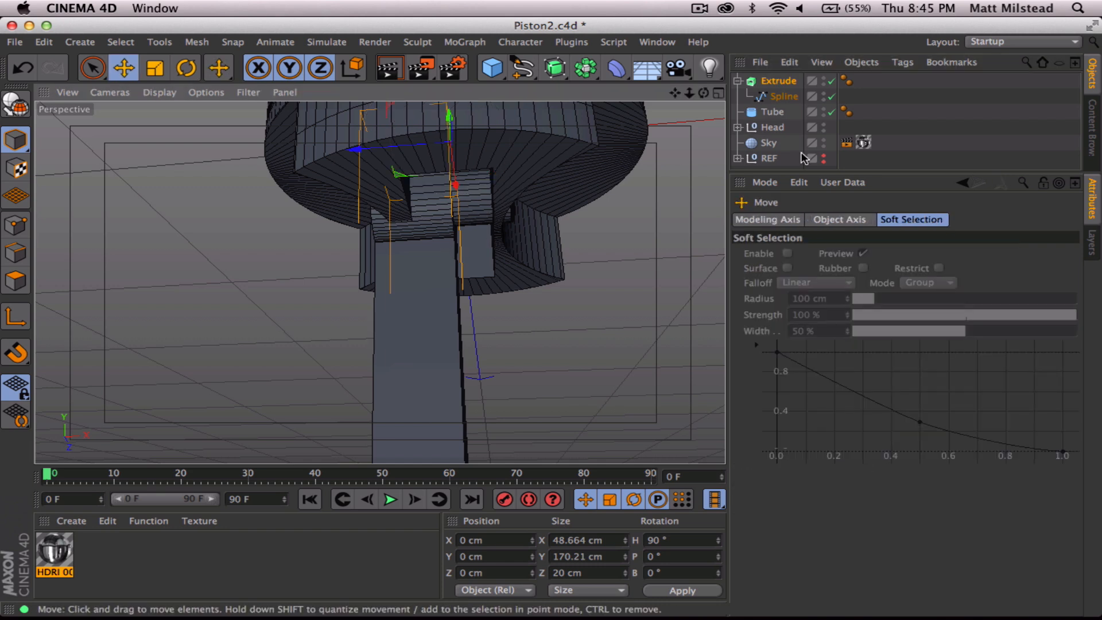
{"action": "left_click", "coordinate": [787, 97]}
{"action": "left_click_drag", "start_coordinate": [522, 128], "coordinate": [632, 230]}
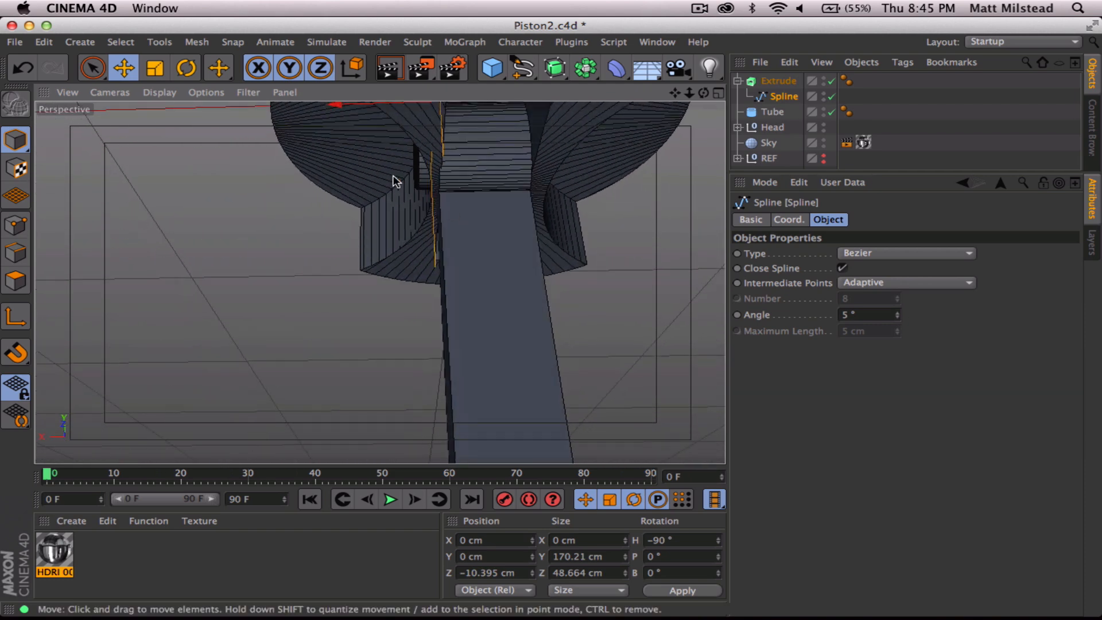
Set the Extrude object's Z movement to 18 cm
{"action": "left_click", "coordinate": [781, 81]}
{"action": "left_click", "coordinate": [964, 251]}
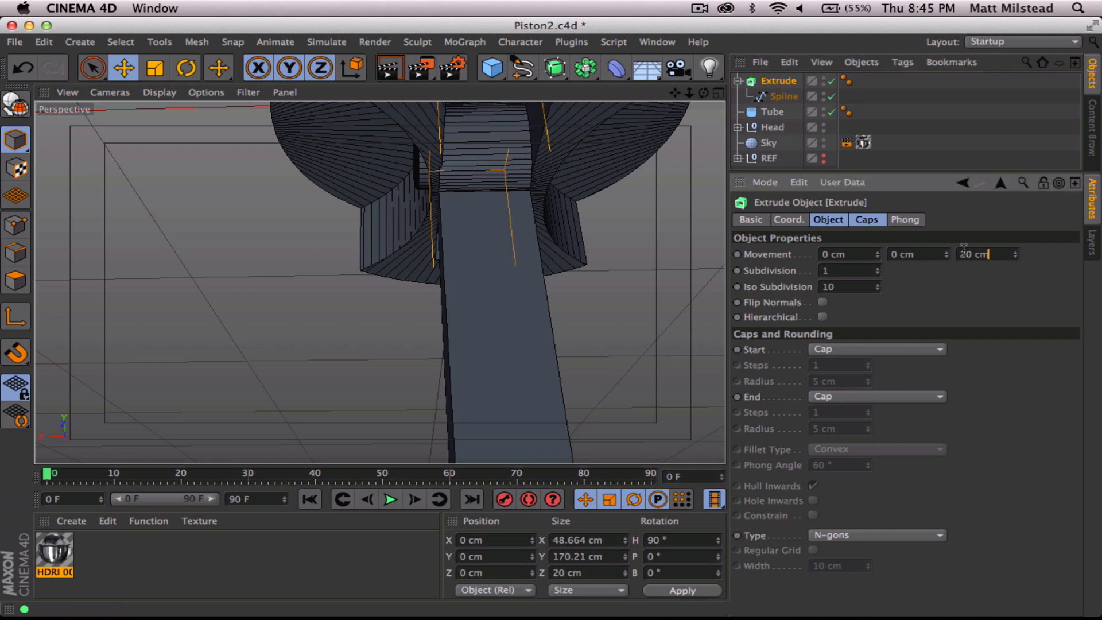
{"action": "type", "text": "18"}
{"action": "key", "text": "Return"}
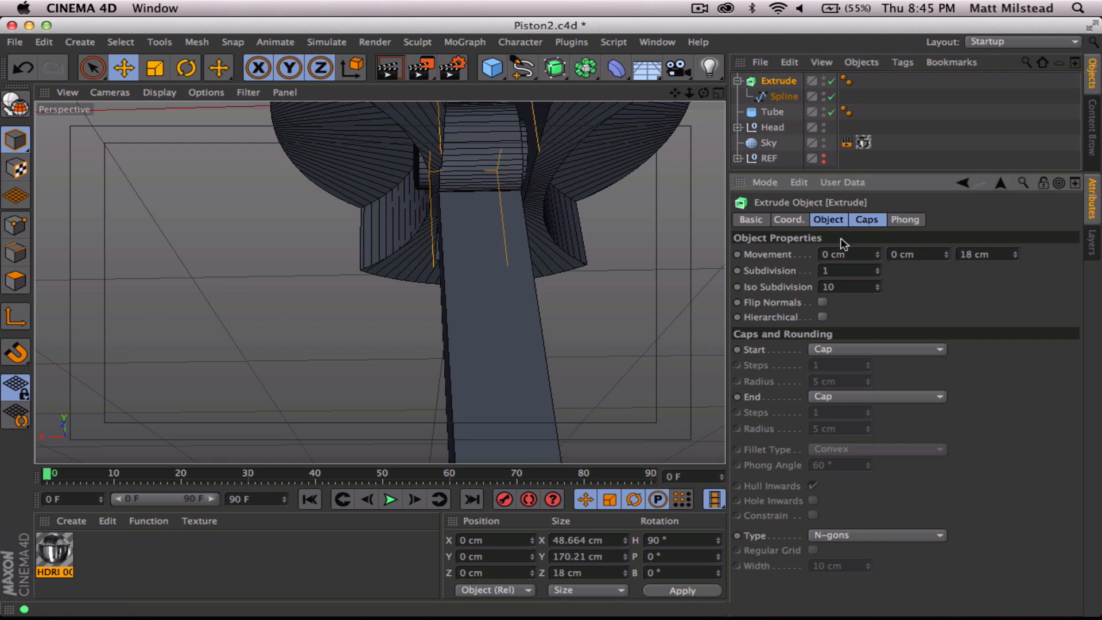
Readjust the arm spline's position to about Z -8.8 cm so the arm sits centred in the head's gap
{"action": "left_click", "coordinate": [787, 97]}
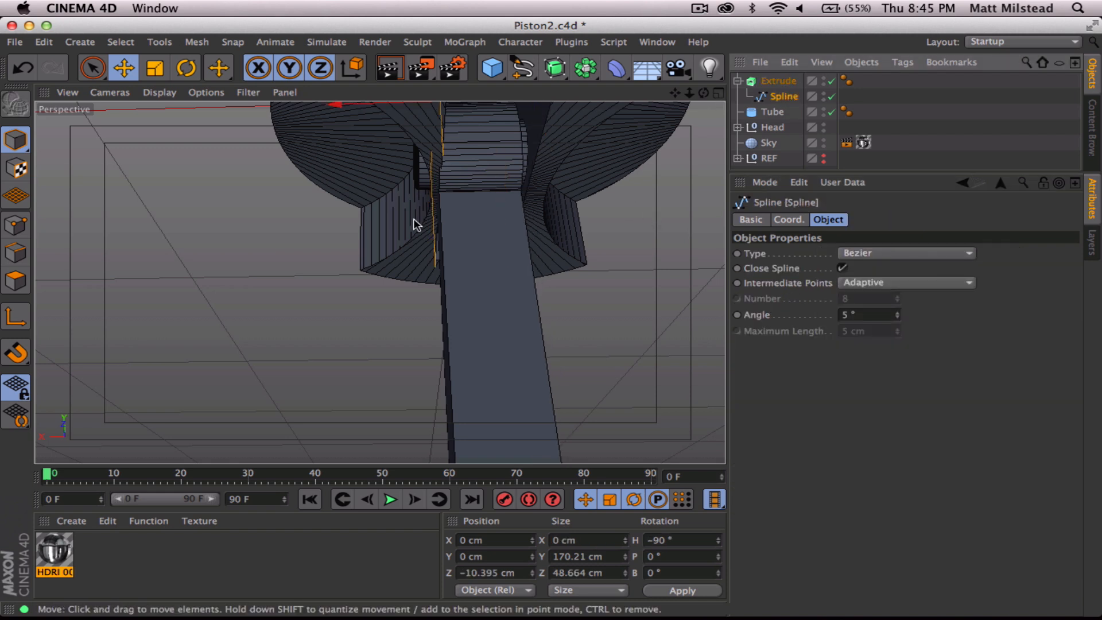
{"action": "left_click_drag", "start_coordinate": [413, 221], "coordinate": [299, 147], "text": "alt"}
{"action": "left_click_drag", "start_coordinate": [367, 181], "coordinate": [291, 167], "text": "alt"}
{"action": "scroll", "coordinate": [446, 191], "scroll_direction": "up", "scroll_amount": 6}
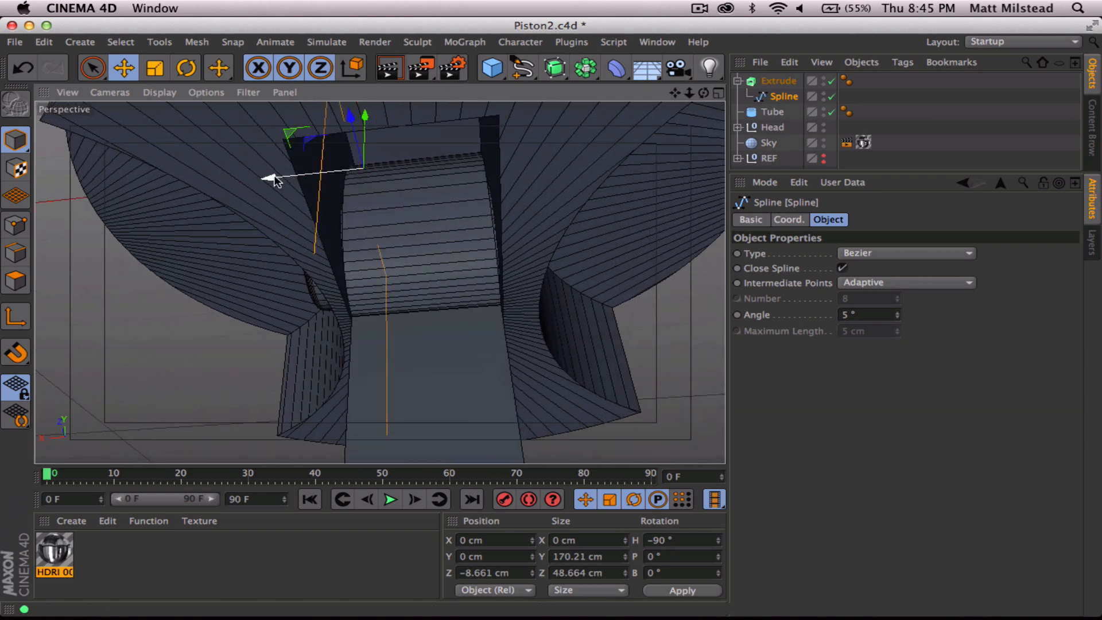
{"action": "left_click_drag", "start_coordinate": [274, 180], "coordinate": [504, 356]}
Copy the pin-hole Cylinder from Boole.1 in the Head group to the top level, then collapse the Extrude and Head hierarchies
{"action": "left_click", "coordinate": [738, 128]}
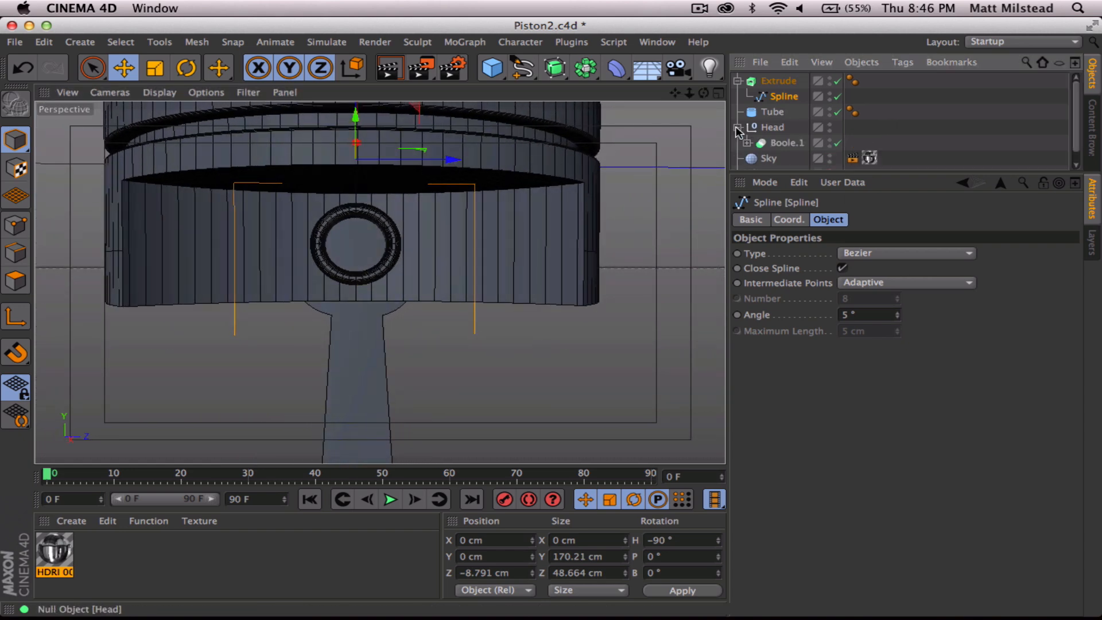
{"action": "left_click", "coordinate": [747, 143]}
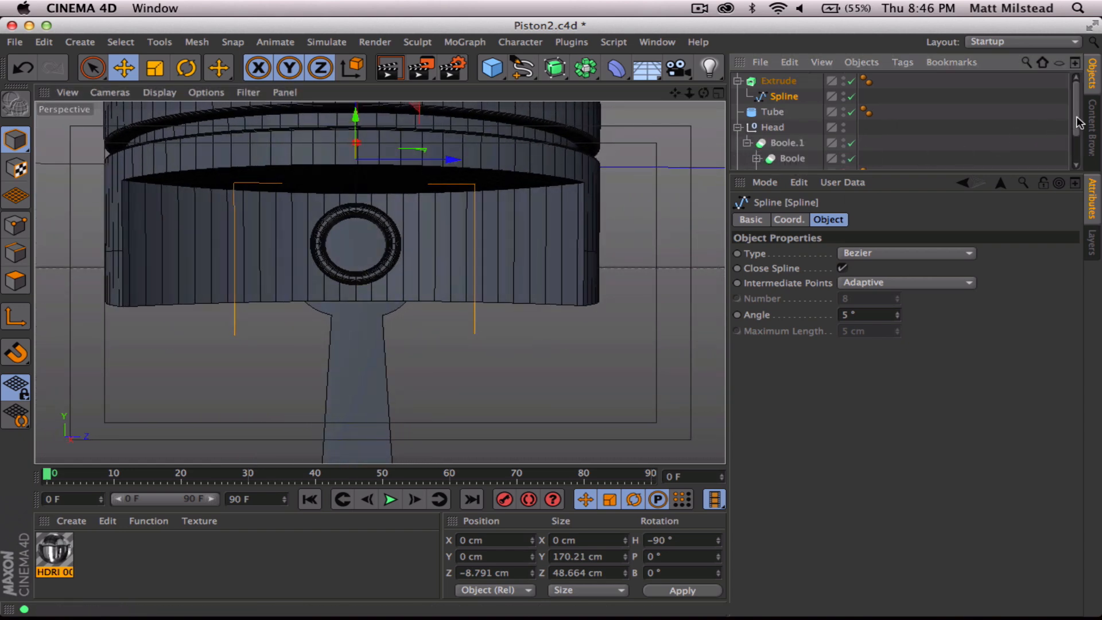
{"action": "scroll", "coordinate": [1077, 122], "scroll_direction": "down", "scroll_amount": 3}
{"action": "left_click", "coordinate": [793, 133]}
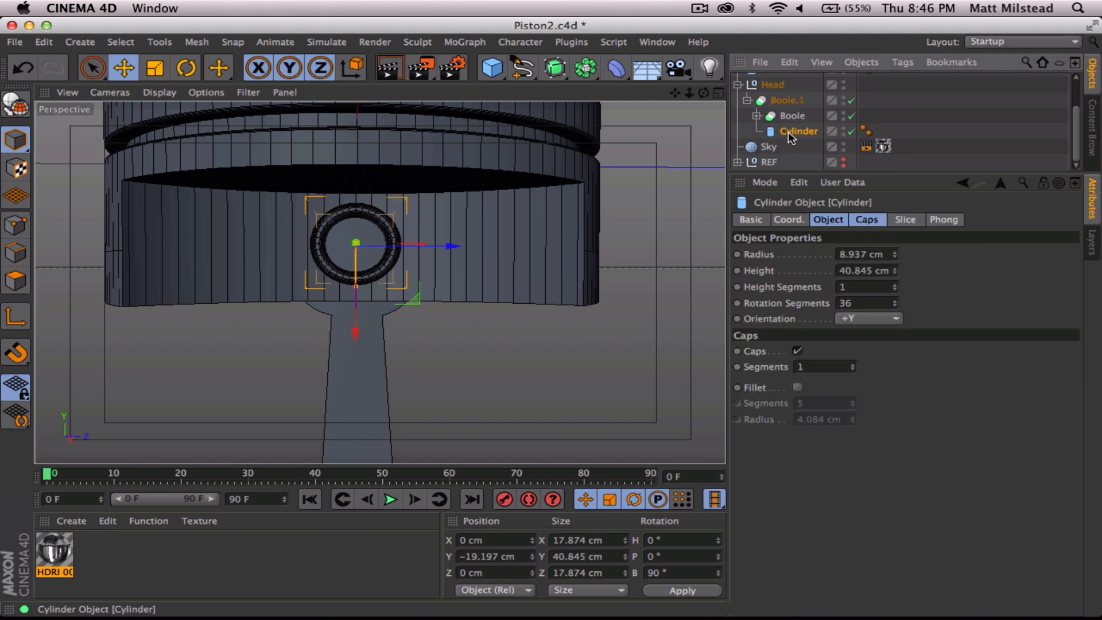
{"action": "left_click_drag", "start_coordinate": [762, 79], "coordinate": [762, 78]}
{"action": "left_click", "coordinate": [738, 96]}
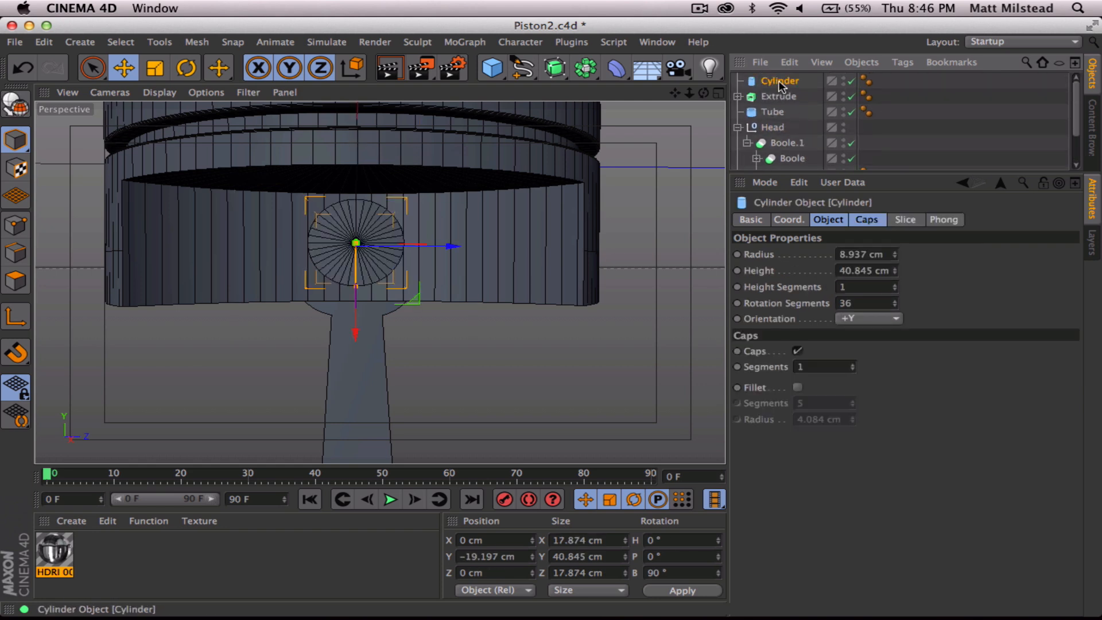
{"action": "left_click", "coordinate": [738, 127]}
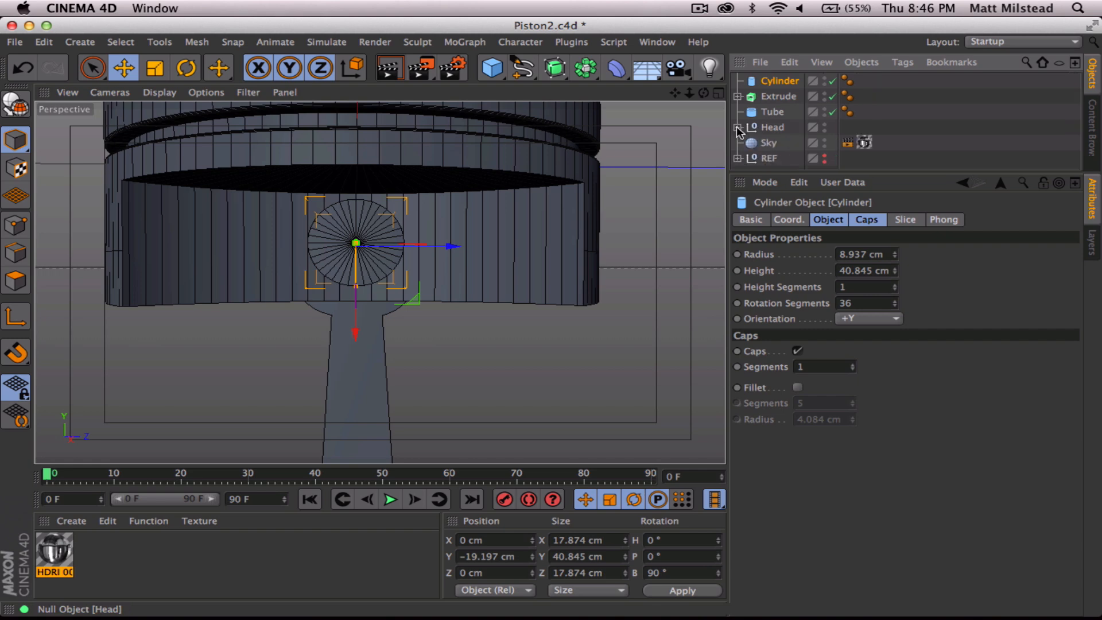
Duplicate the arm's Extrude object and store the copy in the REF group, leaving the group collapsed
{"action": "left_click", "coordinate": [772, 97]}
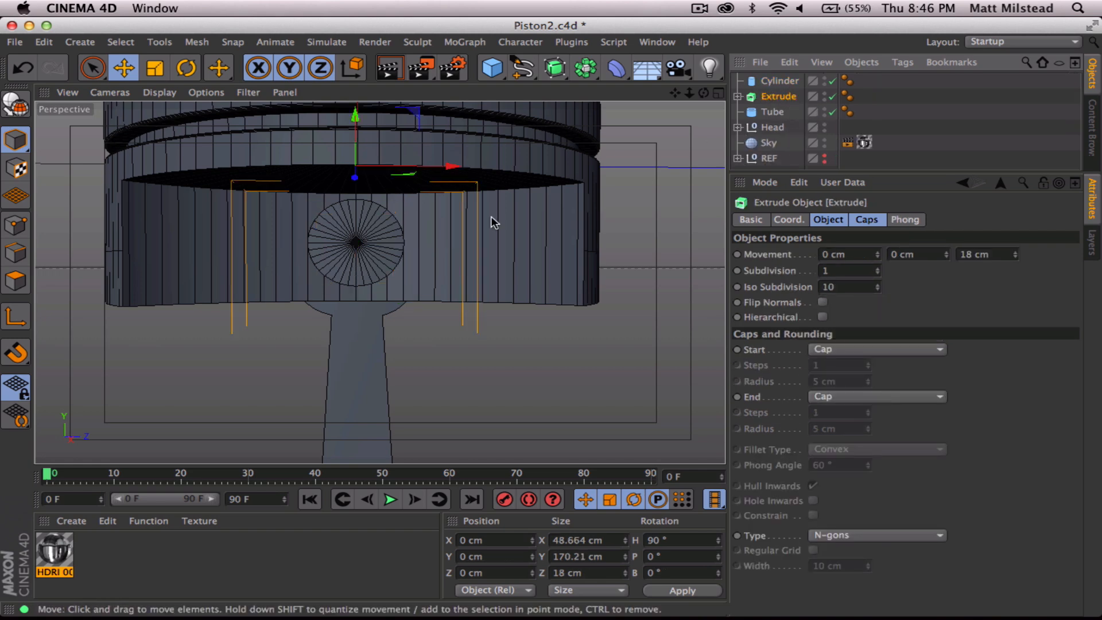
{"action": "left_click_drag", "start_coordinate": [492, 222], "coordinate": [421, 264], "text": "alt"}
{"action": "middle_click_drag", "start_coordinate": [420, 265], "coordinate": [387, 119], "text": "alt"}
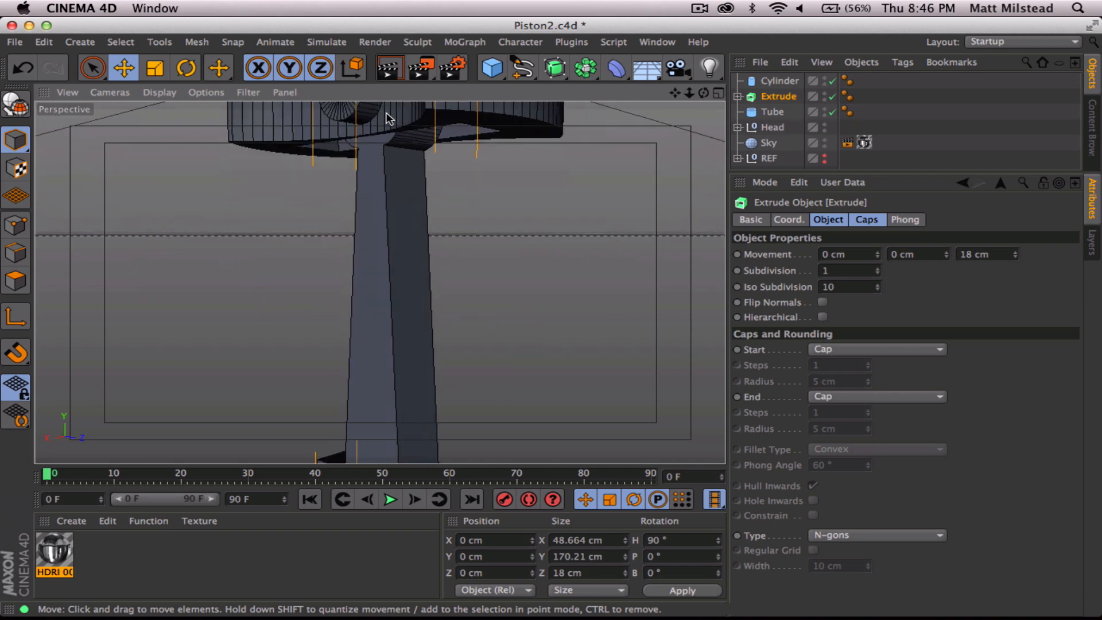
{"action": "scroll", "coordinate": [355, 264], "scroll_direction": "down", "scroll_amount": 4}
{"action": "middle_click_drag", "start_coordinate": [355, 264], "coordinate": [372, 226], "text": "alt"}
{"action": "left_click_drag", "start_coordinate": [369, 222], "coordinate": [354, 308], "text": "alt"}
{"action": "middle_click_drag", "start_coordinate": [392, 258], "coordinate": [354, 308], "text": "alt"}
{"action": "left_click_drag", "start_coordinate": [353, 308], "coordinate": [480, 286], "text": "alt"}
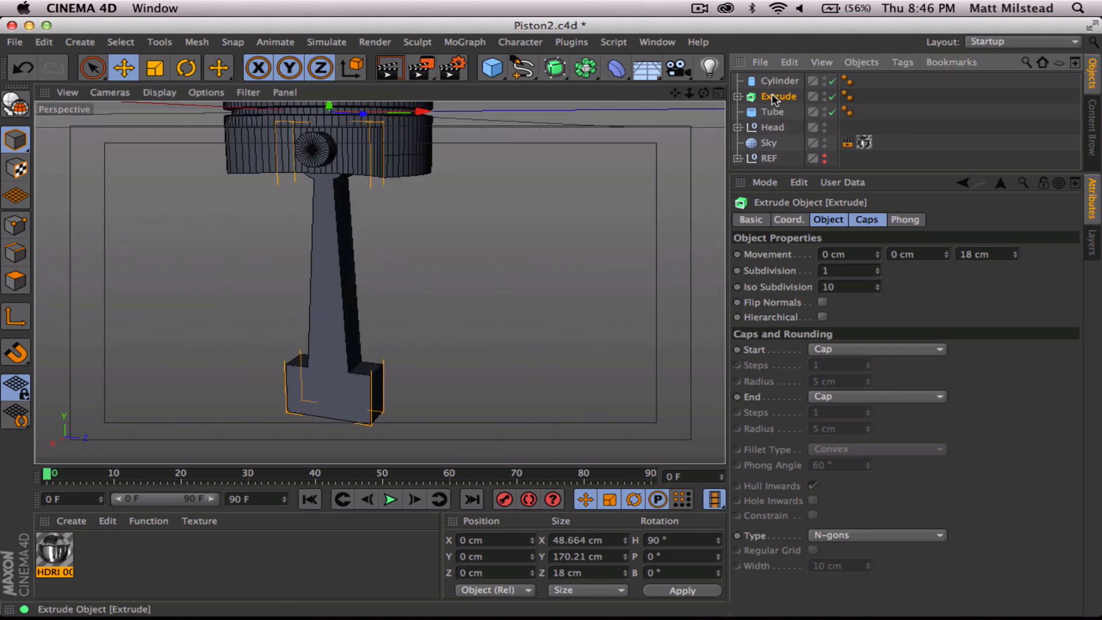
{"action": "key", "text": "super+c"}
{"action": "key", "text": "super+v"}
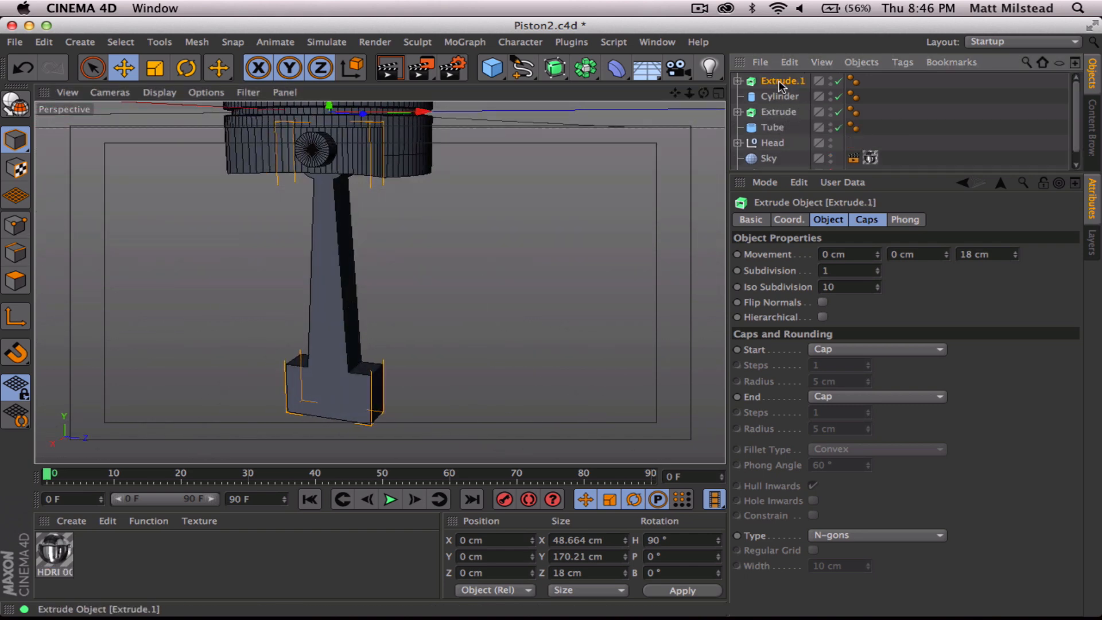
{"action": "mouse_move", "coordinate": [782, 154]}
{"action": "left_mouse_down"}
{"action": "mouse_move", "coordinate": [784, 171]}
{"action": "mouse_move", "coordinate": [768, 162]}
{"action": "left_mouse_up"}
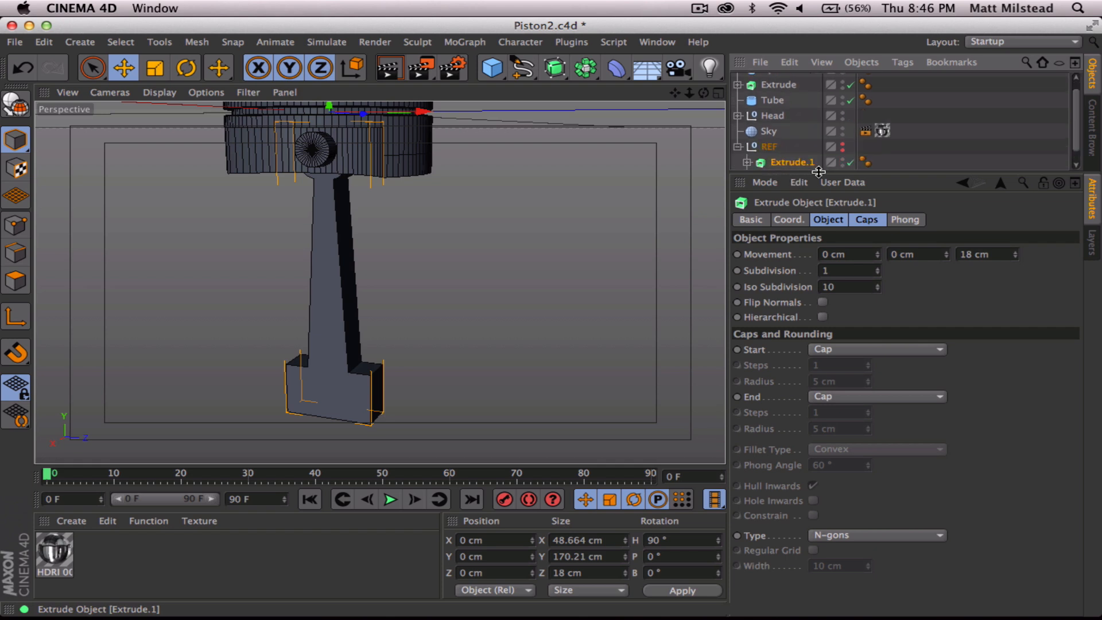
{"action": "left_click", "coordinate": [739, 147]}
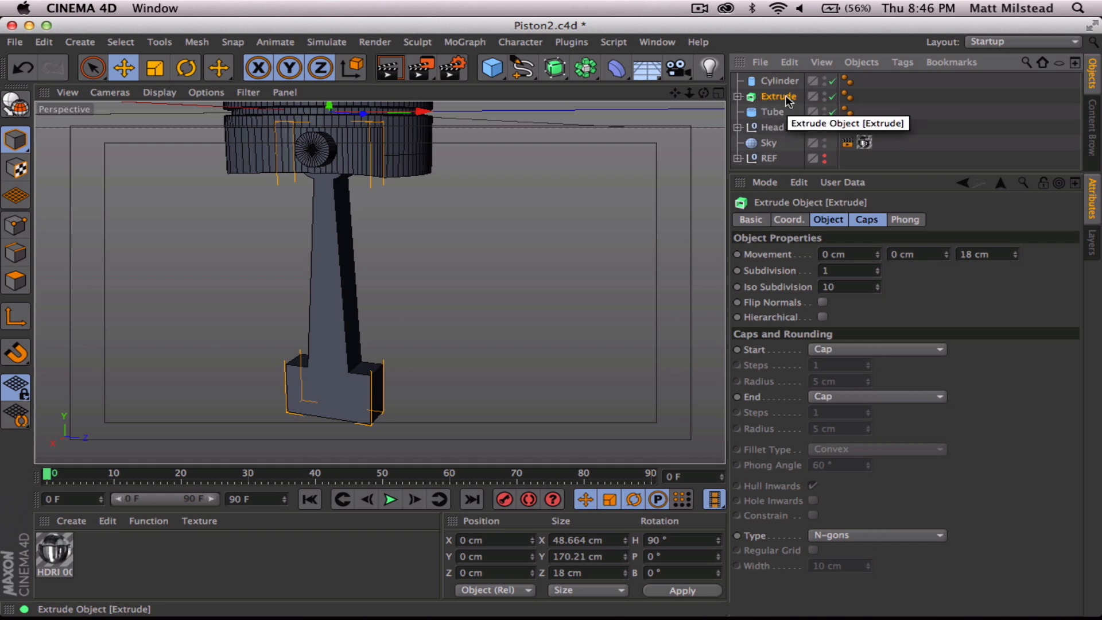
Make the arm's Extrude object editable and merge it with Cap 1 and Cap 2 into a single polygon object, deleting the originals
{"action": "key", "text": "c"}
{"action": "left_click", "coordinate": [737, 97]}
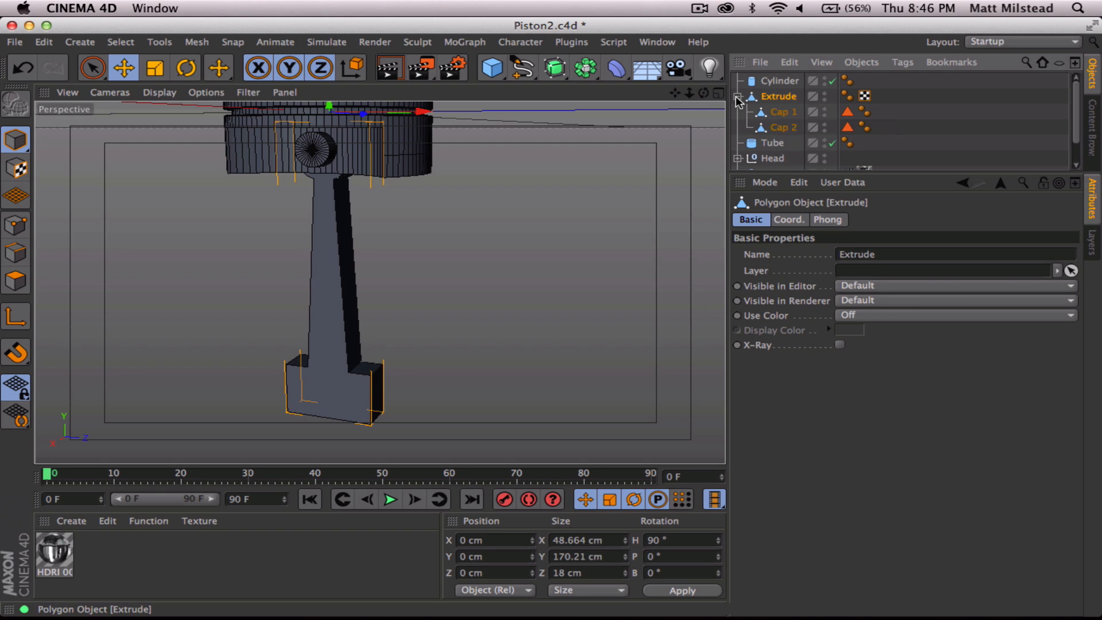
{"action": "left_click", "coordinate": [781, 127]}
{"action": "left_click", "coordinate": [777, 97], "text": "shift"}
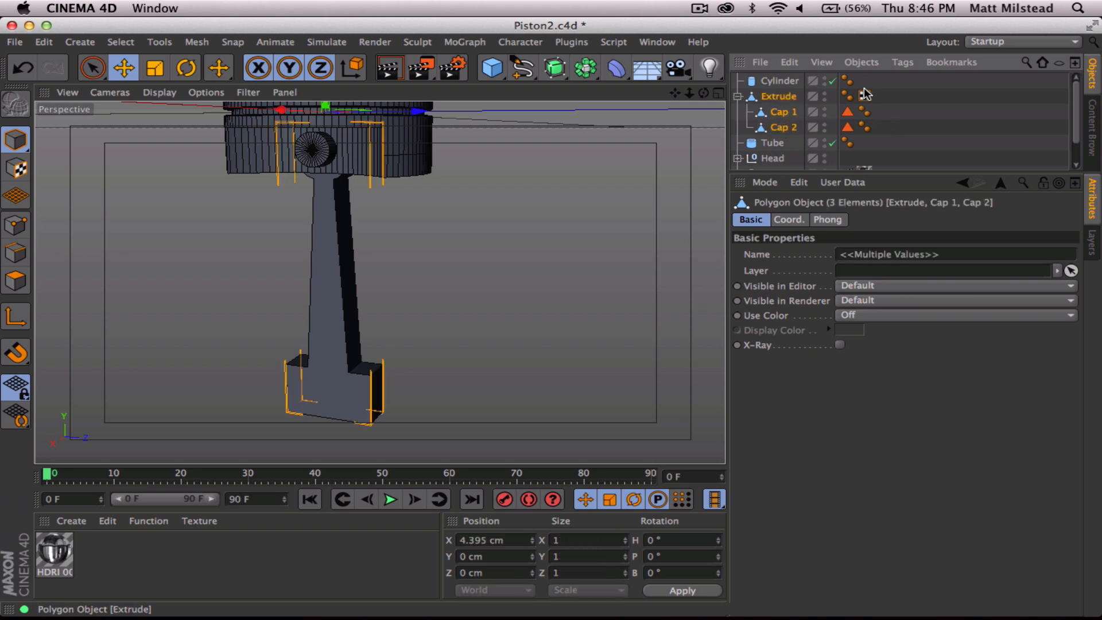
{"action": "left_click", "coordinate": [861, 62]}
{"action": "left_click", "coordinate": [911, 211]}
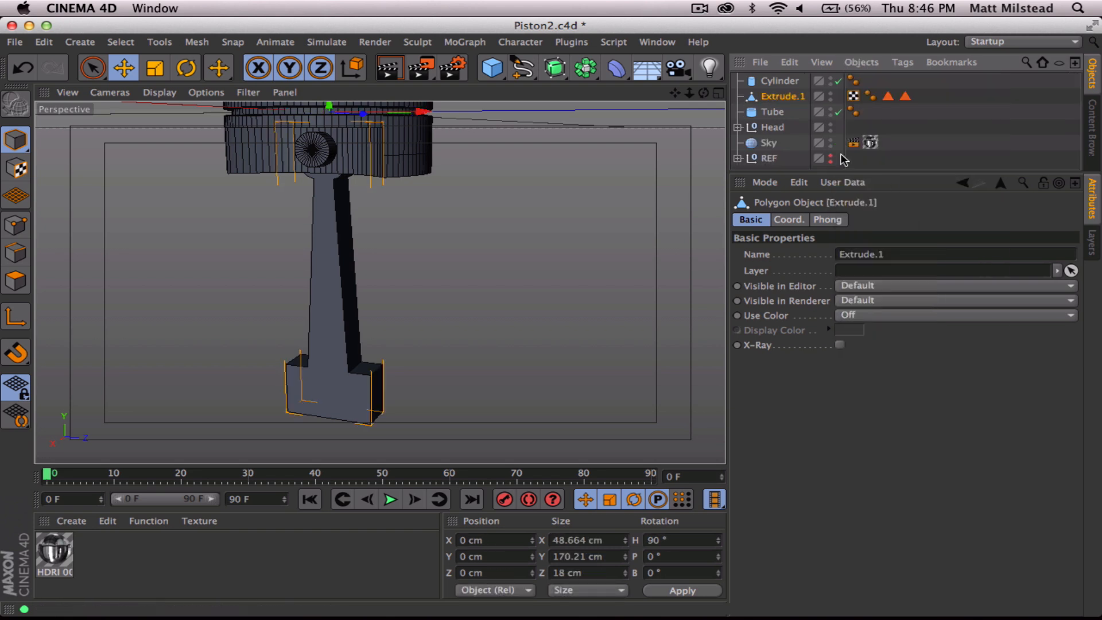
Select all points of the merged arm mesh and run Optimize on them
{"action": "left_click", "coordinate": [15, 225]}
{"action": "right_click_drag", "start_coordinate": [340, 278], "coordinate": [439, 277], "text": "alt"}
{"action": "left_click_drag", "start_coordinate": [379, 281], "coordinate": [644, 289], "text": "alt"}
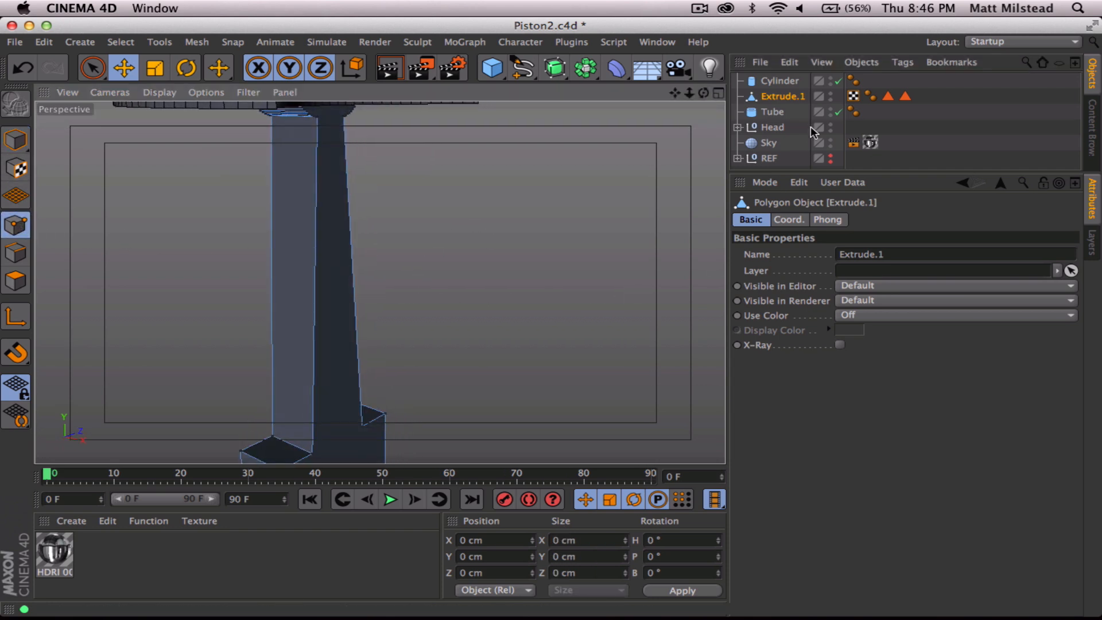
{"action": "left_click", "coordinate": [94, 68]}
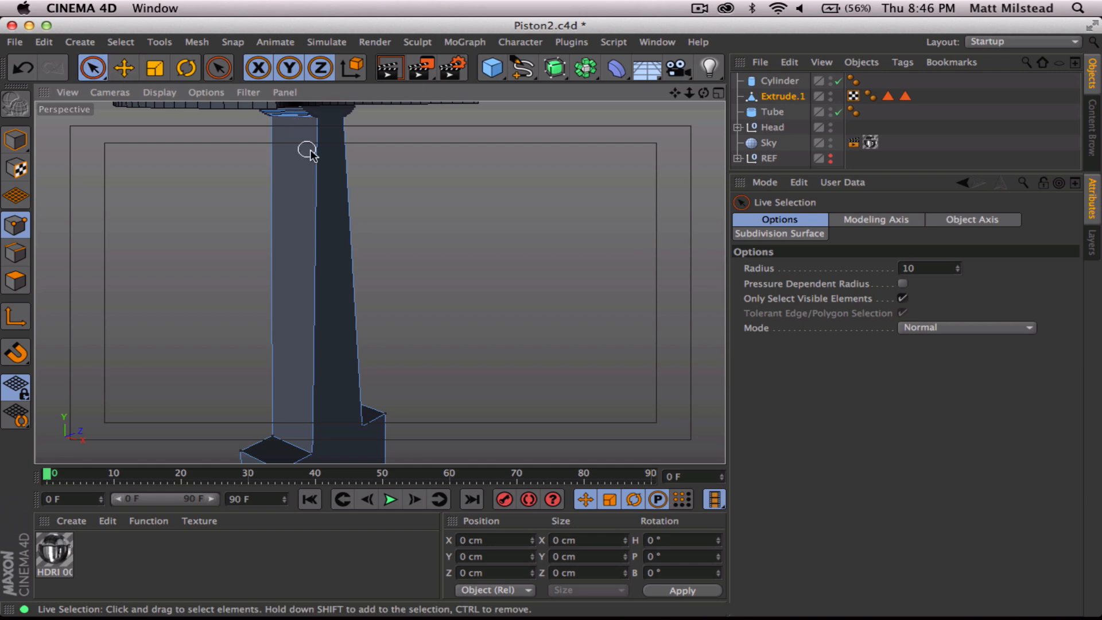
{"action": "key", "text": "super+a"}
{"action": "left_click", "coordinate": [197, 43]}
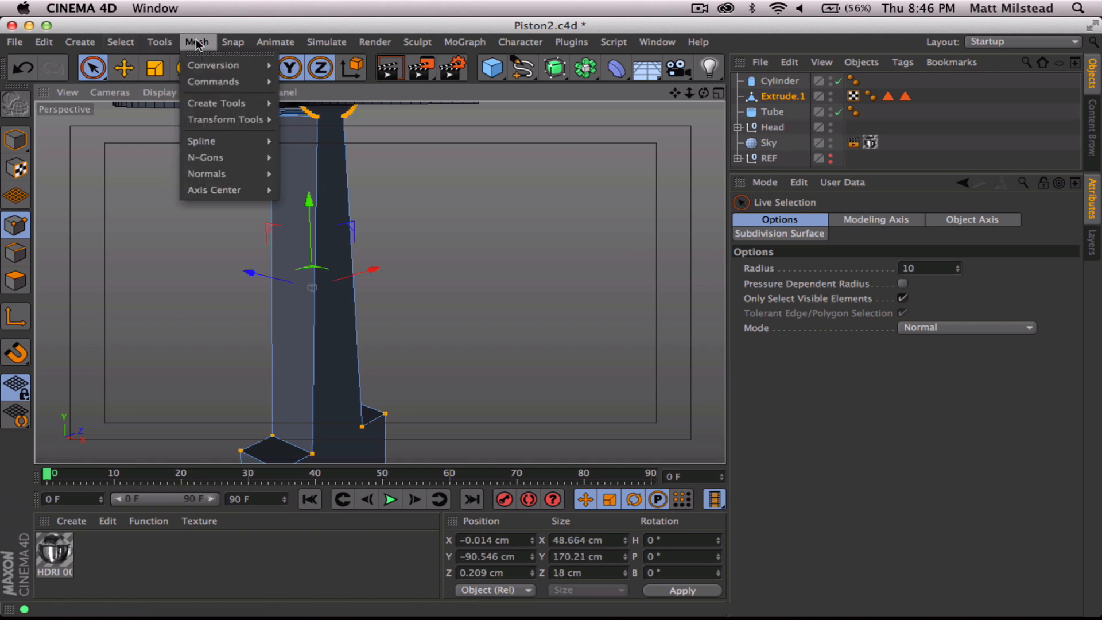
{"action": "mouse_move", "coordinate": [210, 81]}
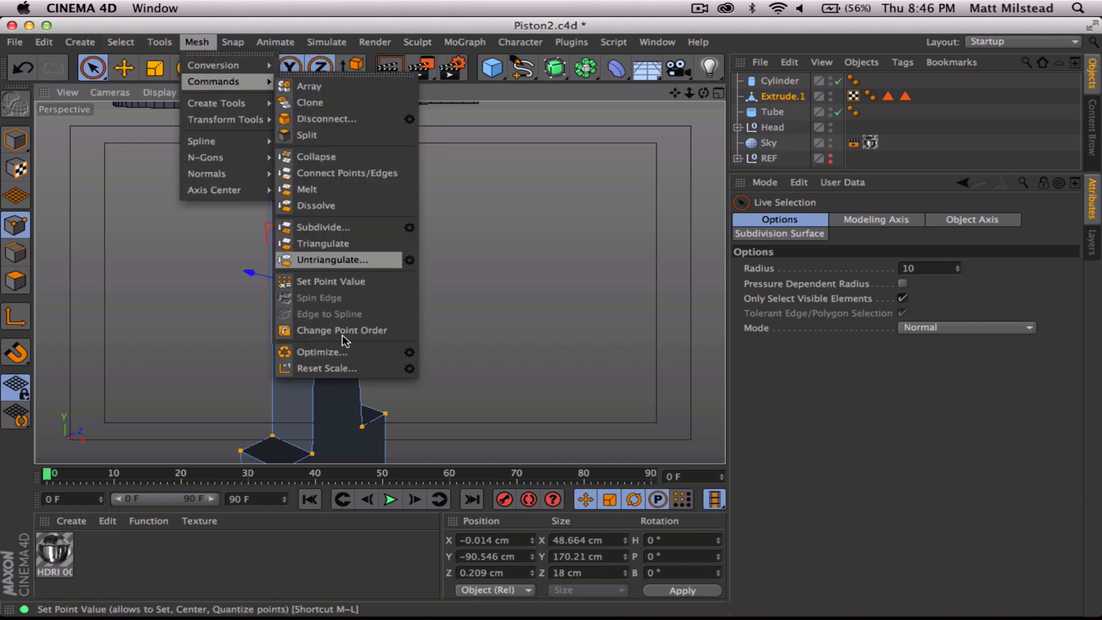
{"action": "left_click", "coordinate": [322, 352]}
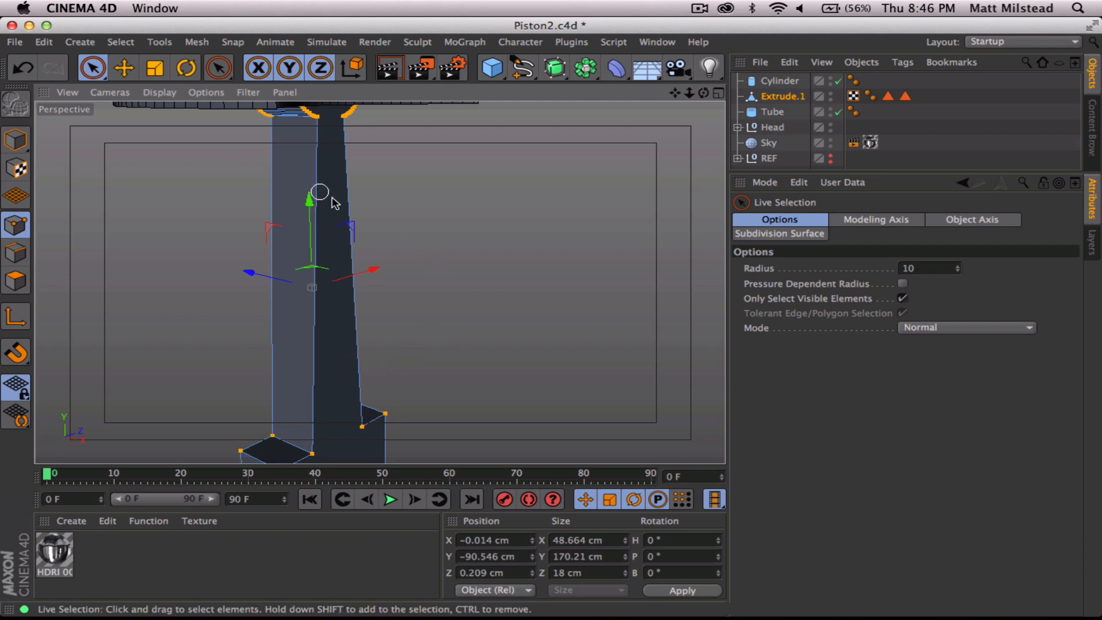
Hide the Head group so the whole arm mesh can be worked on
{"action": "left_click_drag", "start_coordinate": [356, 227], "coordinate": [362, 276], "text": "alt"}
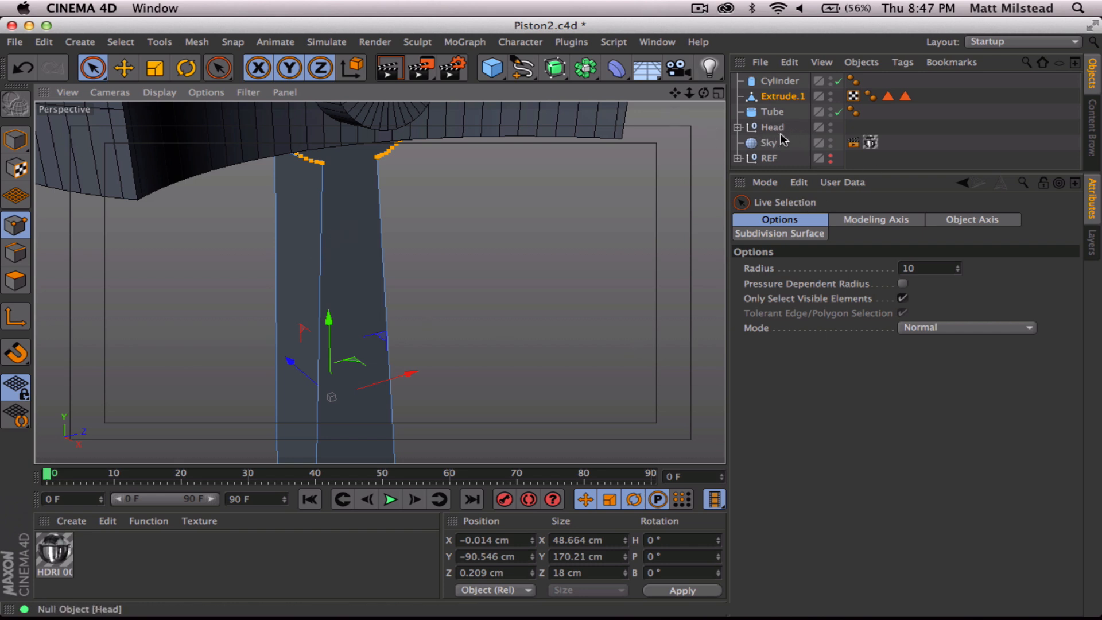
{"action": "left_click", "coordinate": [831, 126]}
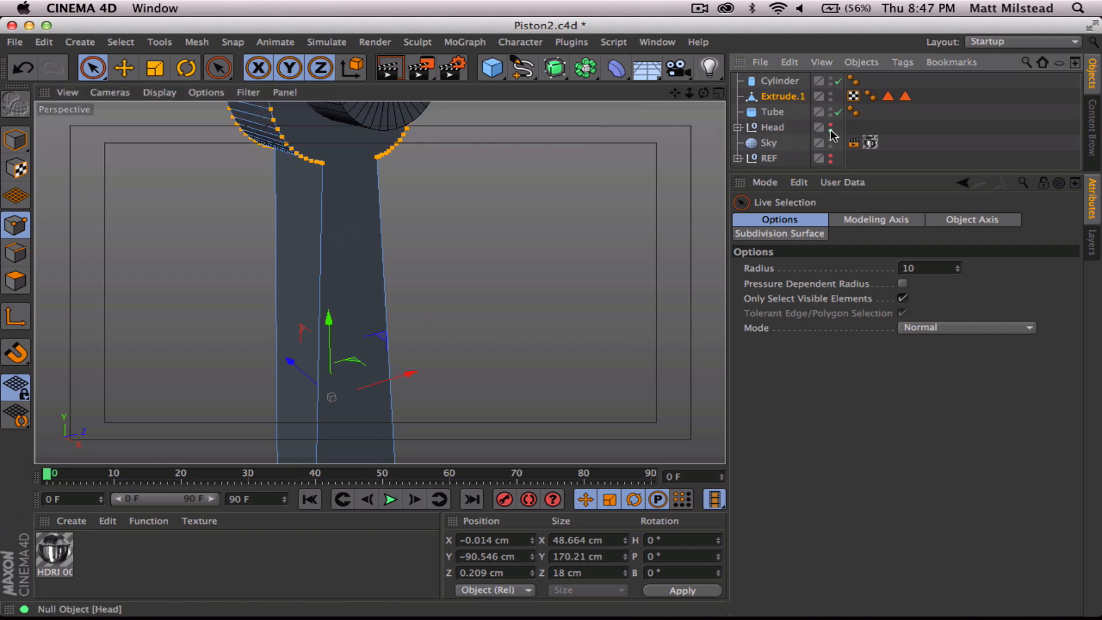
{"action": "left_click_drag", "start_coordinate": [421, 165], "coordinate": [319, 194], "text": "alt"}
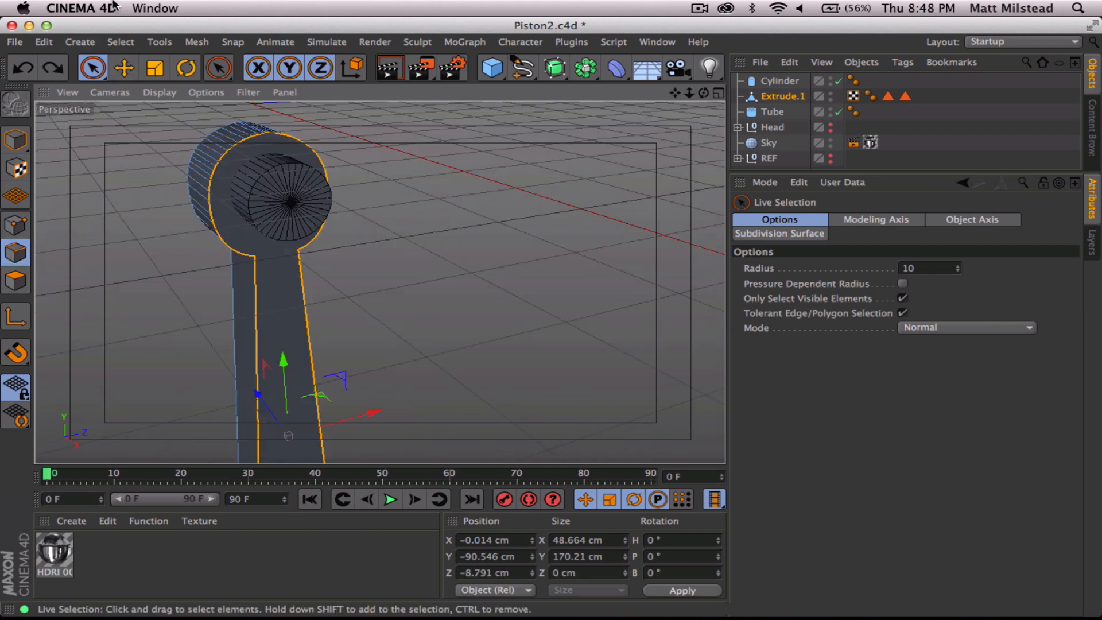
Loop-select the outline edges around the arm's front and back faces
{"action": "left_click", "coordinate": [121, 41]}
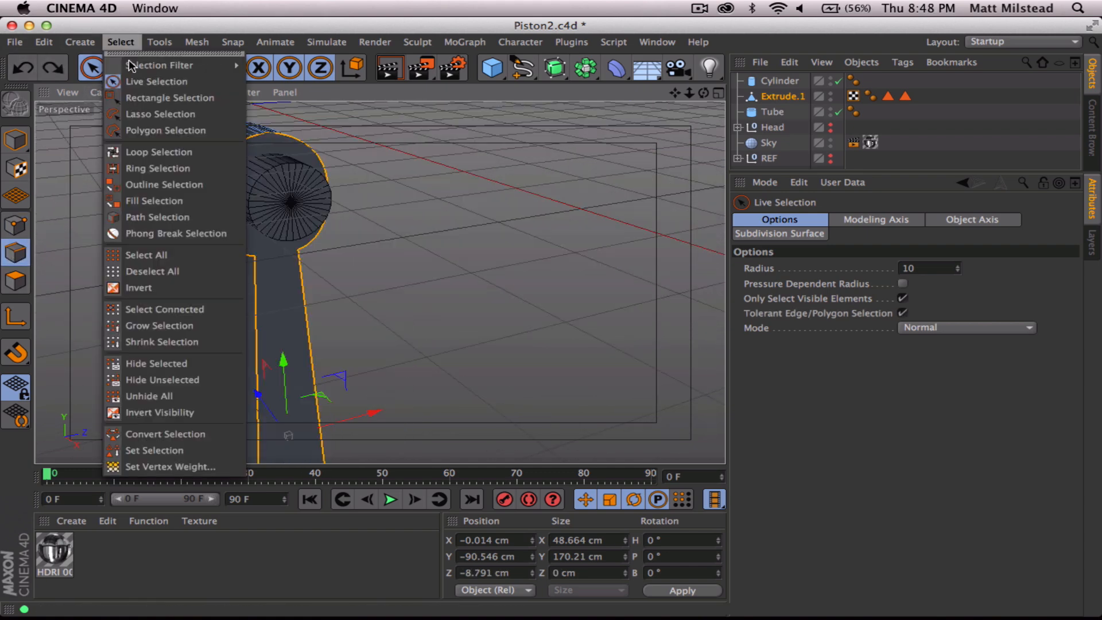
{"action": "left_click", "coordinate": [161, 153]}
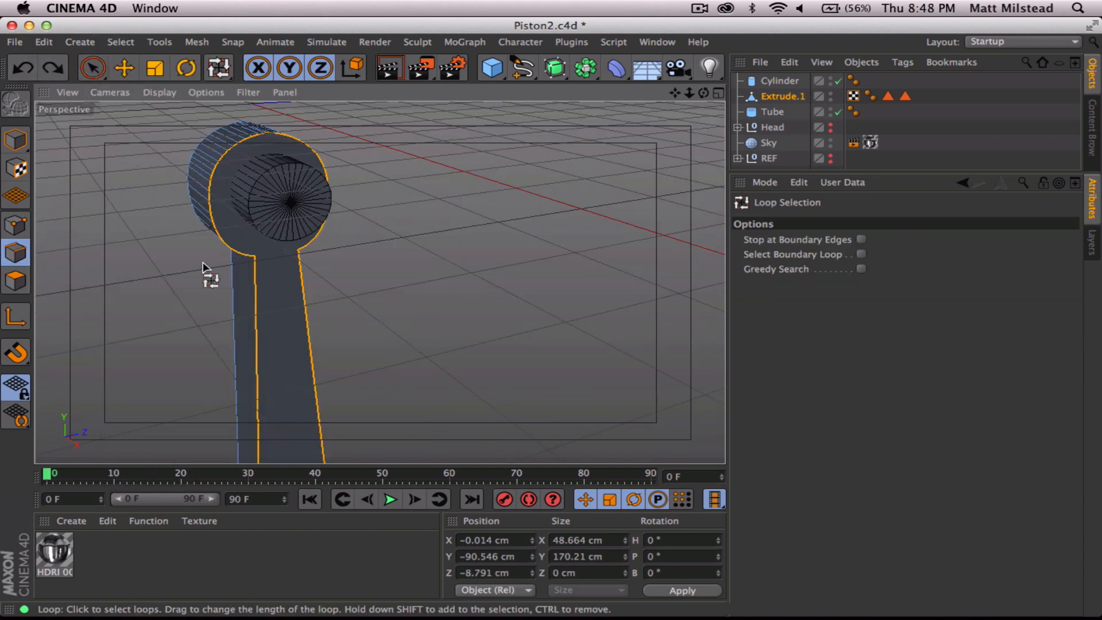
{"action": "left_click", "coordinate": [271, 309]}
{"action": "left_click_drag", "start_coordinate": [387, 367], "coordinate": [325, 235], "text": "alt"}
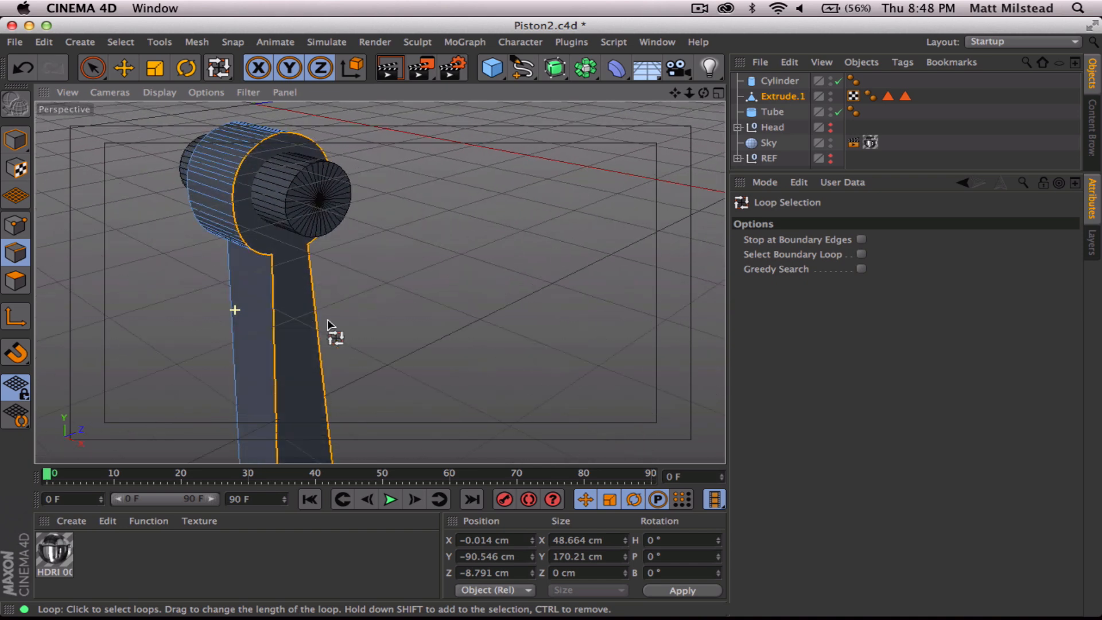
{"action": "left_click_drag", "start_coordinate": [327, 320], "coordinate": [672, 320], "text": "alt"}
{"action": "left_click", "coordinate": [273, 344]}
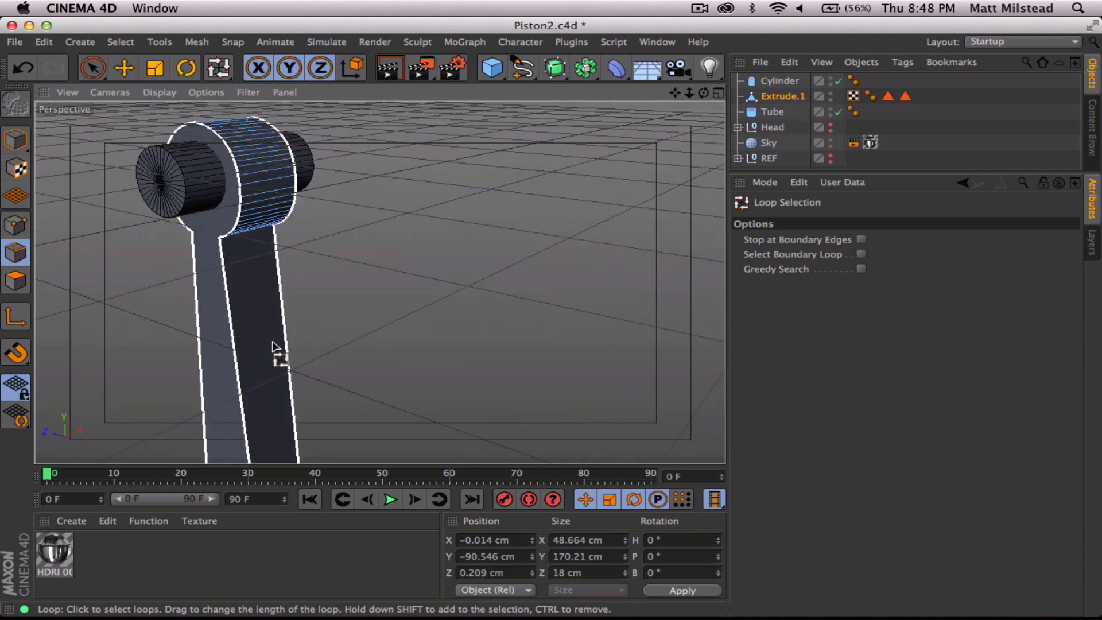
{"action": "left_click_drag", "start_coordinate": [274, 345], "coordinate": [286, 291], "text": "alt"}
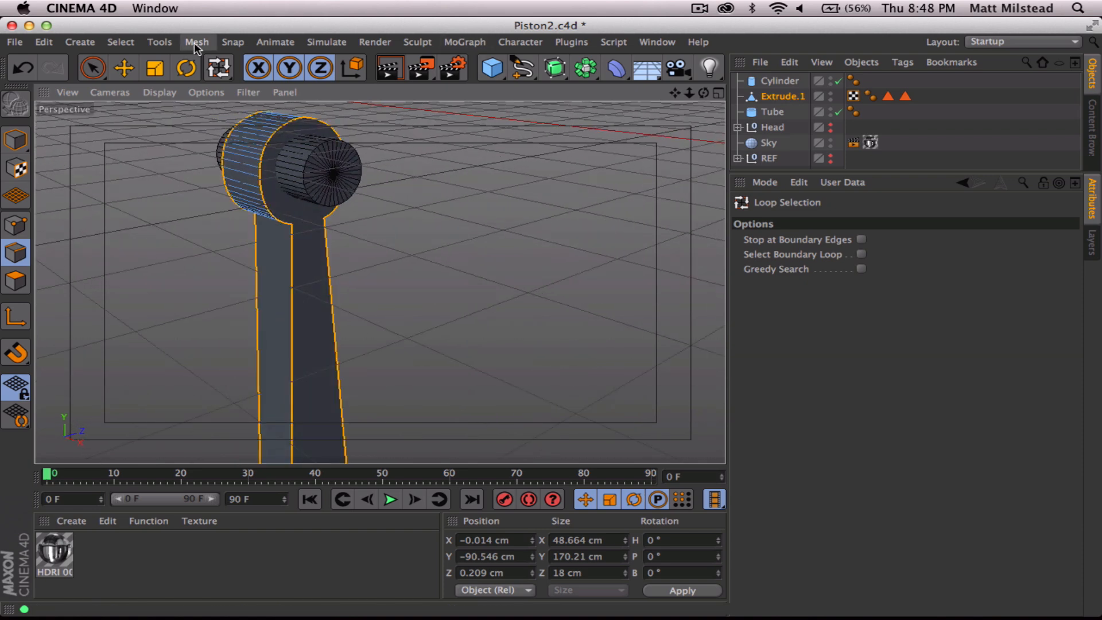
Try to offset both outline edge loops together with Edge Slide by about 2.46 cm, and undo the slide
{"action": "left_click", "coordinate": [159, 42]}
{"action": "mouse_move", "coordinate": [191, 42]}
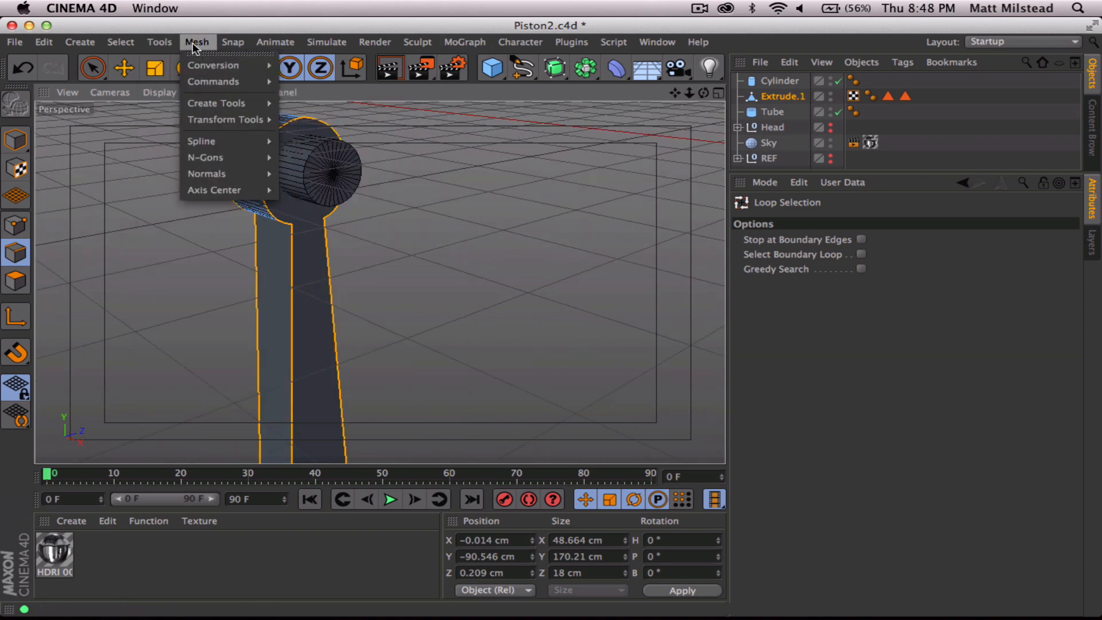
{"action": "mouse_move", "coordinate": [224, 143]}
{"action": "mouse_move", "coordinate": [234, 119]}
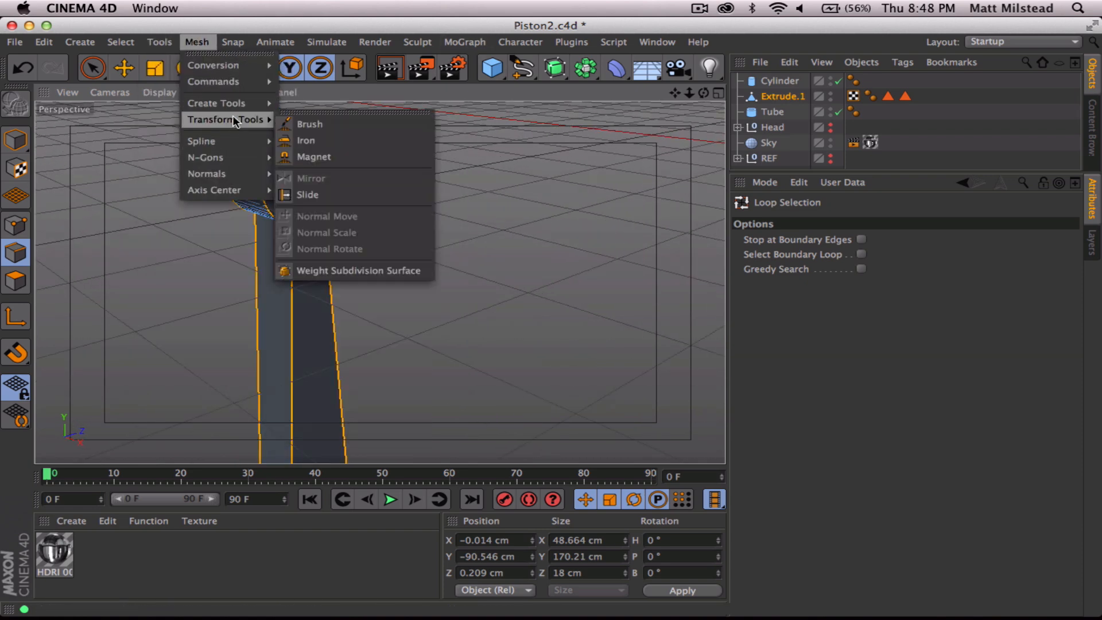
{"action": "left_click", "coordinate": [325, 194]}
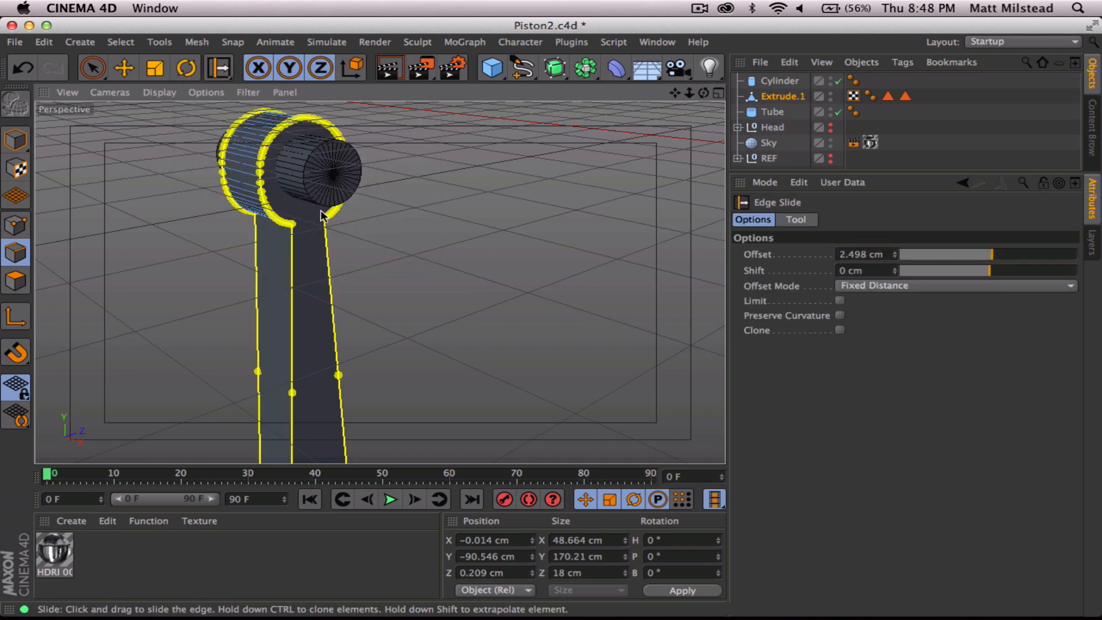
{"action": "left_click_drag", "start_coordinate": [339, 378], "coordinate": [331, 378]}
{"action": "left_click_drag", "start_coordinate": [271, 323], "coordinate": [621, 309], "text": "alt"}
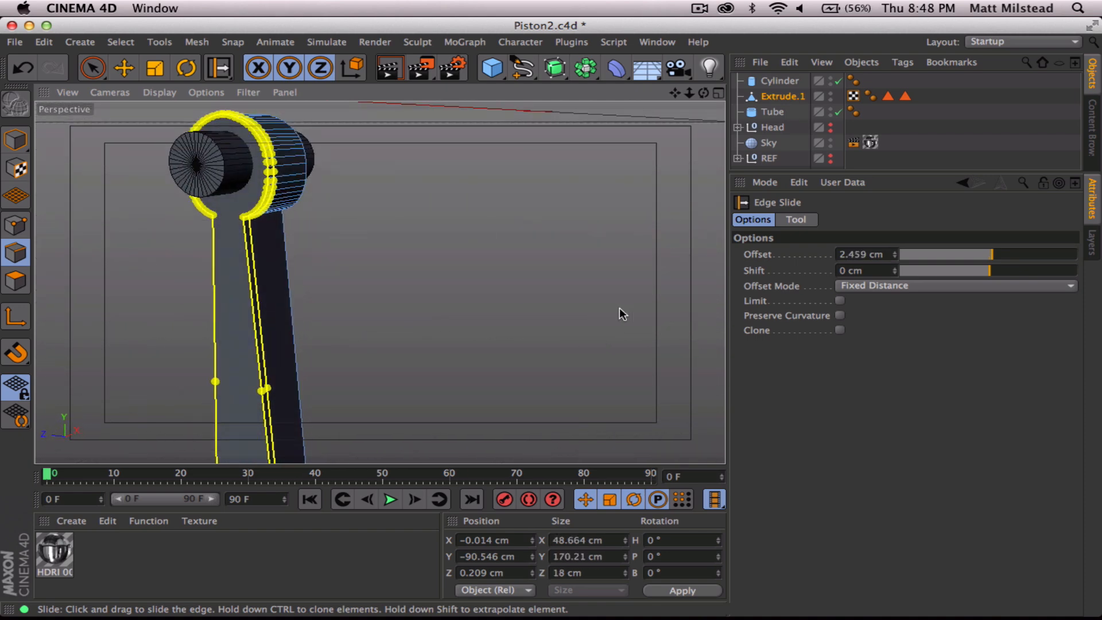
{"action": "key", "text": "super+z"}
Slide a cloned outline edge loop inward on the front face and another on the back face, each with an offset of 2.119 cm
{"action": "left_click_drag", "start_coordinate": [285, 333], "coordinate": [574, 318], "text": "alt"}
{"action": "mouse_move", "coordinate": [400, 345]}
{"action": "left_mouse_down", "text": "alt"}
{"action": "mouse_move", "coordinate": [356, 344]}
{"action": "mouse_move", "coordinate": [374, 344]}
{"action": "mouse_move", "coordinate": [357, 374]}
{"action": "mouse_move", "coordinate": [336, 372]}
{"action": "left_mouse_up", "text": "alt"}
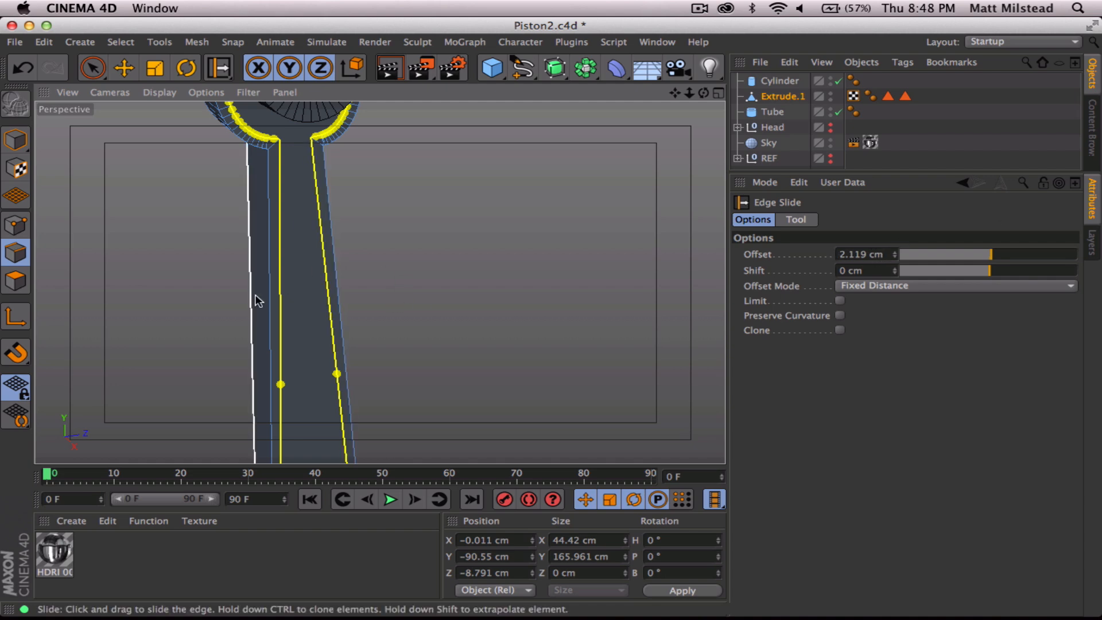
{"action": "left_click_drag", "start_coordinate": [260, 296], "coordinate": [476, 305], "text": "alt"}
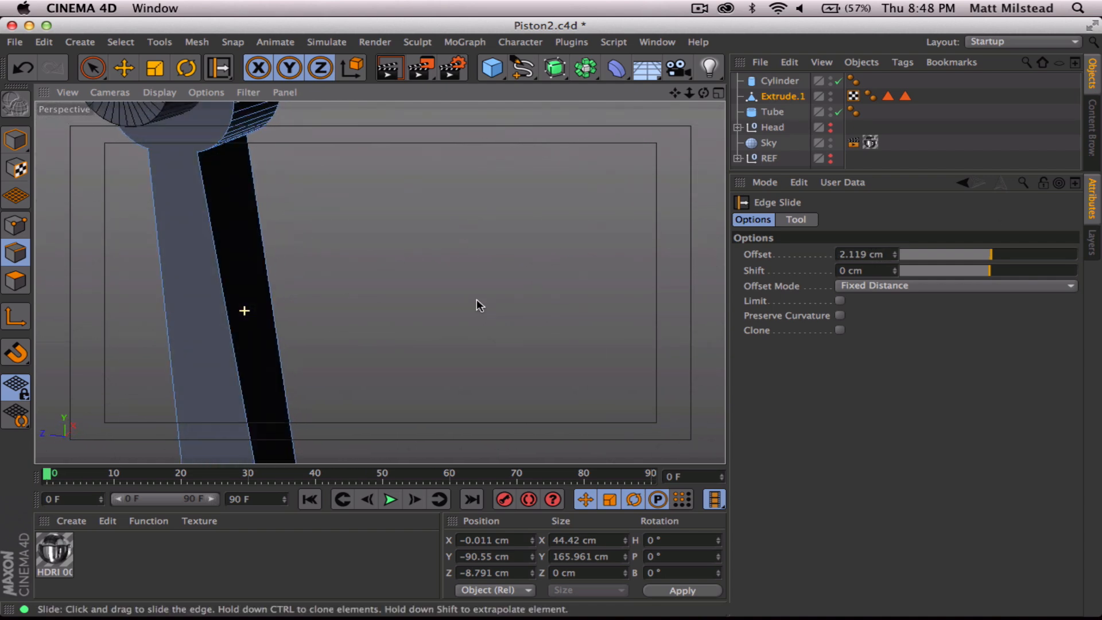
{"action": "left_click_drag", "start_coordinate": [221, 68], "coordinate": [302, 147]}
{"action": "left_click", "coordinate": [213, 276]}
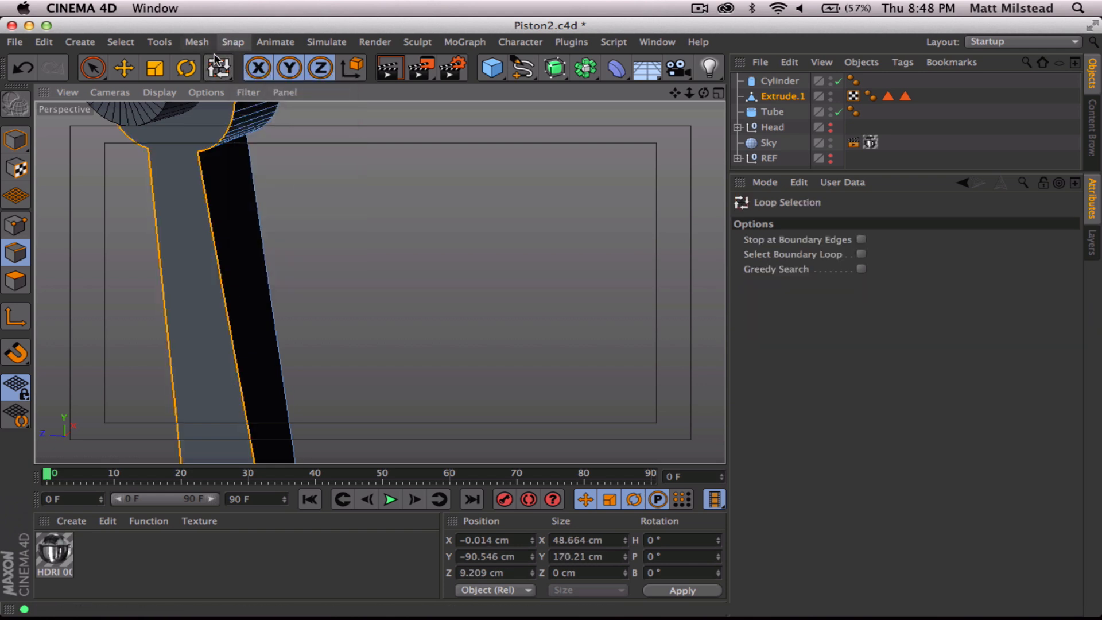
{"action": "left_click_drag", "start_coordinate": [219, 67], "coordinate": [305, 116]}
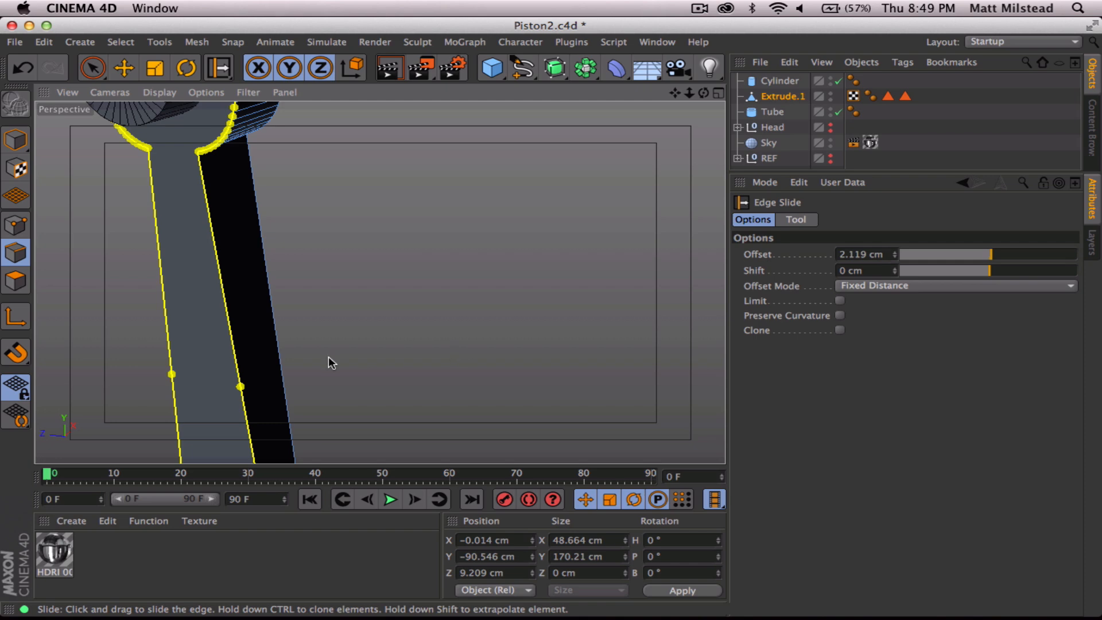
{"action": "key", "text": "Return"}
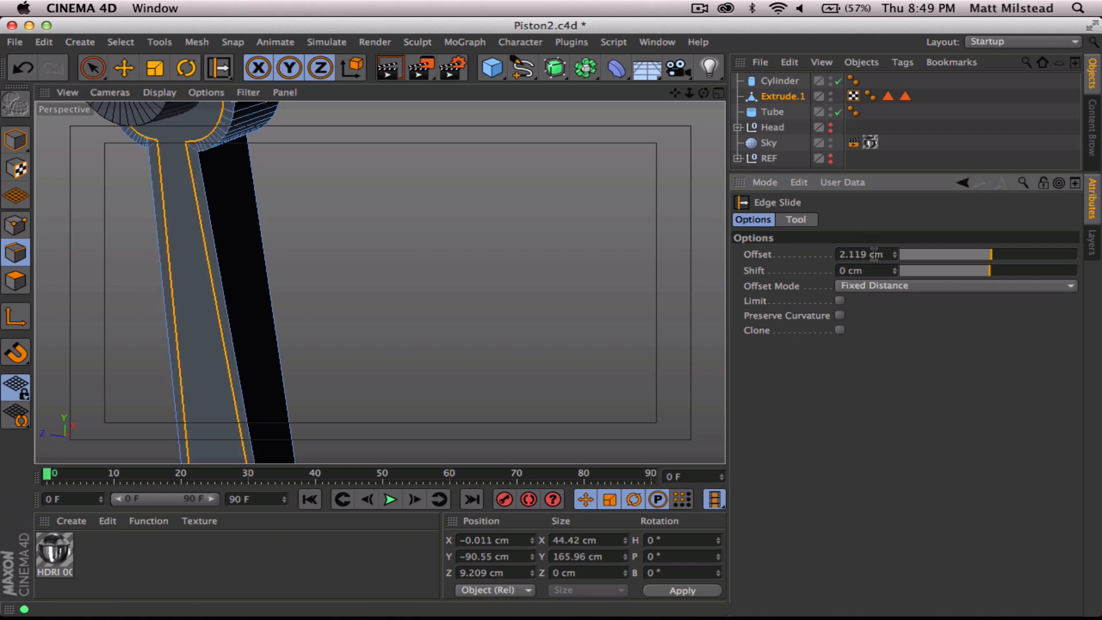
Select the inner polygons of both the front and back faces of the arm, inside the inset edge loops
{"action": "right_click_drag", "start_coordinate": [188, 232], "coordinate": [70, 237], "text": "alt"}
{"action": "left_click_drag", "start_coordinate": [247, 210], "coordinate": [62, 242], "text": "alt"}
{"action": "left_click_drag", "start_coordinate": [182, 249], "coordinate": [117, 268], "text": "alt"}
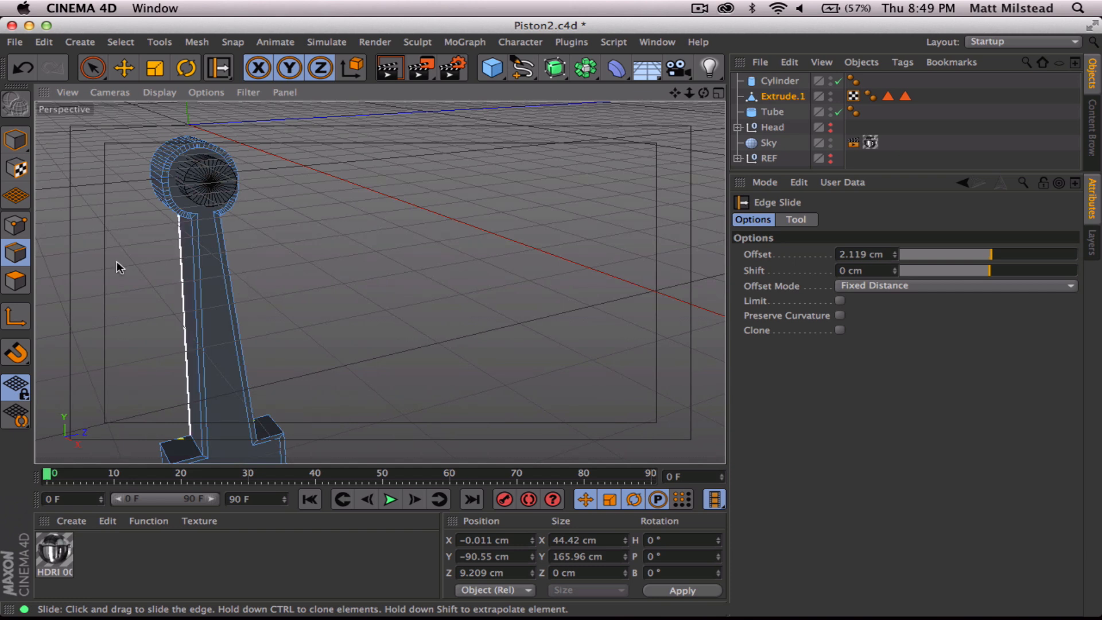
{"action": "left_click", "coordinate": [16, 281]}
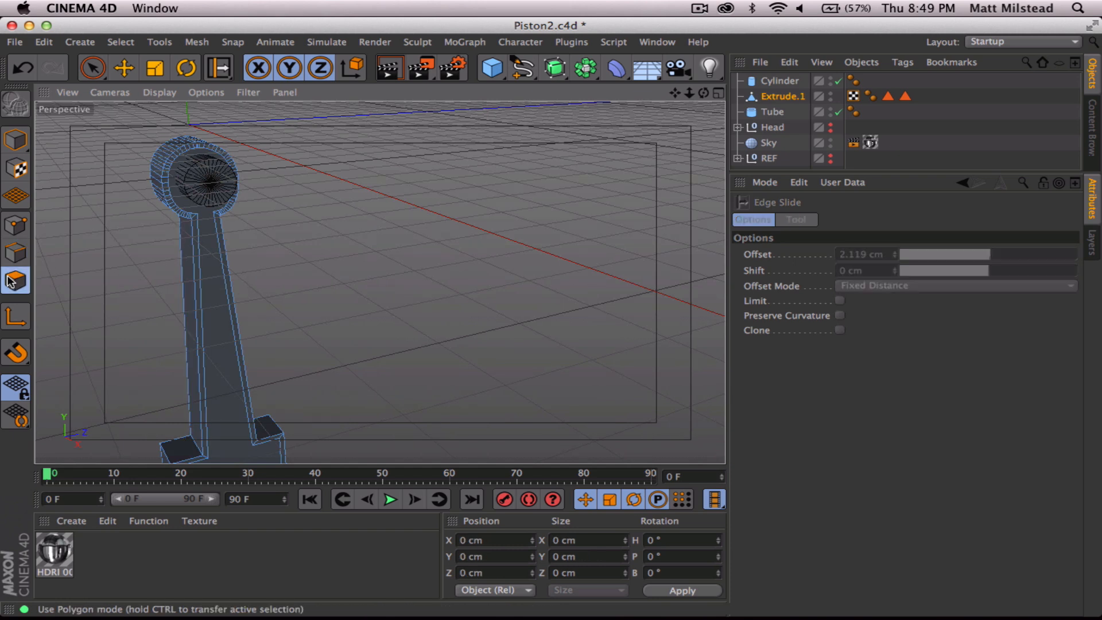
{"action": "left_click", "coordinate": [92, 68]}
{"action": "left_click", "coordinate": [138, 90]}
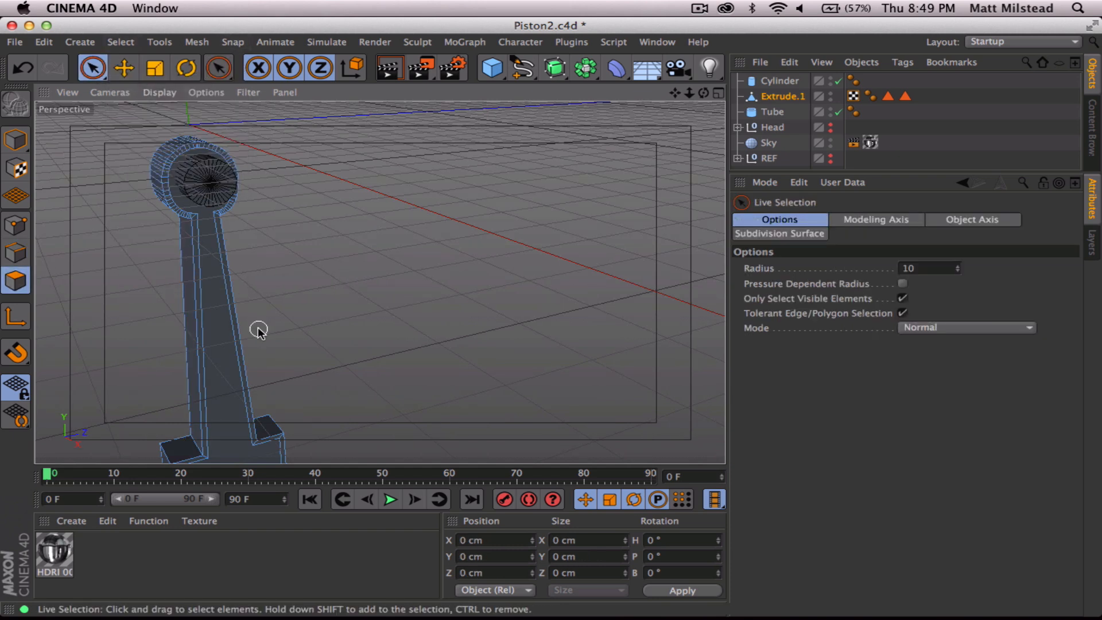
{"action": "left_click", "coordinate": [212, 336]}
{"action": "left_click_drag", "start_coordinate": [192, 258], "coordinate": [300, 293], "text": "alt"}
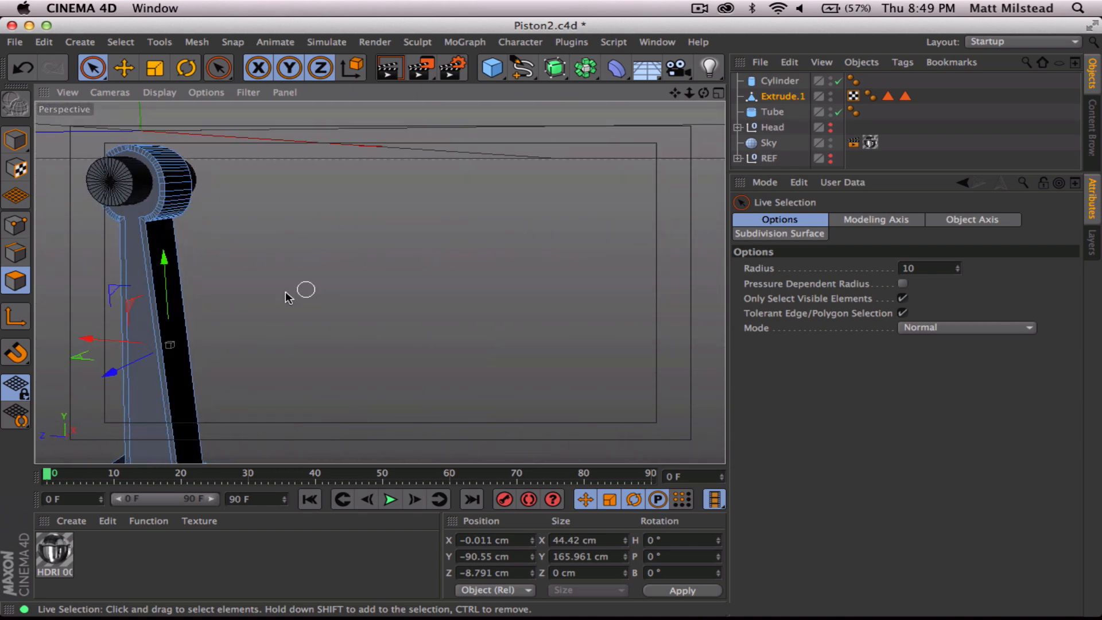
{"action": "left_click", "coordinate": [140, 399]}
{"action": "left_click_drag", "start_coordinate": [219, 343], "coordinate": [132, 373], "text": "alt"}
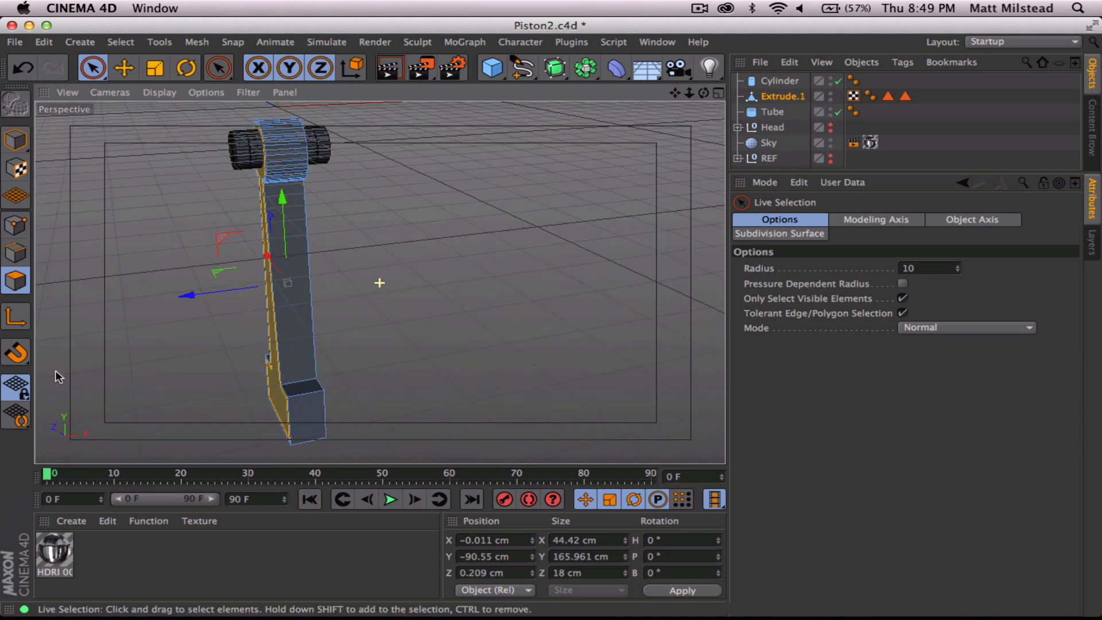
{"action": "left_click_drag", "start_coordinate": [294, 338], "coordinate": [155, 319], "text": "alt"}
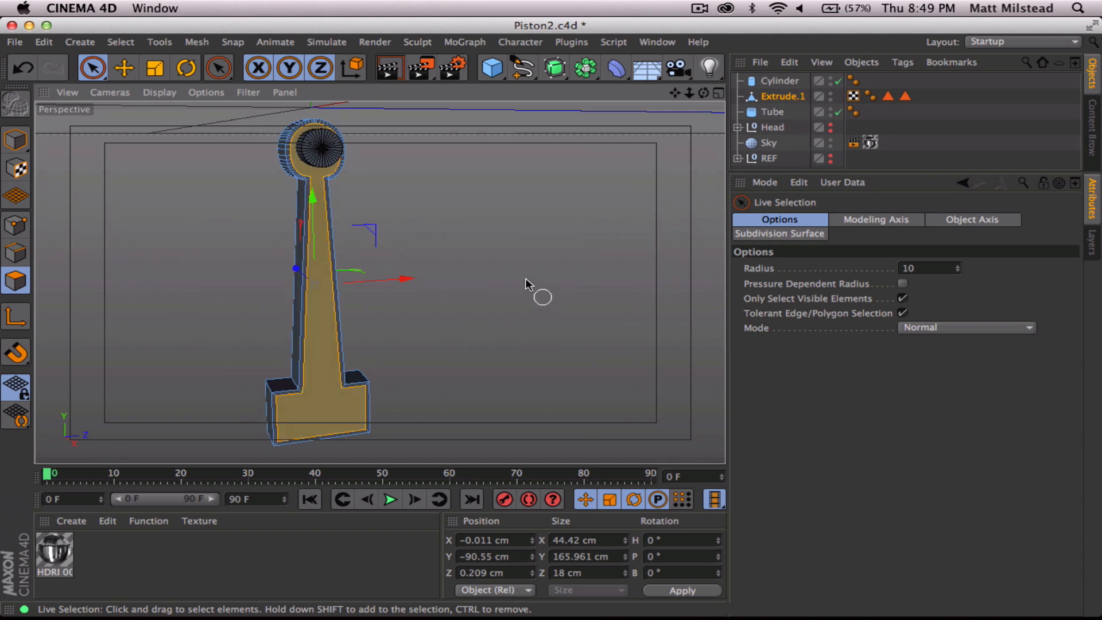
Scale the selected front and back face polygons inward along Z only, to about 10 cm apart, recessing both faces of the arm
{"action": "key", "text": "t"}
{"action": "key", "text": "y"}
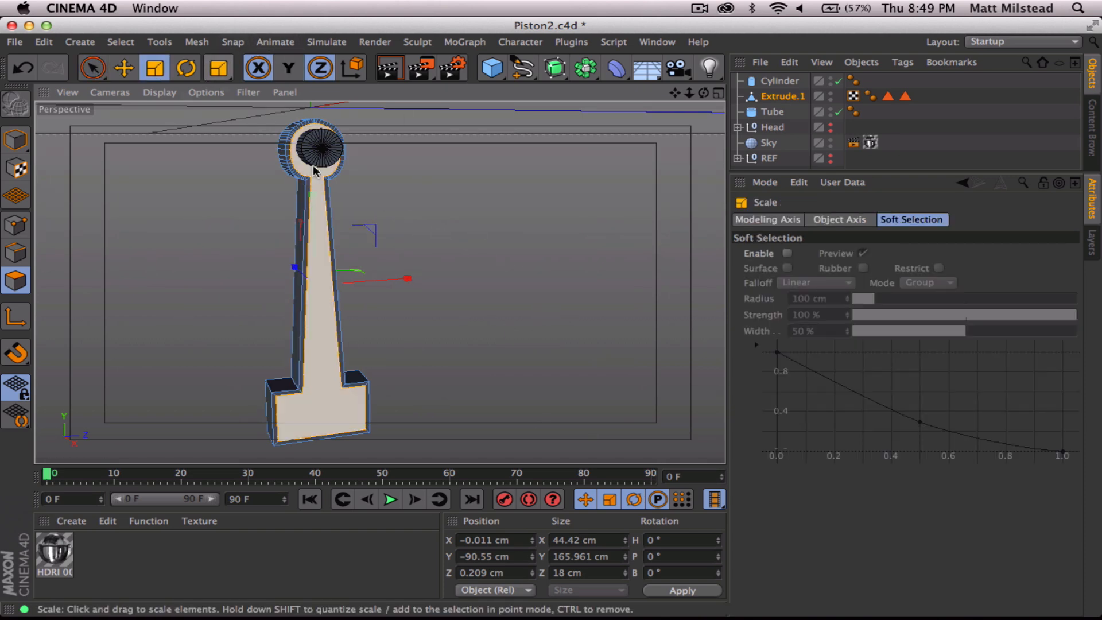
{"action": "left_click_drag", "start_coordinate": [312, 234], "coordinate": [480, 333], "text": "alt"}
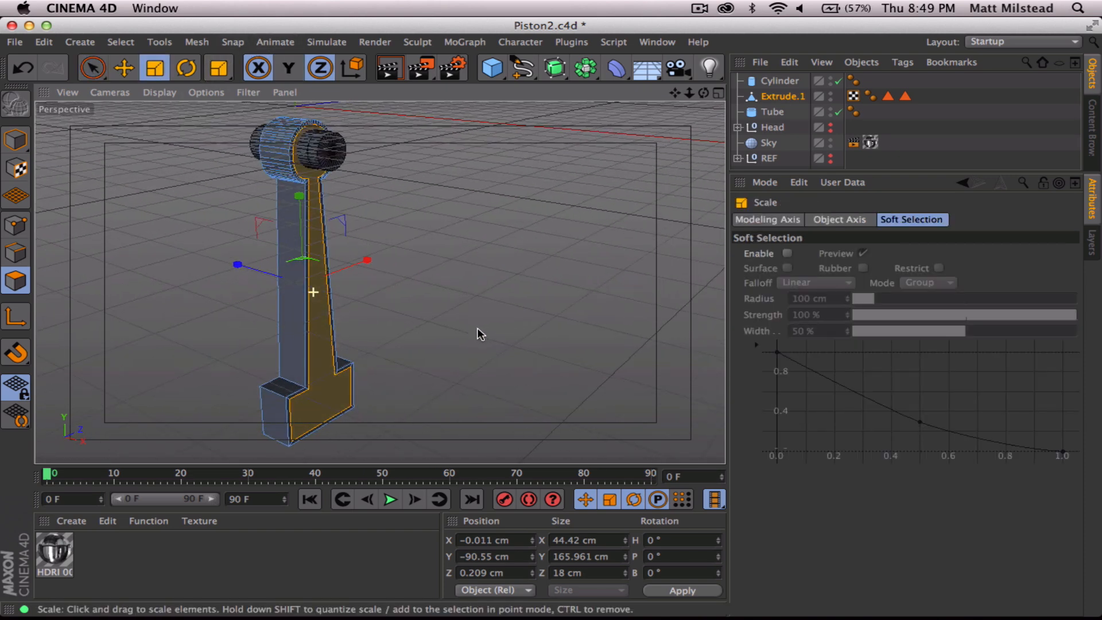
{"action": "left_click_drag", "start_coordinate": [272, 273], "coordinate": [239, 269]}
{"action": "left_click", "coordinate": [320, 68]}
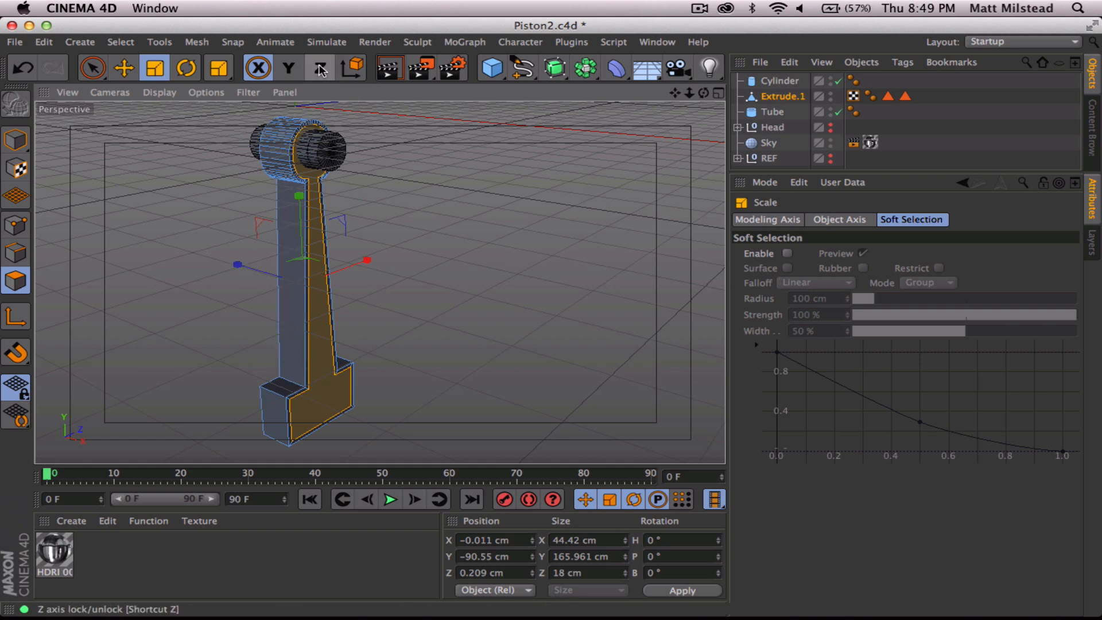
{"action": "left_click", "coordinate": [258, 68]}
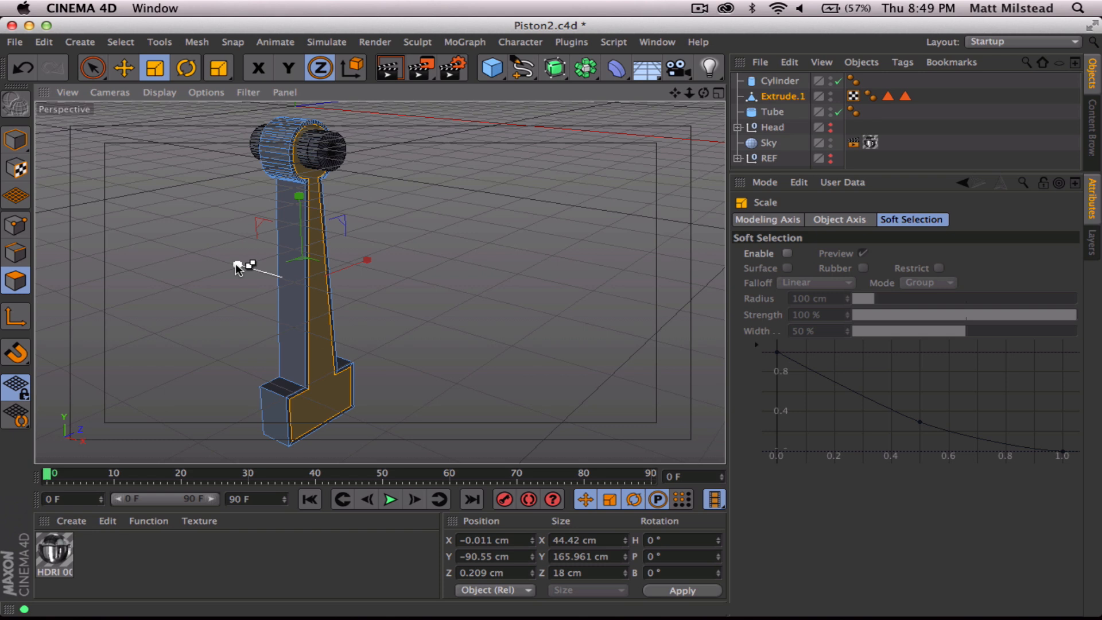
{"action": "left_click_drag", "start_coordinate": [235, 263], "coordinate": [271, 278]}
Loop-select the outer outline edges and the raised rim's inner edges on both the front and back faces of the arm
{"action": "scroll", "coordinate": [344, 299], "scroll_direction": "up", "scroll_amount": 5}
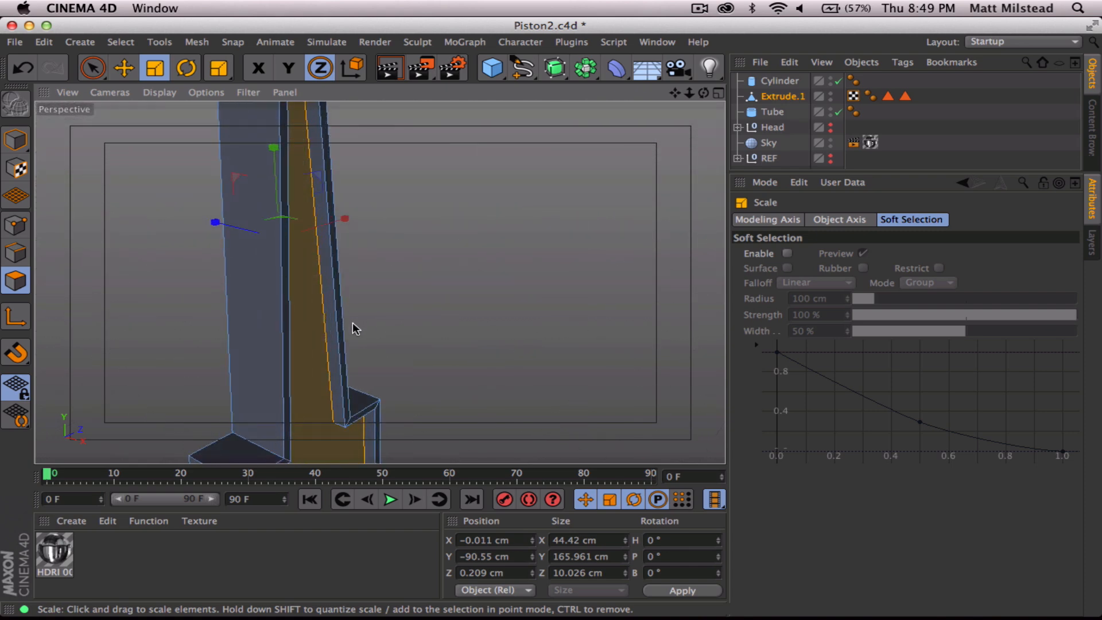
{"action": "left_click_drag", "start_coordinate": [356, 329], "coordinate": [216, 351], "text": "alt"}
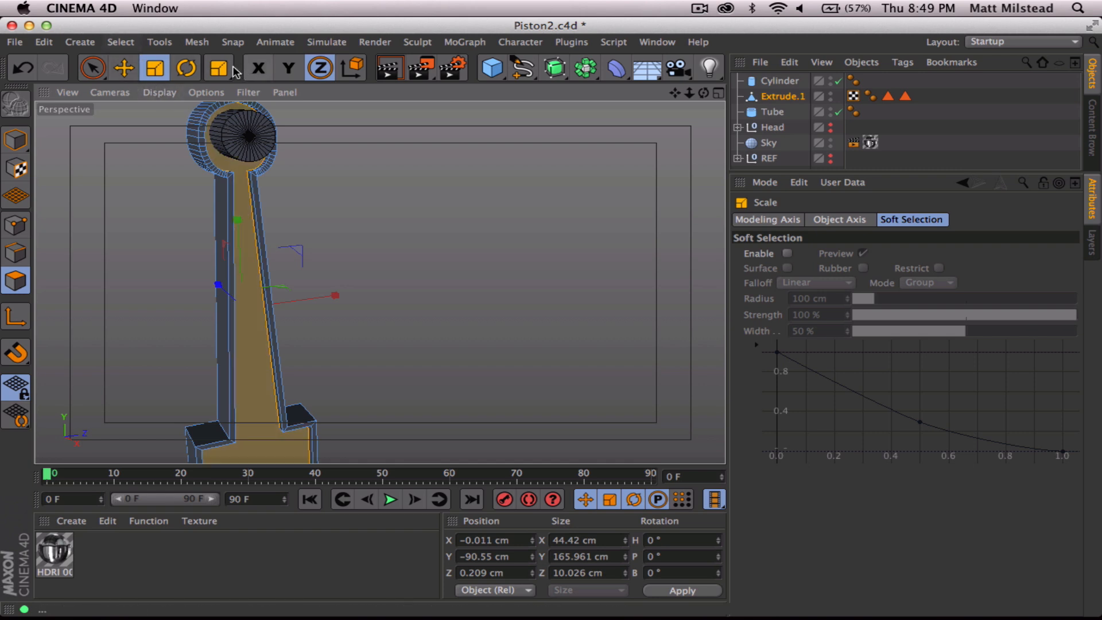
{"action": "left_click_drag", "start_coordinate": [232, 68], "coordinate": [315, 165]}
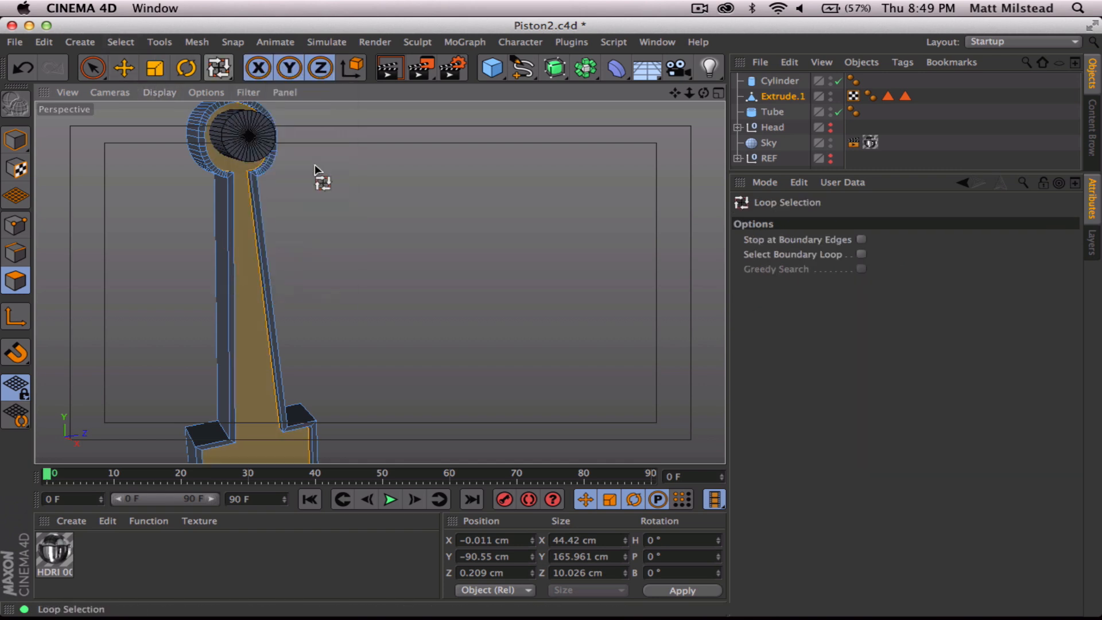
{"action": "scroll", "coordinate": [352, 386], "scroll_direction": "up", "scroll_amount": 10}
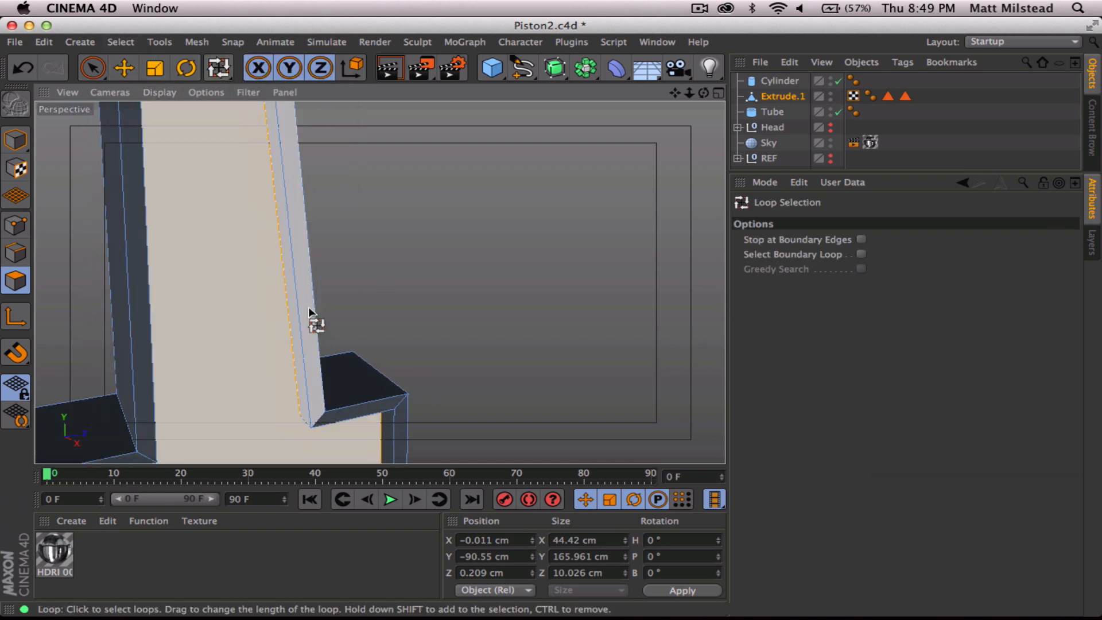
{"action": "left_click", "coordinate": [293, 349]}
{"action": "left_click", "coordinate": [15, 253]}
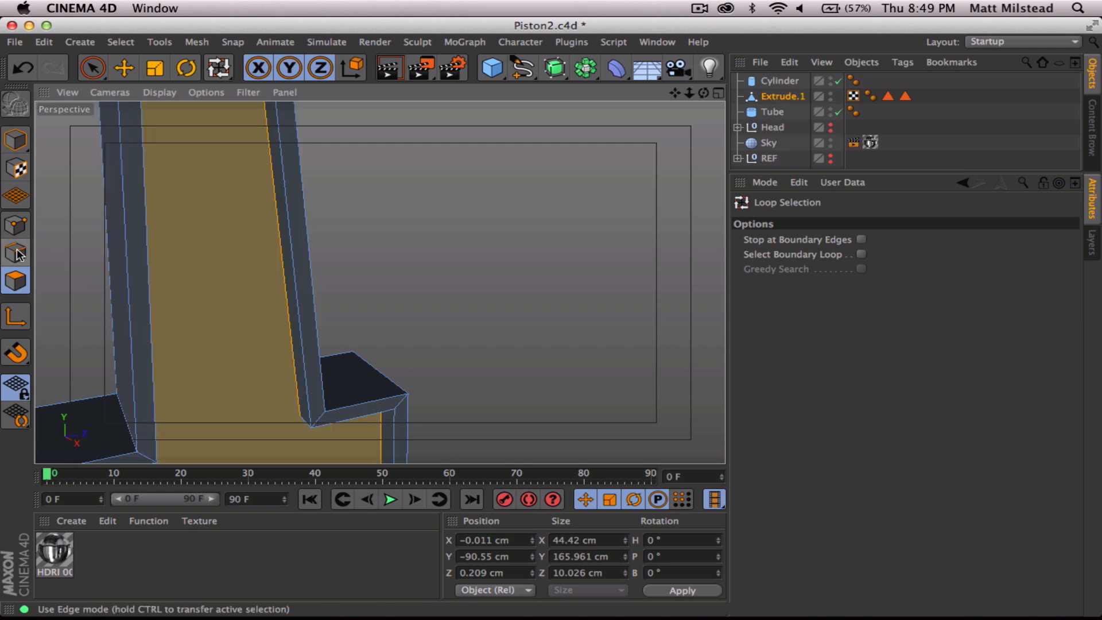
{"action": "left_click", "coordinate": [260, 332]}
{"action": "left_click", "coordinate": [308, 344]}
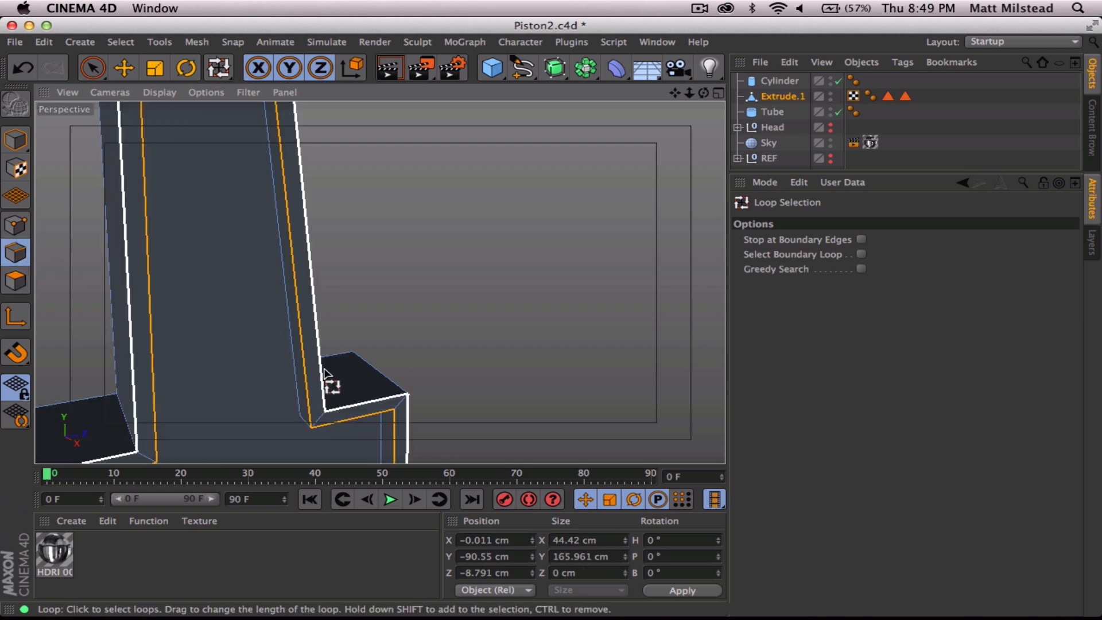
{"action": "left_click_drag", "start_coordinate": [317, 358], "coordinate": [54, 357], "text": "alt"}
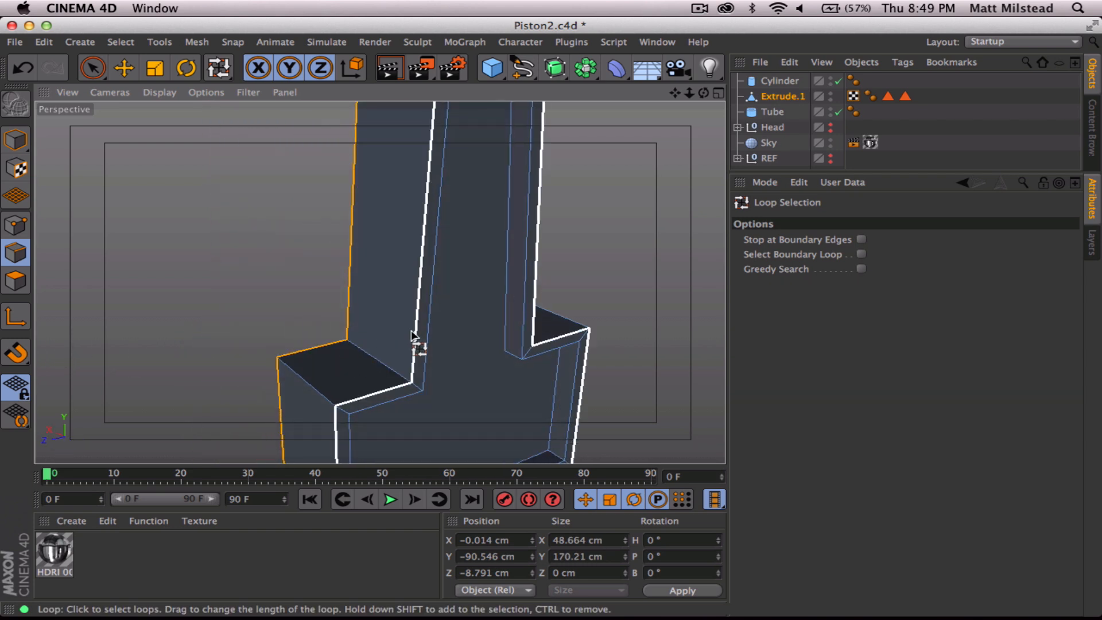
{"action": "left_click", "coordinate": [411, 332]}
{"action": "left_click_drag", "start_coordinate": [450, 364], "coordinate": [148, 370], "text": "alt"}
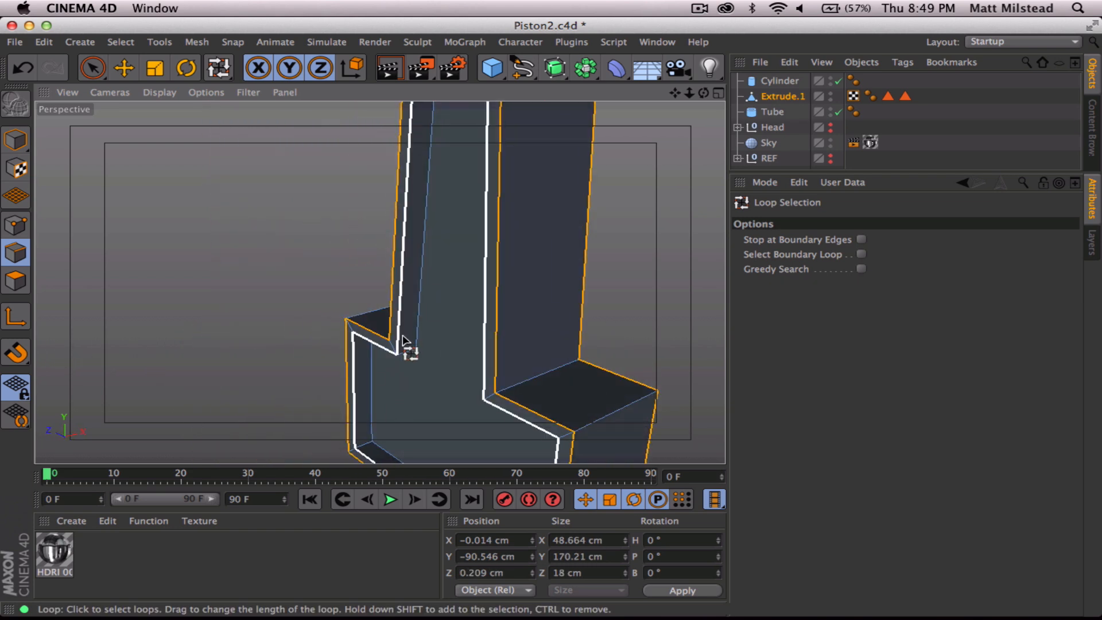
Bevel the selected rim edge loops in Chamfer mode with an offset of about 0.72 cm and a subdivision of 4
{"action": "left_click_drag", "start_coordinate": [219, 68], "coordinate": [287, 229]}
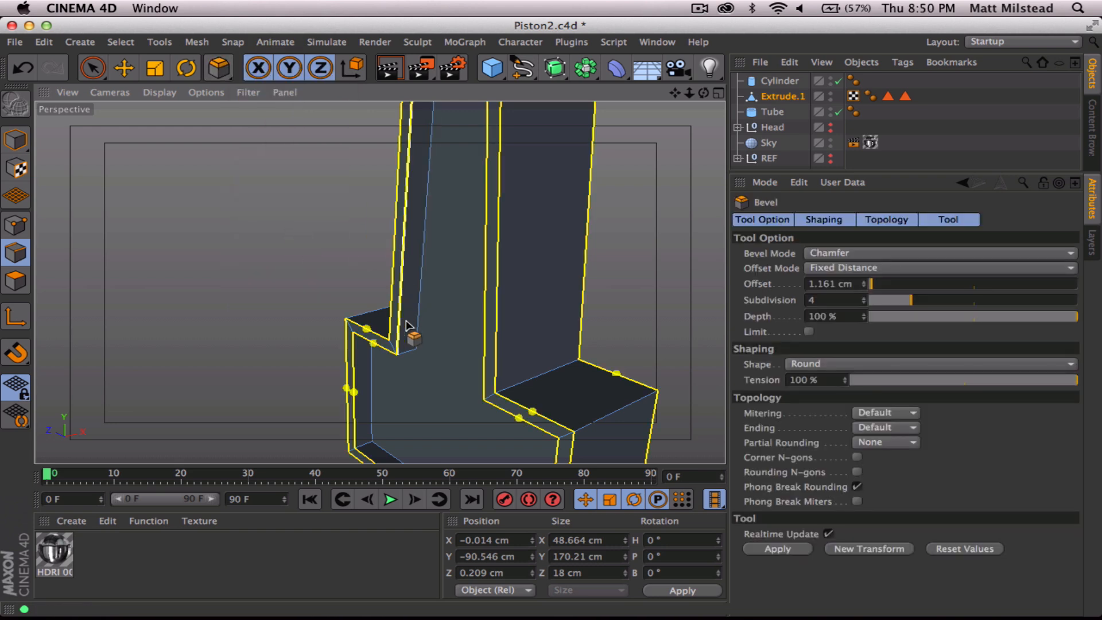
{"action": "left_click_drag", "start_coordinate": [405, 319], "coordinate": [422, 305], "text": "alt"}
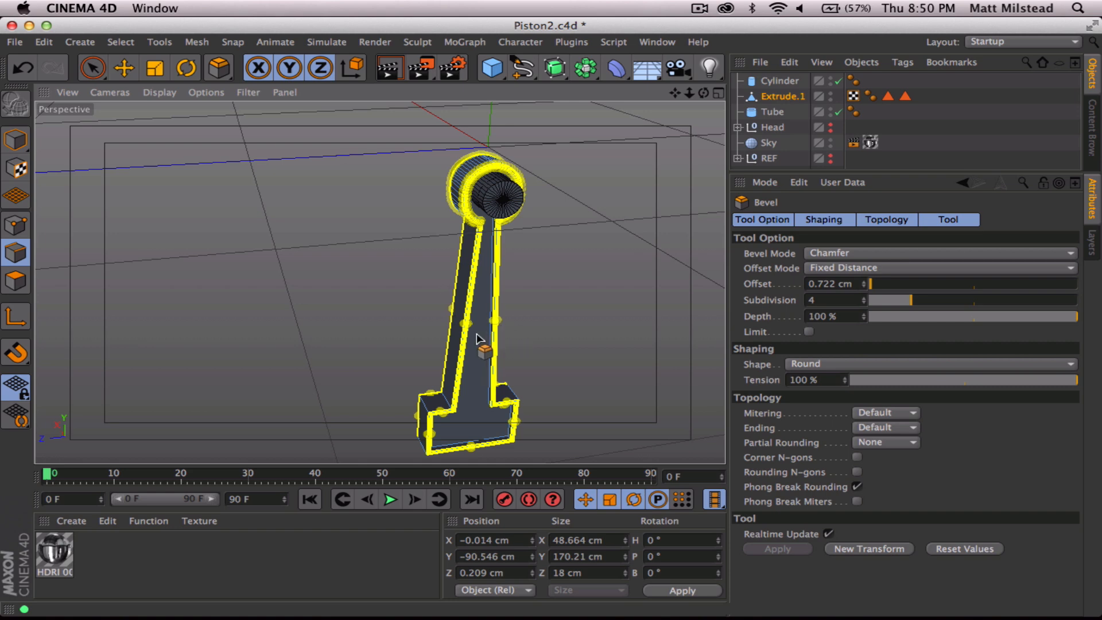
{"action": "right_click_drag", "start_coordinate": [476, 333], "coordinate": [412, 267], "text": "alt"}
{"action": "left_click_drag", "start_coordinate": [412, 267], "coordinate": [348, 323], "text": "alt"}
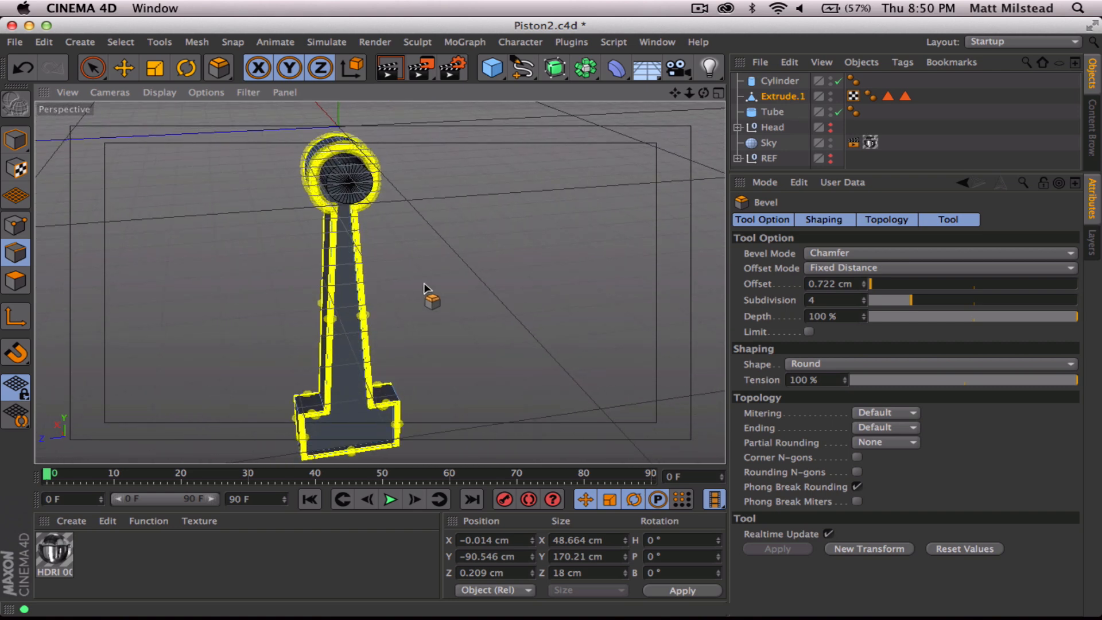
Check the Tube and Cylinder objects' properties, and save the project
{"action": "left_click", "coordinate": [771, 98]}
{"action": "left_click", "coordinate": [770, 113]}
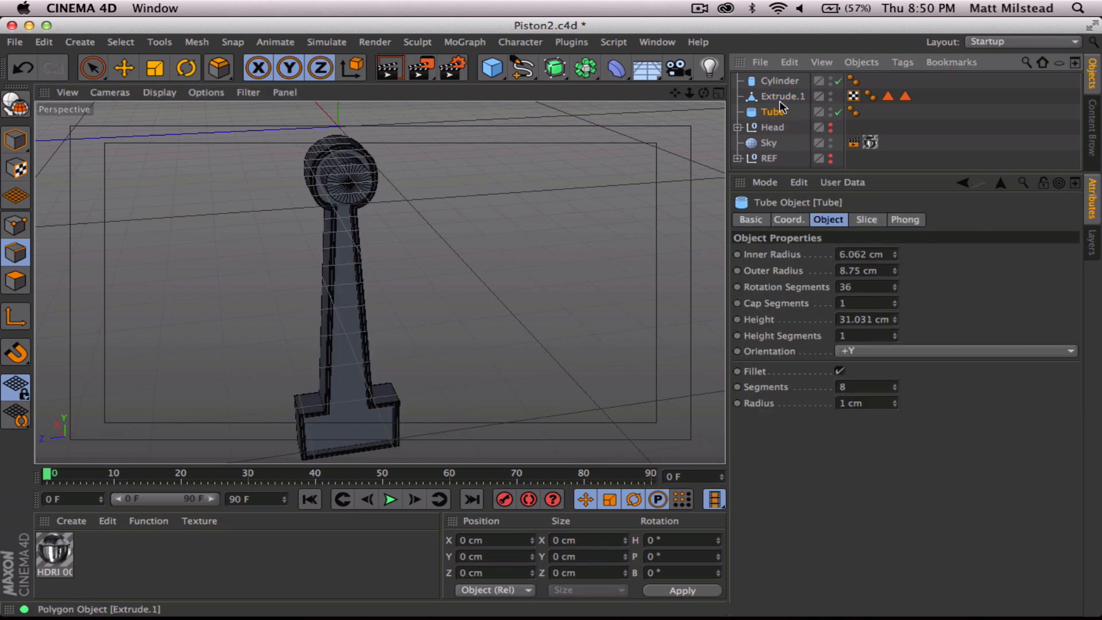
{"action": "left_click", "coordinate": [780, 82]}
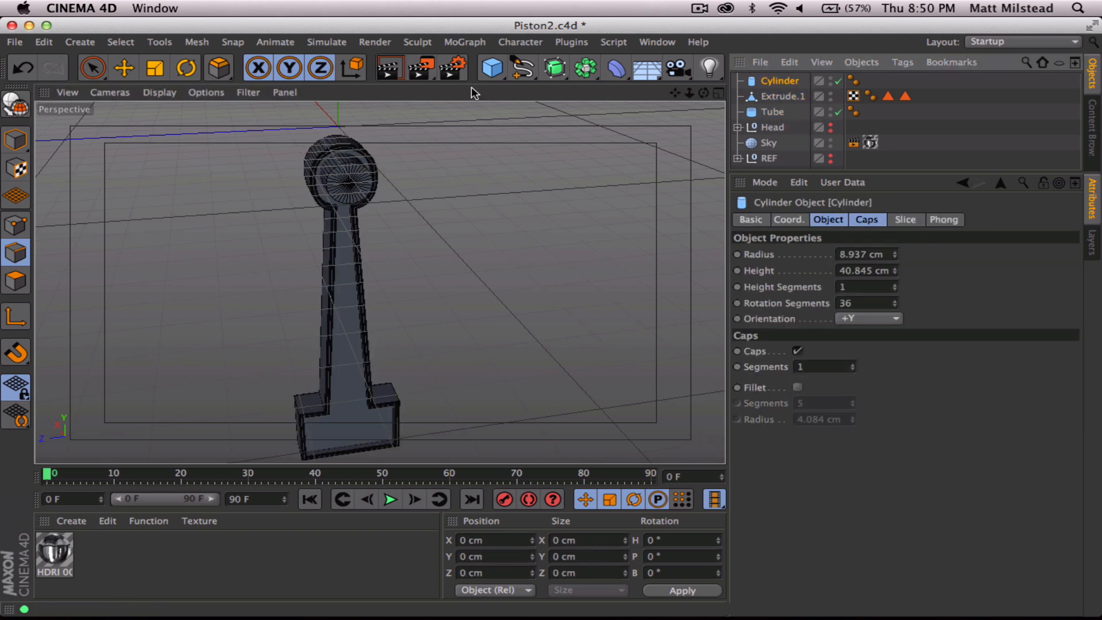
{"action": "key", "text": "super+s"}
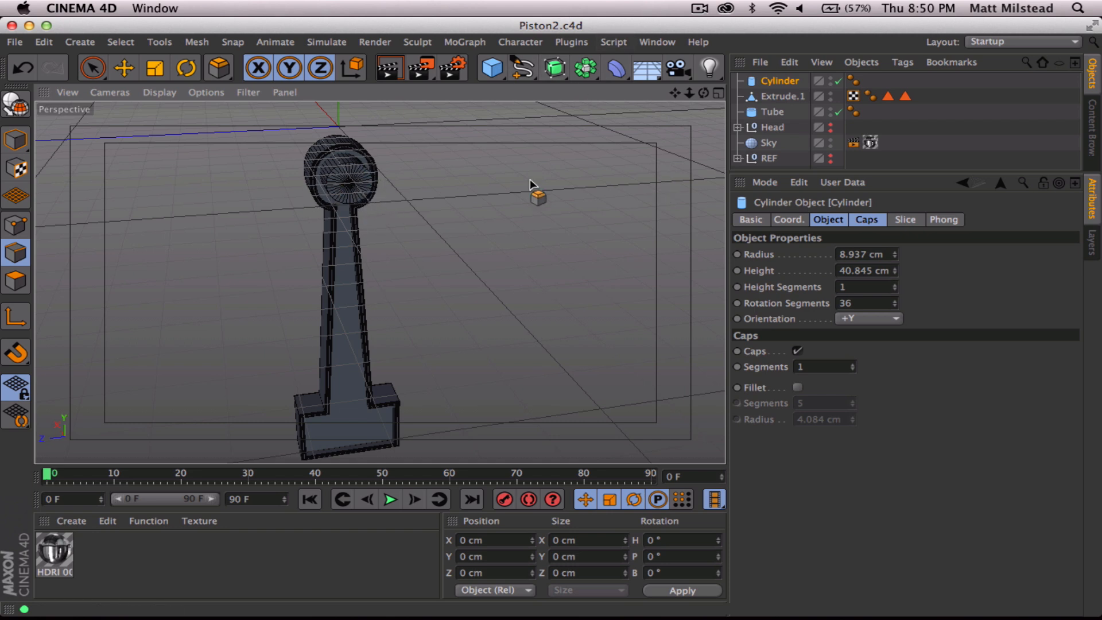
Subtract the Cylinder from Extrude.1 with a Boole object to cut the arm's pin hole, with Hide new edges enabled
{"action": "left_click_drag", "start_coordinate": [586, 68], "coordinate": [990, 86]}
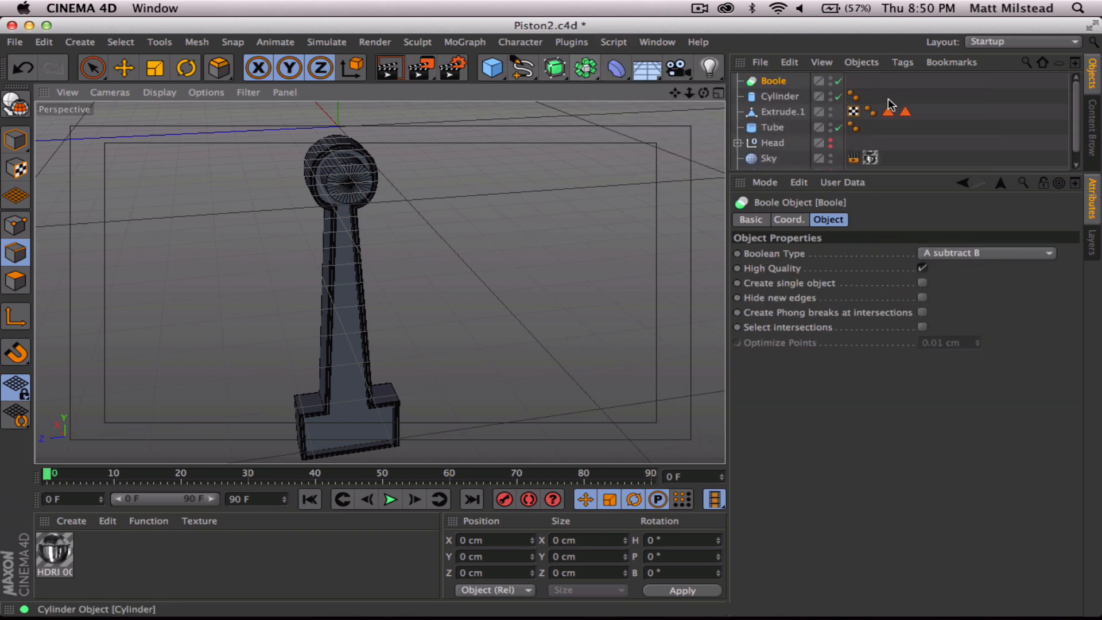
{"action": "left_click_drag", "start_coordinate": [792, 99], "coordinate": [774, 84]}
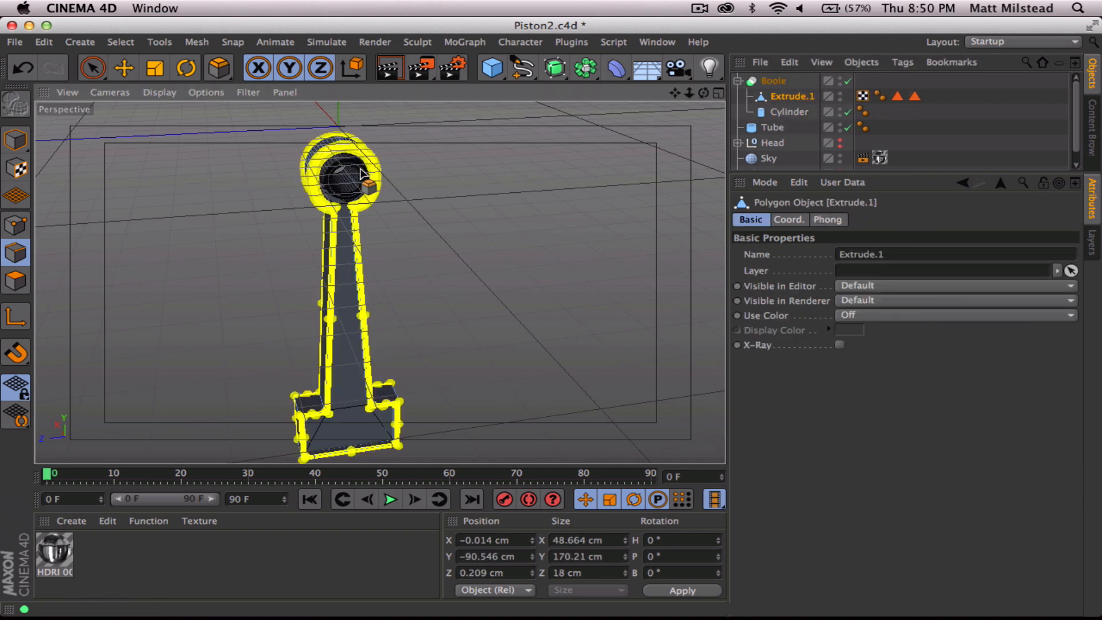
{"action": "right_click_drag", "start_coordinate": [362, 175], "coordinate": [461, 166], "text": "alt"}
{"action": "left_click_drag", "start_coordinate": [461, 166], "coordinate": [402, 181], "text": "alt"}
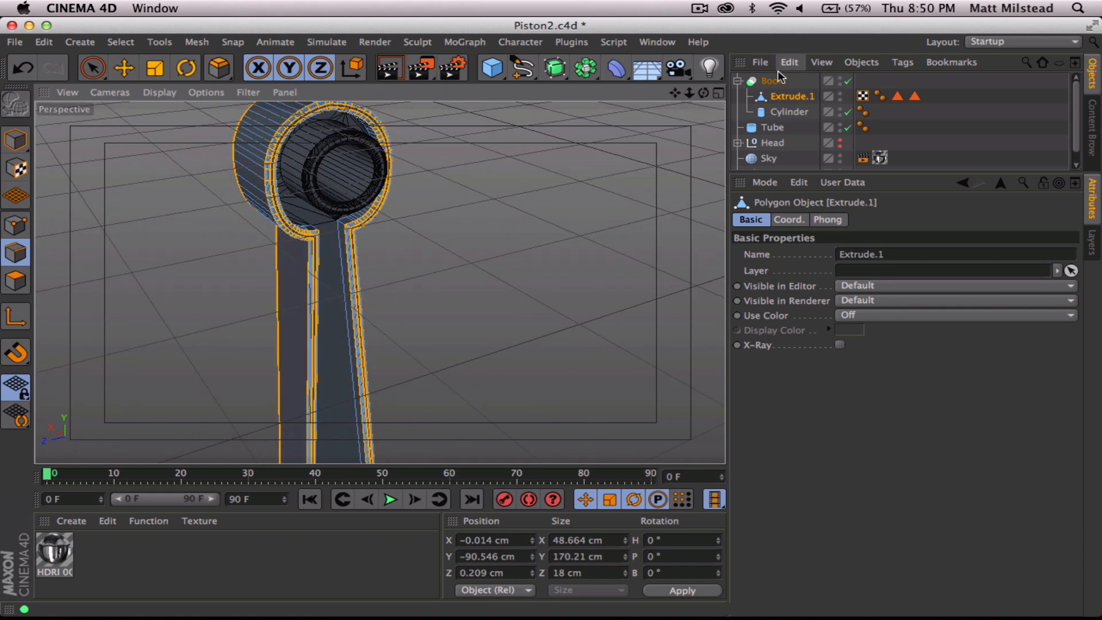
{"action": "left_click", "coordinate": [774, 80]}
{"action": "left_click", "coordinate": [923, 297]}
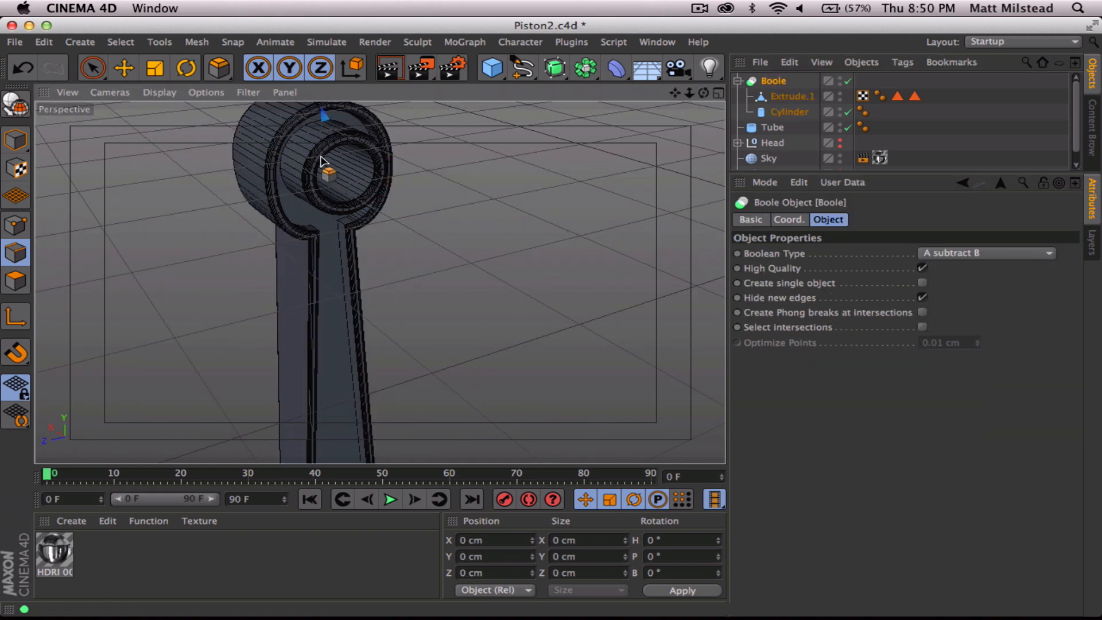
{"action": "left_click_drag", "start_coordinate": [320, 167], "coordinate": [367, 160], "text": "alt"}
Group the Boole and Tube objects under a null named Arm
{"action": "left_click", "coordinate": [739, 81]}
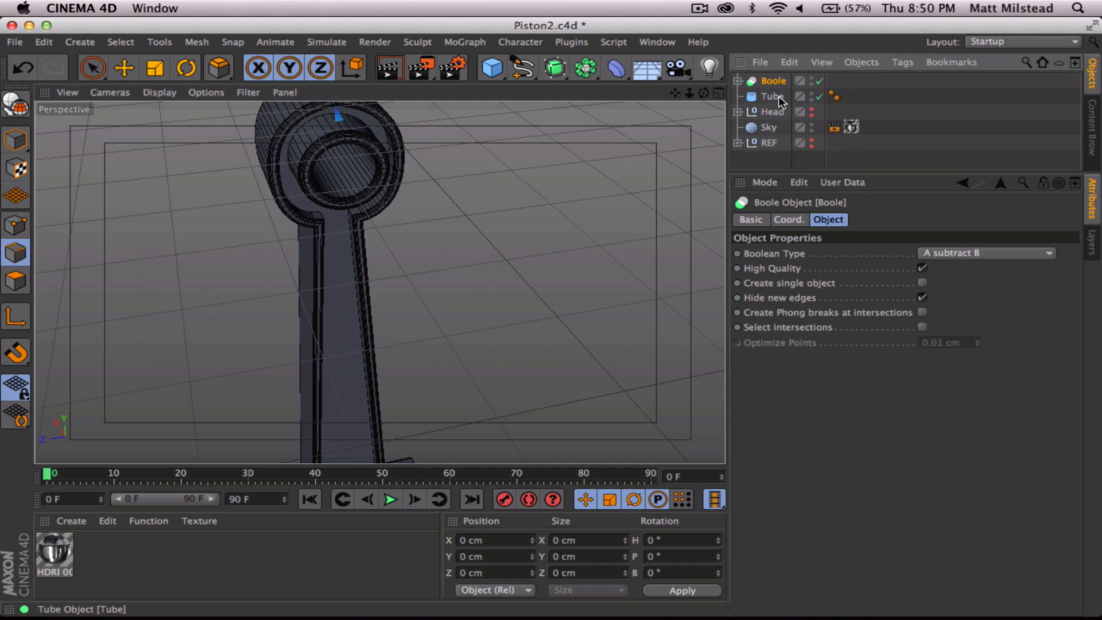
{"action": "left_click", "coordinate": [773, 95]}
{"action": "left_click", "coordinate": [774, 82], "text": "ctrl"}
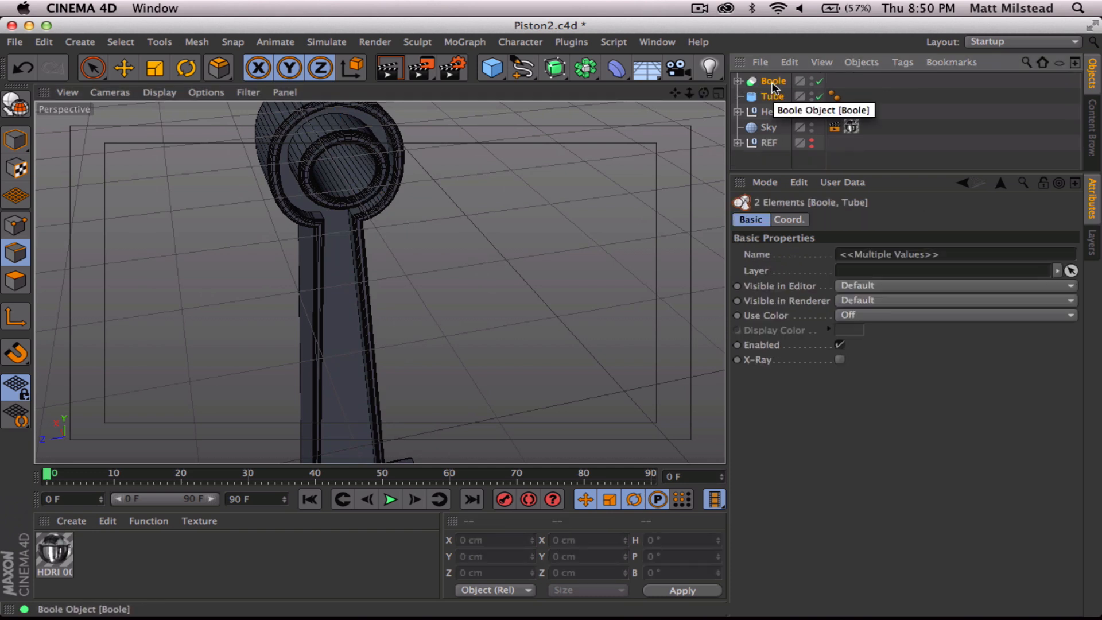
{"action": "key", "text": "alt+g"}
{"action": "double_click", "coordinate": [774, 81]}
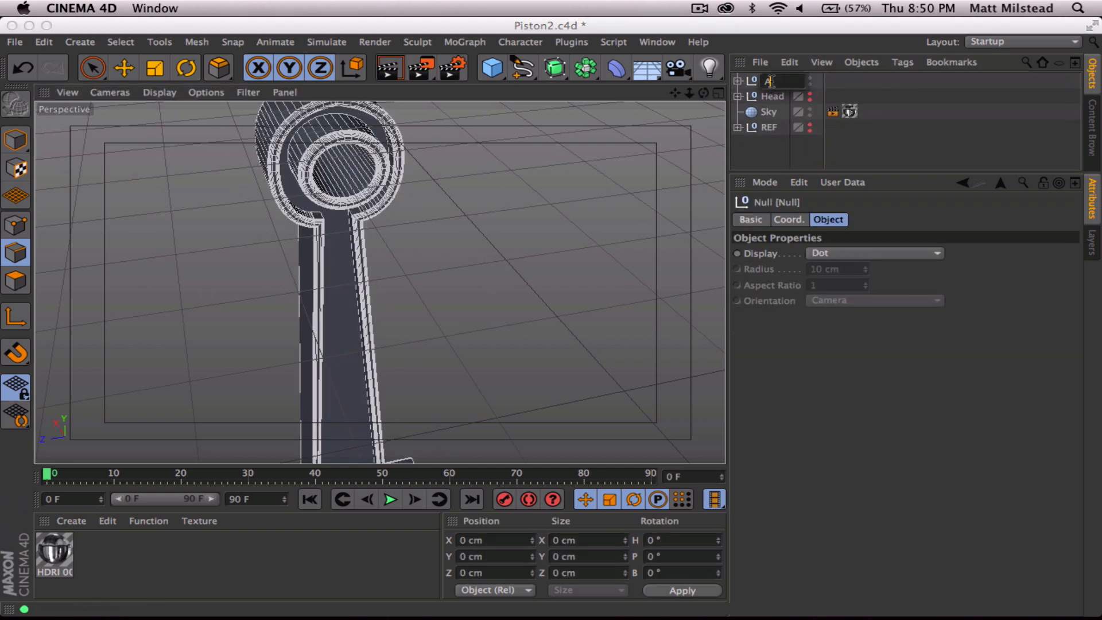
{"action": "type", "text": "Arm"}
{"action": "left_click", "coordinate": [769, 148]}
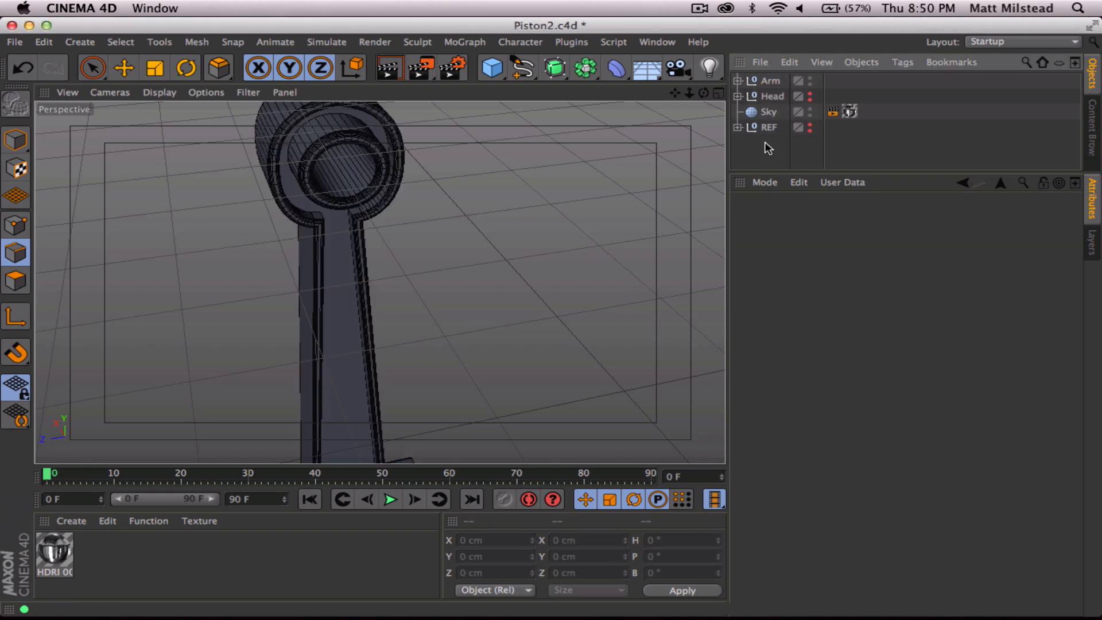
{"action": "right_click_drag", "start_coordinate": [344, 217], "coordinate": [159, 225], "text": "alt"}
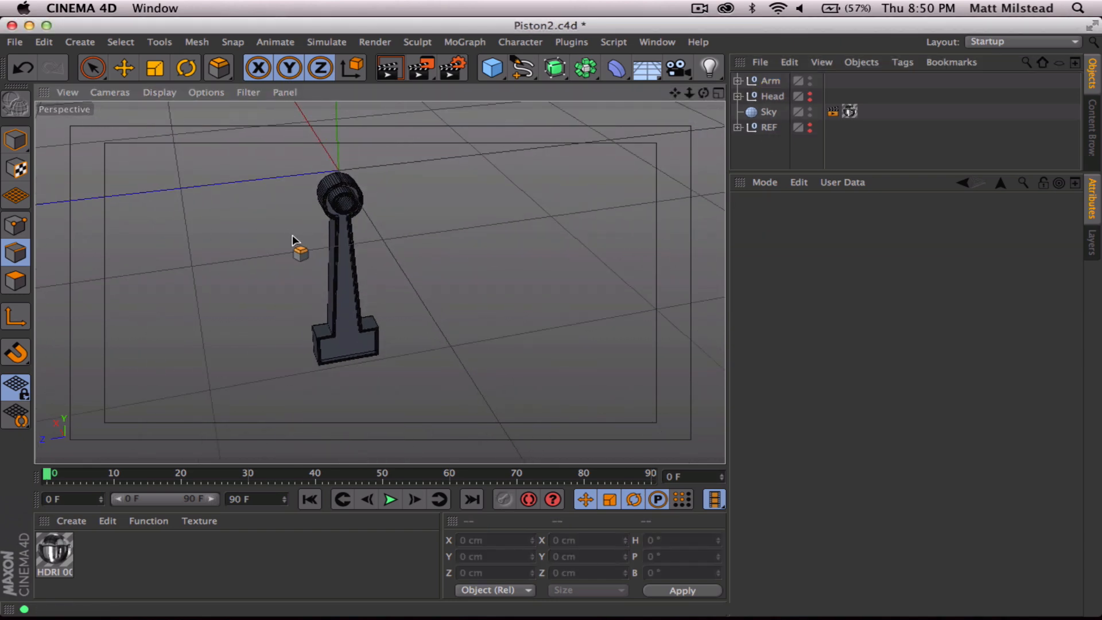
Make the Head group visible again and render a preview of the complete piston in the viewport
{"action": "middle_click_drag", "start_coordinate": [328, 244], "coordinate": [305, 274], "text": "alt"}
{"action": "left_click_drag", "start_coordinate": [305, 275], "coordinate": [321, 235], "text": "alt"}
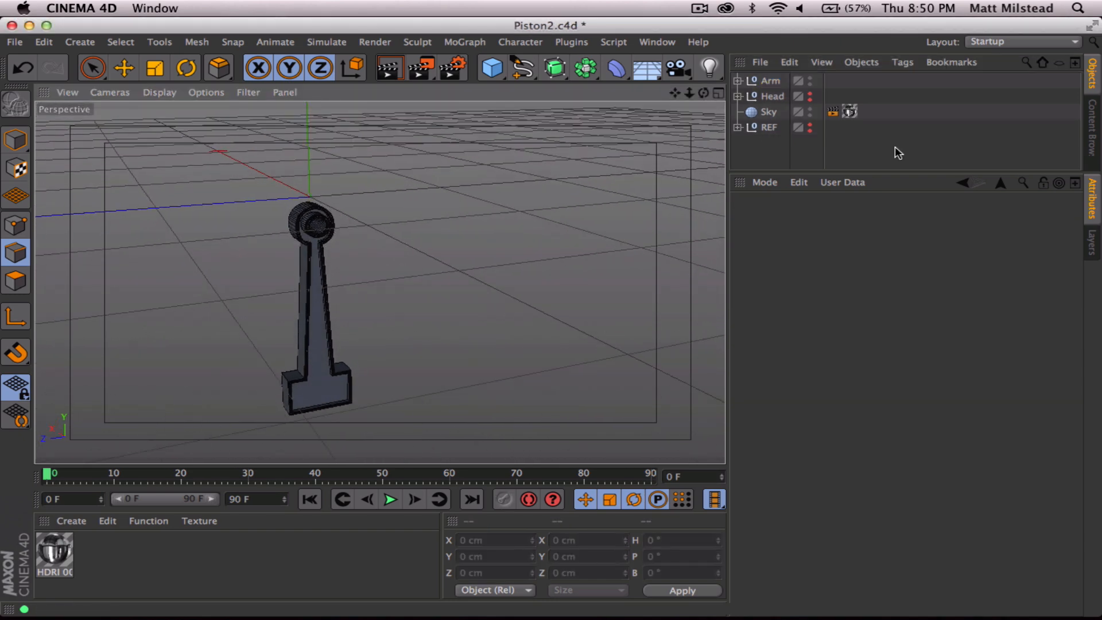
{"action": "left_click", "coordinate": [810, 95]}
{"action": "left_click_drag", "start_coordinate": [351, 303], "coordinate": [247, 329], "text": "alt"}
{"action": "left_click", "coordinate": [391, 68]}
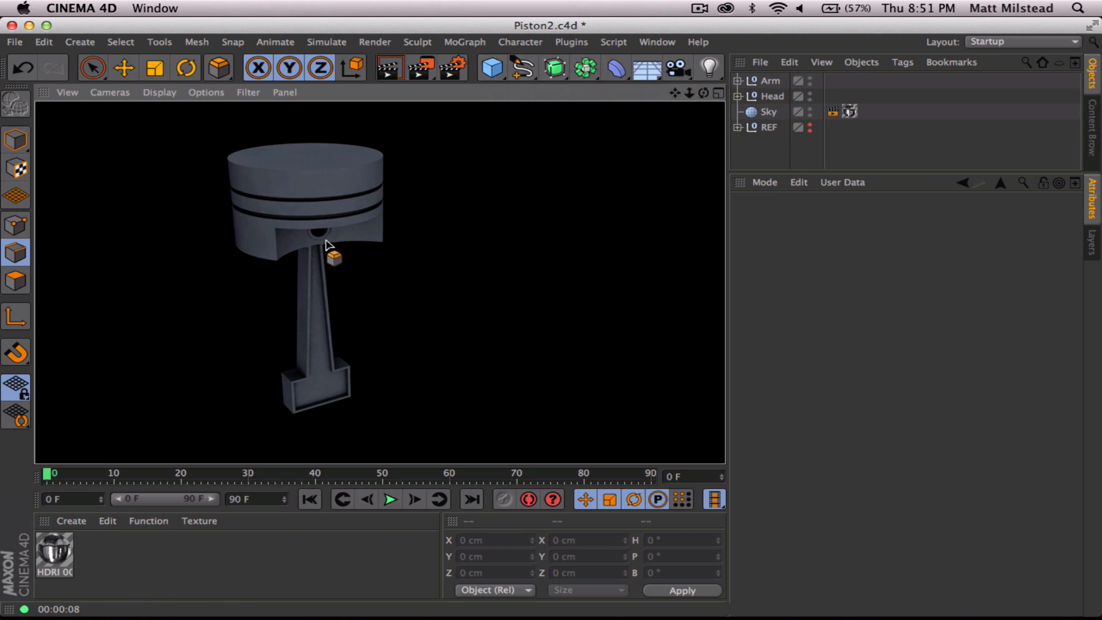
Add a Circle spline to the scene and scale it down to roughly the width of the piston
{"action": "left_click_drag", "start_coordinate": [326, 240], "coordinate": [299, 237], "text": "alt"}
{"action": "middle_click_drag", "start_coordinate": [300, 238], "coordinate": [376, 197], "text": "alt"}
{"action": "right_click_drag", "start_coordinate": [377, 198], "coordinate": [374, 199], "text": "alt"}
{"action": "middle_click_drag", "start_coordinate": [374, 199], "coordinate": [366, 241], "text": "alt"}
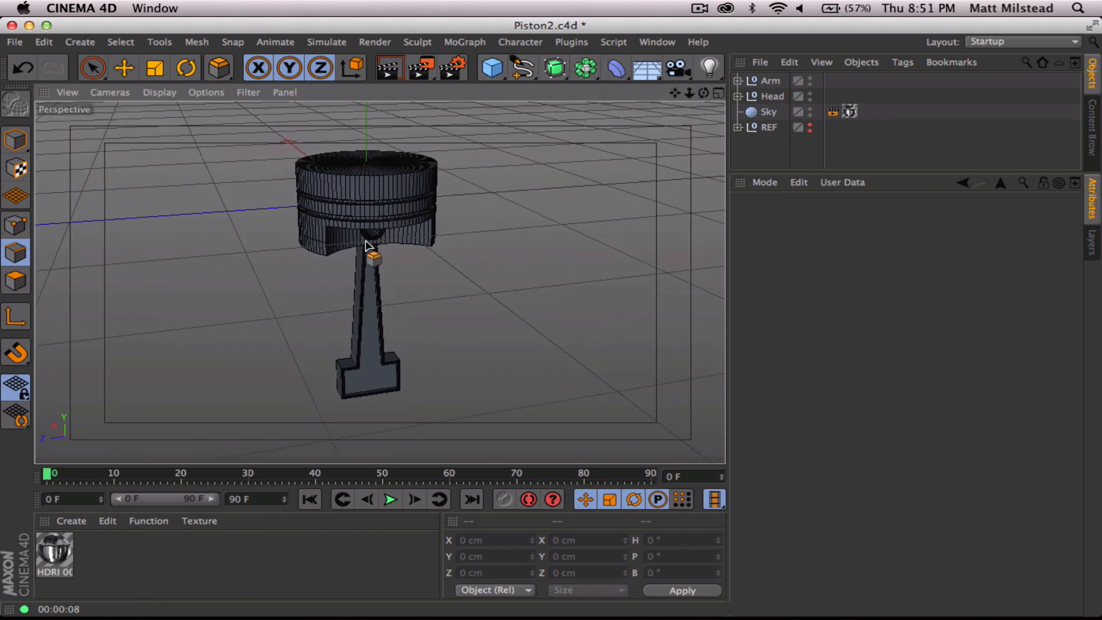
{"action": "left_click", "coordinate": [522, 67]}
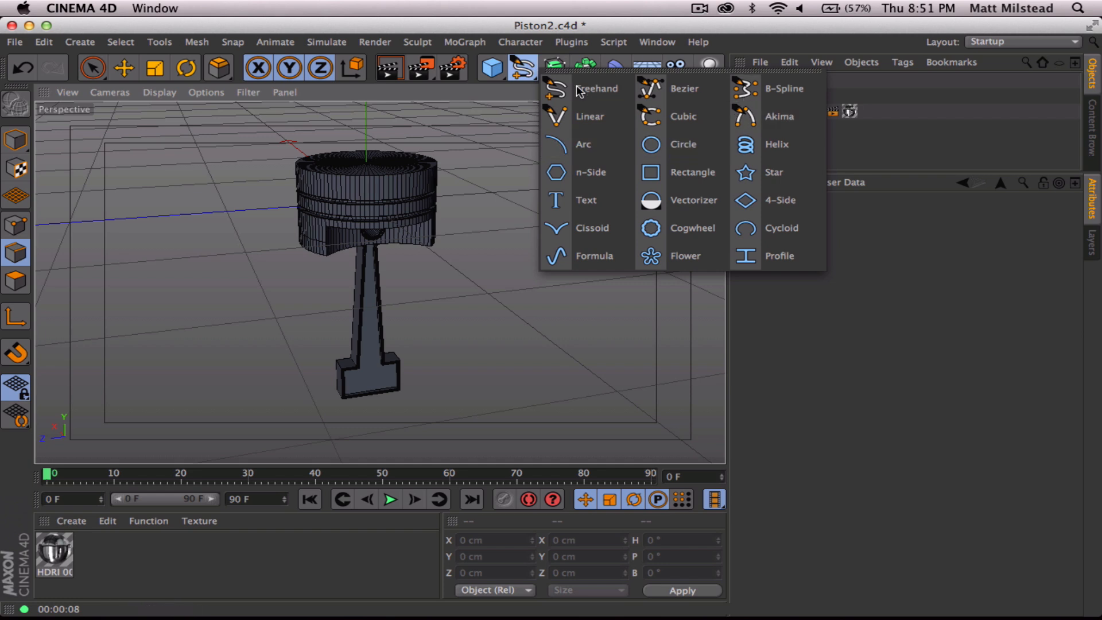
{"action": "left_click", "coordinate": [666, 140]}
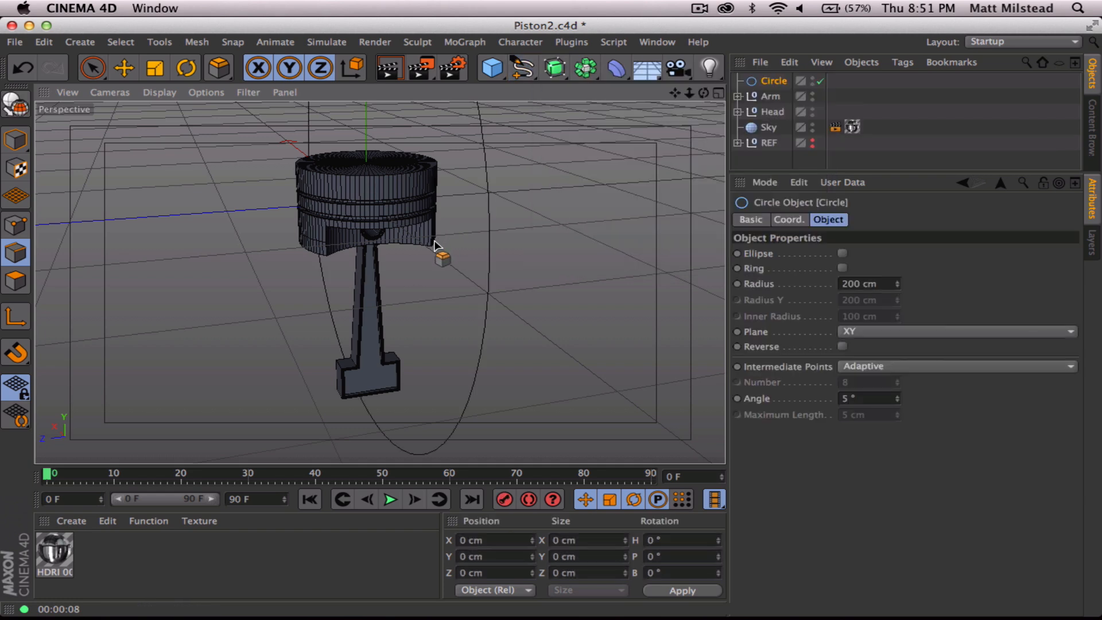
{"action": "key", "text": "t"}
{"action": "left_click_drag", "start_coordinate": [597, 205], "coordinate": [457, 225]}
Move the circle down to the base of the arm at about Y -170 cm and rotate its heading to 90°
{"action": "key", "text": "e"}
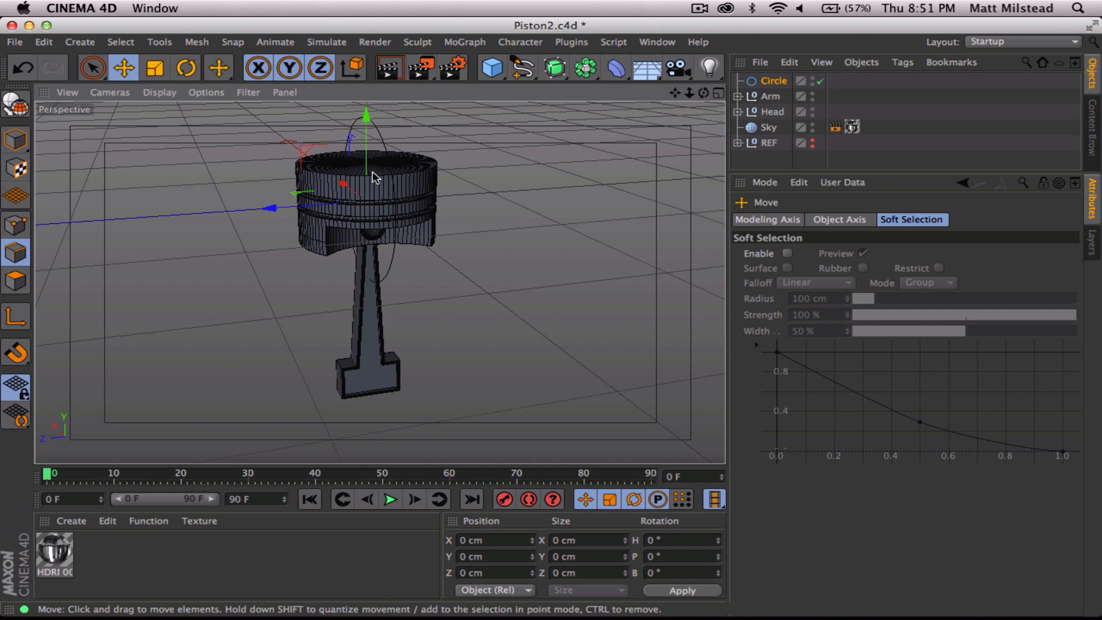
{"action": "left_click_drag", "start_coordinate": [365, 112], "coordinate": [364, 314]}
{"action": "key", "text": "r"}
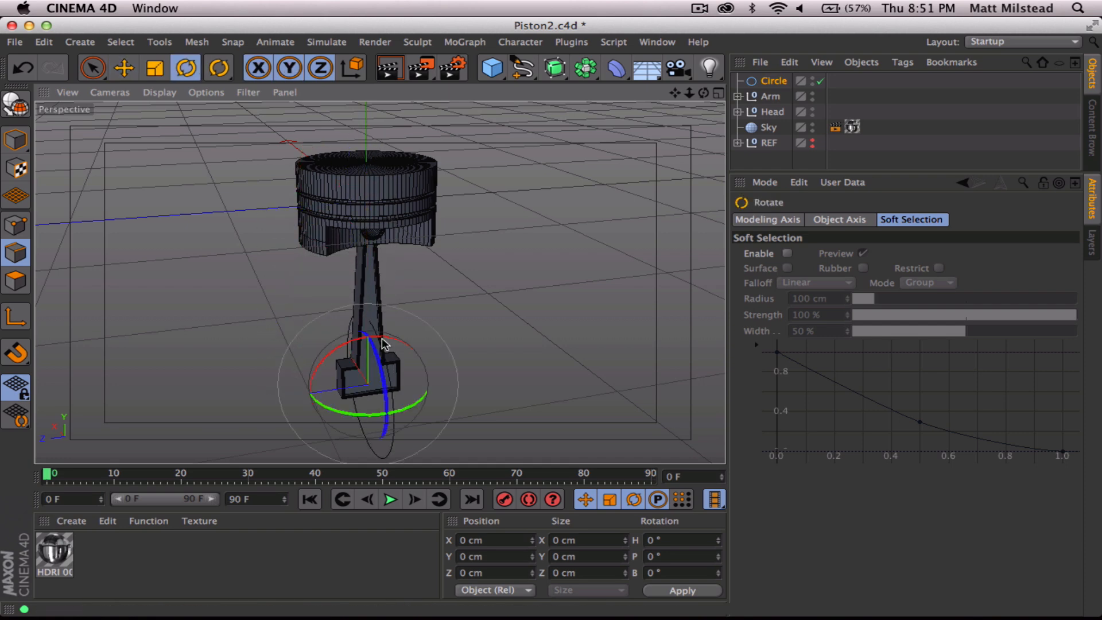
{"action": "mouse_move", "coordinate": [369, 406]}
{"action": "left_mouse_down"}
{"action": "mouse_move", "coordinate": [448, 407]}
{"action": "mouse_move", "coordinate": [350, 287]}
{"action": "left_mouse_up"}
Scale the circle around the arm's base down to a radius of about 50 cm
{"action": "right_click_drag", "start_coordinate": [387, 393], "coordinate": [435, 387], "text": "alt"}
{"action": "middle_click_drag", "start_coordinate": [411, 392], "coordinate": [402, 356], "text": "alt"}
{"action": "right_click_drag", "start_coordinate": [402, 357], "coordinate": [364, 357], "text": "alt"}
{"action": "middle_click_drag", "start_coordinate": [367, 354], "coordinate": [340, 359], "text": "alt"}
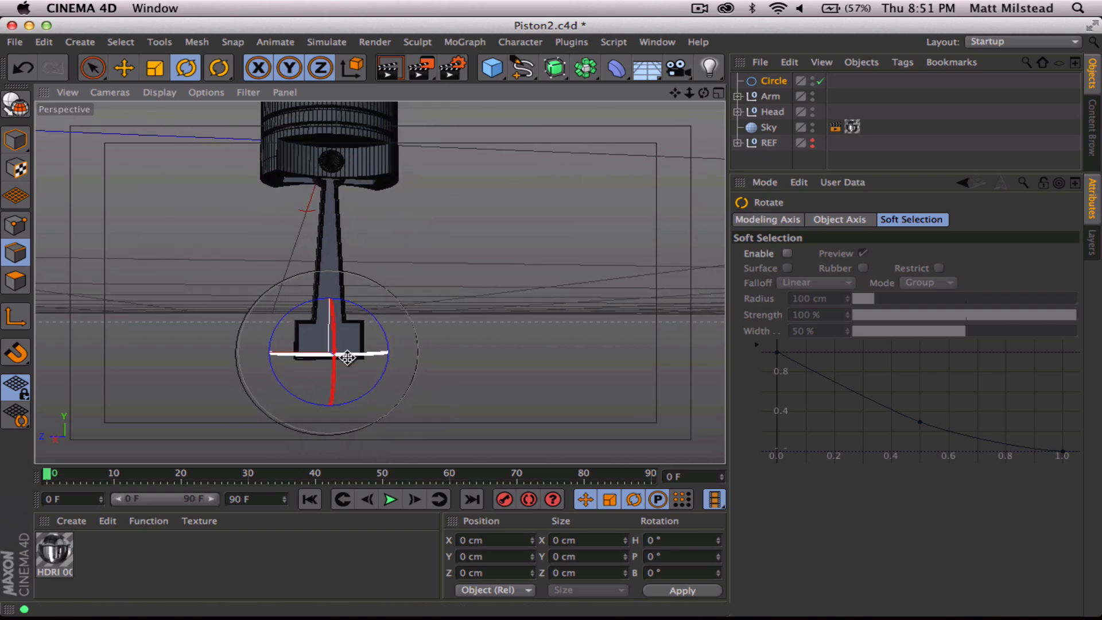
{"action": "key", "text": "t"}
{"action": "left_click_drag", "start_coordinate": [450, 343], "coordinate": [389, 358]}
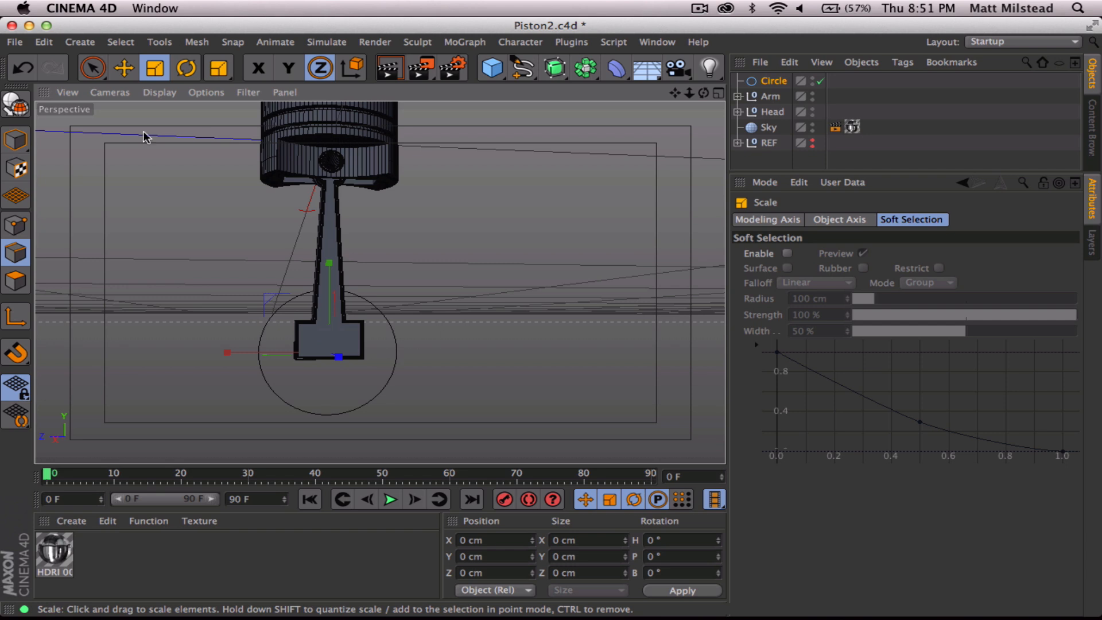
Make the circle editable and raise its top point to about Y 77.5 cm to form an egg shape
{"action": "left_click", "coordinate": [16, 140]}
{"action": "left_click", "coordinate": [779, 81]}
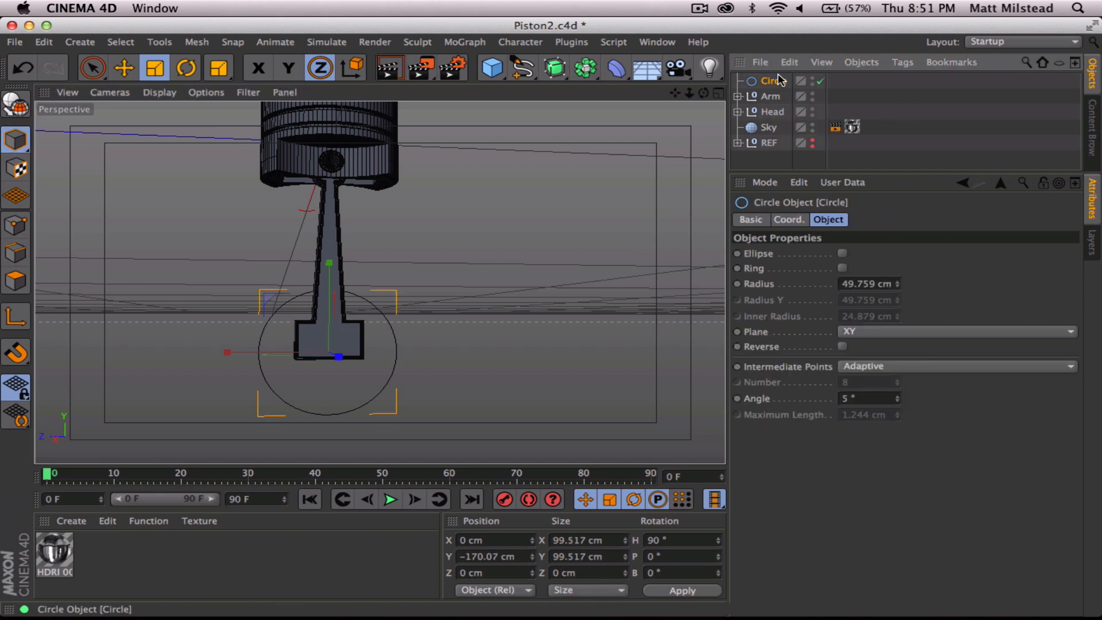
{"action": "key", "text": "c"}
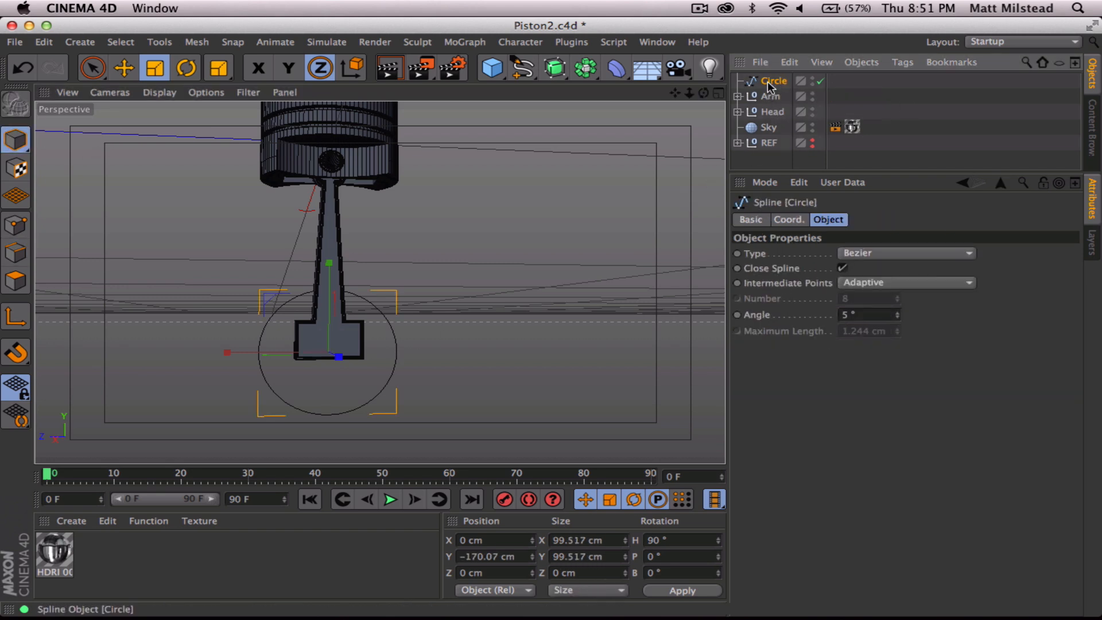
{"action": "left_click", "coordinate": [15, 224]}
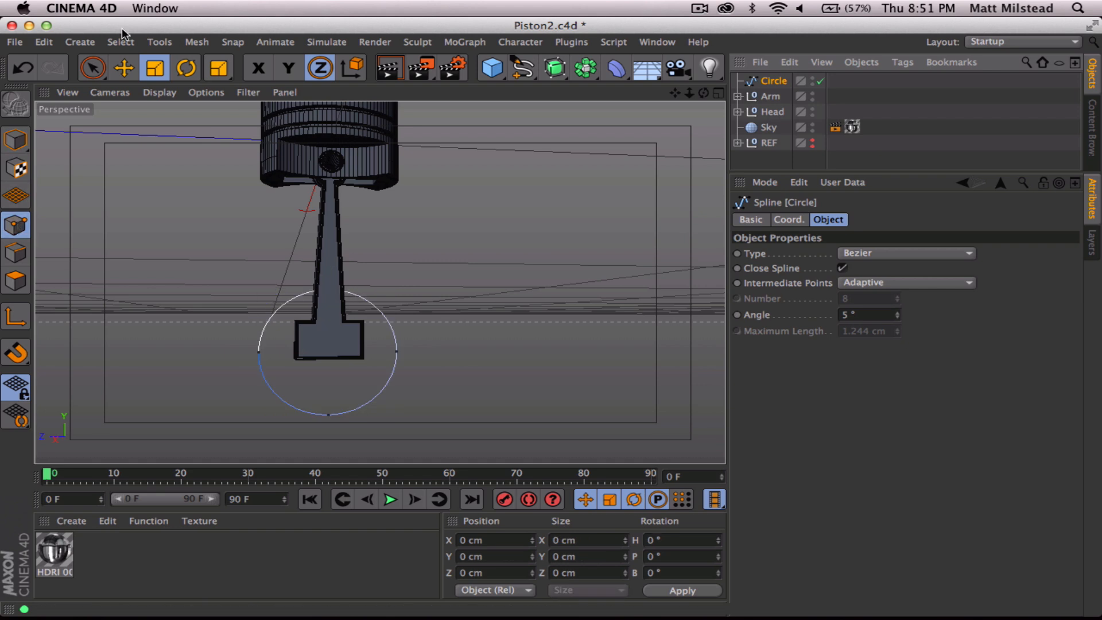
{"action": "left_click", "coordinate": [93, 68]}
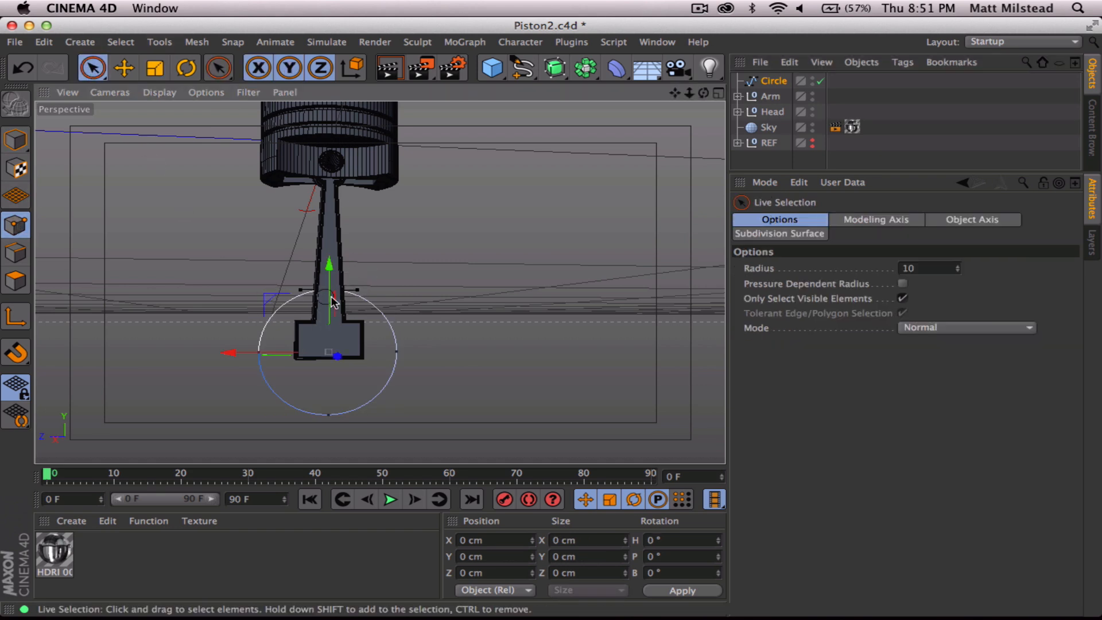
{"action": "left_click_drag", "start_coordinate": [333, 302], "coordinate": [329, 168]}
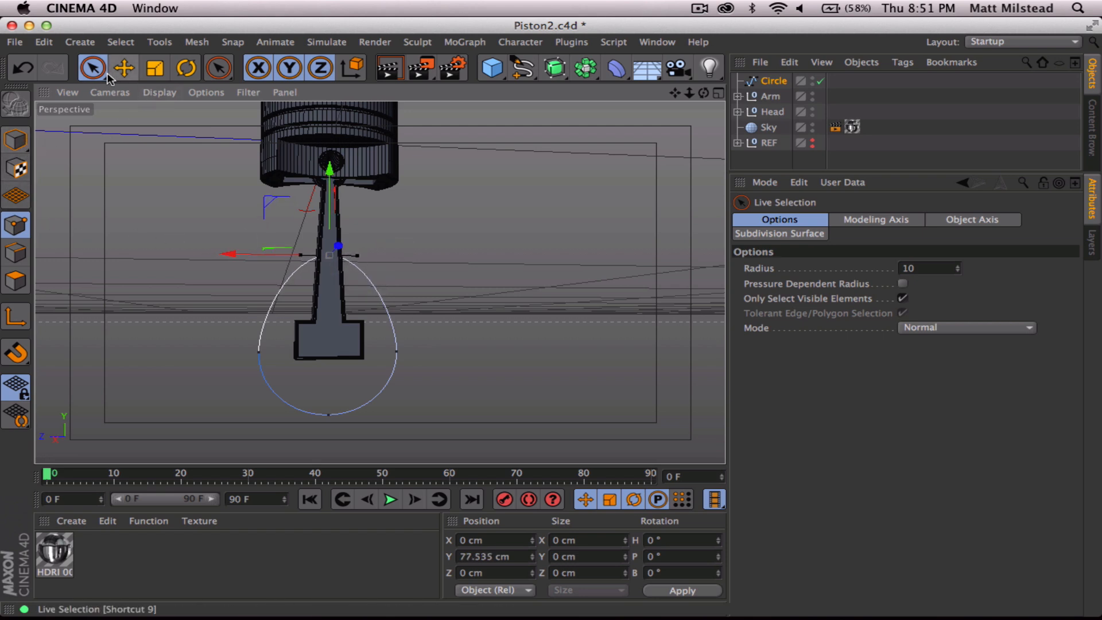
Lower the egg-shaped spline to about Y -217 cm and rotate its heading back to 0°
{"action": "left_click", "coordinate": [16, 139]}
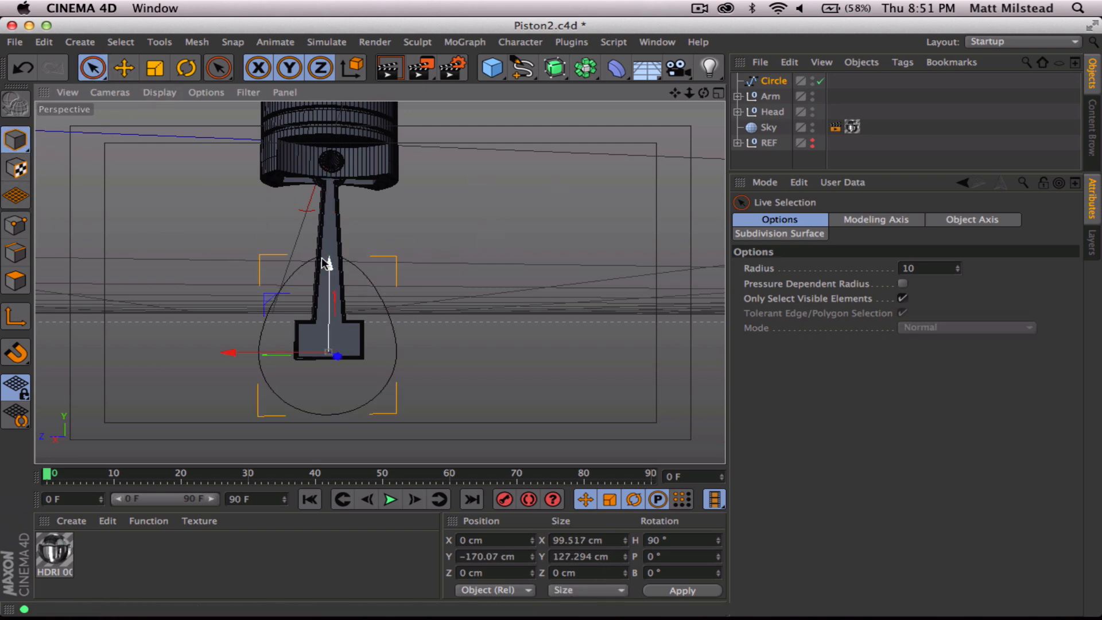
{"action": "left_click_drag", "start_coordinate": [329, 261], "coordinate": [370, 358]}
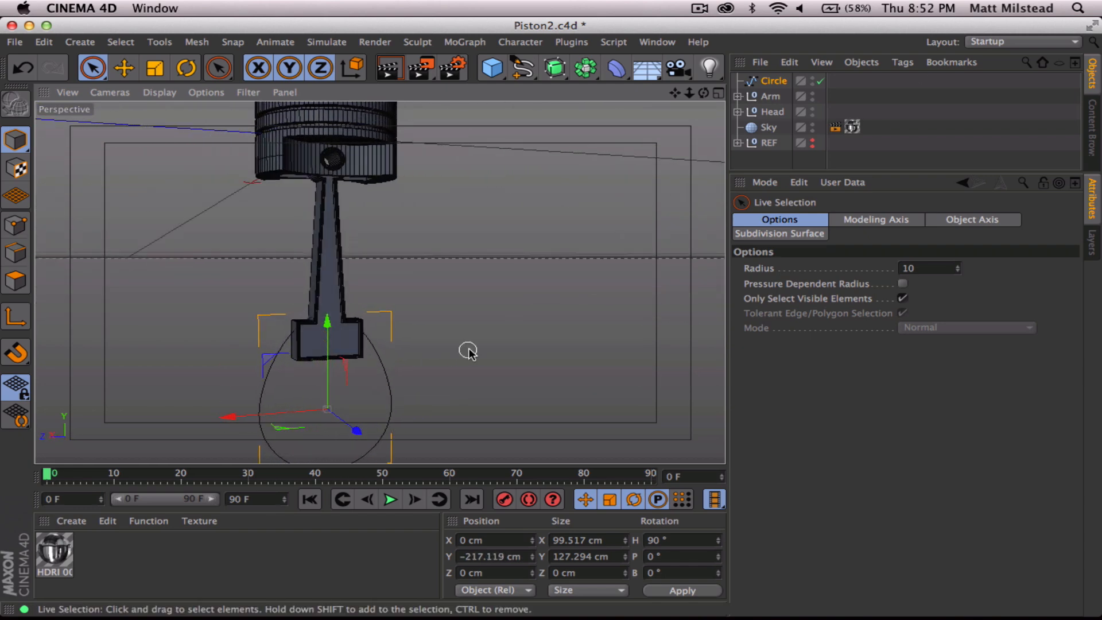
{"action": "key", "text": "r"}
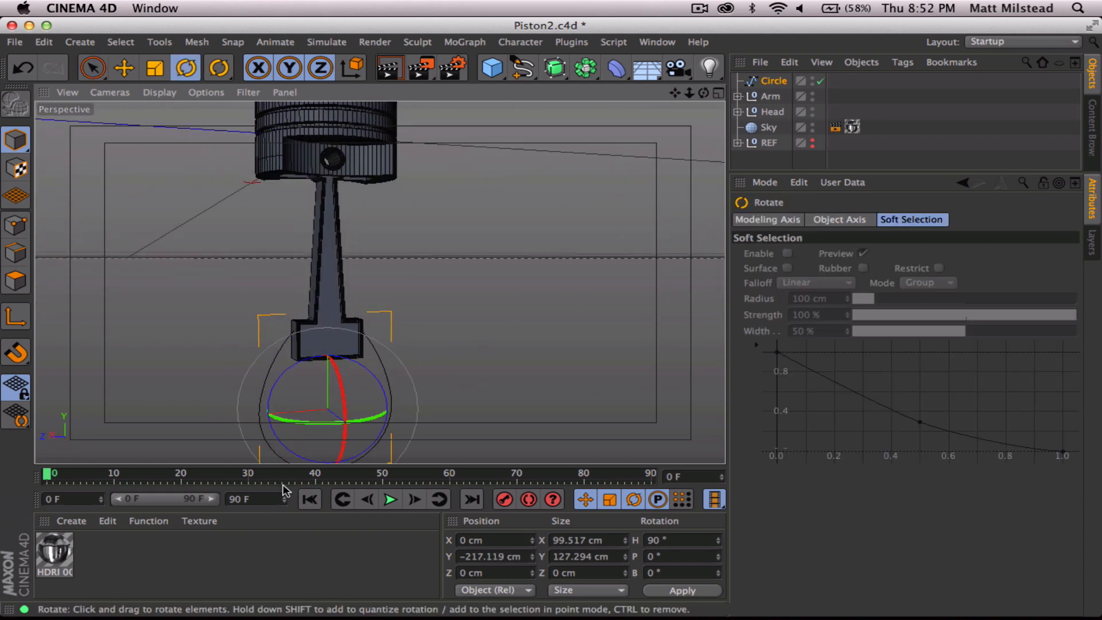
{"action": "left_click", "coordinate": [764, 85]}
{"action": "left_click", "coordinate": [789, 220]}
{"action": "left_click", "coordinate": [827, 220]}
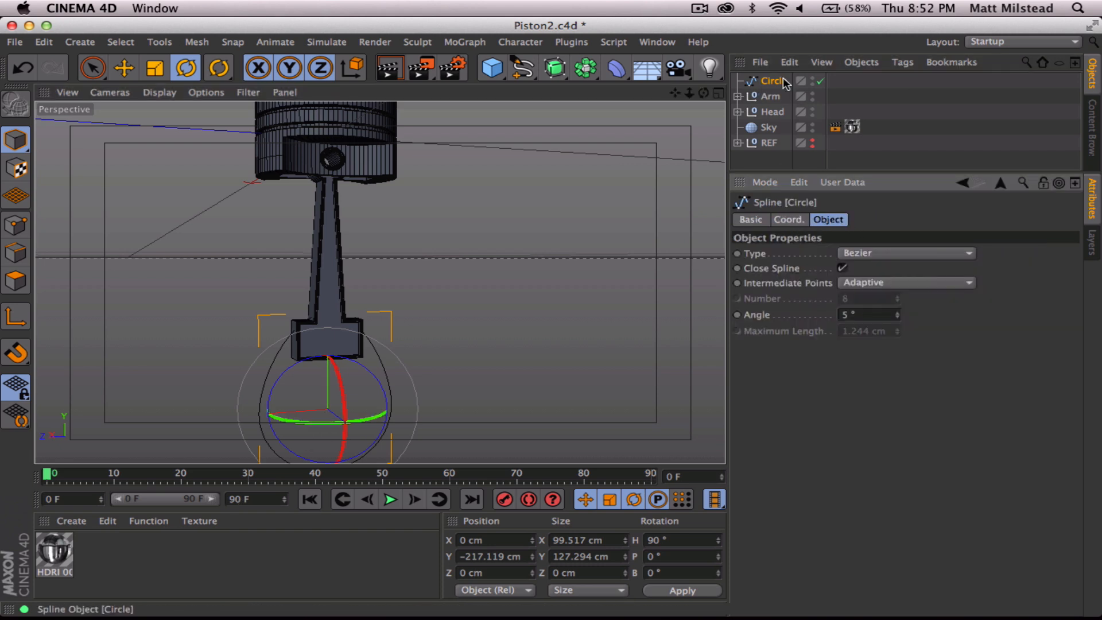
{"action": "left_click", "coordinate": [771, 83]}
{"action": "left_click_drag", "start_coordinate": [287, 422], "coordinate": [69, 414]}
Add an Extrude object as the parent of the Circle spline to turn it into a solid disc
{"action": "left_click_drag", "start_coordinate": [555, 68], "coordinate": [780, 81]}
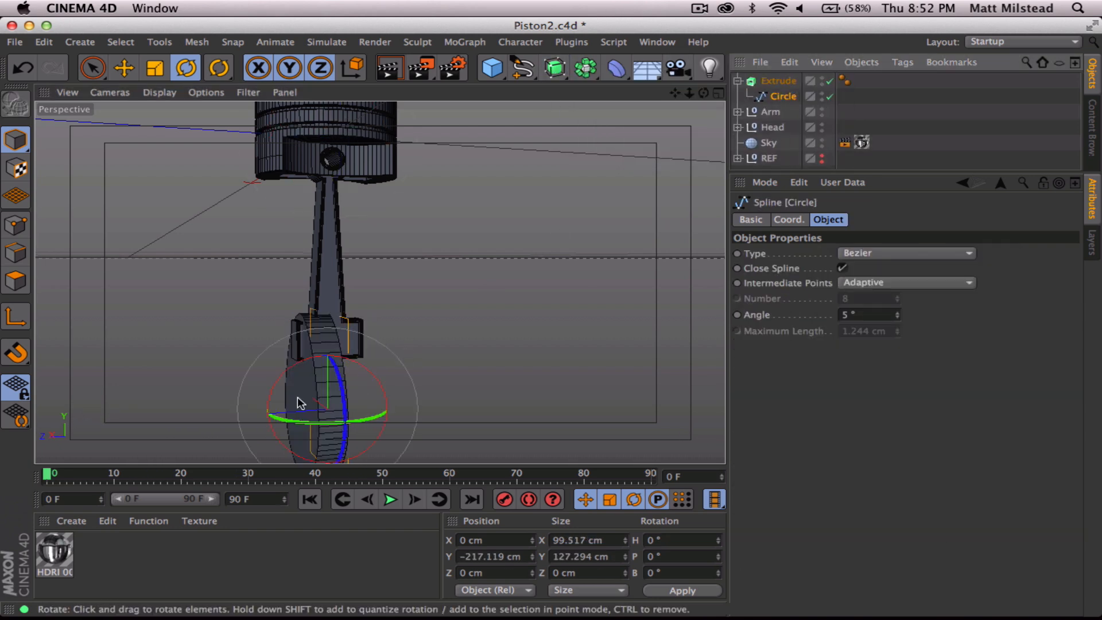
{"action": "left_click_drag", "start_coordinate": [298, 402], "coordinate": [382, 429], "text": "alt"}
{"action": "left_click", "coordinate": [738, 81]}
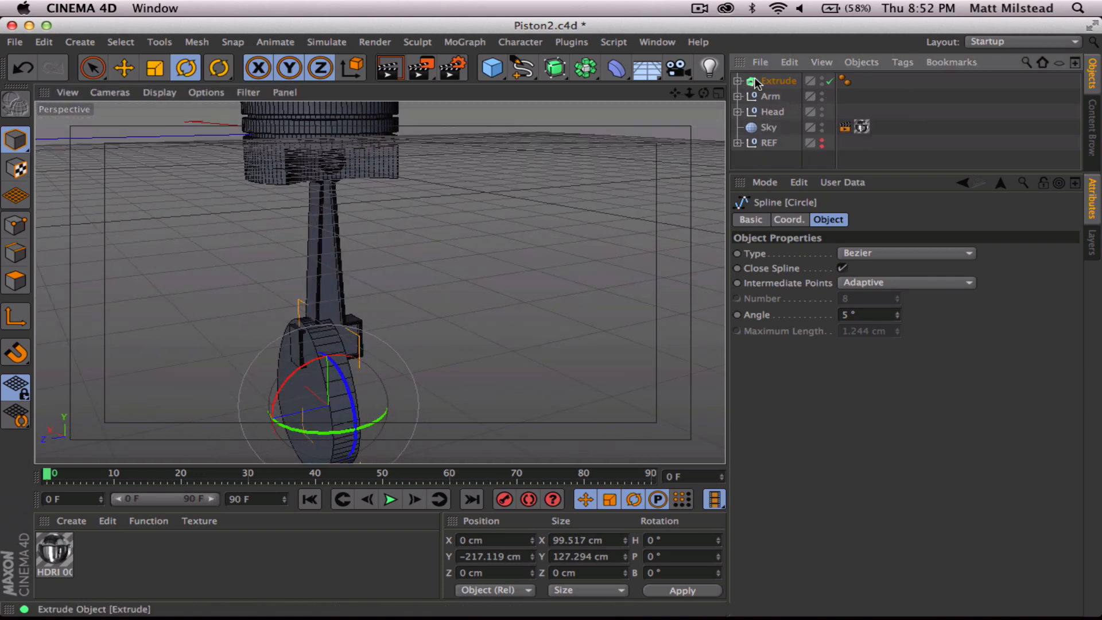
{"action": "left_click", "coordinate": [758, 84]}
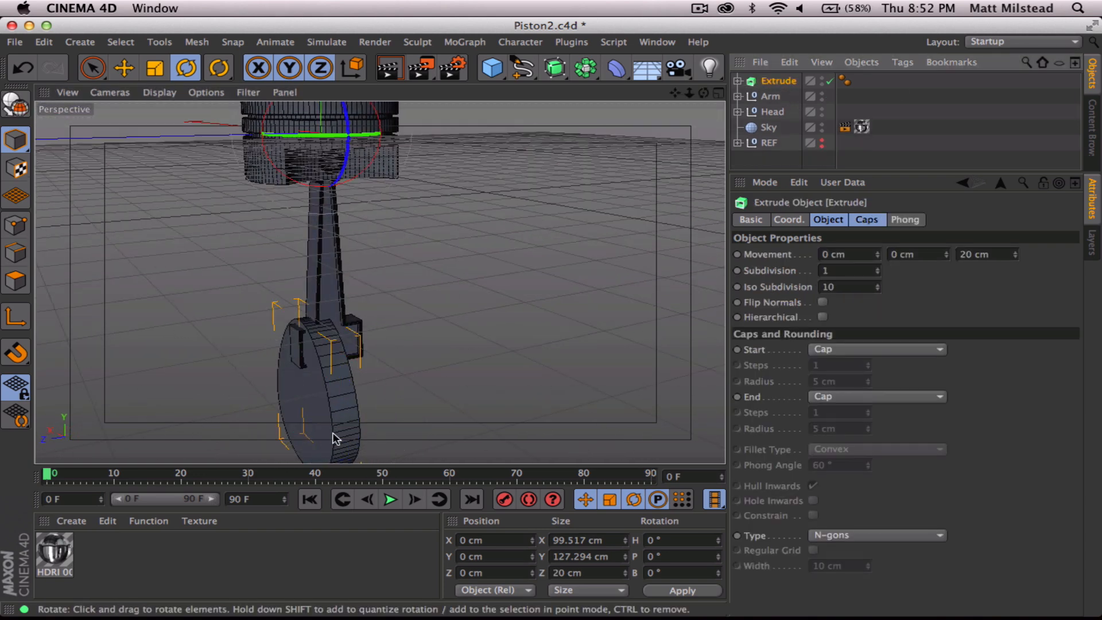
{"action": "left_click", "coordinate": [738, 81]}
{"action": "left_click", "coordinate": [782, 97]}
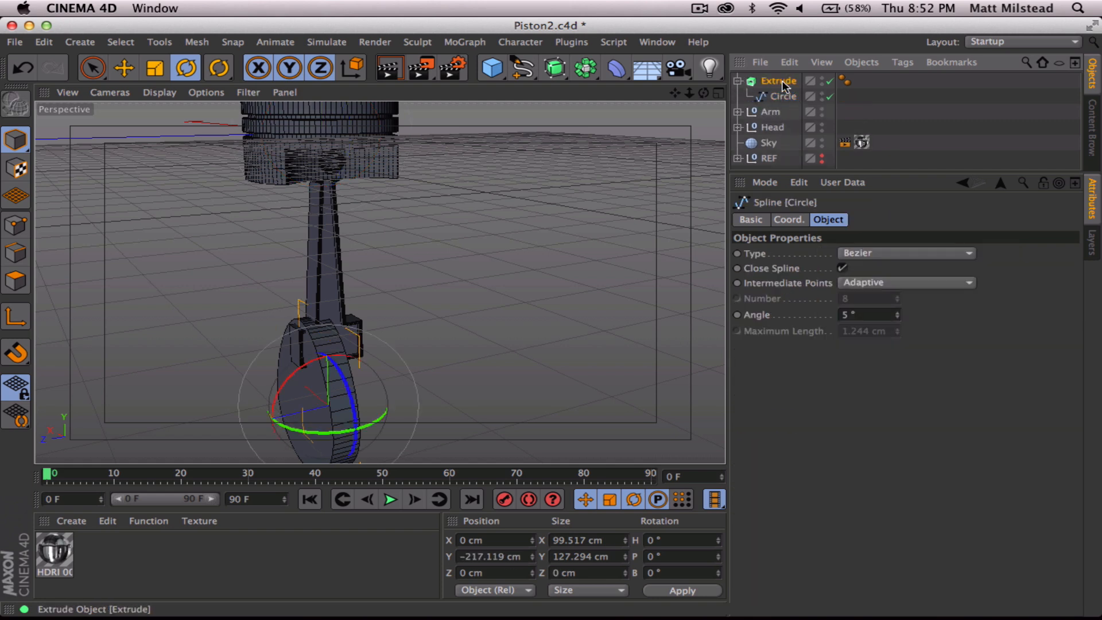
Set the Extrude object's Z movement to 15 cm
{"action": "left_click", "coordinate": [781, 81]}
{"action": "left_click", "coordinate": [996, 255]}
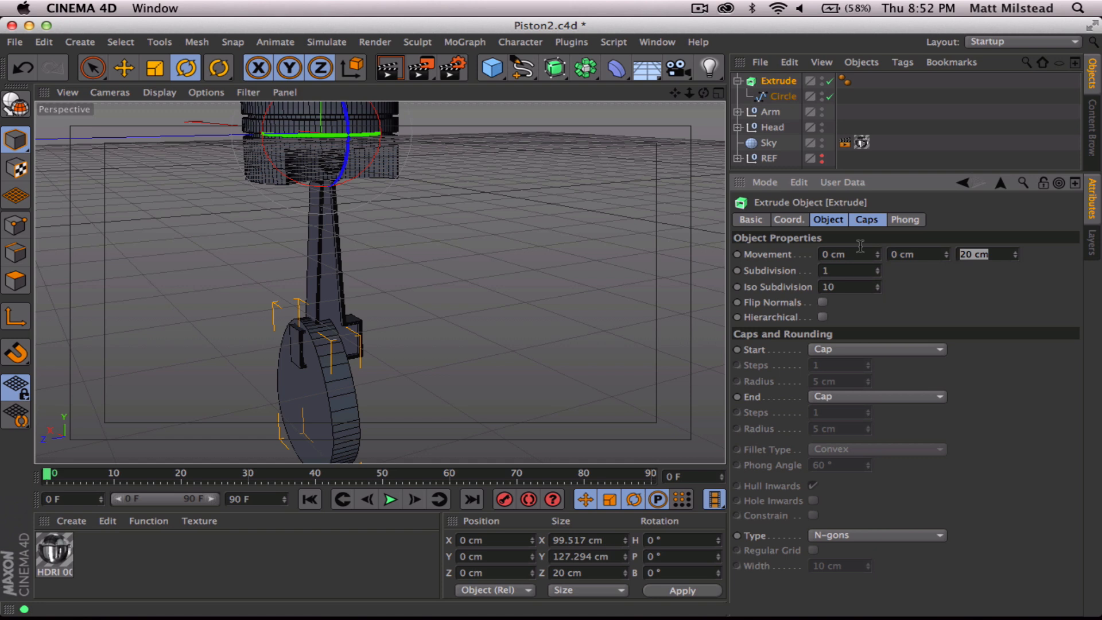
{"action": "key", "text": "Return"}
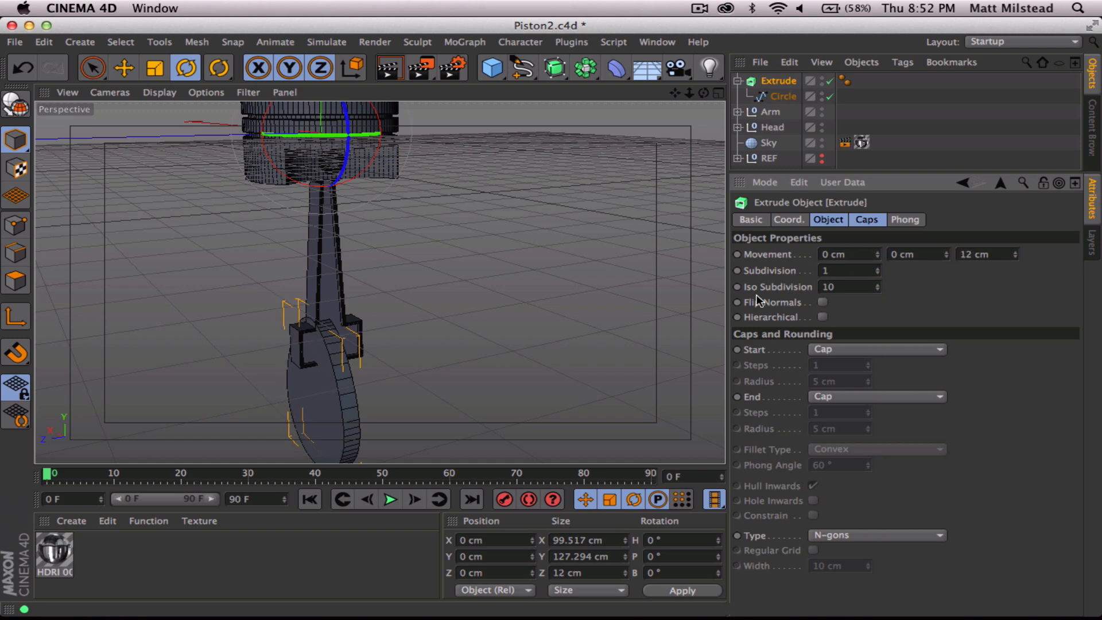
{"action": "key", "text": "Return"}
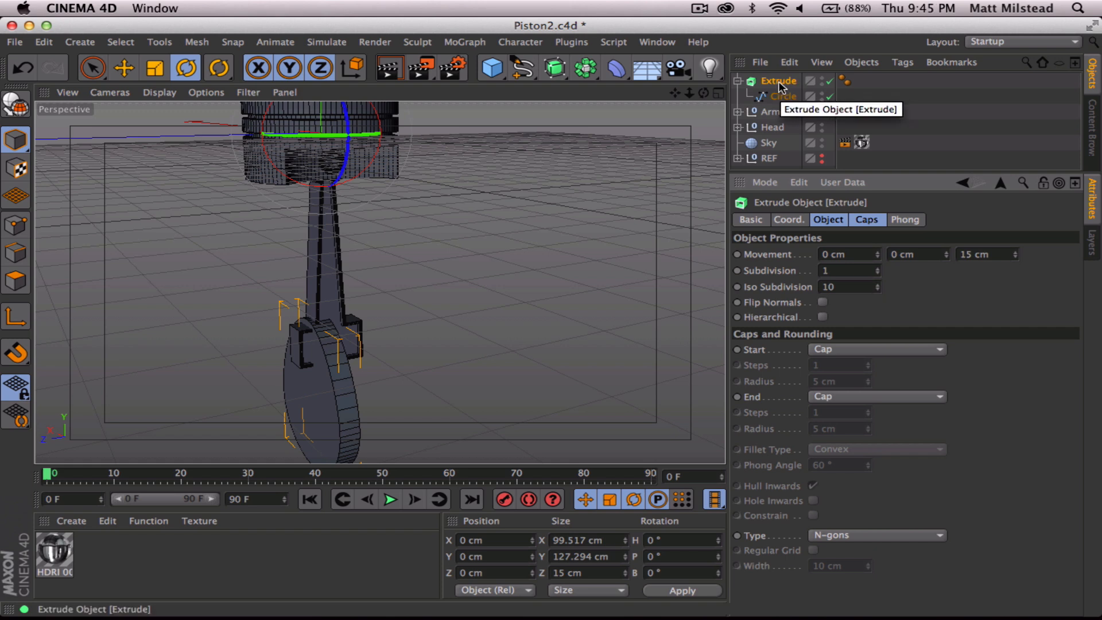
Center the parent Extrude object's axis on its Circle spline
{"action": "left_click", "coordinate": [738, 81]}
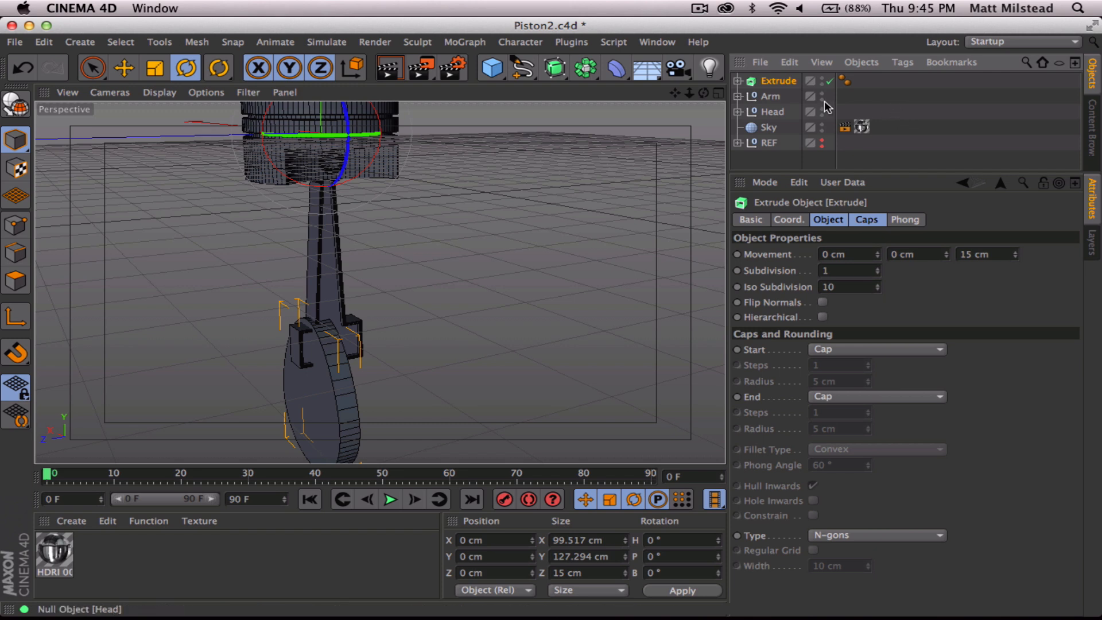
{"action": "left_click", "coordinate": [739, 81]}
{"action": "left_click", "coordinate": [782, 96]}
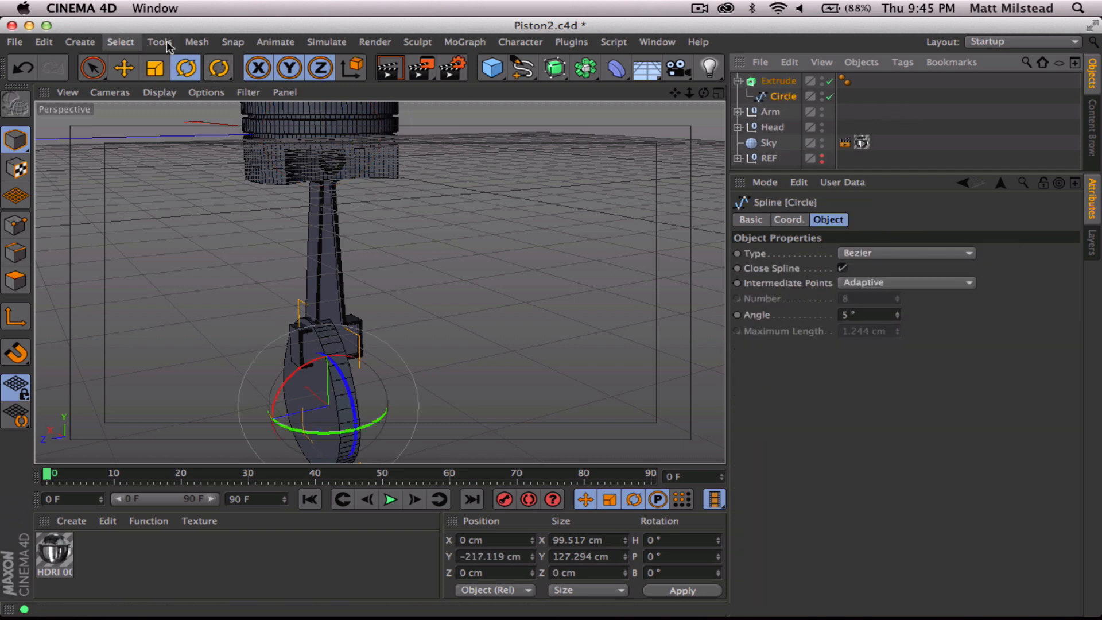
{"action": "left_click", "coordinate": [196, 42]}
{"action": "mouse_move", "coordinate": [246, 190]}
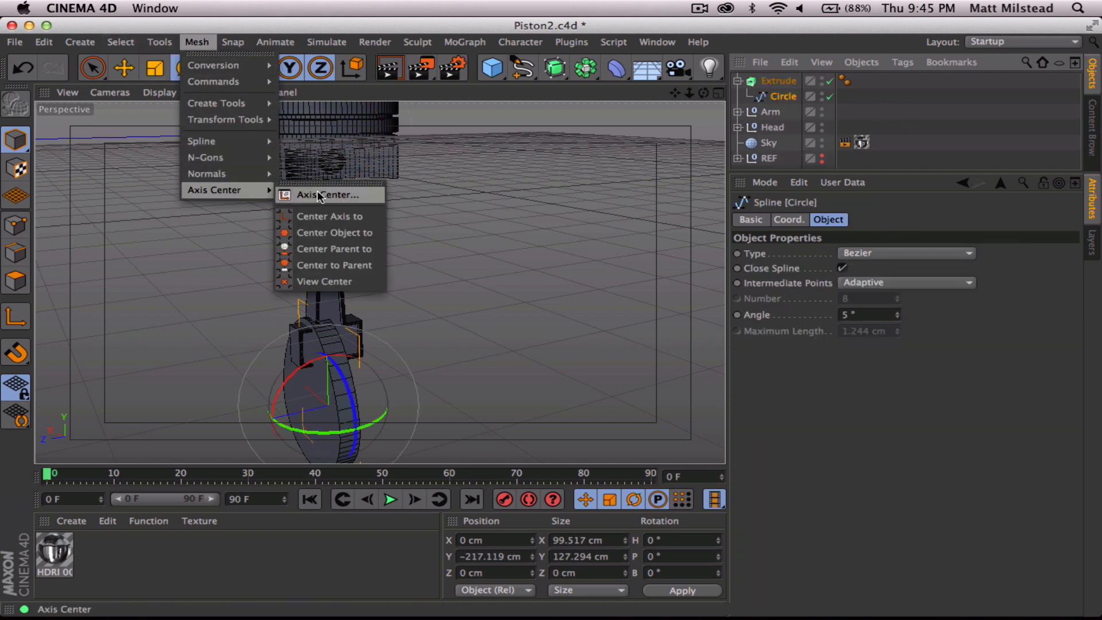
{"action": "left_click", "coordinate": [342, 251]}
{"action": "left_click", "coordinate": [780, 81]}
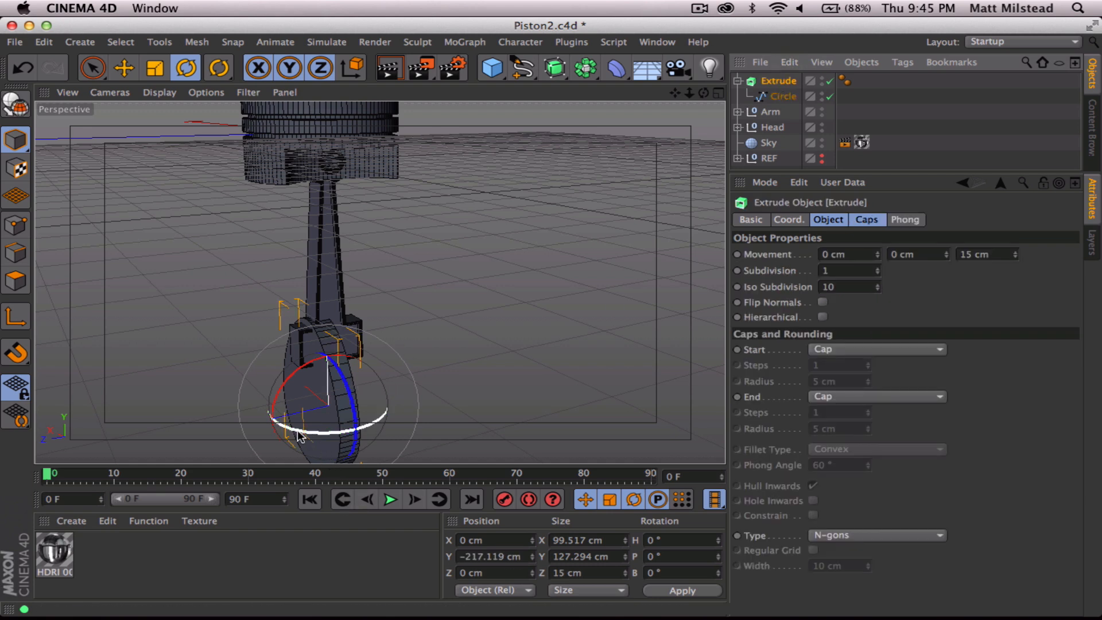
Rotate the Extrude object's heading to 90° and shift it beside the arm to about X -9.4 cm
{"action": "left_click_drag", "start_coordinate": [298, 436], "coordinate": [376, 423]}
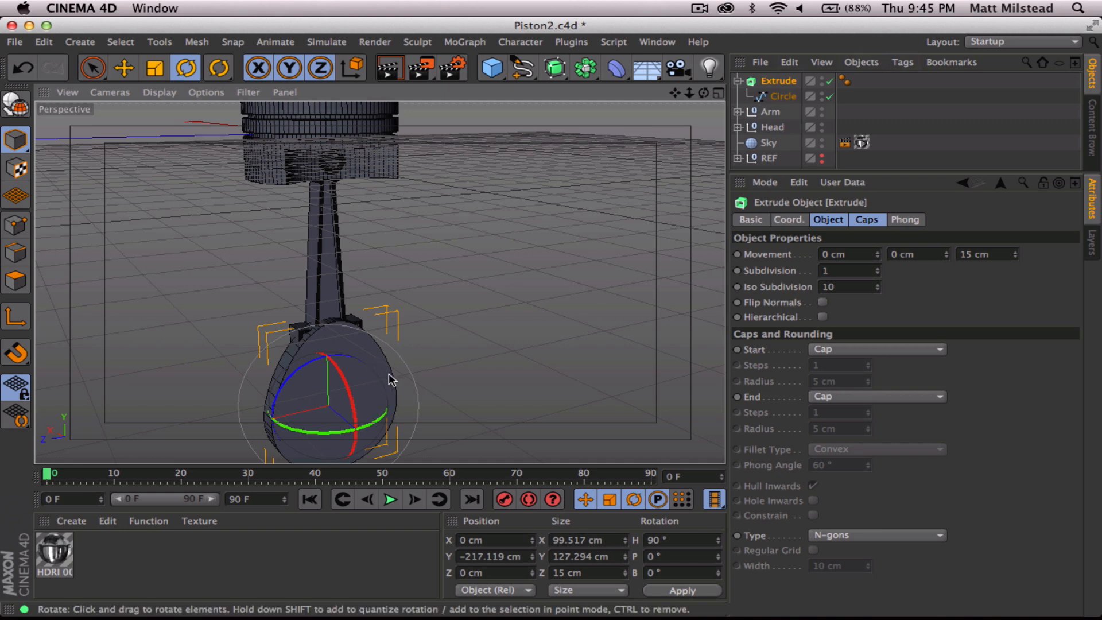
{"action": "left_click_drag", "start_coordinate": [305, 393], "coordinate": [401, 347], "text": "alt"}
{"action": "key", "text": "e"}
{"action": "left_click_drag", "start_coordinate": [455, 374], "coordinate": [493, 374]}
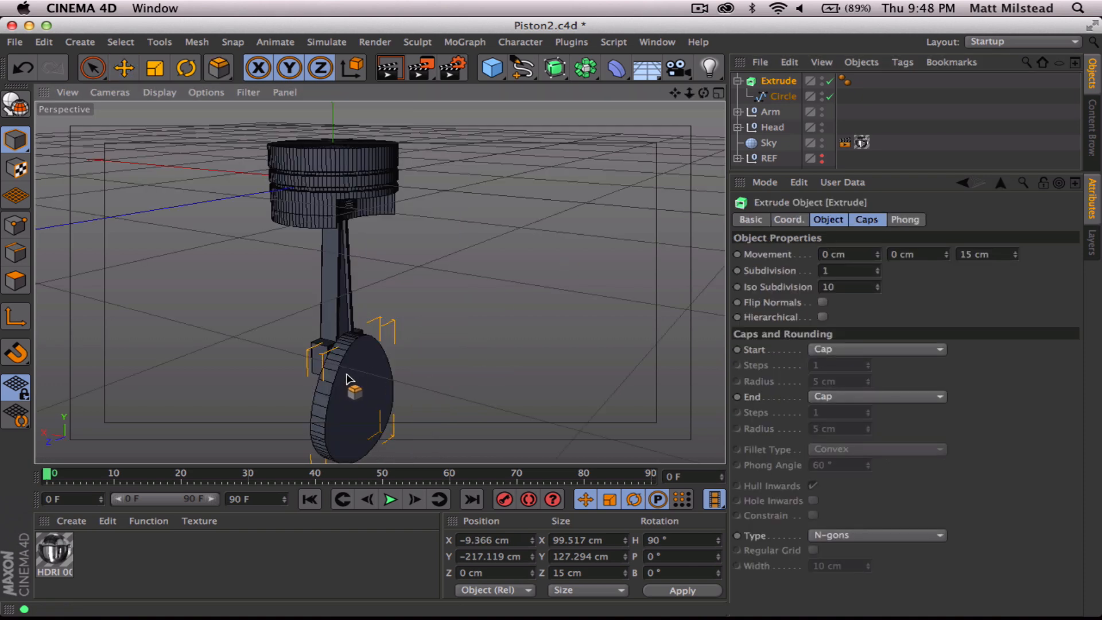
Set both the start and end caps of the Extrude disc to Fillet Cap
{"action": "left_click_drag", "start_coordinate": [348, 379], "coordinate": [411, 395], "text": "alt"}
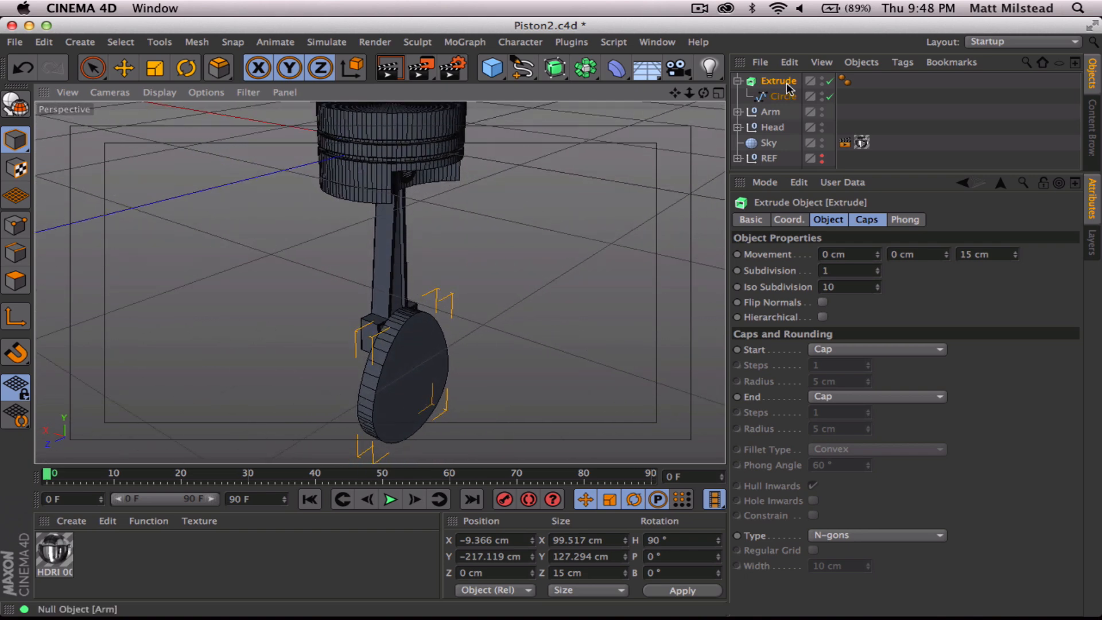
{"action": "left_click", "coordinate": [780, 82]}
{"action": "left_click", "coordinate": [867, 350]}
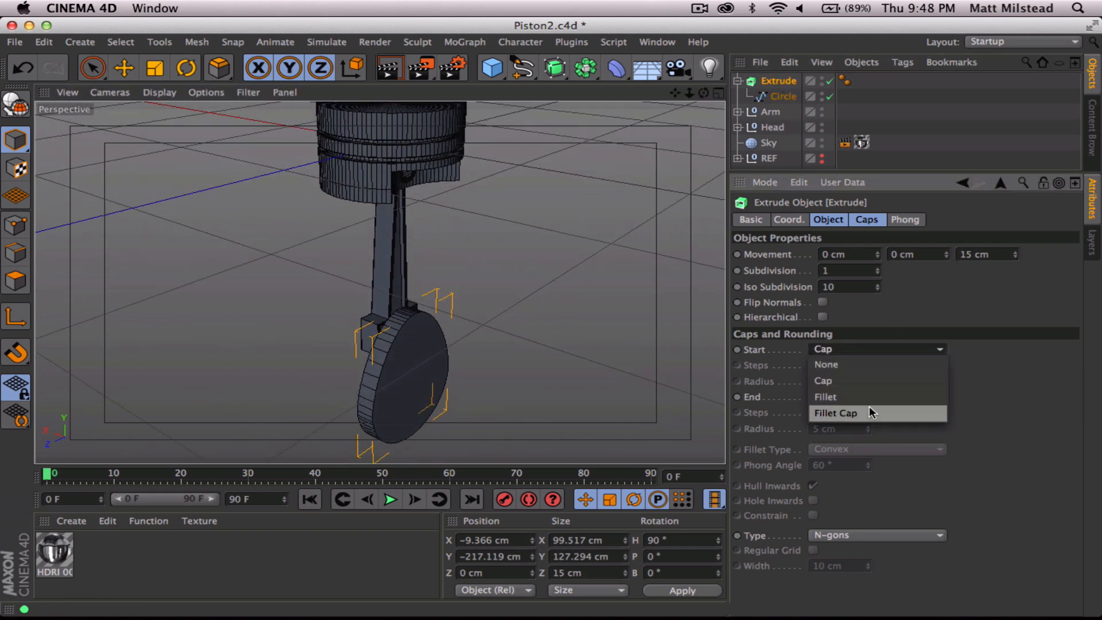
{"action": "left_click", "coordinate": [867, 410]}
{"action": "left_click", "coordinate": [867, 397]}
{"action": "left_click", "coordinate": [885, 461]}
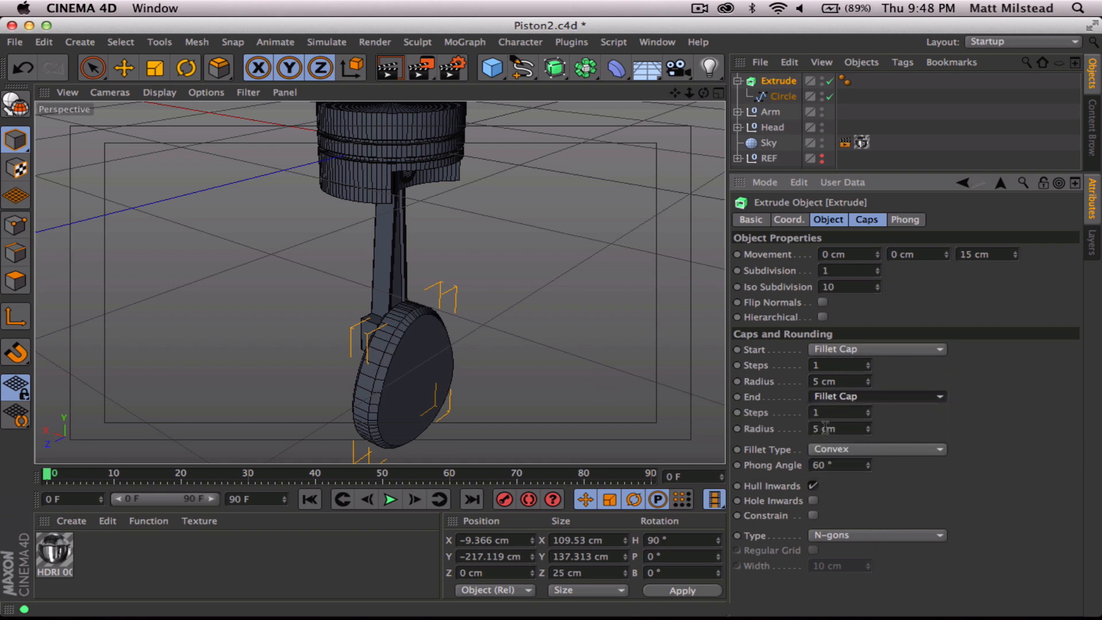
Set the start and end fillet radius of the Extrude disc to 2 cm
{"action": "double_click", "coordinate": [842, 380]}
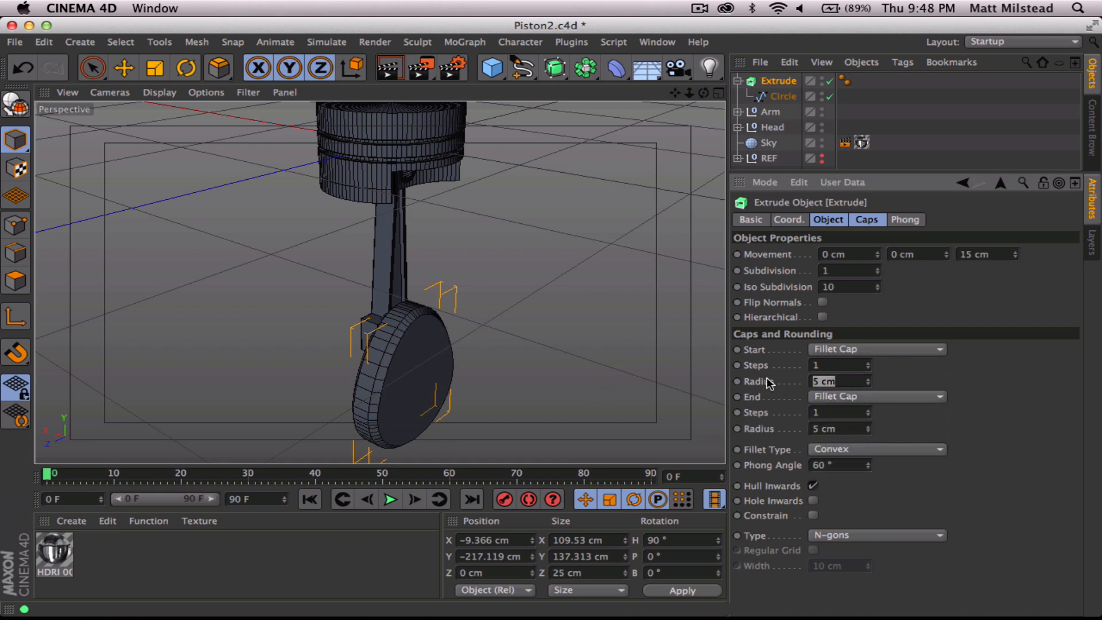
{"action": "type", "text": "2"}
{"action": "key", "text": "Tab"}
{"action": "key", "text": "Tab"}
{"action": "key", "text": "Tab"}
{"action": "type", "text": "2"}
{"action": "key", "text": "Tab"}
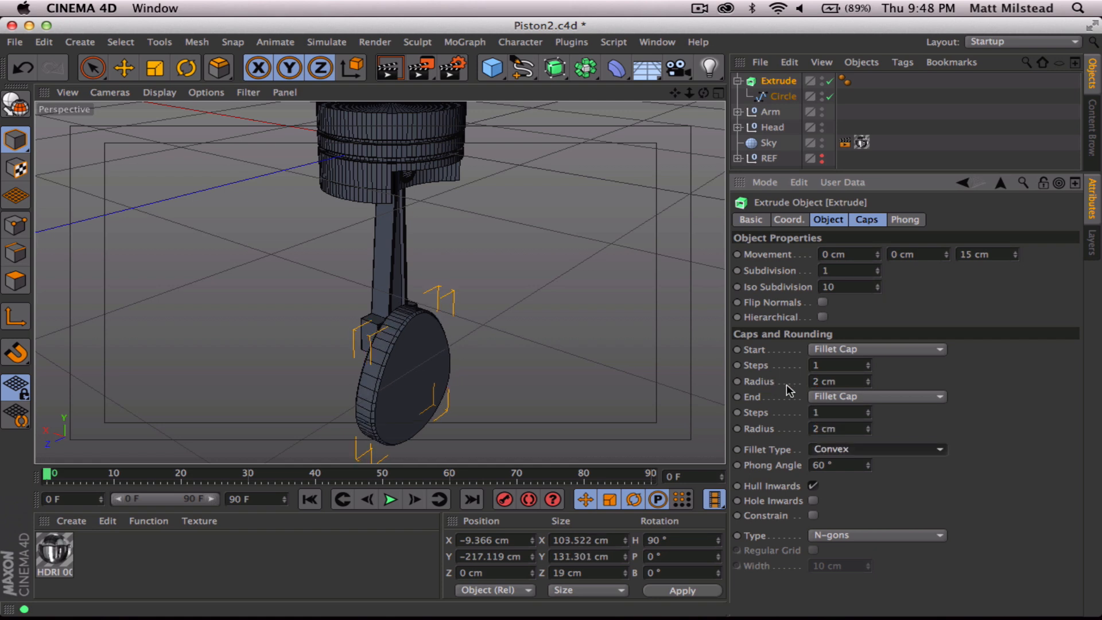
Set the start and end fillet steps of the Extrude disc to 3
{"action": "double_click", "coordinate": [838, 364]}
{"action": "type", "text": "3"}
{"action": "key", "text": "Tab"}
{"action": "key", "text": "Tab"}
{"action": "key", "text": "Tab"}
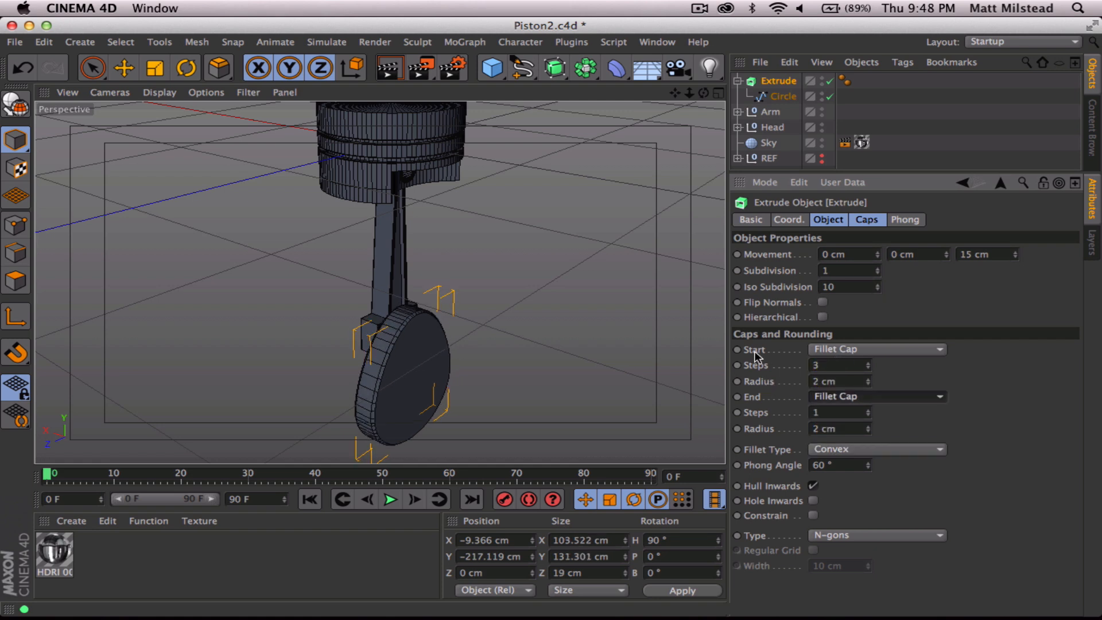
{"action": "type", "text": "3"}
{"action": "key", "text": "Tab"}
Shift the filleted disc slightly away from the arm to about X -11.5 cm
{"action": "left_click_drag", "start_coordinate": [496, 374], "coordinate": [601, 365], "text": "alt"}
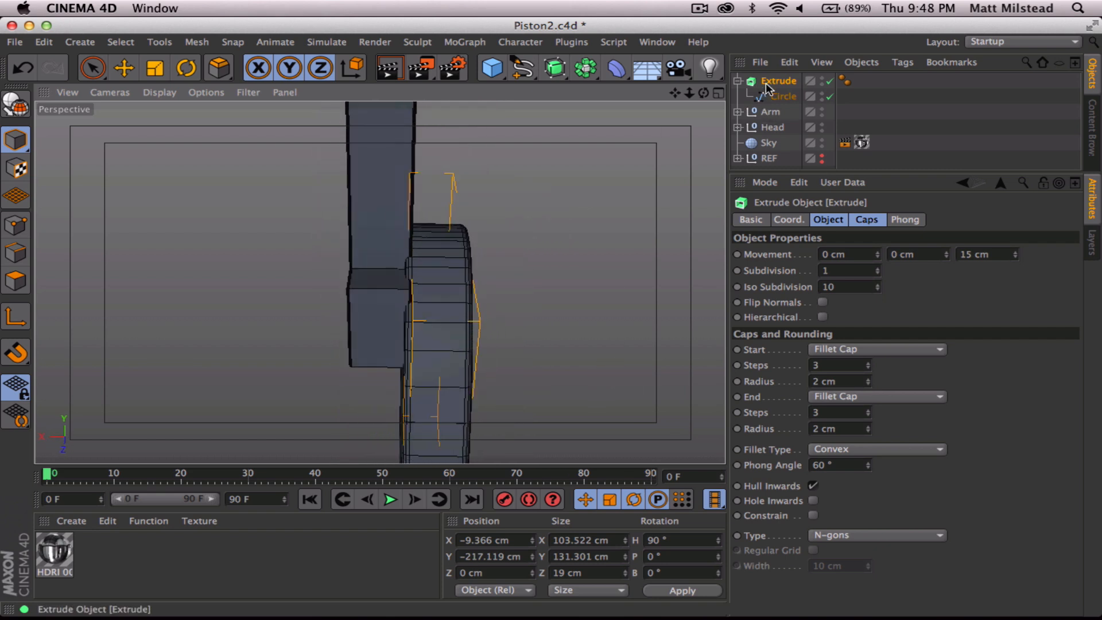
{"action": "left_click", "coordinate": [92, 68]}
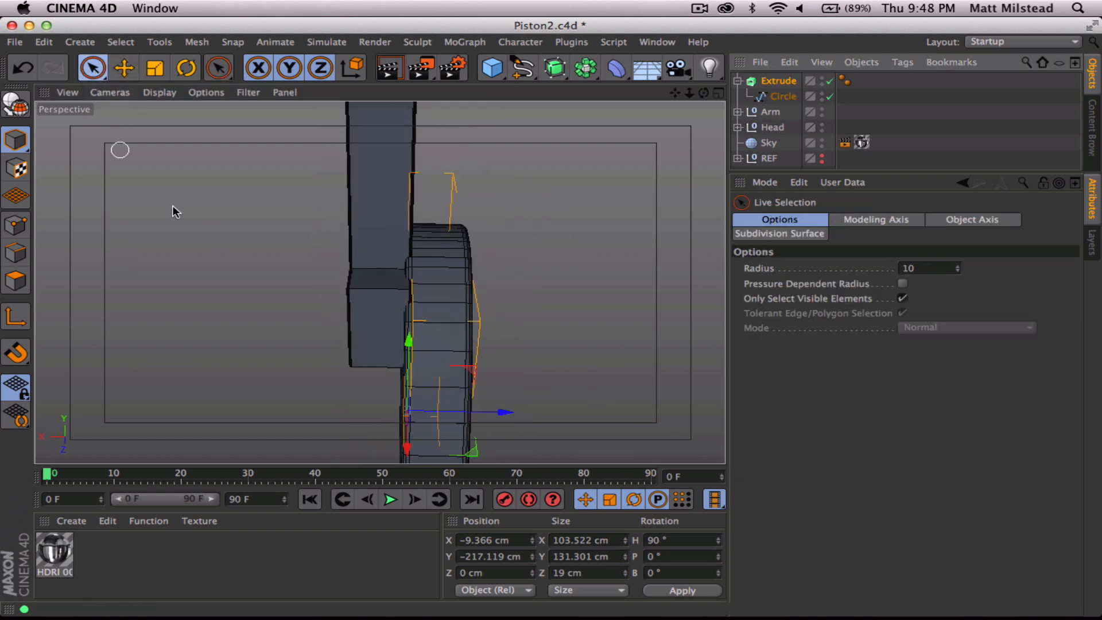
{"action": "left_click_drag", "start_coordinate": [507, 413], "coordinate": [510, 414]}
{"action": "left_click_drag", "start_coordinate": [404, 335], "coordinate": [520, 354], "text": "alt"}
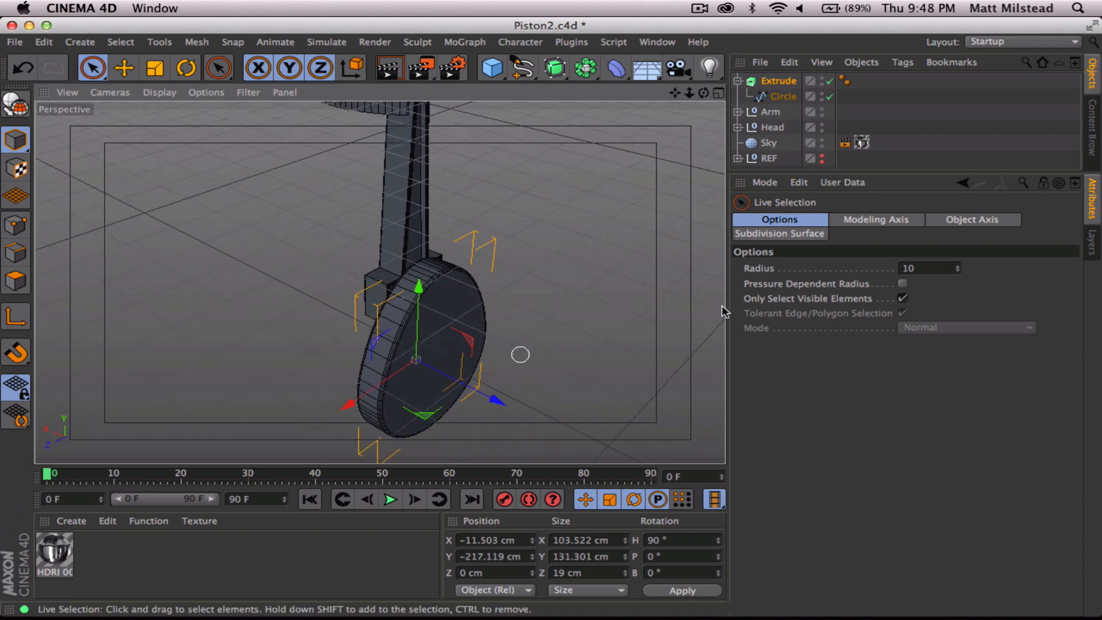
Duplicate the Extrude disc to the opposite side of the arm and place the copy at about X 26.1 cm
{"action": "left_click", "coordinate": [738, 81]}
{"action": "left_click", "coordinate": [776, 81]}
{"action": "left_click_drag", "start_coordinate": [504, 400], "coordinate": [448, 379]}
{"action": "right_click_drag", "start_coordinate": [386, 308], "coordinate": [572, 277], "text": "alt"}
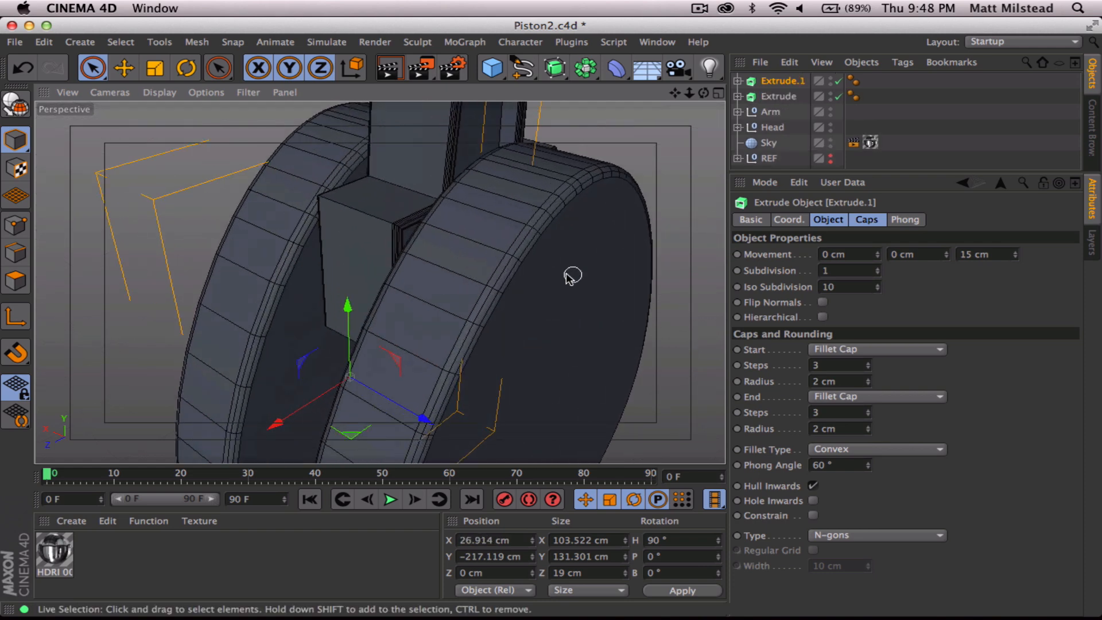
{"action": "left_click_drag", "start_coordinate": [368, 256], "coordinate": [575, 306], "text": "alt"}
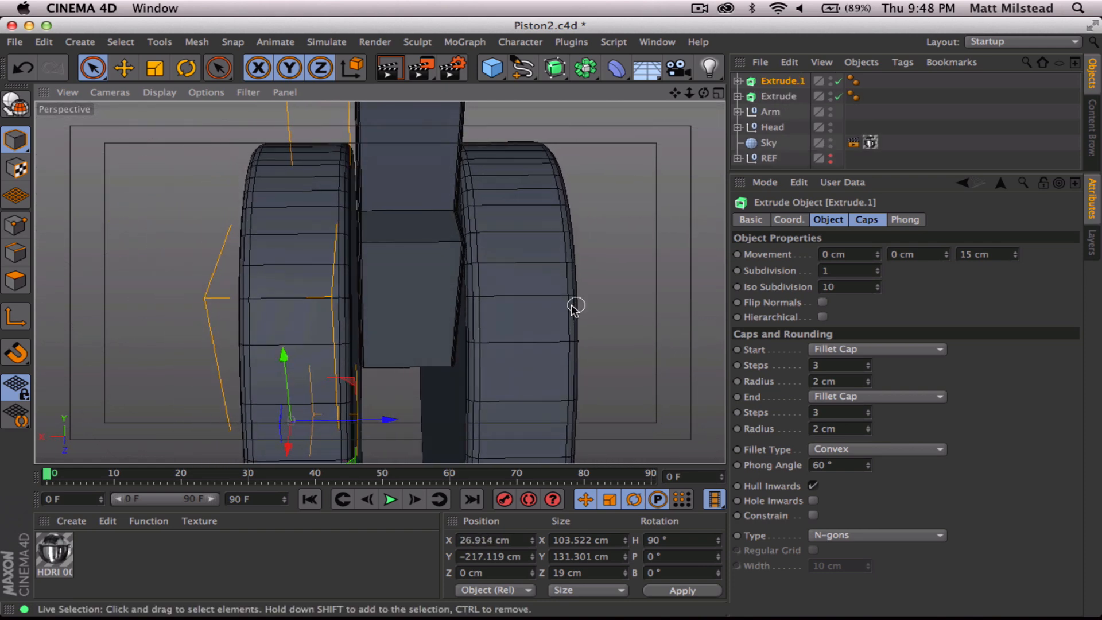
{"action": "left_click_drag", "start_coordinate": [435, 314], "coordinate": [438, 312], "text": "alt"}
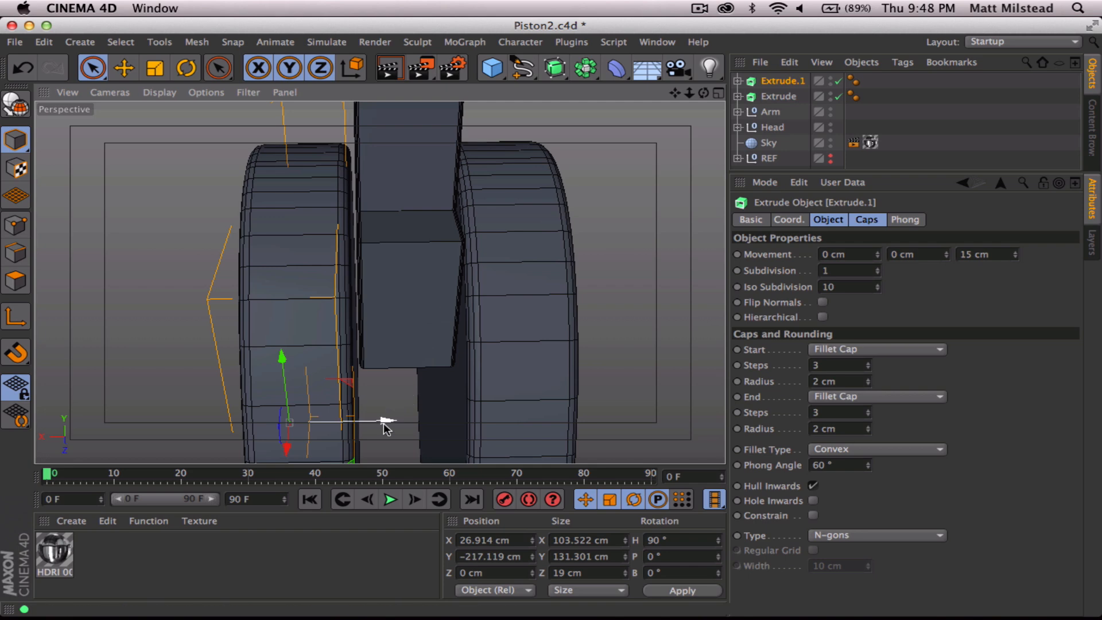
{"action": "left_click_drag", "start_coordinate": [388, 424], "coordinate": [385, 423]}
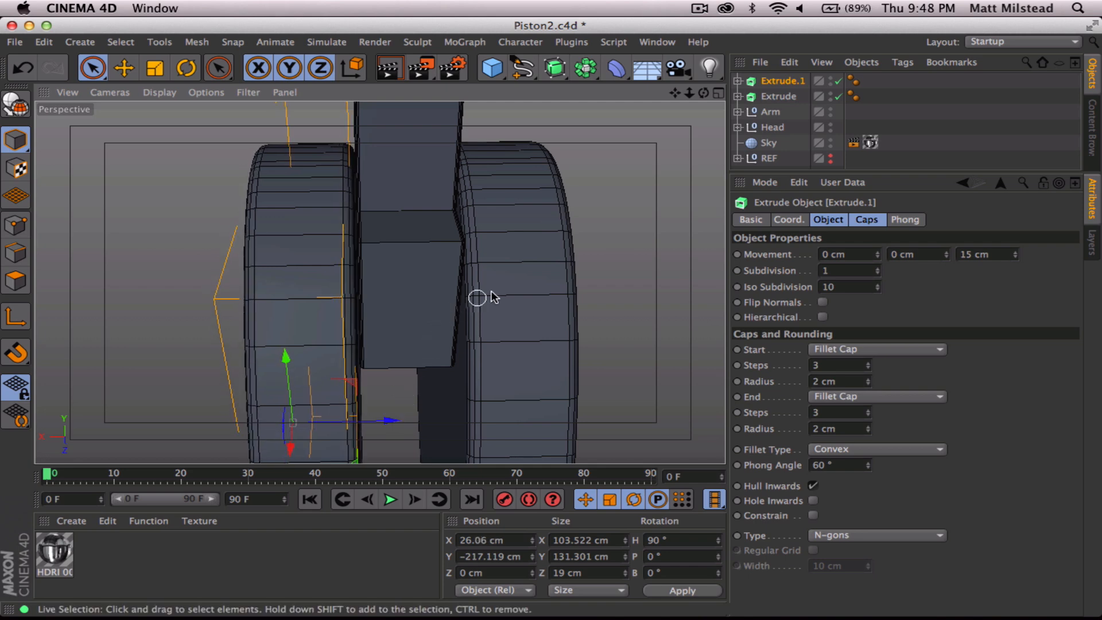
Examine the spacing and fit of the two discs around the arm's base from several angles
{"action": "left_click_drag", "start_coordinate": [482, 300], "coordinate": [314, 298], "text": "alt"}
{"action": "right_click_drag", "start_coordinate": [559, 269], "coordinate": [396, 281], "text": "alt"}
{"action": "left_click_drag", "start_coordinate": [379, 284], "coordinate": [493, 296], "text": "alt"}
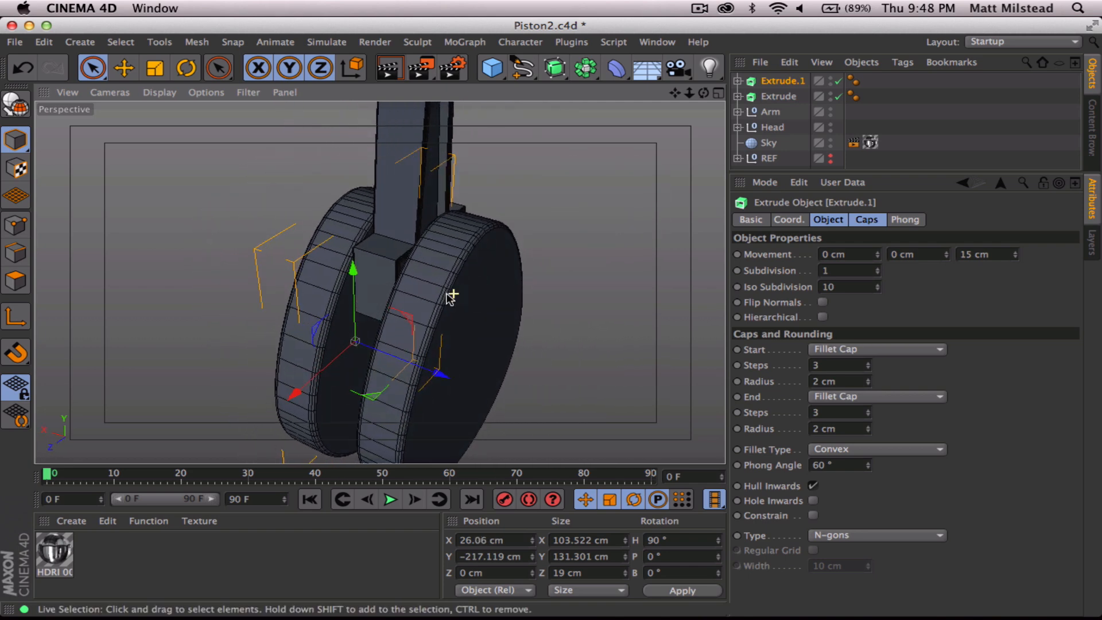
{"action": "right_click_drag", "start_coordinate": [449, 296], "coordinate": [390, 306], "text": "alt"}
{"action": "middle_click_drag", "start_coordinate": [416, 316], "coordinate": [387, 352], "text": "alt"}
{"action": "left_click_drag", "start_coordinate": [393, 352], "coordinate": [350, 351], "text": "alt"}
{"action": "right_click_drag", "start_coordinate": [394, 343], "coordinate": [576, 327], "text": "alt"}
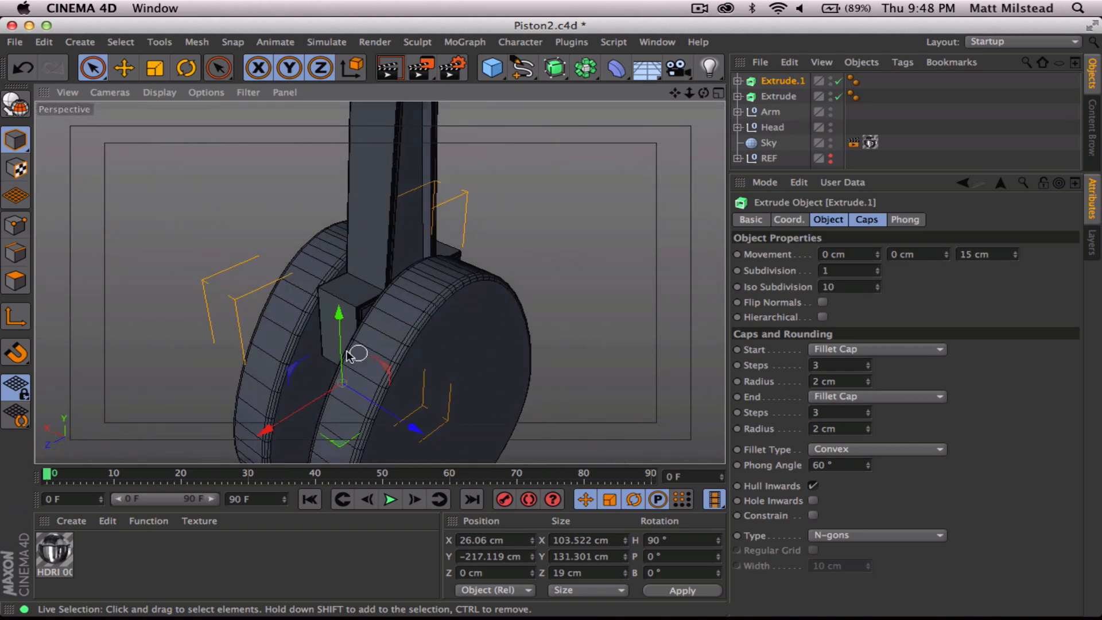
{"action": "middle_click_drag", "start_coordinate": [356, 352], "coordinate": [375, 297], "text": "alt"}
{"action": "left_click_drag", "start_coordinate": [375, 297], "coordinate": [566, 119], "text": "alt"}
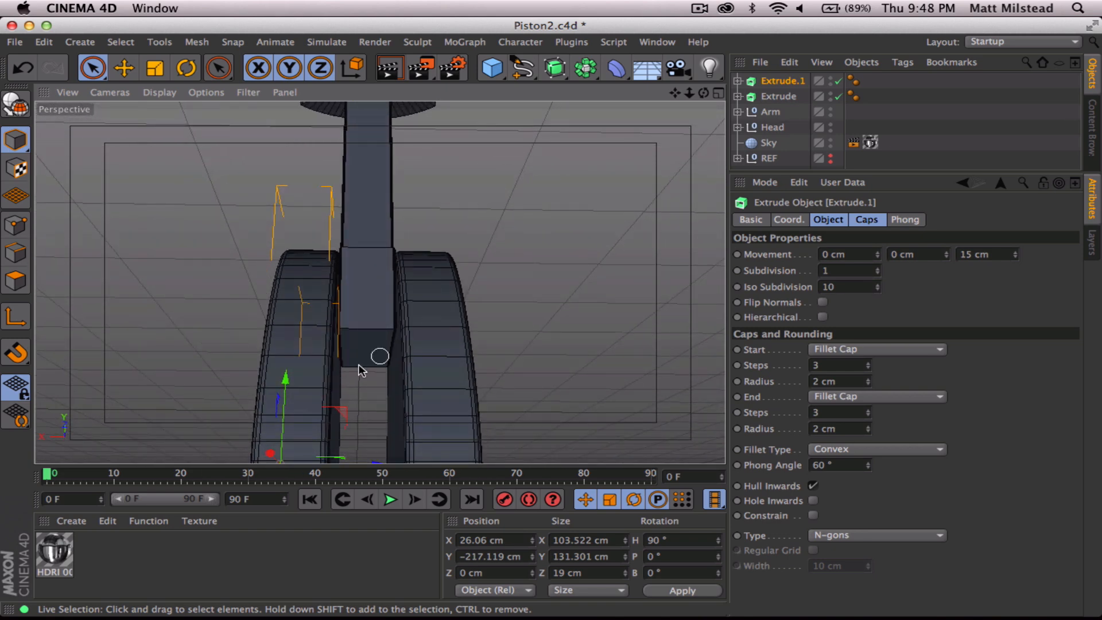
{"action": "mouse_move", "coordinate": [389, 320]}
{"action": "left_mouse_down", "text": "alt"}
{"action": "mouse_move", "coordinate": [436, 292]}
{"action": "mouse_move", "coordinate": [385, 311]}
{"action": "left_mouse_up", "text": "alt"}
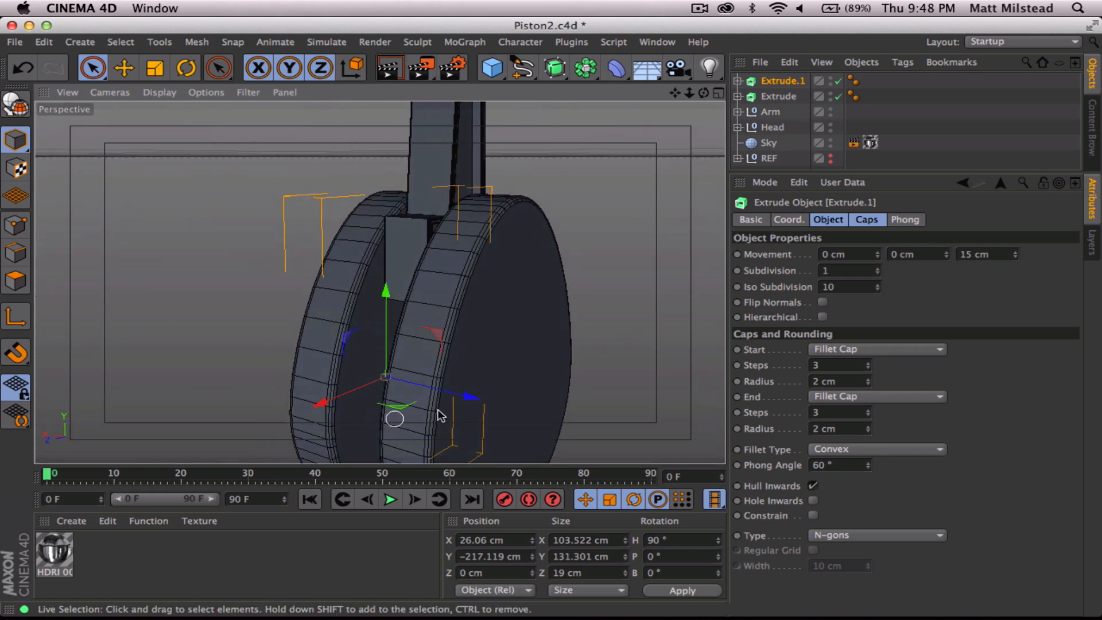
Try pulling the copied disc away from the arm to about X 84.7 cm, and undo the move
{"action": "left_click_drag", "start_coordinate": [469, 397], "coordinate": [484, 181]}
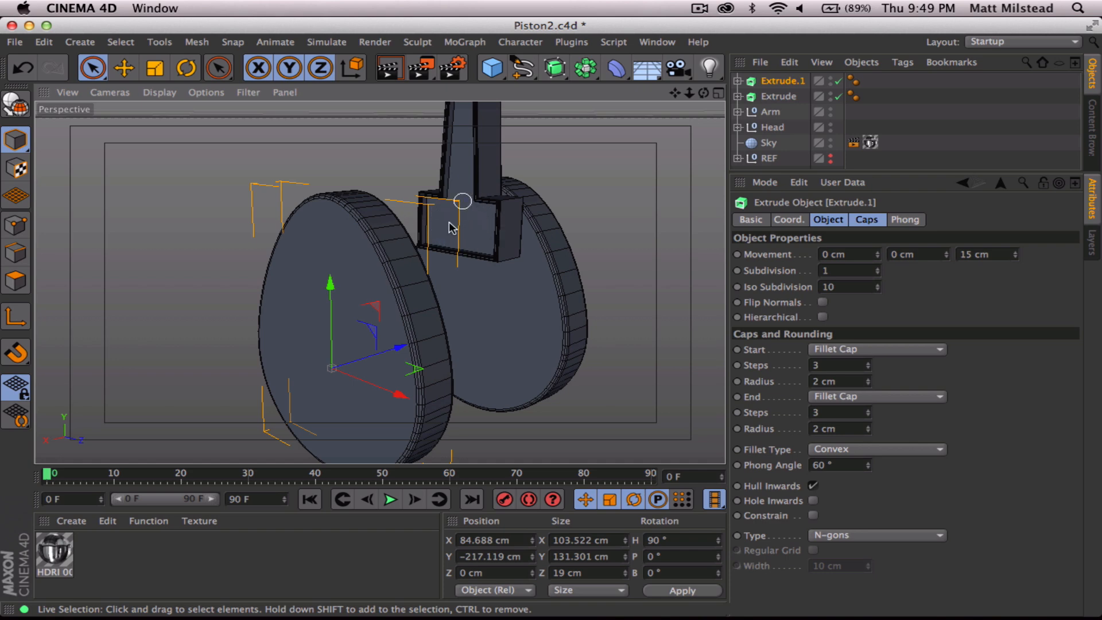
{"action": "key", "text": "super+z"}
{"action": "left_click_drag", "start_coordinate": [492, 258], "coordinate": [222, 343], "text": "alt"}
{"action": "left_click_drag", "start_coordinate": [446, 373], "coordinate": [623, 342], "text": "alt"}
{"action": "scroll", "coordinate": [411, 362], "scroll_direction": "down", "scroll_amount": 3}
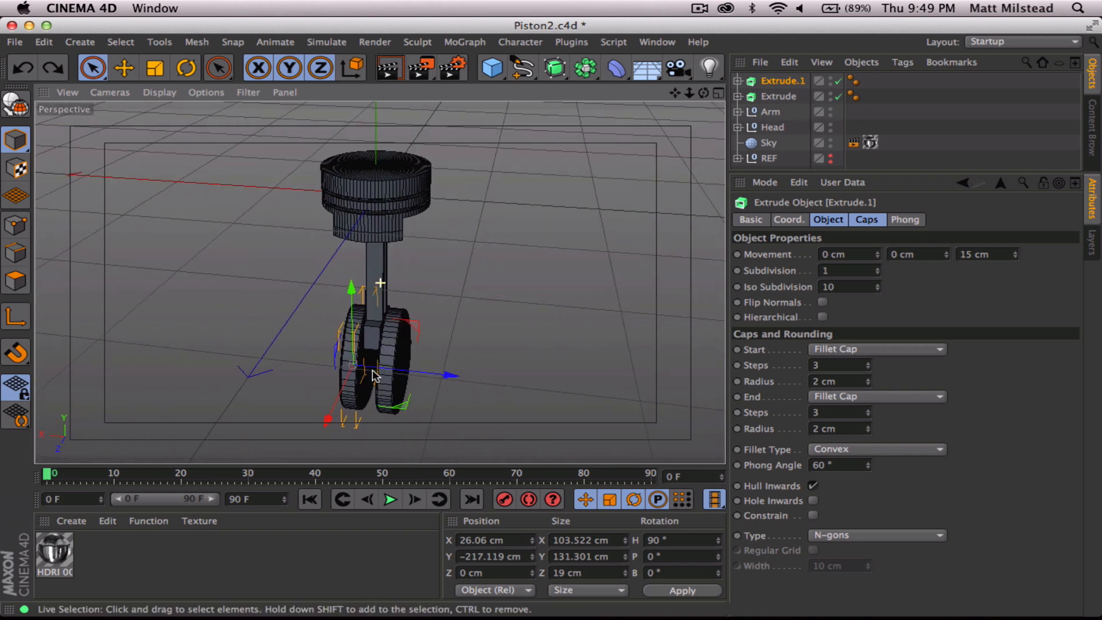
{"action": "left_click_drag", "start_coordinate": [412, 361], "coordinate": [238, 364], "text": "alt"}
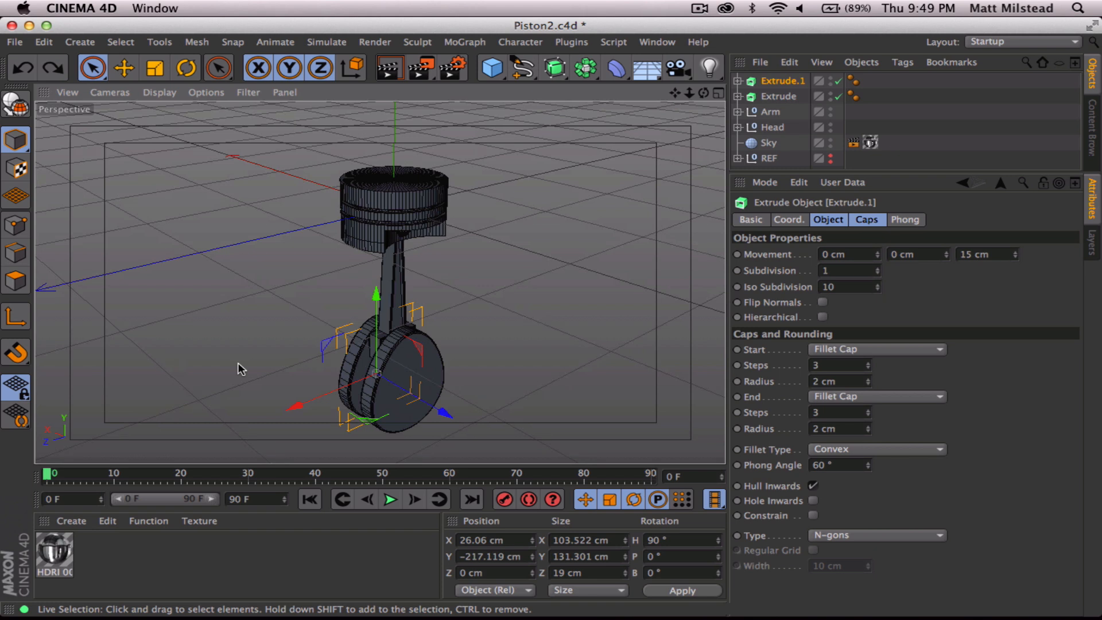
Group the two Extrude discs under a null and name the group Driver
{"action": "left_click", "coordinate": [781, 98]}
{"action": "left_click", "coordinate": [785, 80], "text": "shift"}
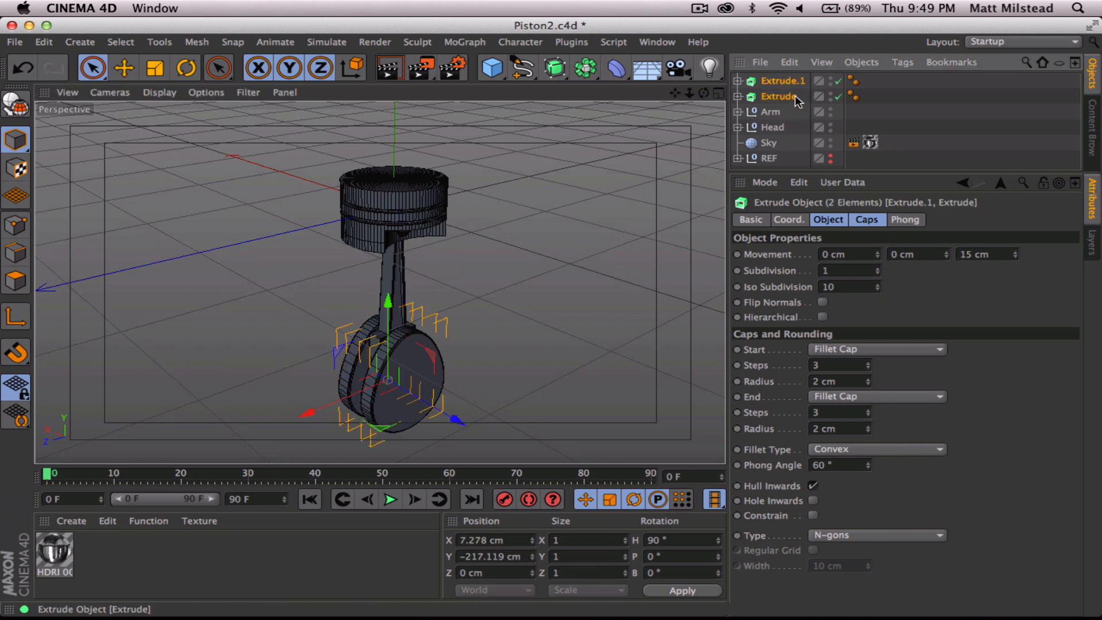
{"action": "key", "text": "alt+g"}
{"action": "double_click", "coordinate": [772, 81]}
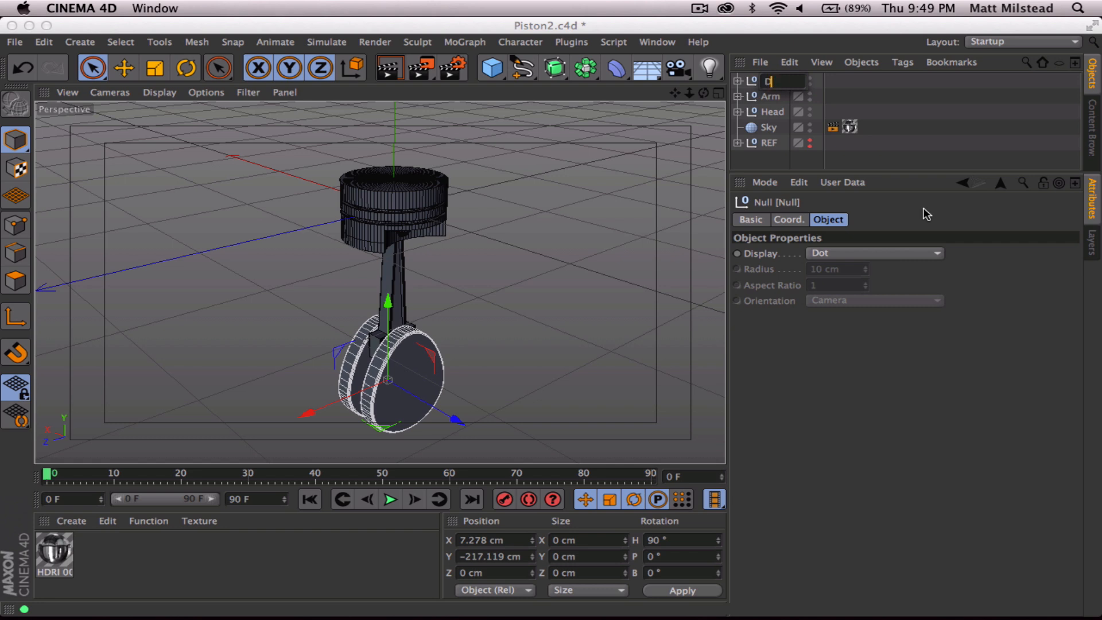
{"action": "key", "text": "Return"}
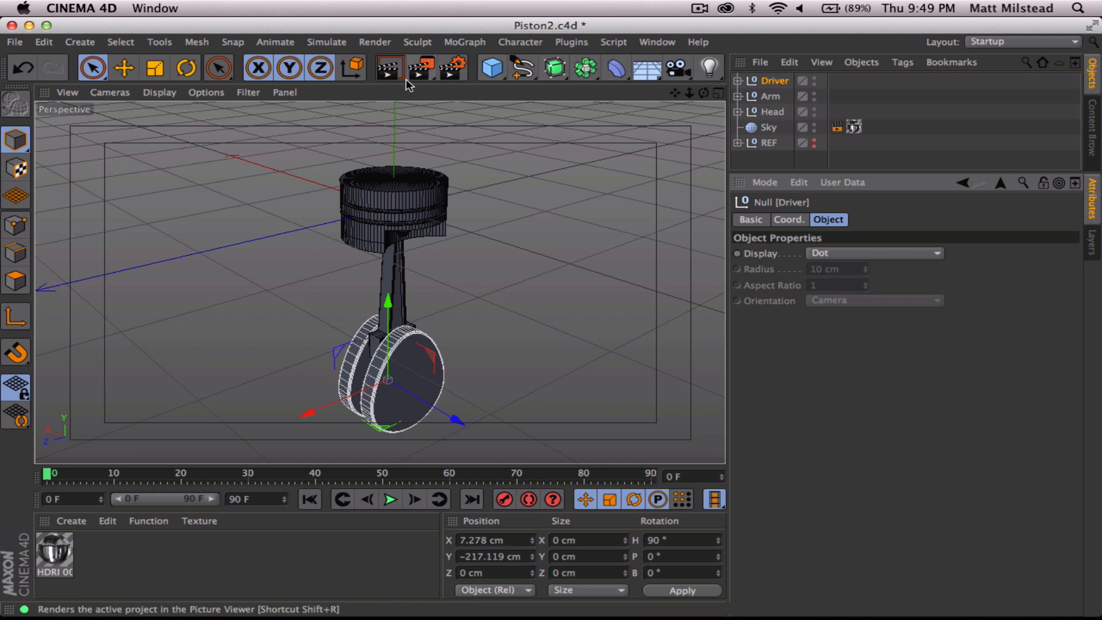
Add a Circle spline and scale it down to about 45.7 cm across
{"action": "left_click", "coordinate": [523, 68]}
{"action": "left_click", "coordinate": [655, 143]}
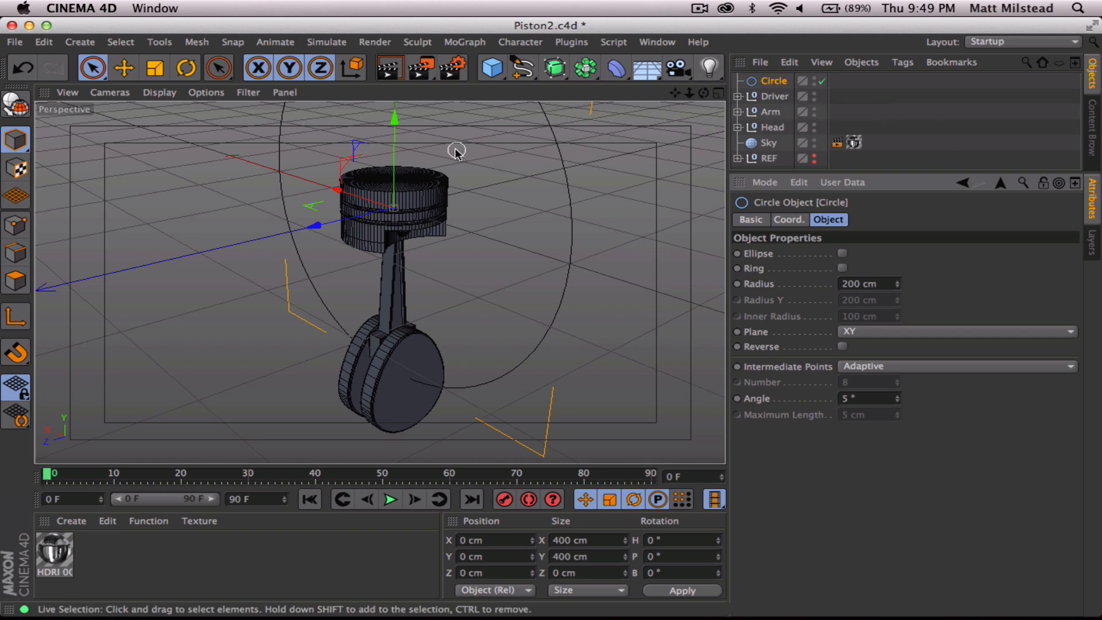
{"action": "key", "text": "t"}
{"action": "left_click_drag", "start_coordinate": [500, 211], "coordinate": [411, 239]}
Lower the circle to about Y -209.3 cm, rotate its heading to 90°, and place it outside the discs at about X -81.4 cm
{"action": "key", "text": "e"}
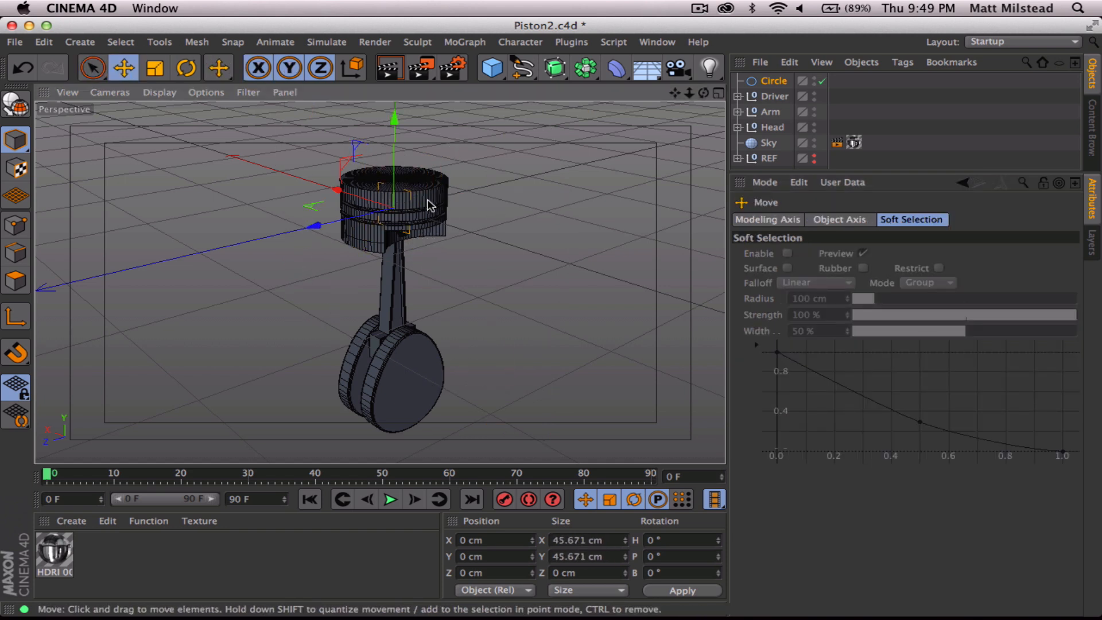
{"action": "left_click_drag", "start_coordinate": [394, 119], "coordinate": [396, 296]}
{"action": "key", "text": "r"}
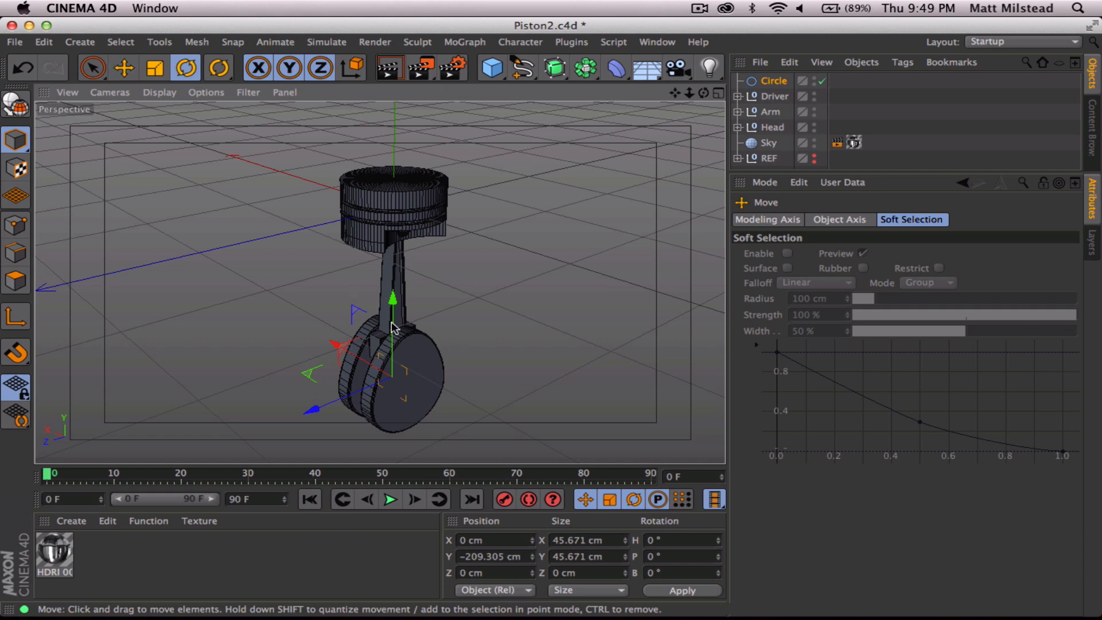
{"action": "mouse_move", "coordinate": [381, 411]}
{"action": "left_mouse_down"}
{"action": "mouse_move", "coordinate": [474, 394]}
{"action": "mouse_move", "coordinate": [521, 454]}
{"action": "left_mouse_up"}
{"action": "key", "text": "e"}
{"action": "mouse_move", "coordinate": [421, 389]}
{"action": "left_mouse_down", "text": "alt"}
{"action": "mouse_move", "coordinate": [256, 338]}
{"action": "mouse_move", "coordinate": [130, 269]}
{"action": "mouse_move", "coordinate": [434, 372]}
{"action": "mouse_move", "coordinate": [535, 380]}
{"action": "left_mouse_up", "text": "alt"}
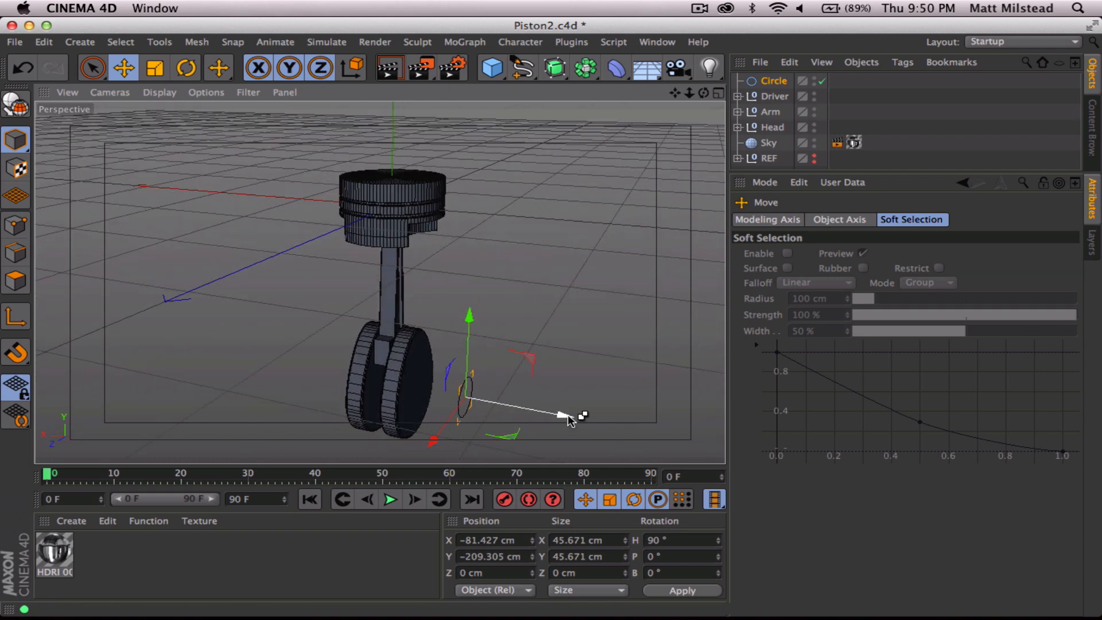
Copy the circle twice toward the disc to about X -54.2 cm, enlarging the second copy to about 61.6 cm across
{"action": "left_click_drag", "start_coordinate": [570, 414], "coordinate": [615, 359], "text": "ctrl"}
{"action": "key", "text": "t"}
{"action": "key", "text": "e"}
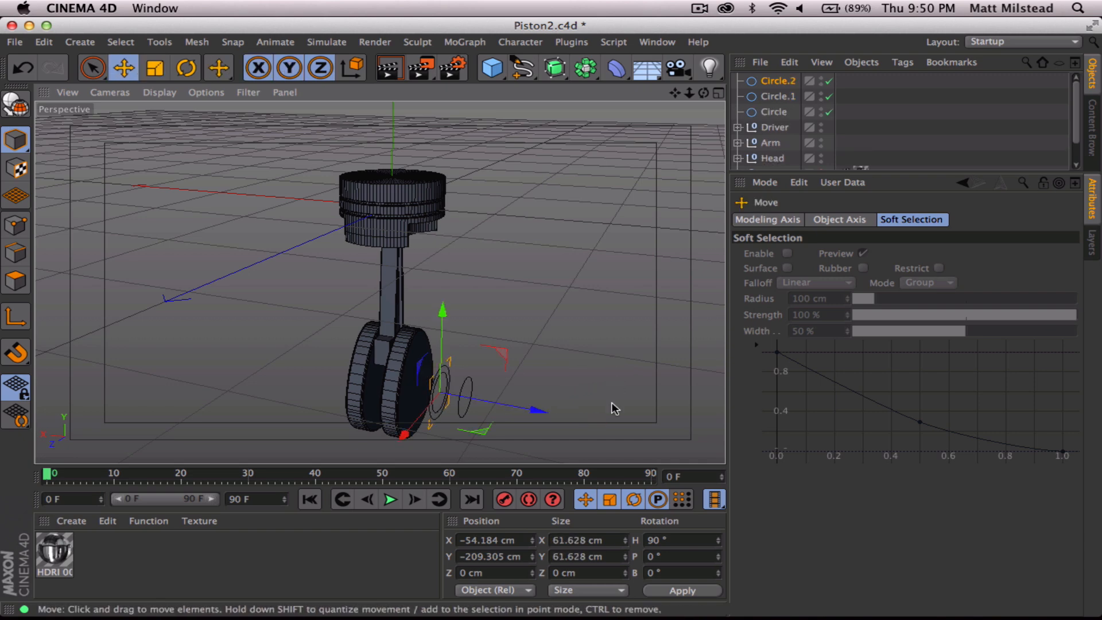
Copy the enlarged circle inward to the disc at about X -24.9 cm
{"action": "left_click_drag", "start_coordinate": [546, 411], "coordinate": [508, 410]}
{"action": "mouse_move", "coordinate": [434, 398]}
{"action": "left_mouse_down", "text": "alt"}
{"action": "mouse_move", "coordinate": [549, 394]}
{"action": "mouse_move", "coordinate": [421, 389]}
{"action": "left_mouse_up", "text": "alt"}
{"action": "key", "text": "super+z"}
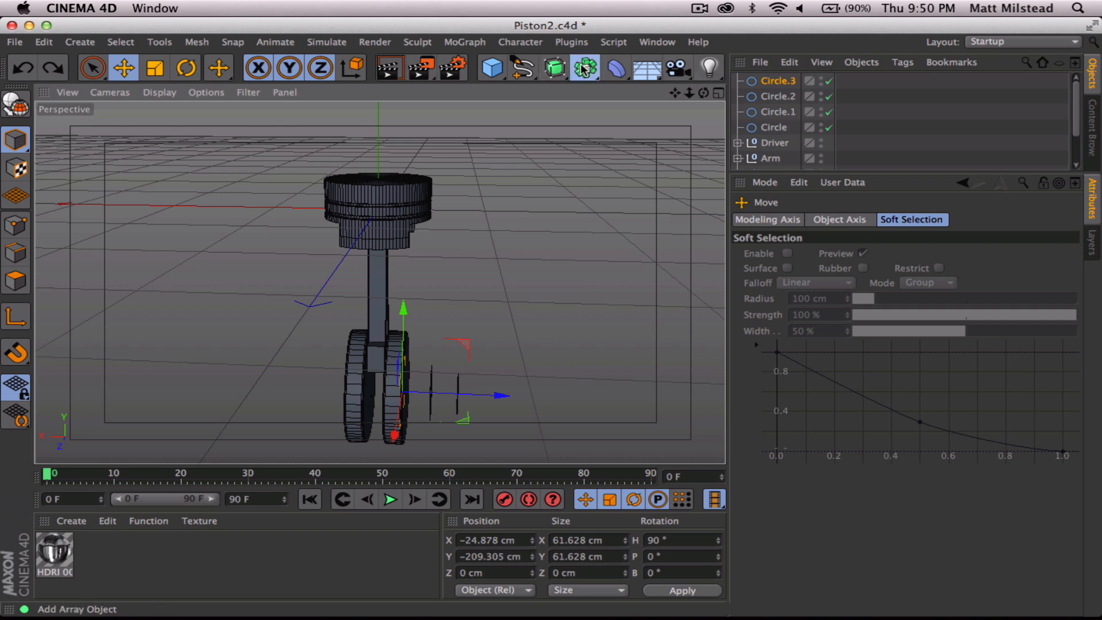
Loft the four circles into a stepped shaft by making them children of a Loft object
{"action": "left_click_drag", "start_coordinate": [585, 69], "coordinate": [768, 85]}
{"action": "left_click_drag", "start_coordinate": [510, 342], "coordinate": [366, 342], "text": "alt"}
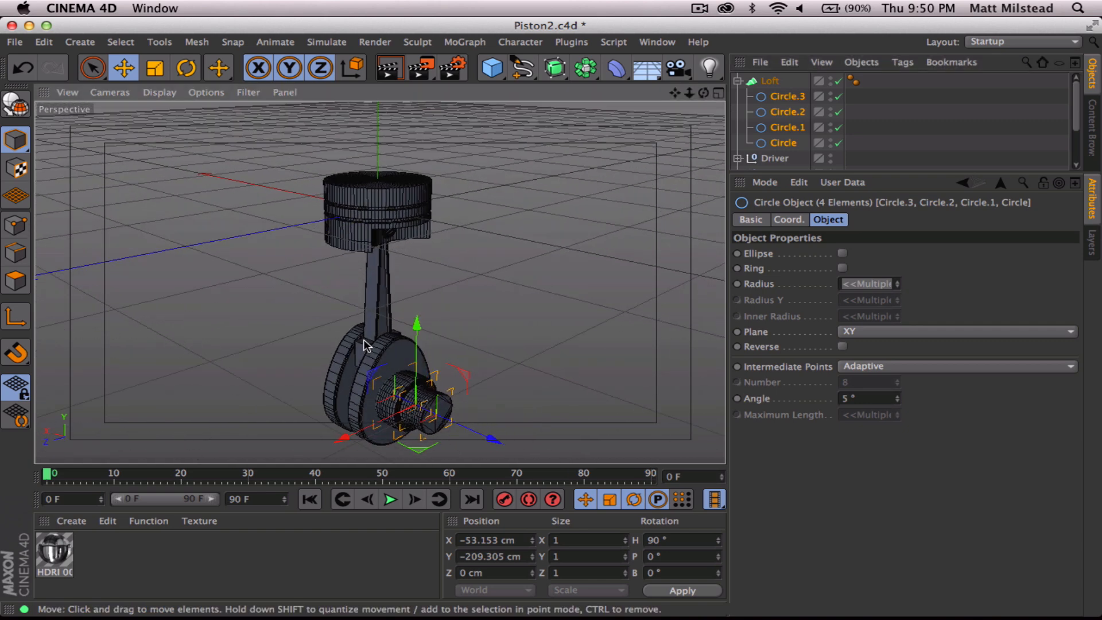
Duplicate the Loft shaft and move the copy to the opposite side of the discs, at about X 111.7 cm
{"action": "left_click", "coordinate": [772, 81]}
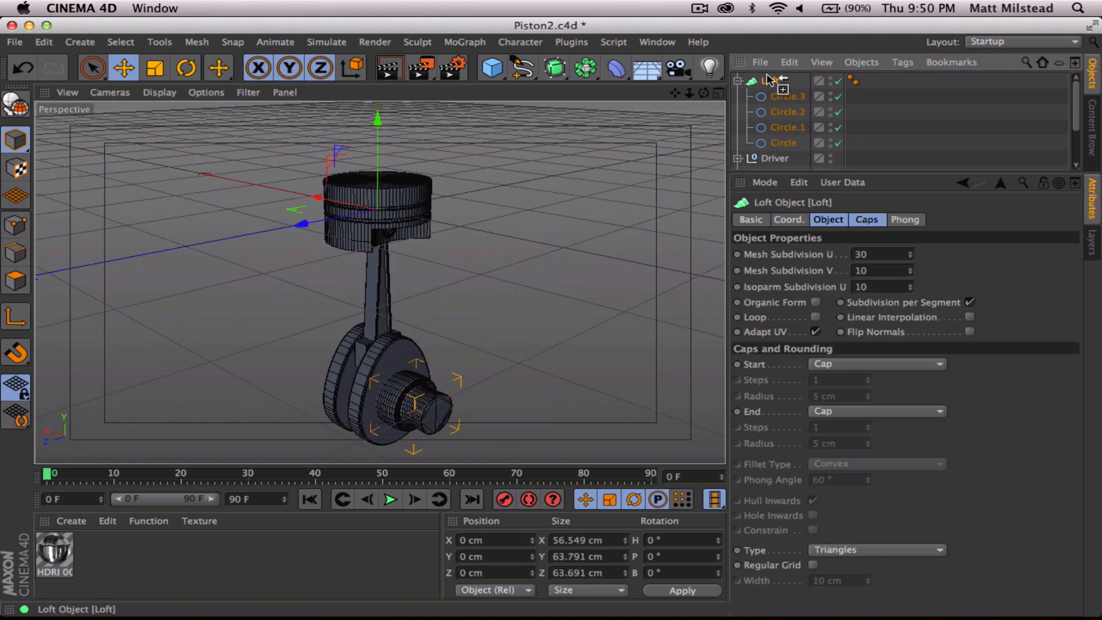
{"action": "left_click", "coordinate": [738, 82]}
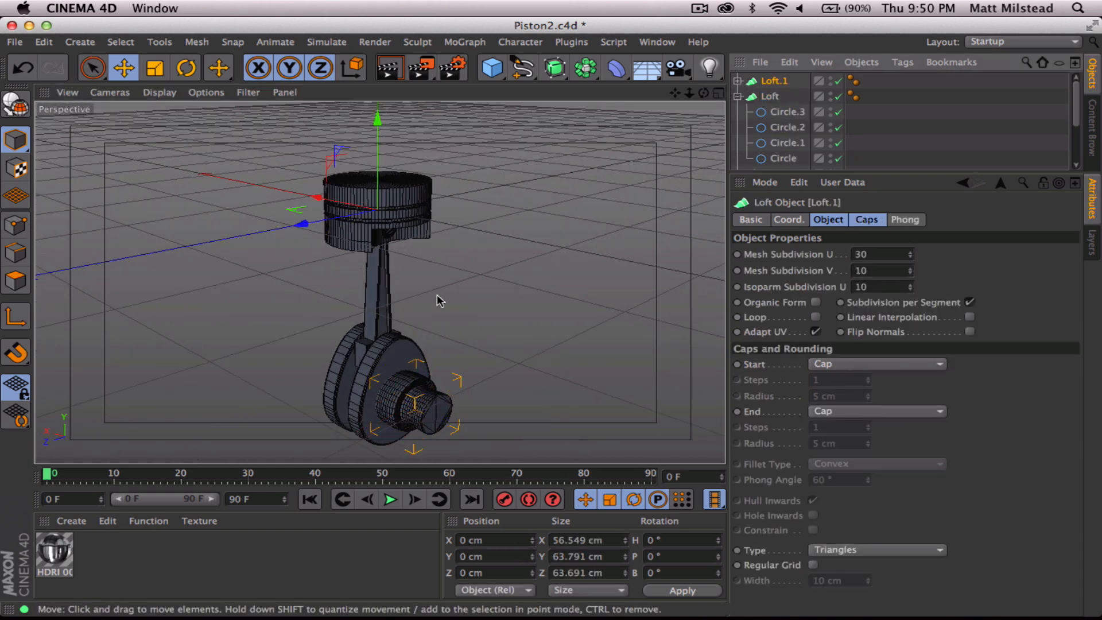
{"action": "left_click_drag", "start_coordinate": [370, 322], "coordinate": [547, 322], "text": "alt"}
{"action": "left_click_drag", "start_coordinate": [253, 212], "coordinate": [148, 210]}
Rotate the copied shaft's heading to 180° and move it against the opposite disc, at about X 0.9 cm
{"action": "key", "text": "r"}
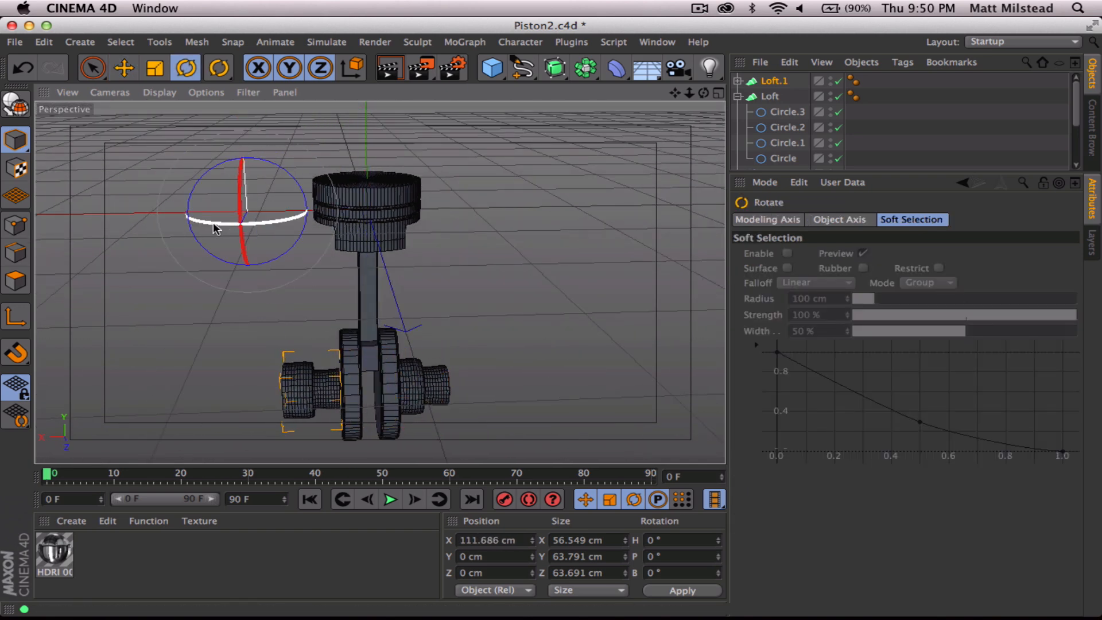
{"action": "left_click_drag", "start_coordinate": [214, 226], "coordinate": [479, 138]}
{"action": "key", "text": "e"}
{"action": "left_click_drag", "start_coordinate": [352, 211], "coordinate": [465, 224]}
{"action": "mouse_move", "coordinate": [431, 337]}
{"action": "left_mouse_down", "text": "alt"}
{"action": "mouse_move", "coordinate": [254, 362]}
{"action": "mouse_move", "coordinate": [243, 374]}
{"action": "mouse_move", "coordinate": [482, 366]}
{"action": "mouse_move", "coordinate": [266, 362]}
{"action": "left_mouse_up", "text": "alt"}
{"action": "mouse_move", "coordinate": [369, 364]}
{"action": "left_mouse_down", "text": "alt"}
{"action": "mouse_move", "coordinate": [322, 367]}
{"action": "mouse_move", "coordinate": [499, 366]}
{"action": "mouse_move", "coordinate": [470, 380]}
{"action": "mouse_move", "coordinate": [606, 351]}
{"action": "left_mouse_up", "text": "alt"}
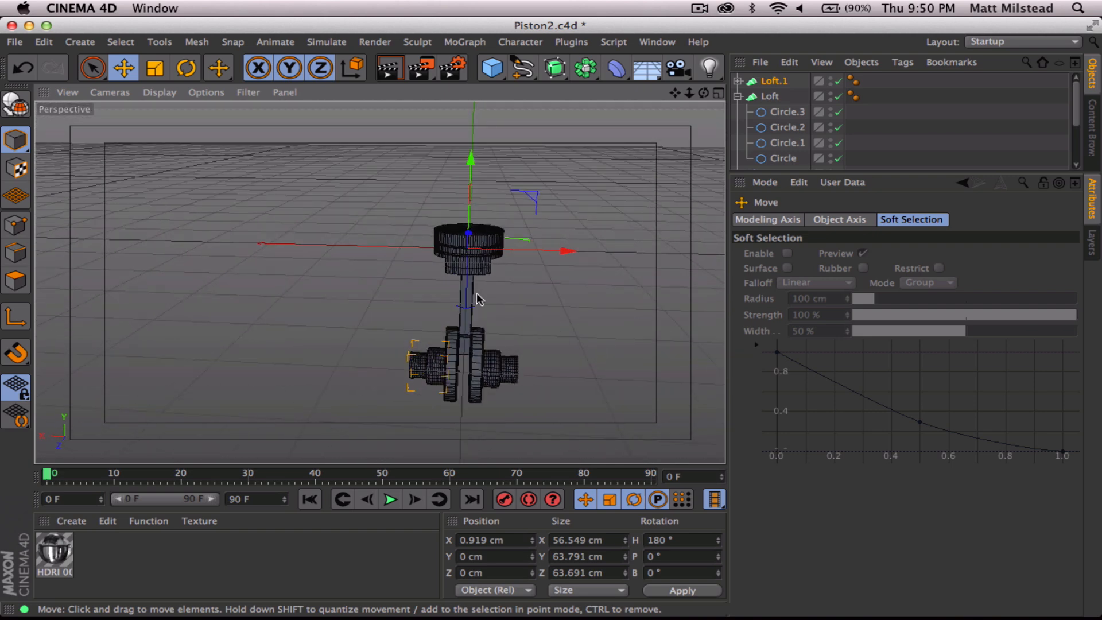
{"action": "left_click_drag", "start_coordinate": [493, 374], "coordinate": [551, 368], "text": "alt"}
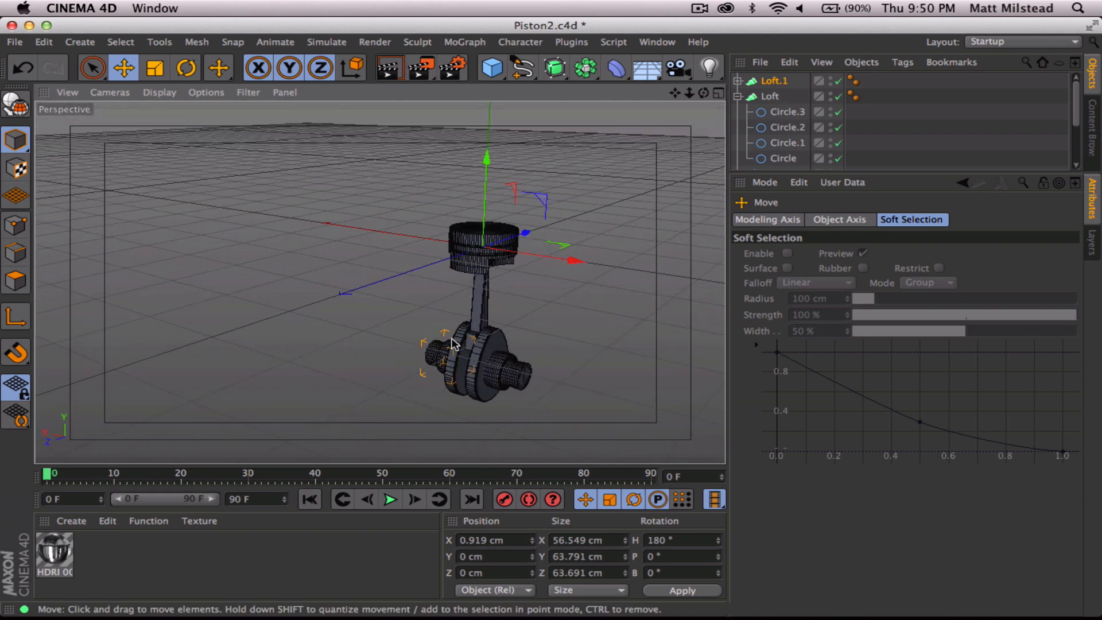
Group the two lofted shafts, Loft and Loft.1, under a null named Gear
{"action": "left_click", "coordinate": [739, 96]}
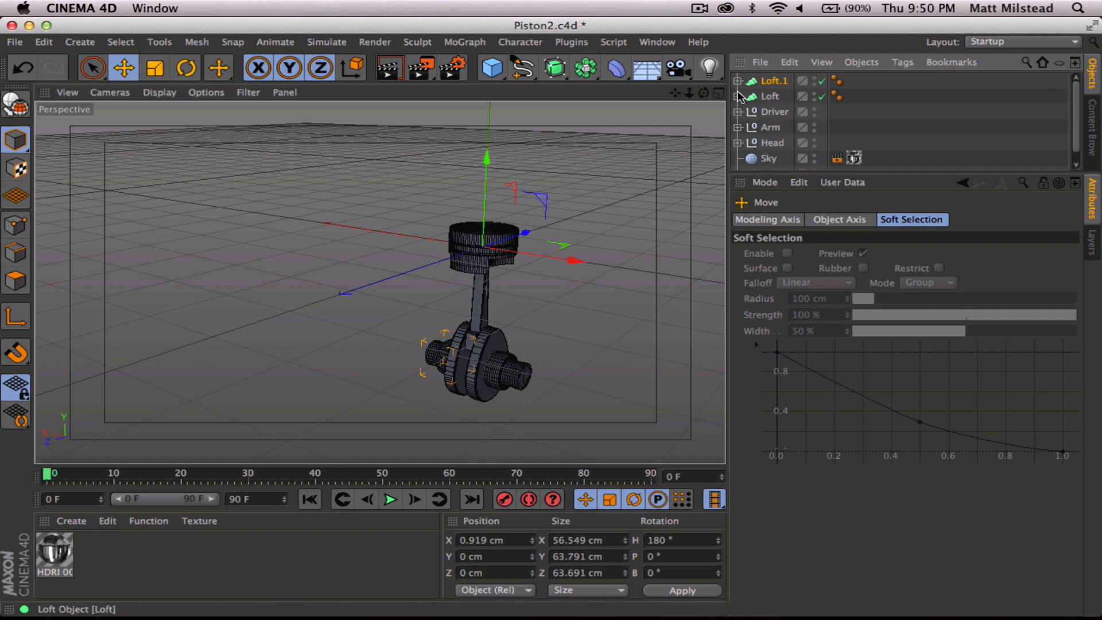
{"action": "left_click", "coordinate": [773, 95], "text": "ctrl"}
{"action": "key", "text": "alt+g"}
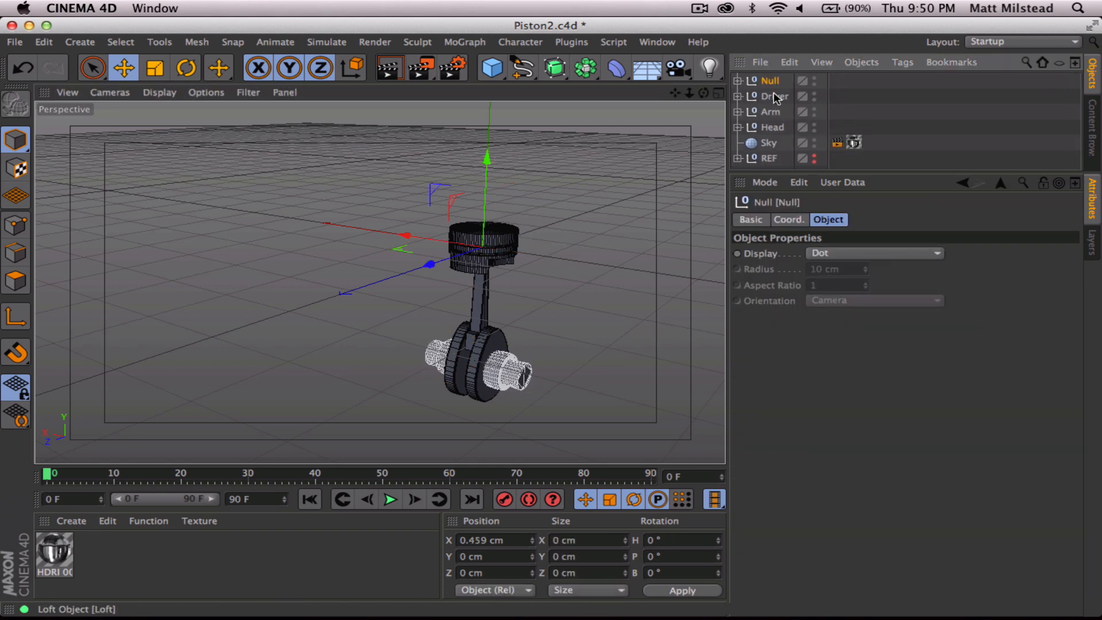
{"action": "double_click", "coordinate": [770, 82]}
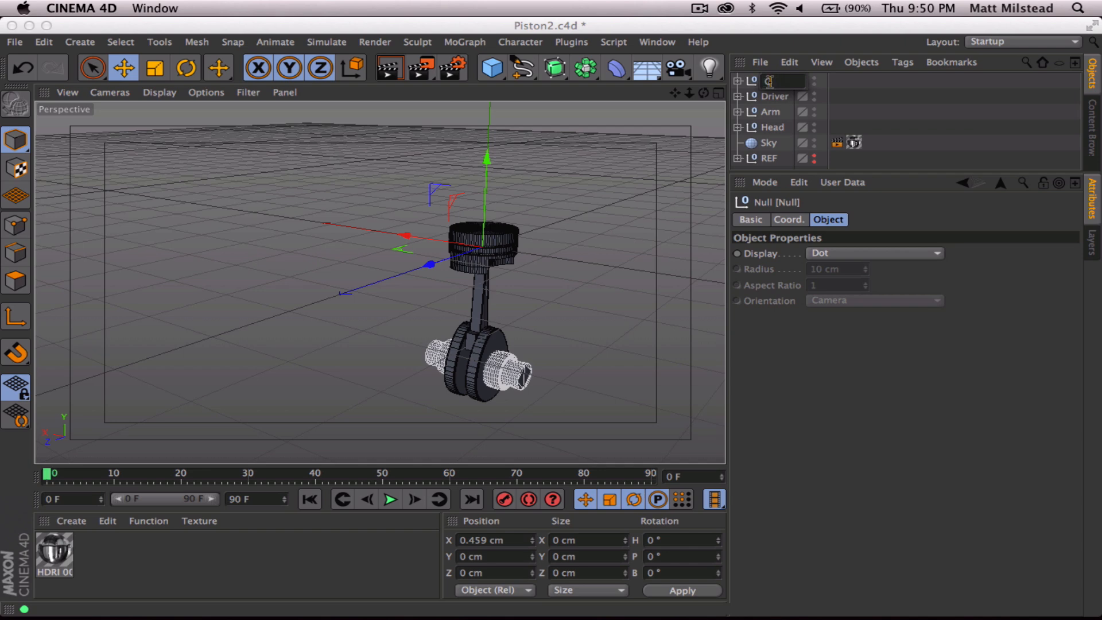
{"action": "key", "text": "Return"}
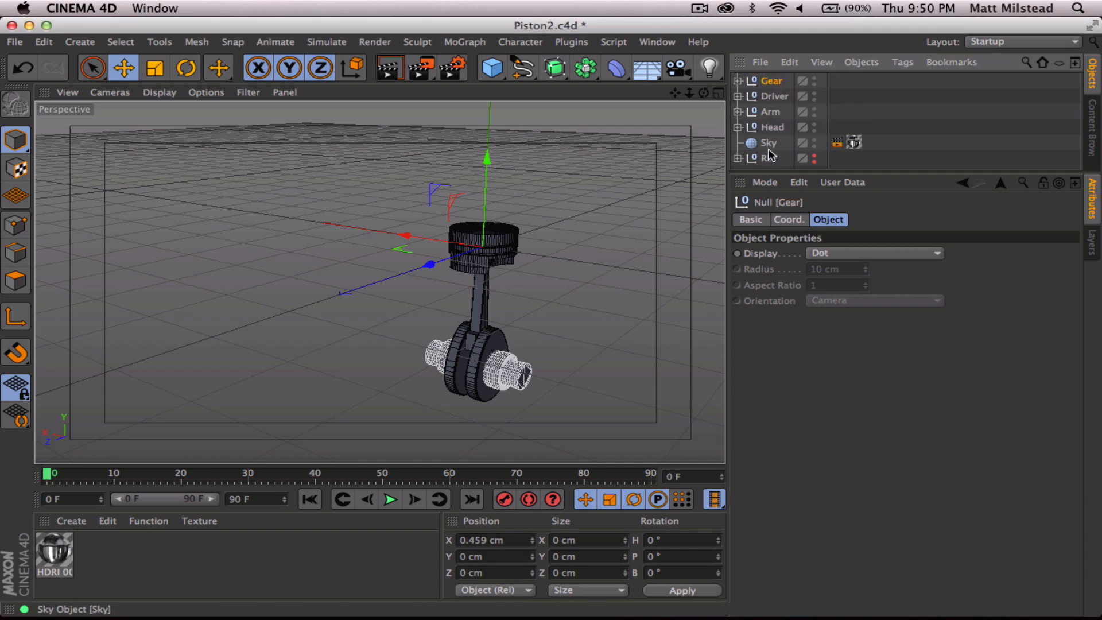
Examine the piston, arm, discs and lofted shafts from several angles
{"action": "right_click_drag", "start_coordinate": [524, 373], "coordinate": [583, 365], "text": "alt"}
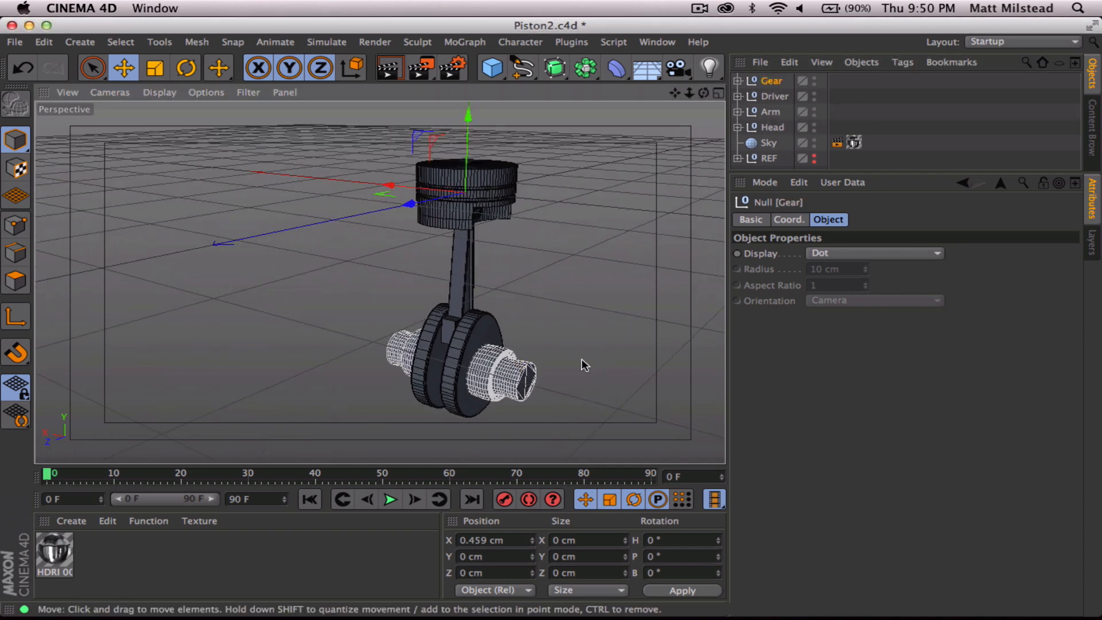
{"action": "middle_click_drag", "start_coordinate": [584, 364], "coordinate": [555, 333], "text": "alt"}
{"action": "left_click_drag", "start_coordinate": [489, 358], "coordinate": [366, 363], "text": "alt"}
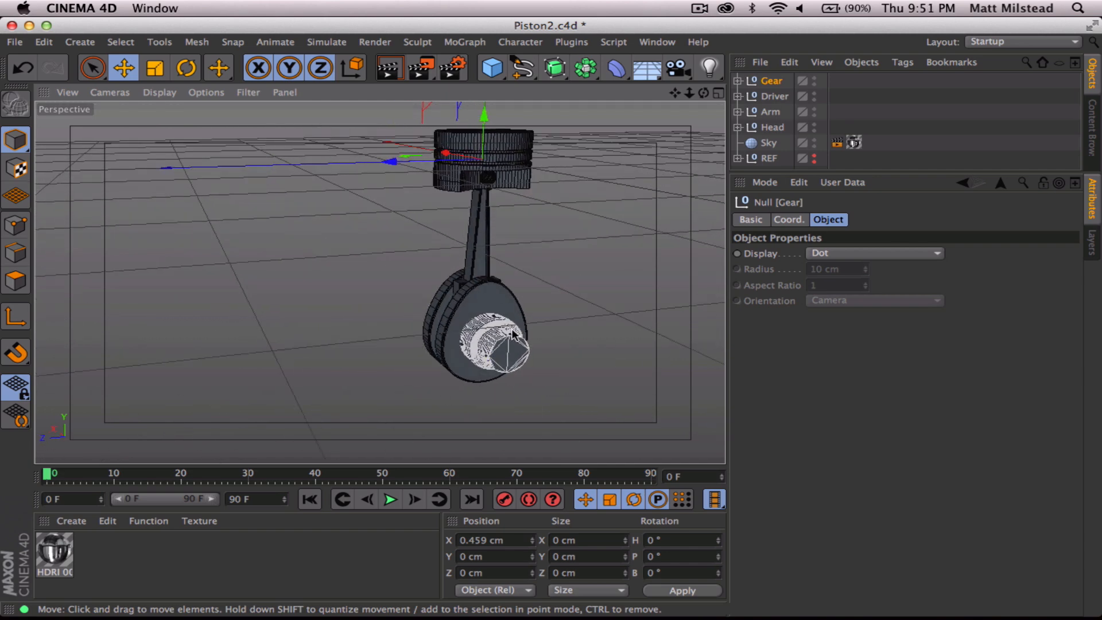
{"action": "left_click_drag", "start_coordinate": [552, 342], "coordinate": [470, 364], "text": "alt"}
{"action": "middle_click_drag", "start_coordinate": [517, 352], "coordinate": [466, 375], "text": "alt"}
{"action": "left_click_drag", "start_coordinate": [463, 374], "coordinate": [504, 372], "text": "alt"}
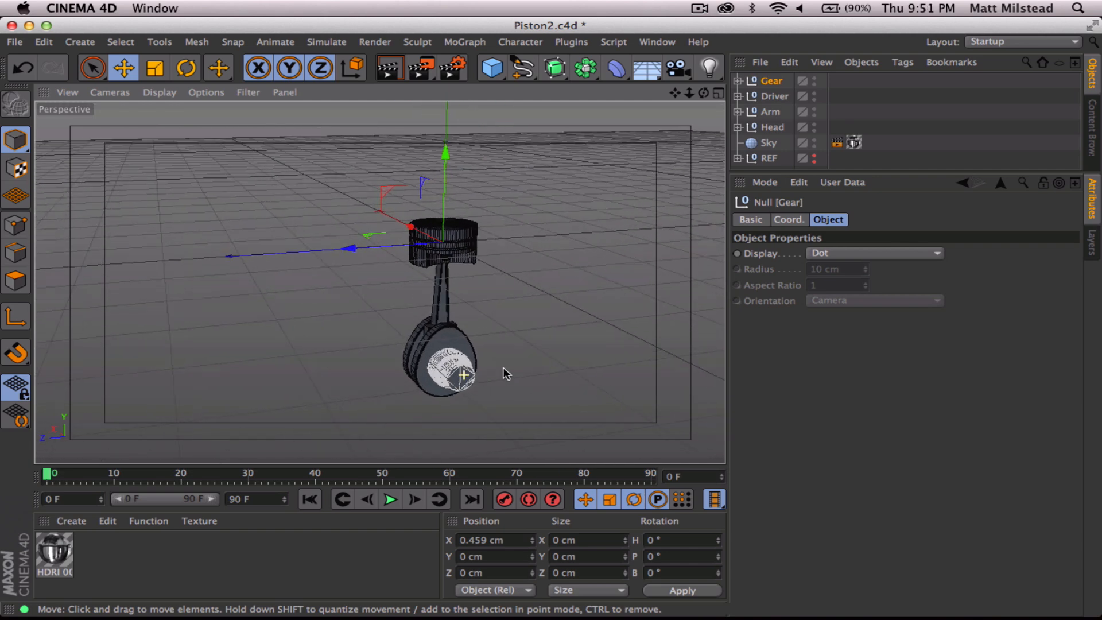
{"action": "right_click_drag", "start_coordinate": [504, 372], "coordinate": [517, 380], "text": "alt"}
{"action": "middle_click_drag", "start_coordinate": [500, 385], "coordinate": [448, 356], "text": "alt"}
{"action": "left_click_drag", "start_coordinate": [450, 360], "coordinate": [539, 379], "text": "alt"}
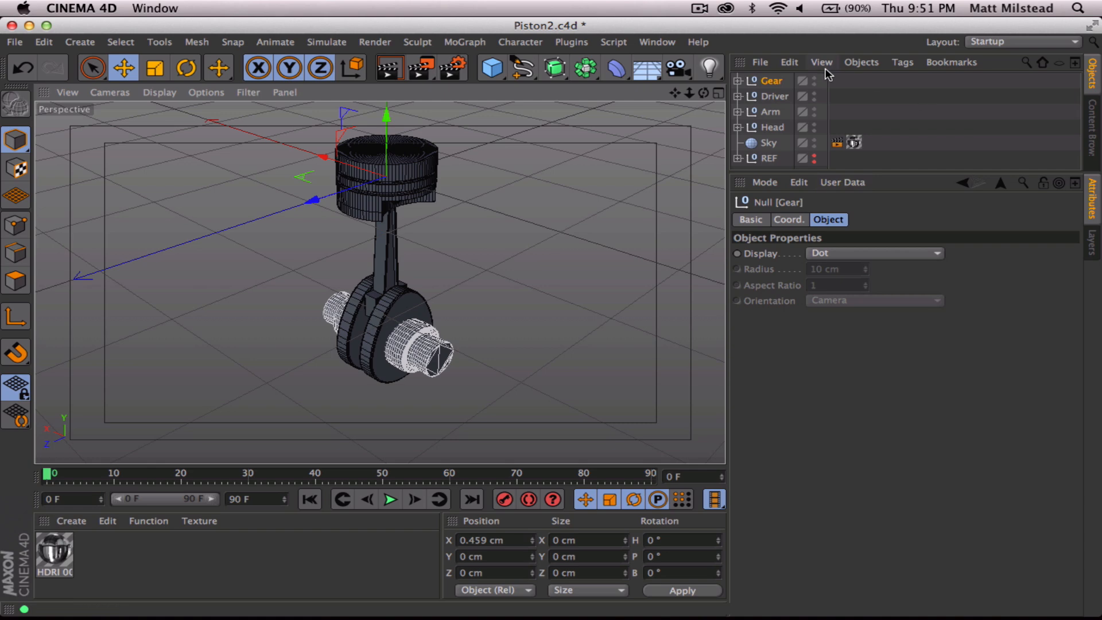
Enlarge the object list and add an XPresso tag to the Gear null
{"action": "left_click_drag", "start_coordinate": [807, 172], "coordinate": [807, 285]}
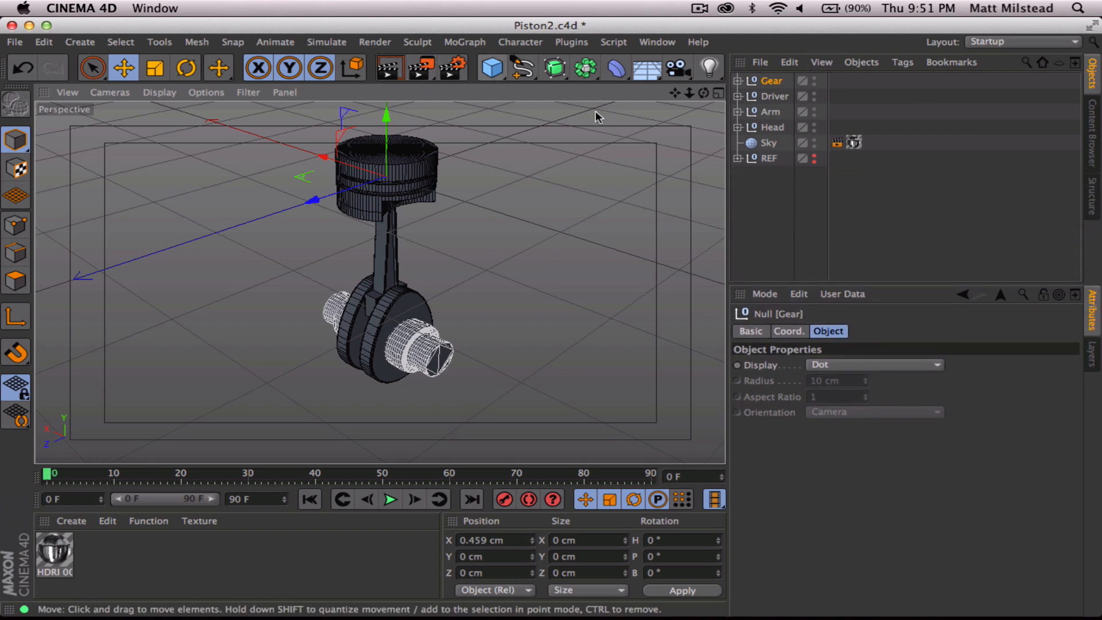
{"action": "left_click_drag", "start_coordinate": [443, 190], "coordinate": [409, 231], "text": "alt"}
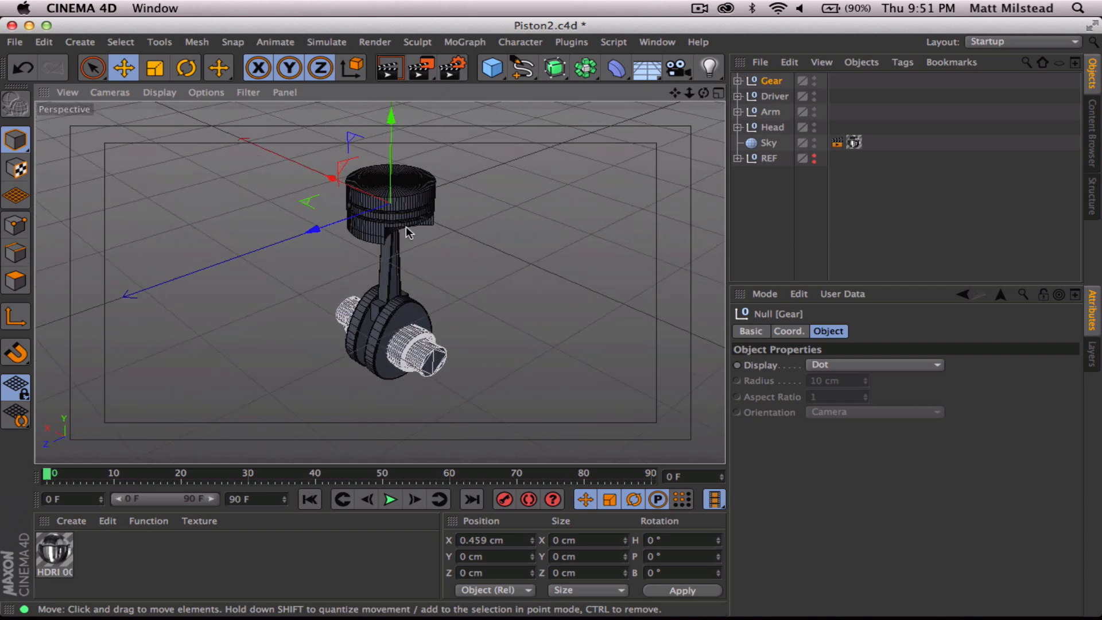
{"action": "right_click_drag", "start_coordinate": [396, 241], "coordinate": [434, 240], "text": "alt"}
{"action": "middle_click_drag", "start_coordinate": [414, 233], "coordinate": [407, 244], "text": "alt"}
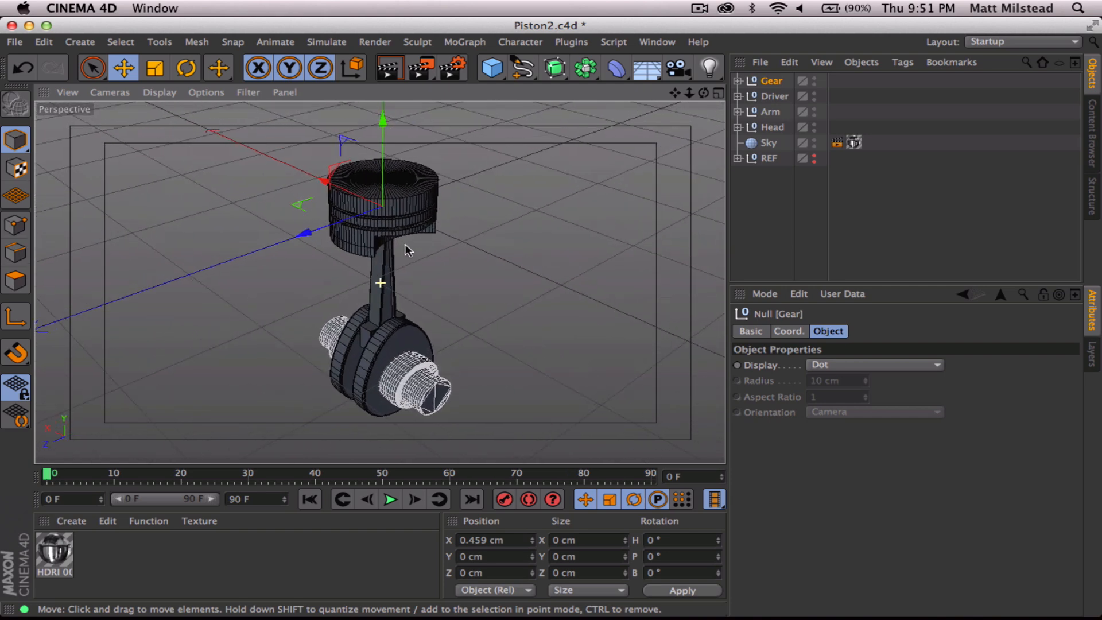
{"action": "left_click", "coordinate": [789, 191]}
{"action": "left_click", "coordinate": [772, 83]}
{"action": "left_click", "coordinate": [902, 63]}
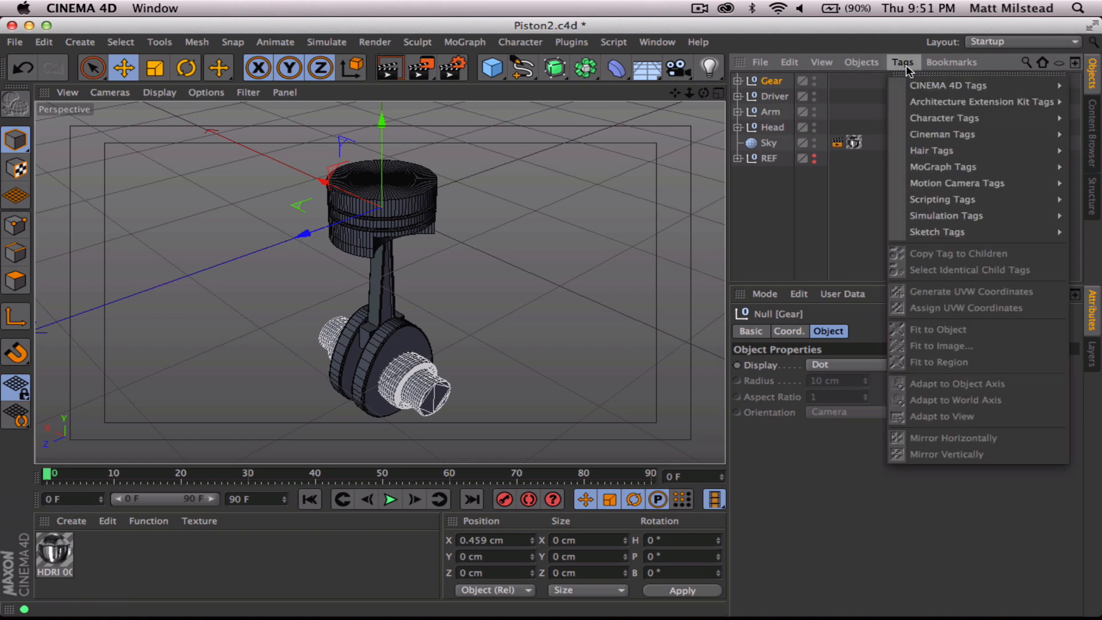
{"action": "mouse_move", "coordinate": [923, 87]}
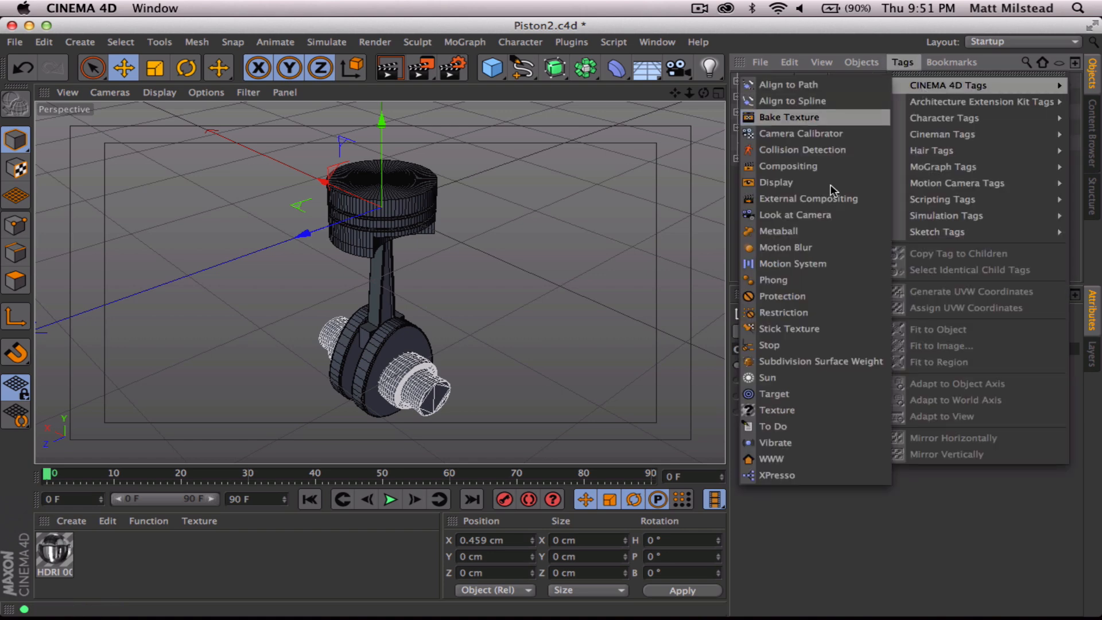
{"action": "left_click", "coordinate": [866, 475]}
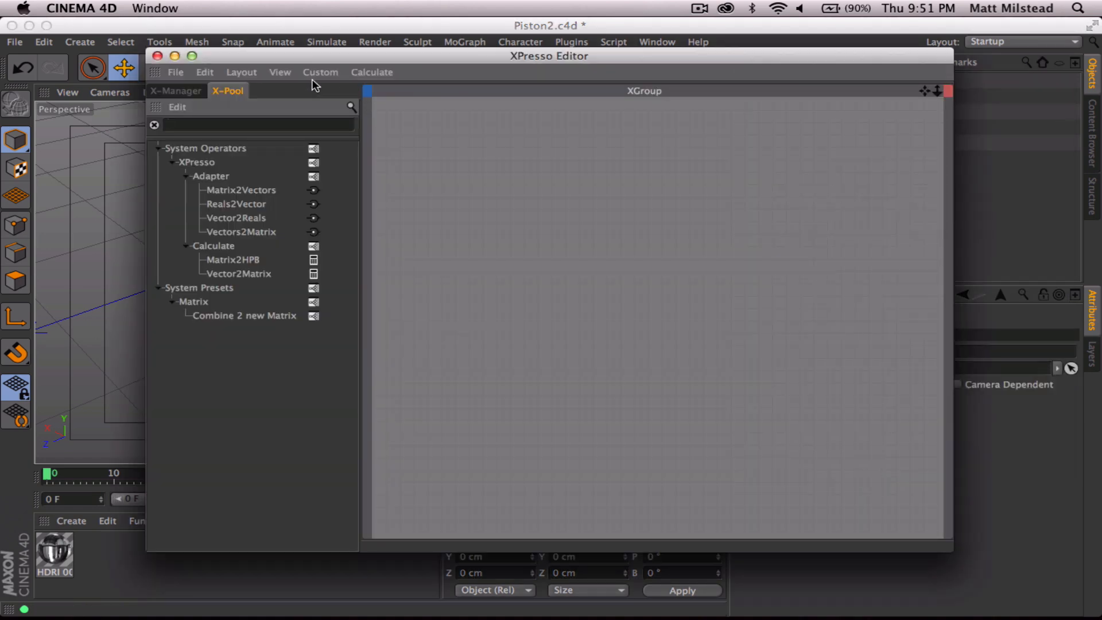
Reposition the XPresso Editor window so that the viewport and the object list are uncovered
{"action": "left_click_drag", "start_coordinate": [348, 56], "coordinate": [299, 57]}
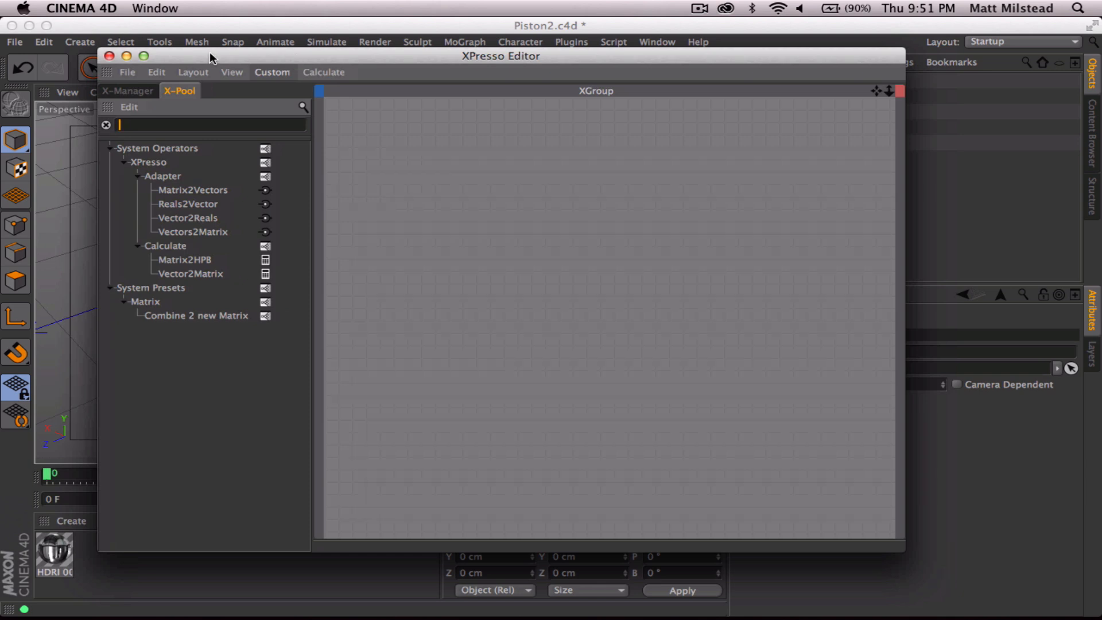
{"action": "left_click_drag", "start_coordinate": [212, 56], "coordinate": [264, 95]}
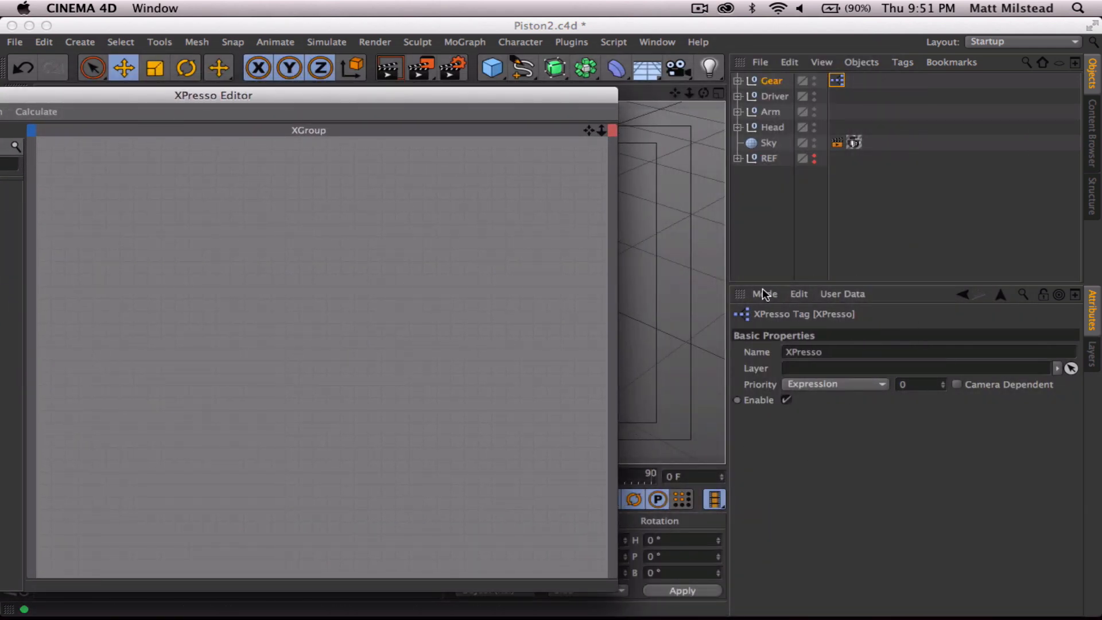
{"action": "left_click_drag", "start_coordinate": [358, 99], "coordinate": [623, 446]}
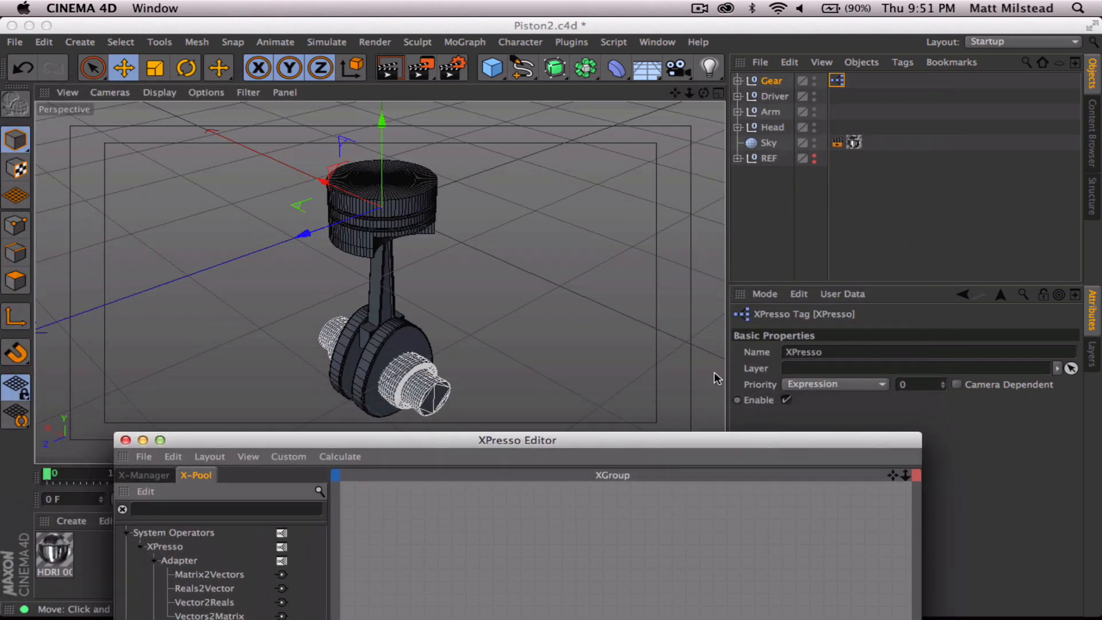
Center the axis of the parent Loft.1 on its child Circle.3
{"action": "left_click", "coordinate": [770, 79]}
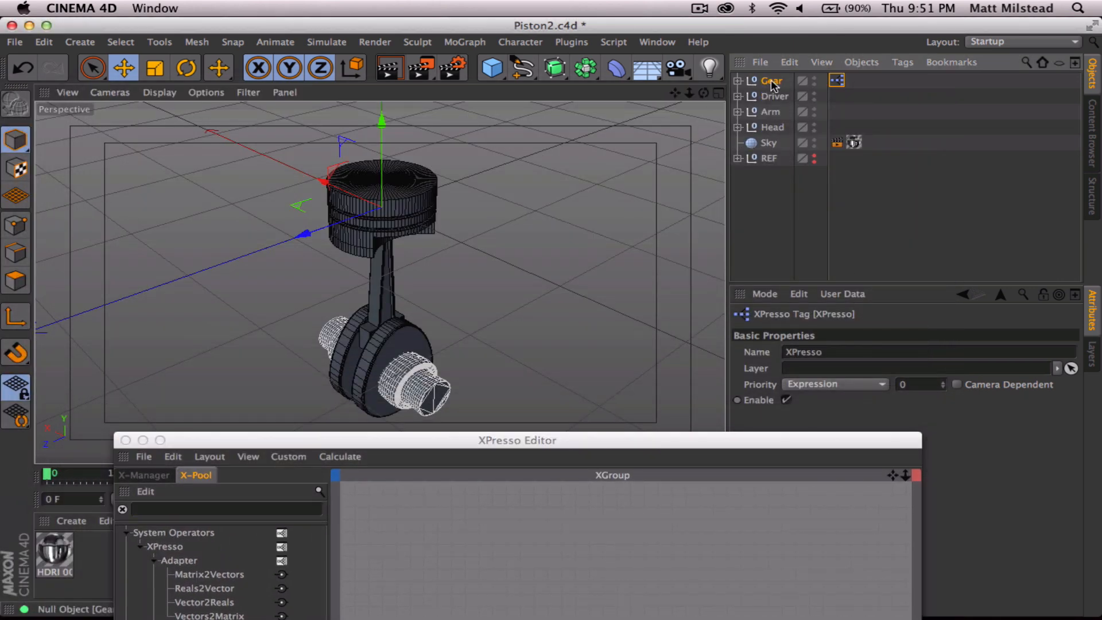
{"action": "left_click", "coordinate": [739, 80]}
{"action": "left_click", "coordinate": [782, 96]}
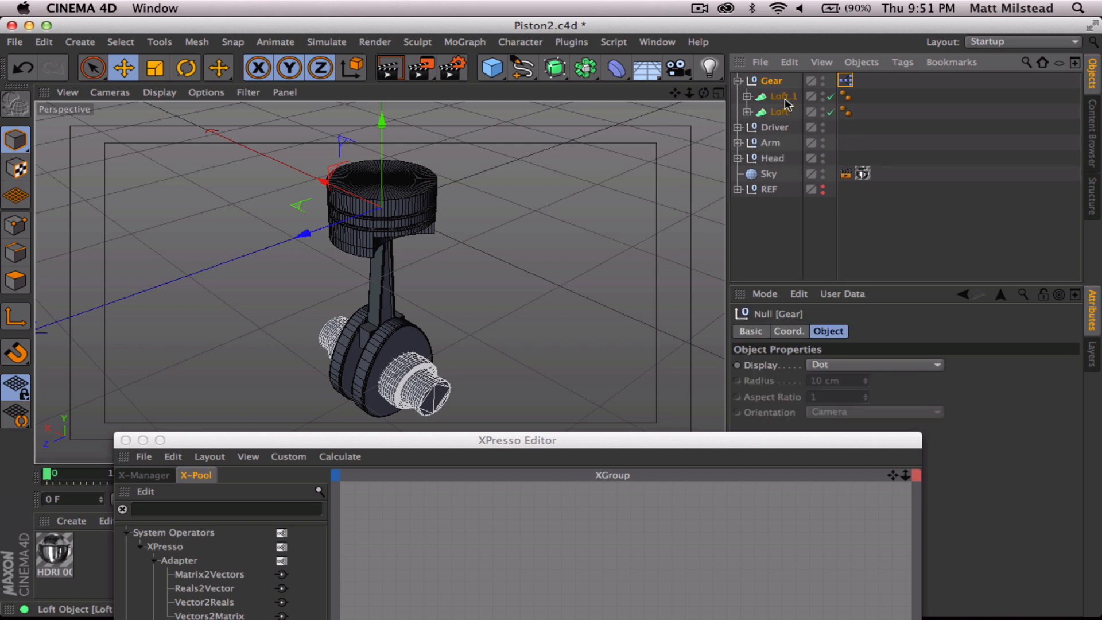
{"action": "left_click", "coordinate": [747, 97]}
{"action": "left_click", "coordinate": [795, 112]}
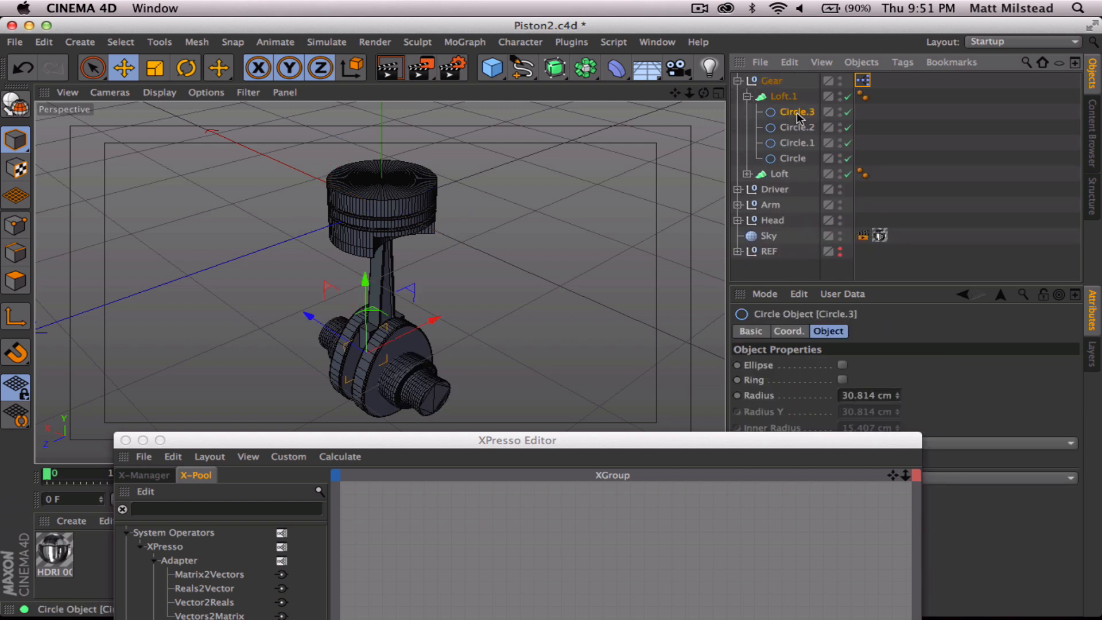
{"action": "left_click", "coordinate": [197, 42]}
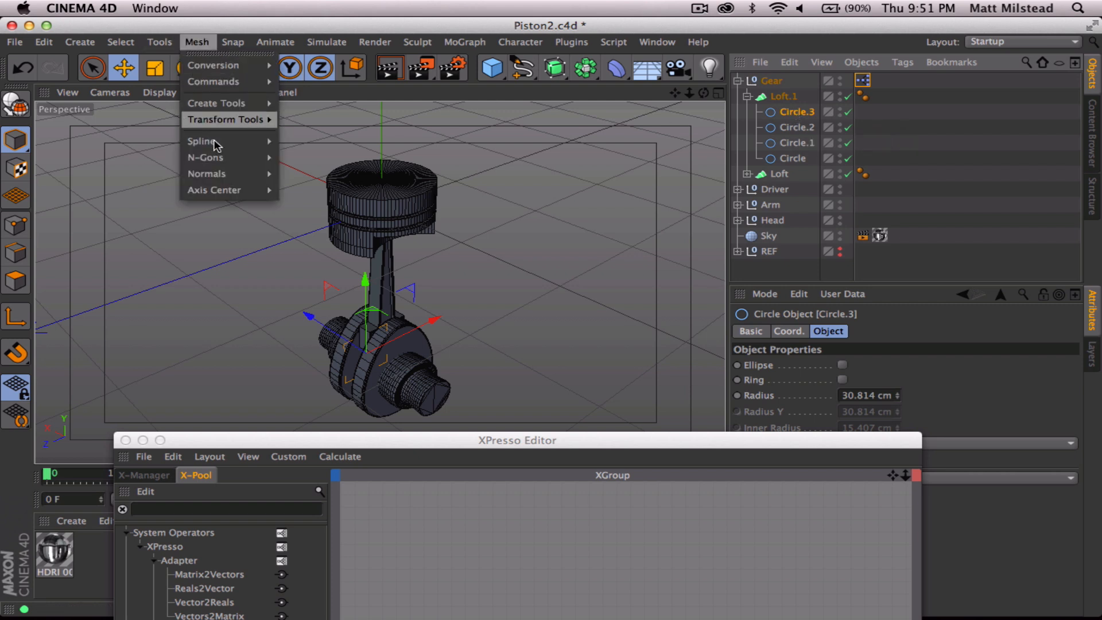
{"action": "mouse_move", "coordinate": [235, 190]}
{"action": "left_click", "coordinate": [333, 249]}
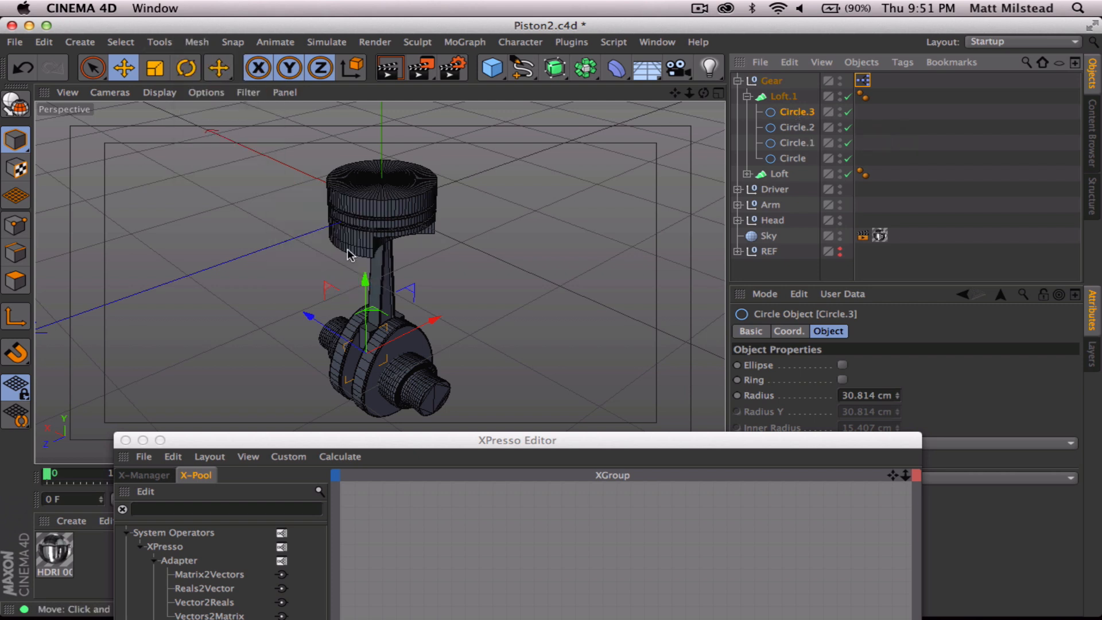
Center the axis of the Gear null on its child Loft.1 and collapse the Gear group
{"action": "left_click", "coordinate": [783, 97]}
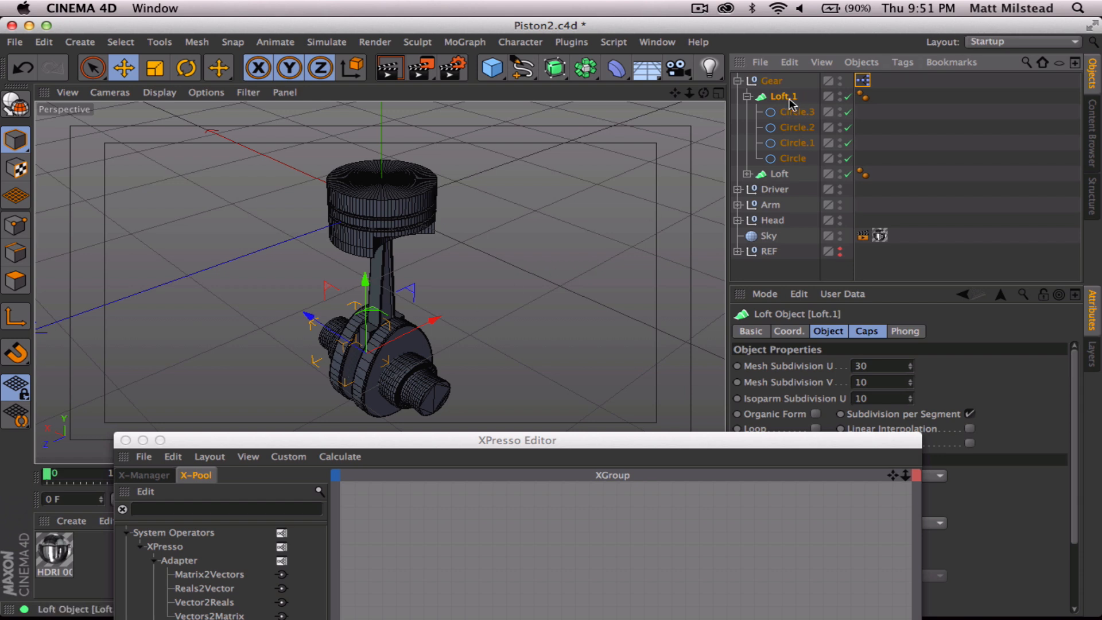
{"action": "left_click", "coordinate": [197, 42]}
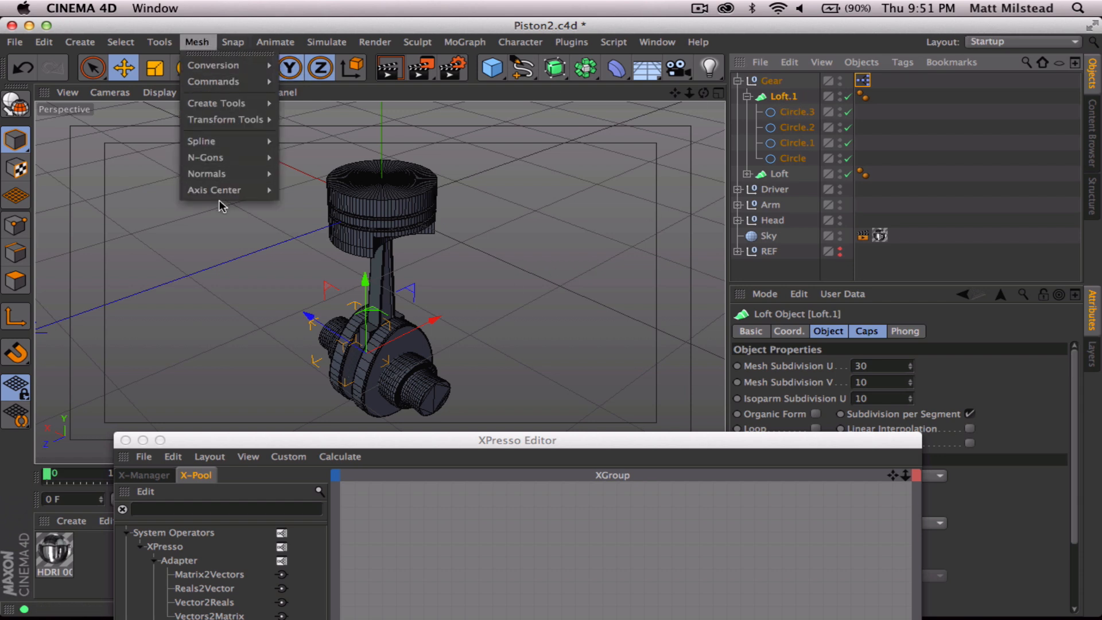
{"action": "mouse_move", "coordinate": [227, 190]}
{"action": "left_click", "coordinate": [325, 248]}
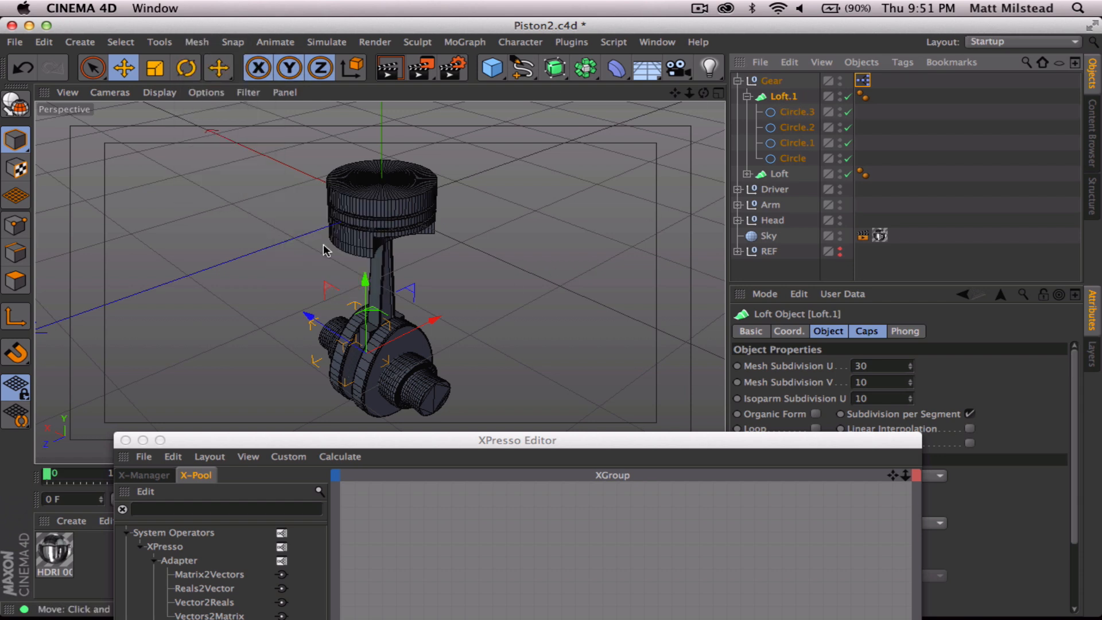
{"action": "left_click", "coordinate": [767, 81]}
{"action": "left_click", "coordinate": [738, 81]}
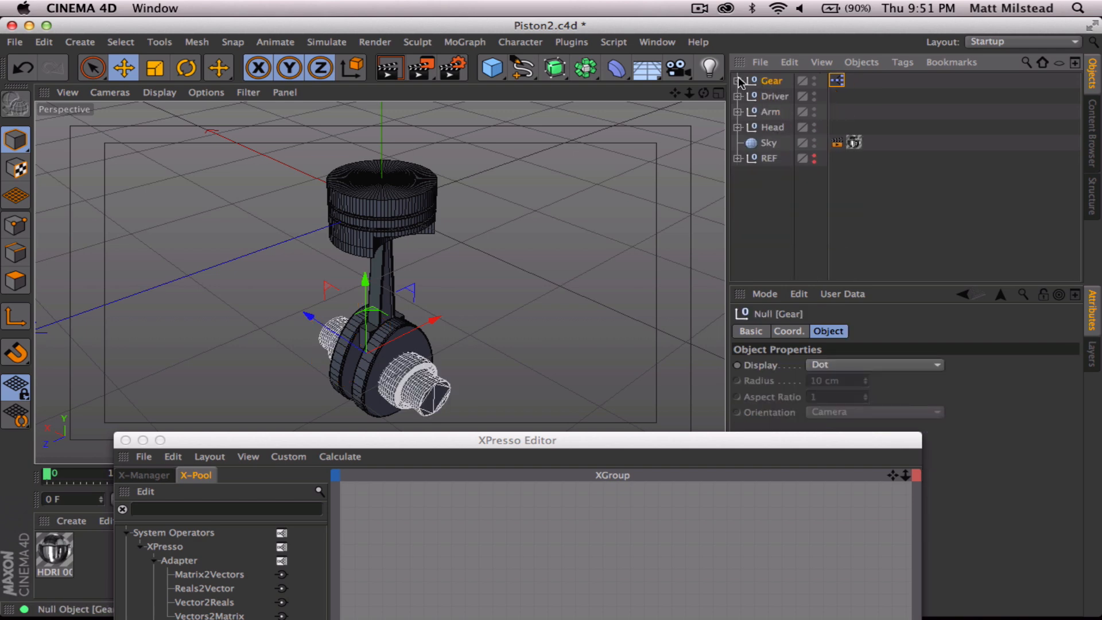
Add the Gear null as a node in the XPresso Editor and shift the editor window slightly
{"action": "left_click_drag", "start_coordinate": [689, 207], "coordinate": [642, 374], "text": "alt"}
{"action": "left_click_drag", "start_coordinate": [302, 408], "coordinate": [103, 342], "text": "alt"}
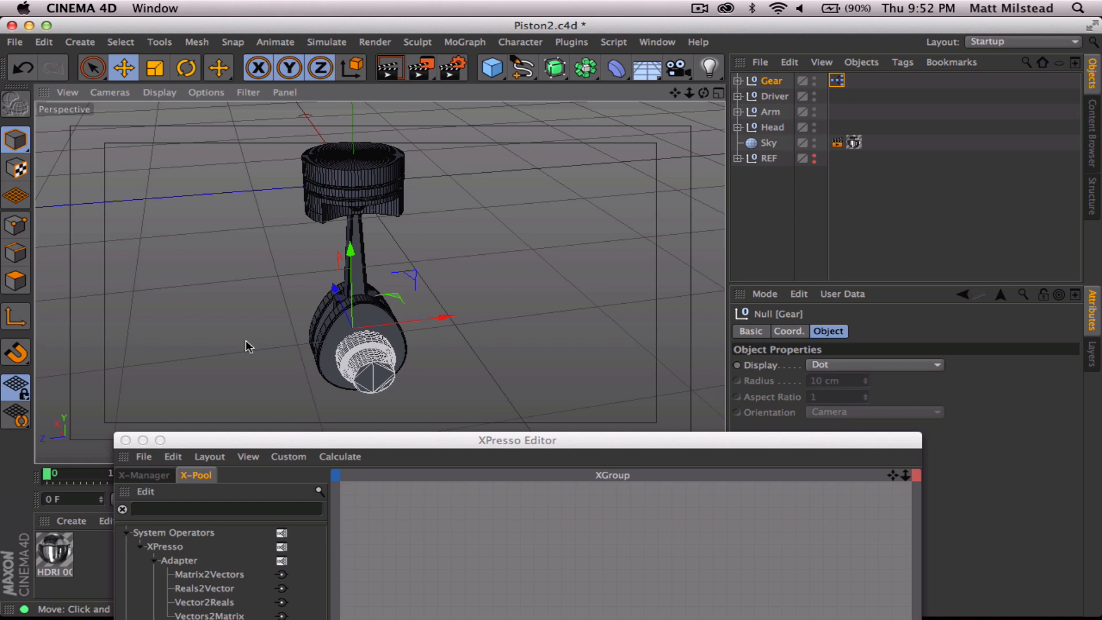
{"action": "left_click_drag", "start_coordinate": [319, 353], "coordinate": [278, 322], "text": "alt"}
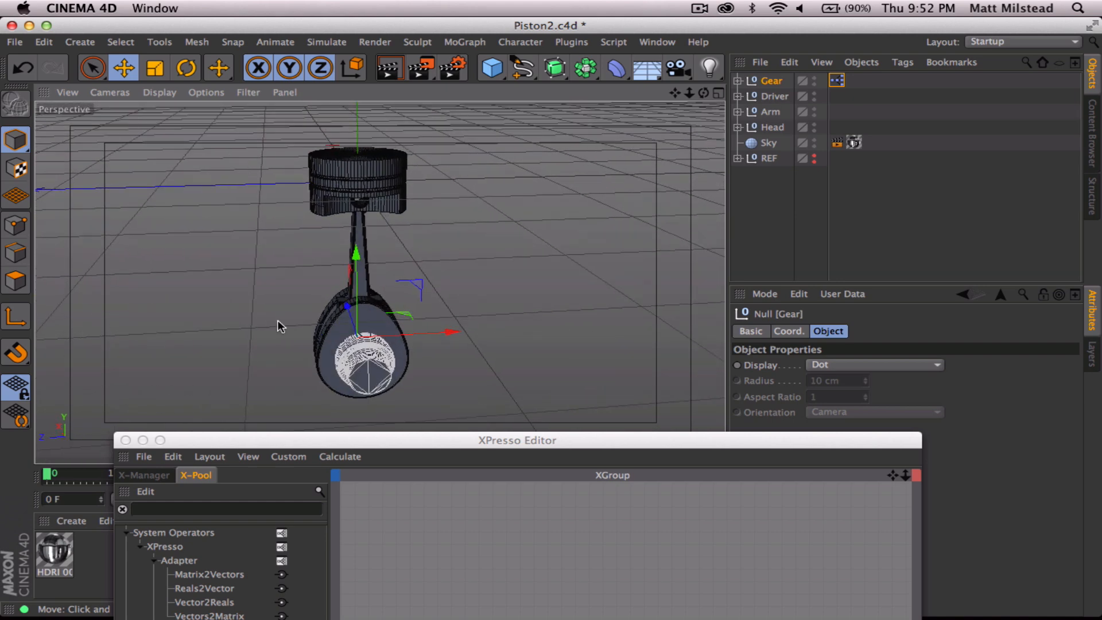
{"action": "left_click_drag", "start_coordinate": [393, 384], "coordinate": [352, 315], "text": "alt"}
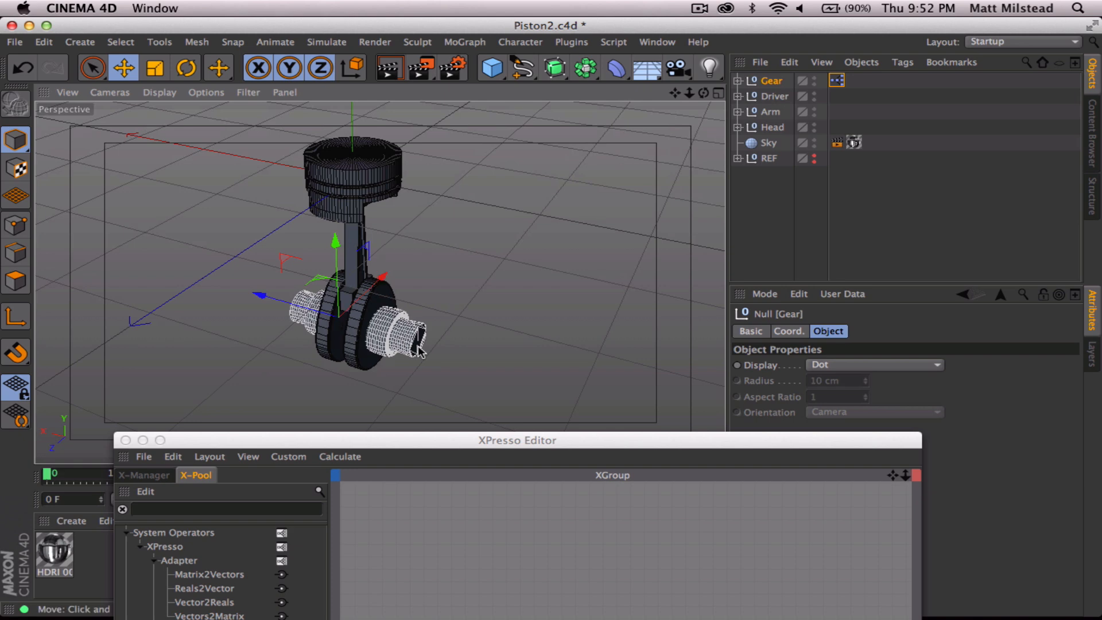
{"action": "left_click_drag", "start_coordinate": [413, 340], "coordinate": [248, 321], "text": "alt"}
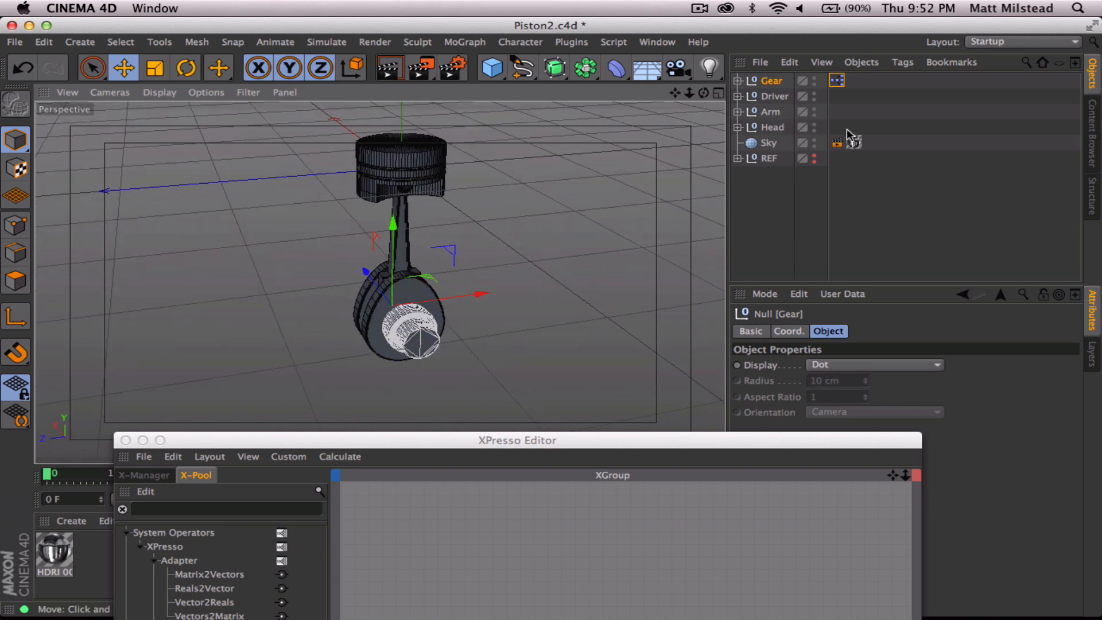
{"action": "left_click_drag", "start_coordinate": [771, 83], "coordinate": [427, 524]}
{"action": "left_click_drag", "start_coordinate": [420, 444], "coordinate": [445, 455]}
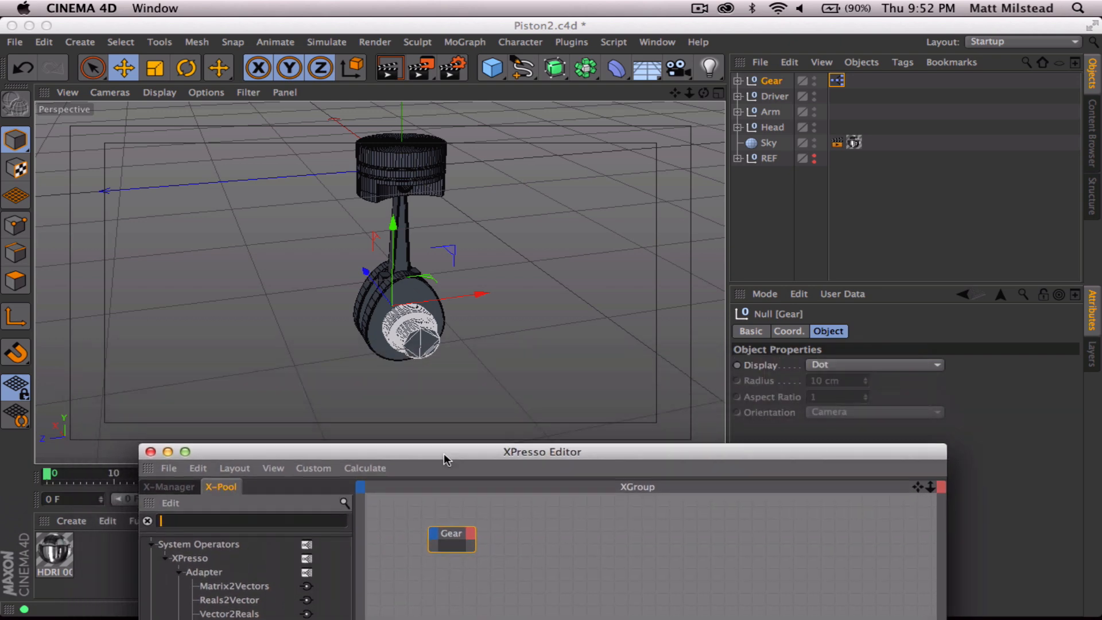
Expand the Driver group and examine its two extruded discs around the arm's base up close
{"action": "type", "text": "2"}
{"action": "left_click_drag", "start_coordinate": [388, 310], "coordinate": [586, 340]}
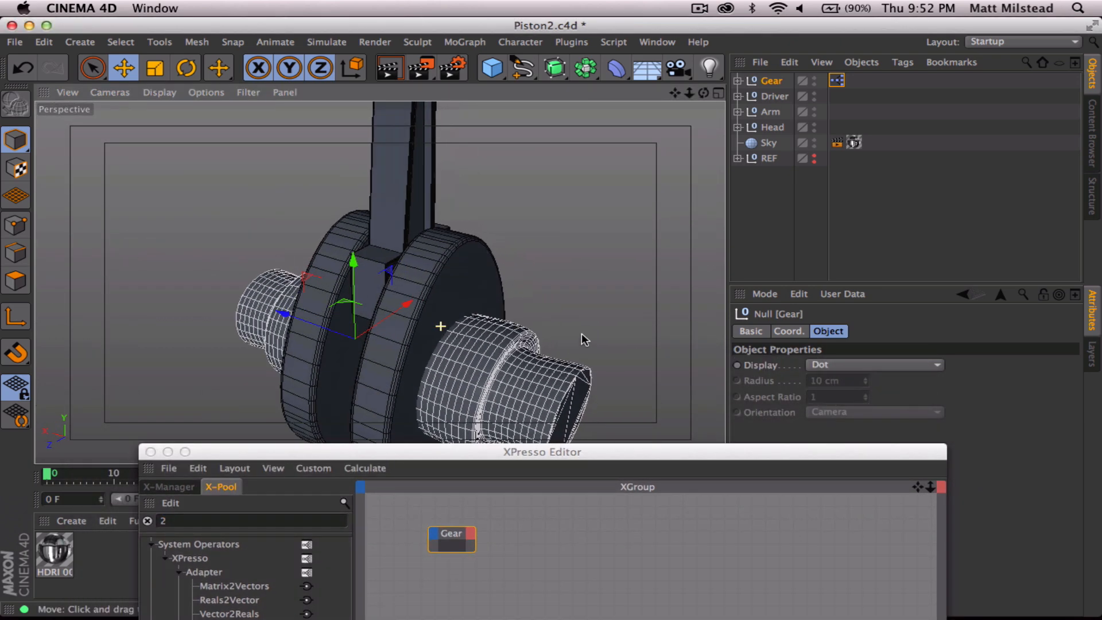
{"action": "left_click", "coordinate": [767, 96]}
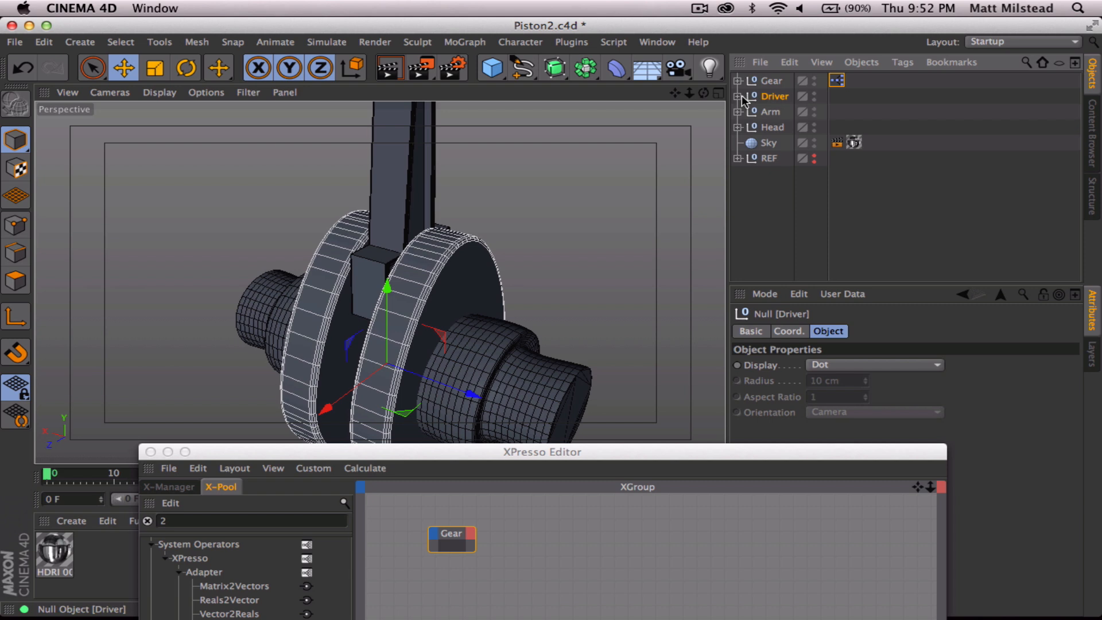
{"action": "left_click", "coordinate": [738, 96]}
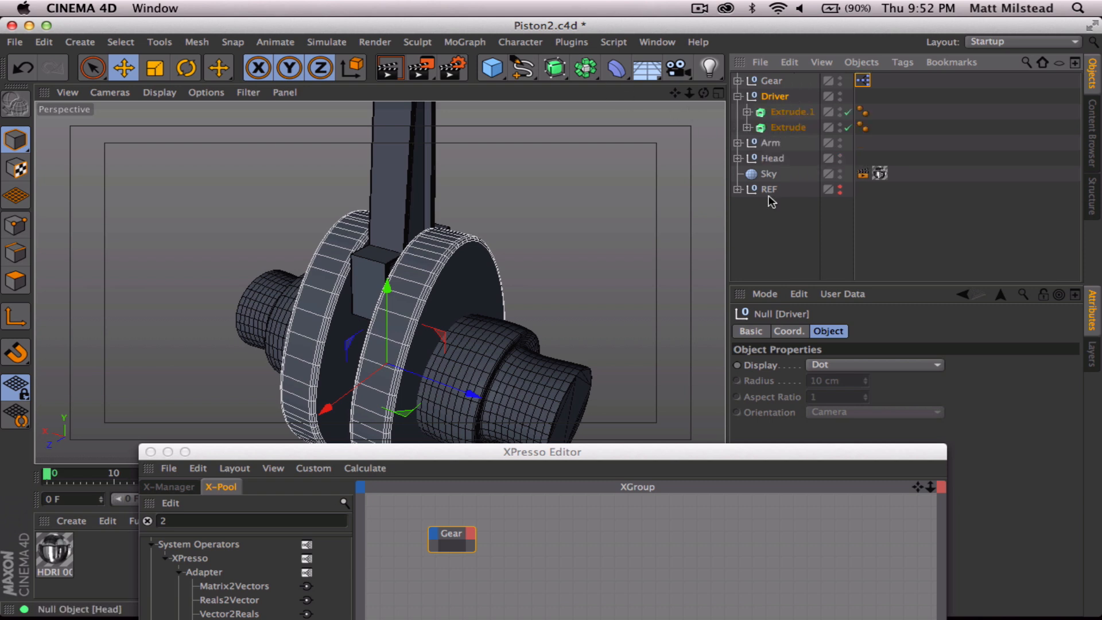
{"action": "left_click", "coordinate": [804, 238]}
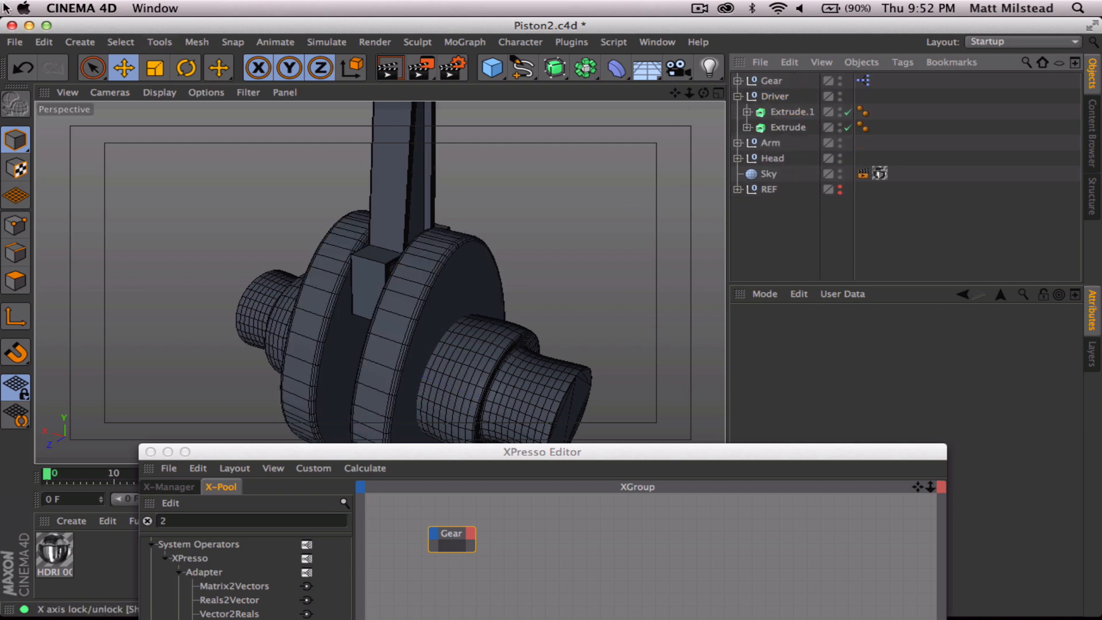
Create a Null object and make it the first child of the Driver group
{"action": "left_click", "coordinate": [79, 42]}
{"action": "mouse_move", "coordinate": [107, 65]}
{"action": "left_click", "coordinate": [182, 70]}
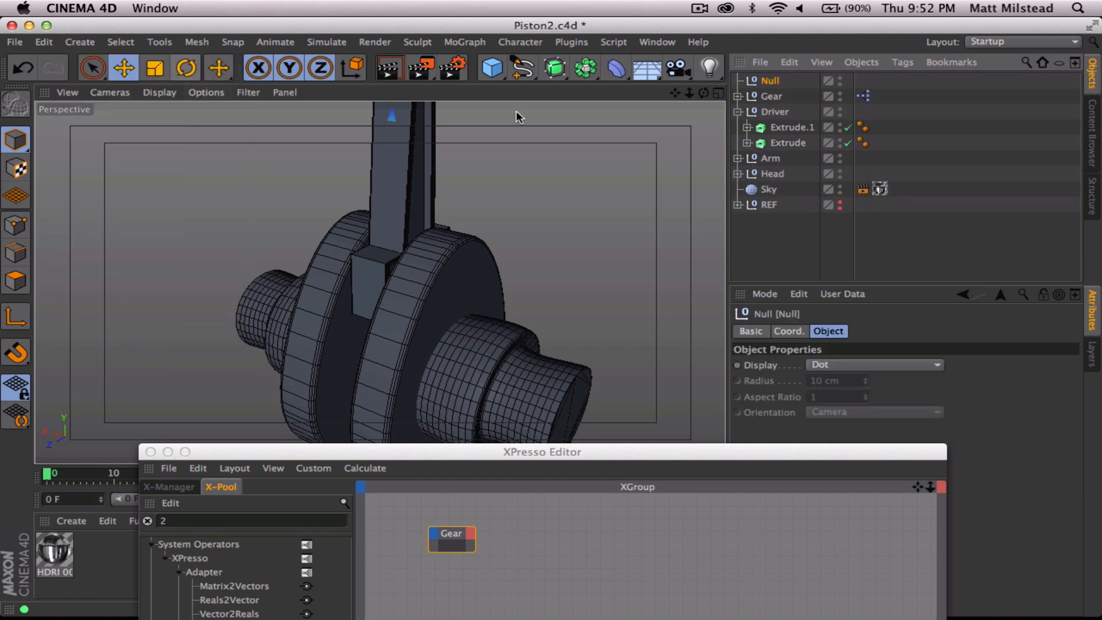
{"action": "left_click_drag", "start_coordinate": [782, 81], "coordinate": [770, 113]}
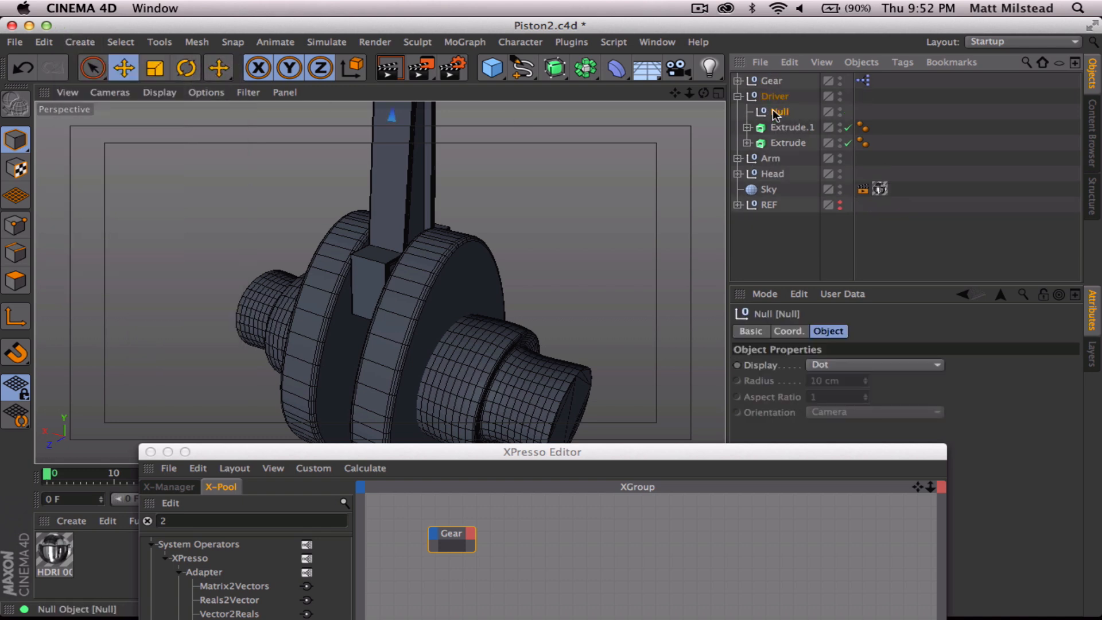
Lower the new Null vertically from the piston head to the arm's base between the two discs
{"action": "scroll", "coordinate": [476, 151], "scroll_direction": "down", "scroll_amount": 5}
{"action": "middle_click_drag", "start_coordinate": [457, 160], "coordinate": [423, 250], "text": "alt"}
{"action": "scroll", "coordinate": [410, 246], "scroll_direction": "down", "scroll_amount": 3}
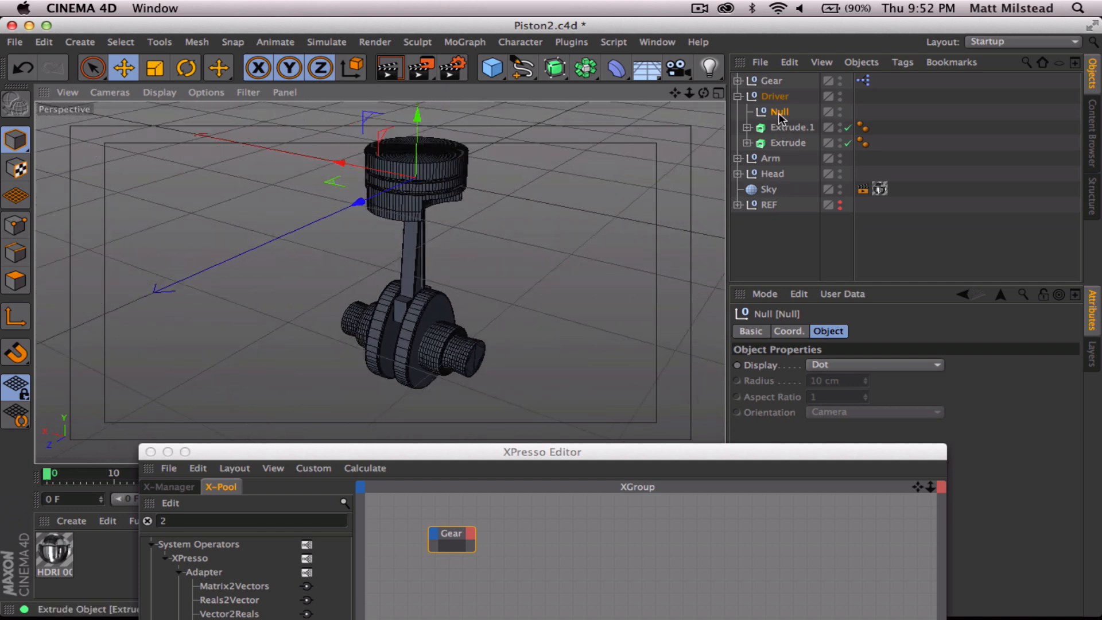
{"action": "left_click_drag", "start_coordinate": [418, 118], "coordinate": [419, 253]}
{"action": "left_click_drag", "start_coordinate": [393, 301], "coordinate": [532, 286], "text": "alt"}
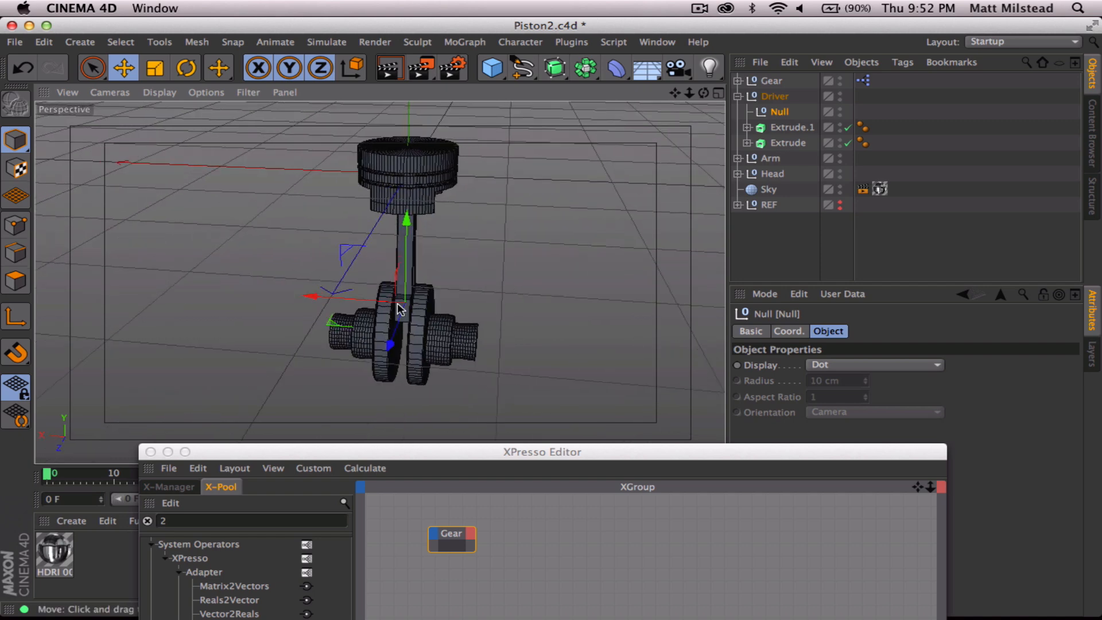
Fine-tune the Null's height on the arm's base block in the Front view and return to the full Perspective view
{"action": "right_click_drag", "start_coordinate": [398, 305], "coordinate": [612, 260], "text": "alt"}
{"action": "left_click_drag", "start_coordinate": [379, 283], "coordinate": [480, 302], "text": "alt"}
{"action": "left_click_drag", "start_coordinate": [502, 252], "coordinate": [566, 201], "text": "alt"}
{"action": "left_click", "coordinate": [719, 93]}
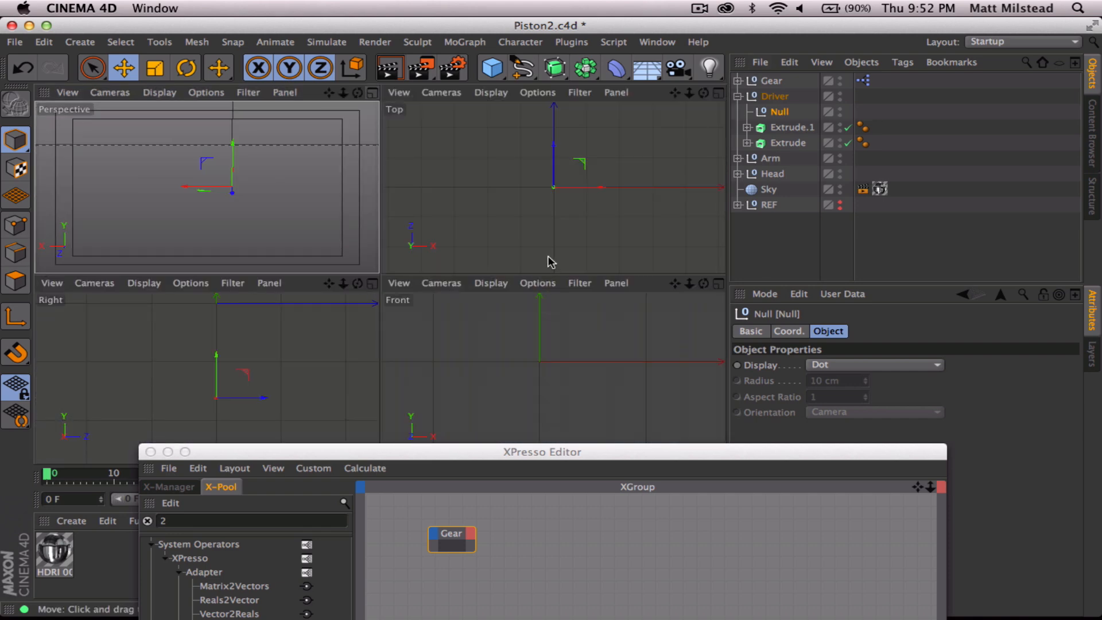
{"action": "scroll", "coordinate": [502, 390], "scroll_direction": "up", "scroll_amount": 5}
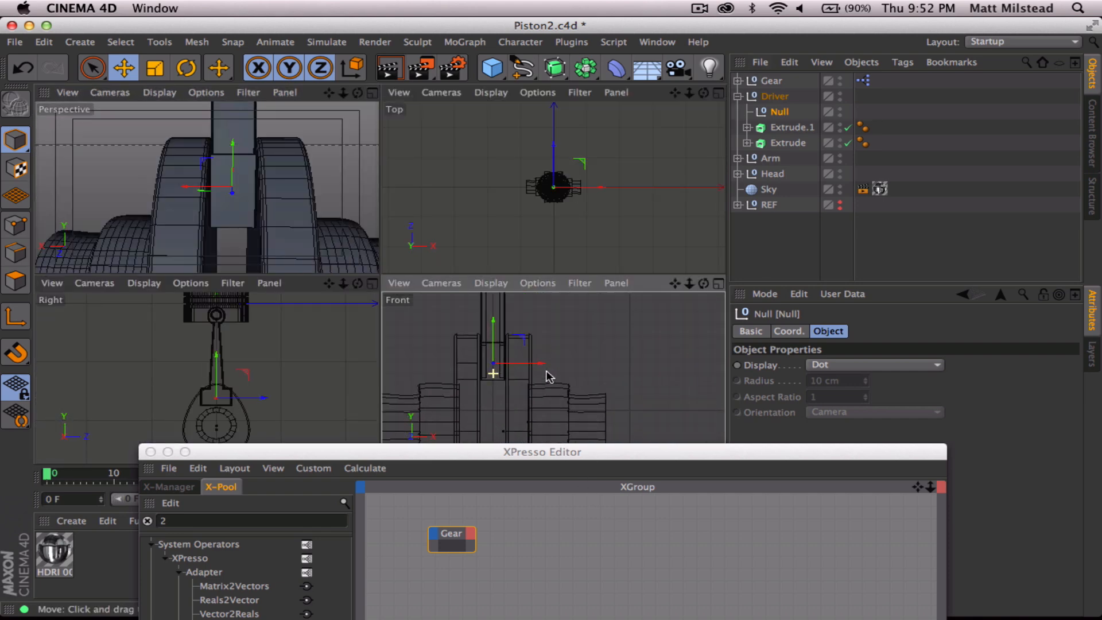
{"action": "middle_click_drag", "start_coordinate": [581, 354], "coordinate": [587, 389], "text": "alt"}
{"action": "left_click_drag", "start_coordinate": [554, 339], "coordinate": [554, 335]}
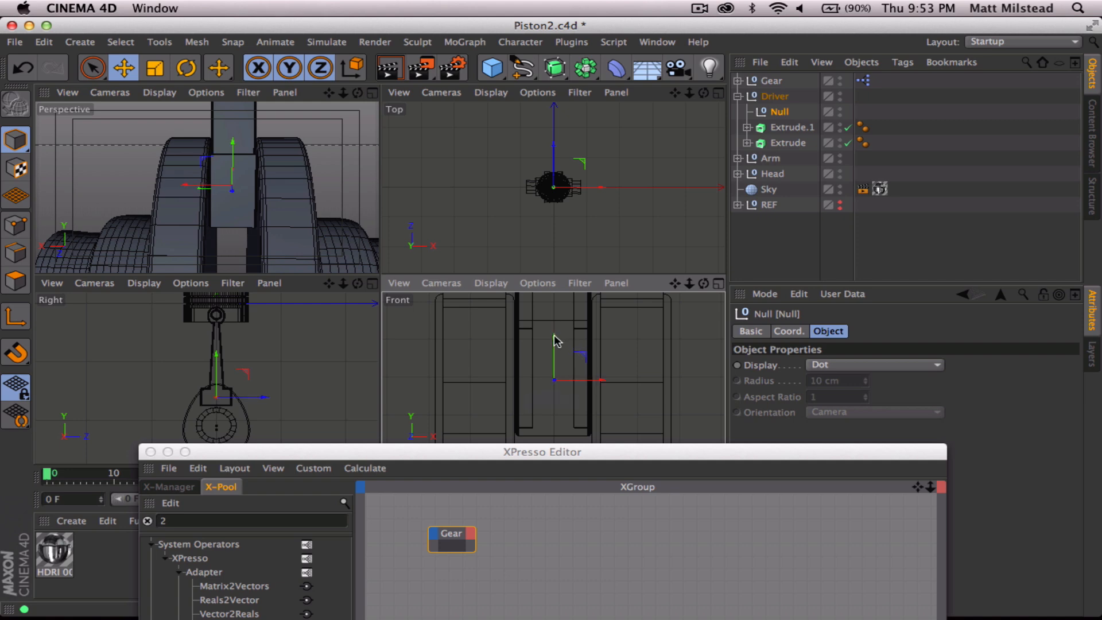
{"action": "left_click", "coordinate": [372, 93]}
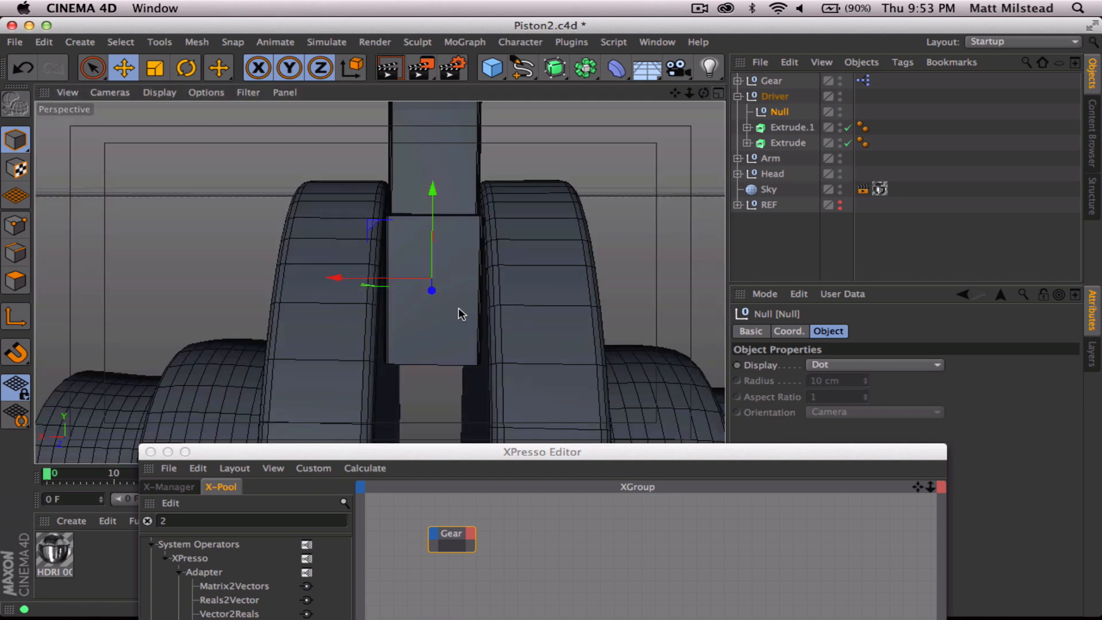
{"action": "left_click_drag", "start_coordinate": [505, 295], "coordinate": [306, 355], "text": "alt"}
{"action": "scroll", "coordinate": [556, 275], "scroll_direction": "down", "scroll_amount": 3}
{"action": "middle_click_drag", "start_coordinate": [563, 272], "coordinate": [447, 326], "text": "alt"}
{"action": "scroll", "coordinate": [520, 284], "scroll_direction": "down", "scroll_amount": 6}
{"action": "scroll", "coordinate": [502, 294], "scroll_direction": "down", "scroll_amount": 3}
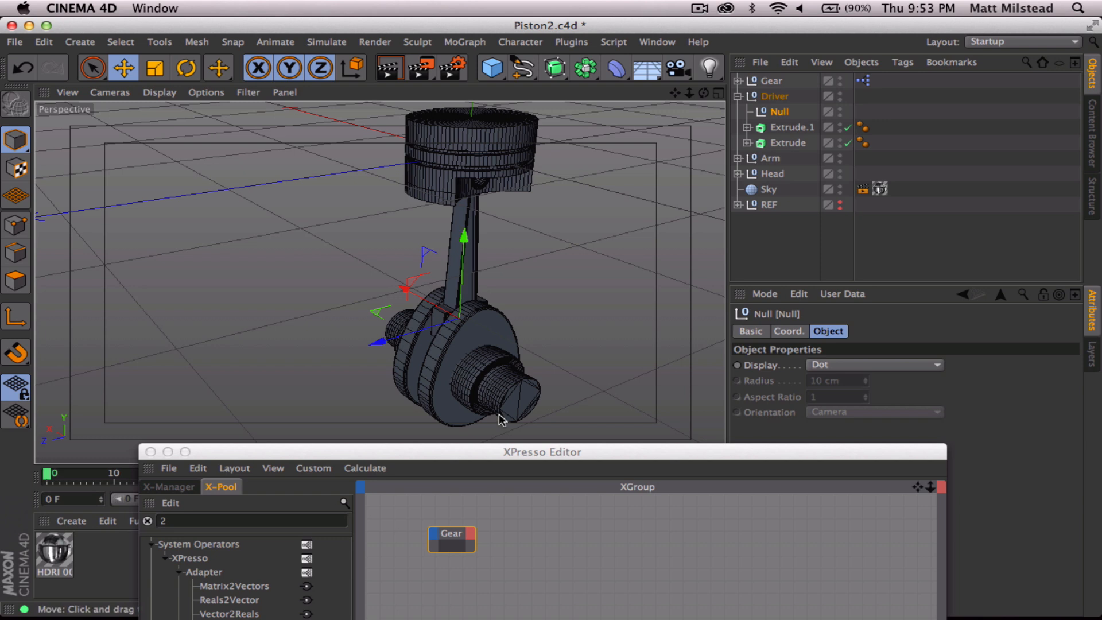
Add the Null from the Driver group as a node below Gear in the XPresso Editor
{"action": "left_click_drag", "start_coordinate": [515, 454], "coordinate": [477, 277]}
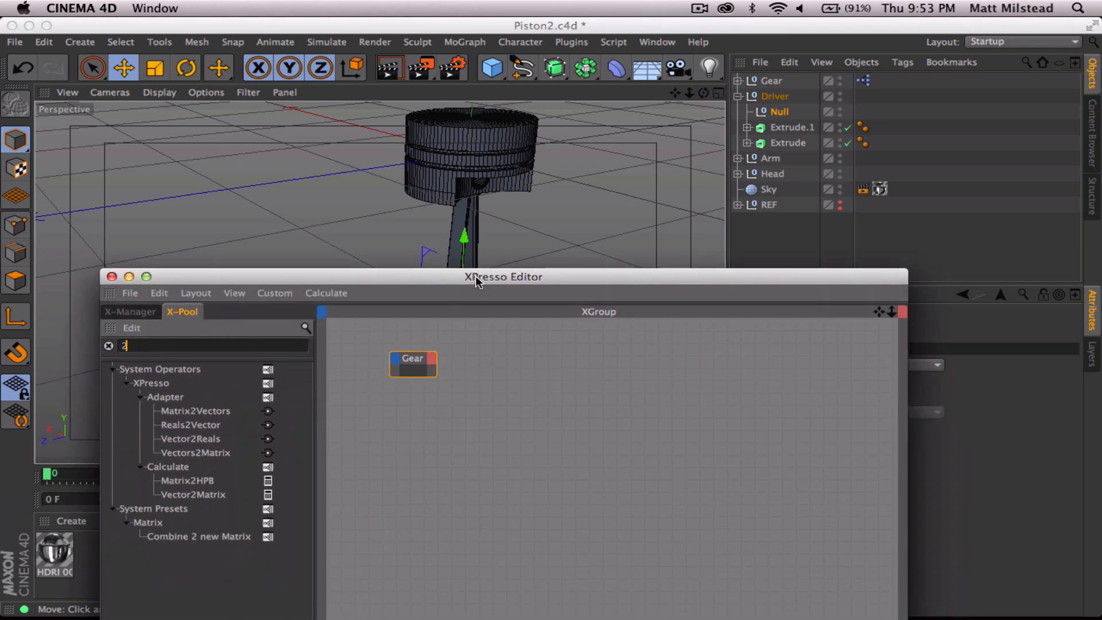
{"action": "left_click", "coordinate": [784, 114]}
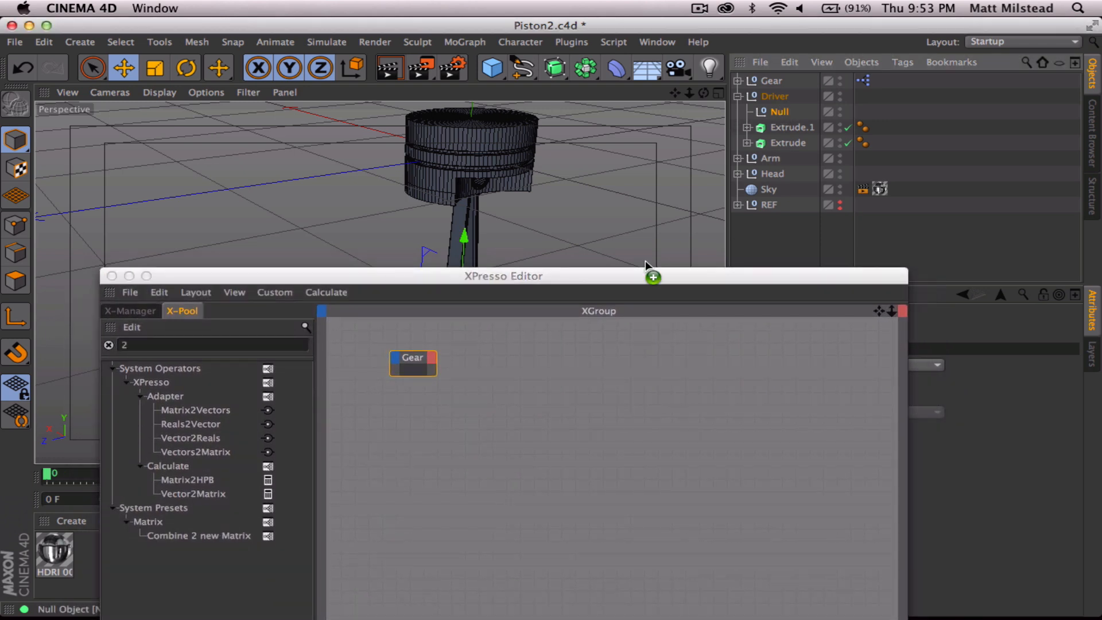
{"action": "left_click_drag", "start_coordinate": [645, 260], "coordinate": [413, 527]}
{"action": "left_click_drag", "start_coordinate": [414, 276], "coordinate": [449, 492]}
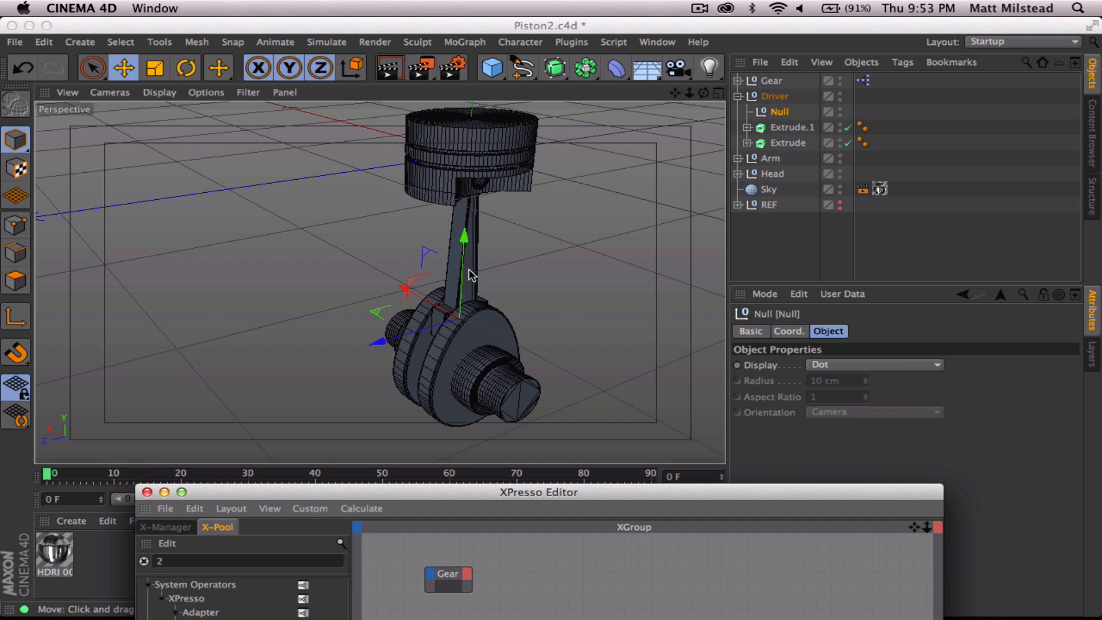
{"action": "left_click_drag", "start_coordinate": [517, 494], "coordinate": [522, 414]}
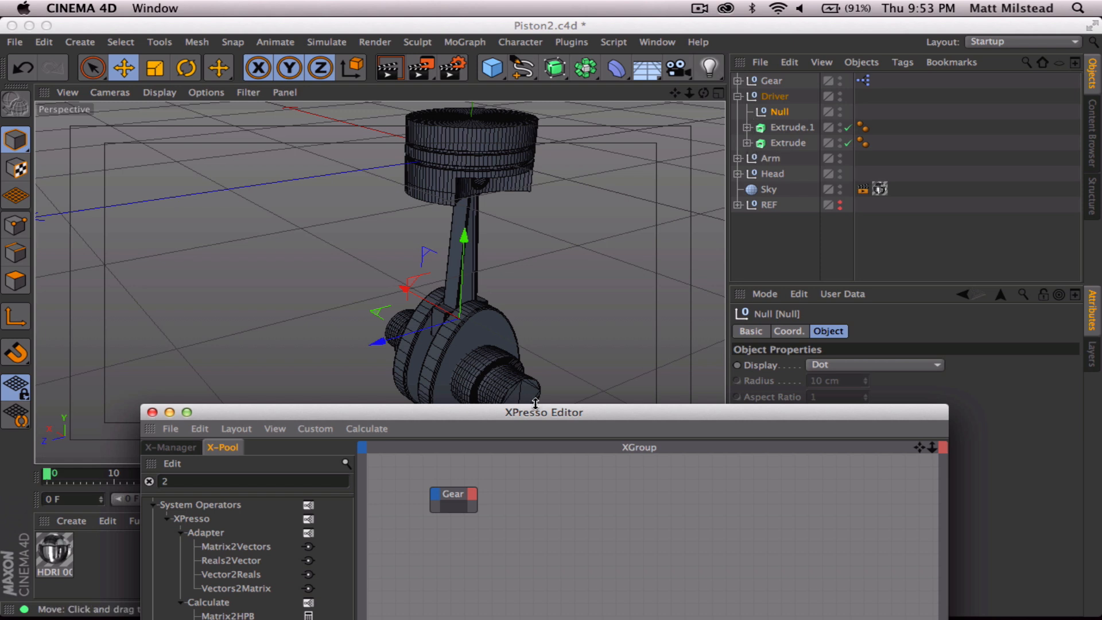
{"action": "left_click_drag", "start_coordinate": [534, 416], "coordinate": [460, 224]}
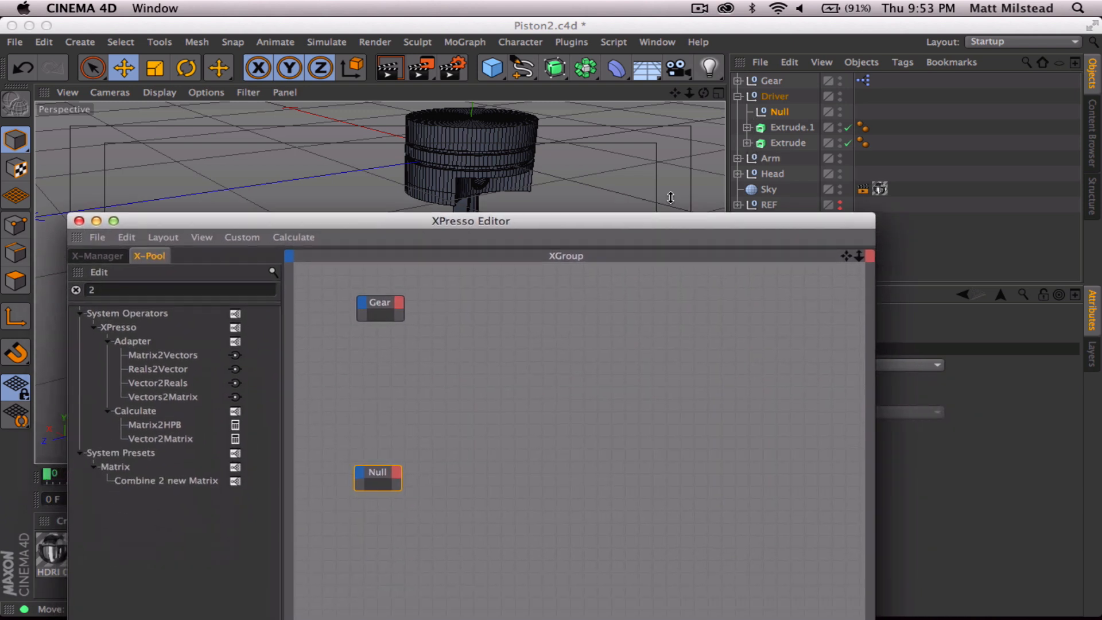
Collapse the Driver group and add Driver as a node beside the Gear node
{"action": "left_click", "coordinate": [739, 96]}
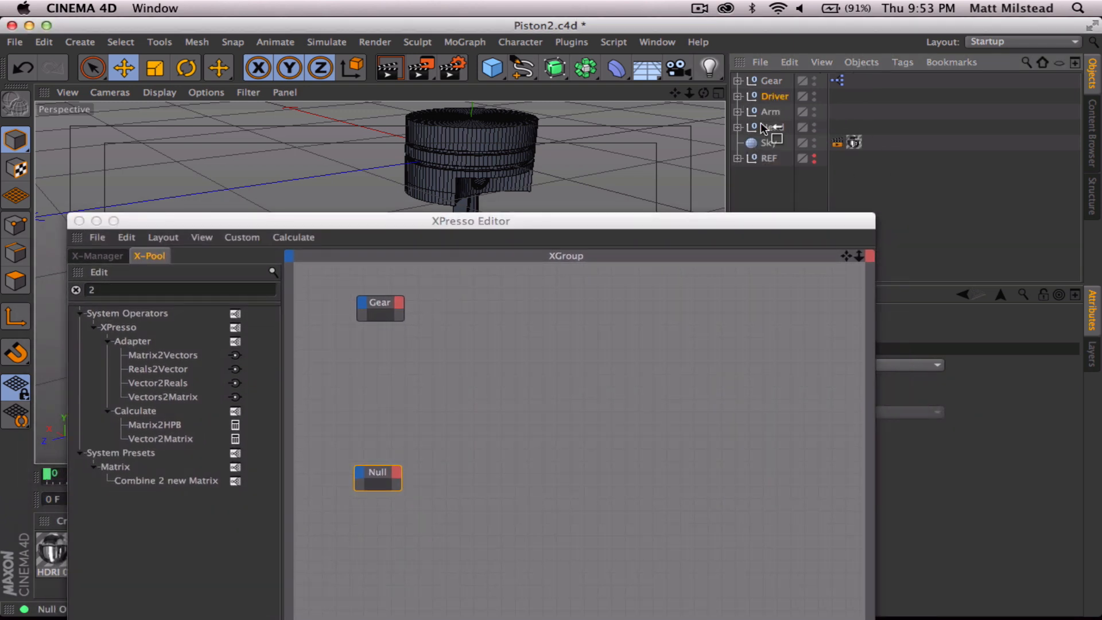
{"action": "left_click_drag", "start_coordinate": [761, 124], "coordinate": [510, 308]}
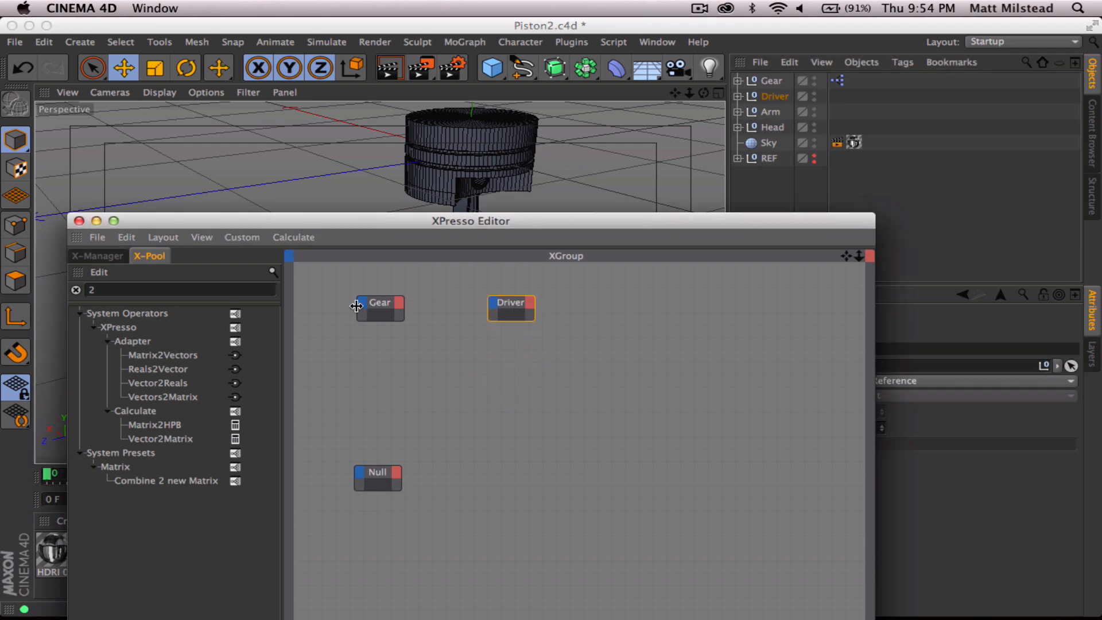
{"action": "left_click", "coordinate": [376, 309]}
{"action": "left_click_drag", "start_coordinate": [411, 221], "coordinate": [438, 455]}
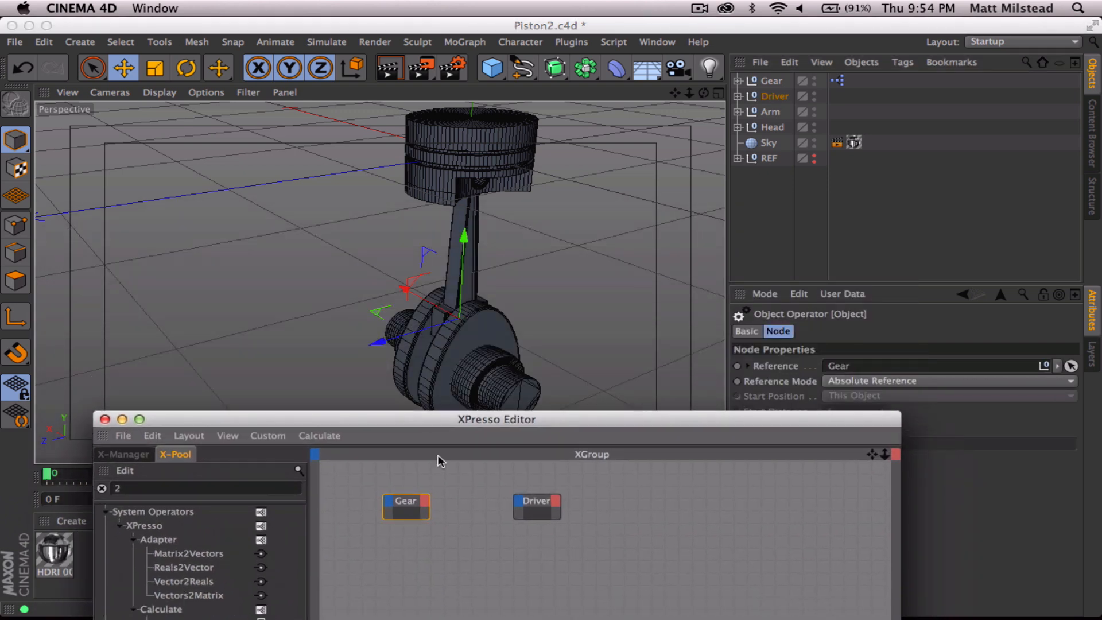
{"action": "left_click", "coordinate": [425, 502]}
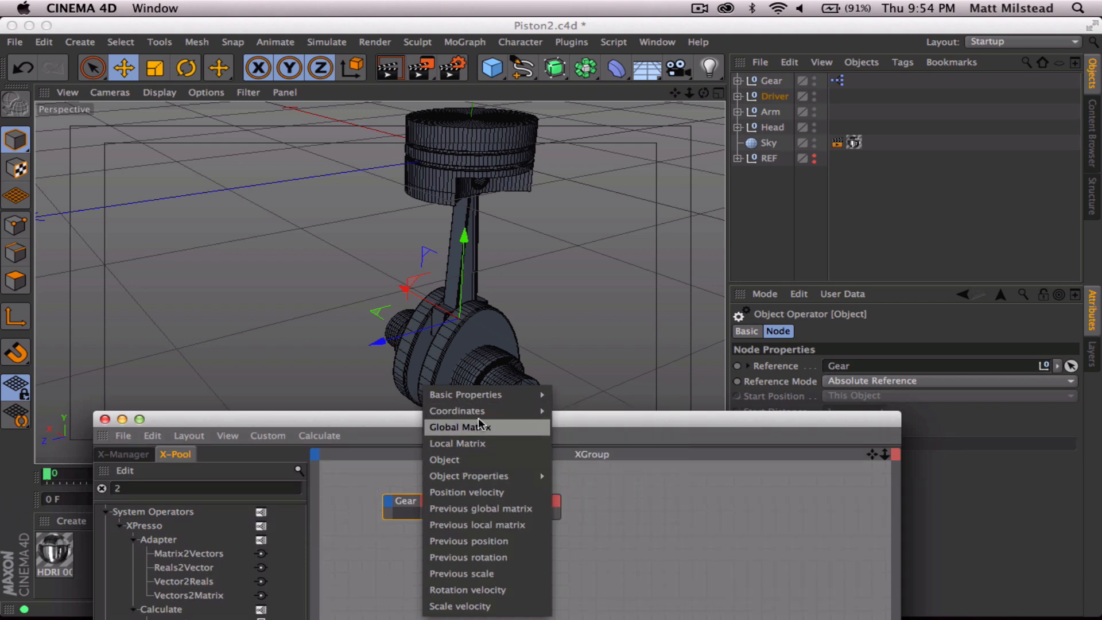
{"action": "mouse_move", "coordinate": [491, 409]}
{"action": "mouse_move", "coordinate": [591, 476]}
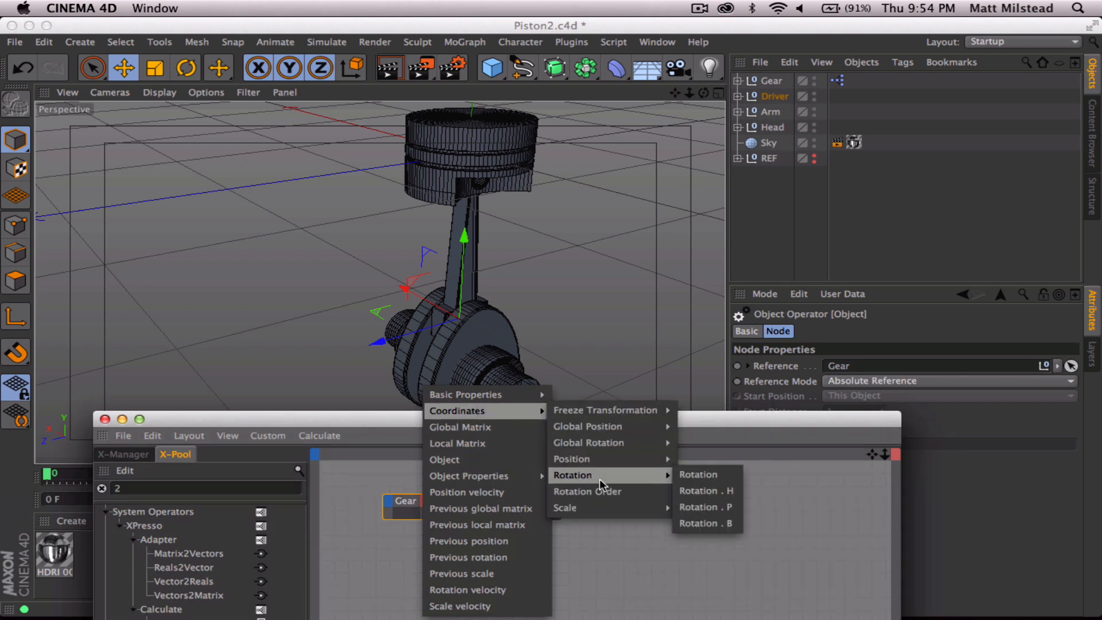
{"action": "left_click", "coordinate": [840, 505]}
Test-rotate the Gear null about its shaft axis to check which rotation coordinate changes, and undo the rotation
{"action": "left_click_drag", "start_coordinate": [605, 423], "coordinate": [403, 476]}
{"action": "left_click", "coordinate": [773, 81]}
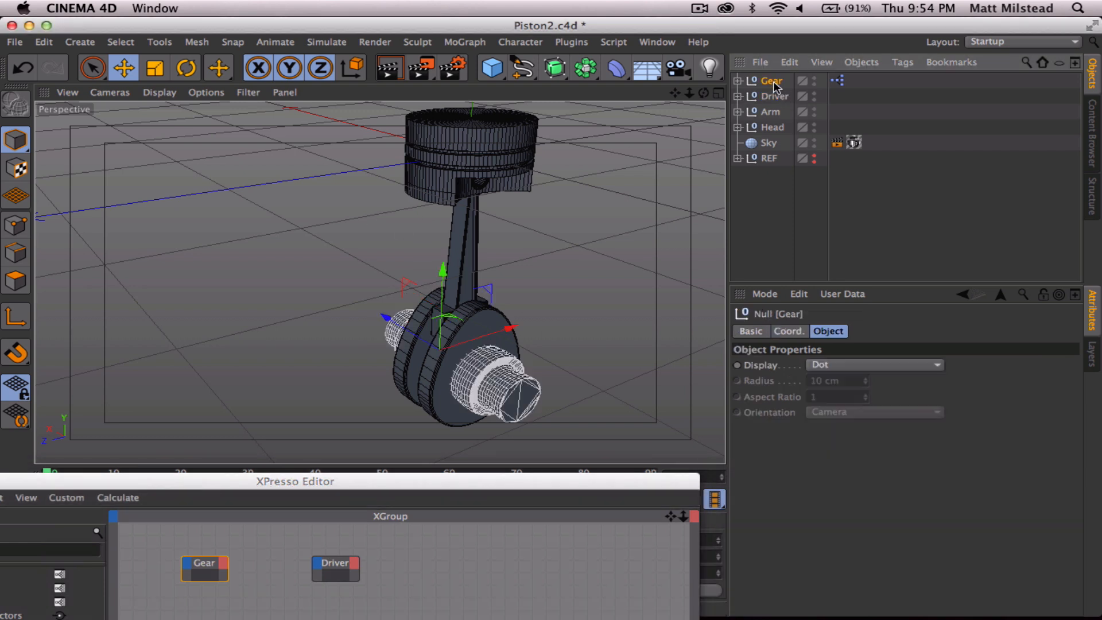
{"action": "key", "text": "r"}
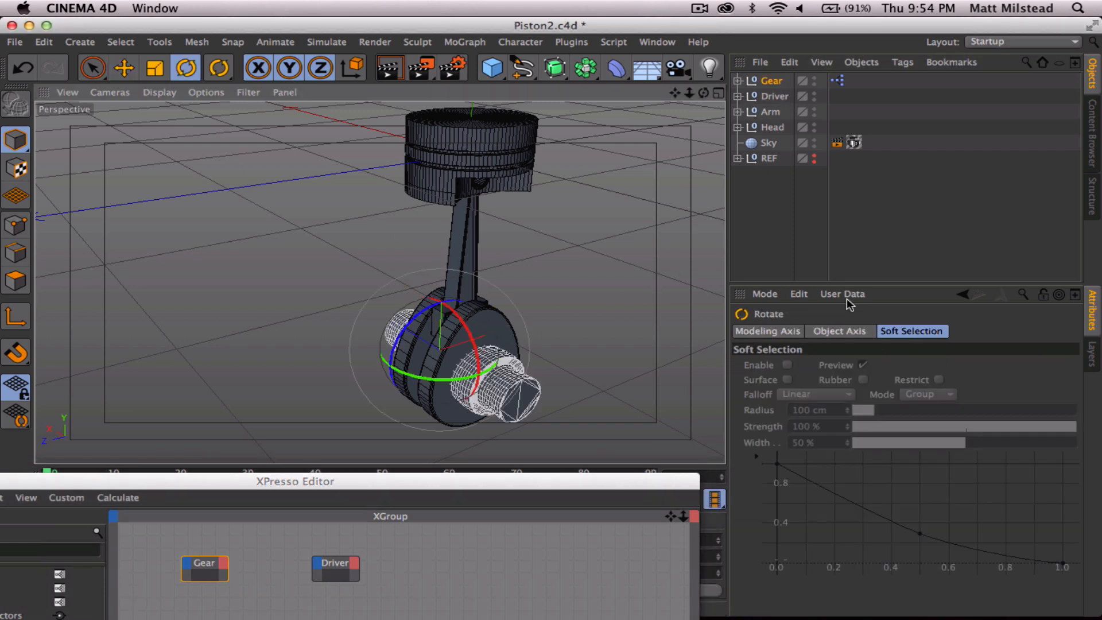
{"action": "left_click", "coordinate": [768, 331]}
{"action": "left_click", "coordinate": [772, 81]}
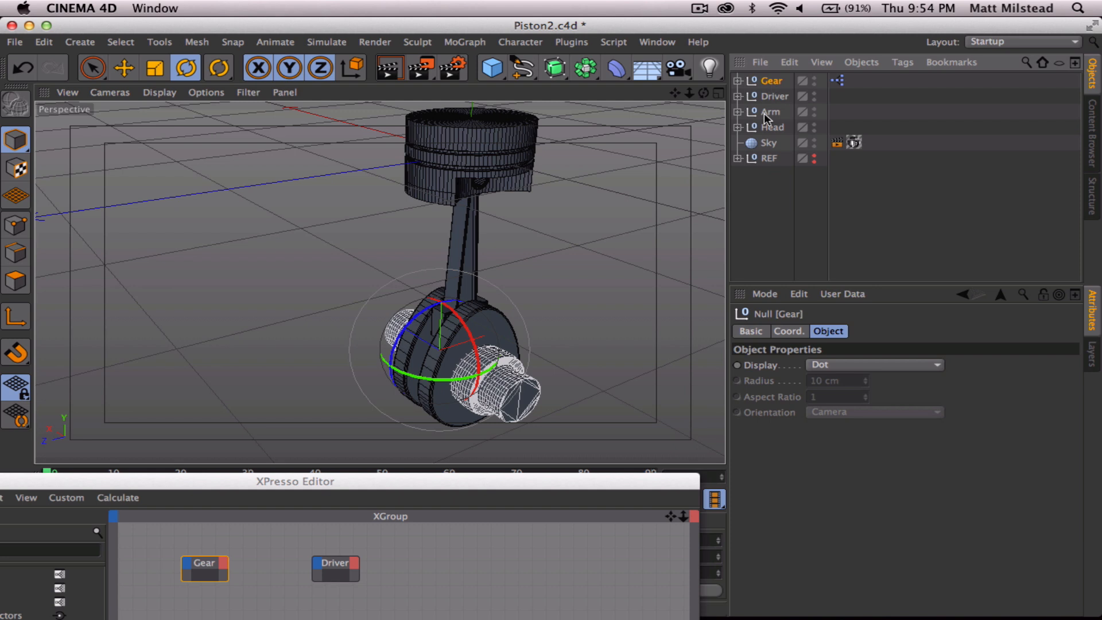
{"action": "left_click", "coordinate": [789, 331]}
{"action": "left_click_drag", "start_coordinate": [424, 311], "coordinate": [422, 312]}
{"action": "key", "text": "super+z"}
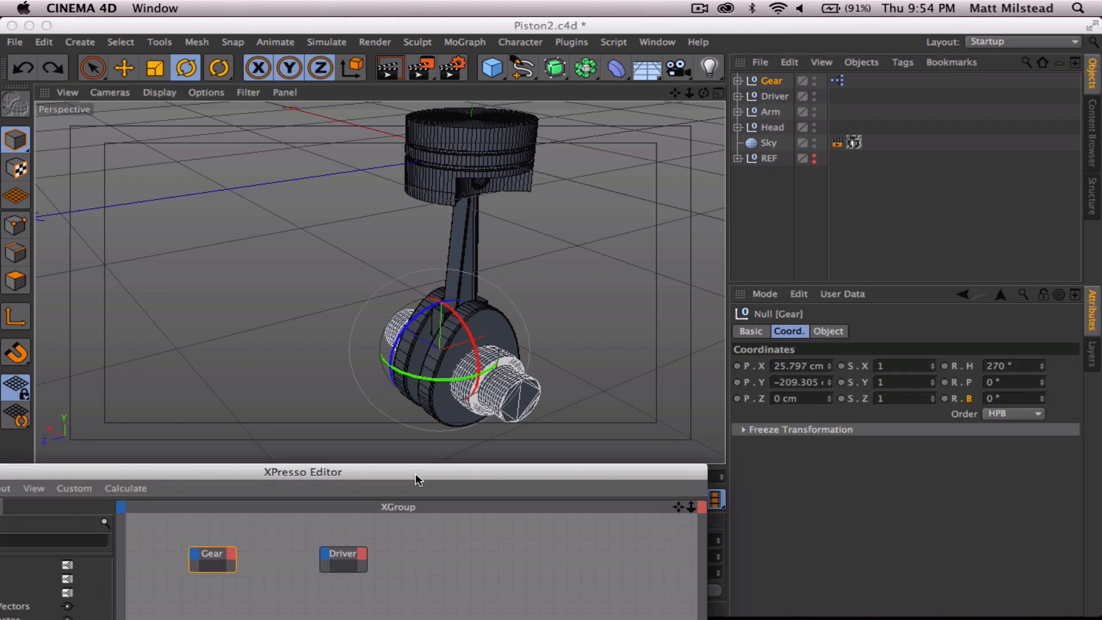
Test-rotate the Driver null about the same axis to compare its rotation coordinate, undo it and reselect Gear
{"action": "left_click_drag", "start_coordinate": [432, 484], "coordinate": [472, 433]}
{"action": "left_click", "coordinate": [766, 98]}
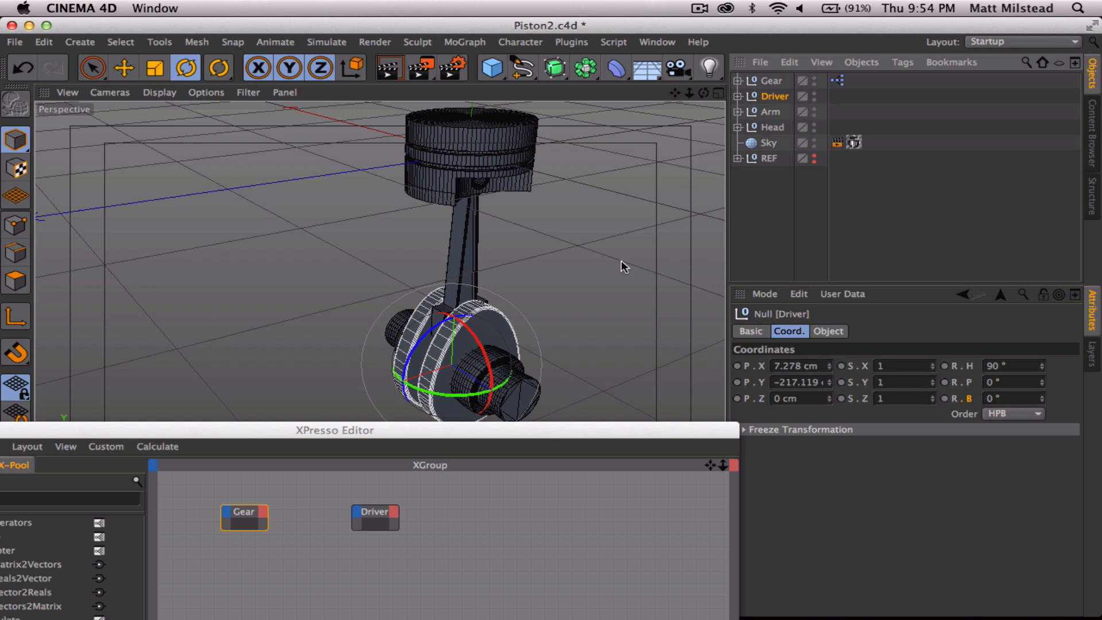
{"action": "left_click_drag", "start_coordinate": [420, 338], "coordinate": [423, 345]}
{"action": "key", "text": "super+z"}
{"action": "left_click", "coordinate": [776, 81]}
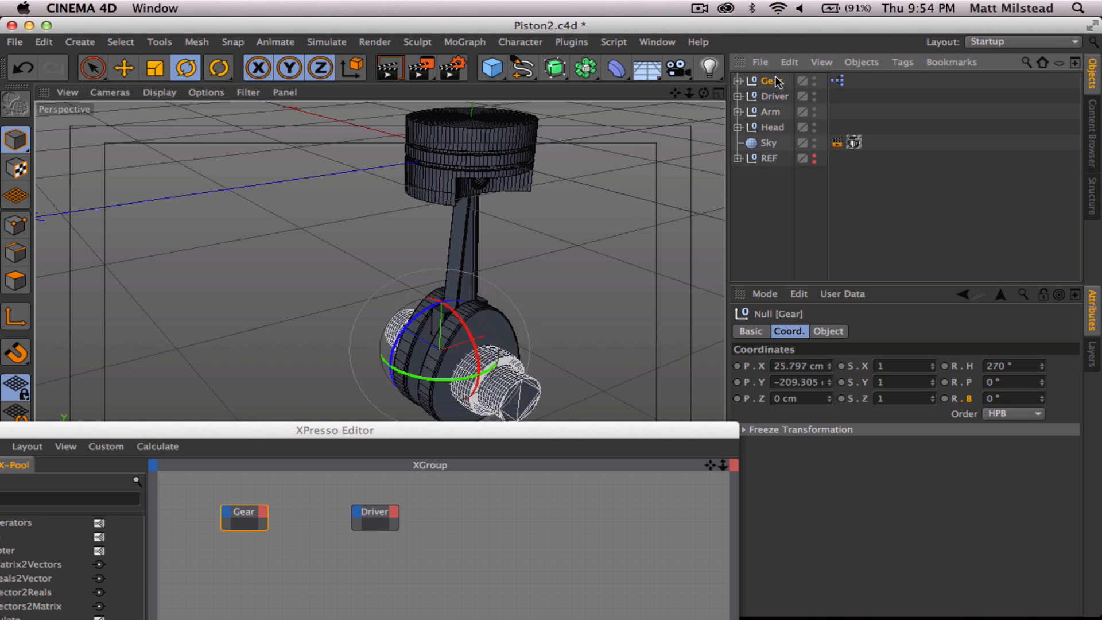
Add a Global Rotation . B output port to the Gear node and connect it to the Driver node's rotation input
{"action": "left_click", "coordinate": [261, 509]}
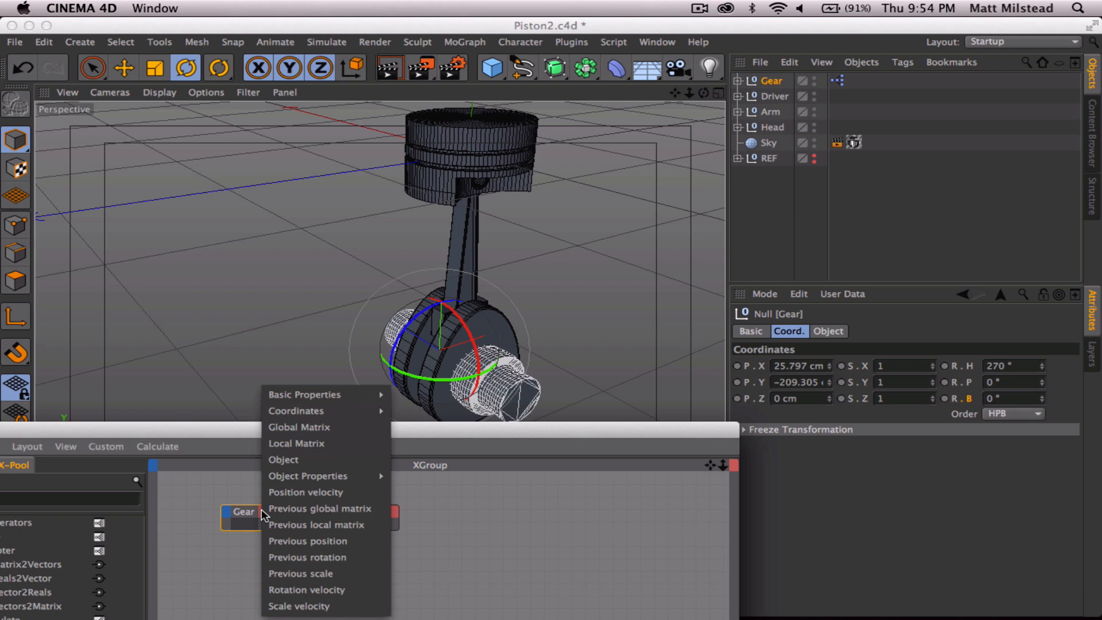
{"action": "left_click", "coordinate": [543, 515]}
{"action": "left_click_drag", "start_coordinate": [416, 428], "coordinate": [507, 178]}
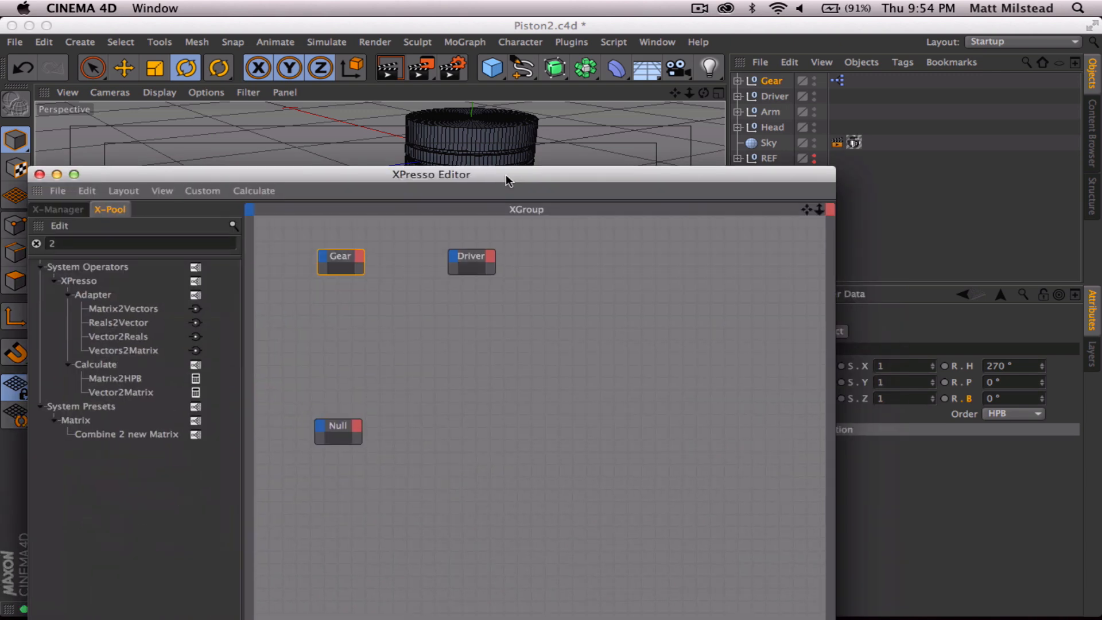
{"action": "left_click", "coordinate": [360, 256]}
{"action": "mouse_move", "coordinate": [454, 281]}
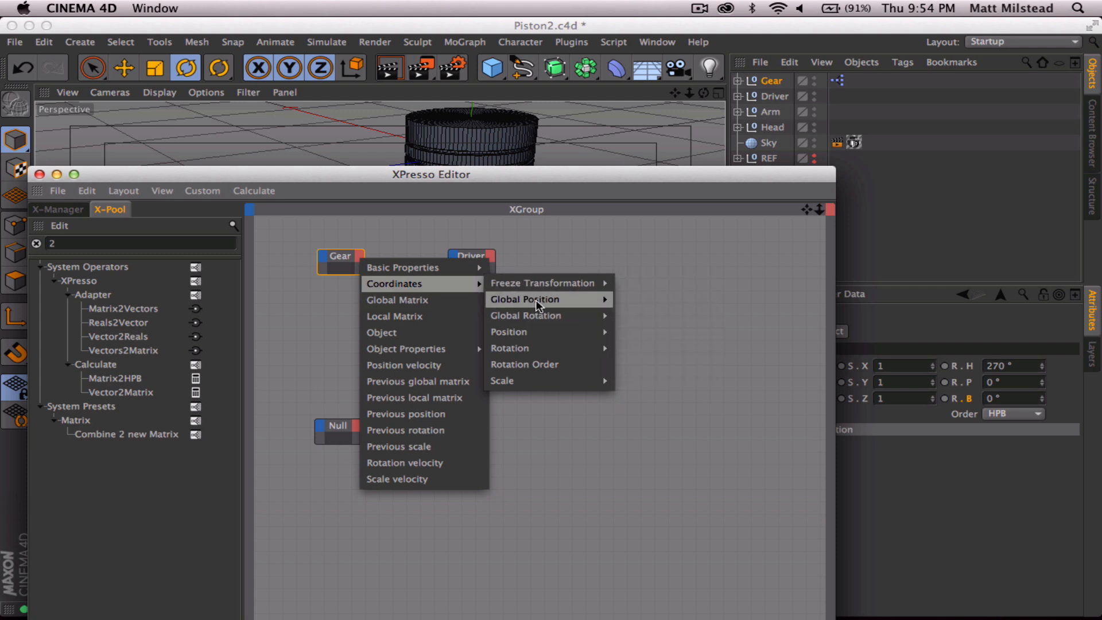
{"action": "mouse_move", "coordinate": [539, 305]}
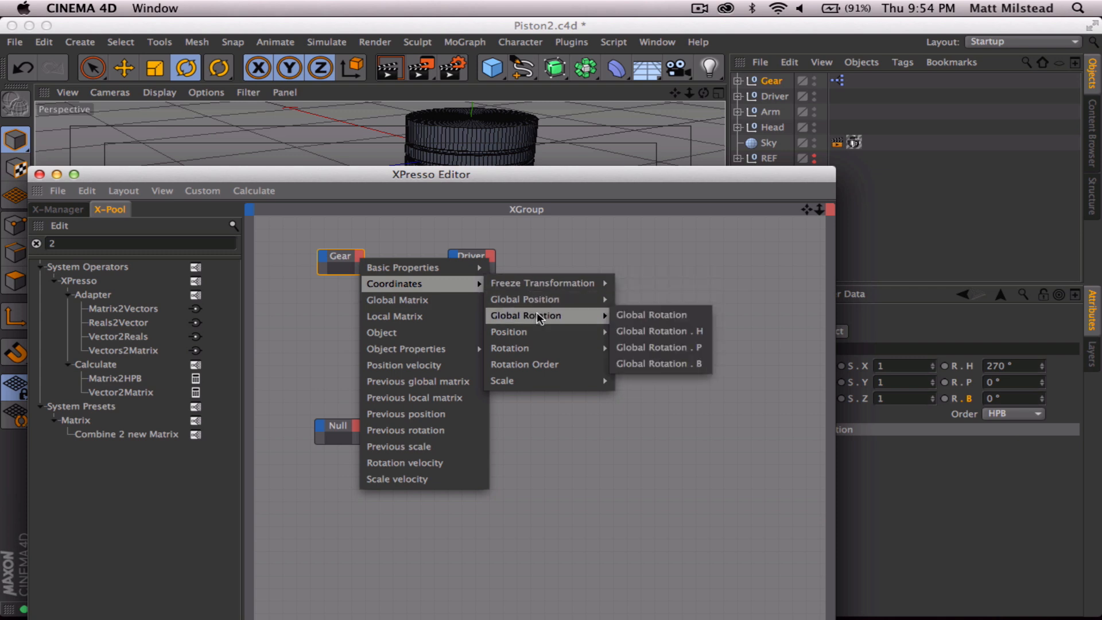
{"action": "left_click", "coordinate": [681, 367]}
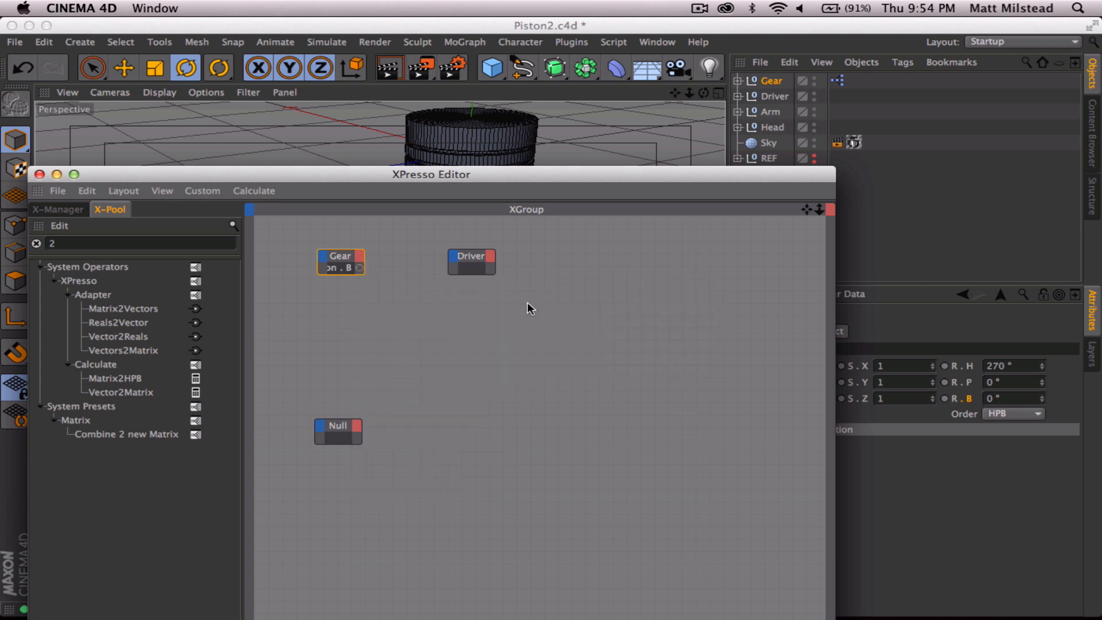
{"action": "left_click_drag", "start_coordinate": [437, 274], "coordinate": [722, 397]}
{"action": "left_click_drag", "start_coordinate": [471, 181], "coordinate": [528, 466]}
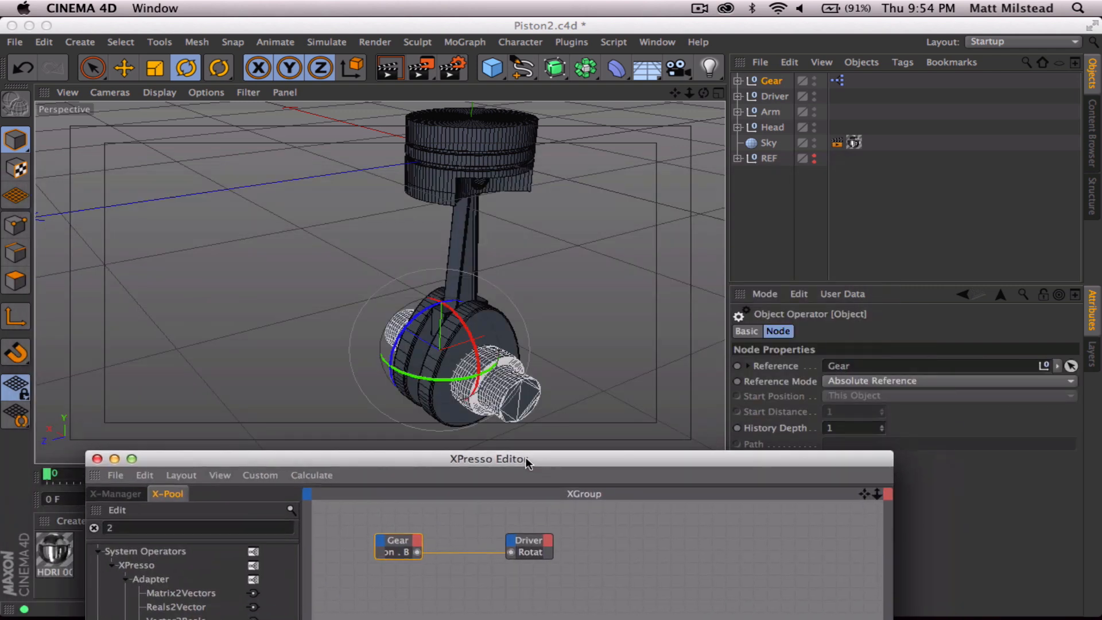
Test the link by changing the Gear null's R.B value, and undo the change
{"action": "left_click", "coordinate": [770, 86]}
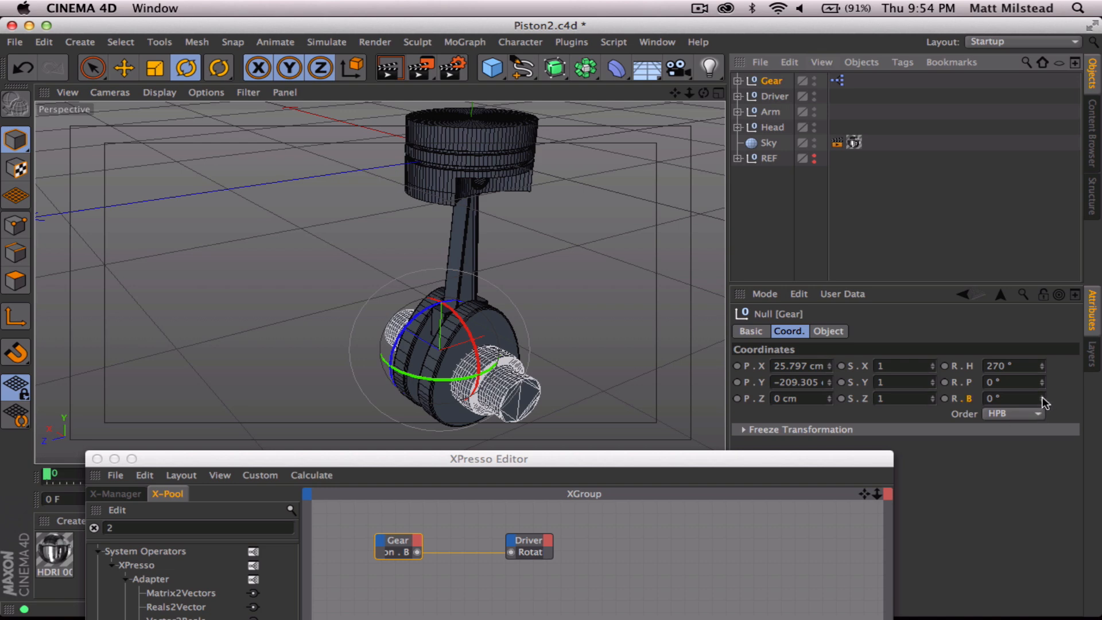
{"action": "mouse_move", "coordinate": [1042, 398]}
{"action": "left_mouse_down"}
{"action": "mouse_move", "coordinate": [1042, 365]}
{"action": "mouse_move", "coordinate": [1042, 379]}
{"action": "left_mouse_up"}
{"action": "key", "text": "super+z"}
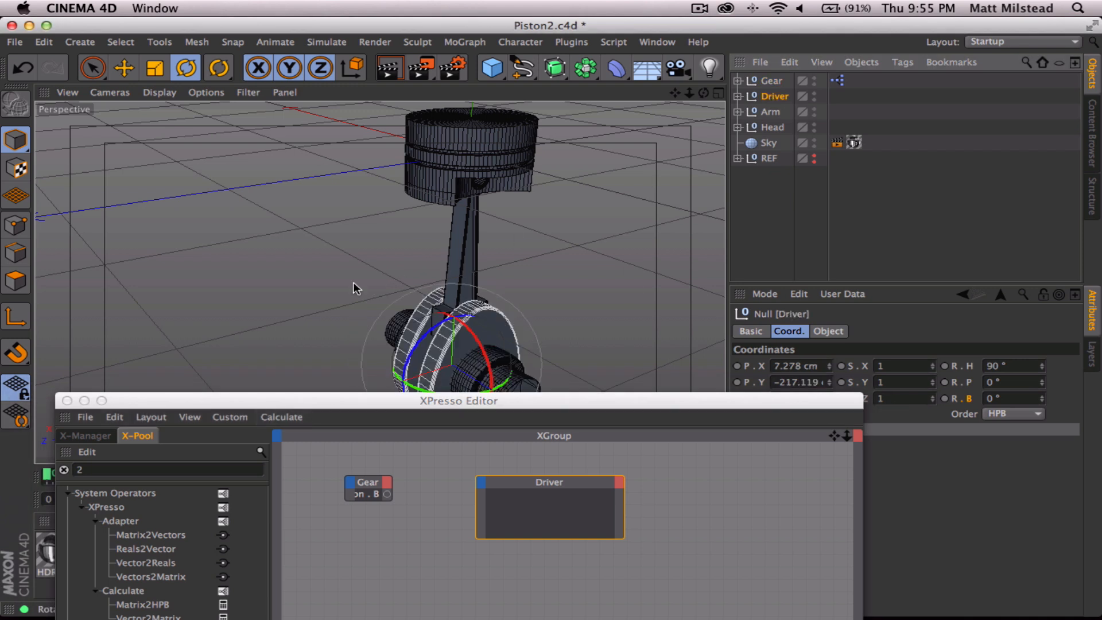
Rotate only the Driver null's axis to a heading of 270°, matching the Gear null's orientation
{"action": "left_click_drag", "start_coordinate": [386, 397], "coordinate": [386, 453]}
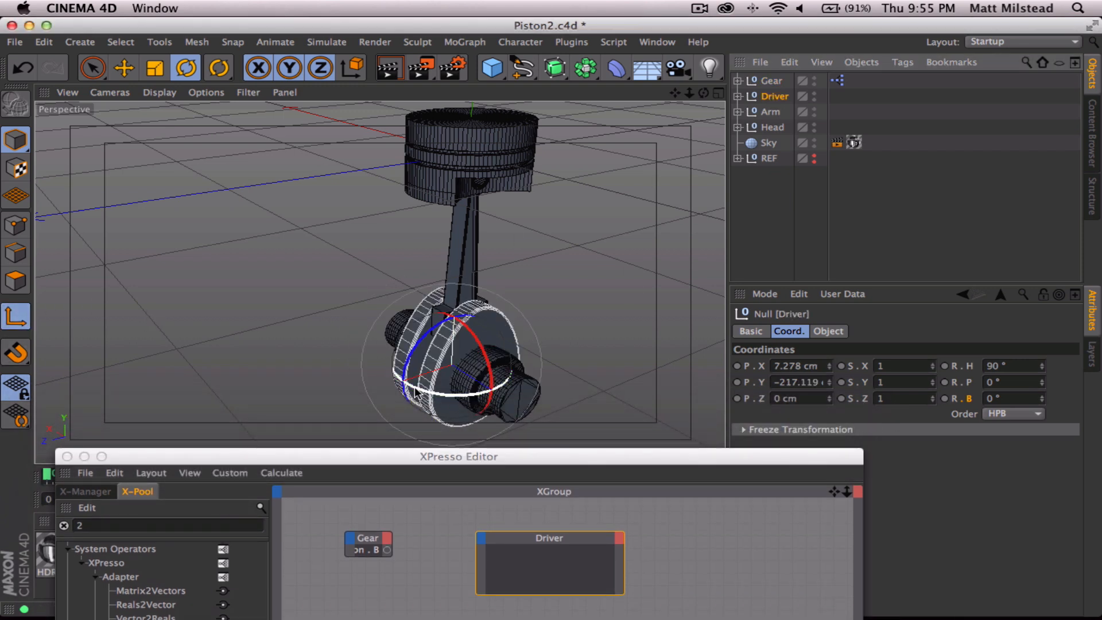
{"action": "left_click_drag", "start_coordinate": [412, 383], "coordinate": [603, 283]}
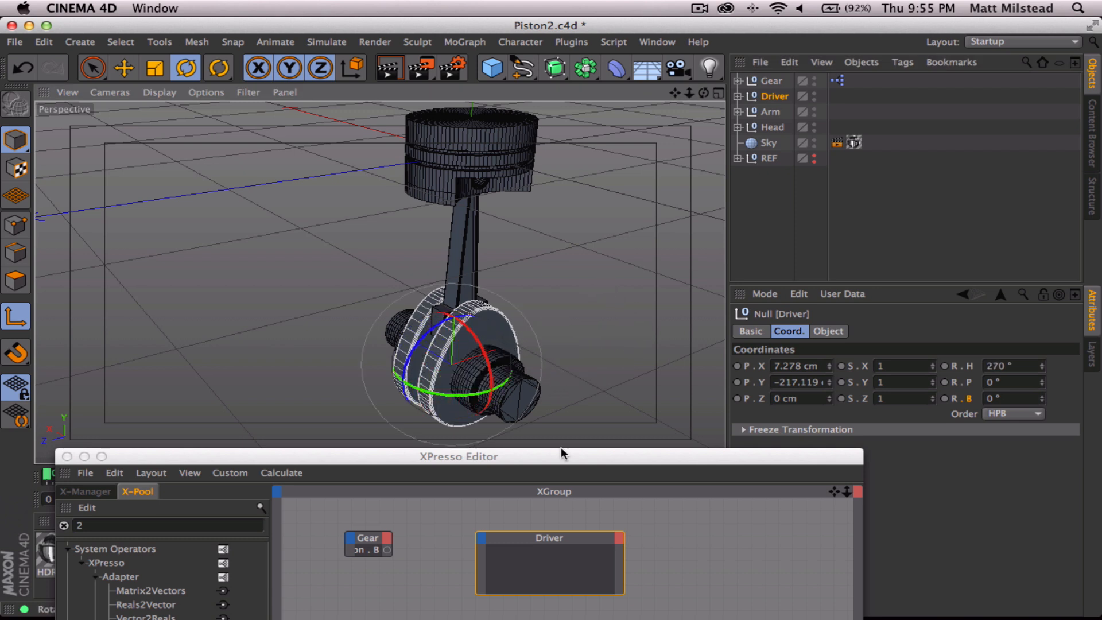
Connect the Gear node's Global Rotation . B output to a new Rotation . B input on the Driver node
{"action": "left_click_drag", "start_coordinate": [540, 461], "coordinate": [547, 433]}
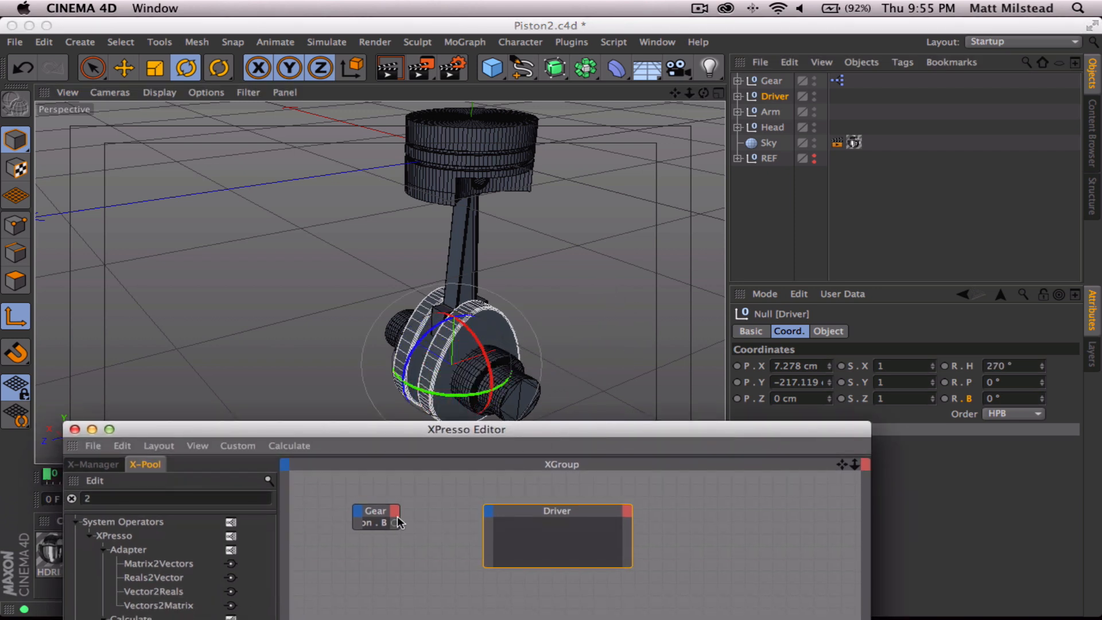
{"action": "left_click_drag", "start_coordinate": [395, 524], "coordinate": [487, 510]}
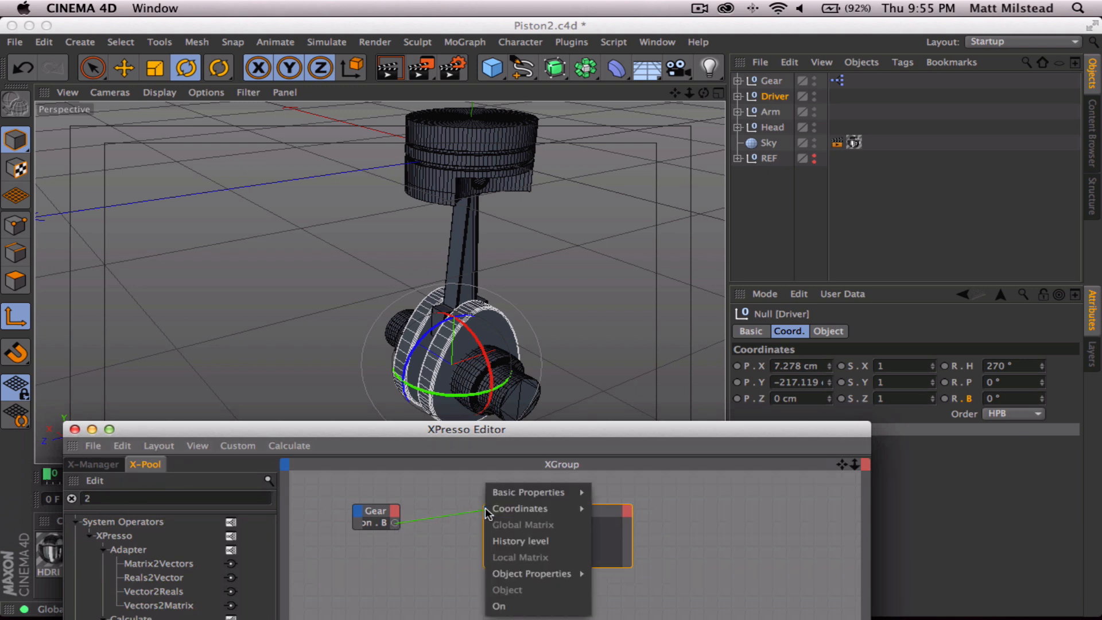
{"action": "mouse_move", "coordinate": [534, 508]}
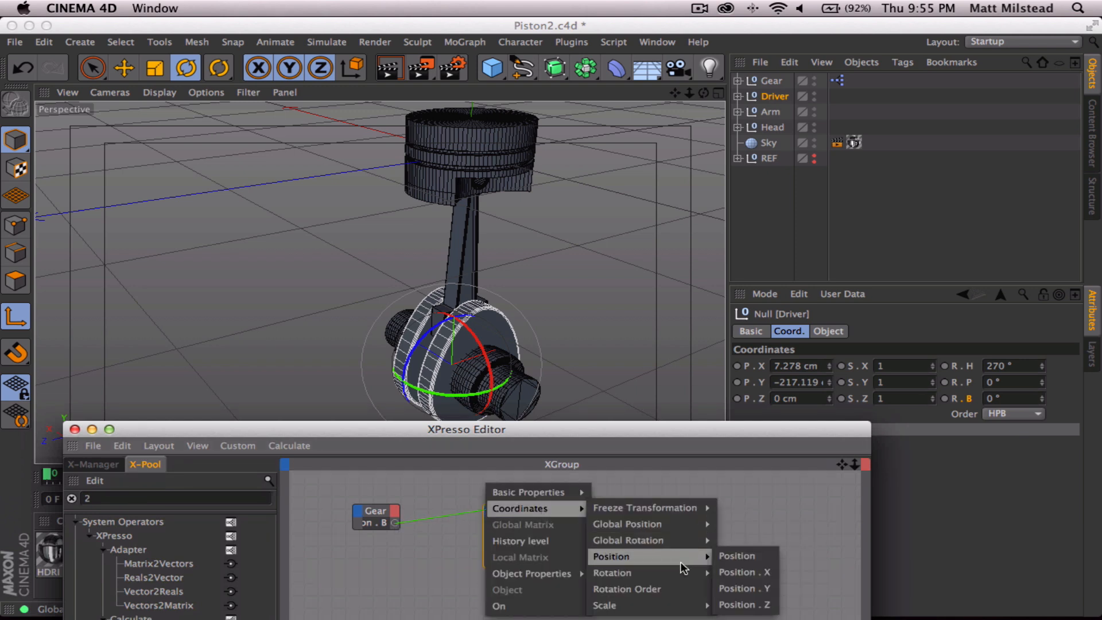
{"action": "mouse_move", "coordinate": [678, 574]}
{"action": "left_click", "coordinate": [747, 606]}
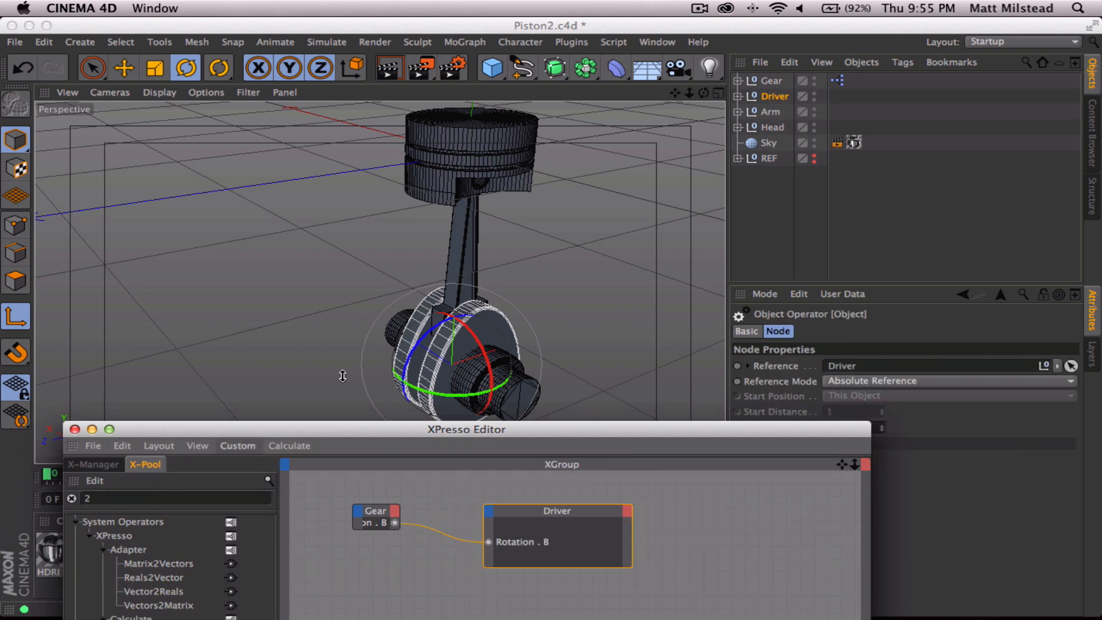
Test the link between Gear and Driver by varying the Gear null's R.B value
{"action": "left_click", "coordinate": [774, 82]}
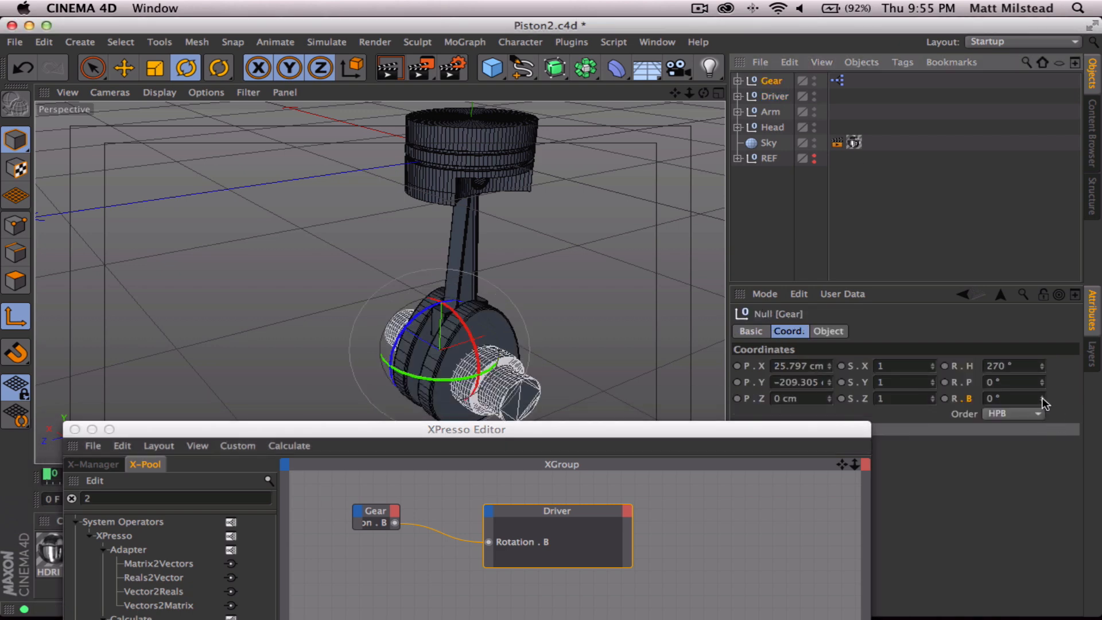
{"action": "left_click_drag", "start_coordinate": [1042, 398], "coordinate": [1042, 346]}
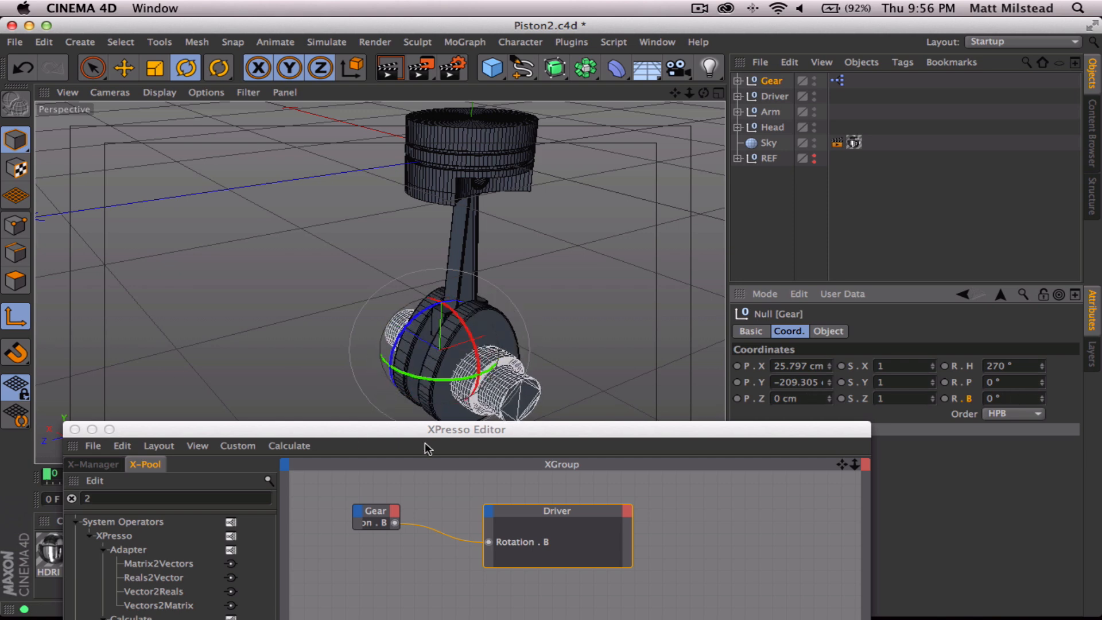
{"action": "left_click_drag", "start_coordinate": [490, 435], "coordinate": [415, 380]}
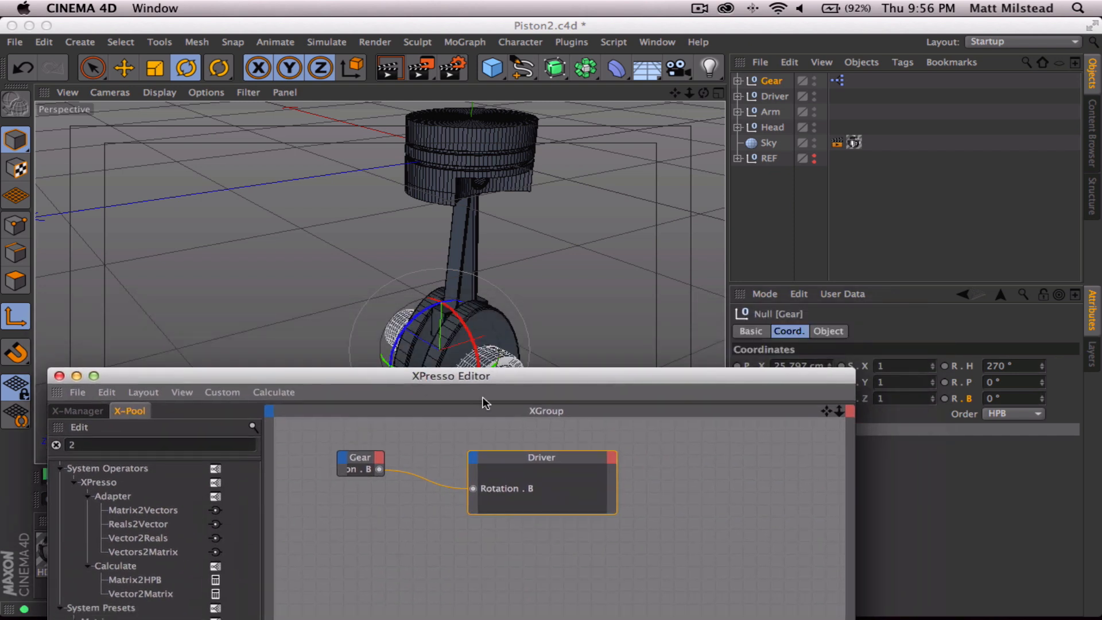
{"action": "left_click_drag", "start_coordinate": [484, 380], "coordinate": [481, 455]}
Check the coordinates of the Null inside Driver, then vary the Gear null's R.B value again and undo the change
{"action": "left_click", "coordinate": [739, 96]}
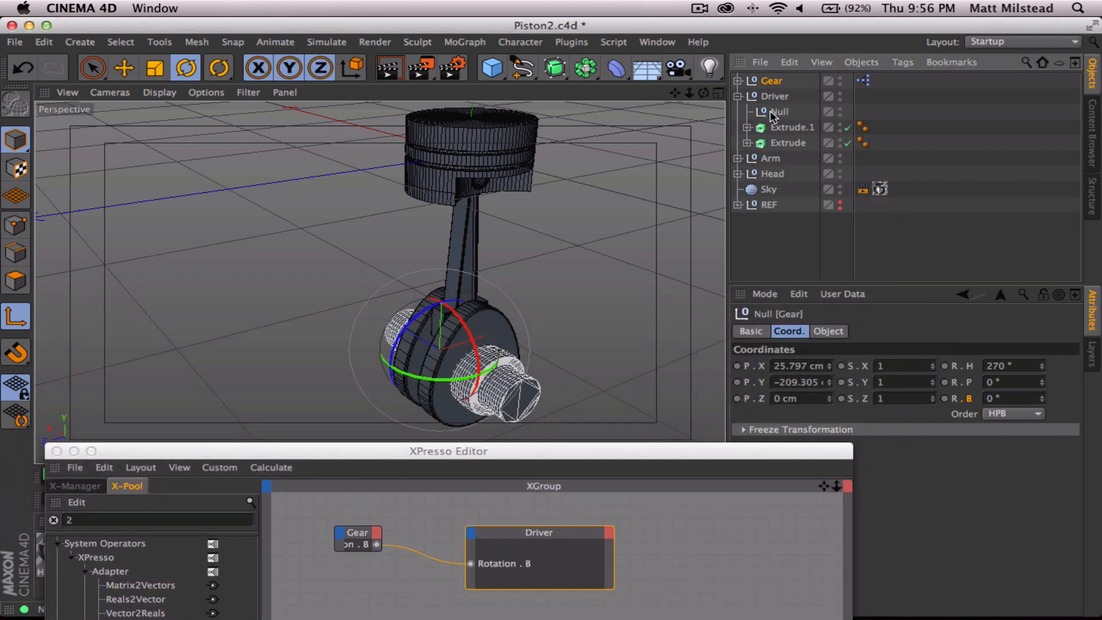
{"action": "left_click", "coordinate": [780, 112]}
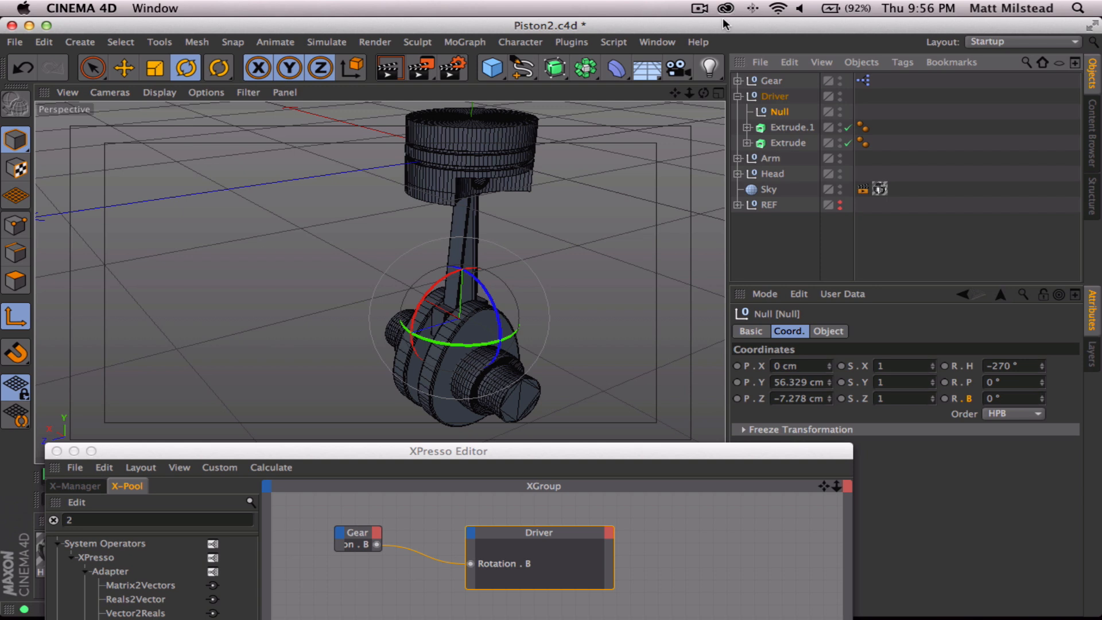
{"action": "left_click", "coordinate": [775, 81]}
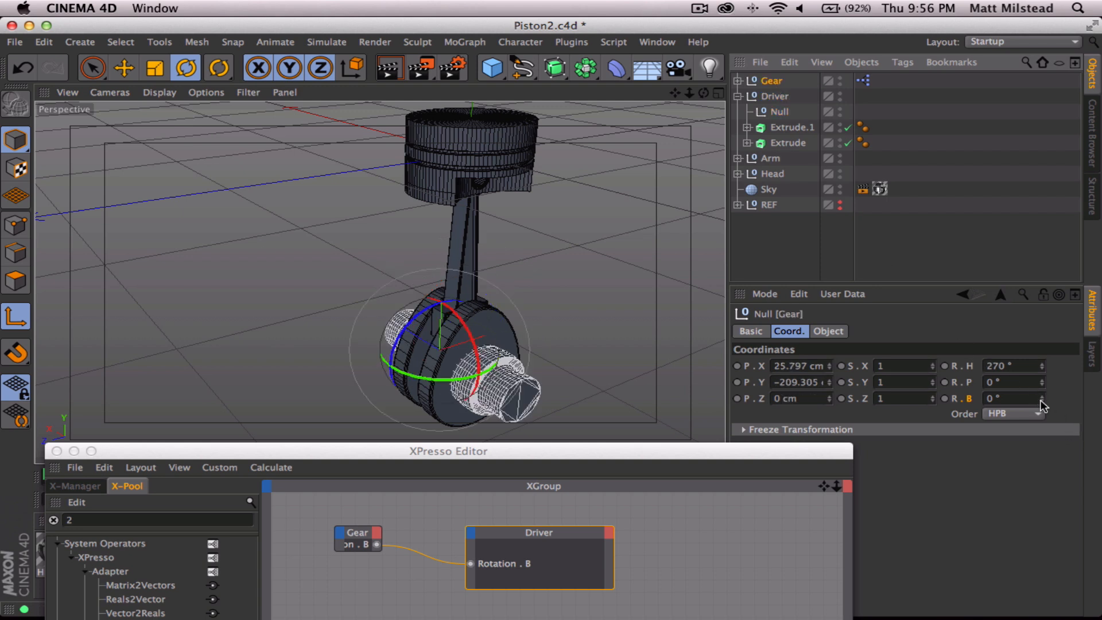
{"action": "left_click_drag", "start_coordinate": [1041, 400], "coordinate": [1041, 347]}
{"action": "key", "text": "super+z"}
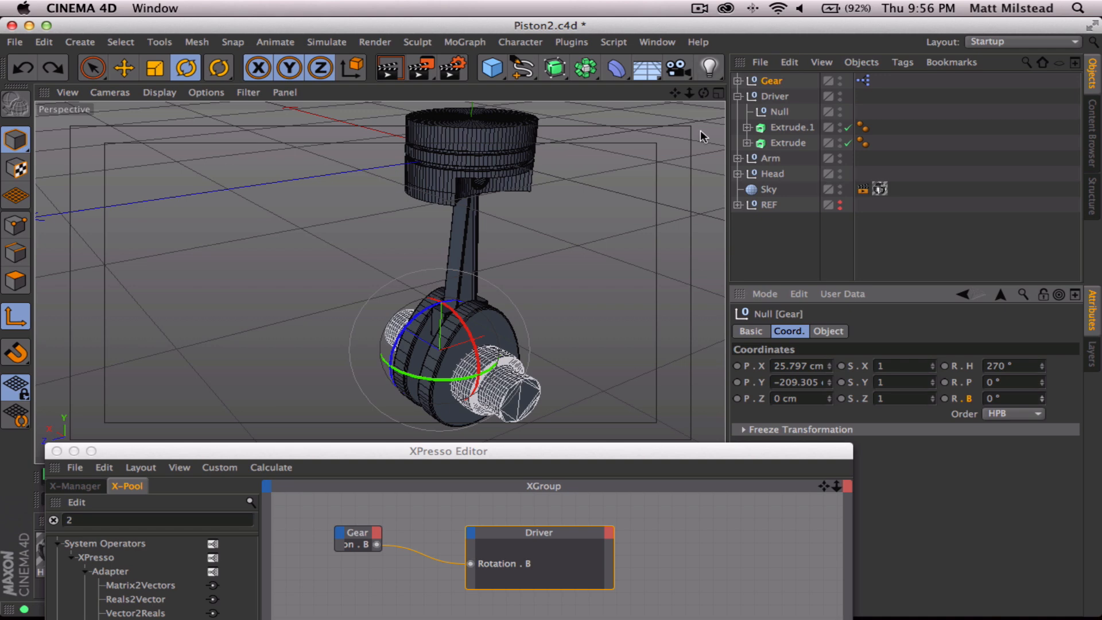
Add the Null inside Driver to the XPresso graph as a node and place it below the Gear node
{"action": "left_click", "coordinate": [739, 96]}
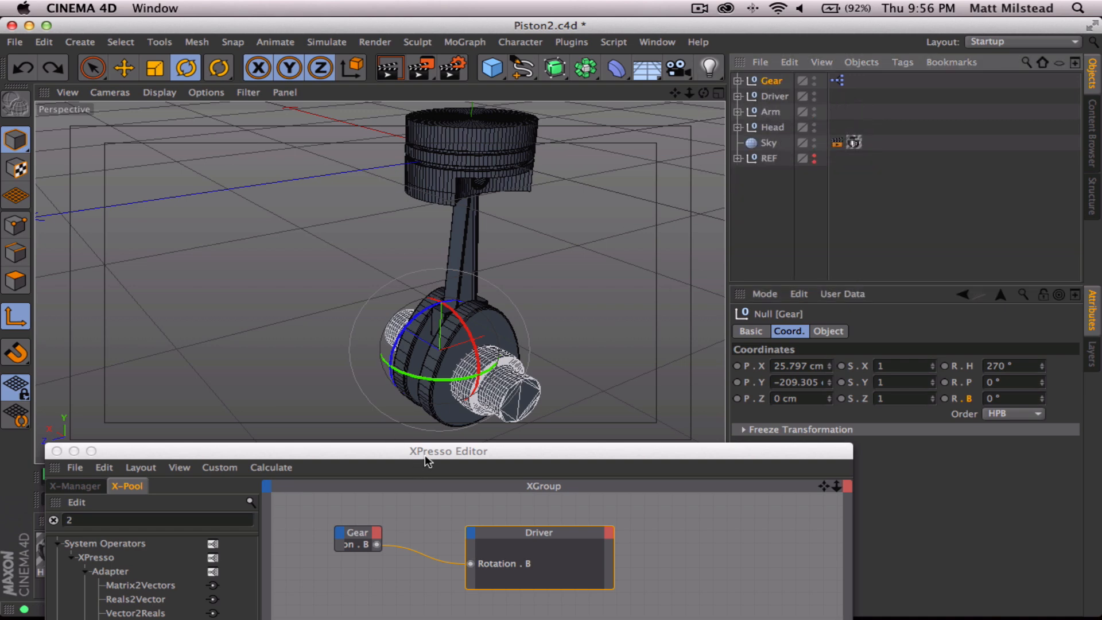
{"action": "left_click_drag", "start_coordinate": [432, 450], "coordinate": [455, 164]}
{"action": "left_click_drag", "start_coordinate": [390, 438], "coordinate": [440, 364]}
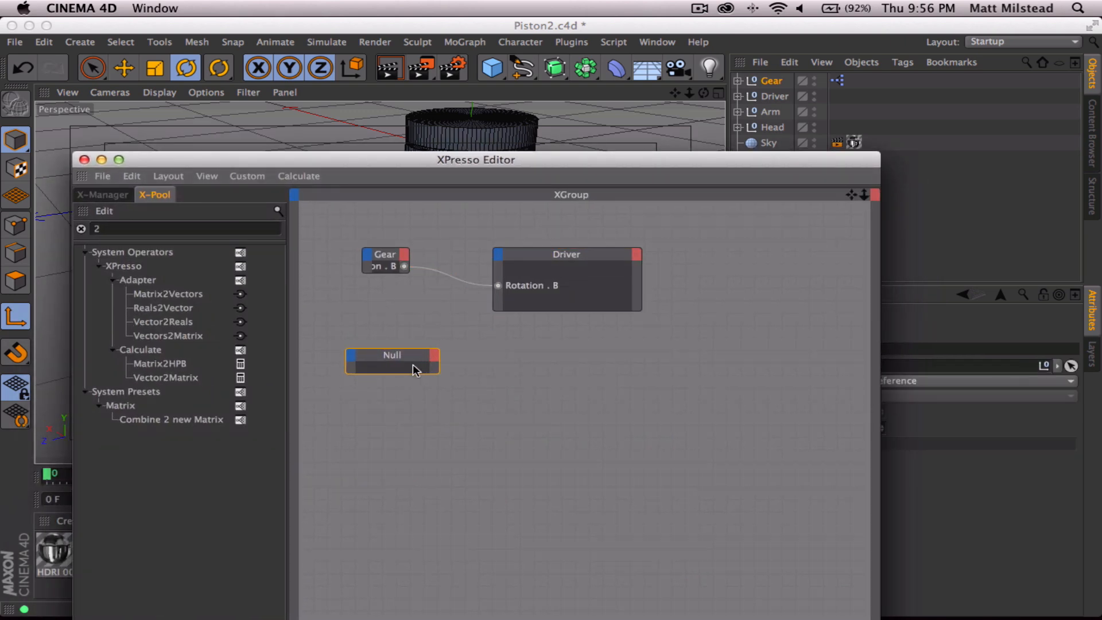
Add the Arm and Head nulls to the XPresso graph as nodes and separate them
{"action": "left_click_drag", "start_coordinate": [479, 160], "coordinate": [437, 346]}
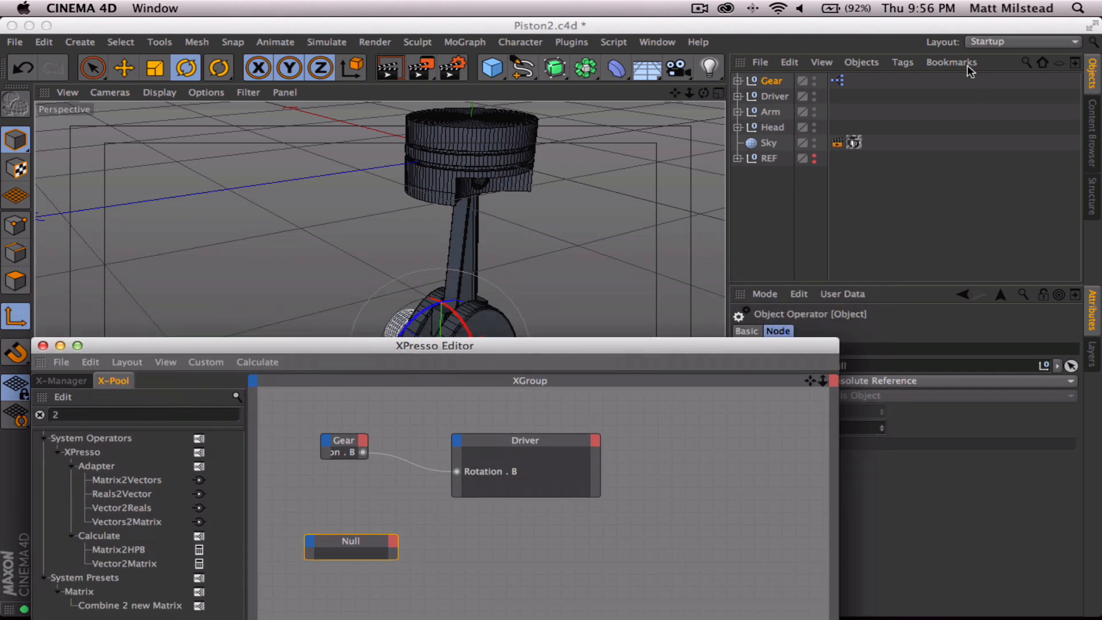
{"action": "left_click", "coordinate": [780, 119]}
{"action": "left_click", "coordinate": [770, 115], "text": "shift"}
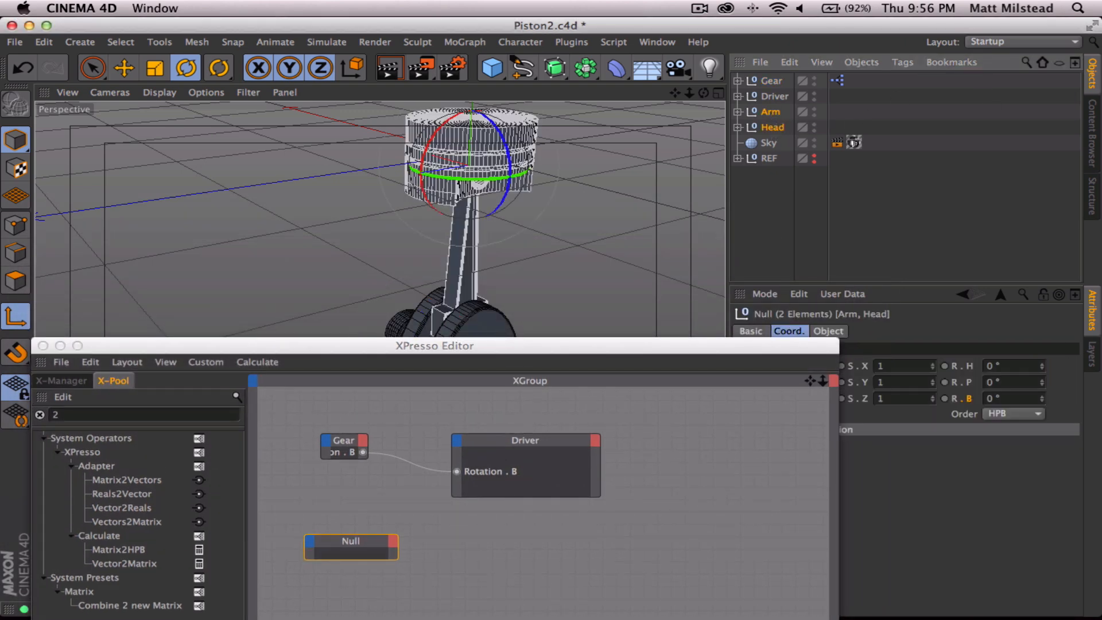
{"action": "left_click_drag", "start_coordinate": [770, 119], "coordinate": [540, 556]}
{"action": "left_click_drag", "start_coordinate": [526, 353], "coordinate": [542, 118]}
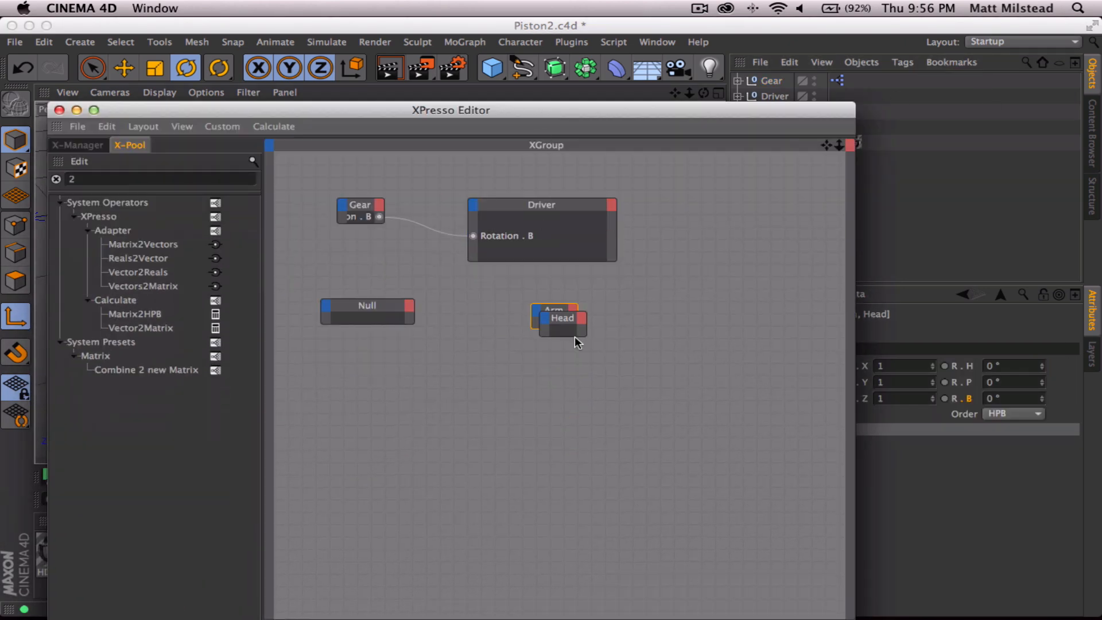
{"action": "left_click_drag", "start_coordinate": [566, 325], "coordinate": [543, 317]}
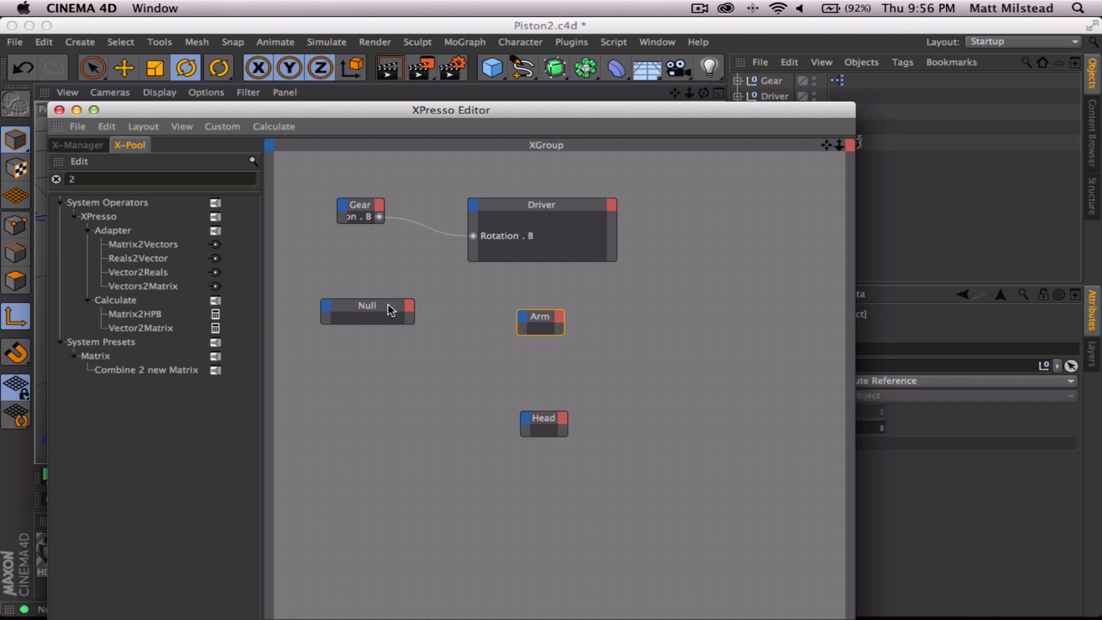
Space out the nodes so Null stays below Gear and Arm and Head line up below Driver, leaving a gap between
{"action": "left_click_drag", "start_coordinate": [390, 310], "coordinate": [371, 358]}
{"action": "left_click_drag", "start_coordinate": [462, 110], "coordinate": [472, 122]}
{"action": "left_click_drag", "start_coordinate": [556, 329], "coordinate": [619, 326]}
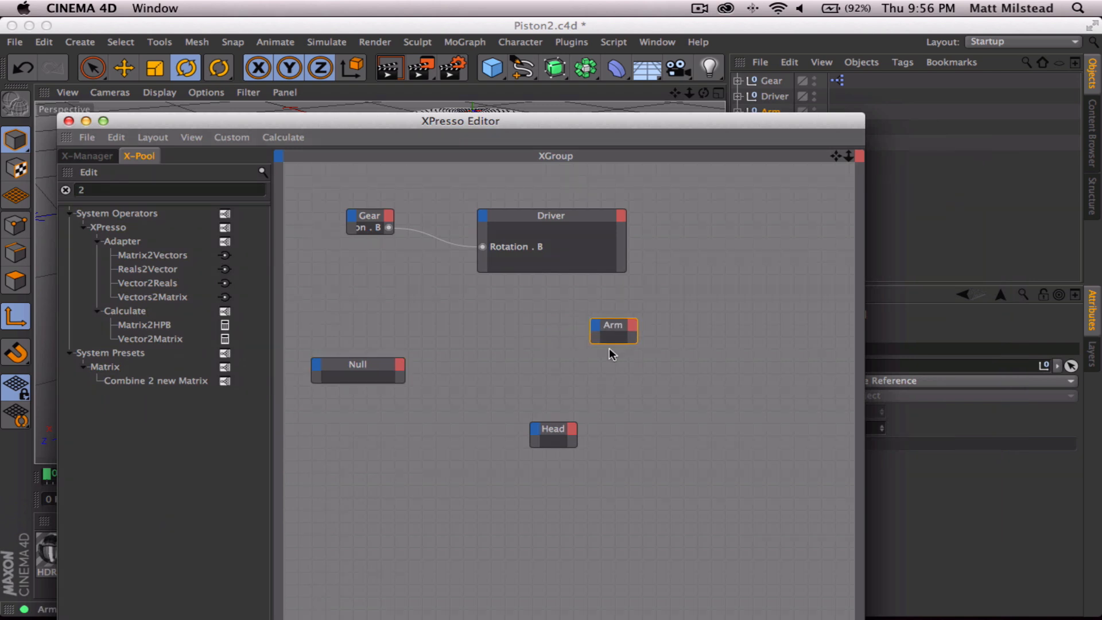
{"action": "left_click_drag", "start_coordinate": [550, 434], "coordinate": [605, 414]}
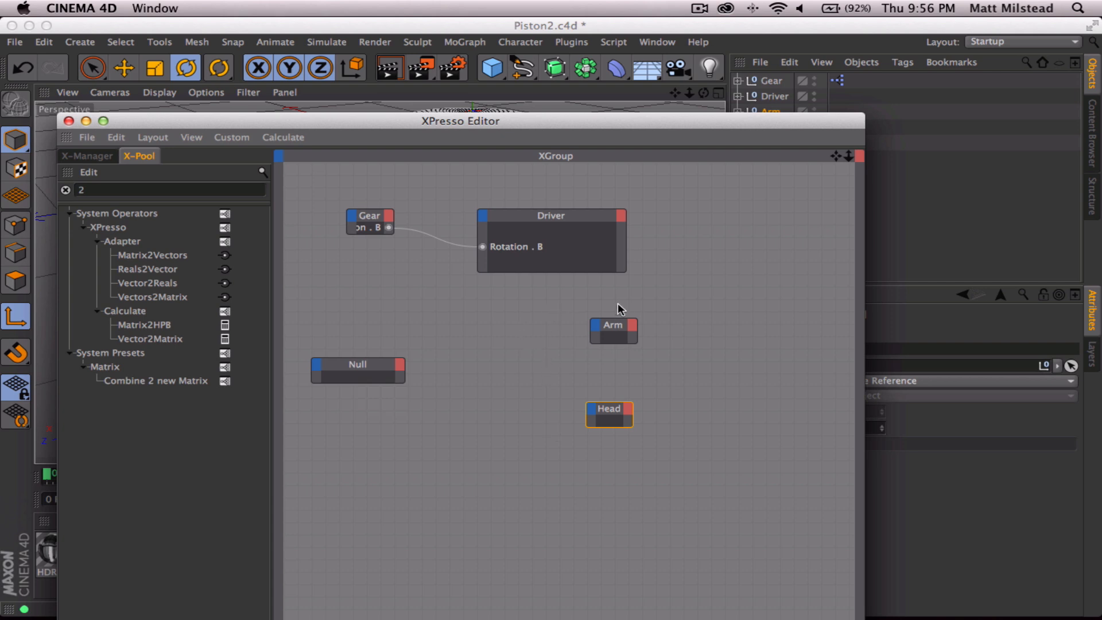
Find the math operators in the X-Pool and add a Math:Add node between the Null and Arm nodes
{"action": "left_click_drag", "start_coordinate": [117, 191], "coordinate": [3, 184]}
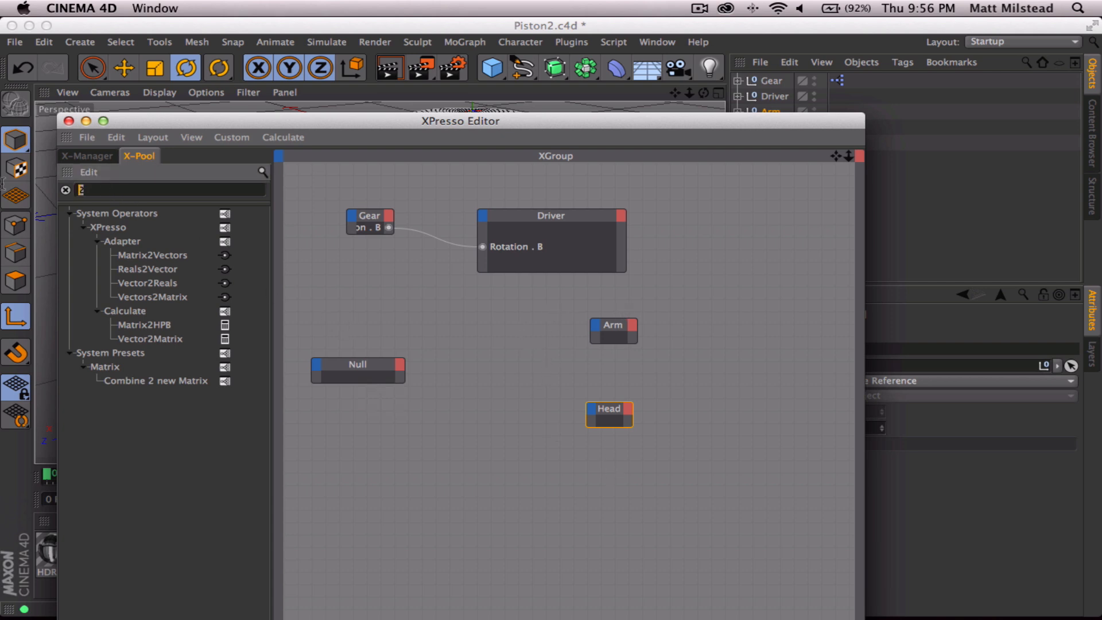
{"action": "type", "text": "math"}
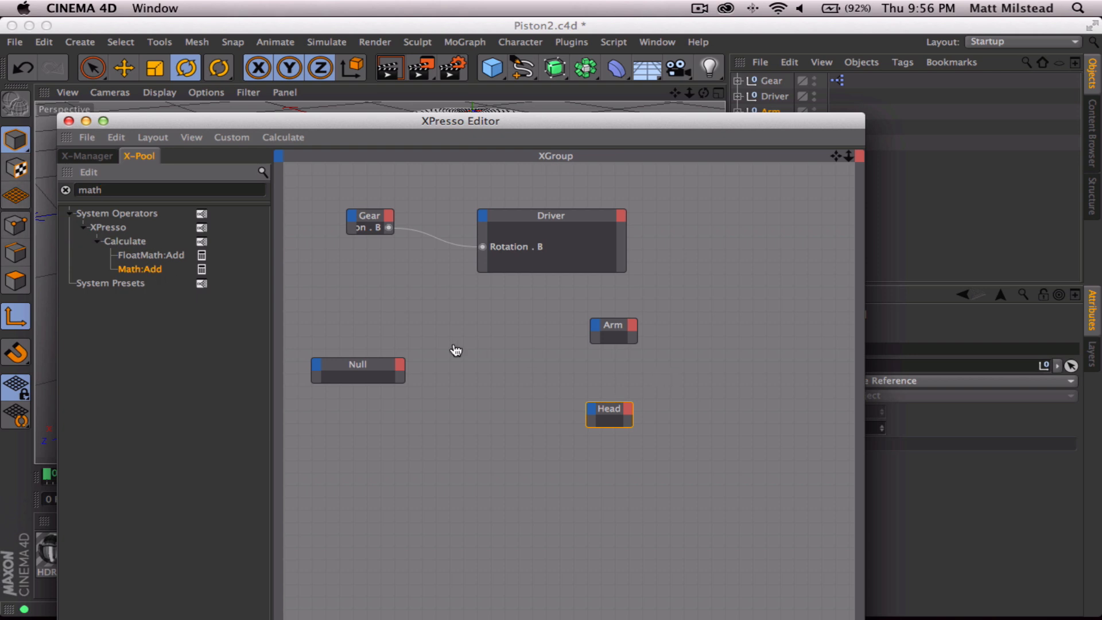
{"action": "left_click_drag", "start_coordinate": [456, 351], "coordinate": [502, 303]}
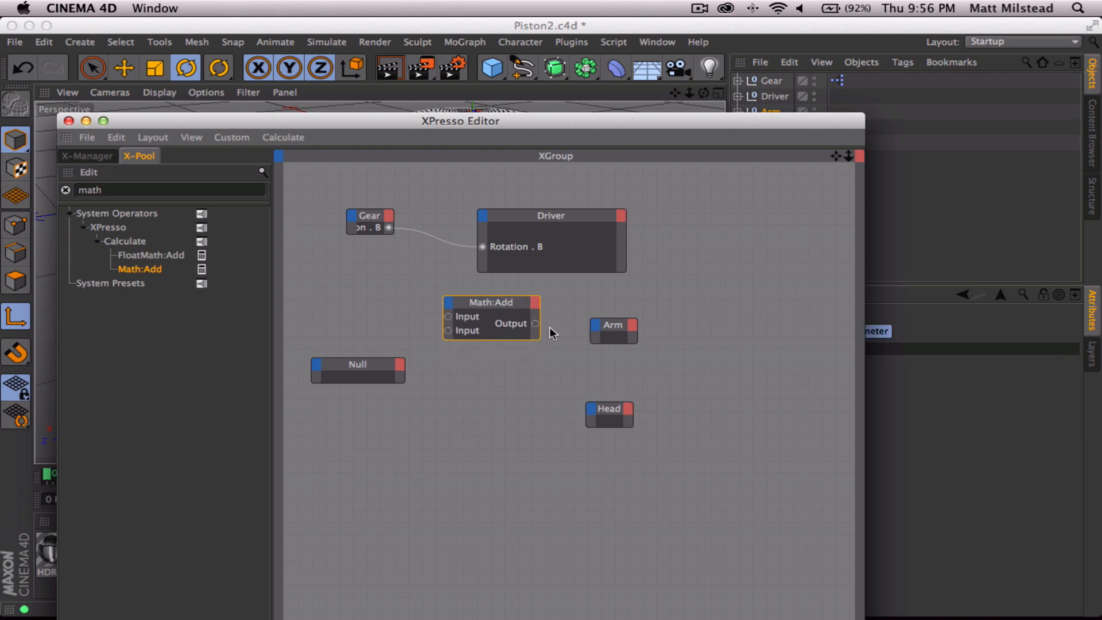
{"action": "left_click_drag", "start_coordinate": [461, 118], "coordinate": [488, 344]}
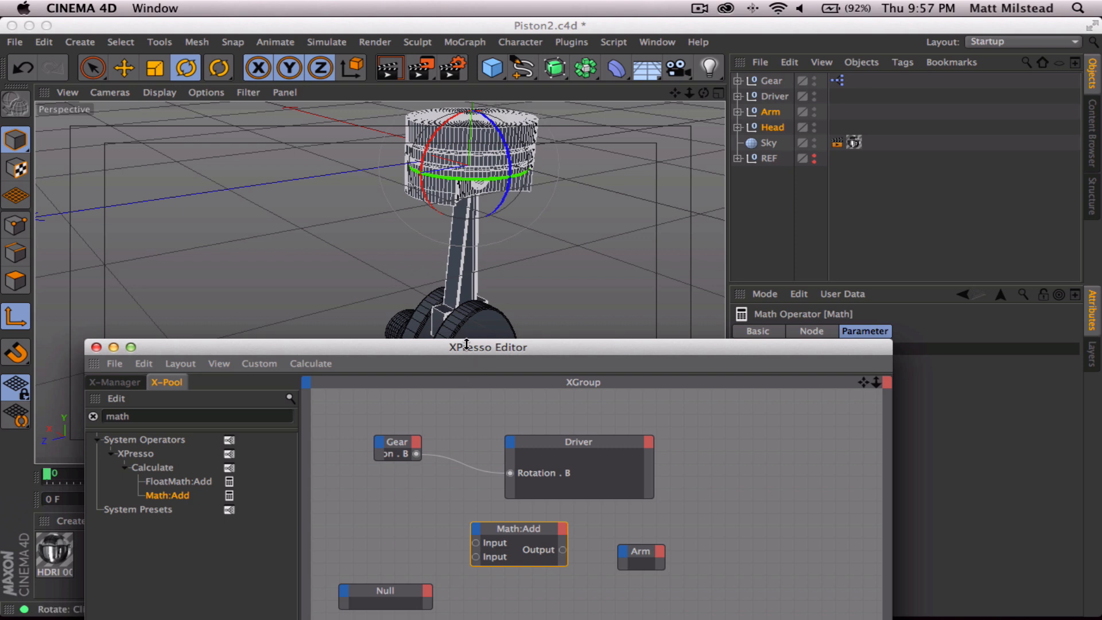
{"action": "left_click_drag", "start_coordinate": [481, 350], "coordinate": [463, 165]}
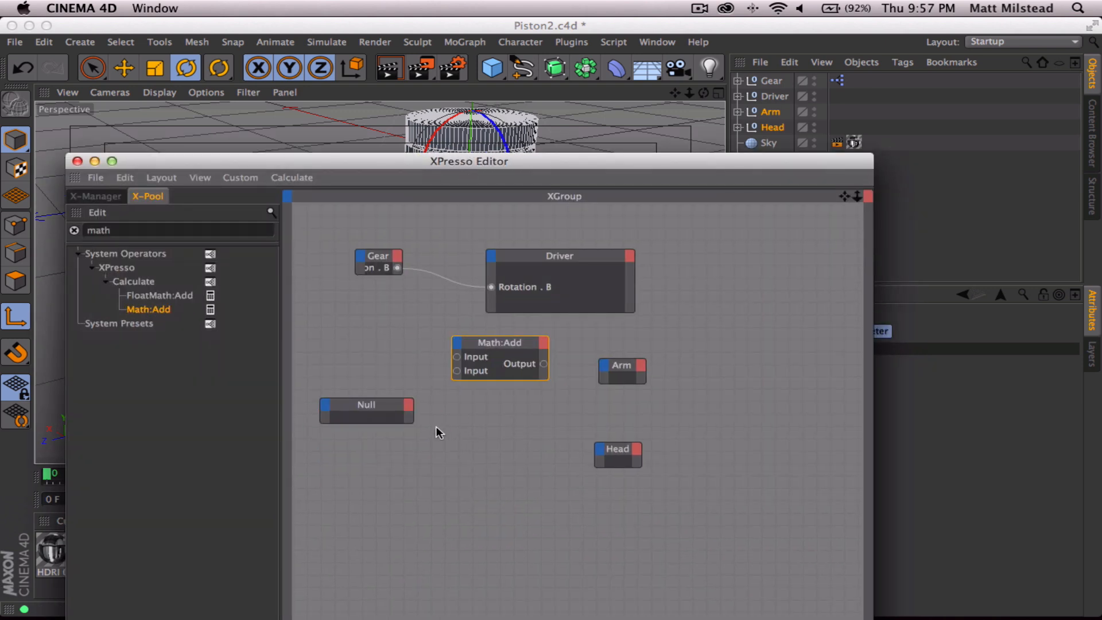
Add a Global Position . Y output to the Null node and connect it to the first Math:Add input
{"action": "left_click", "coordinate": [410, 409]}
{"action": "mouse_move", "coordinate": [453, 395]}
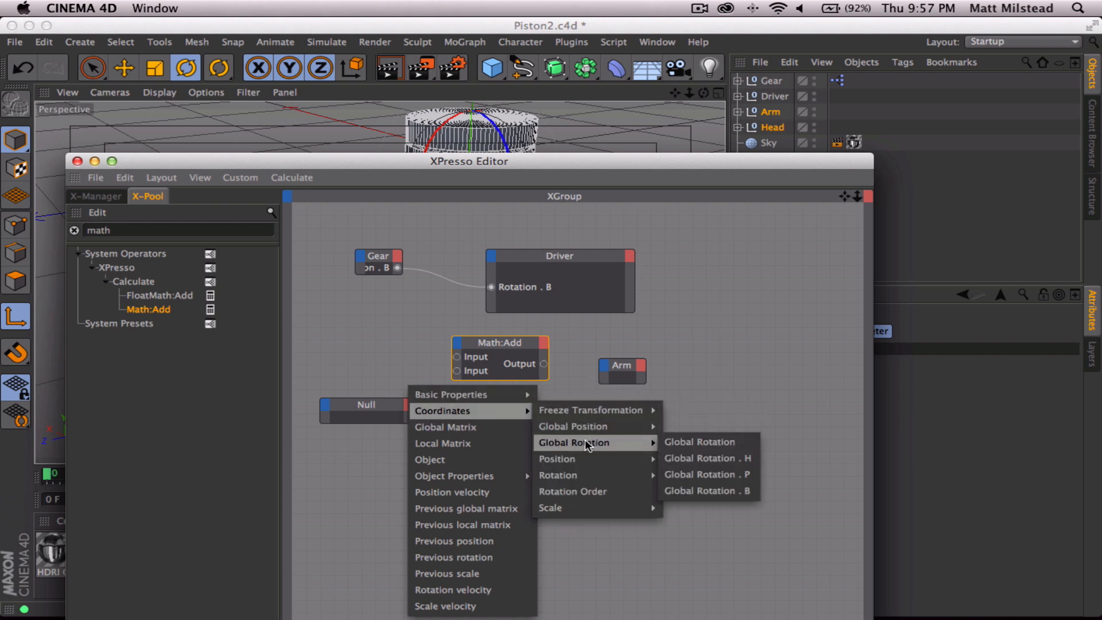
{"action": "mouse_move", "coordinate": [605, 426]}
{"action": "left_click", "coordinate": [747, 458]}
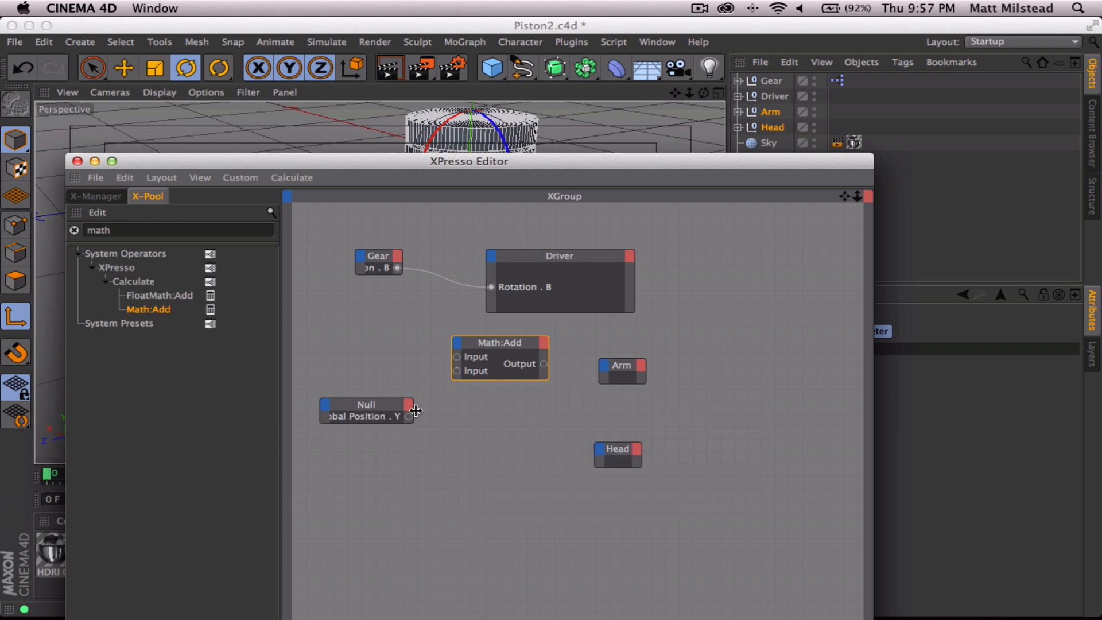
{"action": "left_click_drag", "start_coordinate": [406, 417], "coordinate": [457, 357]}
Connect the Math:Add output to a new Global Position . Y input on the Head node
{"action": "left_click_drag", "start_coordinate": [584, 423], "coordinate": [603, 450]}
{"action": "mouse_move", "coordinate": [629, 477]}
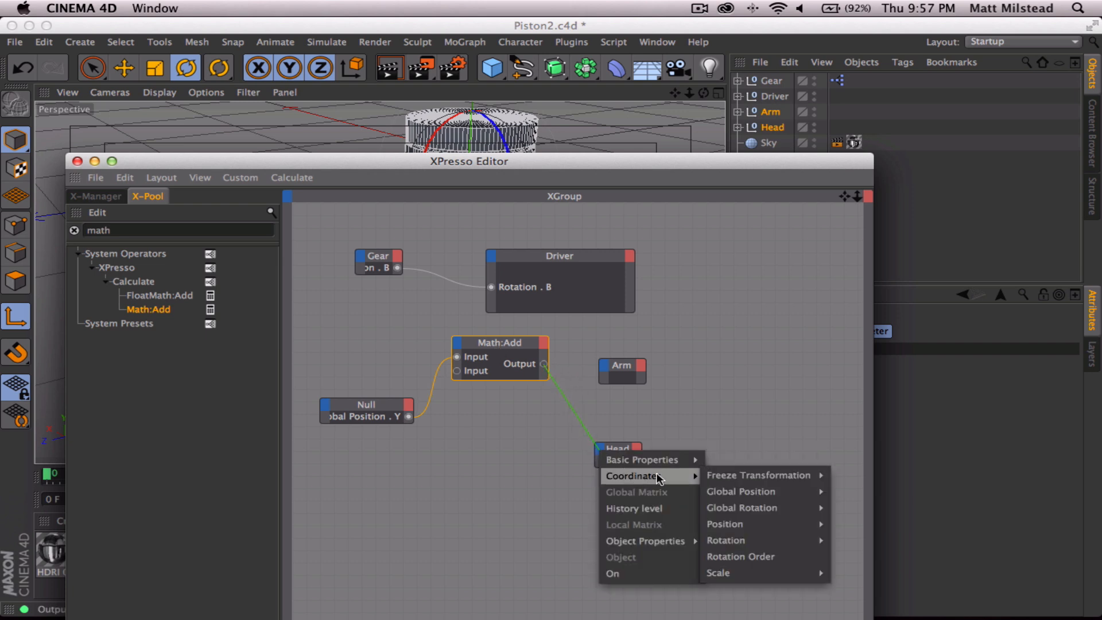
{"action": "mouse_move", "coordinate": [741, 492]}
{"action": "left_click", "coordinate": [895, 525]}
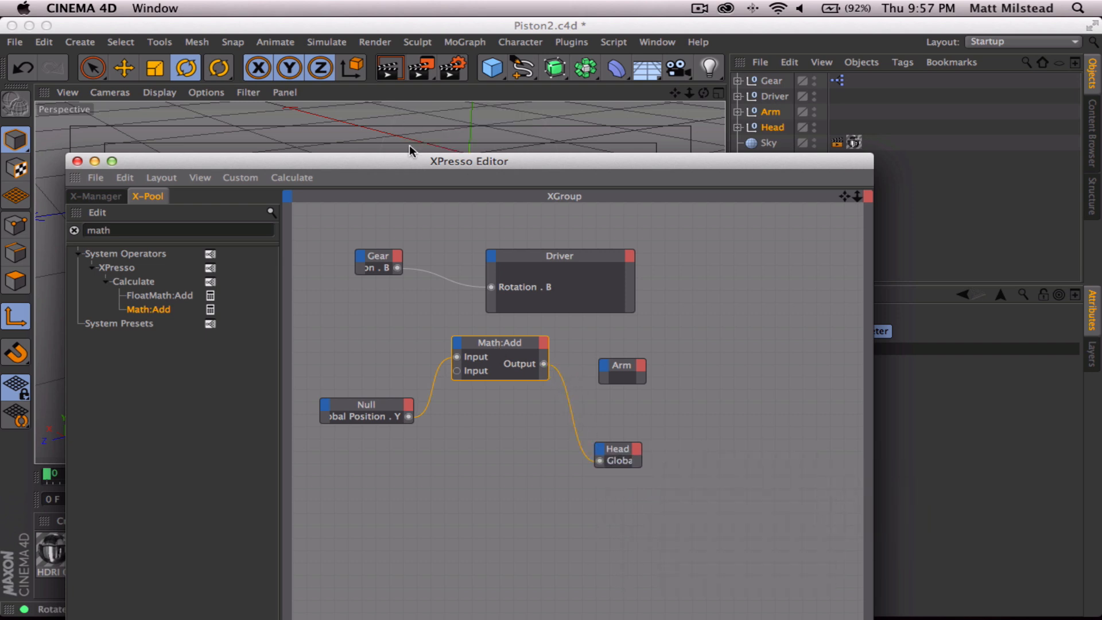
Shrink and reposition the XPresso Editor with all nodes scaled to fit, keeping the piston in the viewport uncovered
{"action": "left_click_drag", "start_coordinate": [409, 162], "coordinate": [451, 449]}
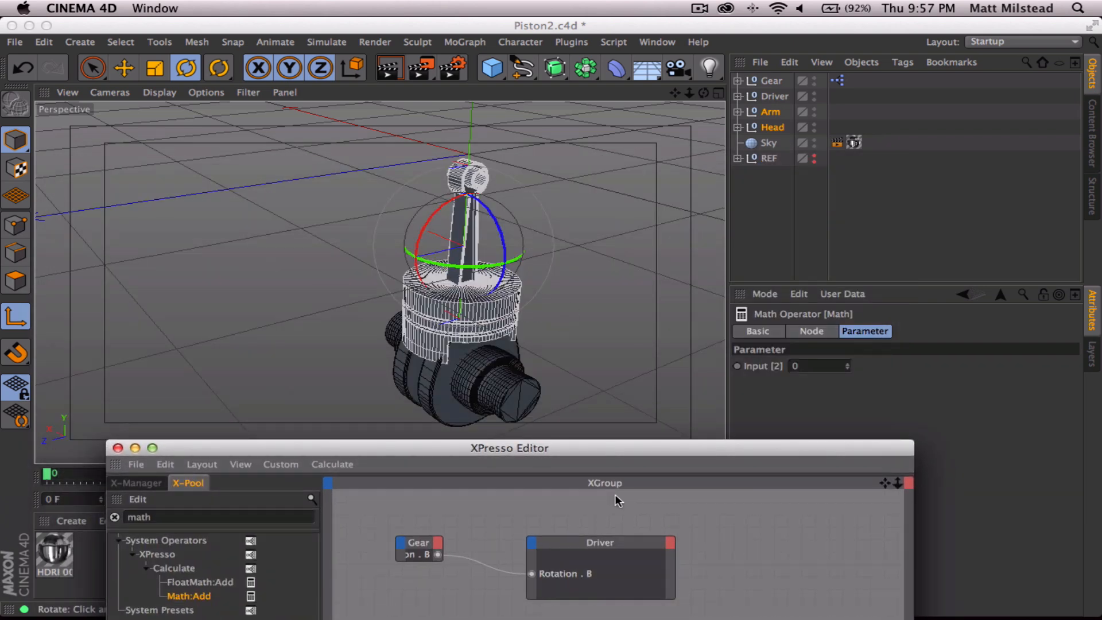
{"action": "left_click_drag", "start_coordinate": [586, 449], "coordinate": [522, 89]}
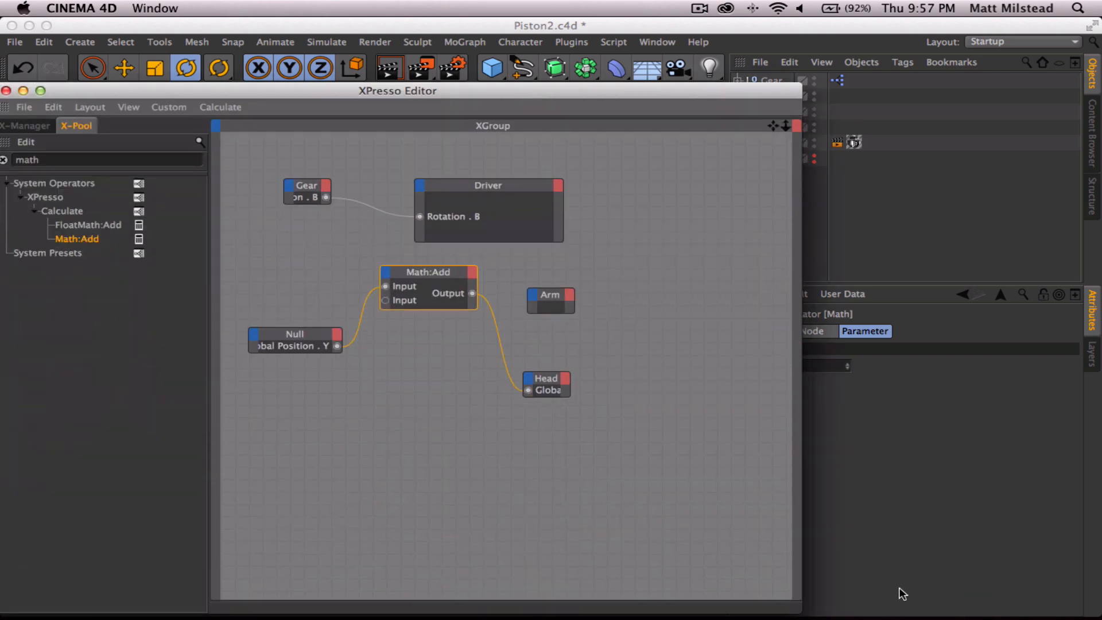
{"action": "left_click_drag", "start_coordinate": [803, 614], "coordinate": [540, 301]}
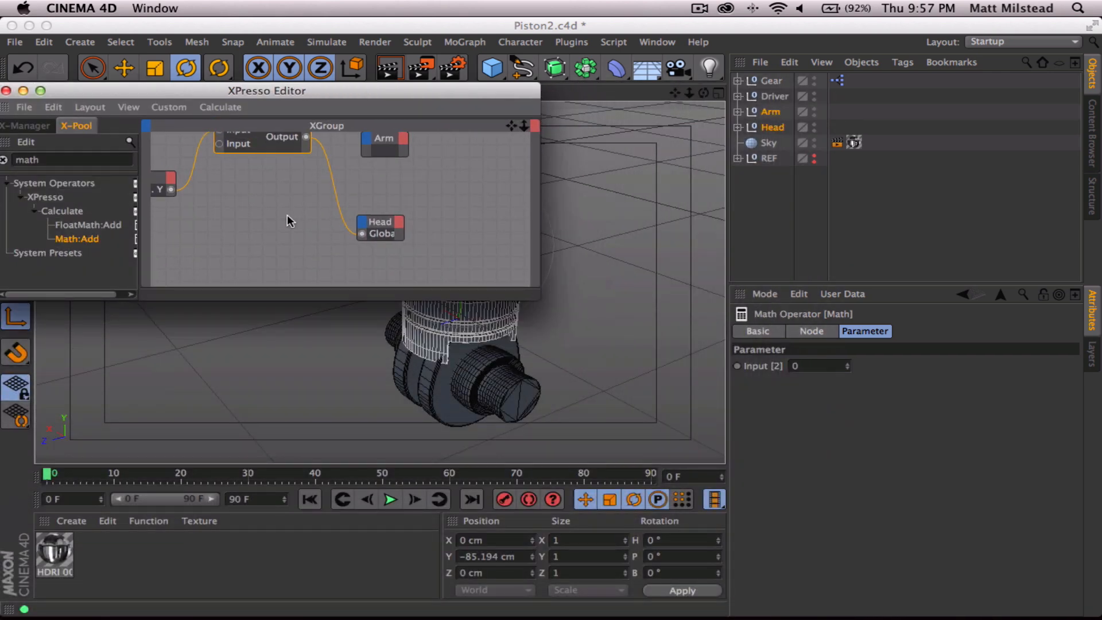
{"action": "right_click_drag", "start_coordinate": [311, 201], "coordinate": [247, 201], "text": "alt"}
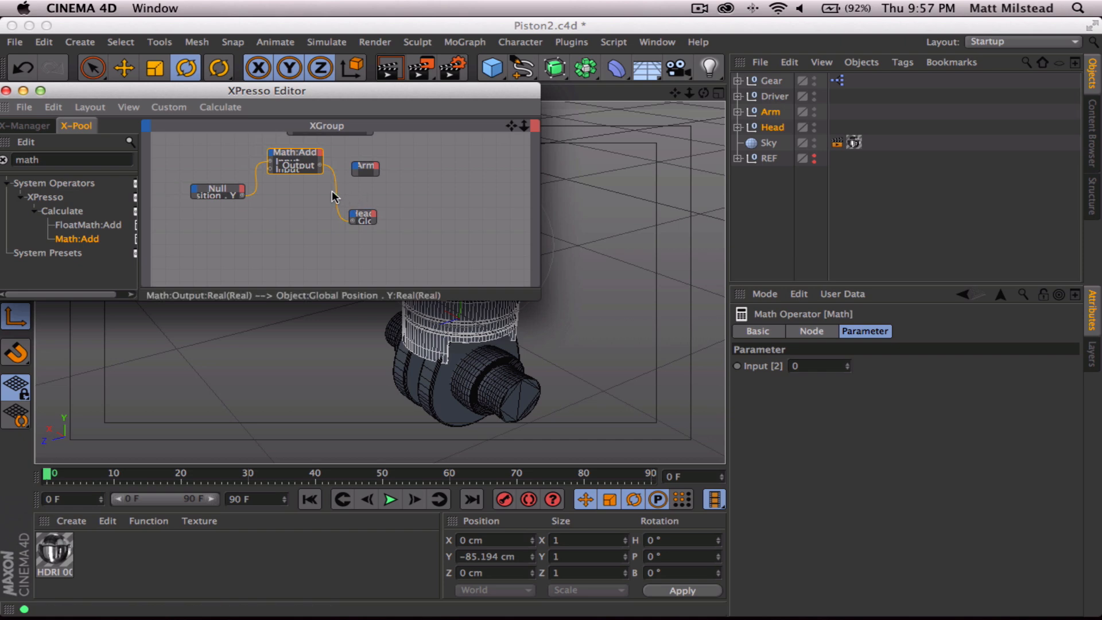
{"action": "middle_click_drag", "start_coordinate": [332, 194], "coordinate": [350, 238], "text": "alt"}
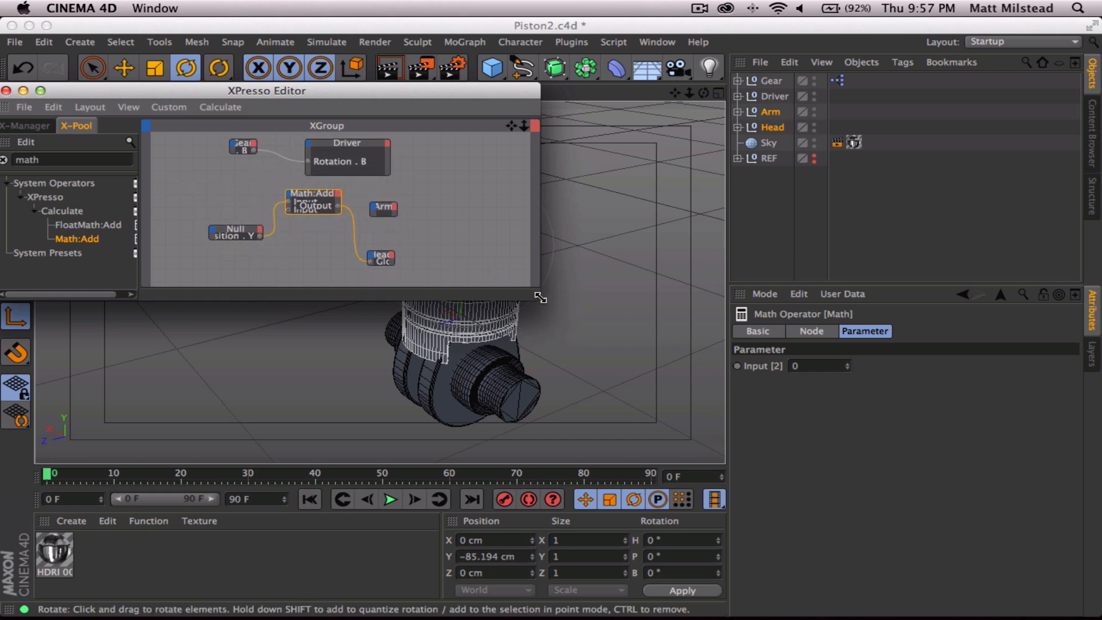
{"action": "left_click_drag", "start_coordinate": [540, 298], "coordinate": [565, 366]}
{"action": "left_click_drag", "start_coordinate": [329, 92], "coordinate": [329, 453]}
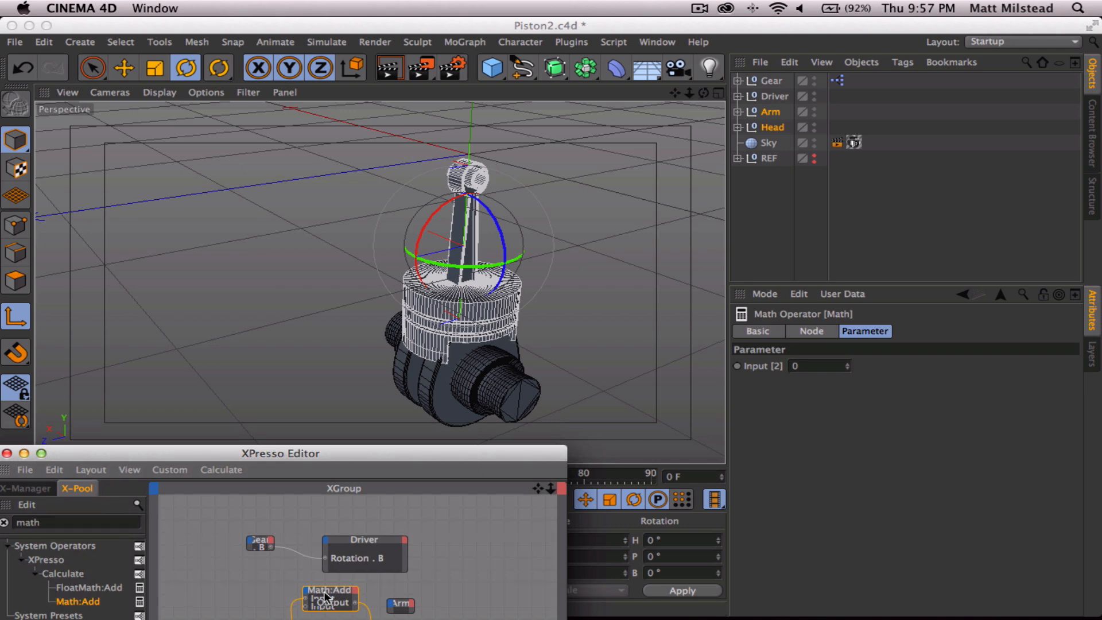
Raise the Math:Add node's Input [2] offset to 152, checking the arm's upper ring against the piston head
{"action": "left_click_drag", "start_coordinate": [848, 366], "coordinate": [698, 167]}
{"action": "key", "text": "2"}
{"action": "left_click_drag", "start_coordinate": [534, 221], "coordinate": [507, 223]}
{"action": "right_click_drag", "start_coordinate": [486, 263], "coordinate": [507, 234], "text": "alt"}
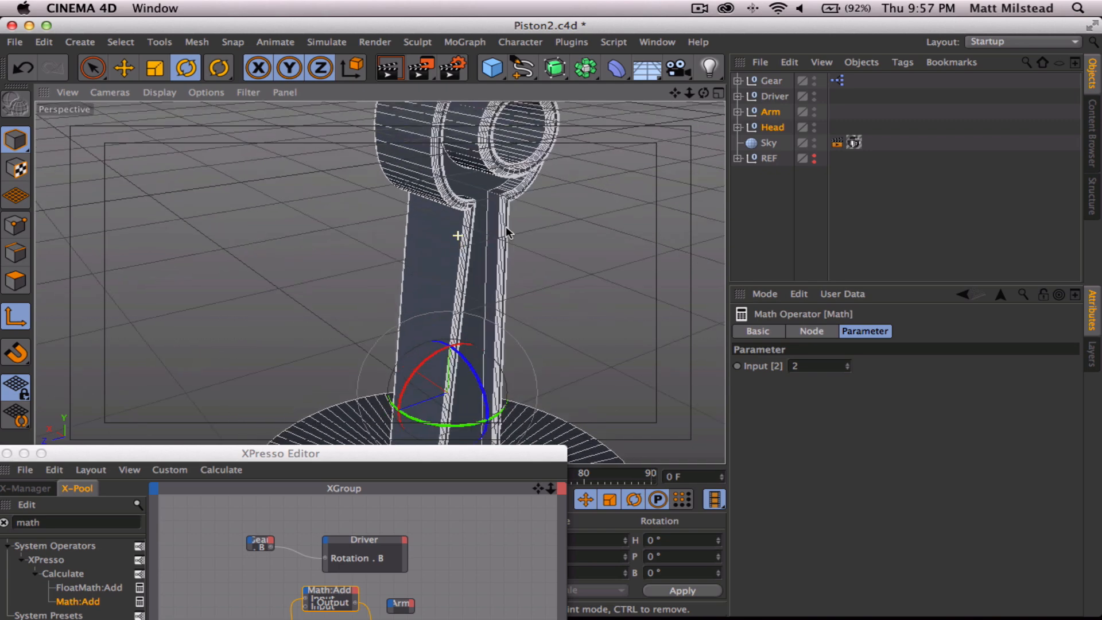
{"action": "right_click_drag", "start_coordinate": [382, 281], "coordinate": [472, 267], "text": "alt"}
{"action": "left_click_drag", "start_coordinate": [453, 317], "coordinate": [460, 257], "text": "alt"}
{"action": "right_click_drag", "start_coordinate": [461, 257], "coordinate": [424, 257], "text": "alt"}
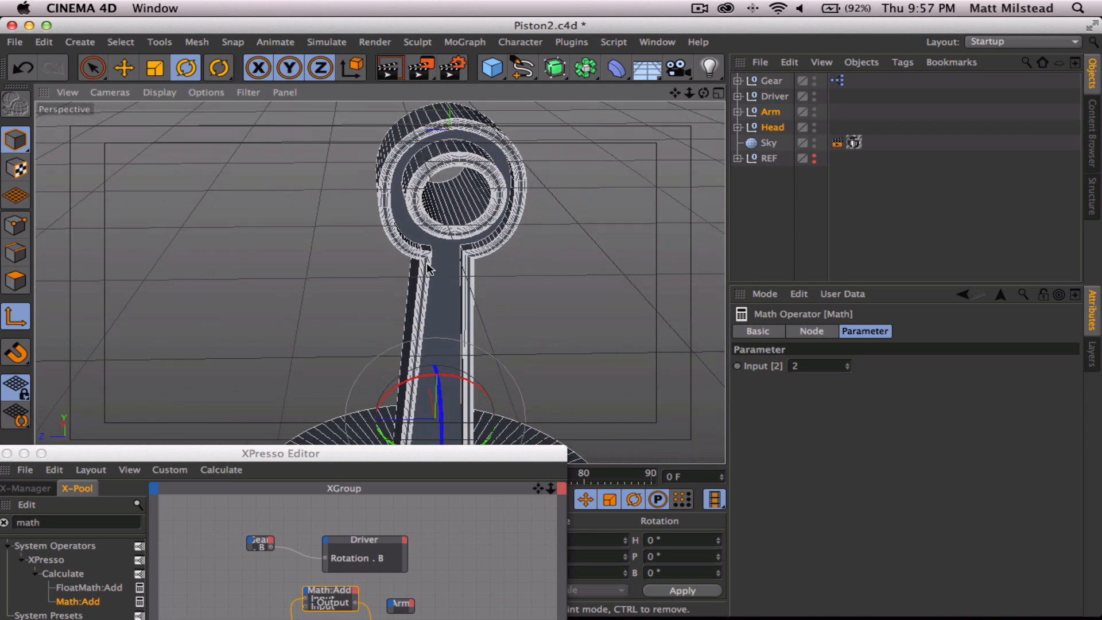
{"action": "left_click_drag", "start_coordinate": [424, 256], "coordinate": [398, 310], "text": "alt"}
{"action": "left_click_drag", "start_coordinate": [848, 367], "coordinate": [877, 363]}
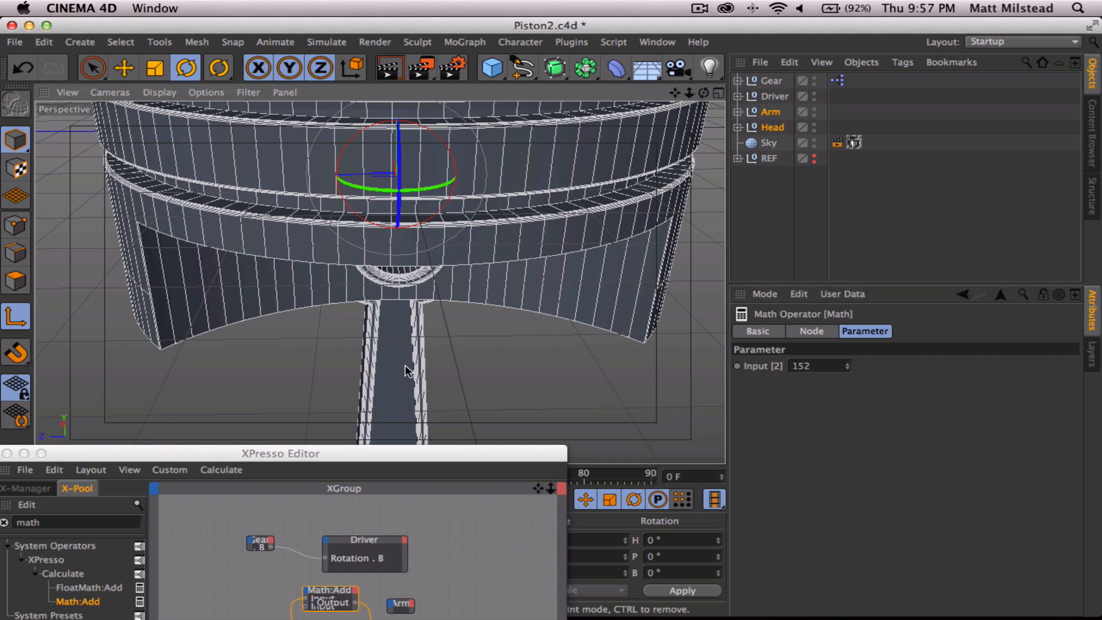
Fine-tune the Math:Add node's Input [2] to 151.2, comparing the head's pin hole with the arm's ring up close
{"action": "left_click_drag", "start_coordinate": [406, 366], "coordinate": [396, 286], "text": "alt"}
{"action": "right_click_drag", "start_coordinate": [396, 225], "coordinate": [472, 223], "text": "alt"}
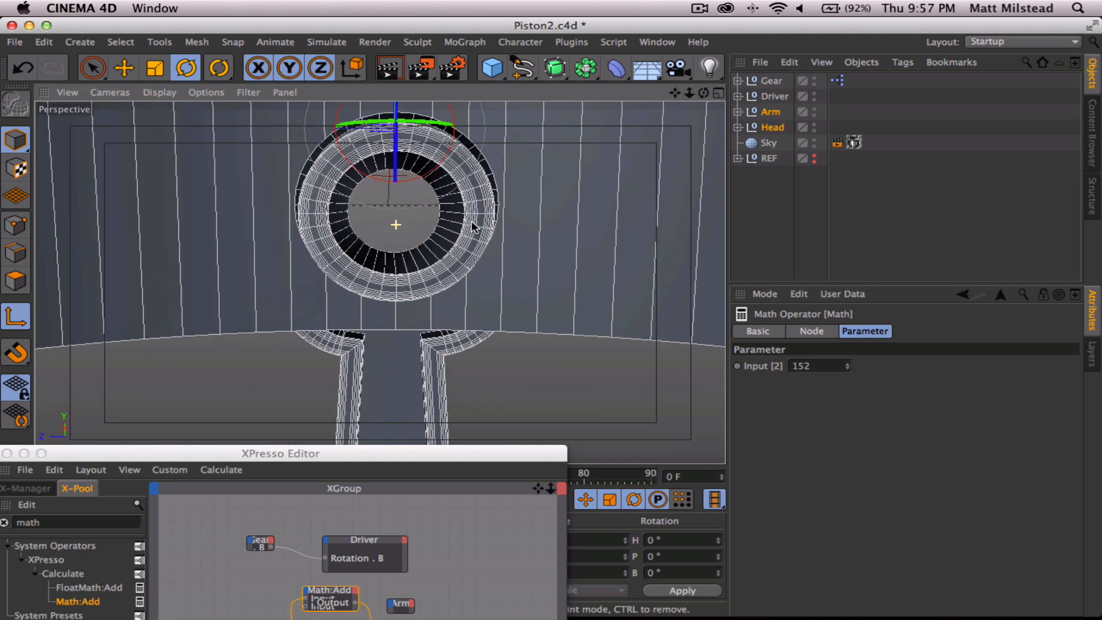
{"action": "middle_click_drag", "start_coordinate": [463, 231], "coordinate": [460, 247], "text": "alt"}
{"action": "left_click", "coordinate": [848, 369]}
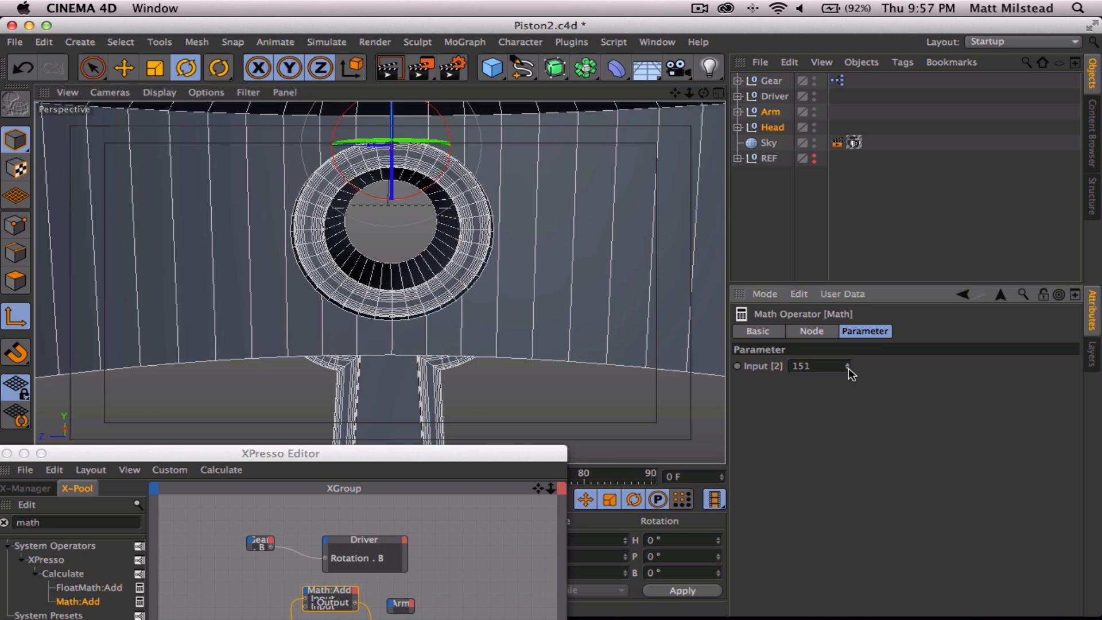
{"action": "left_click_drag", "start_coordinate": [372, 196], "coordinate": [413, 219], "text": "alt"}
{"action": "left_click_drag", "start_coordinate": [838, 364], "coordinate": [720, 363]}
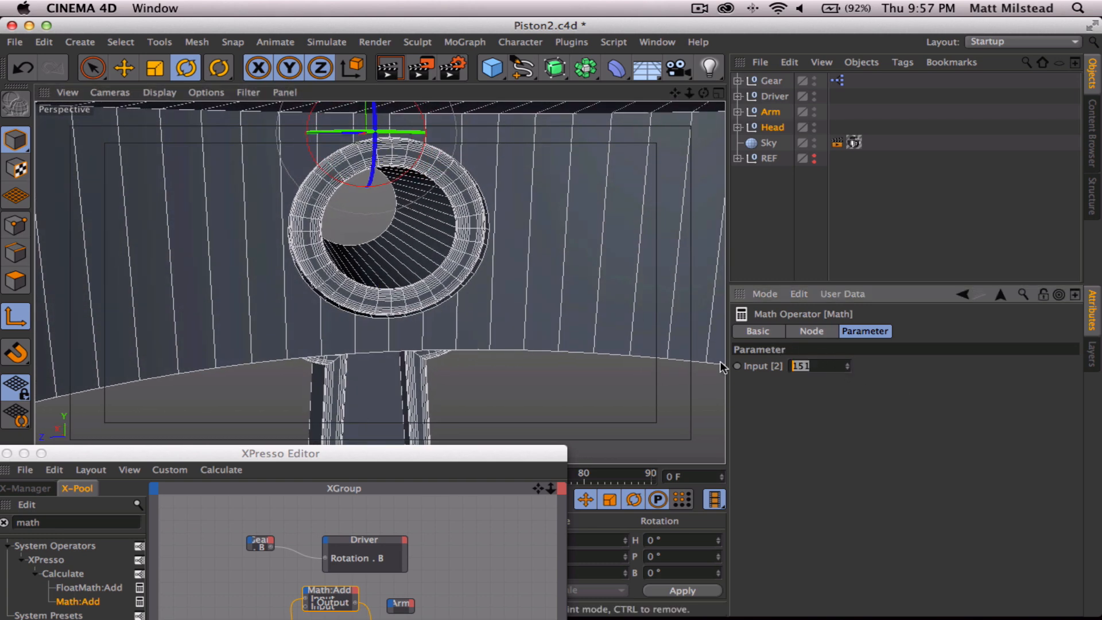
{"action": "type", "text": "151.5"}
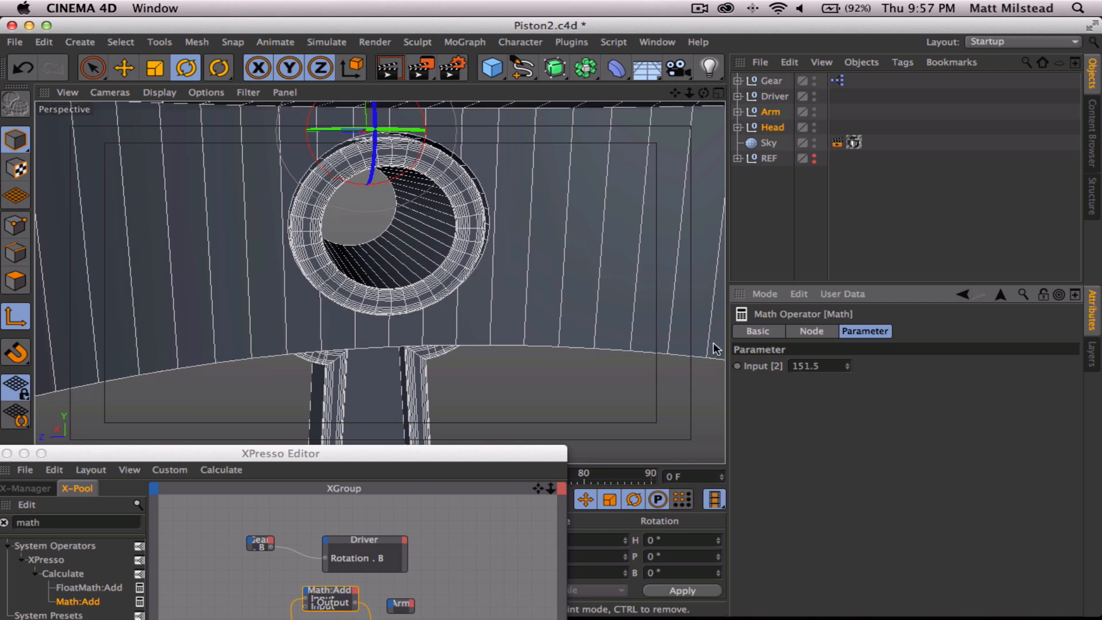
{"action": "left_click_drag", "start_coordinate": [459, 300], "coordinate": [374, 254], "text": "alt"}
{"action": "left_click", "coordinate": [830, 366]}
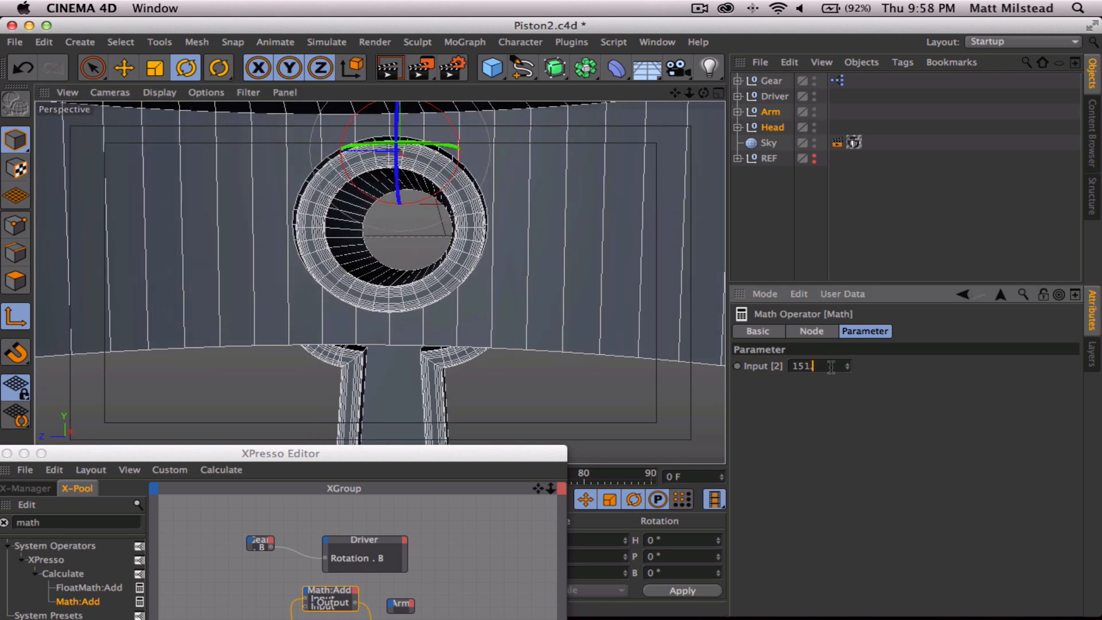
{"action": "key", "text": "Return"}
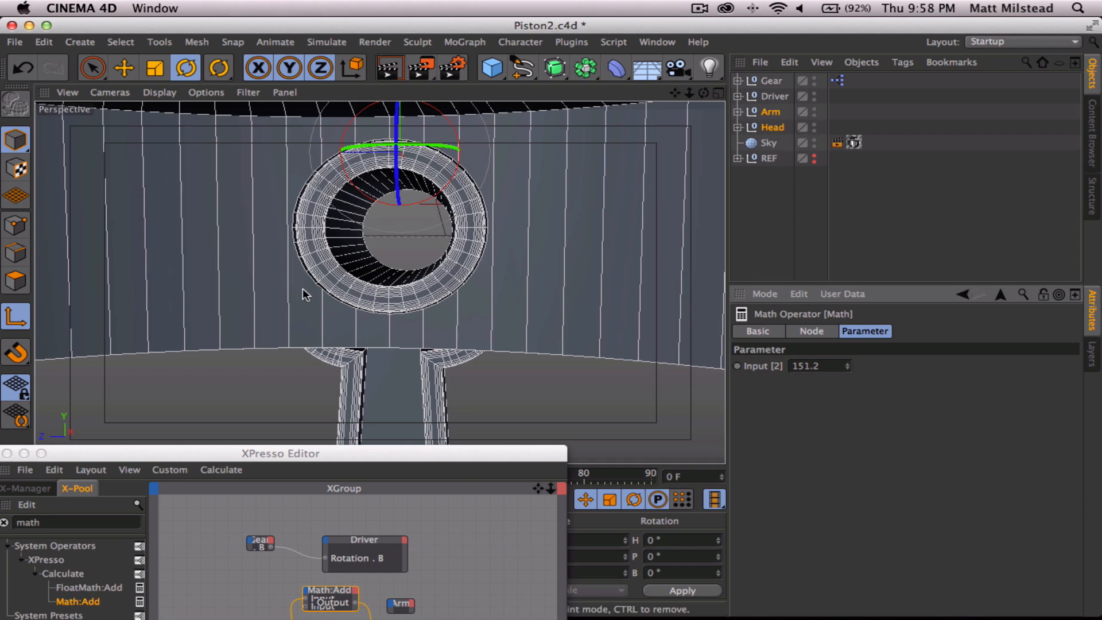
{"action": "left_click_drag", "start_coordinate": [321, 282], "coordinate": [394, 261], "text": "alt"}
{"action": "scroll", "coordinate": [438, 296], "scroll_direction": "down", "scroll_amount": 6}
{"action": "scroll", "coordinate": [396, 326], "scroll_direction": "down", "scroll_amount": 2}
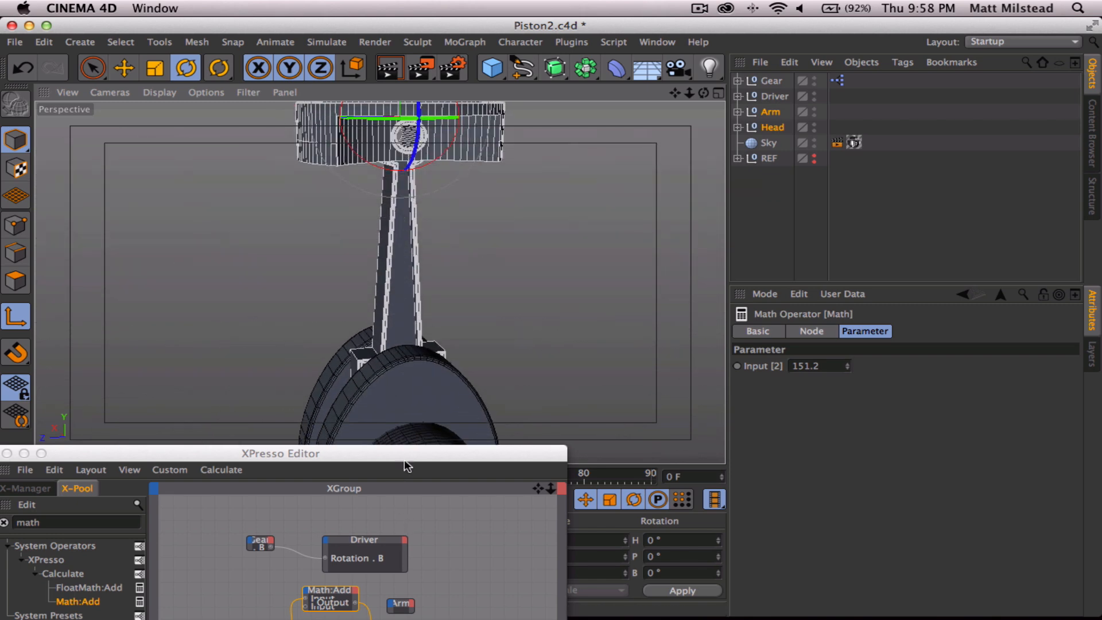
Widen the Arm node and connect the Math:Add output to a new Global Position . Y input on it
{"action": "left_click_drag", "start_coordinate": [405, 465], "coordinate": [444, 312]}
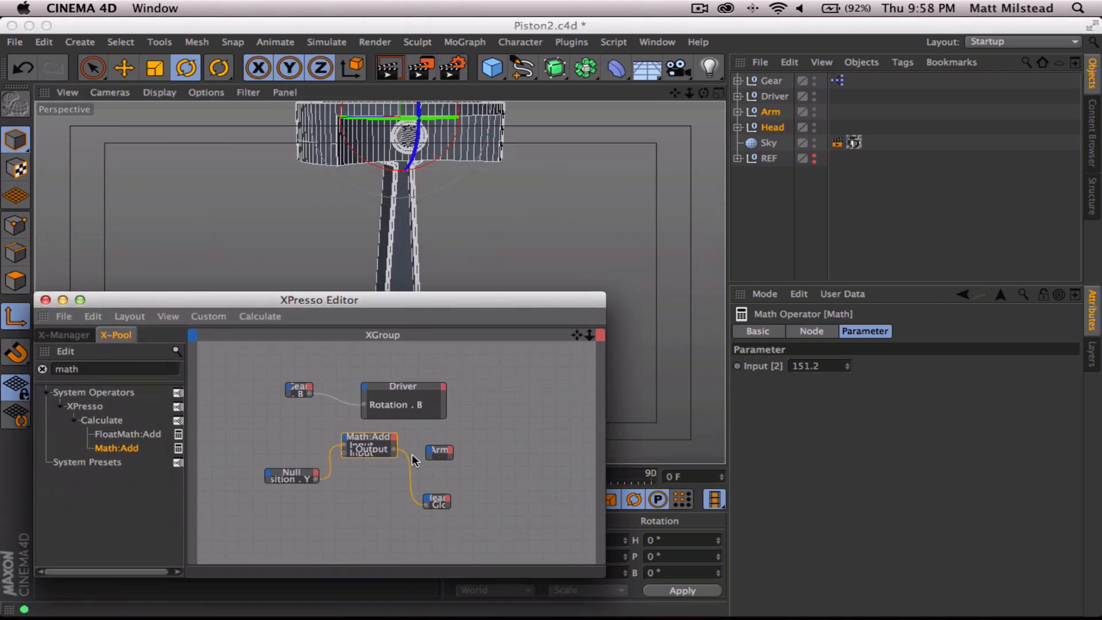
{"action": "left_click_drag", "start_coordinate": [453, 452], "coordinate": [500, 452]}
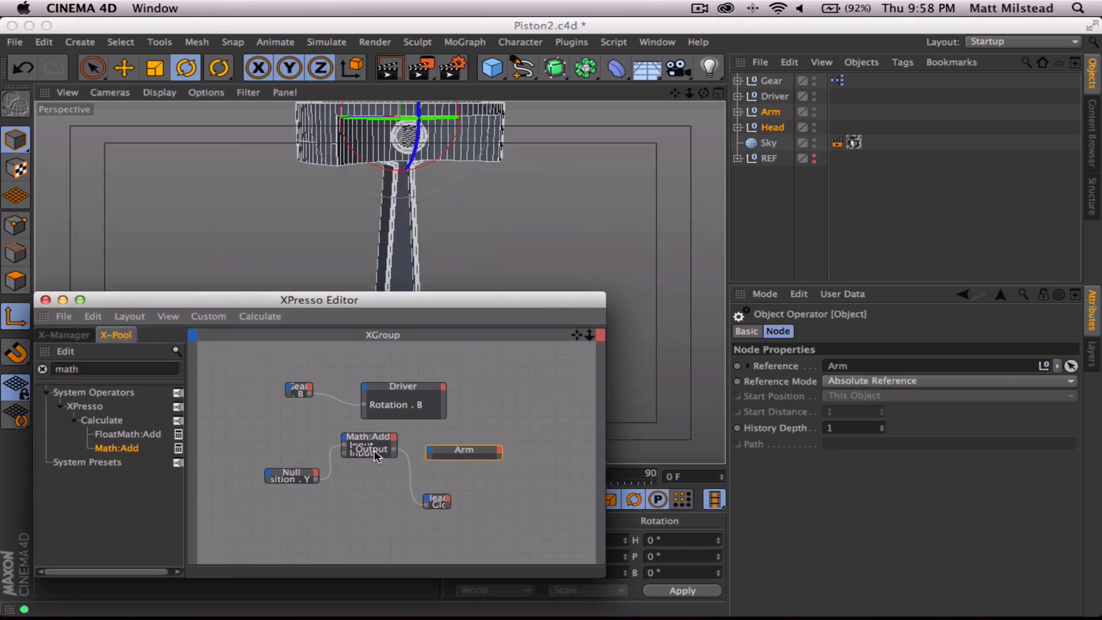
{"action": "left_click_drag", "start_coordinate": [393, 450], "coordinate": [430, 453]}
{"action": "mouse_move", "coordinate": [477, 475]}
{"action": "mouse_move", "coordinate": [634, 505]}
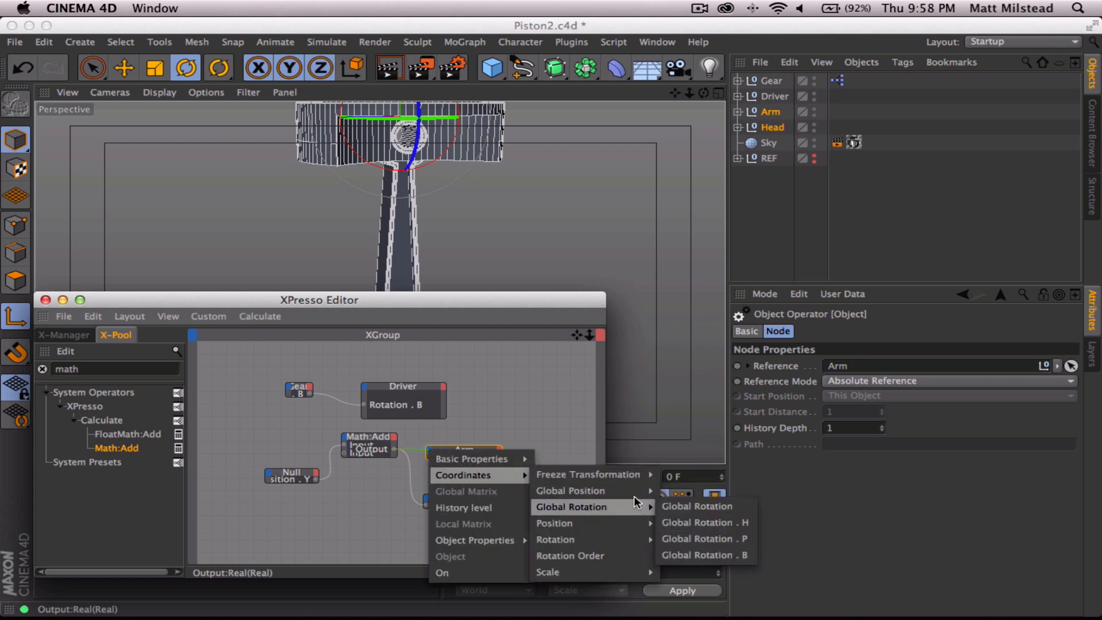
{"action": "mouse_move", "coordinate": [597, 491]}
{"action": "left_click", "coordinate": [702, 522]}
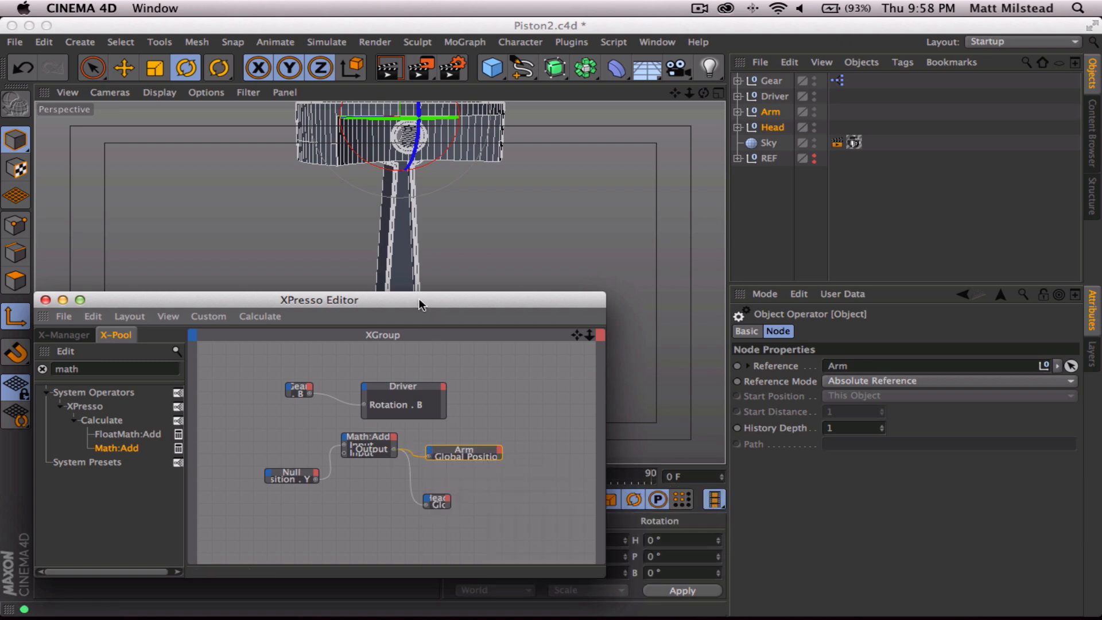
Select the Gear null and move the XPresso Editor aside so its coordinates and the whole piston are uncovered
{"action": "left_click_drag", "start_coordinate": [421, 304], "coordinate": [899, 287]}
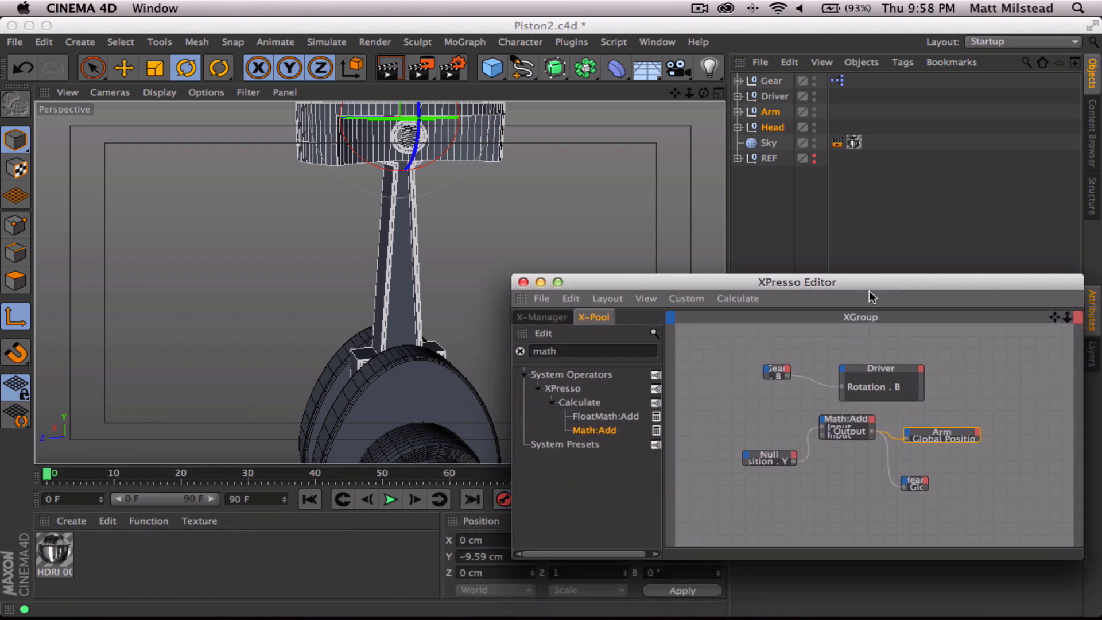
{"action": "left_click_drag", "start_coordinate": [743, 275], "coordinate": [819, 356]}
{"action": "left_click", "coordinate": [772, 81]}
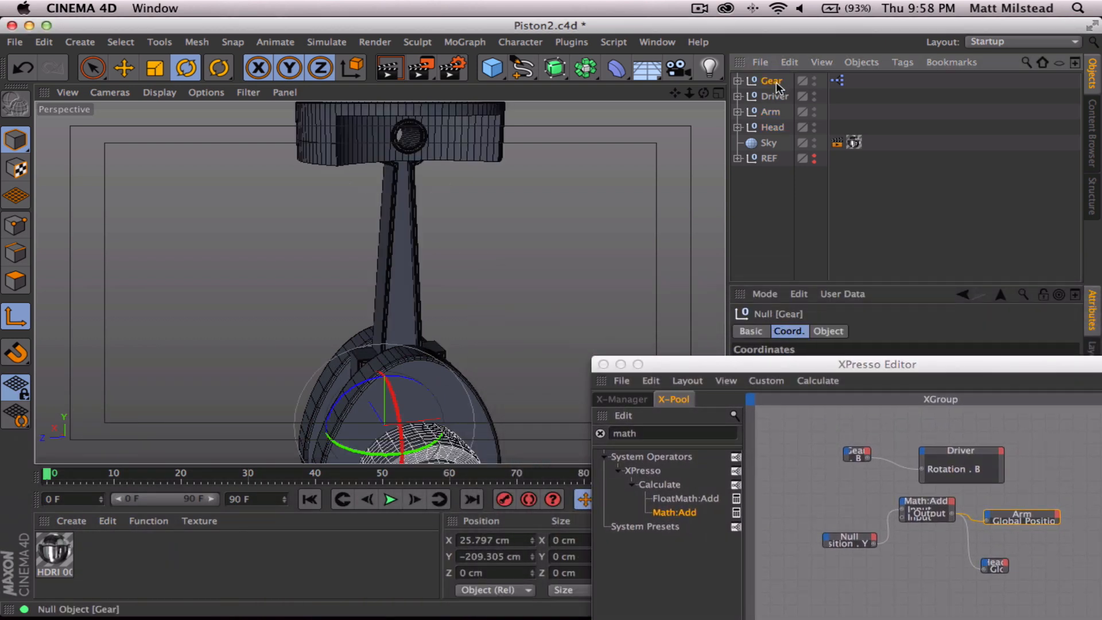
{"action": "left_click_drag", "start_coordinate": [689, 366], "coordinate": [934, 483]}
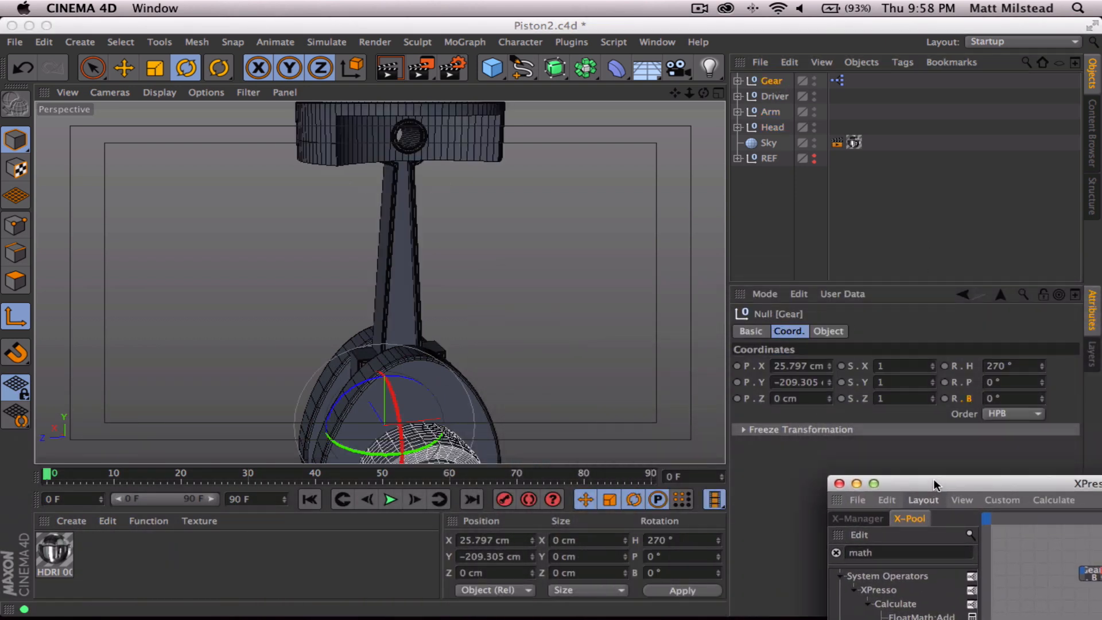
{"action": "left_click", "coordinate": [47, 326]}
{"action": "left_click_drag", "start_coordinate": [395, 340], "coordinate": [441, 350], "text": "alt"}
{"action": "right_click_drag", "start_coordinate": [440, 346], "coordinate": [391, 340], "text": "alt"}
{"action": "middle_click_drag", "start_coordinate": [360, 339], "coordinate": [372, 369], "text": "alt"}
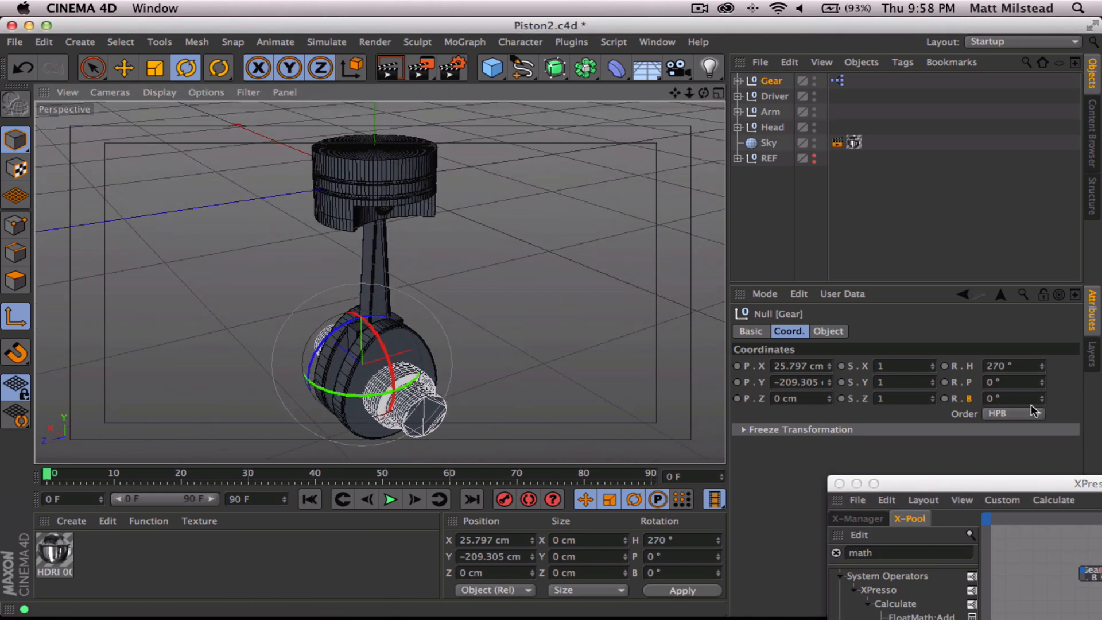
Test the rig by spinning the Gear null's R . B up to 730°, then reset it to 0°
{"action": "left_click_drag", "start_coordinate": [1043, 400], "coordinate": [1043, 259]}
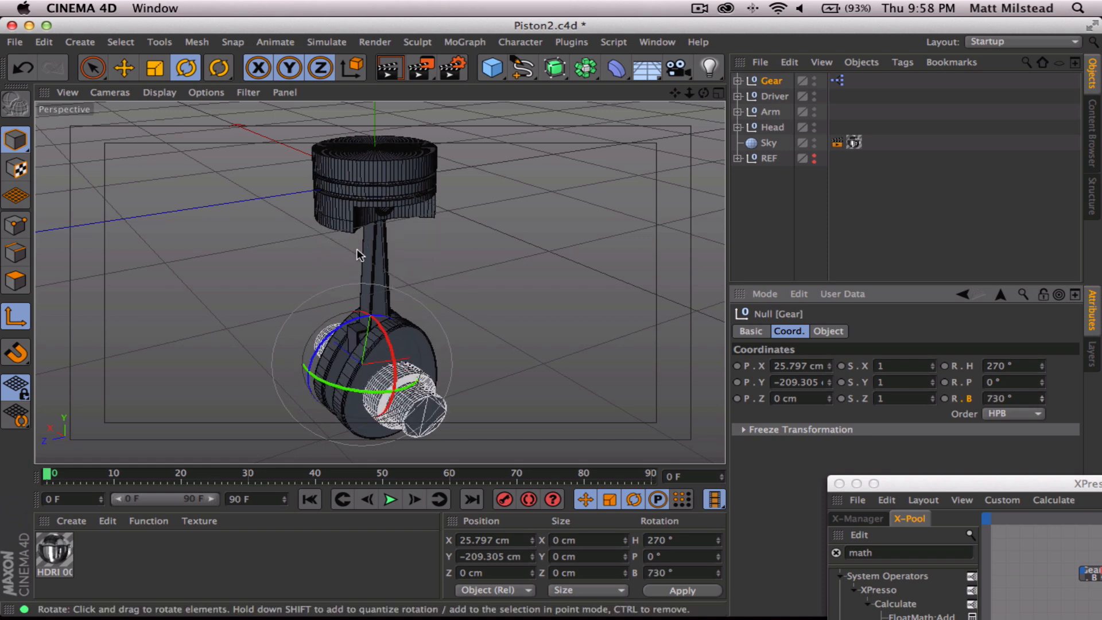
{"action": "left_click_drag", "start_coordinate": [1042, 398], "coordinate": [1043, 419]}
{"action": "type", "text": "0"}
{"action": "key", "text": "Return"}
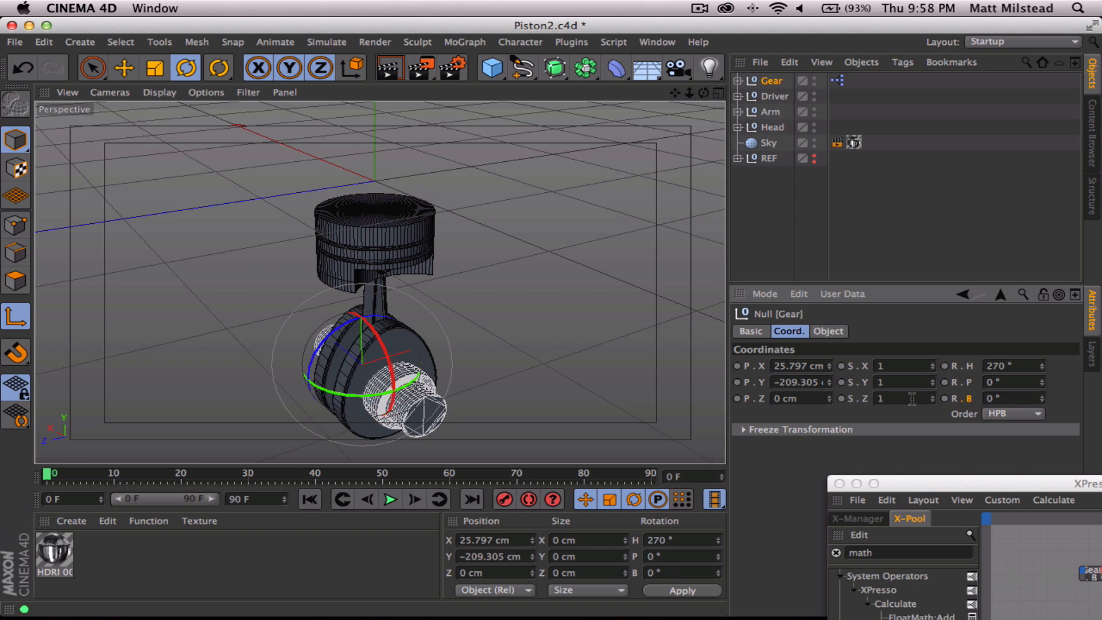
{"action": "left_click_drag", "start_coordinate": [1041, 397], "coordinate": [1043, 398]}
{"action": "type", "text": "0"}
{"action": "key", "text": "Return"}
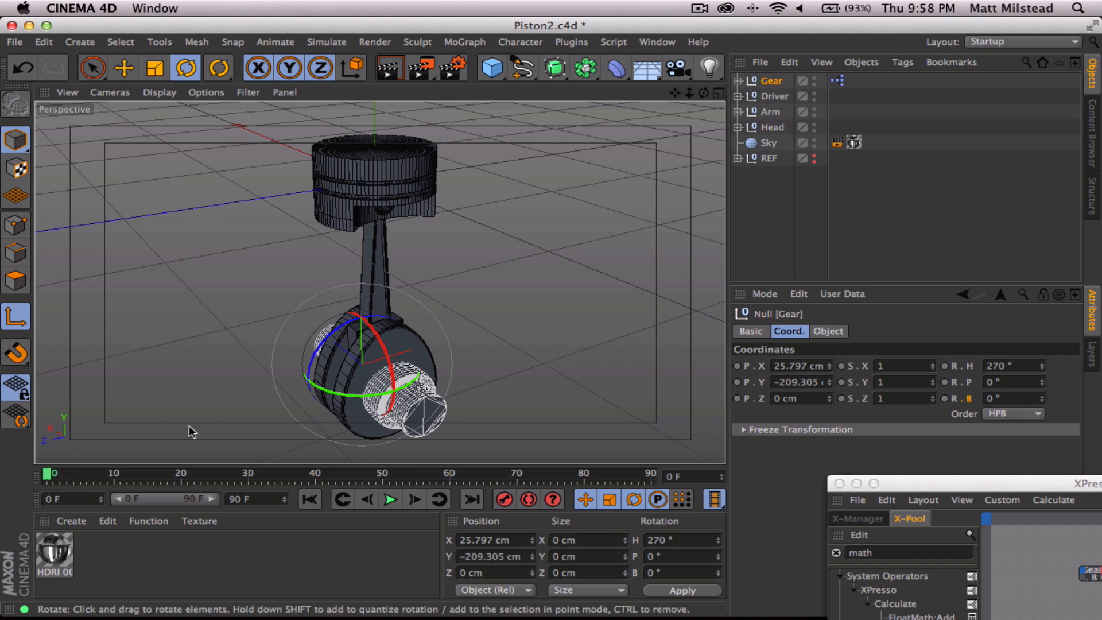
Expand the Arm hierarchy and apply Center Parent to on its Cylinder, moving the Boole's axis to the upper ring
{"action": "left_click", "coordinate": [768, 98]}
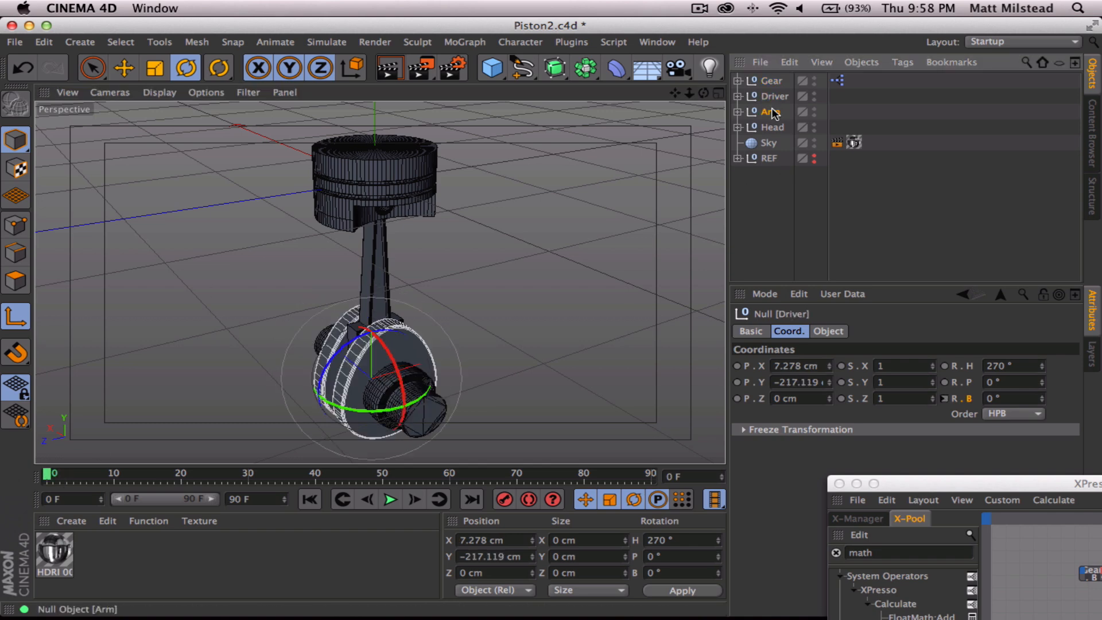
{"action": "left_click", "coordinate": [772, 112]}
{"action": "right_click_drag", "start_coordinate": [380, 203], "coordinate": [547, 195], "text": "alt"}
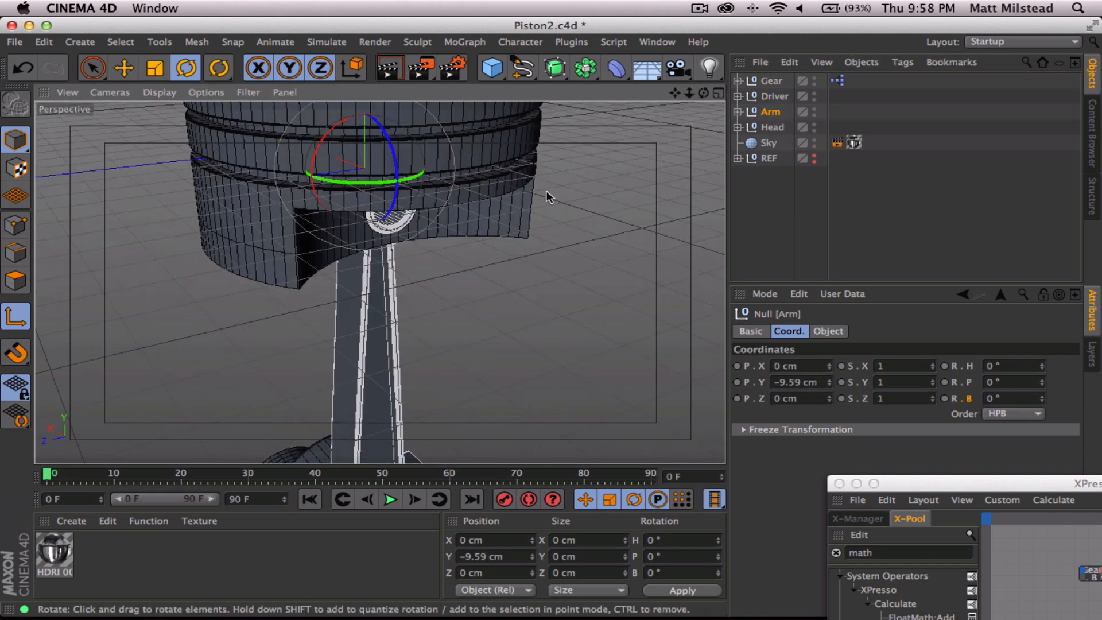
{"action": "middle_click_drag", "start_coordinate": [396, 209], "coordinate": [391, 242], "text": "alt"}
{"action": "left_click_drag", "start_coordinate": [391, 244], "coordinate": [339, 163], "text": "alt"}
{"action": "left_click", "coordinate": [739, 112]}
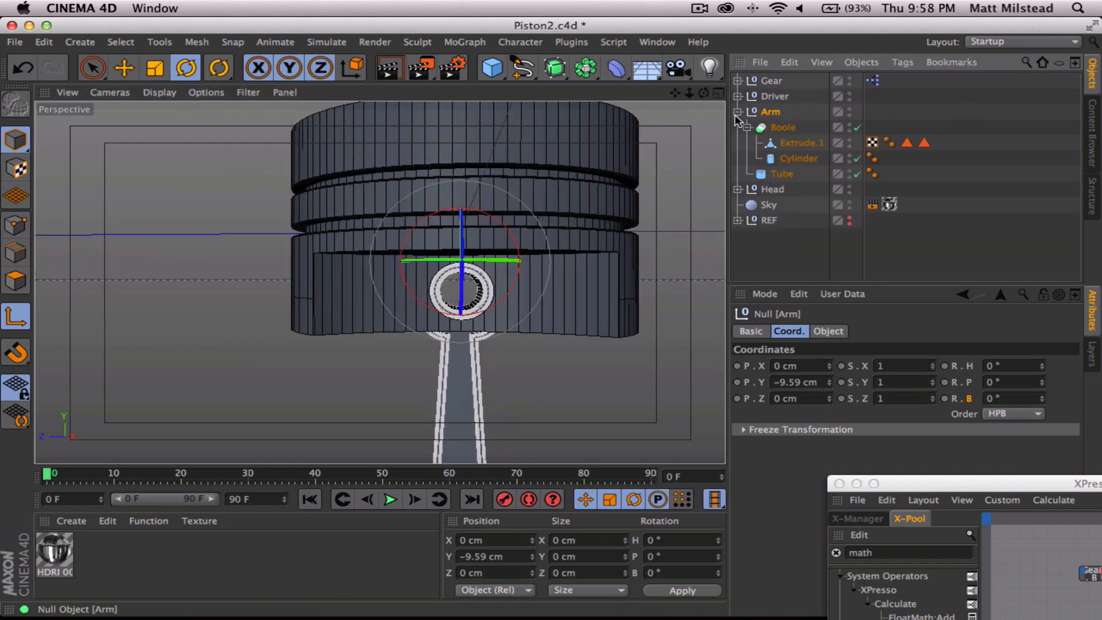
{"action": "left_click", "coordinate": [780, 127]}
{"action": "left_click", "coordinate": [800, 159]}
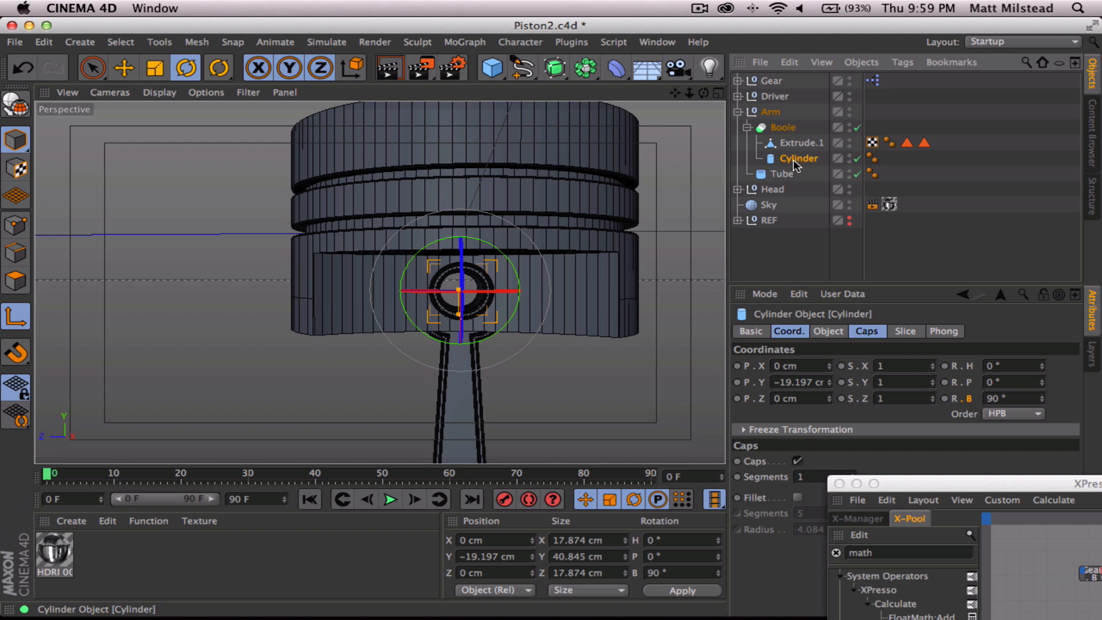
{"action": "left_click", "coordinate": [197, 42]}
{"action": "mouse_move", "coordinate": [233, 190]}
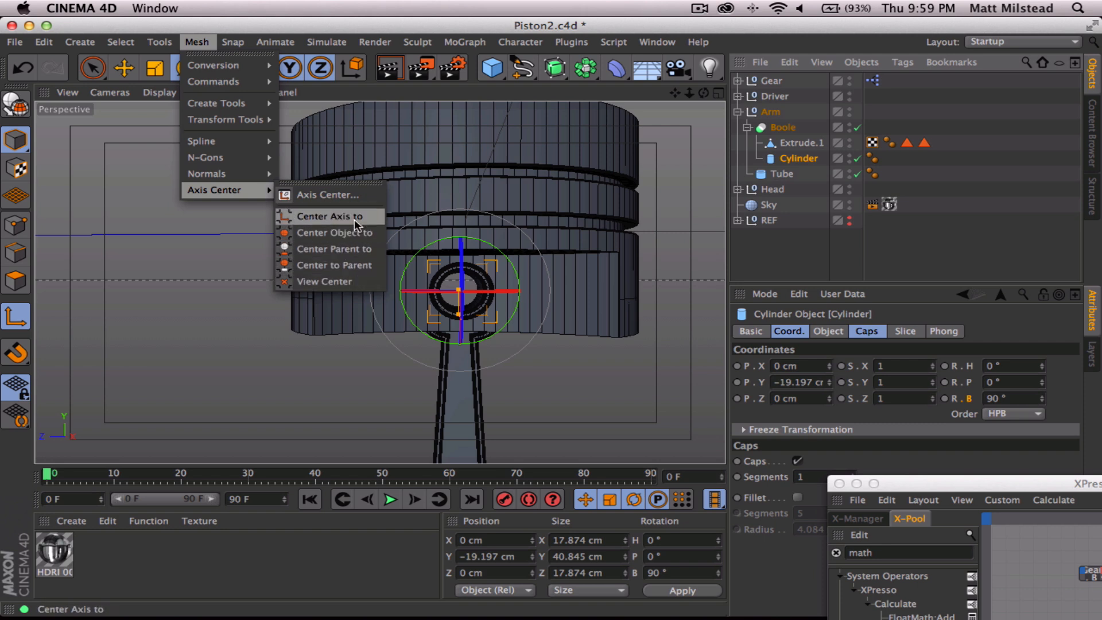
{"action": "left_click", "coordinate": [353, 250]}
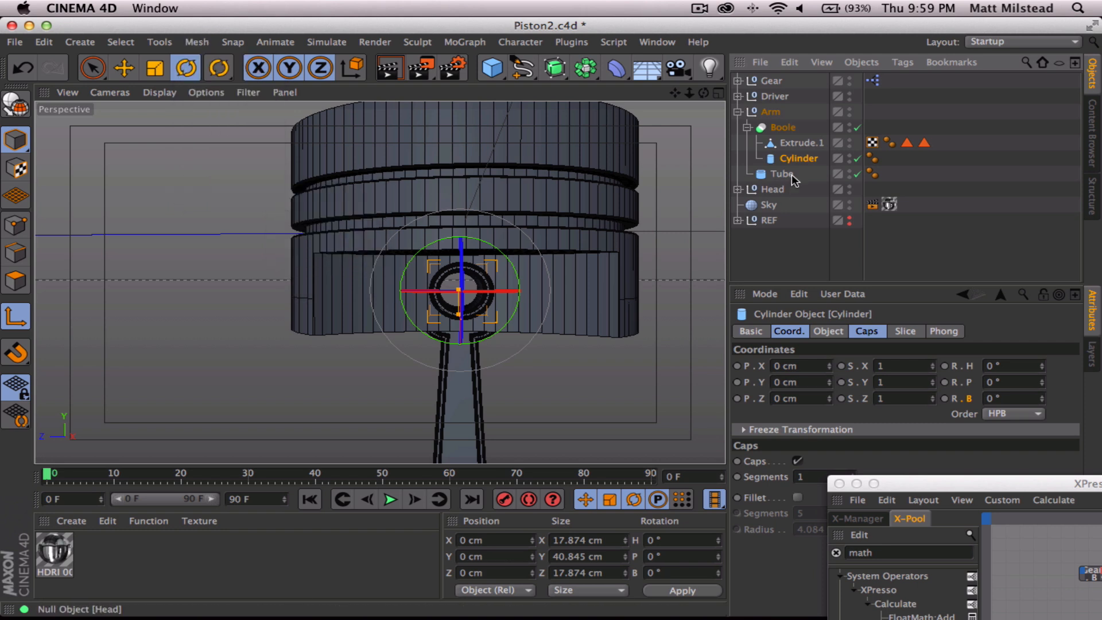
Apply Center Parent to on the Boole to move the Arm null's axis to the same ring center
{"action": "left_click", "coordinate": [778, 127]}
{"action": "left_click", "coordinate": [770, 111]}
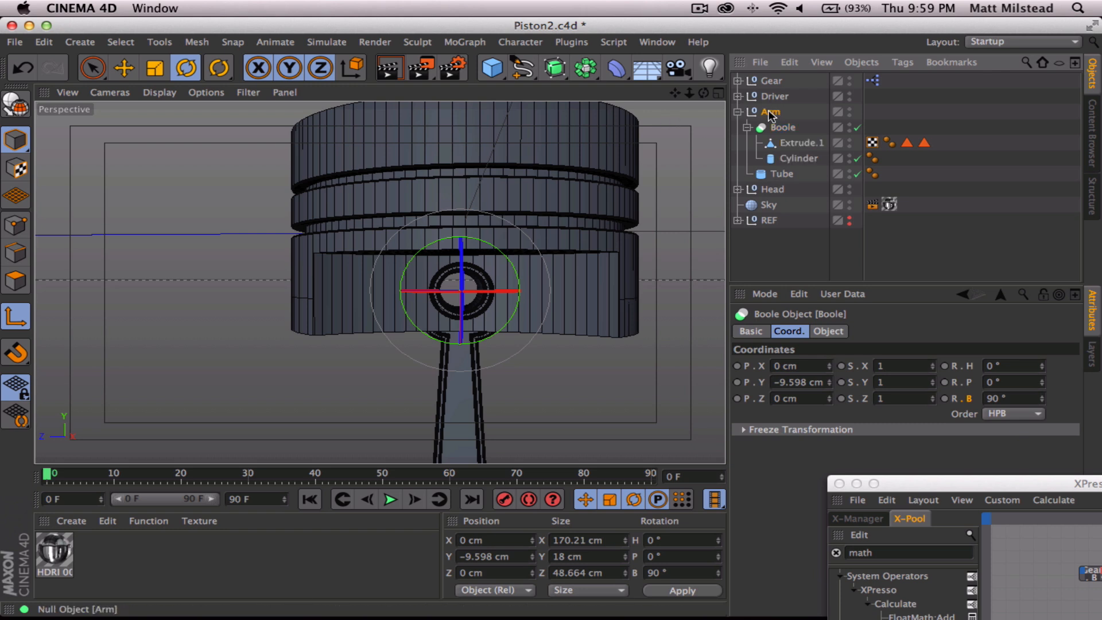
{"action": "left_click", "coordinate": [780, 128]}
{"action": "left_click", "coordinate": [197, 42]}
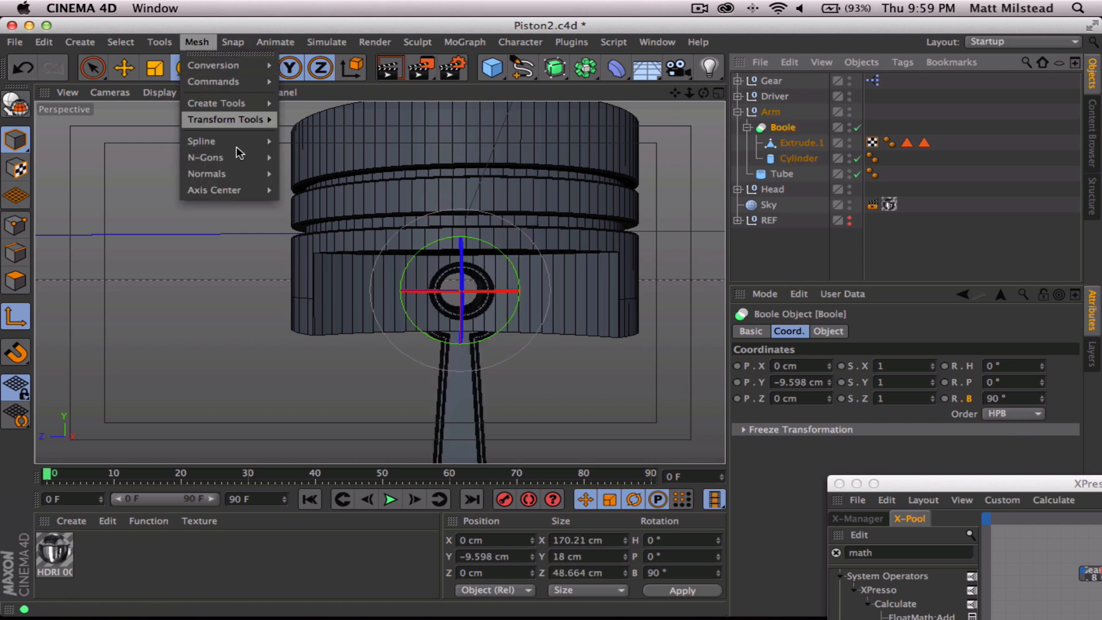
{"action": "left_click", "coordinate": [340, 243]}
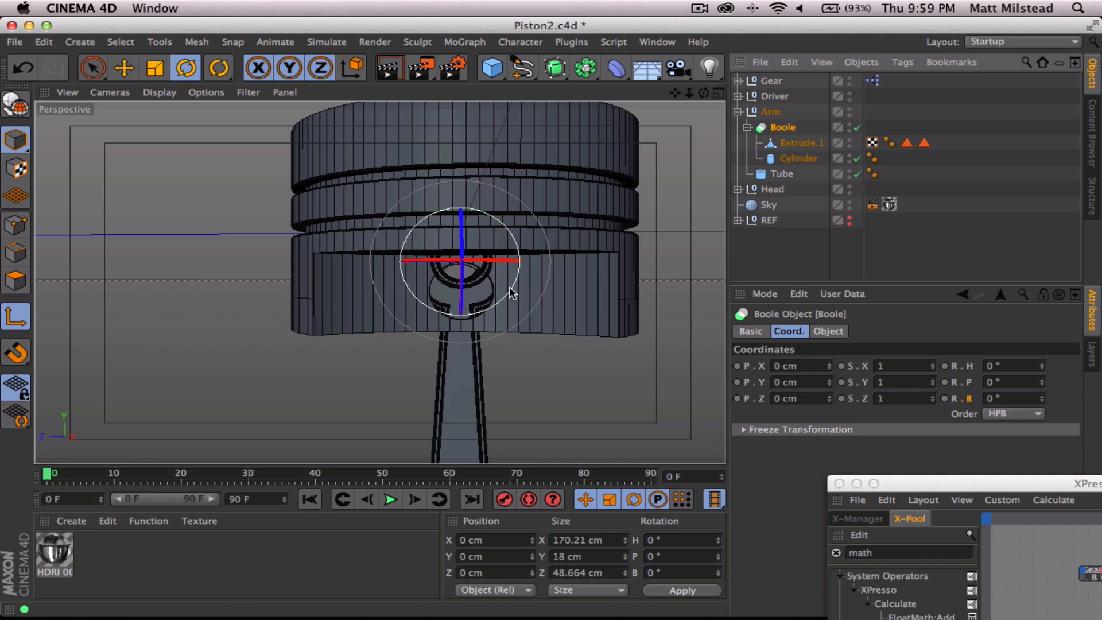
{"action": "scroll", "coordinate": [504, 290], "scroll_direction": "down", "scroll_amount": 5}
{"action": "left_click_drag", "start_coordinate": [470, 314], "coordinate": [472, 270], "text": "alt"}
Duplicate the Math:Add node in the XPresso Editor and connect the Null's Global Position . Y to the copy's first input
{"action": "left_click_drag", "start_coordinate": [998, 477], "coordinate": [429, 198]}
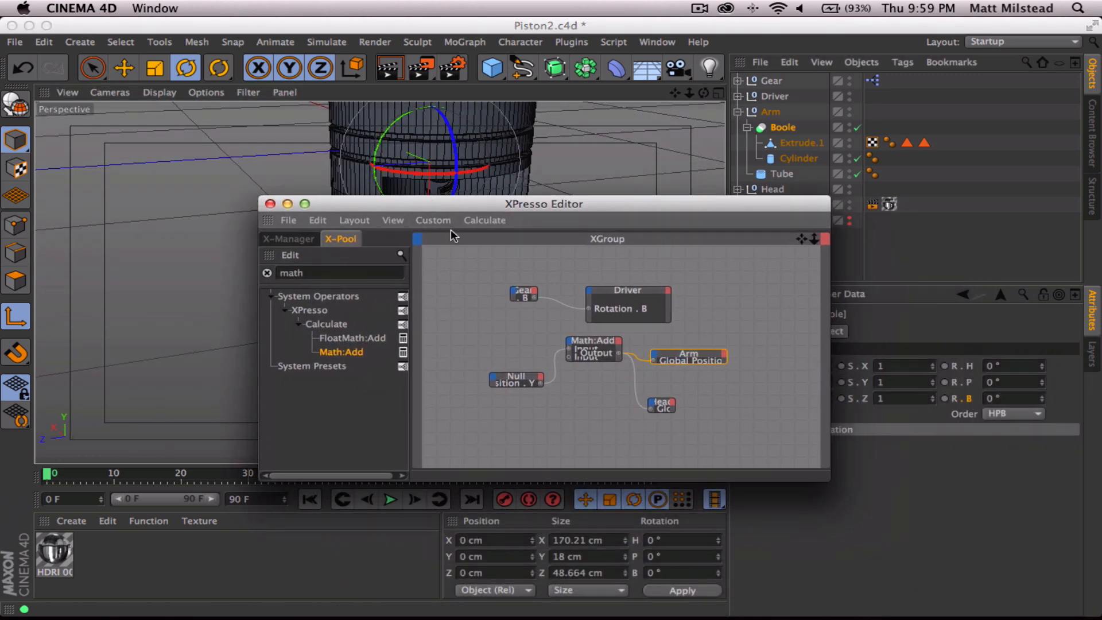
{"action": "left_click_drag", "start_coordinate": [586, 339], "coordinate": [588, 394], "text": "ctrl"}
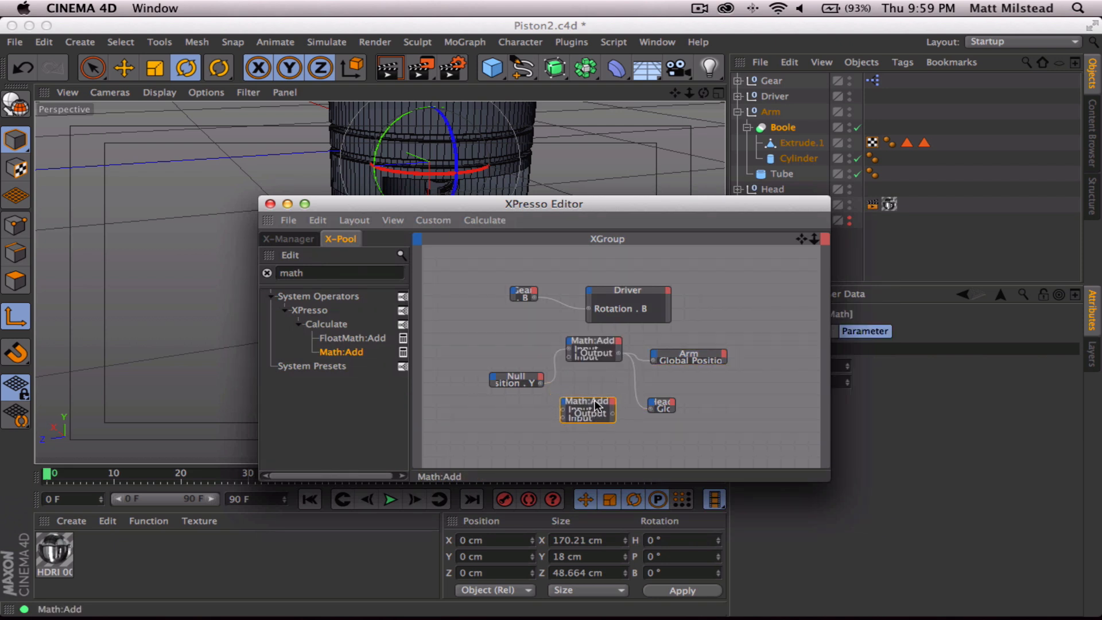
{"action": "scroll", "coordinate": [628, 330], "scroll_direction": "up", "scroll_amount": 1}
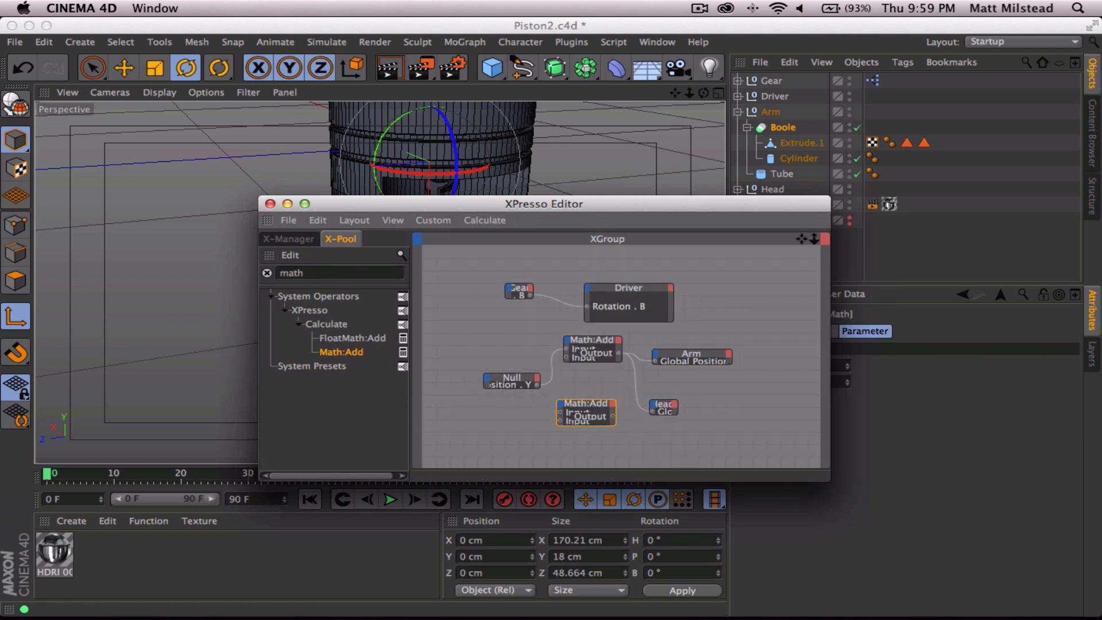
{"action": "scroll", "coordinate": [551, 418], "scroll_direction": "up", "scroll_amount": 3}
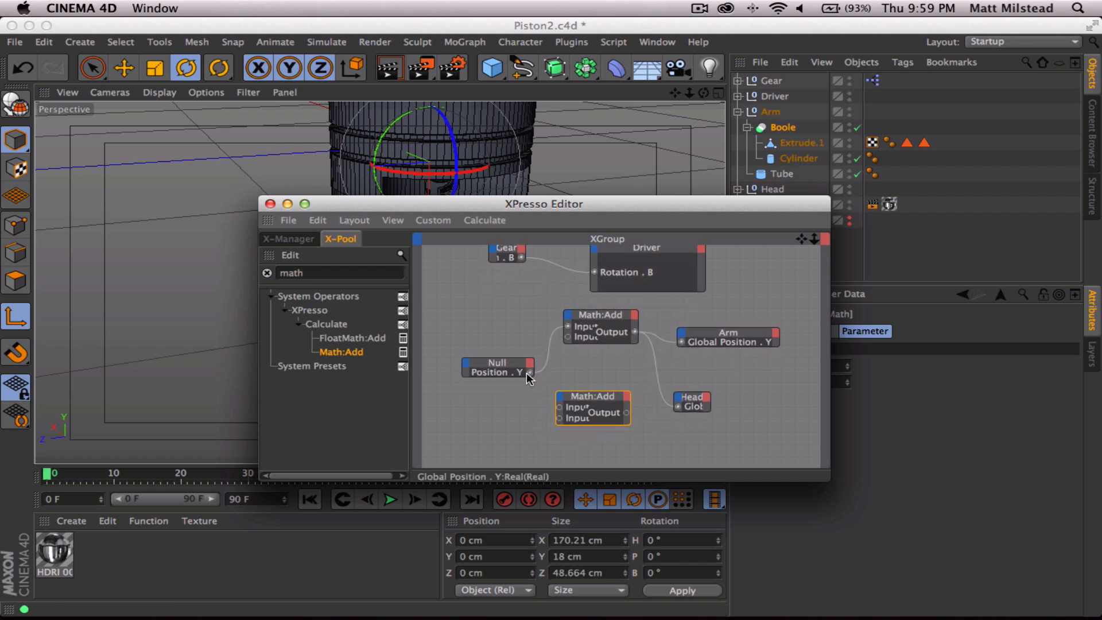
{"action": "mouse_move", "coordinate": [561, 413]}
{"action": "left_mouse_down"}
{"action": "mouse_move", "coordinate": [553, 394]}
{"action": "mouse_move", "coordinate": [560, 408]}
{"action": "left_mouse_up"}
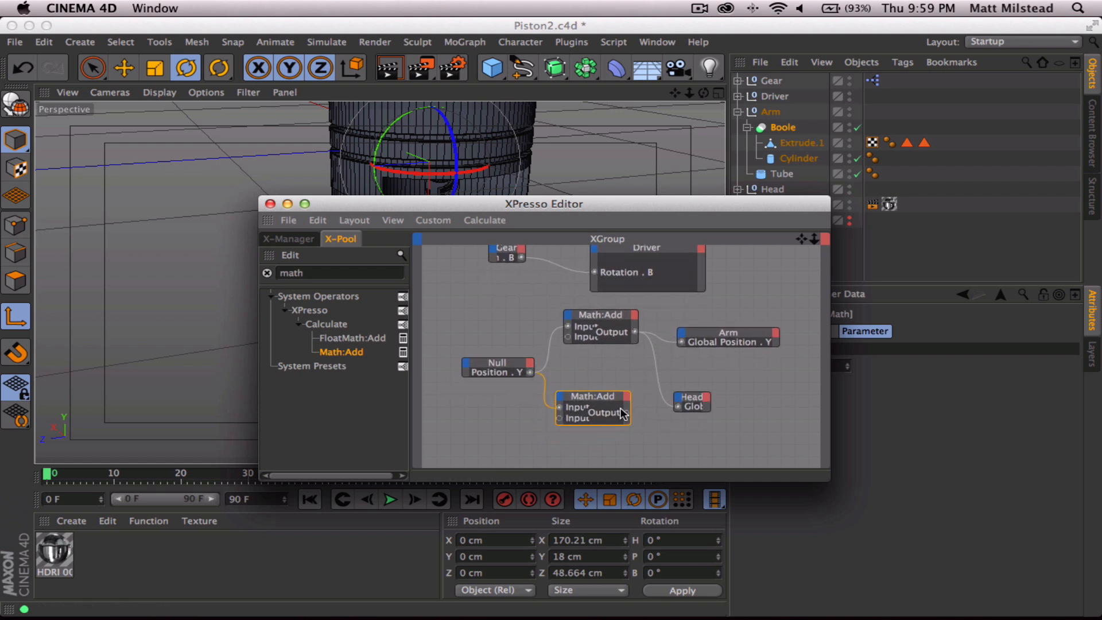
Connect the copied Math:Add node's output to the Arm's Global Position . Y and lower its Input [2] to 141.2
{"action": "left_click_drag", "start_coordinate": [681, 339], "coordinate": [681, 339]}
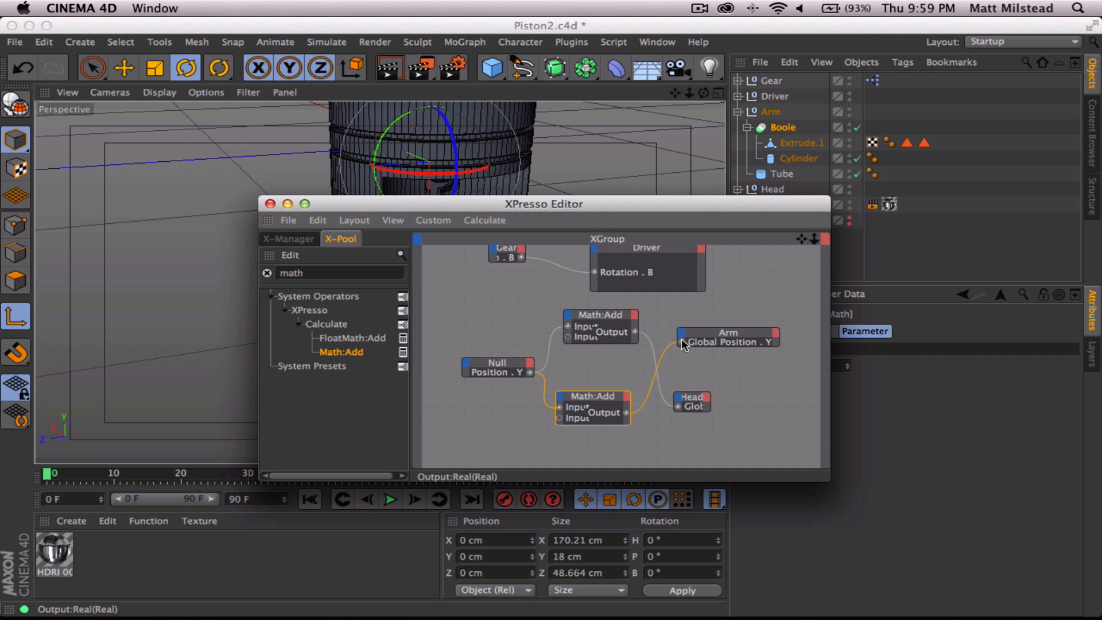
{"action": "left_click_drag", "start_coordinate": [521, 209], "coordinate": [297, 259]}
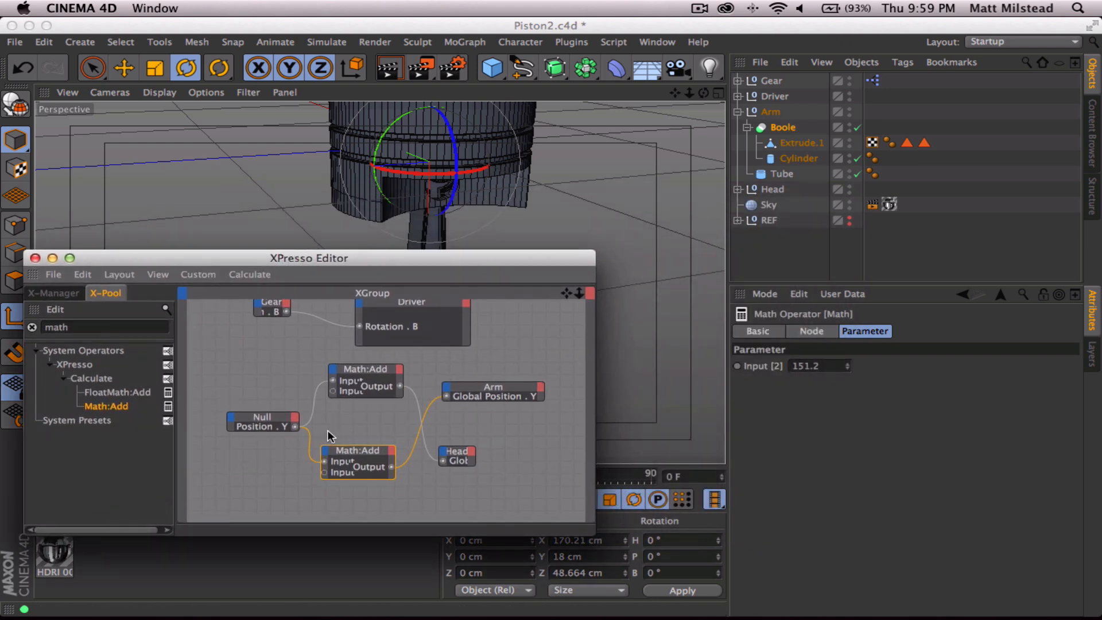
{"action": "left_click_drag", "start_coordinate": [847, 363], "coordinate": [847, 374]}
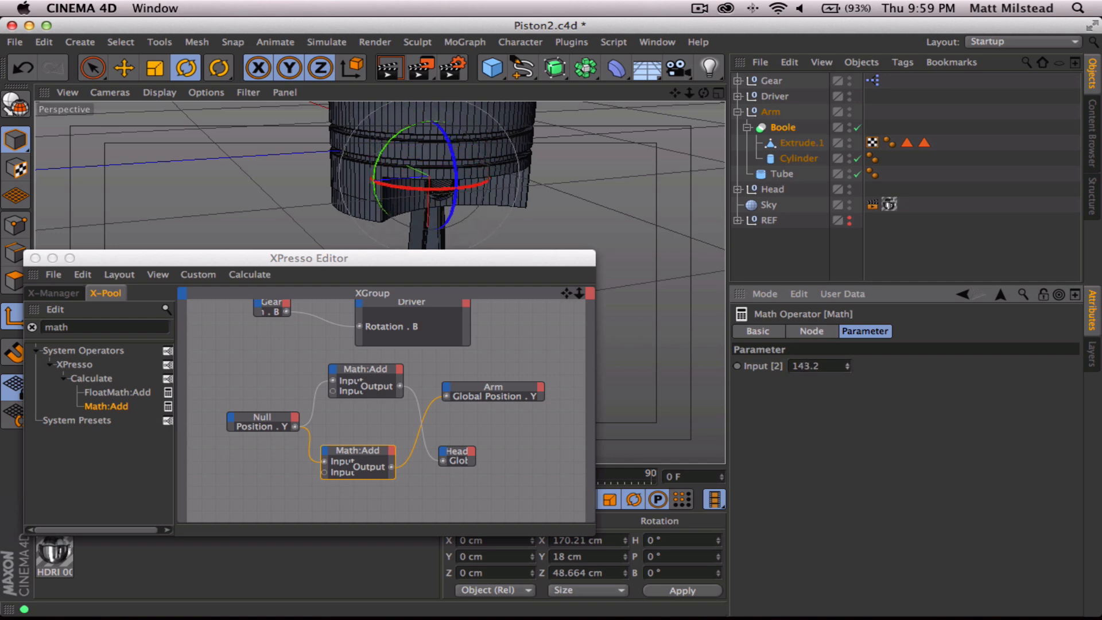
{"action": "left_click_drag", "start_coordinate": [534, 210], "coordinate": [434, 189], "text": "alt"}
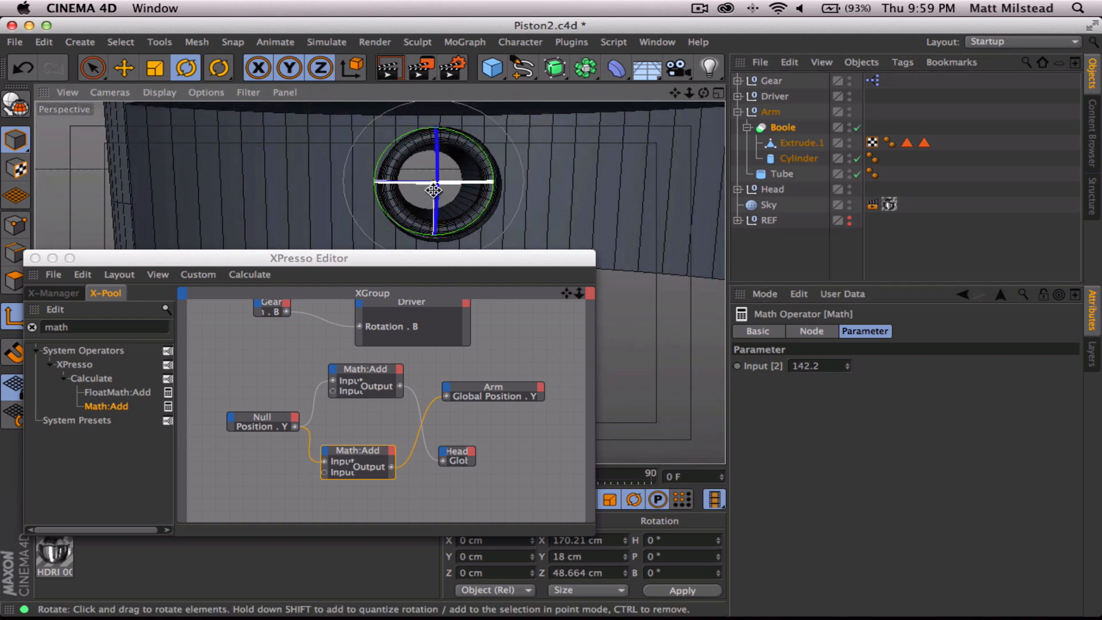
{"action": "left_click", "coordinate": [849, 370]}
{"action": "left_click_drag", "start_coordinate": [539, 201], "coordinate": [466, 208], "text": "alt"}
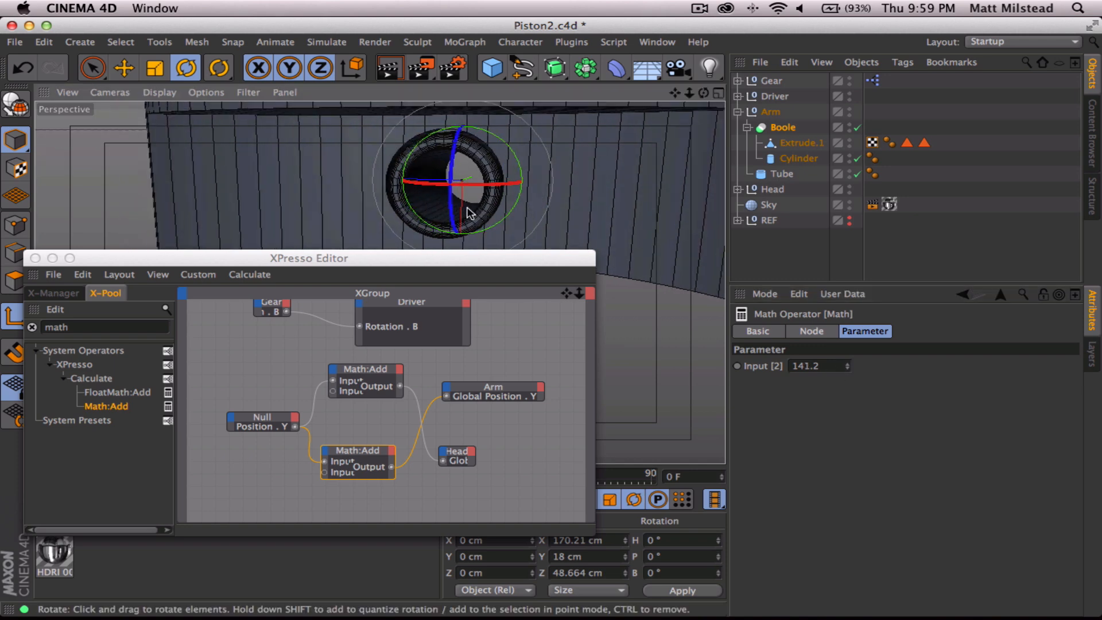
Fine-tune the copied Math:Add node's Input [2] to 141.6 to align the arm's ring with the piston head's hole
{"action": "right_click_drag", "start_coordinate": [472, 202], "coordinate": [560, 199], "text": "alt"}
{"action": "left_click_drag", "start_coordinate": [562, 202], "coordinate": [602, 226], "text": "alt"}
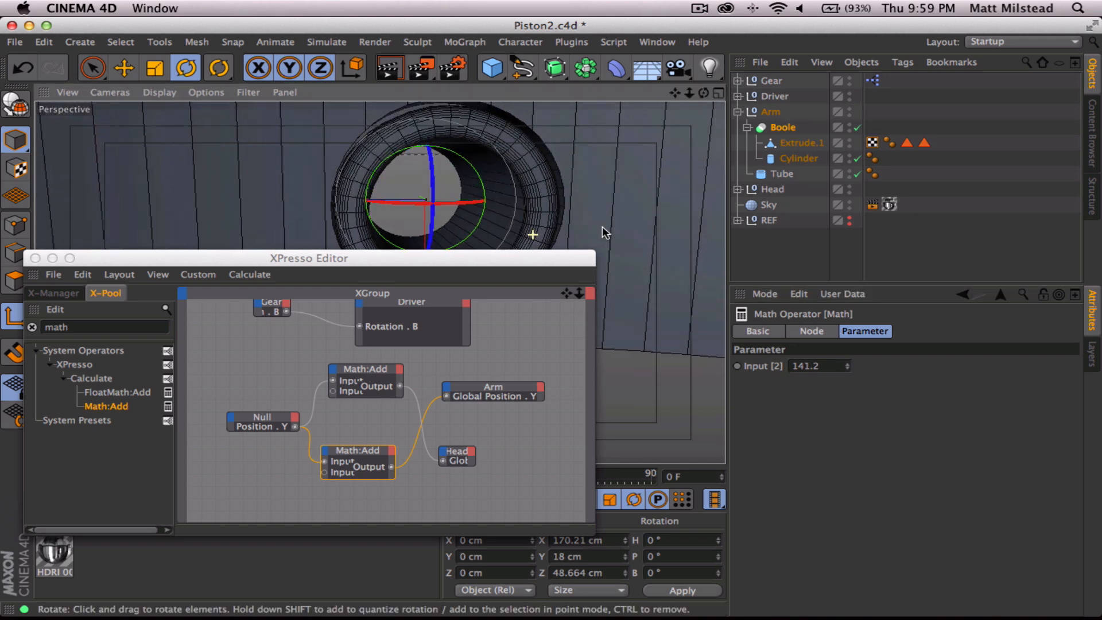
{"action": "left_click", "coordinate": [848, 369]}
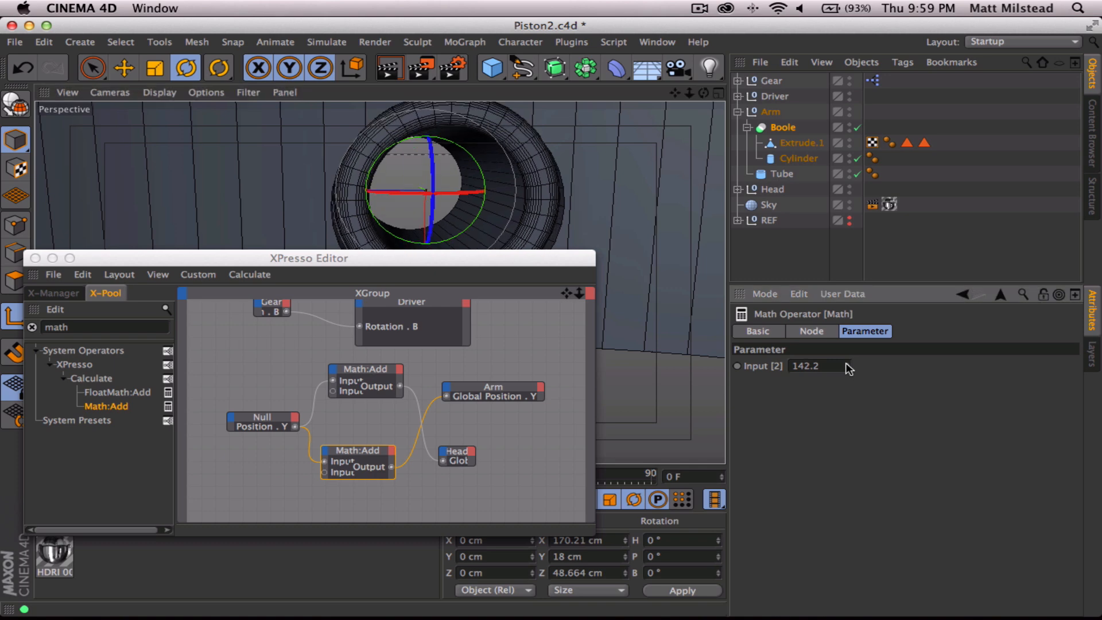
{"action": "left_click", "coordinate": [847, 369]}
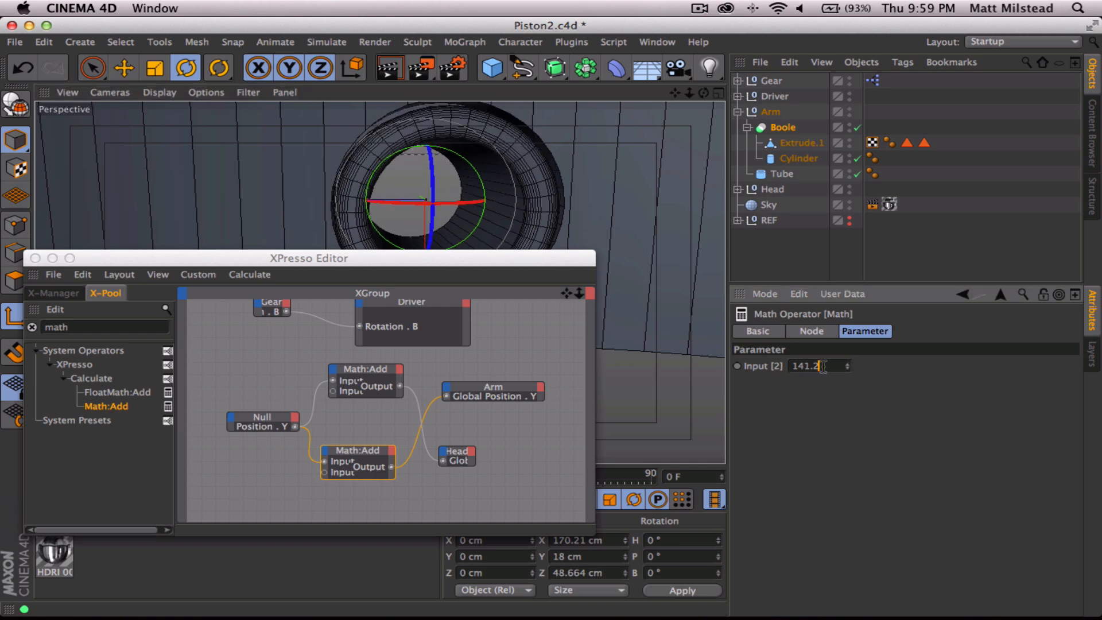
{"action": "type", "text": "5"}
{"action": "key", "text": "Return"}
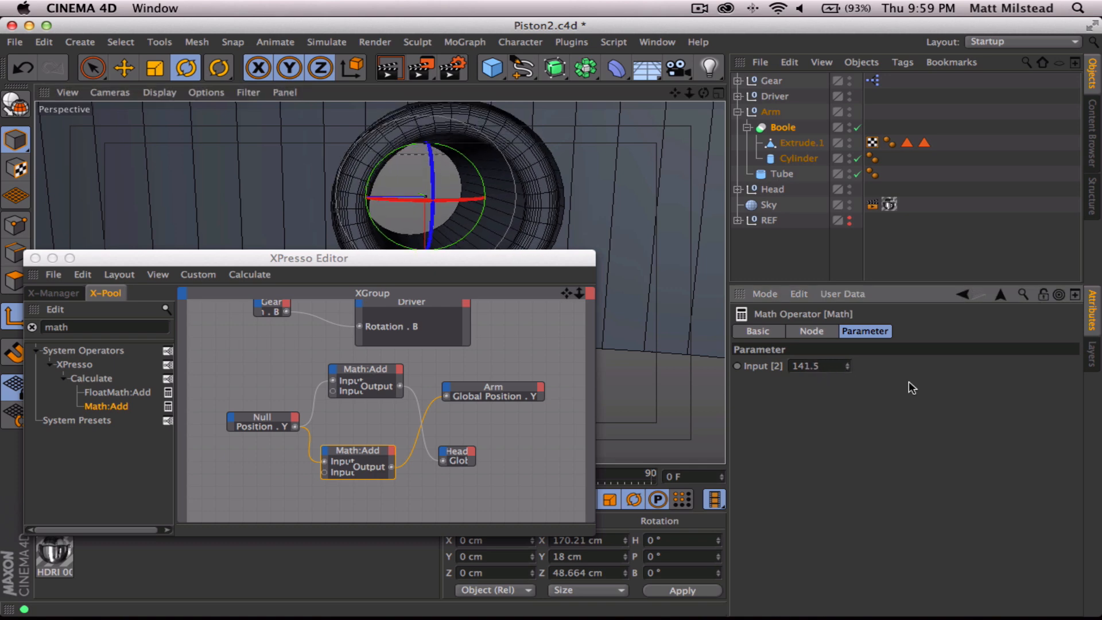
{"action": "left_click_drag", "start_coordinate": [535, 184], "coordinate": [520, 403], "text": "alt"}
{"action": "left_click_drag", "start_coordinate": [519, 295], "coordinate": [373, 260], "text": "alt"}
{"action": "left_click", "coordinate": [829, 366]}
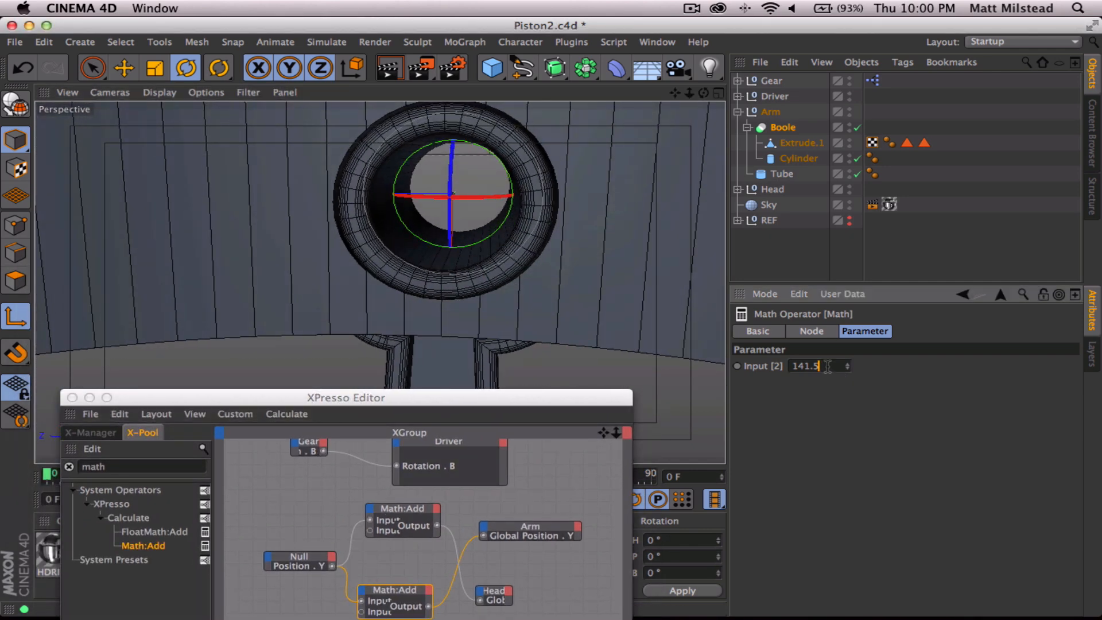
{"action": "type", "text": "6"}
{"action": "key", "text": "Return"}
Turn off axis modification, test-rotate the arm's Boole around its upper ring, and undo the rotation
{"action": "left_click_drag", "start_coordinate": [550, 245], "coordinate": [387, 283], "text": "alt"}
{"action": "scroll", "coordinate": [531, 214], "scroll_direction": "down", "scroll_amount": 5}
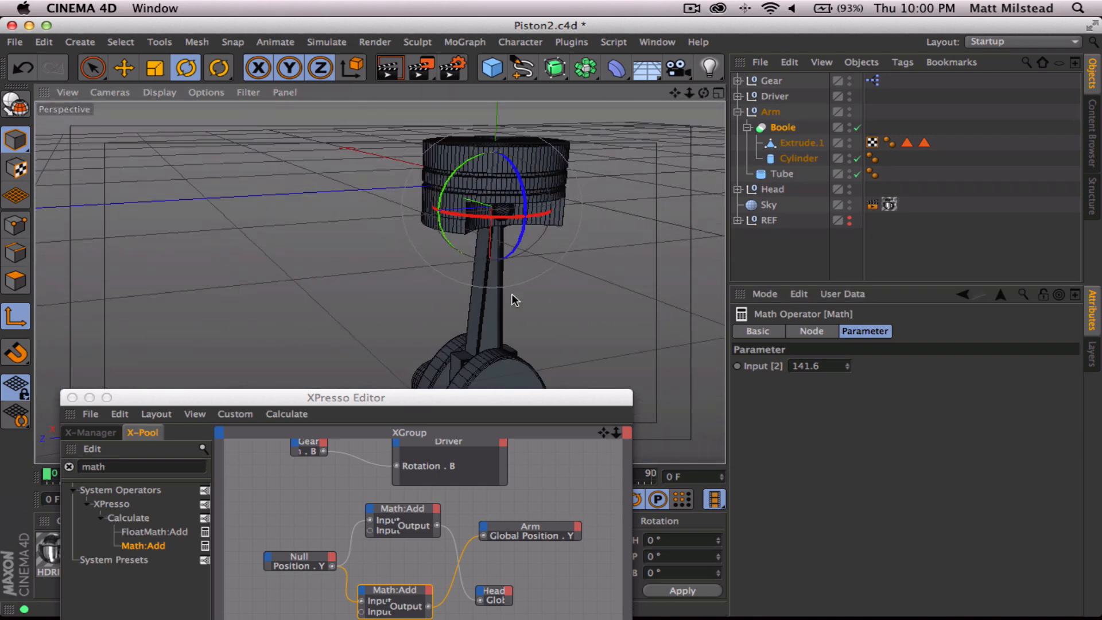
{"action": "middle_click_drag", "start_coordinate": [482, 290], "coordinate": [415, 228], "text": "alt"}
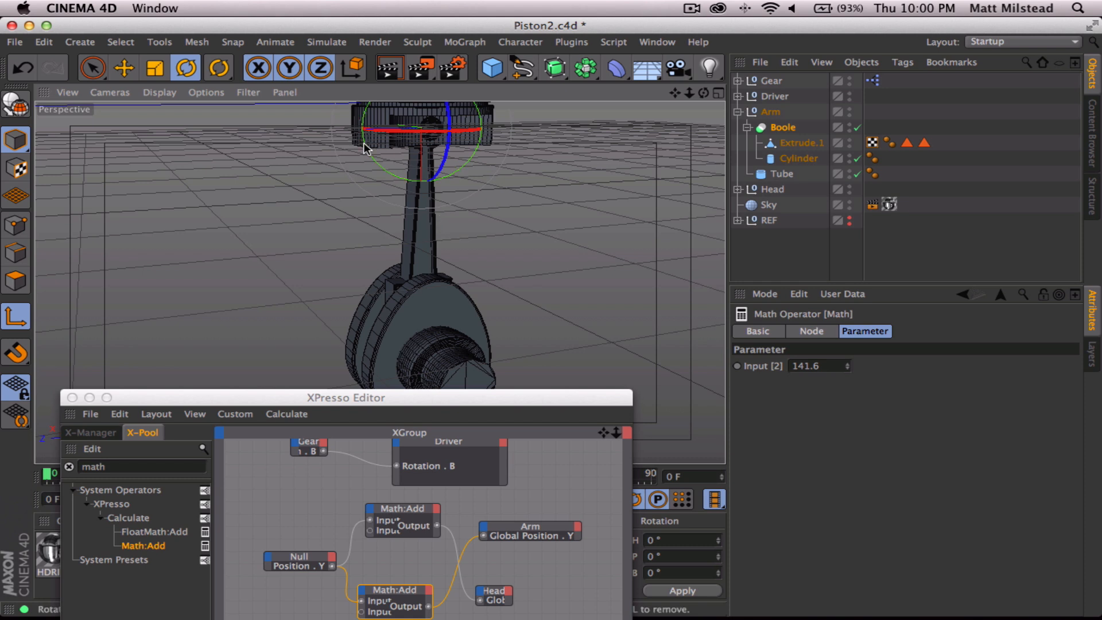
{"action": "left_click_drag", "start_coordinate": [370, 142], "coordinate": [376, 170]}
{"action": "key", "text": "super+z"}
{"action": "key", "text": "super+z"}
{"action": "left_click", "coordinate": [17, 315]}
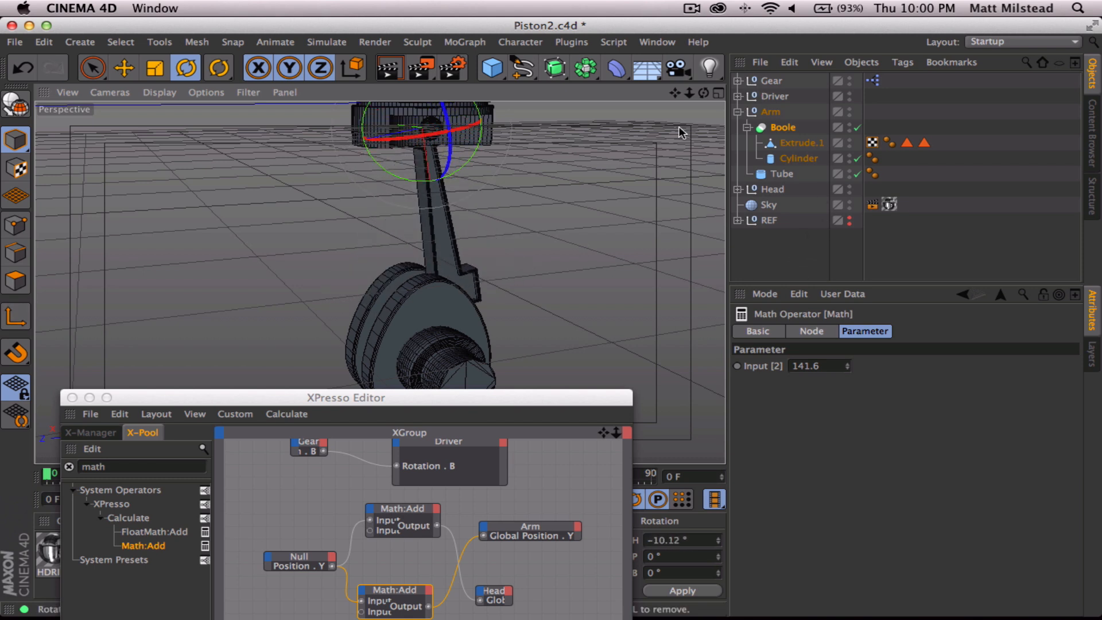
{"action": "key", "text": "super+z"}
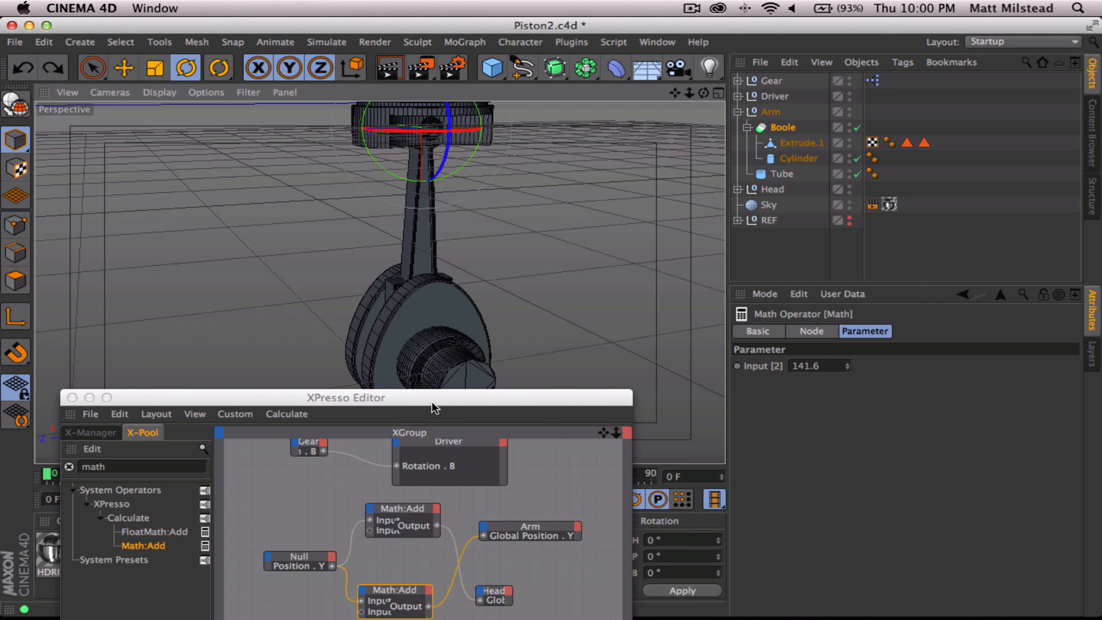
Add a Global Position . Z output port to the Null node in the XPresso Editor
{"action": "left_click_drag", "start_coordinate": [435, 407], "coordinate": [485, 168]}
{"action": "left_click_drag", "start_coordinate": [451, 359], "coordinate": [457, 322]}
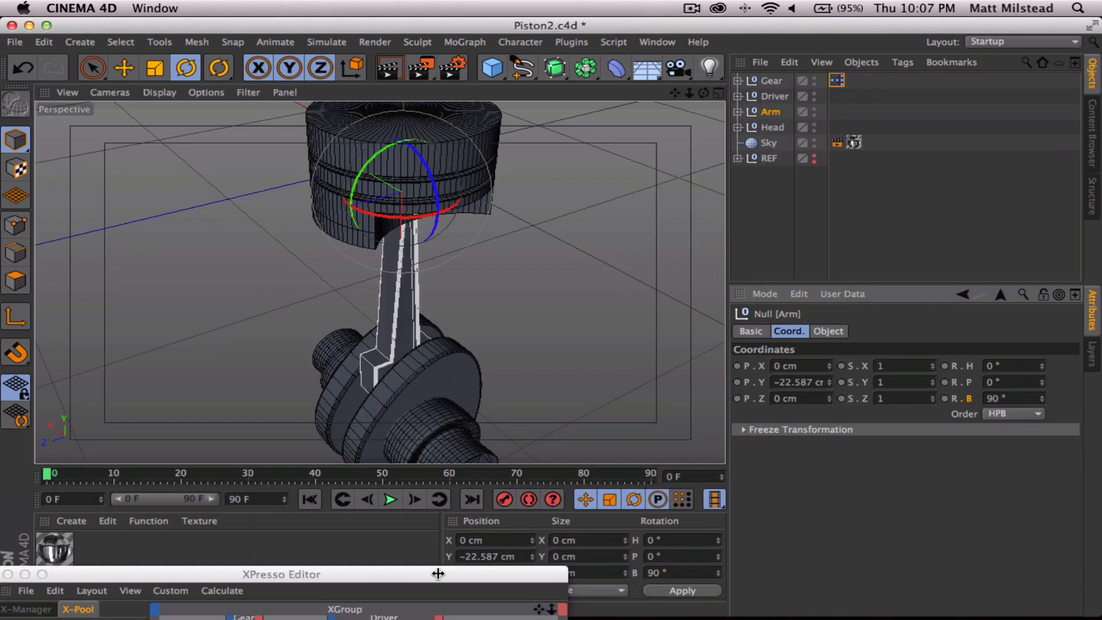
{"action": "left_click_drag", "start_coordinate": [438, 573], "coordinate": [605, 154]}
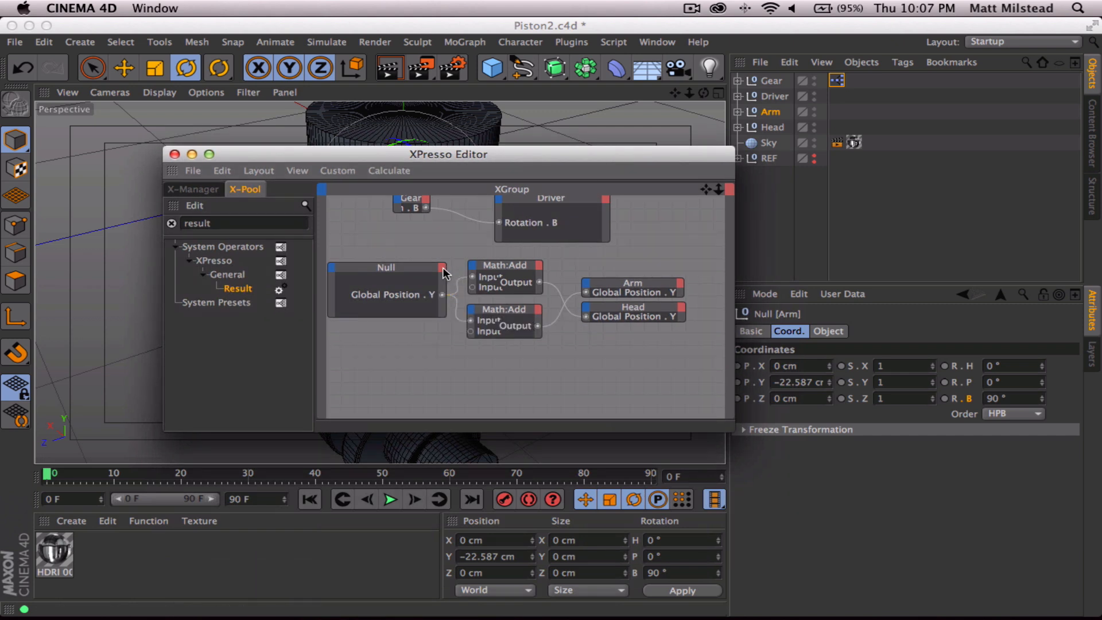
{"action": "left_click", "coordinate": [442, 268]}
{"action": "mouse_move", "coordinate": [511, 298]}
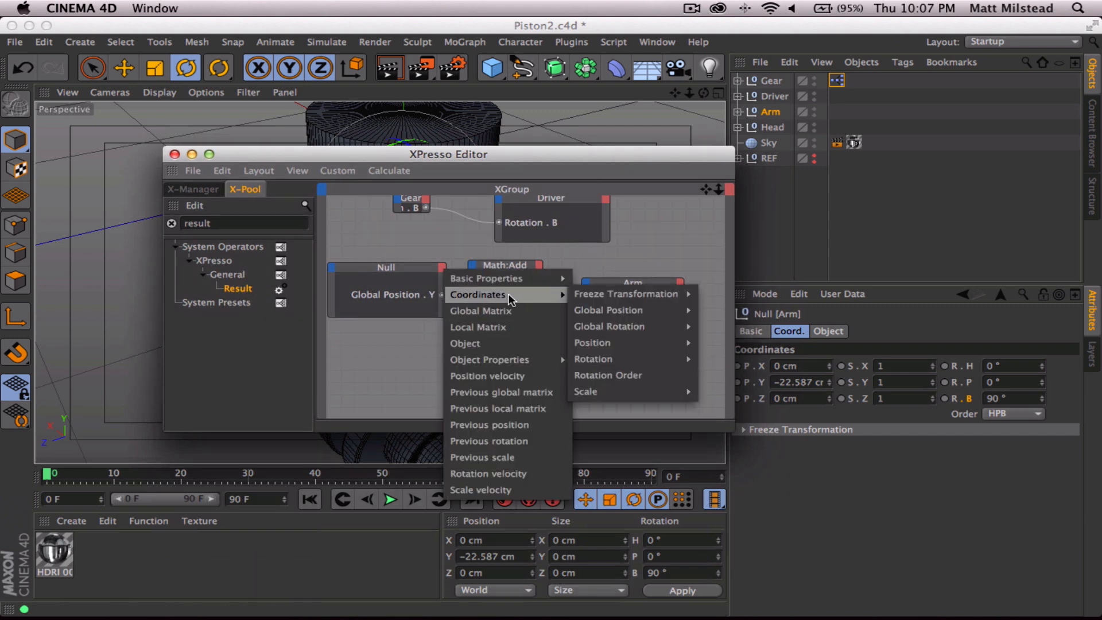
{"action": "mouse_move", "coordinate": [677, 311]}
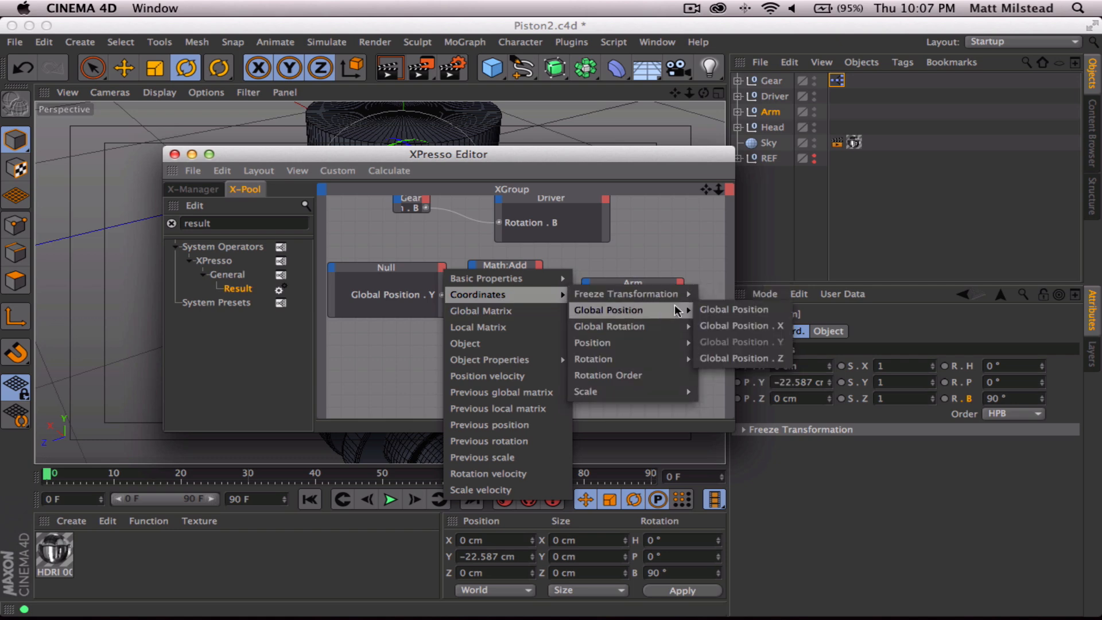
{"action": "left_click", "coordinate": [758, 358]}
Expand the Driver hierarchy and select its child Null to examine its position on the crank, undoing the stray rotation
{"action": "left_click_drag", "start_coordinate": [476, 165], "coordinate": [400, 510]}
{"action": "left_click", "coordinate": [739, 96]}
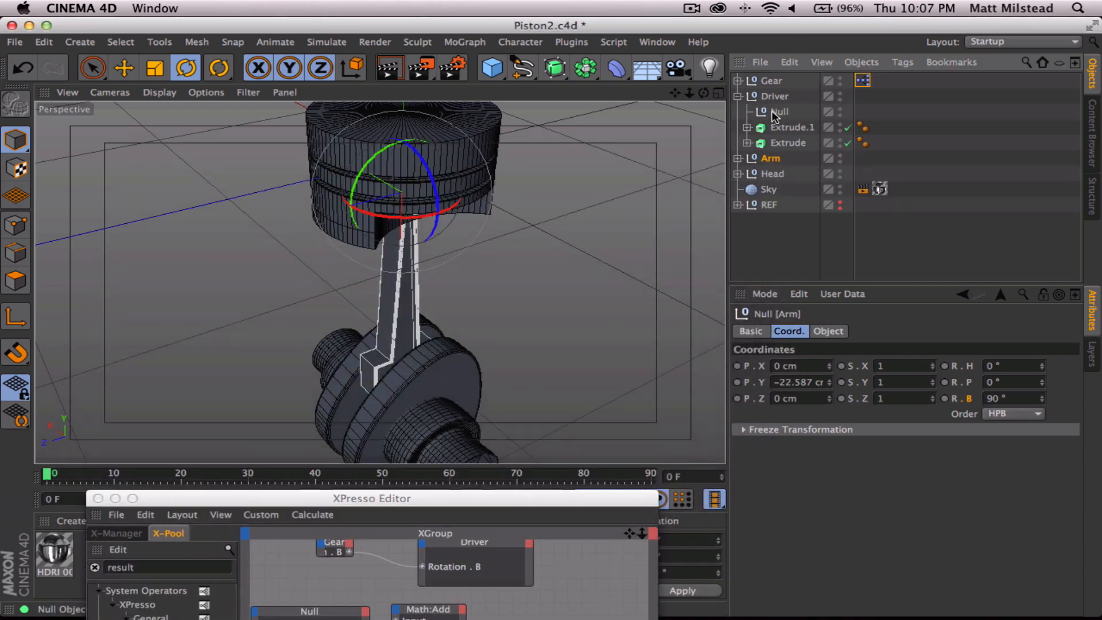
{"action": "left_click", "coordinate": [776, 112]}
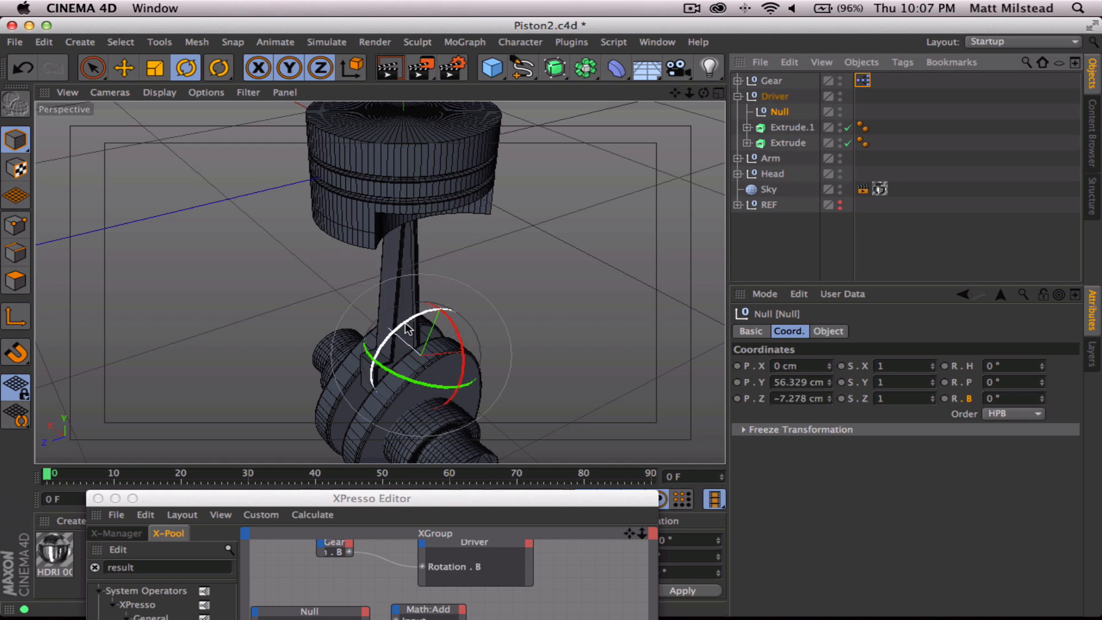
{"action": "left_click_drag", "start_coordinate": [400, 335], "coordinate": [401, 334]}
{"action": "key", "text": "ctrl+z"}
{"action": "left_click_drag", "start_coordinate": [459, 502], "coordinate": [469, 176]}
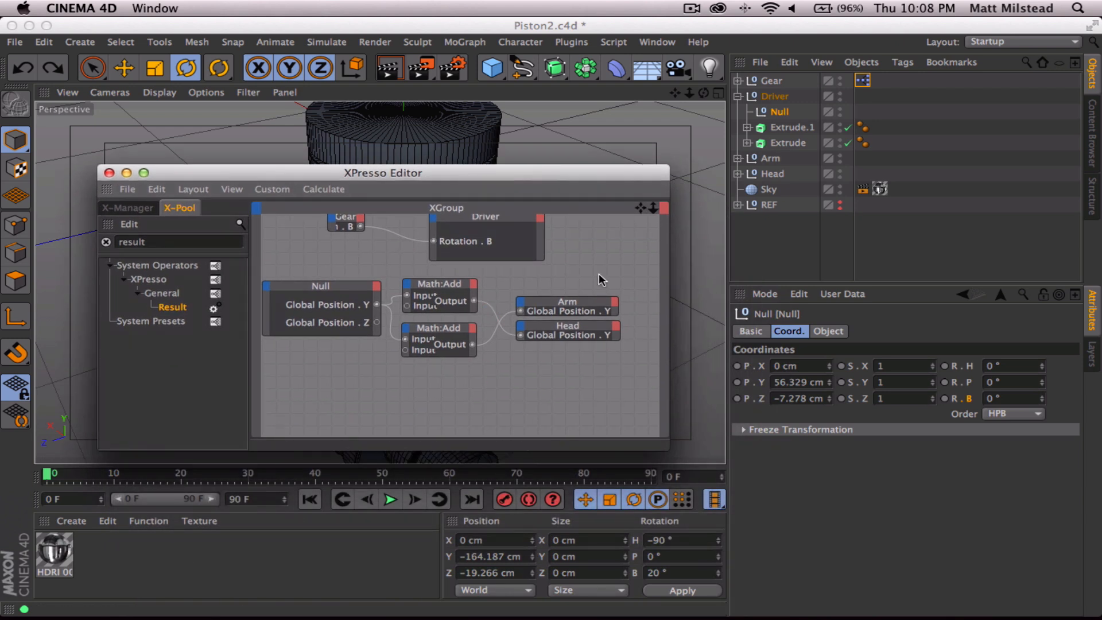
Add a Result node from the X-Pool below the Null node and connect the Null's Global Position . Z to it
{"action": "double_click", "coordinate": [148, 243]}
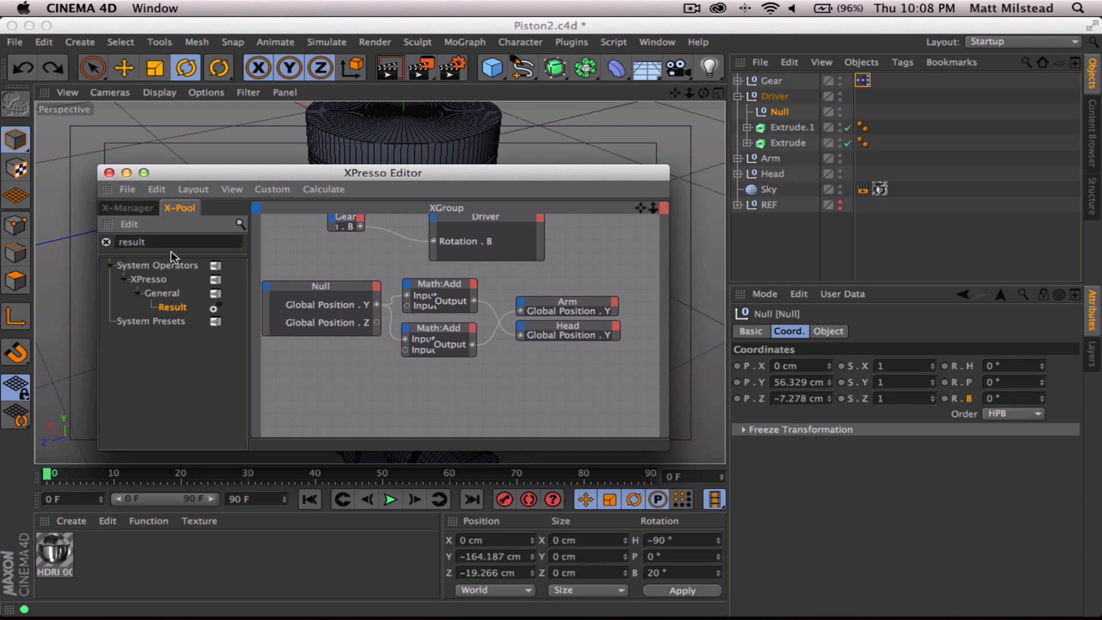
{"action": "left_click_drag", "start_coordinate": [349, 394], "coordinate": [364, 388]}
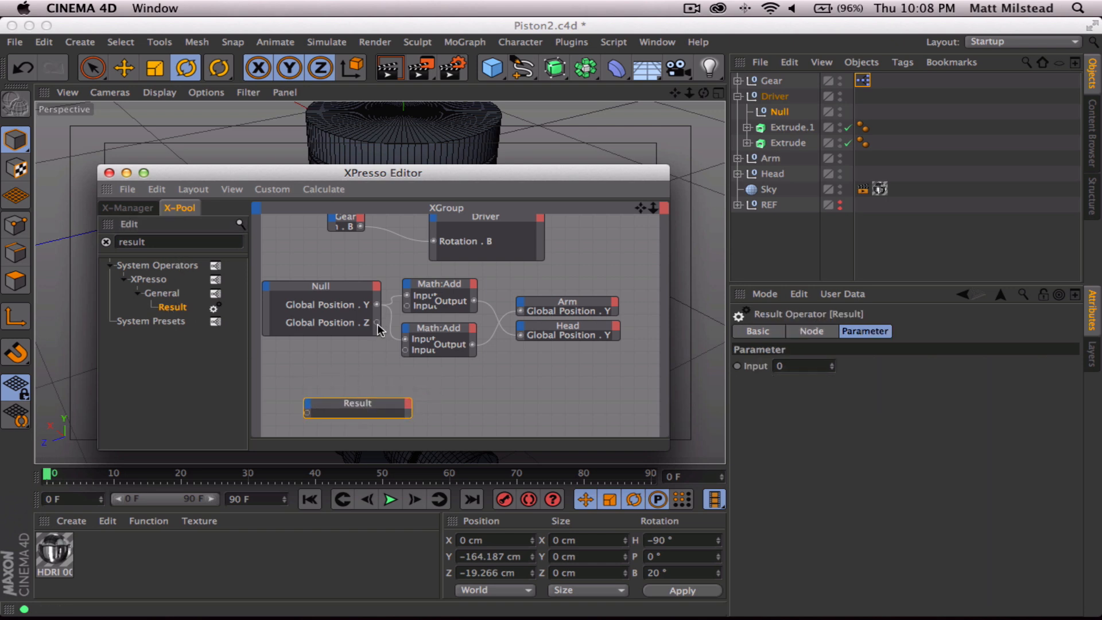
{"action": "left_click_drag", "start_coordinate": [376, 322], "coordinate": [341, 391]}
{"action": "left_click_drag", "start_coordinate": [431, 190], "coordinate": [422, 224]}
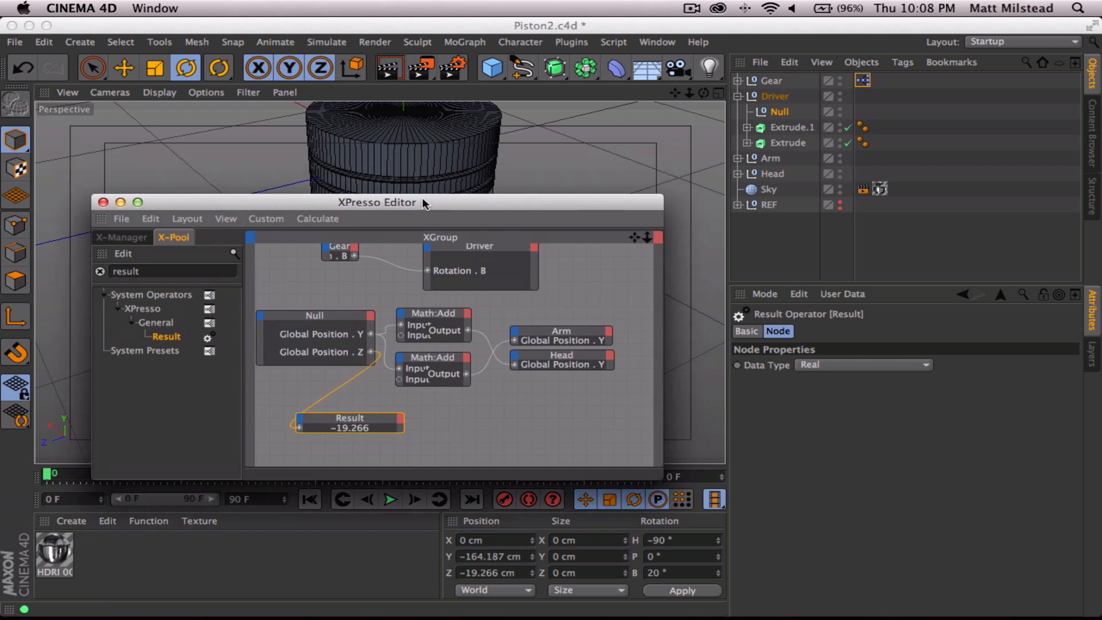
Set the Gear null's R . B to 0° and refresh the Result node to read the Null's global Z position
{"action": "left_click", "coordinate": [772, 80]}
{"action": "left_click_drag", "start_coordinate": [1013, 398], "coordinate": [925, 391]}
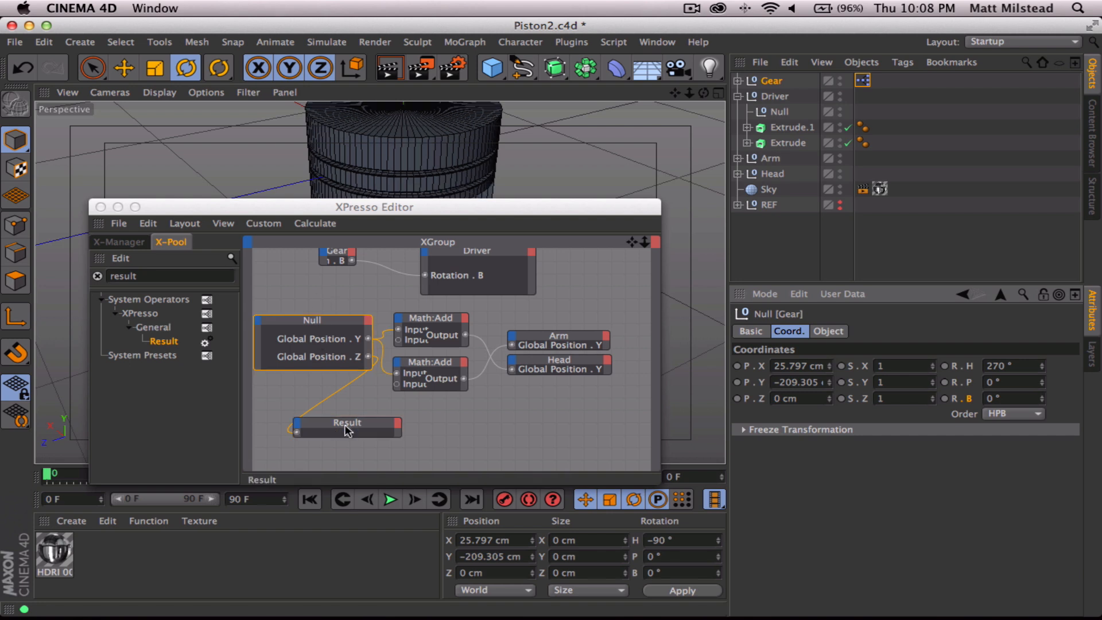
{"action": "left_click_drag", "start_coordinate": [347, 425], "coordinate": [332, 412]}
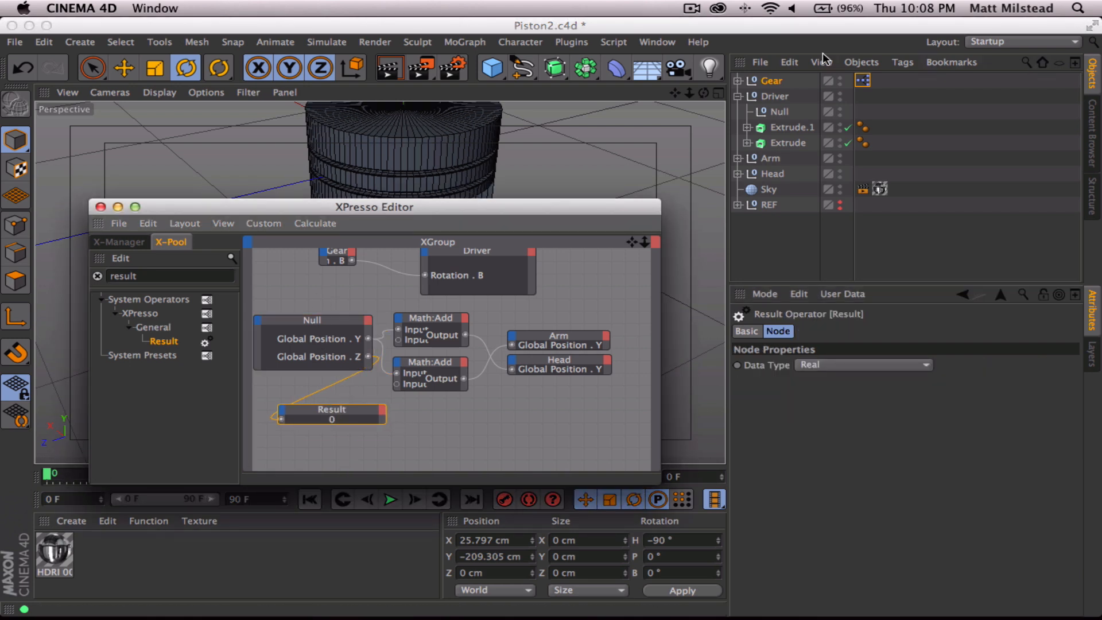
Set the Gear's R . B to 90°, refresh the Result node, and compare its value with the Driver's child Null
{"action": "left_click", "coordinate": [773, 81]}
{"action": "left_click_drag", "start_coordinate": [1002, 397], "coordinate": [903, 387]}
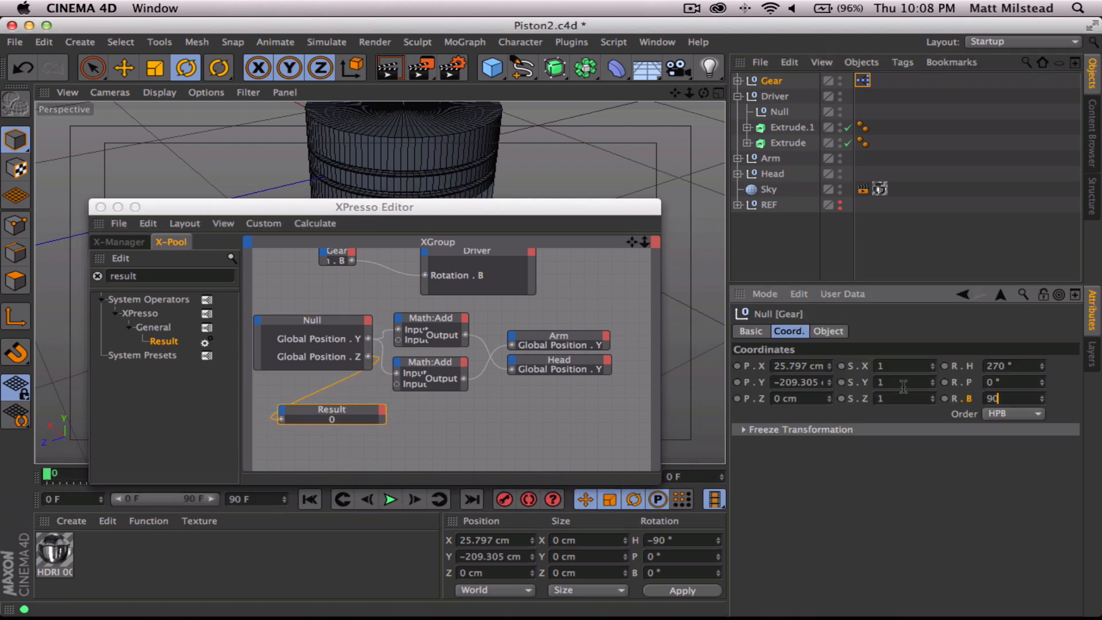
{"action": "left_click", "coordinate": [370, 412]}
{"action": "left_click_drag", "start_coordinate": [370, 412], "coordinate": [383, 424]}
{"action": "left_click", "coordinate": [776, 111]}
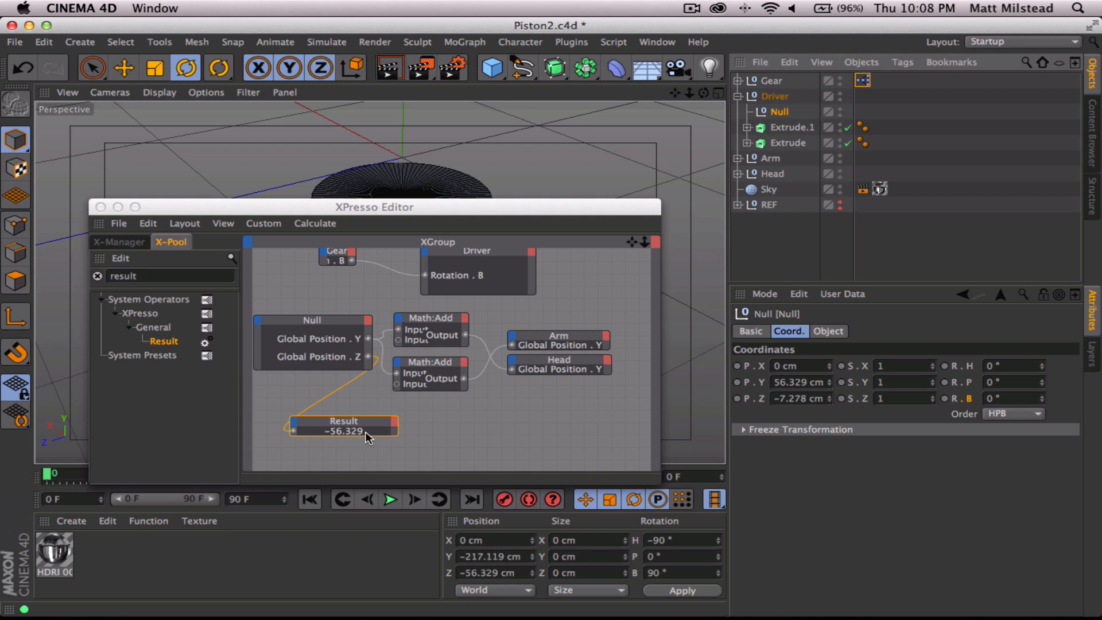
Check the Driver's child Null with the Gear's R . B at 180°, and return R . B to 90°
{"action": "left_click", "coordinate": [767, 80]}
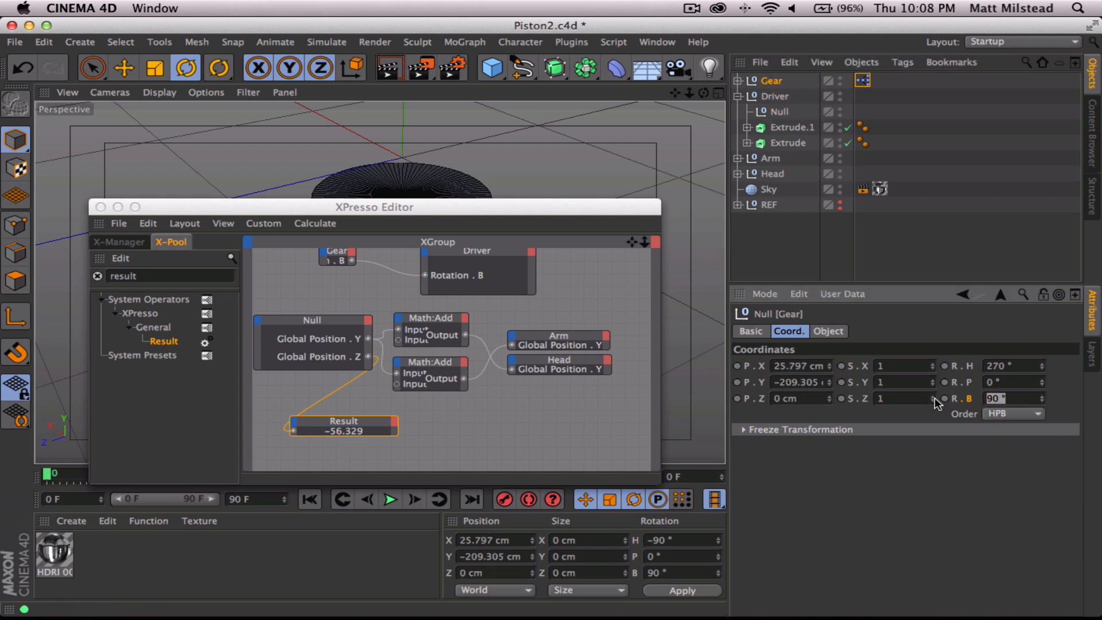
{"action": "type", "text": "180"}
{"action": "key", "text": "Return"}
{"action": "left_click", "coordinate": [780, 112]}
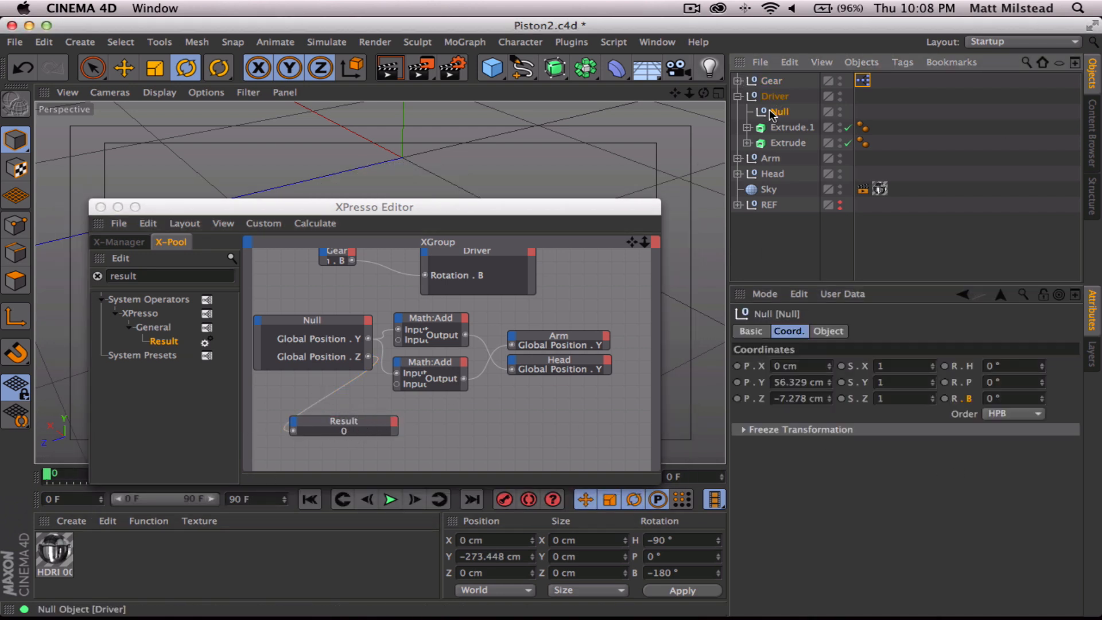
{"action": "left_click", "coordinate": [775, 82]}
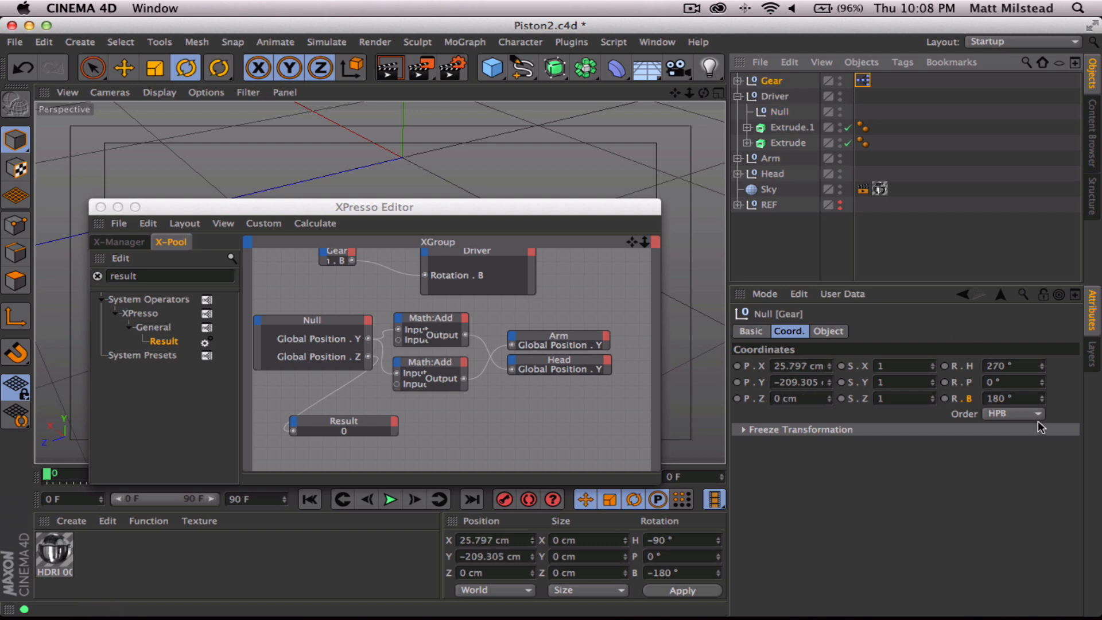
{"action": "left_click_drag", "start_coordinate": [1021, 399], "coordinate": [862, 402]}
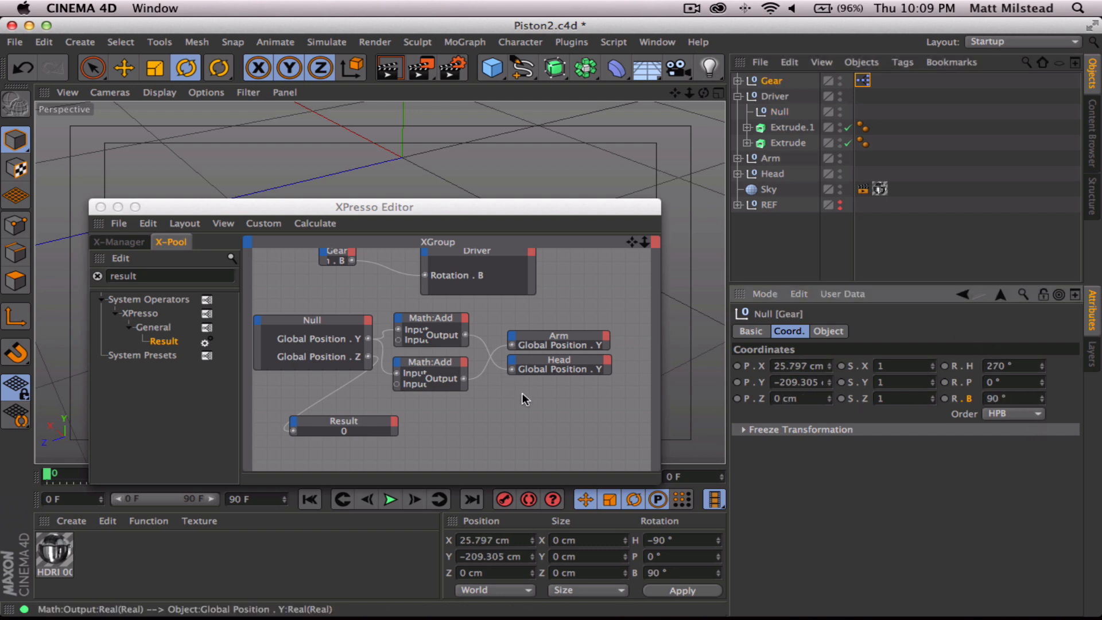
Find the Range Mapper operator in the X-Pool with "range mapp" and add it to the XGroup beside the Result node
{"action": "double_click", "coordinate": [151, 276]}
{"action": "type", "text": "range mapp"}
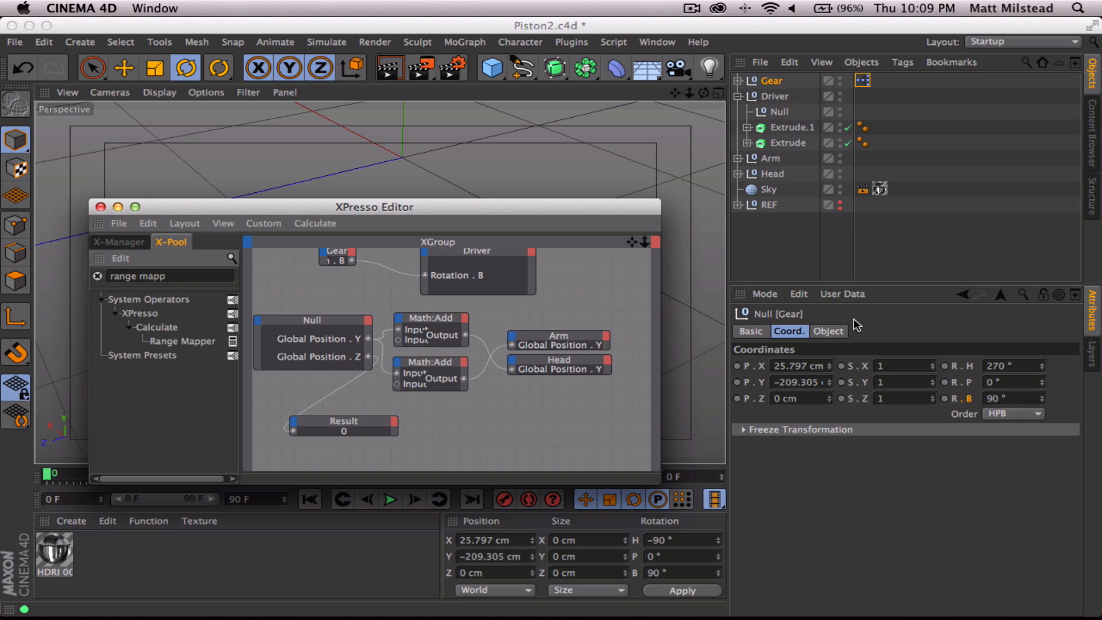
{"action": "left_click_drag", "start_coordinate": [189, 341], "coordinate": [229, 350]}
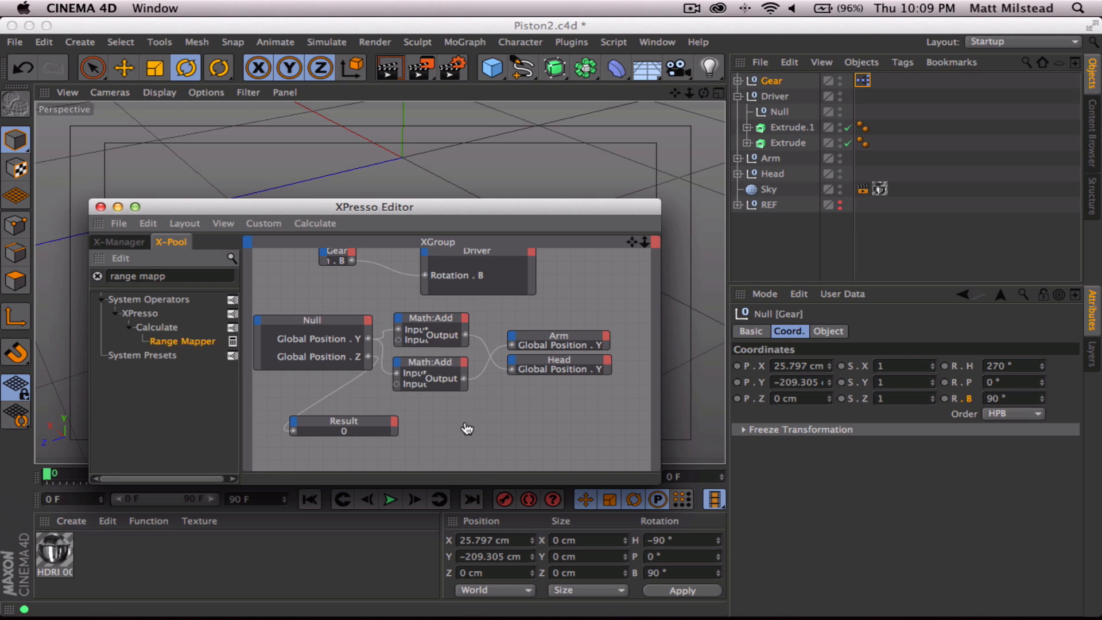
{"action": "left_click_drag", "start_coordinate": [468, 429], "coordinate": [466, 427]}
{"action": "left_click_drag", "start_coordinate": [414, 209], "coordinate": [527, 492]}
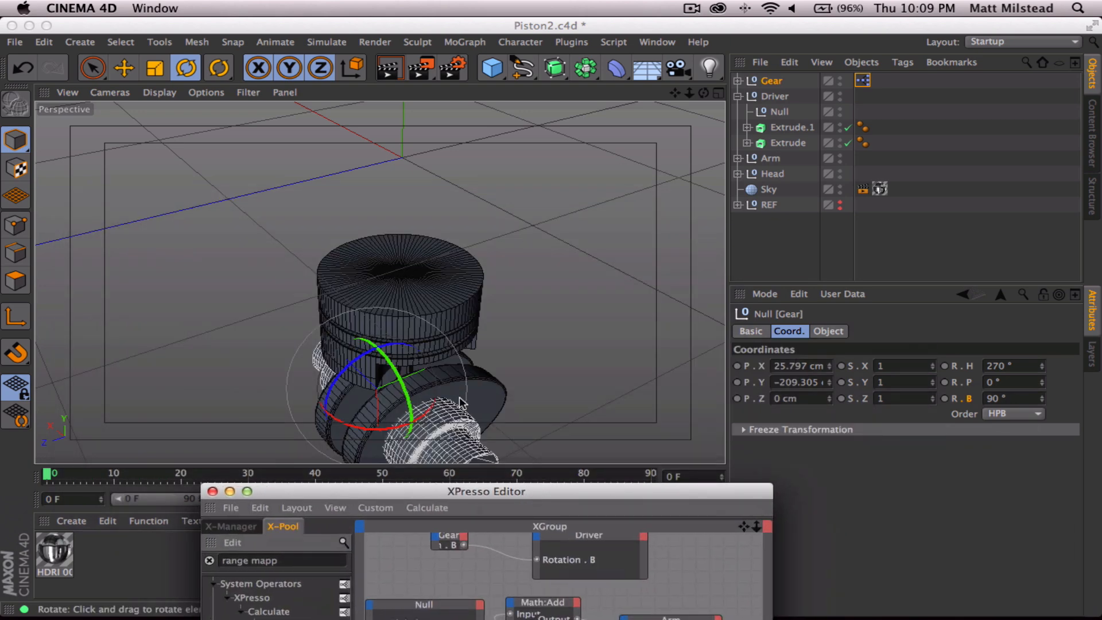
Set the Gear's R . B to 0° and check the Null's global Z position in the Result node
{"action": "left_click_drag", "start_coordinate": [1021, 399], "coordinate": [847, 380]}
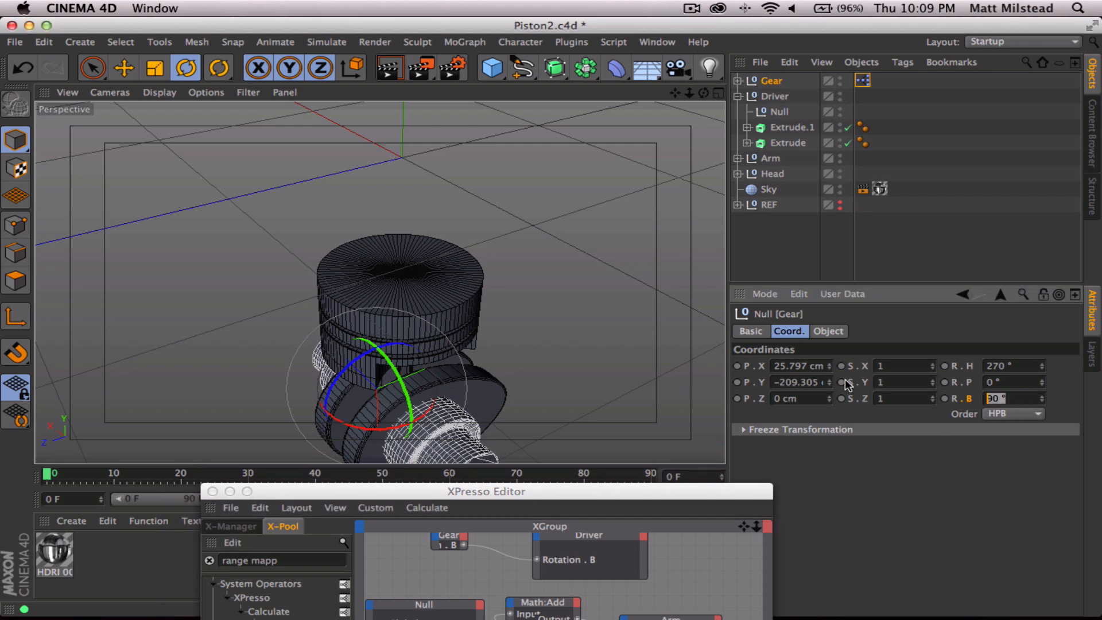
{"action": "type", "text": "0"}
{"action": "key", "text": "Return"}
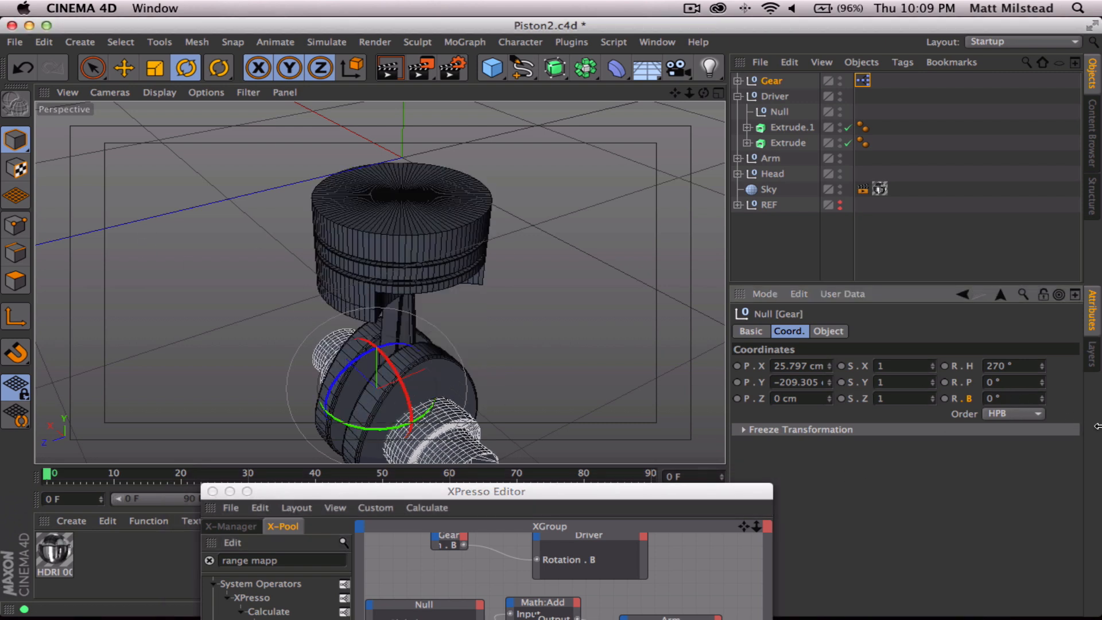
{"action": "left_click", "coordinate": [777, 76]}
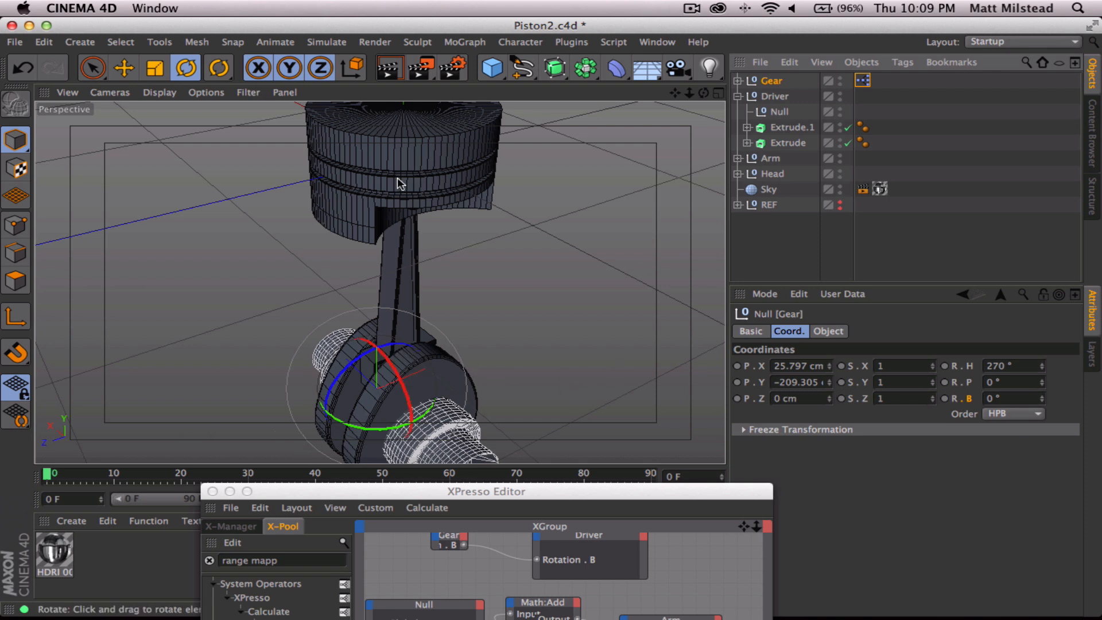
{"action": "left_click_drag", "start_coordinate": [520, 491], "coordinate": [438, 208]}
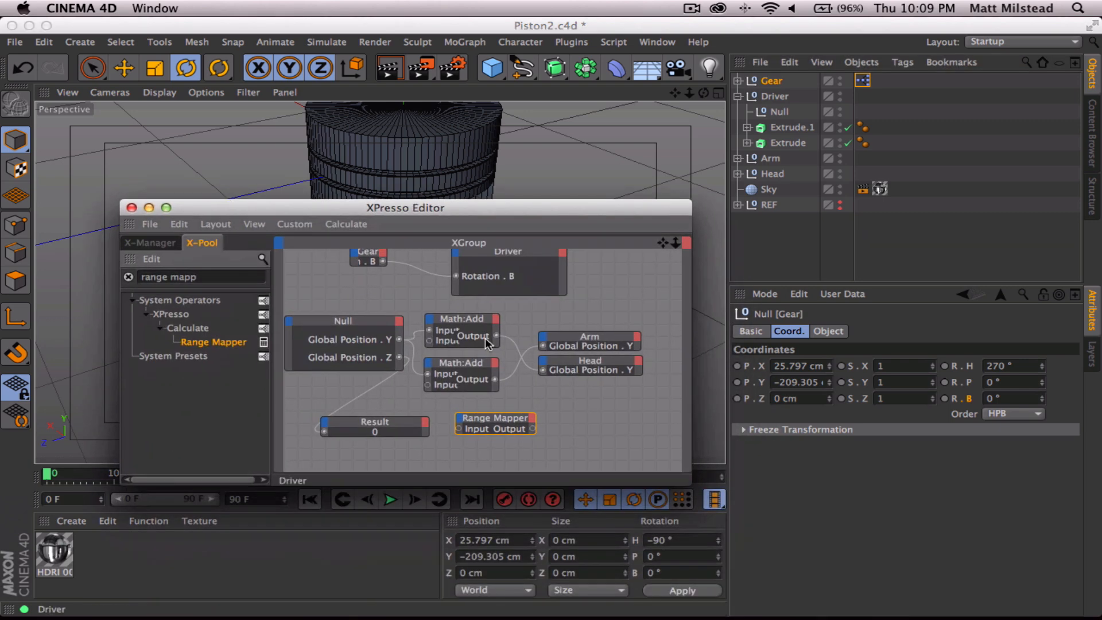
Set the Range Mapper's Input Upper to 8, switch its Output Range to degrees, and return to its parameter values
{"action": "left_click", "coordinate": [494, 418]}
{"action": "double_click", "coordinate": [841, 399]}
{"action": "type", "text": "5"}
{"action": "left_click", "coordinate": [806, 333]}
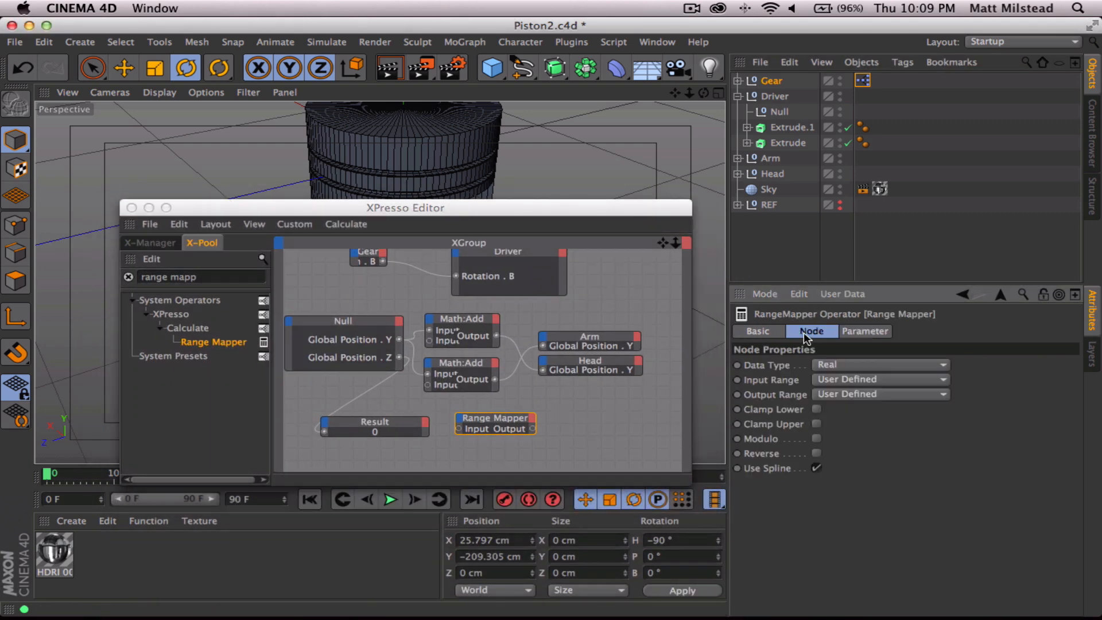
{"action": "left_click", "coordinate": [856, 391]}
{"action": "left_click", "coordinate": [854, 428]}
{"action": "left_click", "coordinate": [852, 327]}
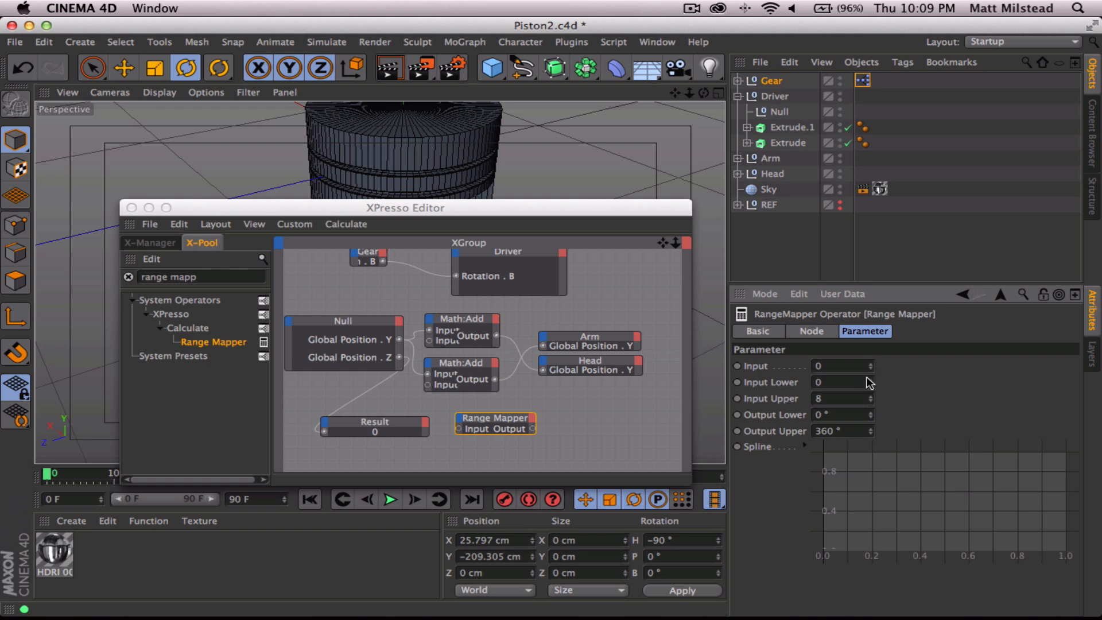
Set the Gear's R . B to 90° and select the Driver's child Null to compare its Z position with the Result node
{"action": "left_click_drag", "start_coordinate": [517, 440], "coordinate": [483, 245]}
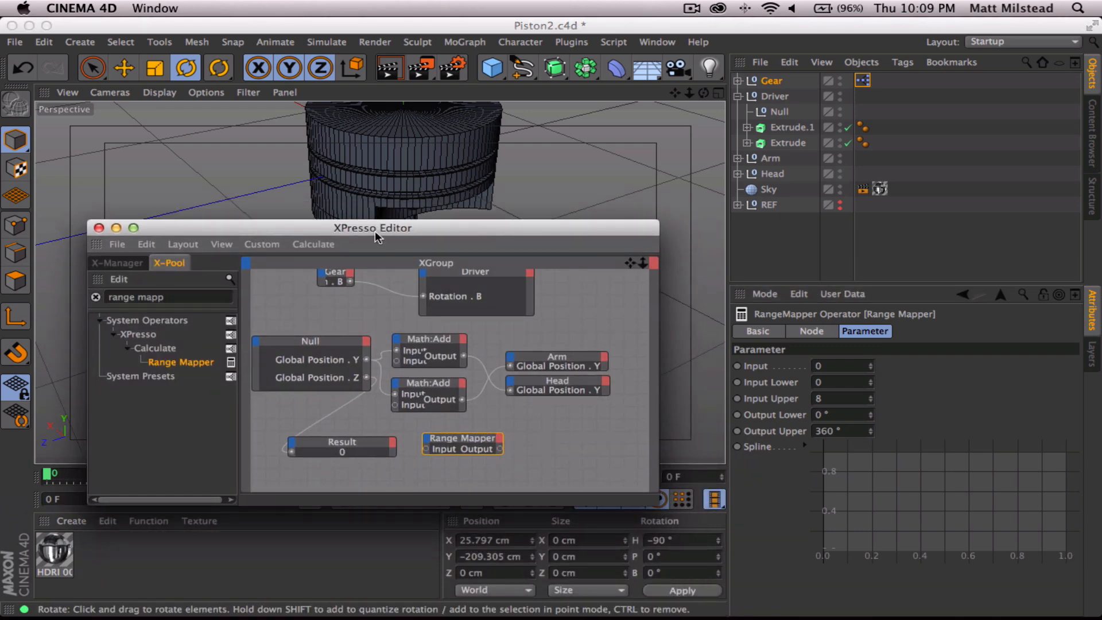
{"action": "left_click_drag", "start_coordinate": [376, 232], "coordinate": [351, 272]}
{"action": "left_click", "coordinate": [775, 78]}
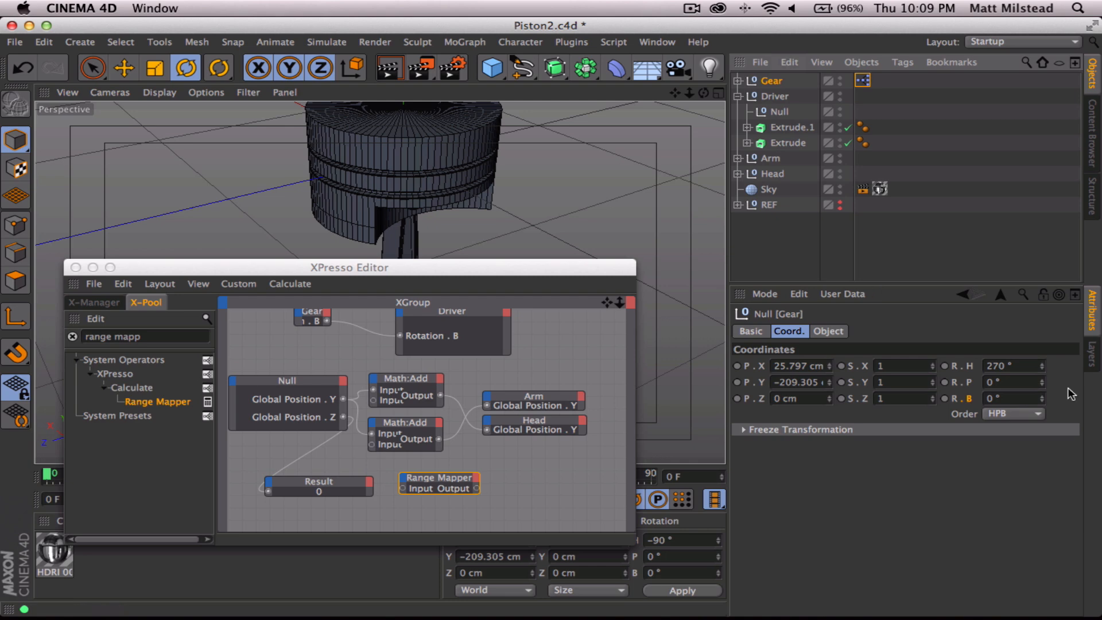
{"action": "left_click", "coordinate": [1015, 399]}
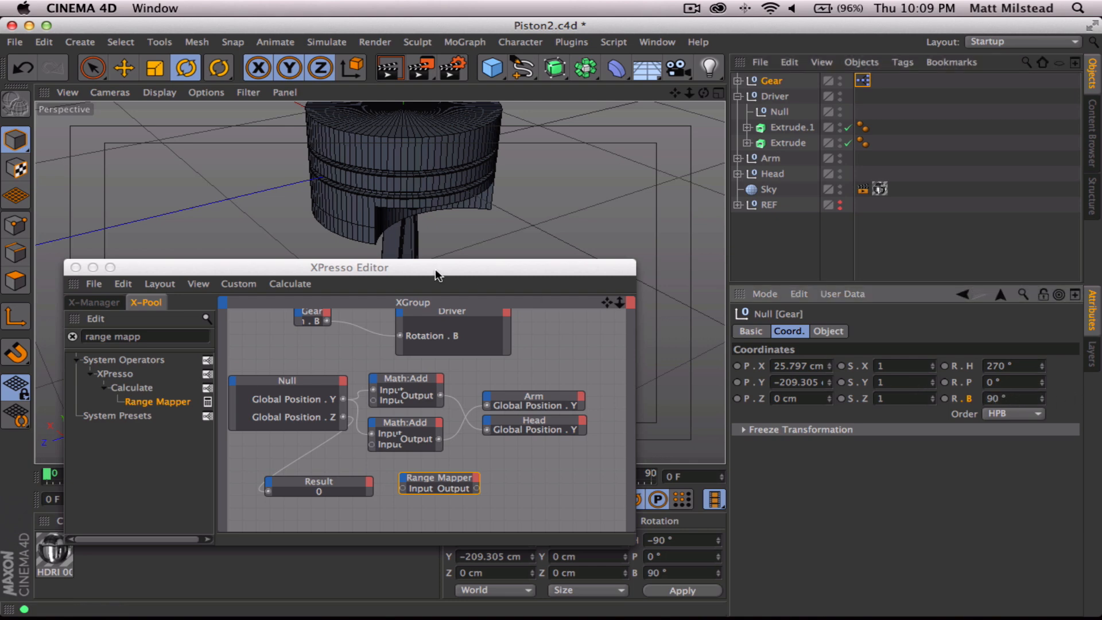
{"action": "left_click_drag", "start_coordinate": [437, 274], "coordinate": [503, 605]}
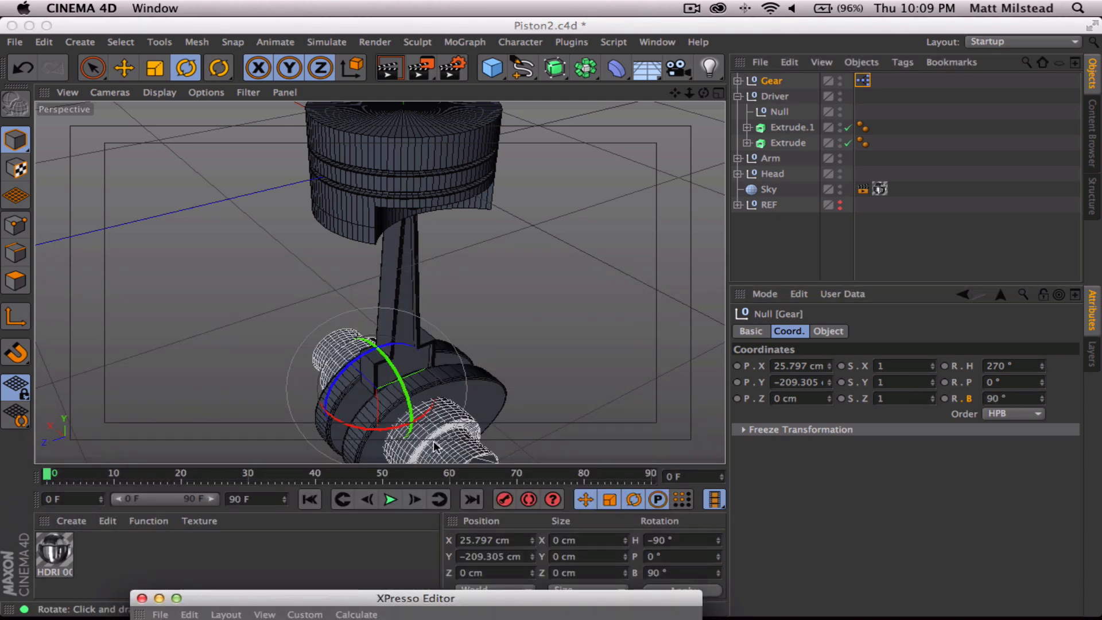
{"action": "left_click", "coordinate": [345, 418]}
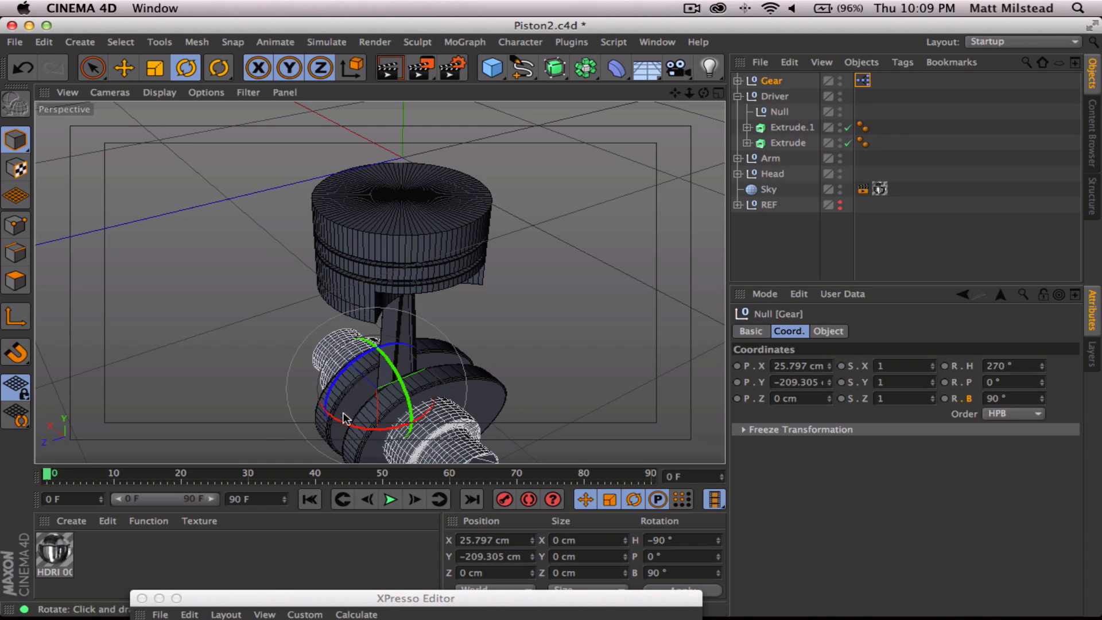
{"action": "left_click_drag", "start_coordinate": [388, 389], "coordinate": [652, 361], "text": "alt"}
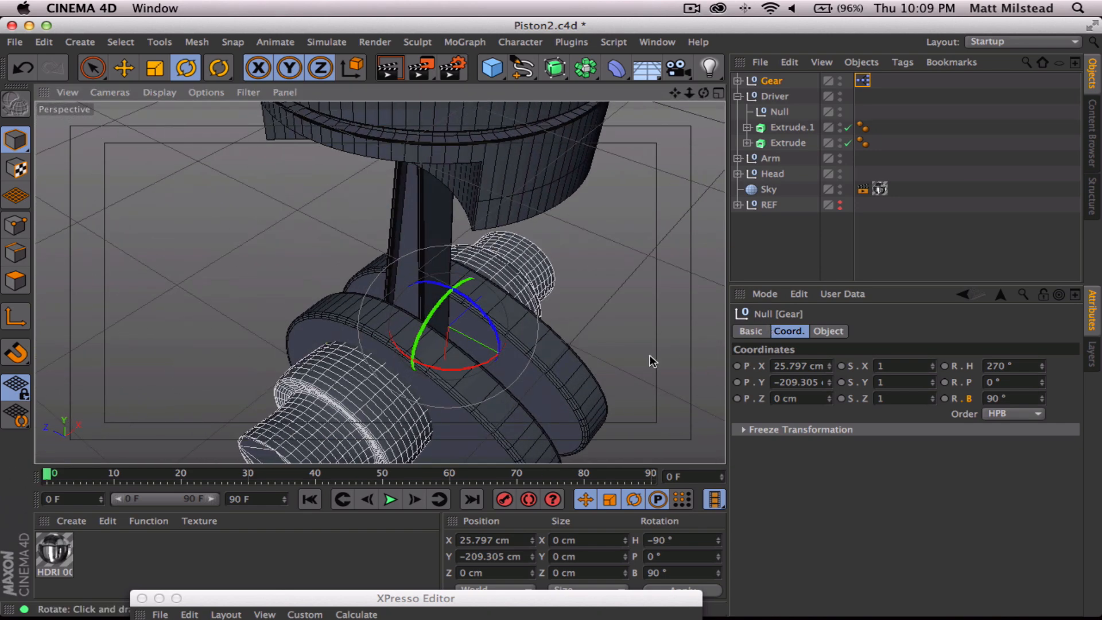
{"action": "left_click", "coordinate": [776, 112]}
{"action": "double_click", "coordinate": [438, 597]}
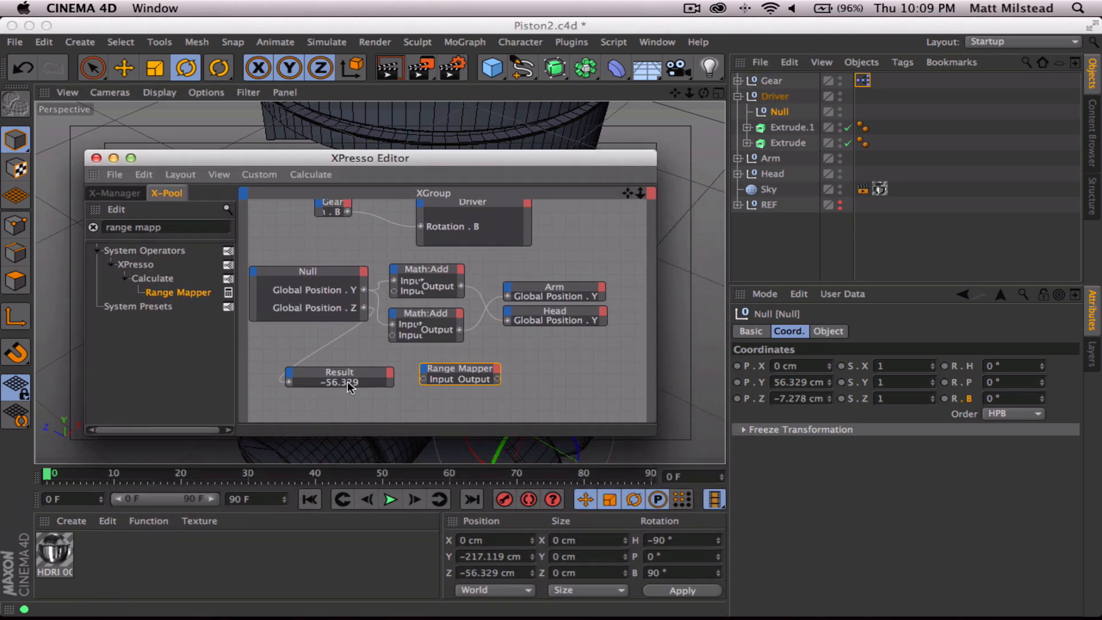
Set the Range Mapper's Input to -56.329
{"action": "left_click", "coordinate": [469, 369]}
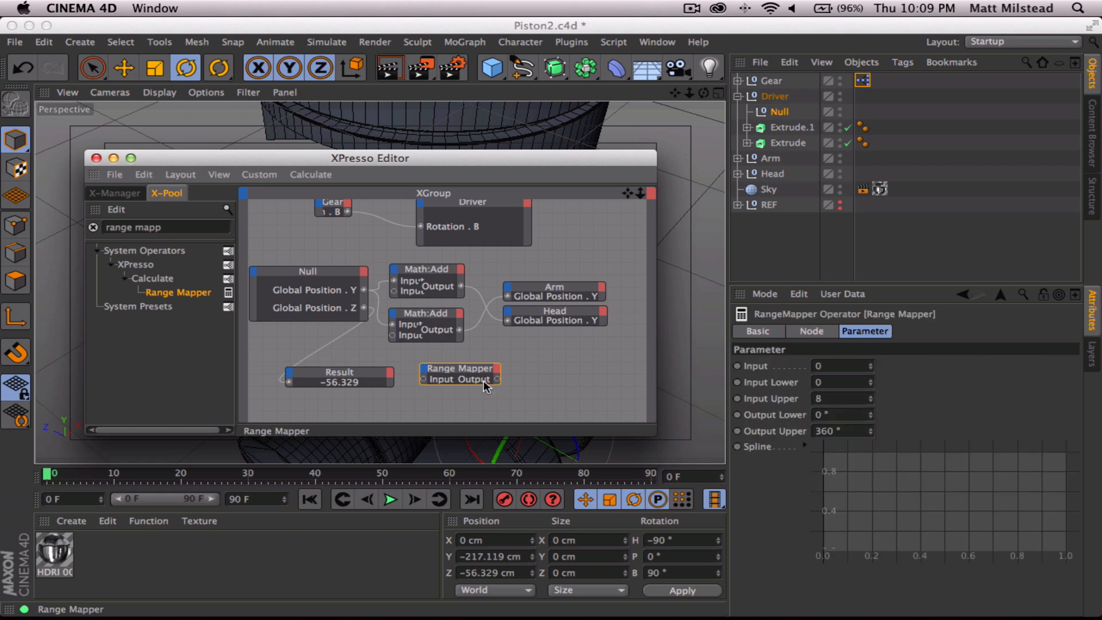
{"action": "left_click", "coordinate": [849, 366]}
{"action": "type", "text": "-"}
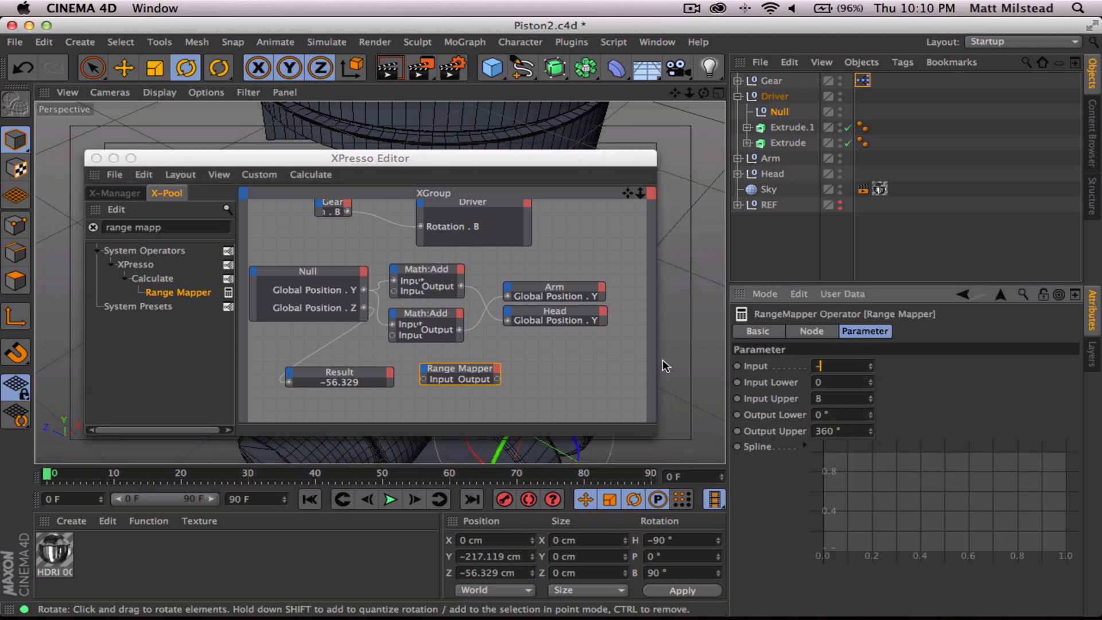
{"action": "type", "text": "56.329"}
{"action": "left_click", "coordinate": [827, 382]}
{"action": "key", "text": "shift+Tab"}
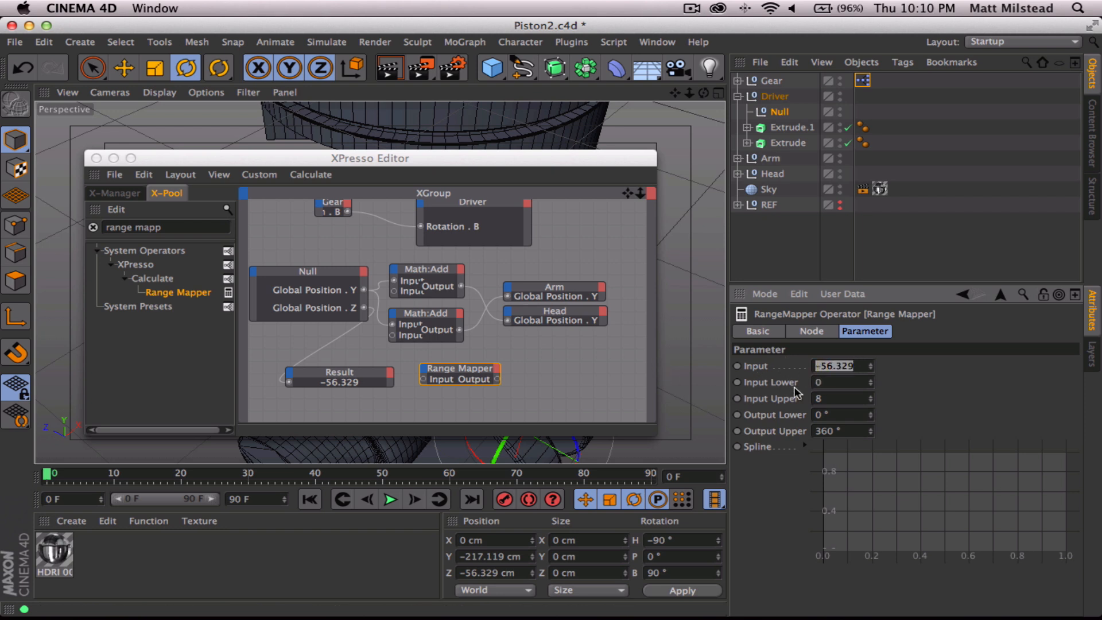
Copy the Range Mapper's Input value into Input Lower and remove the minus sign so it reads 56.329
{"action": "key", "text": "super+c"}
{"action": "left_click", "coordinate": [823, 382]}
{"action": "key", "text": "super+v"}
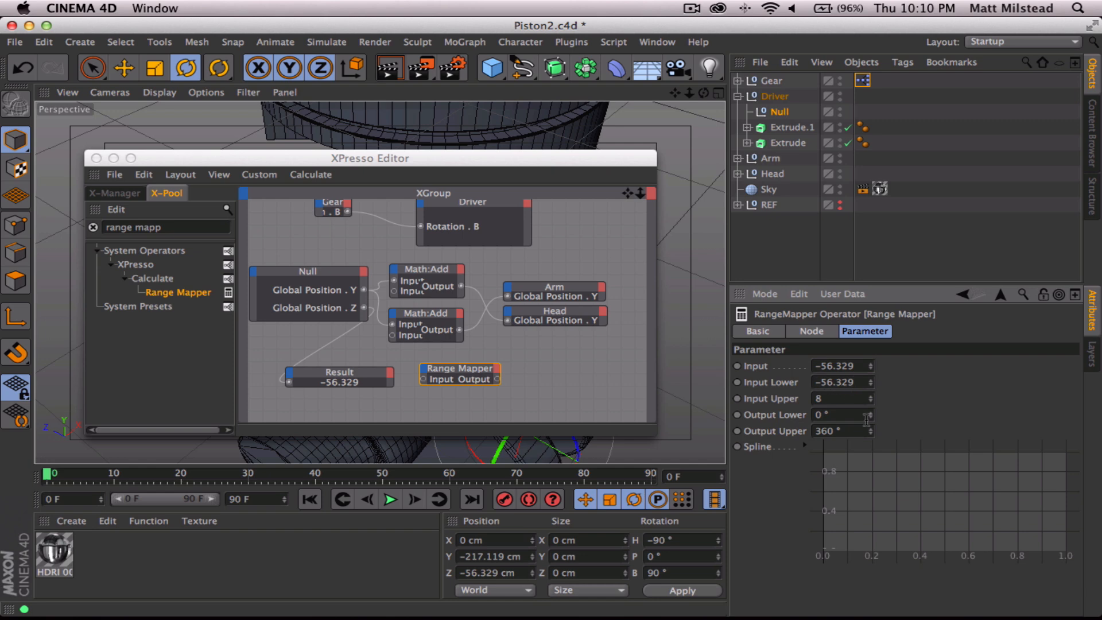
{"action": "key", "text": "Home"}
{"action": "key", "text": "Delete"}
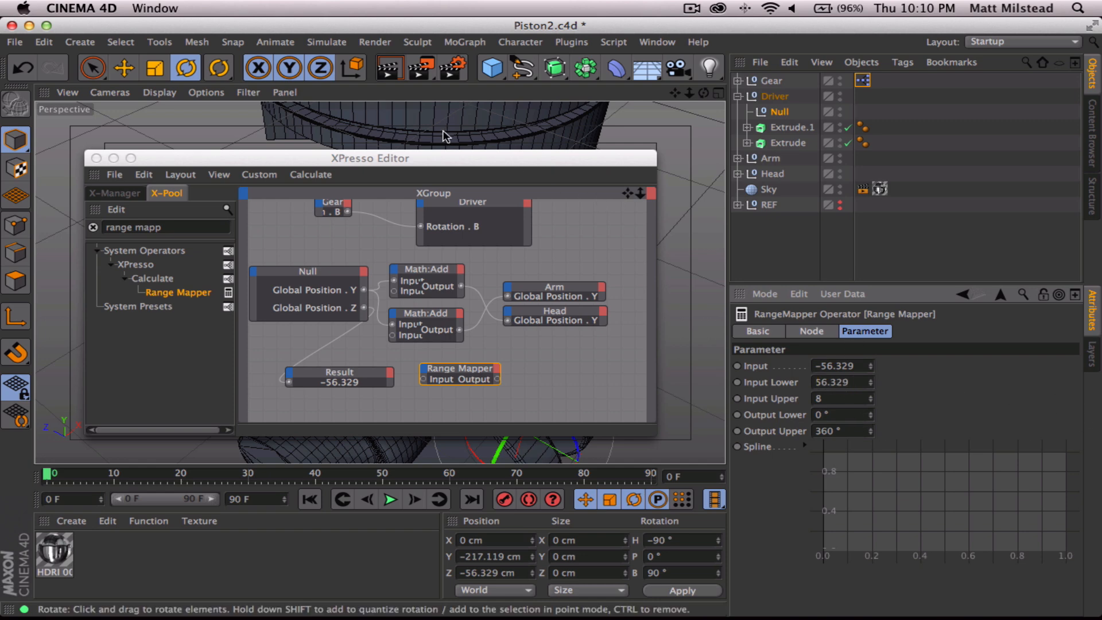
Tilt the Arm to R . P -24° to line up its lower end with the crank lobe, checking from the side
{"action": "left_click_drag", "start_coordinate": [454, 162], "coordinate": [211, 297]}
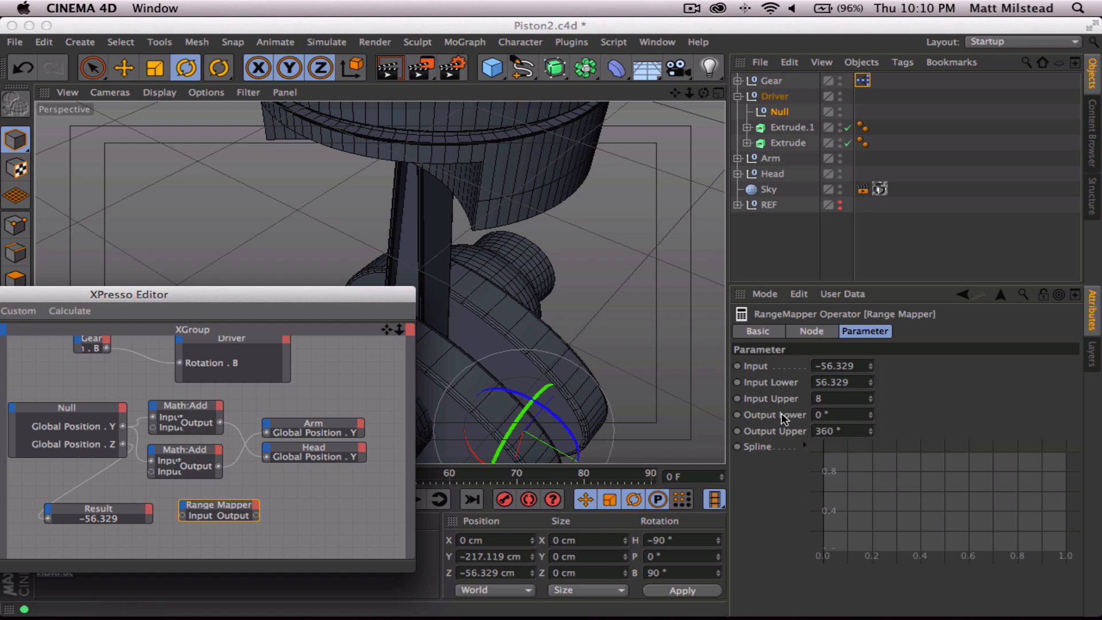
{"action": "left_click_drag", "start_coordinate": [324, 294], "coordinate": [254, 291]}
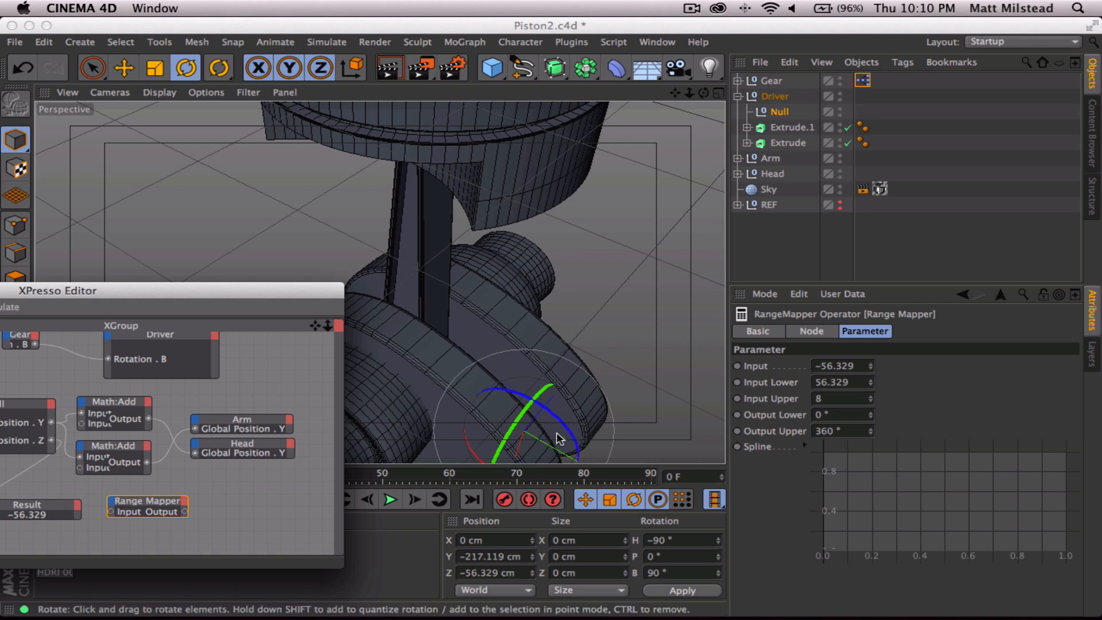
{"action": "left_click", "coordinate": [771, 159]}
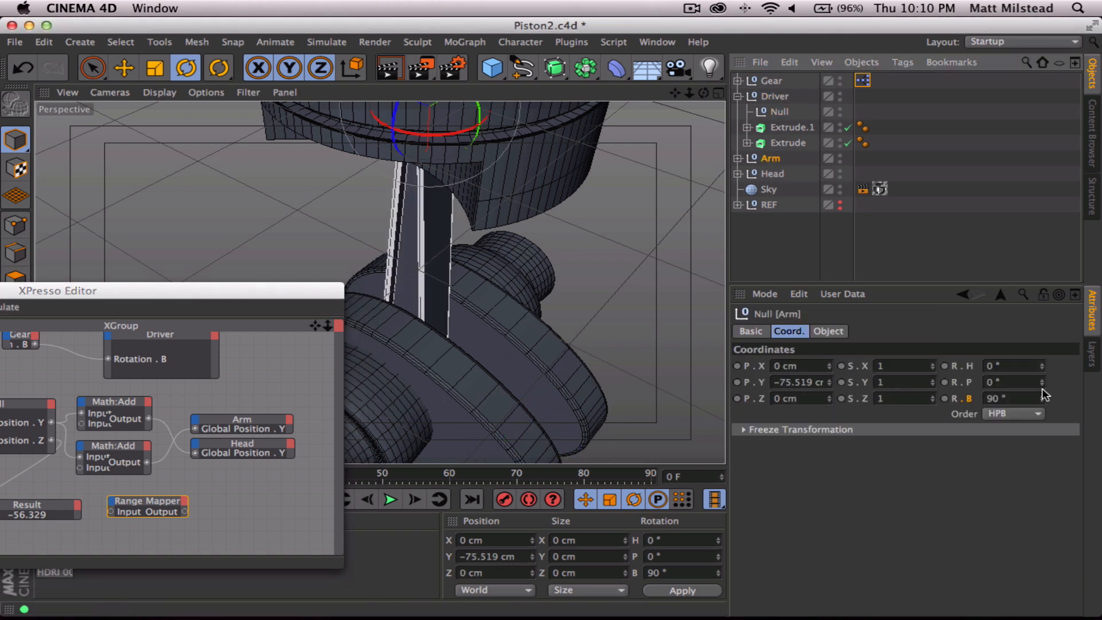
{"action": "left_click_drag", "start_coordinate": [1042, 383], "coordinate": [1042, 400]}
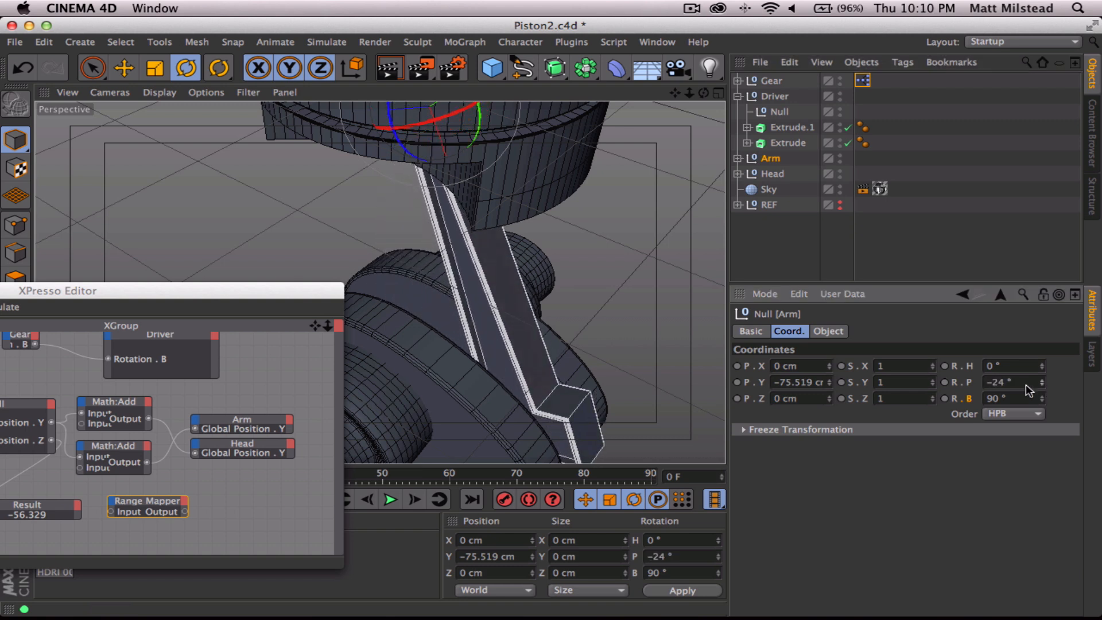
{"action": "left_click_drag", "start_coordinate": [509, 405], "coordinate": [521, 392], "text": "alt"}
{"action": "middle_click_drag", "start_coordinate": [522, 392], "coordinate": [561, 235], "text": "alt"}
{"action": "left_click_drag", "start_coordinate": [564, 301], "coordinate": [611, 238], "text": "alt"}
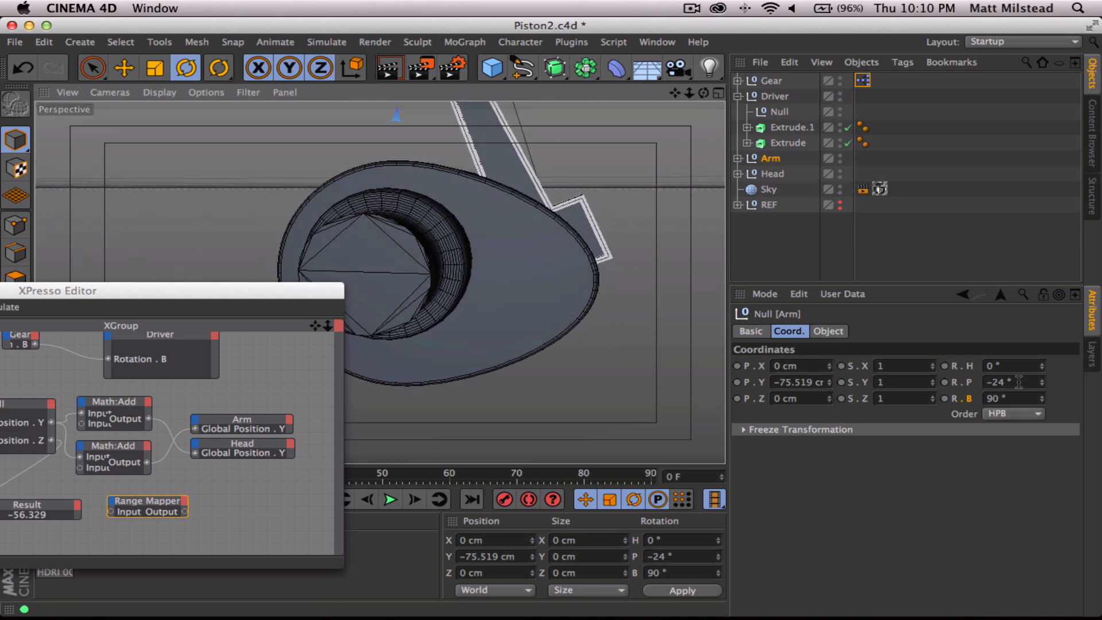
{"action": "left_click_drag", "start_coordinate": [1043, 382], "coordinate": [1043, 382]}
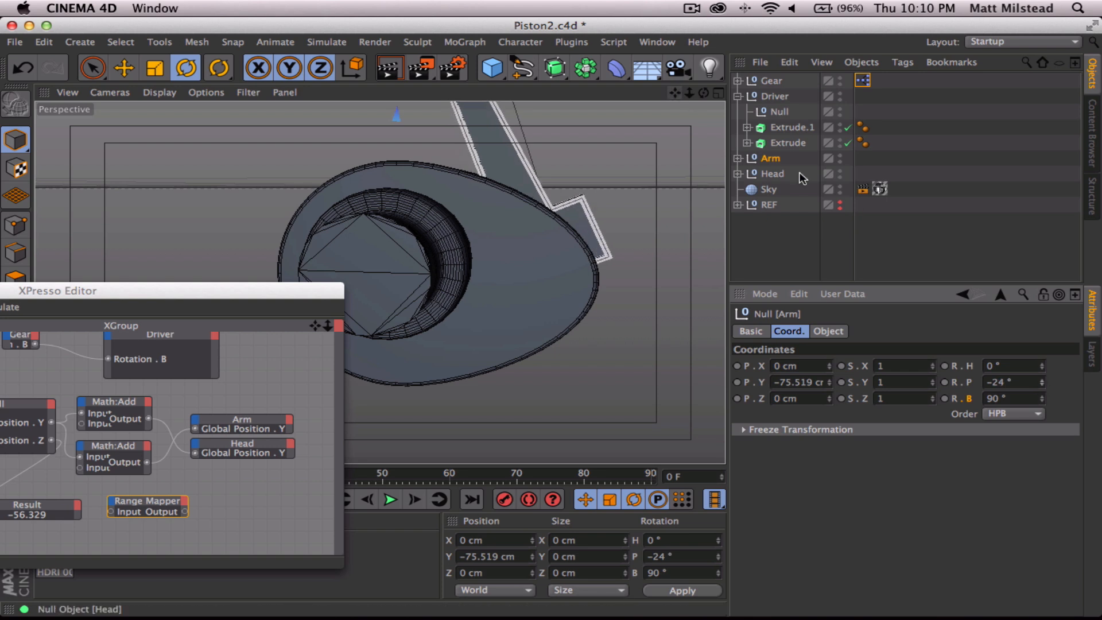
Set the Range Mapper's Input Upper to 24
{"action": "left_click_drag", "start_coordinate": [194, 290], "coordinate": [264, 232]}
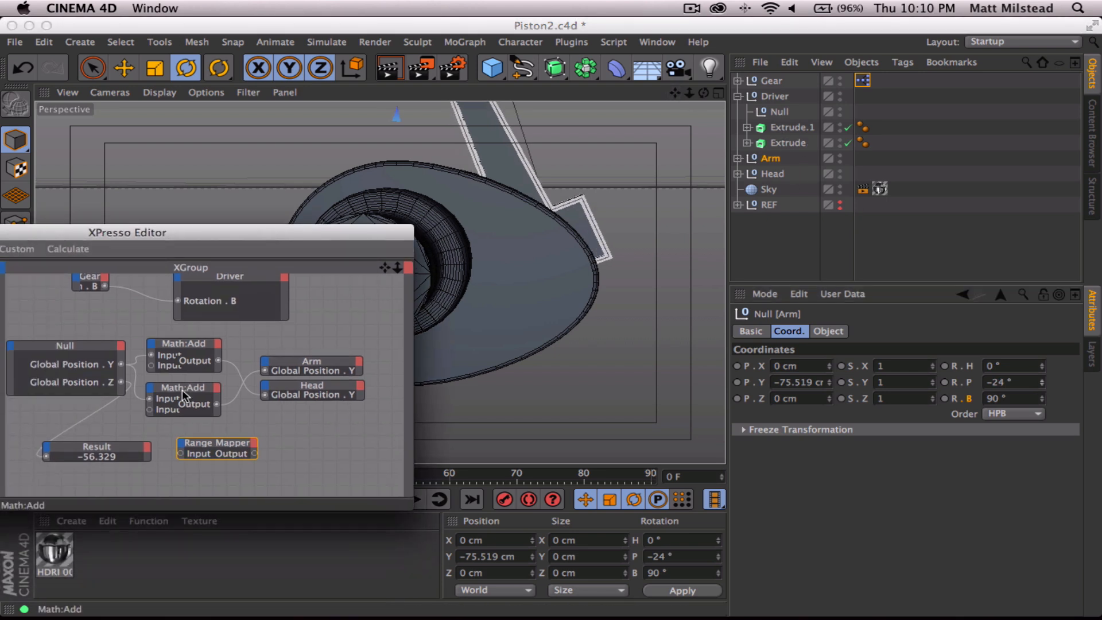
{"action": "left_click", "coordinate": [217, 447]}
{"action": "left_click", "coordinate": [854, 397]}
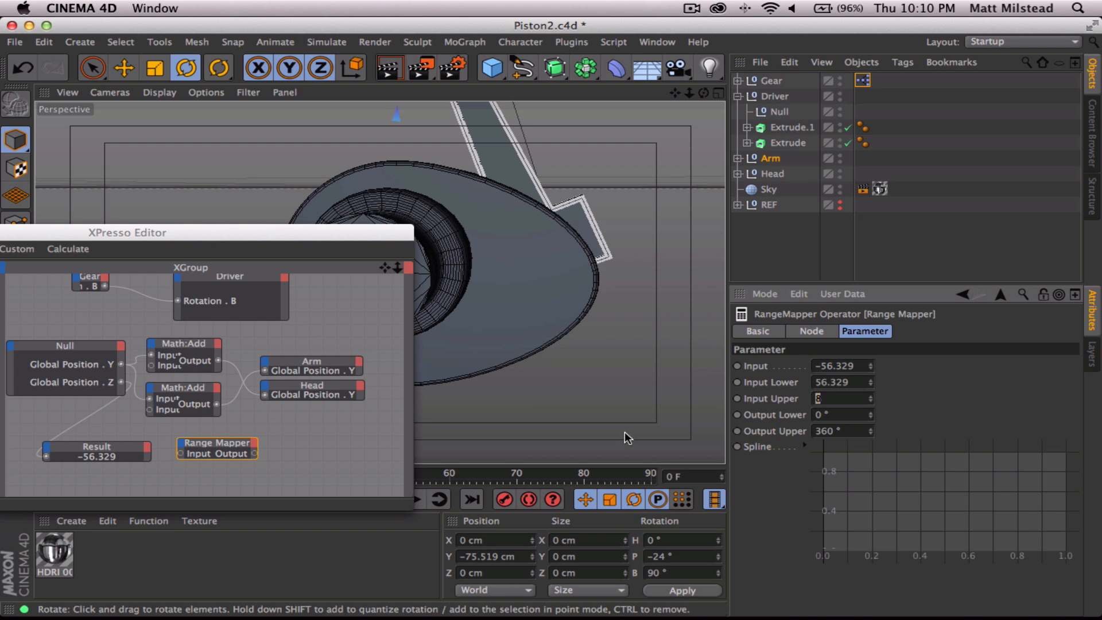
{"action": "key", "text": "Return"}
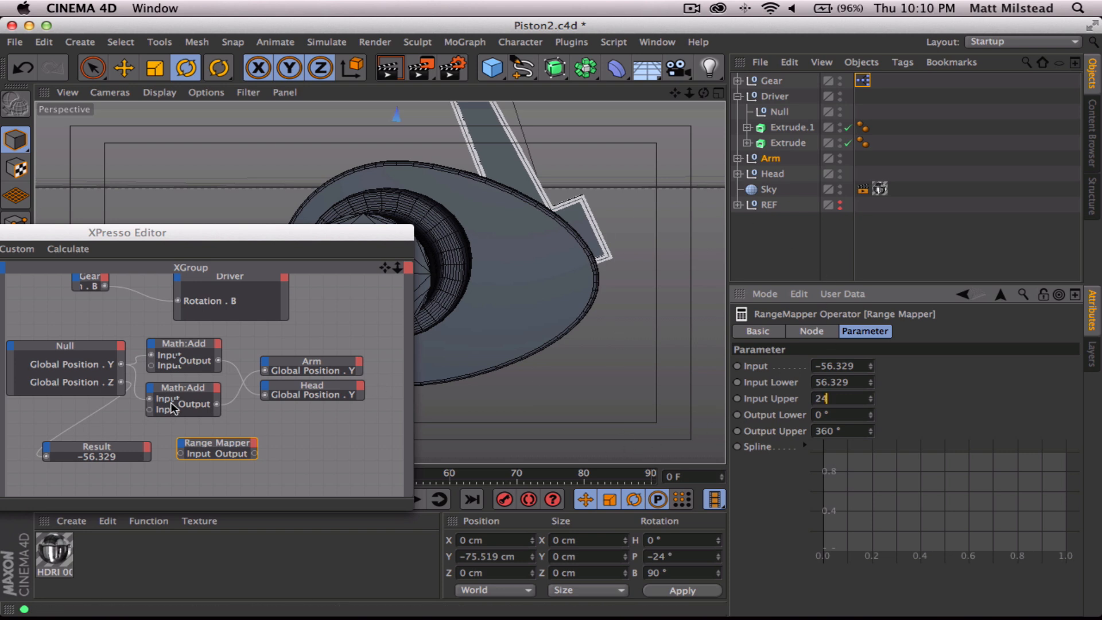
Set the Gear's R . B to 270° and compare the Null's Z position in the Result node with the Range Mapper's values
{"action": "left_click", "coordinate": [772, 81]}
{"action": "left_click", "coordinate": [1024, 399]}
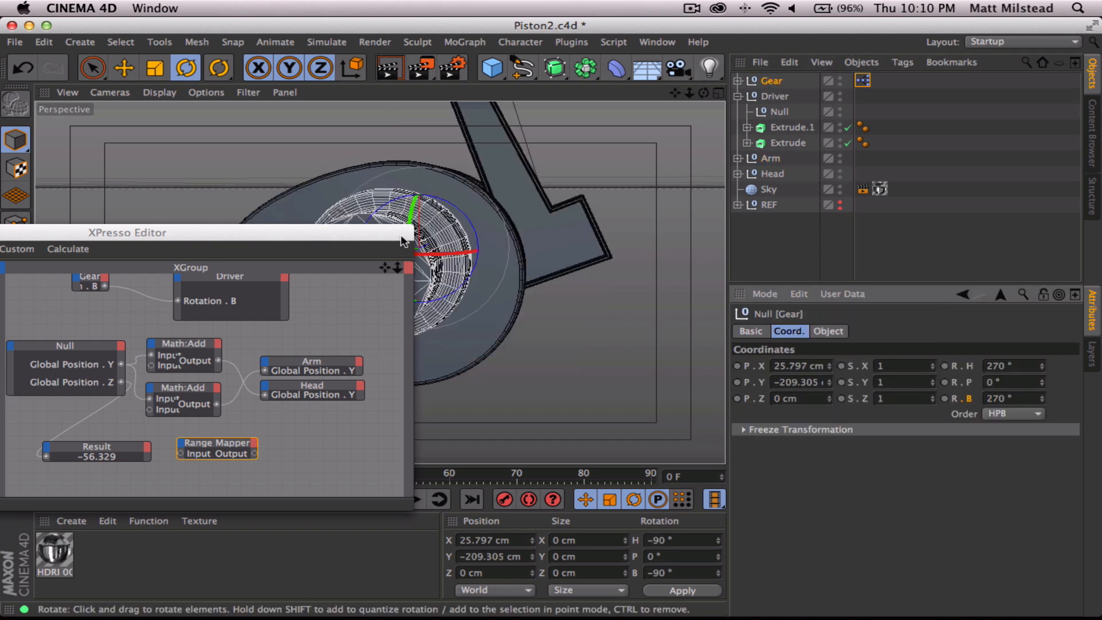
{"action": "left_click_drag", "start_coordinate": [400, 236], "coordinate": [427, 314]}
{"action": "left_click_drag", "start_coordinate": [426, 356], "coordinate": [431, 322]}
{"action": "left_click", "coordinate": [777, 112]}
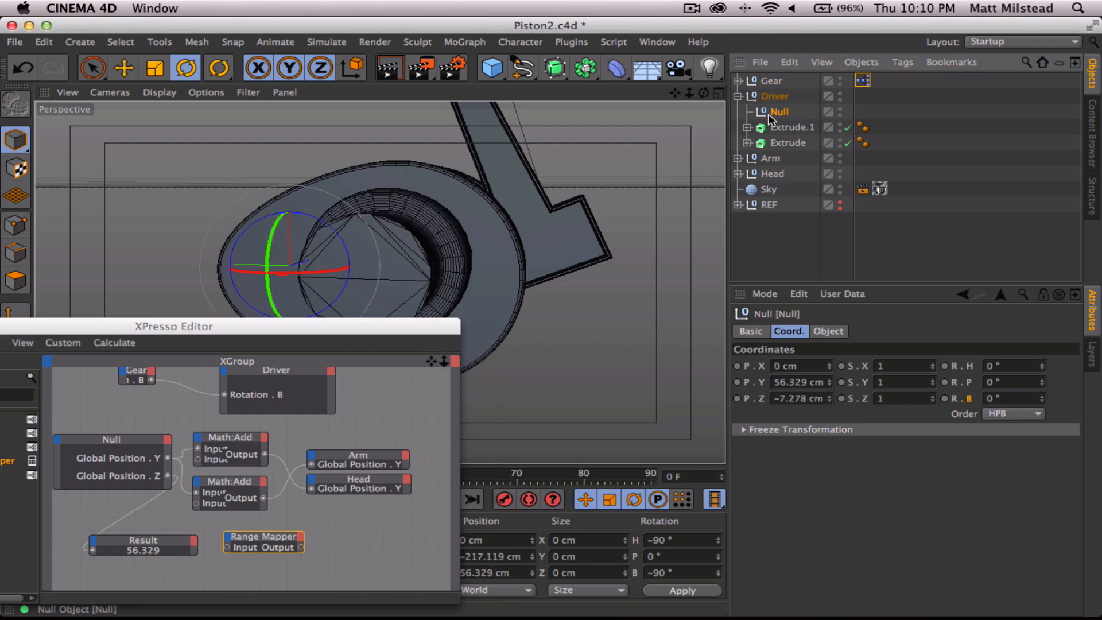
{"action": "left_click_drag", "start_coordinate": [232, 330], "coordinate": [249, 246]}
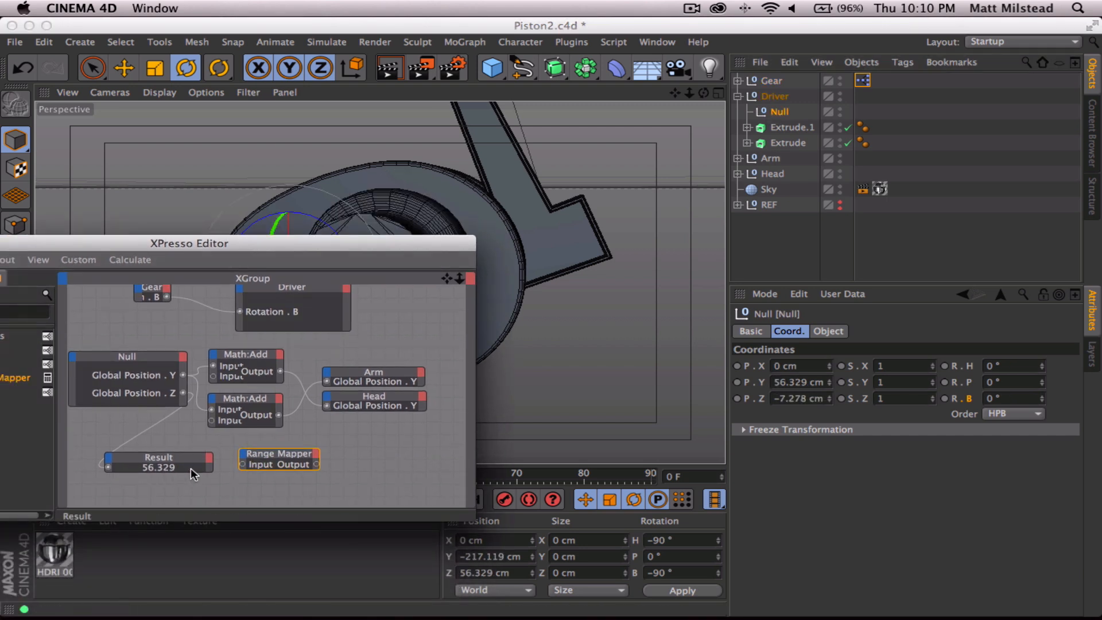
{"action": "left_click", "coordinate": [274, 454]}
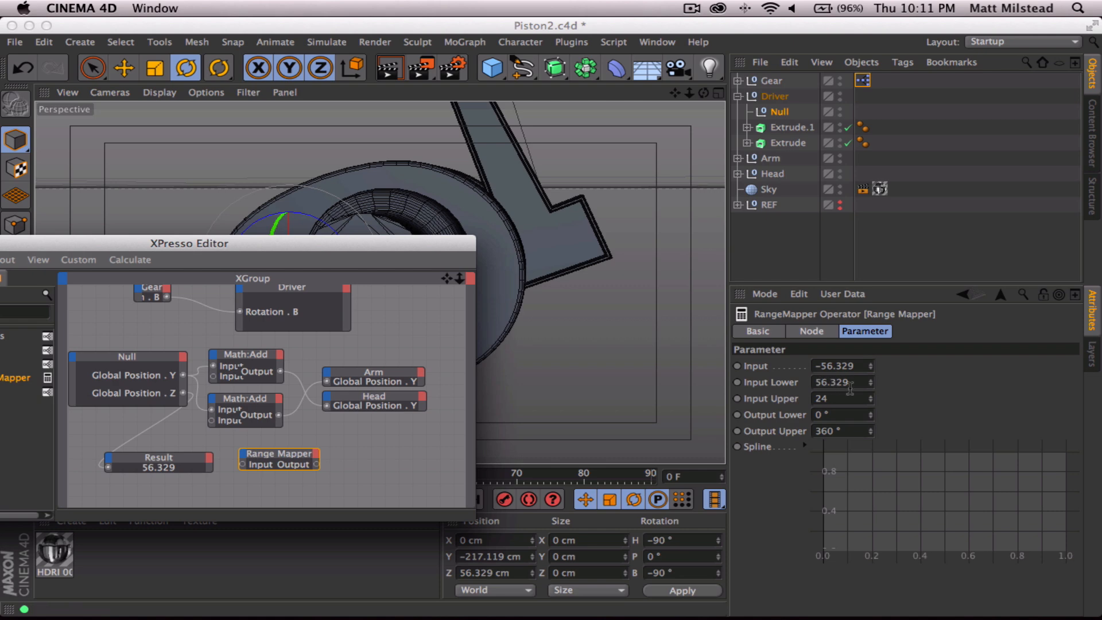
Tilt the Arm to R . P 24° to follow the crank lobe, and bring up the Range Mapper's parameters
{"action": "left_click", "coordinate": [771, 158]}
{"action": "left_click_drag", "start_coordinate": [250, 246], "coordinate": [260, 446]}
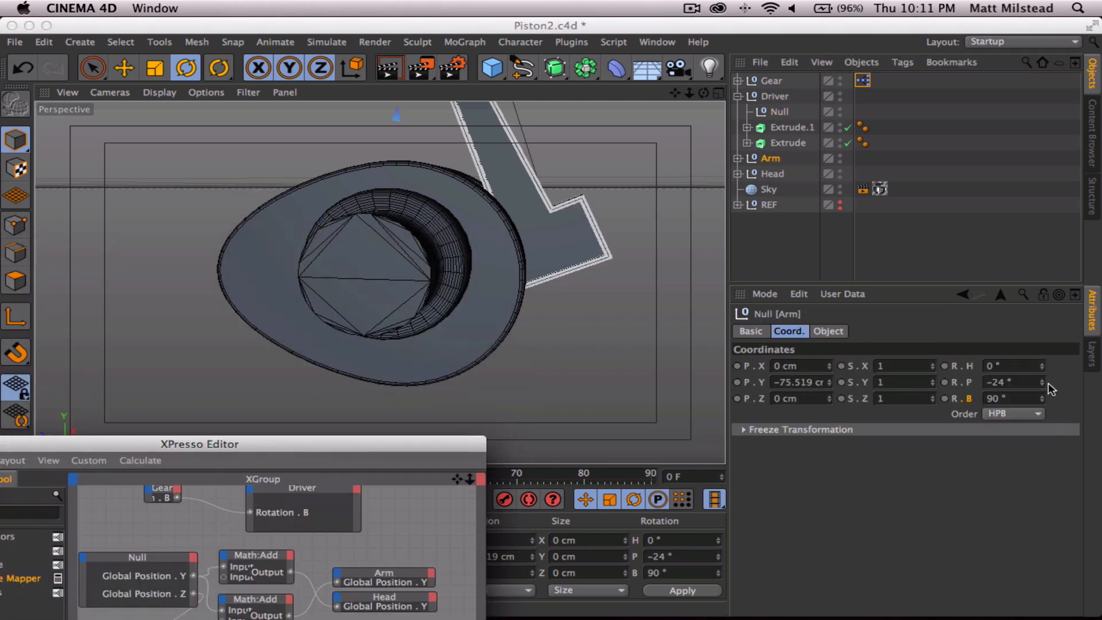
{"action": "mouse_move", "coordinate": [1042, 382]}
{"action": "left_mouse_down"}
{"action": "mouse_move", "coordinate": [1042, 353]}
{"action": "mouse_move", "coordinate": [1042, 383]}
{"action": "left_mouse_up"}
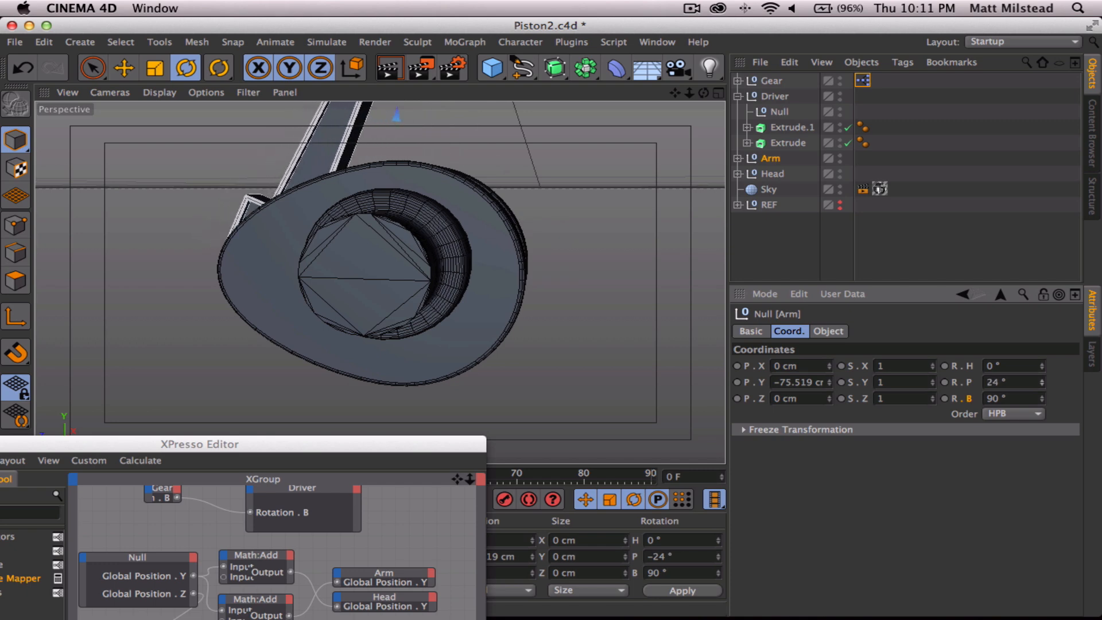
{"action": "left_click_drag", "start_coordinate": [340, 446], "coordinate": [420, 171]}
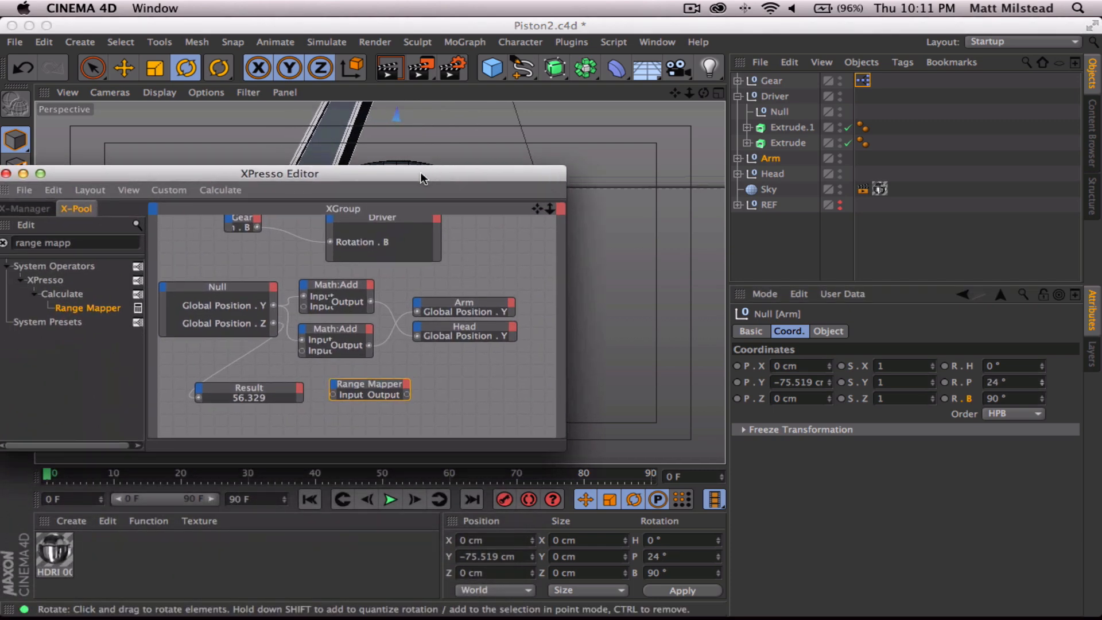
{"action": "left_click", "coordinate": [364, 387]}
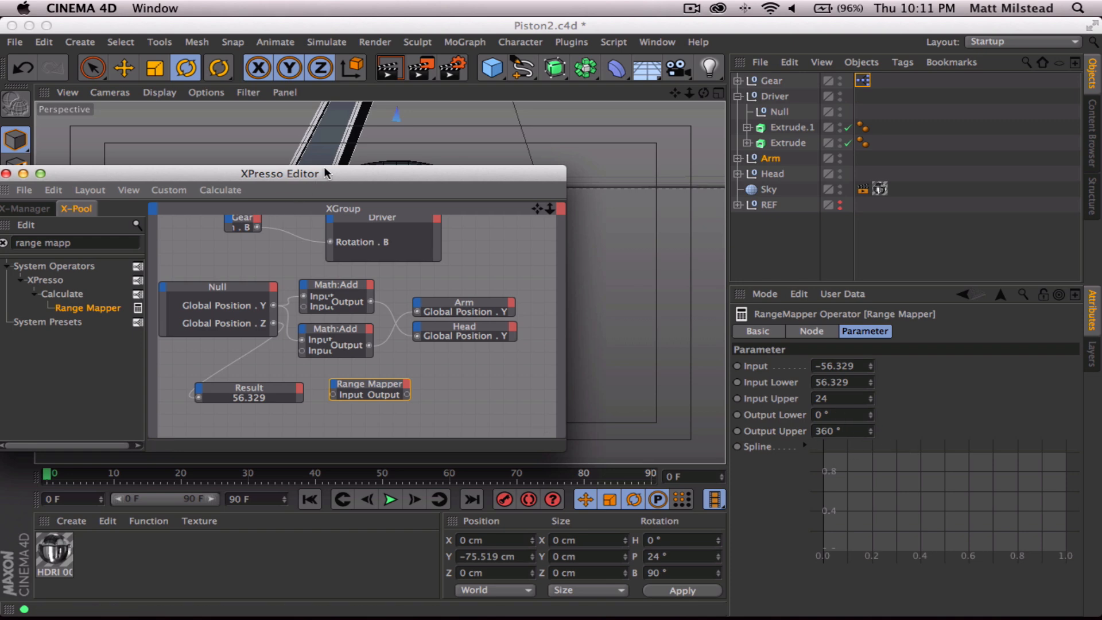
Check the Arm's pitch and set the Range Mapper's Output Lower to -24° and Output Upper to 24°
{"action": "left_click_drag", "start_coordinate": [327, 173], "coordinate": [344, 410]}
{"action": "left_click", "coordinate": [771, 158]}
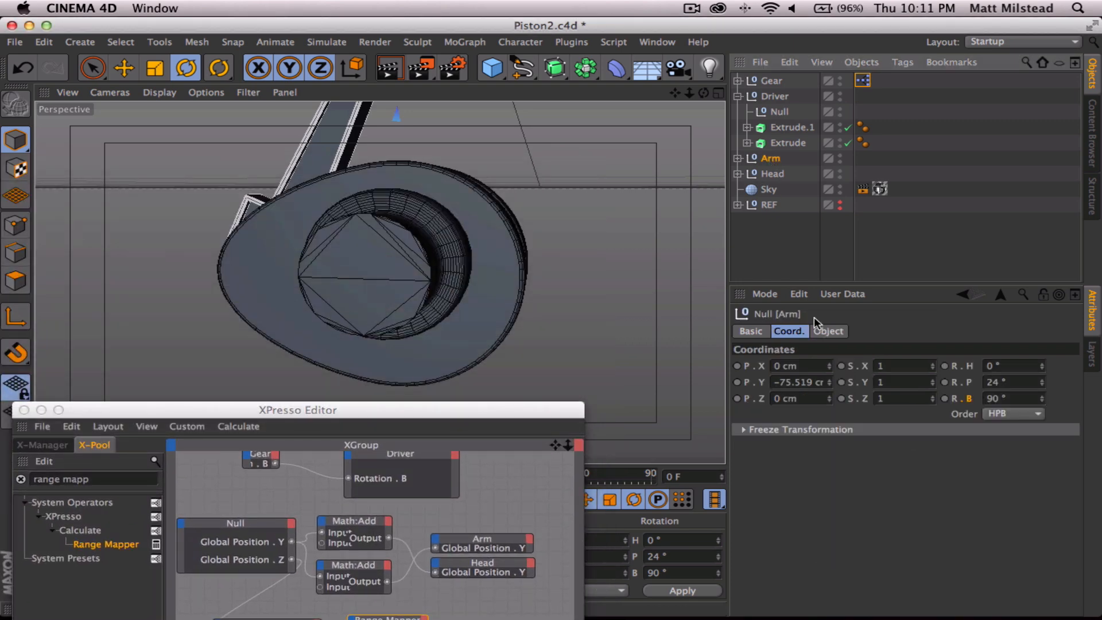
{"action": "mouse_move", "coordinate": [1042, 382]}
{"action": "left_mouse_down"}
{"action": "mouse_move", "coordinate": [1045, 396]}
{"action": "mouse_move", "coordinate": [1042, 374]}
{"action": "left_mouse_up"}
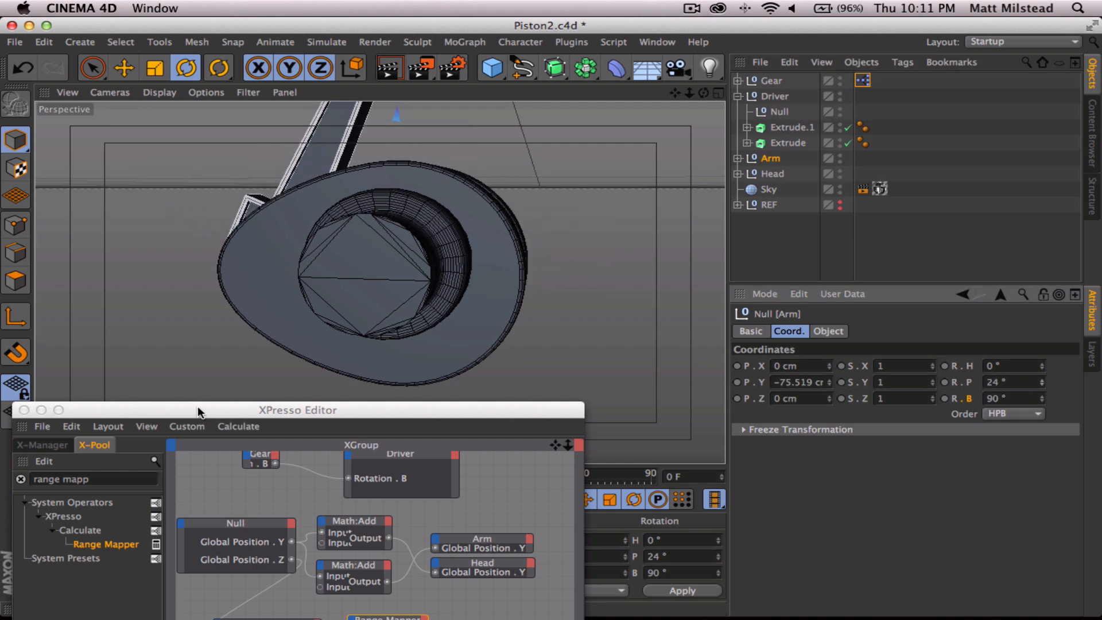
{"action": "left_click_drag", "start_coordinate": [326, 414], "coordinate": [344, 184]}
{"action": "left_click", "coordinate": [402, 396]}
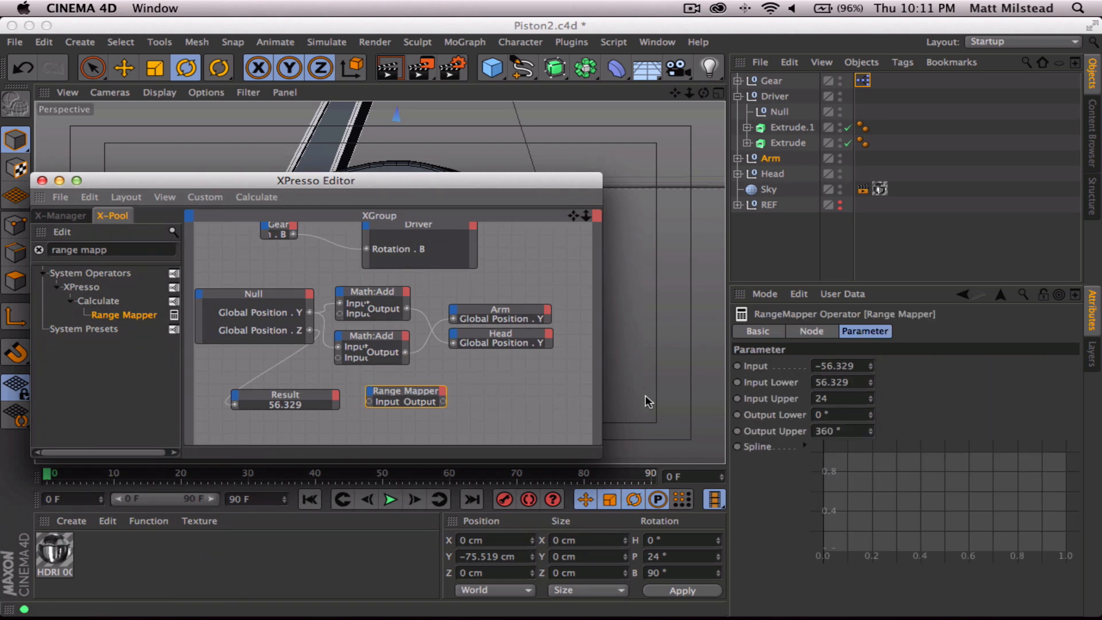
{"action": "double_click", "coordinate": [841, 413]}
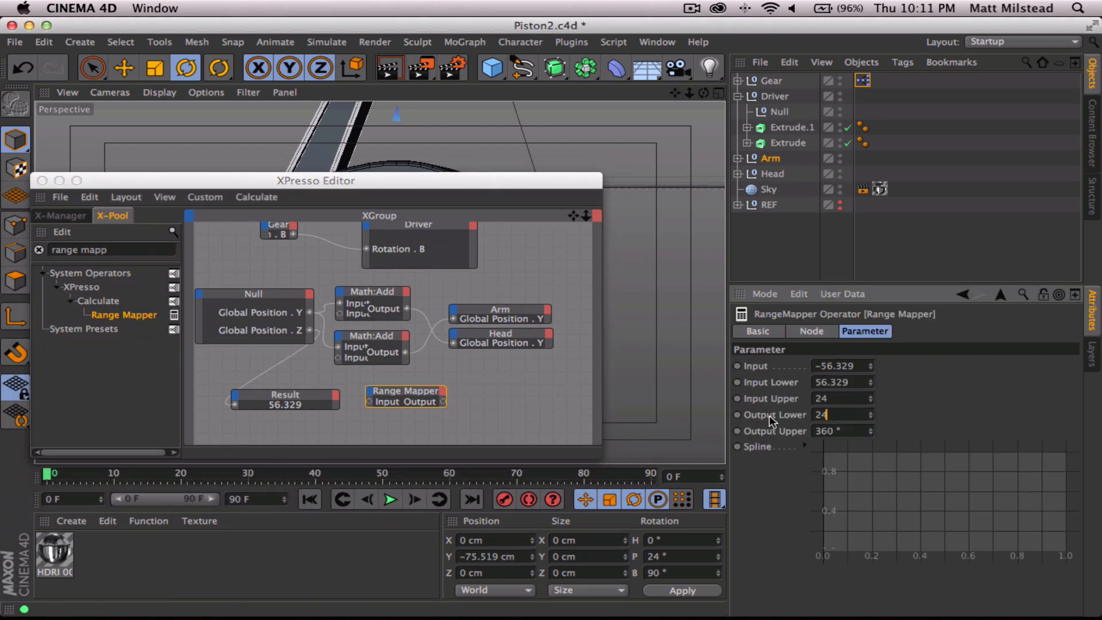
{"action": "type", "text": "-"}
{"action": "double_click", "coordinate": [851, 419]}
{"action": "left_click_drag", "start_coordinate": [825, 432], "coordinate": [815, 432]}
Set the Range Mapper's Input Upper to 56.329, Input Lower to -56.329 and Input to 1
{"action": "left_click_drag", "start_coordinate": [852, 396], "coordinate": [790, 400]}
{"action": "key", "text": "super+c"}
{"action": "left_click_drag", "start_coordinate": [854, 417], "coordinate": [791, 413]}
{"action": "key", "text": "super+v"}
{"action": "left_click_drag", "start_coordinate": [855, 381], "coordinate": [793, 404]}
{"action": "type", "text": "56.329"}
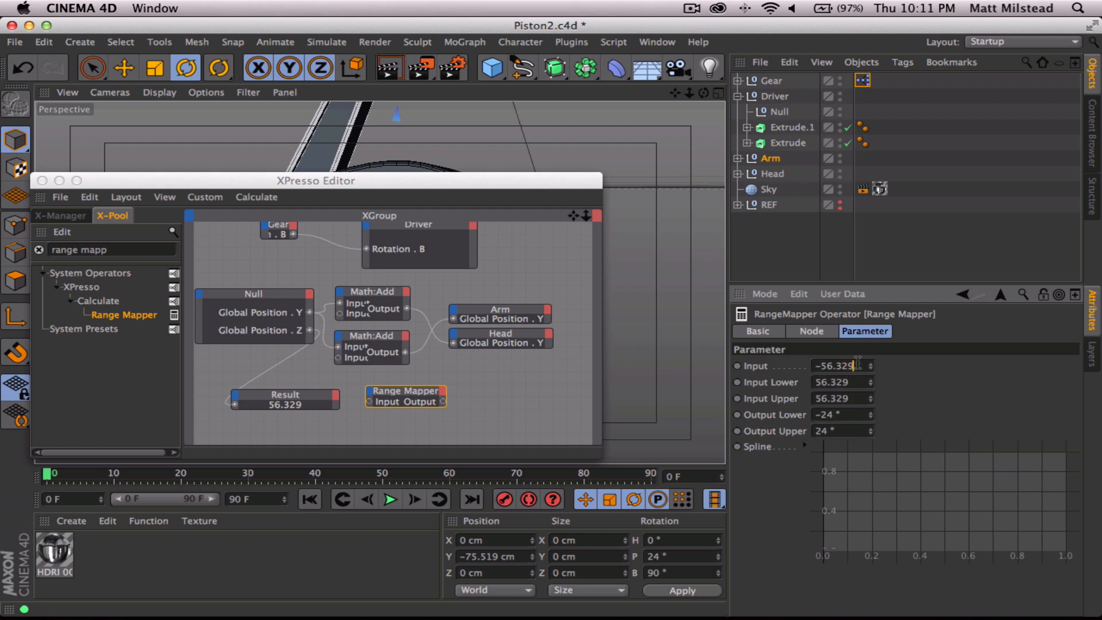
{"action": "left_click_drag", "start_coordinate": [857, 364], "coordinate": [772, 370]}
{"action": "key", "text": "super+c"}
{"action": "left_click_drag", "start_coordinate": [856, 384], "coordinate": [748, 373]}
{"action": "key", "text": "super+v"}
{"action": "type", "text": "1"}
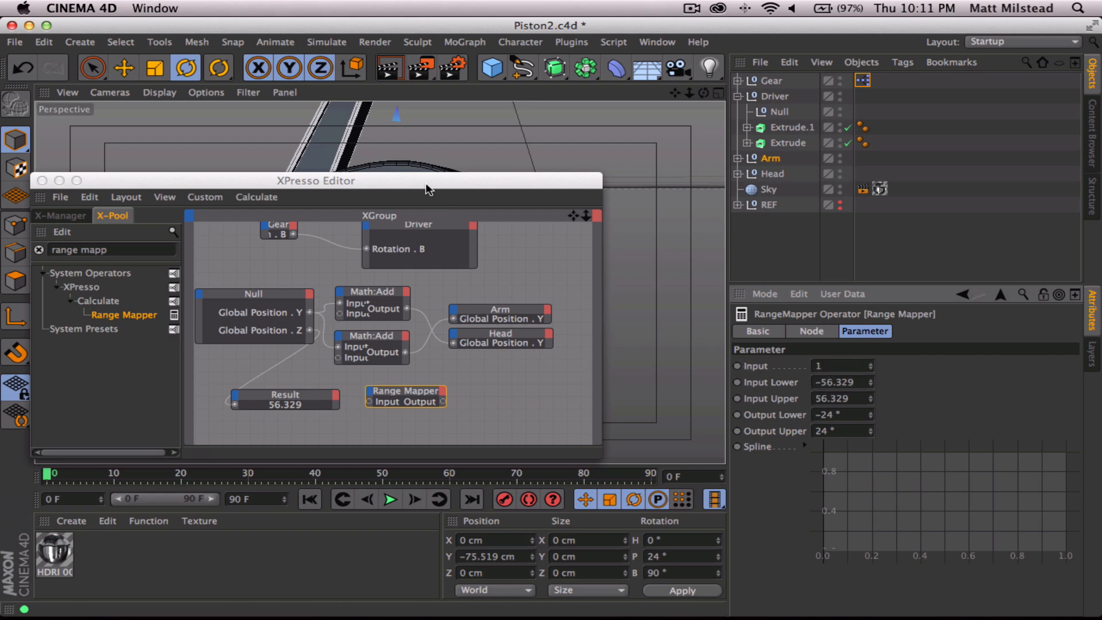
Collapse the Driver hierarchy and connect the Null's Global Position . Z to the Range Mapper's Input
{"action": "left_click_drag", "start_coordinate": [428, 189], "coordinate": [492, 402]}
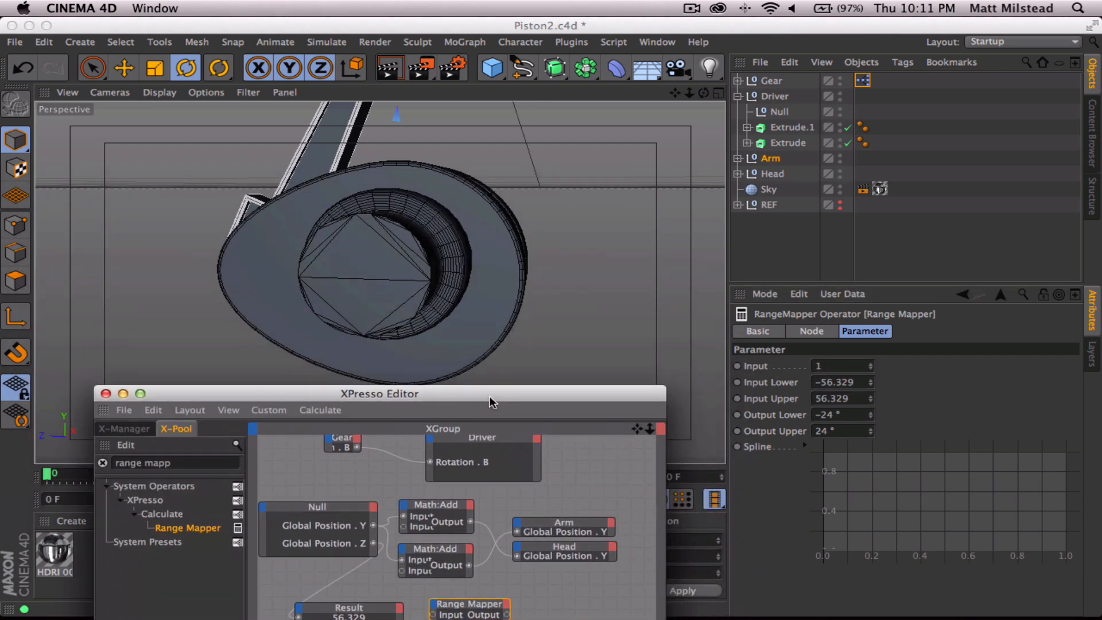
{"action": "left_click", "coordinate": [739, 97]}
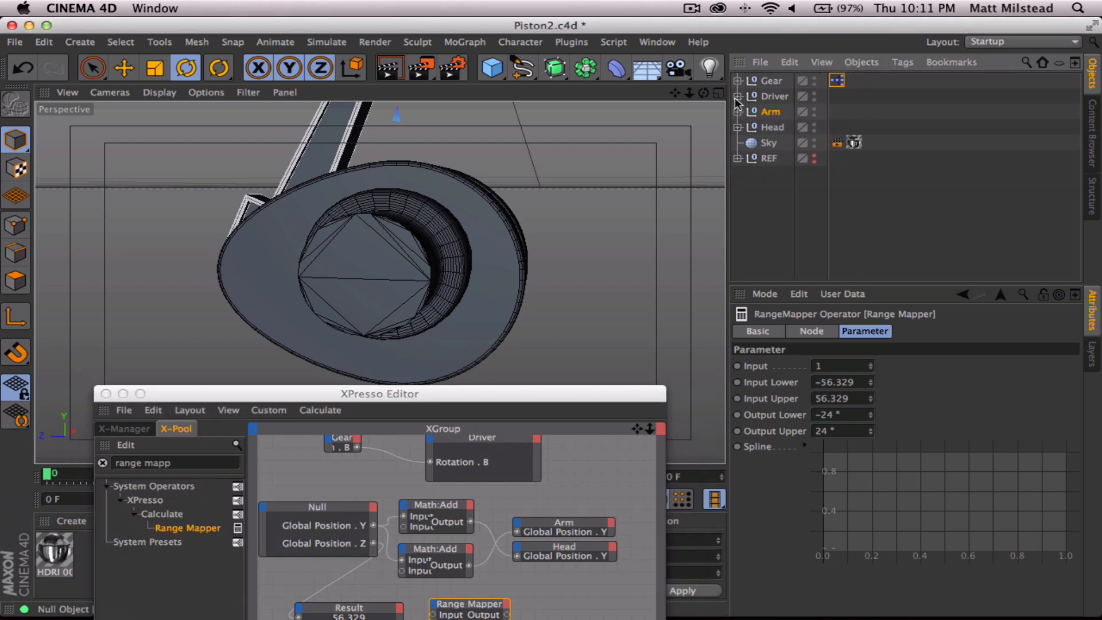
{"action": "left_click_drag", "start_coordinate": [504, 394], "coordinate": [471, 215]}
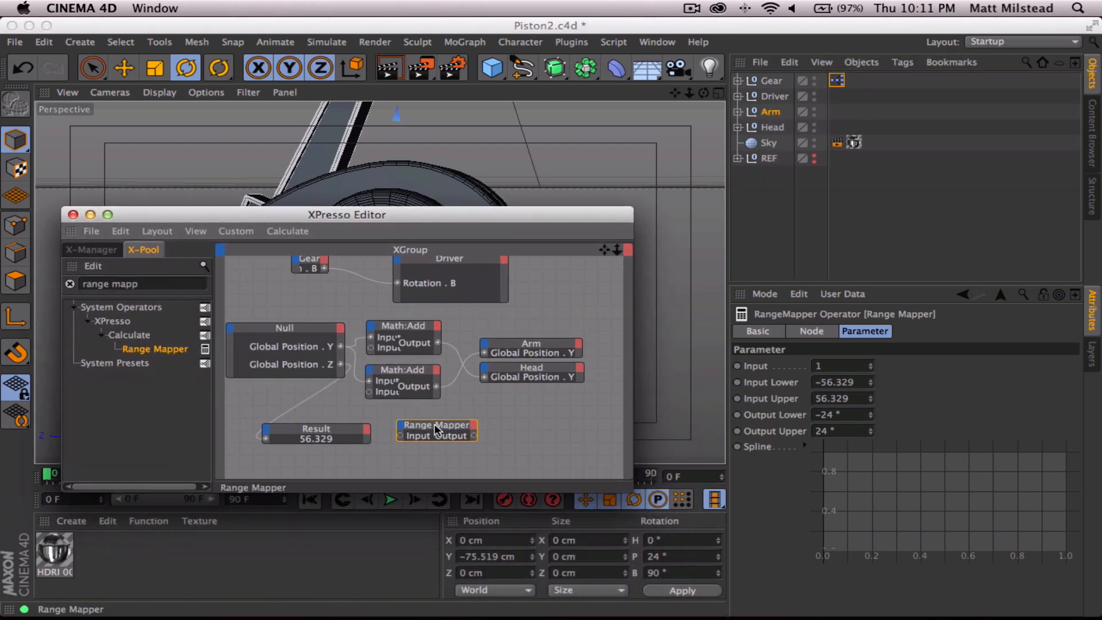
{"action": "mouse_move", "coordinate": [434, 424]}
{"action": "left_mouse_down"}
{"action": "mouse_move", "coordinate": [519, 424]}
{"action": "mouse_move", "coordinate": [428, 425]}
{"action": "left_mouse_up"}
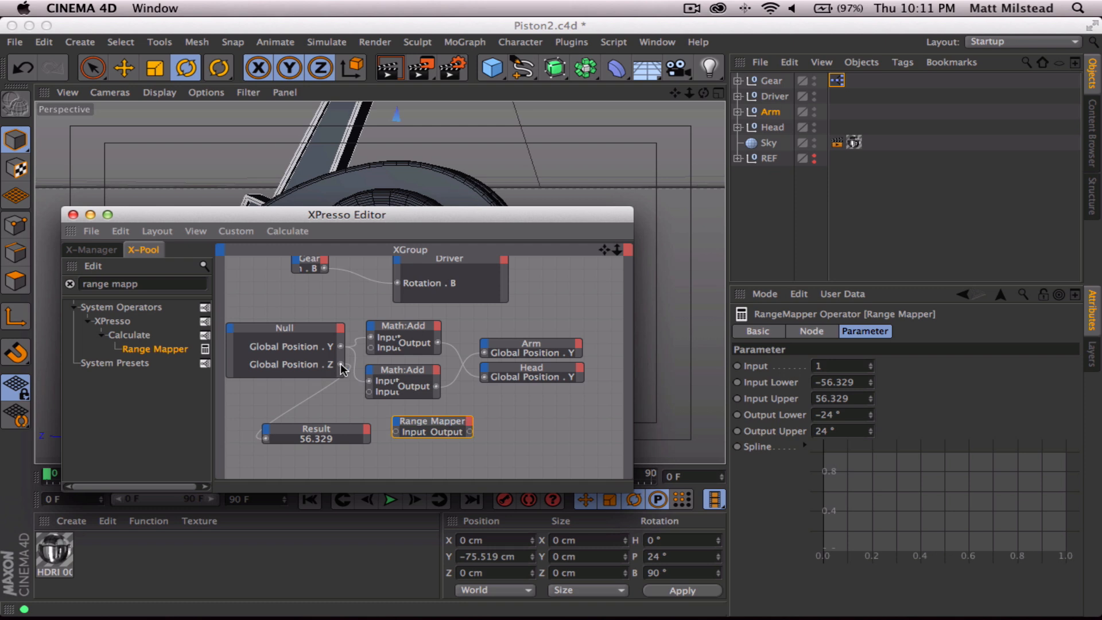
{"action": "left_click_drag", "start_coordinate": [351, 382], "coordinate": [395, 430]}
{"action": "left_click_drag", "start_coordinate": [341, 365], "coordinate": [395, 433]}
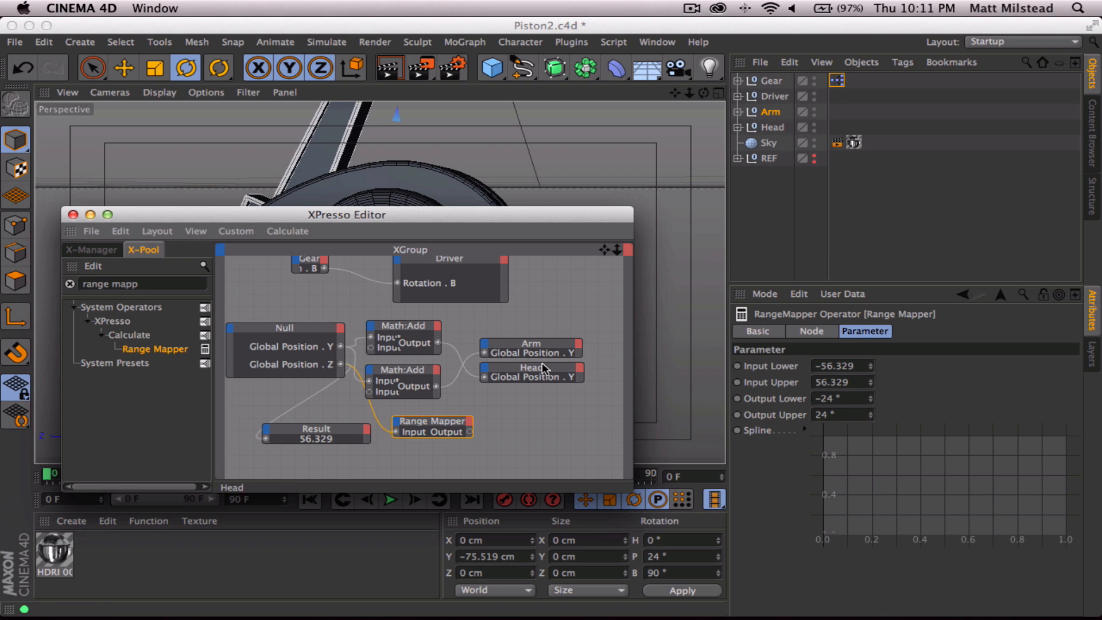
Move the Head node lower and enlarge the Arm node to make room for another input port
{"action": "left_click_drag", "start_coordinate": [547, 370], "coordinate": [547, 410]}
{"action": "left_click", "coordinate": [534, 344]}
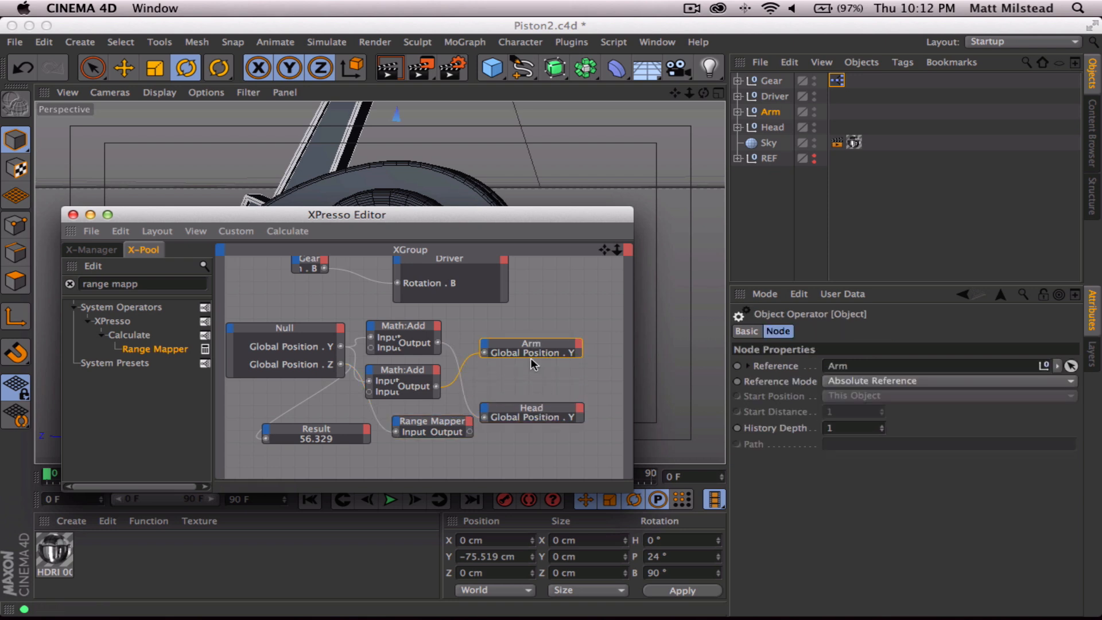
{"action": "left_click_drag", "start_coordinate": [531, 357], "coordinate": [531, 393]}
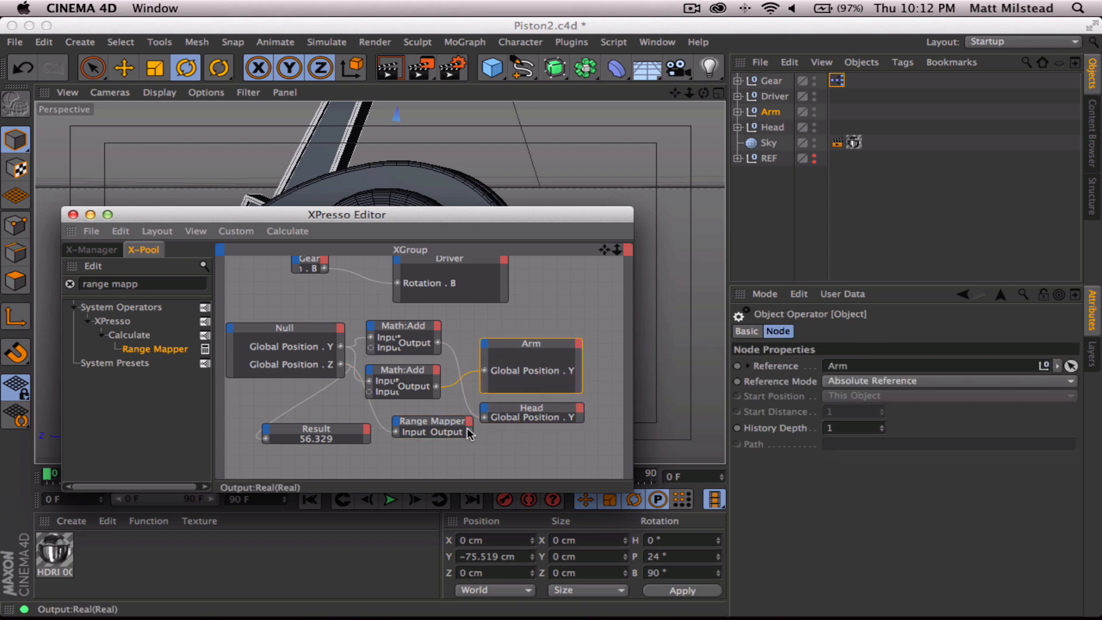
Try to connect the Range Mapper's Output to a rotation input on the Arm node and close the XPresso Editor
{"action": "left_click_drag", "start_coordinate": [469, 432], "coordinate": [485, 348]}
{"action": "mouse_move", "coordinate": [520, 369]}
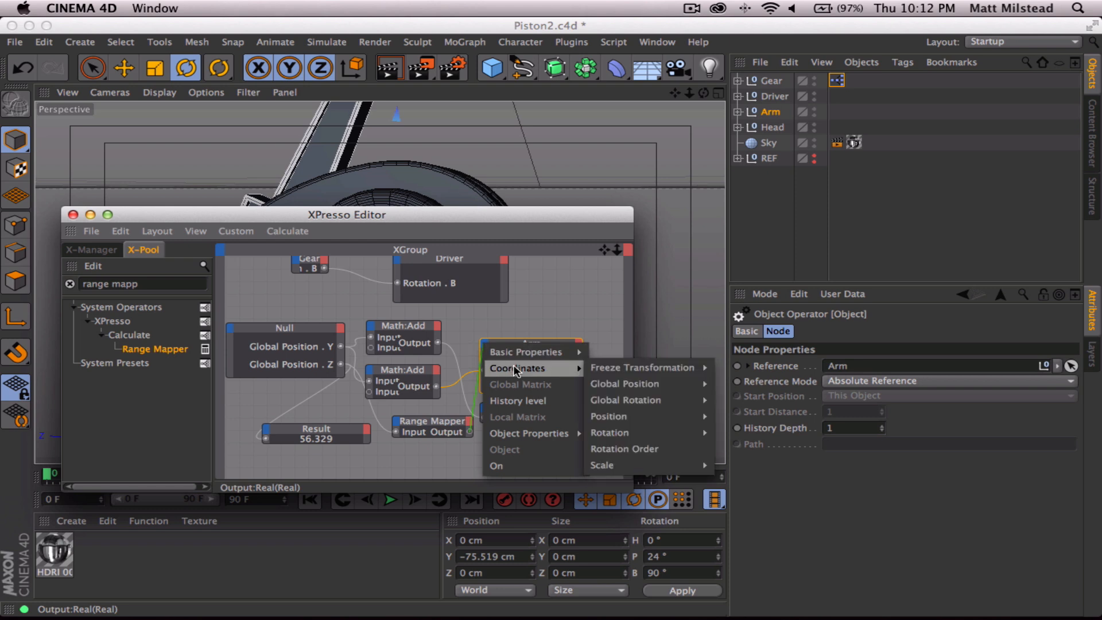
{"action": "left_click", "coordinate": [739, 461]}
{"action": "left_click", "coordinate": [73, 215]}
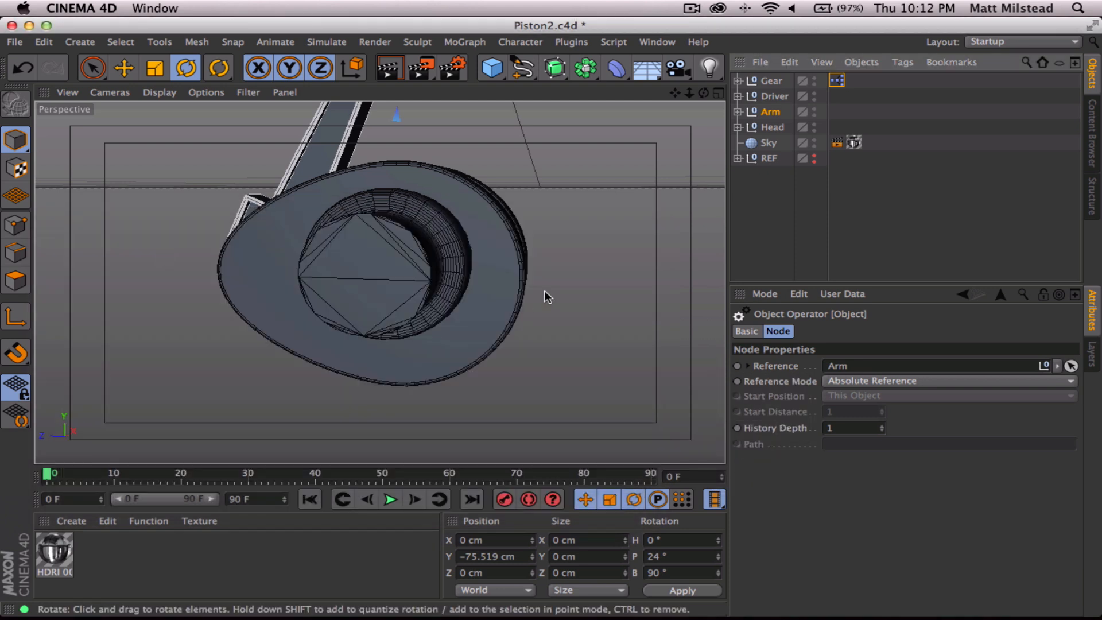
Frame the whole piston and turn the Gear's R . B to 721° to test the arm's motion
{"action": "right_click_drag", "start_coordinate": [444, 281], "coordinate": [339, 283], "text": "alt"}
{"action": "left_click_drag", "start_coordinate": [411, 280], "coordinate": [363, 339], "text": "alt"}
{"action": "right_click_drag", "start_coordinate": [363, 339], "coordinate": [401, 333], "text": "alt"}
{"action": "middle_click_drag", "start_coordinate": [401, 332], "coordinate": [404, 352], "text": "alt"}
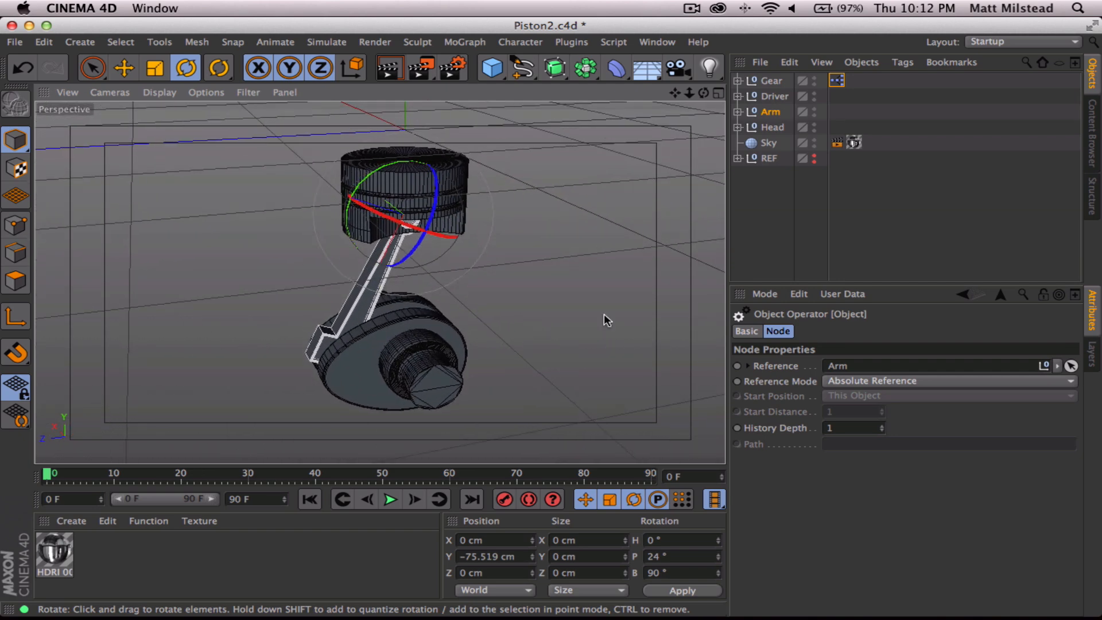
{"action": "left_click", "coordinate": [772, 81]}
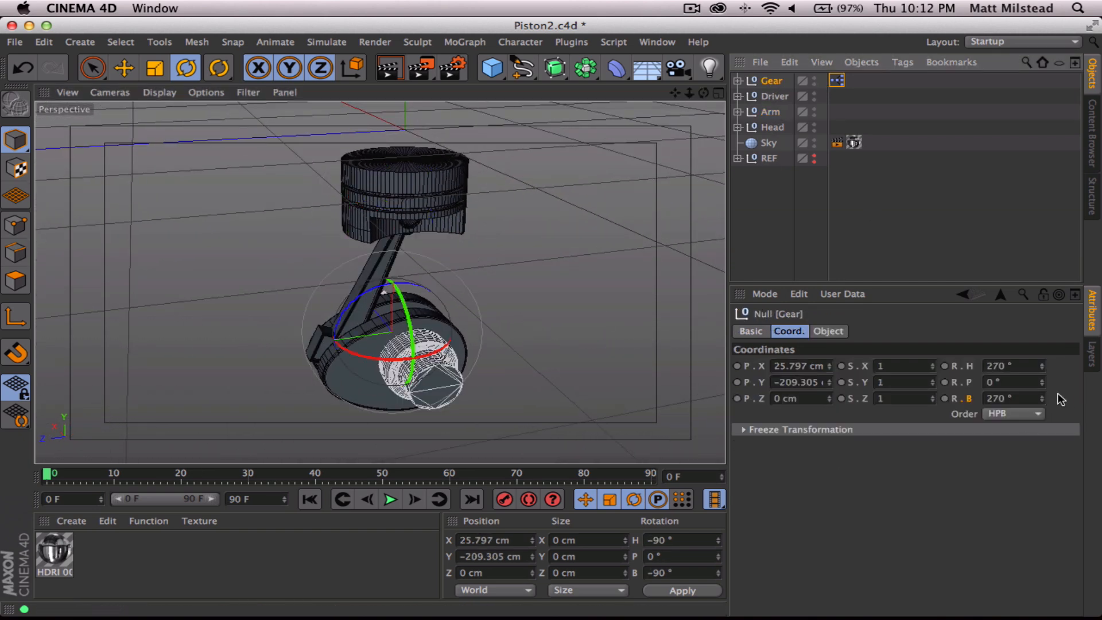
{"action": "mouse_move", "coordinate": [1042, 400]}
{"action": "left_mouse_down"}
{"action": "mouse_move", "coordinate": [1042, 356]}
{"action": "mouse_move", "coordinate": [1044, 404]}
{"action": "left_mouse_up"}
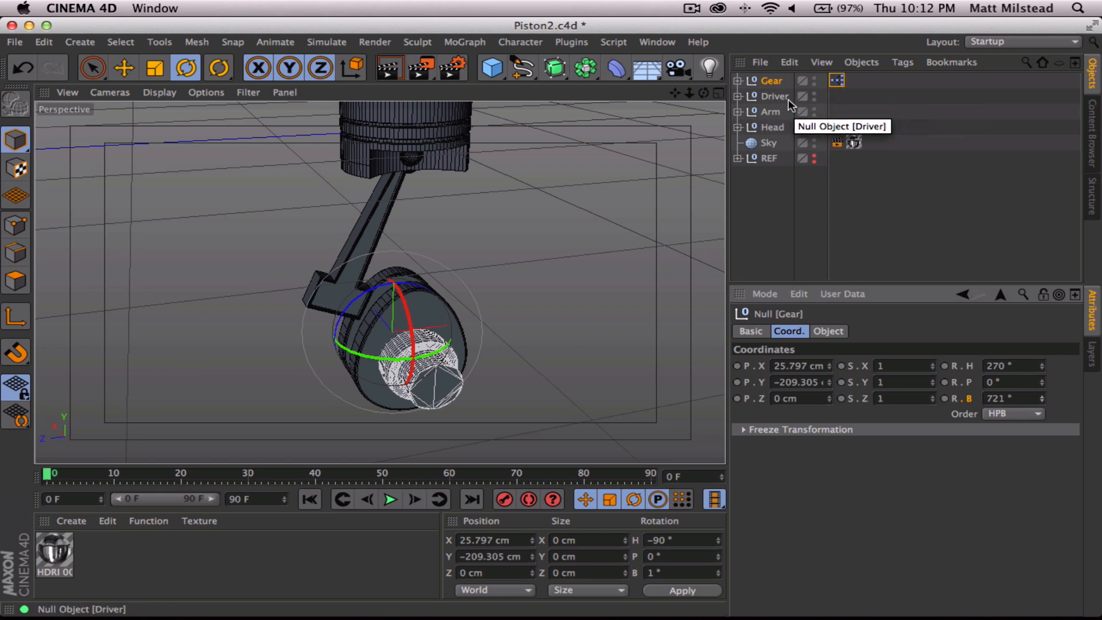
Reopen the Gear's XPresso, move the Arm node up and connect the Range Mapper's Output to the Arm's Rotation . P
{"action": "left_click", "coordinate": [838, 81]}
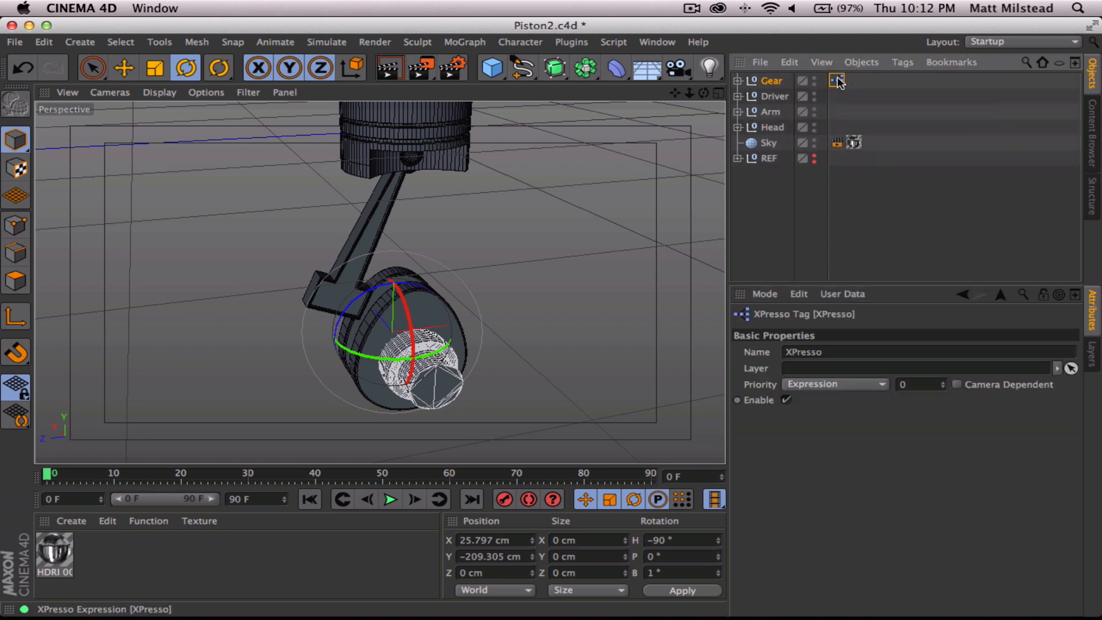
{"action": "double_click", "coordinate": [837, 81]}
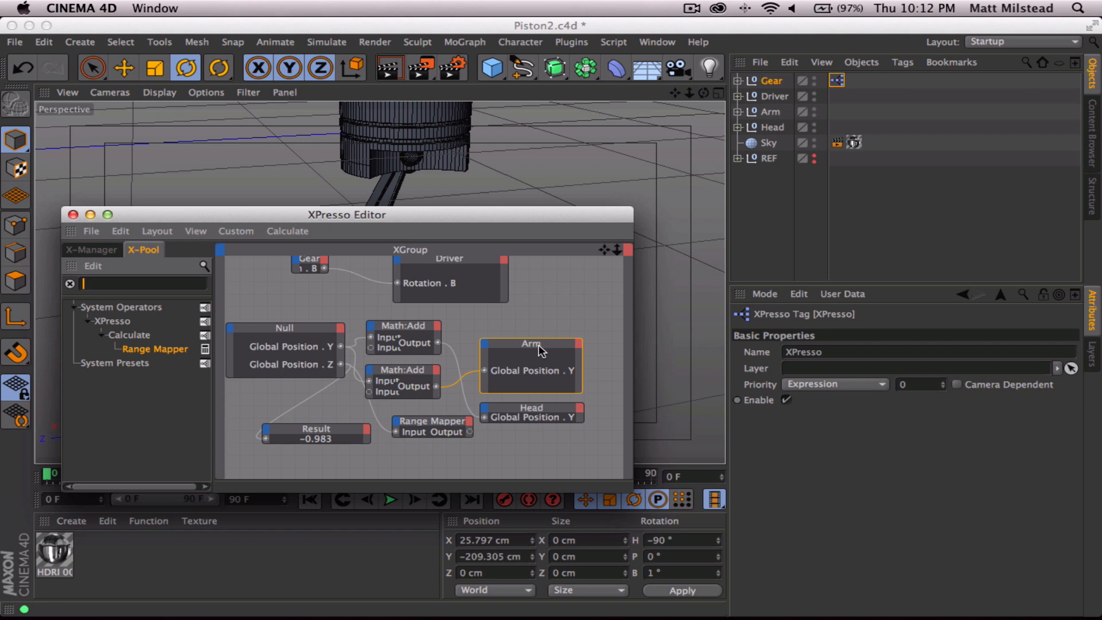
{"action": "left_click_drag", "start_coordinate": [539, 344], "coordinate": [547, 323]}
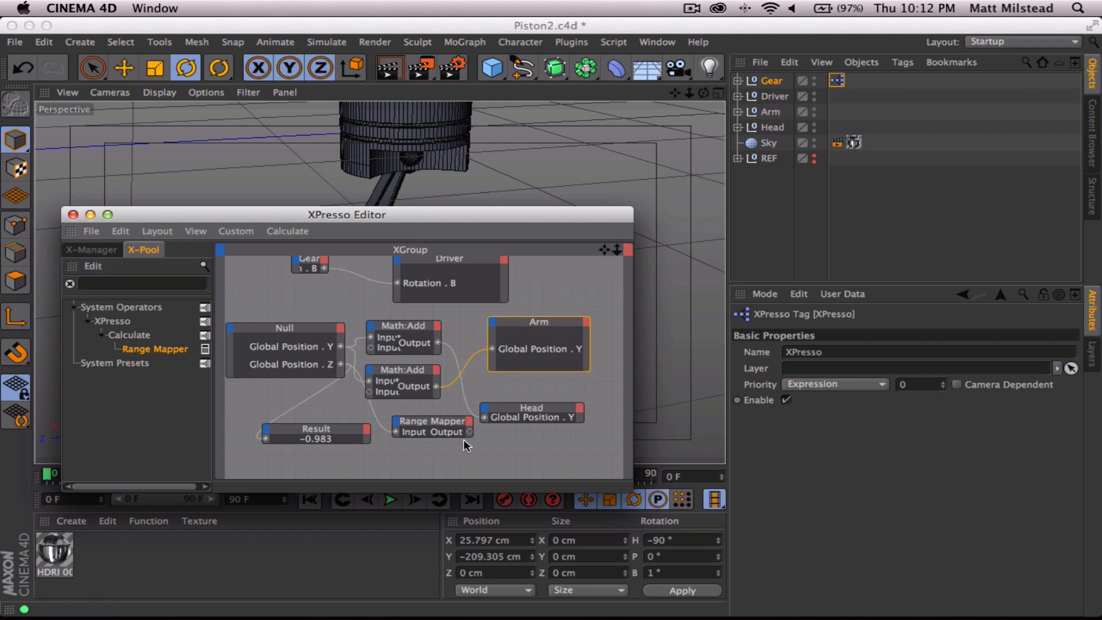
{"action": "left_click_drag", "start_coordinate": [483, 342], "coordinate": [778, 449]}
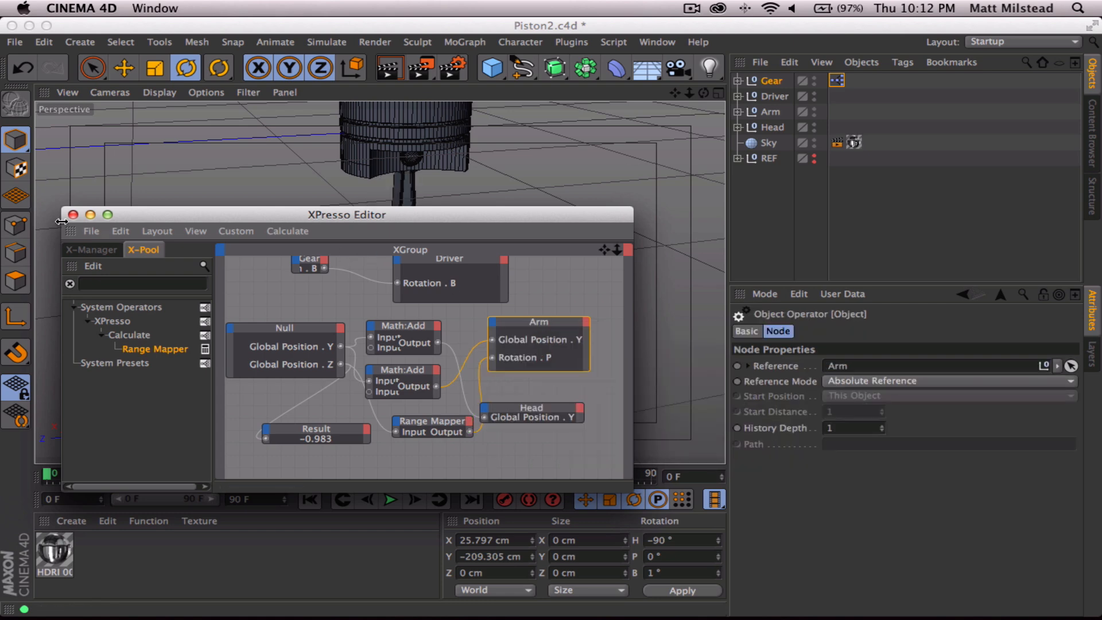
{"action": "left_click", "coordinate": [89, 214]}
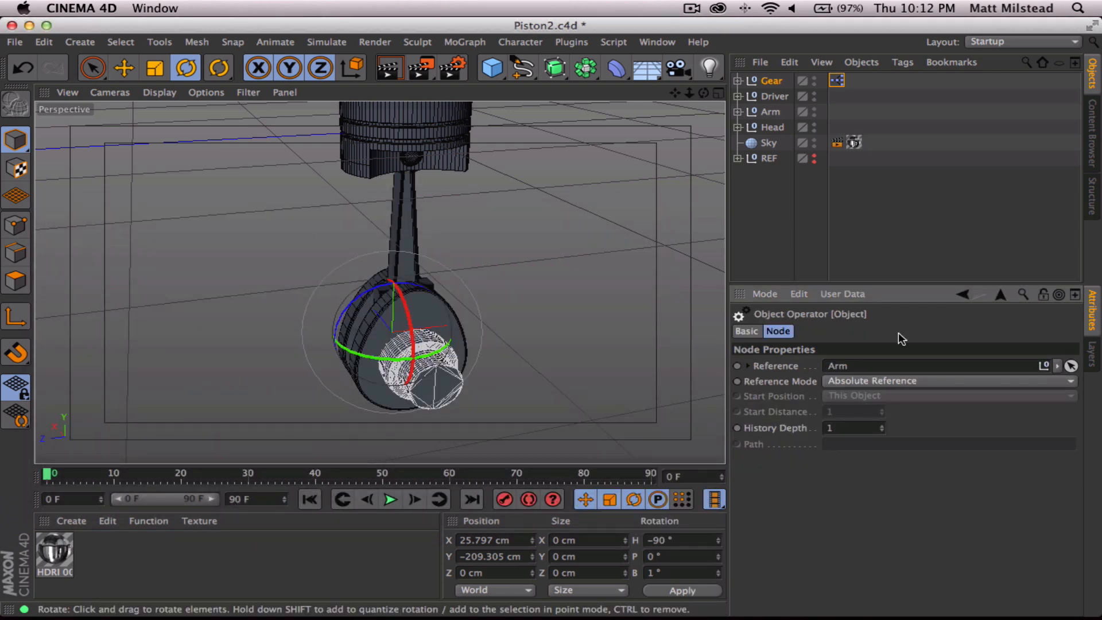
Turn the Gear's R . B up to 1509° while examining how the arm and head follow the crank
{"action": "left_click", "coordinate": [784, 80]}
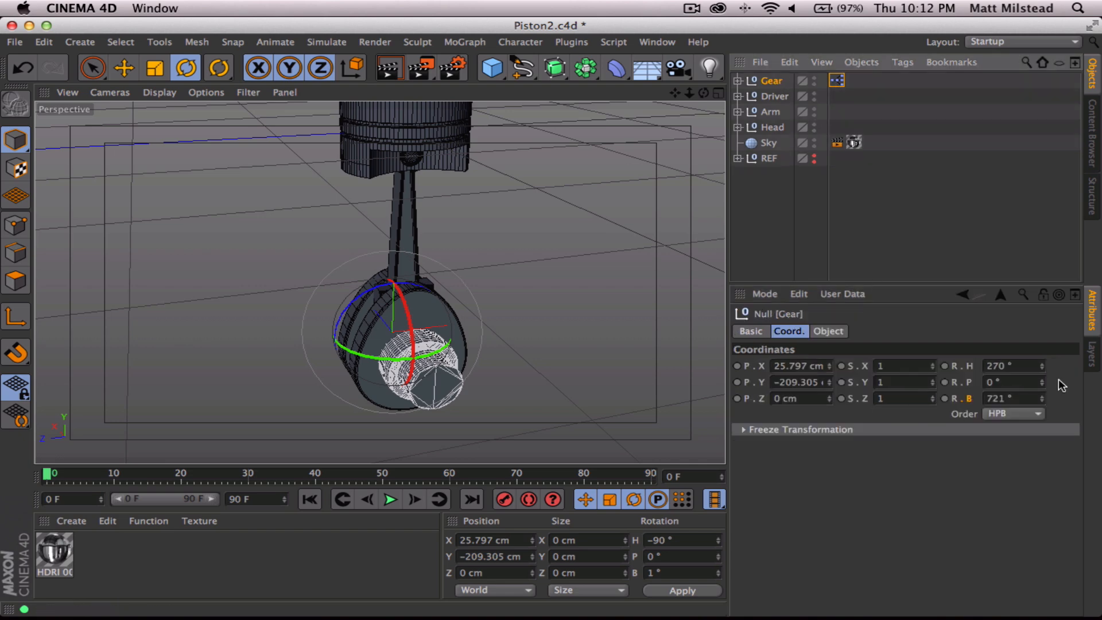
{"action": "left_click_drag", "start_coordinate": [1043, 400], "coordinate": [1088, 404]}
{"action": "left_click_drag", "start_coordinate": [398, 314], "coordinate": [258, 235], "text": "alt"}
{"action": "left_click_drag", "start_coordinate": [422, 223], "coordinate": [574, 299], "text": "alt"}
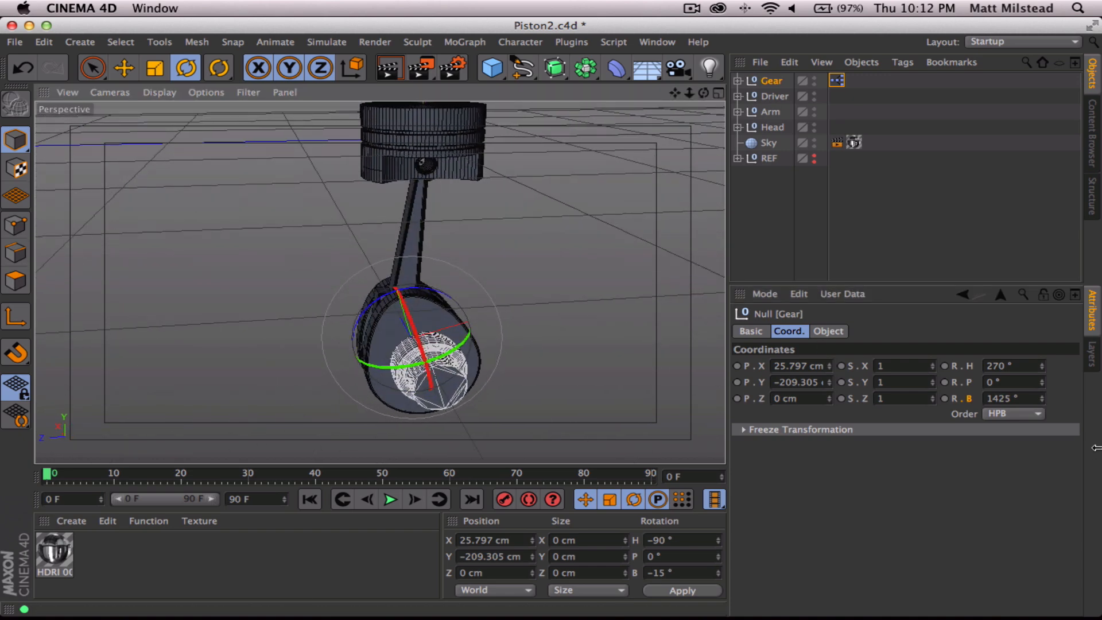
{"action": "mouse_move", "coordinate": [1043, 403]}
{"action": "left_mouse_down"}
{"action": "mouse_move", "coordinate": [1073, 403]}
{"action": "mouse_move", "coordinate": [1057, 403]}
{"action": "left_mouse_up"}
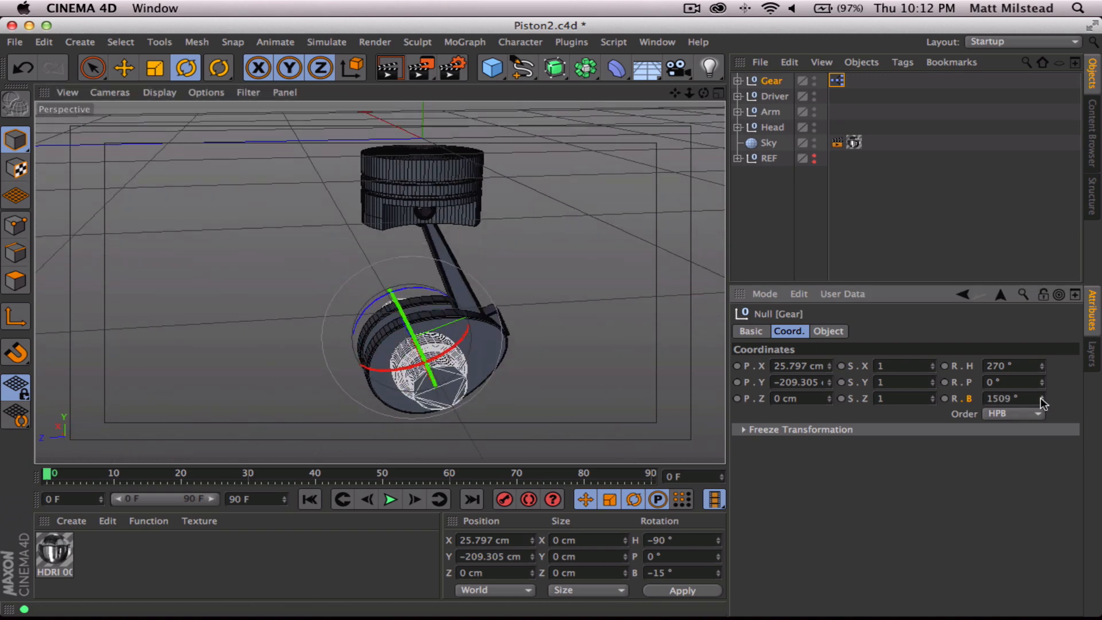
Reset the Gear's R . B to 0° and record a keyframe for it at frame 0
{"action": "double_click", "coordinate": [1011, 399]}
{"action": "type", "text": "0"}
{"action": "key", "text": "Return"}
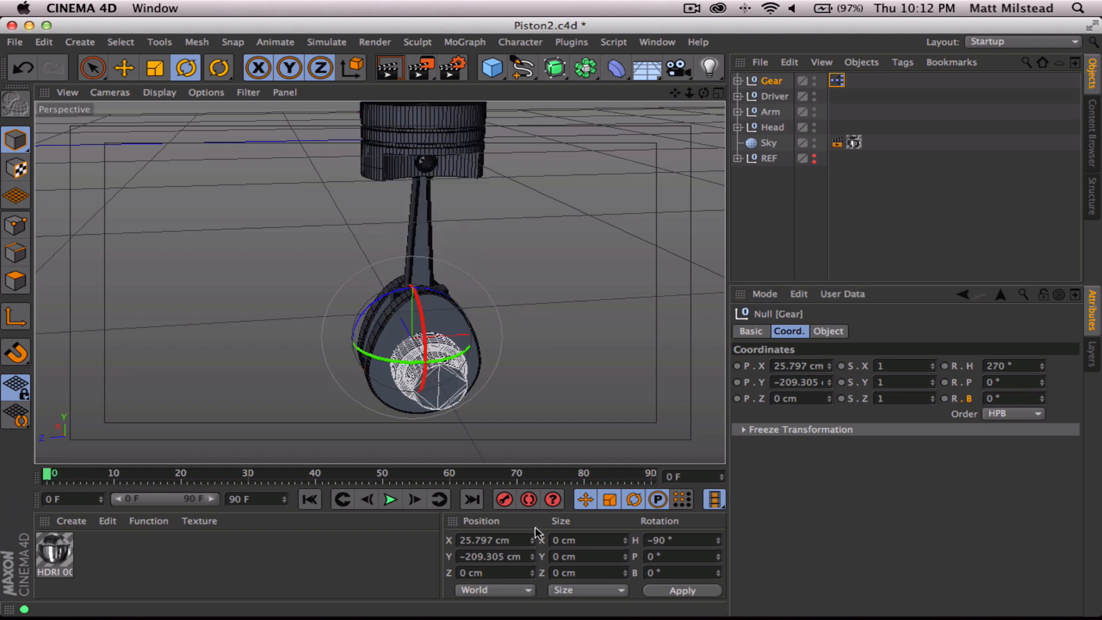
{"action": "left_click", "coordinate": [505, 500]}
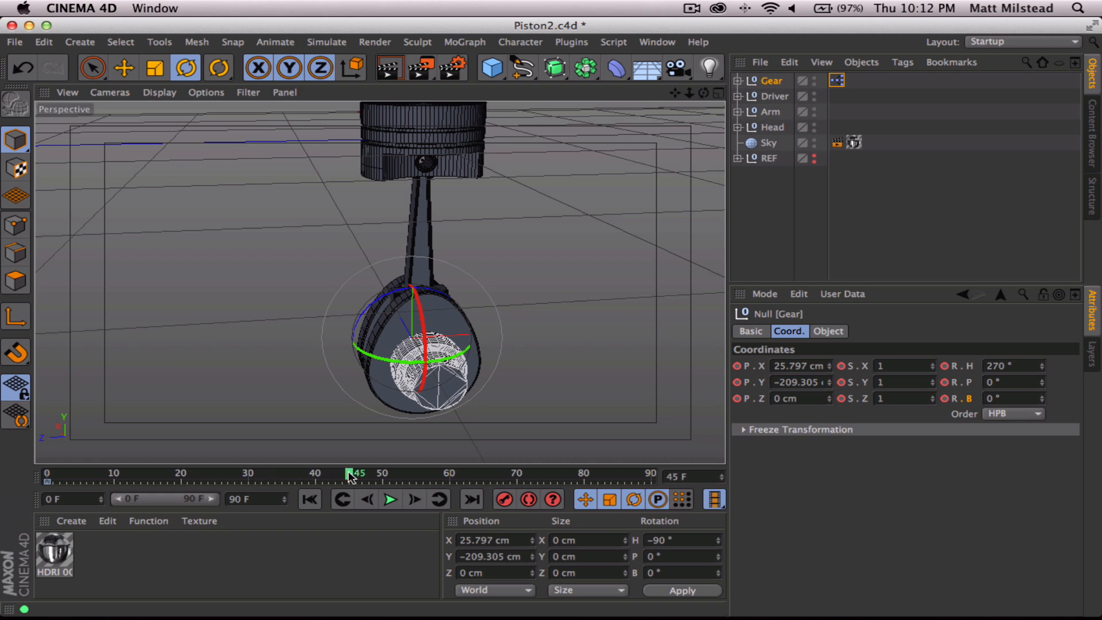
Keyframe the Gear's R . B at frame 45 and correct its value from the mistyped 390° to 360°
{"action": "left_click", "coordinate": [1025, 397]}
{"action": "type", "text": "3"}
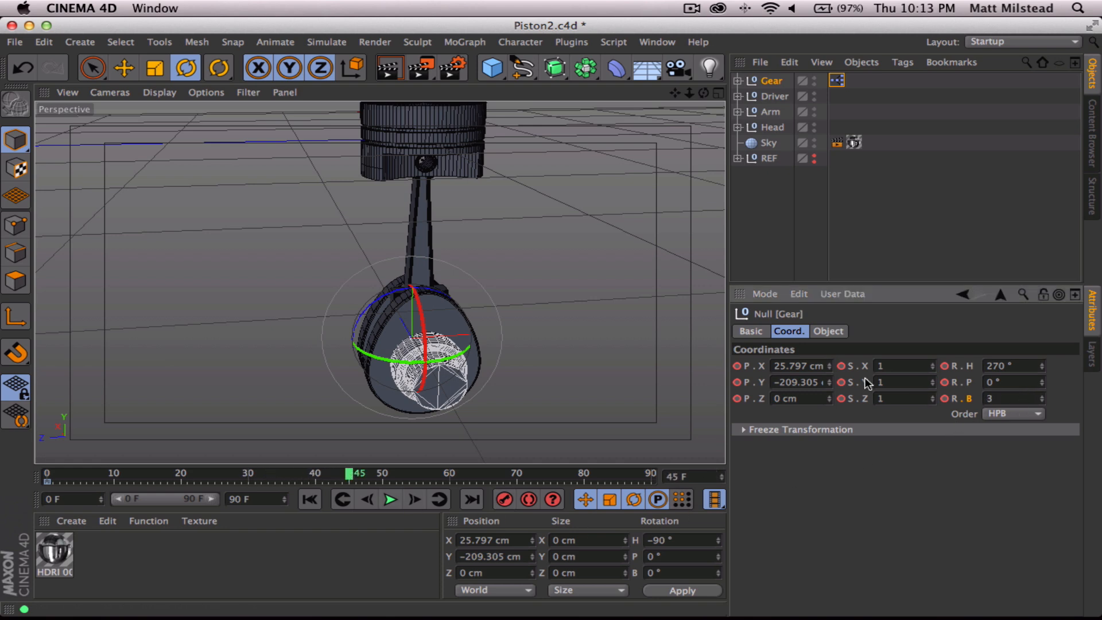
{"action": "type", "text": "90"}
{"action": "key", "text": "Return"}
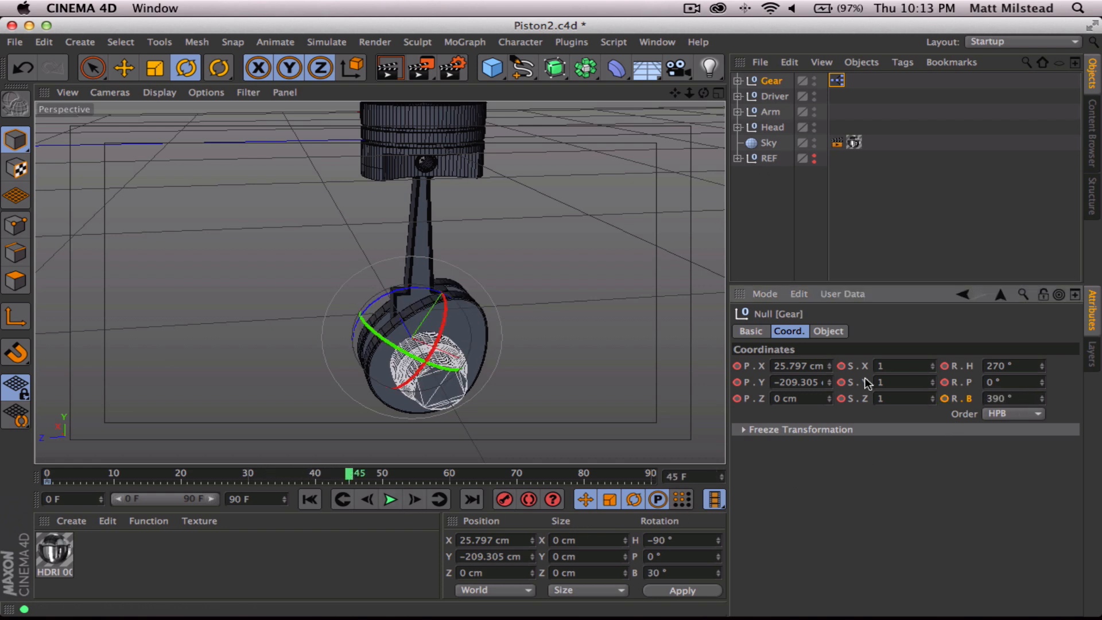
{"action": "left_click", "coordinate": [945, 399]}
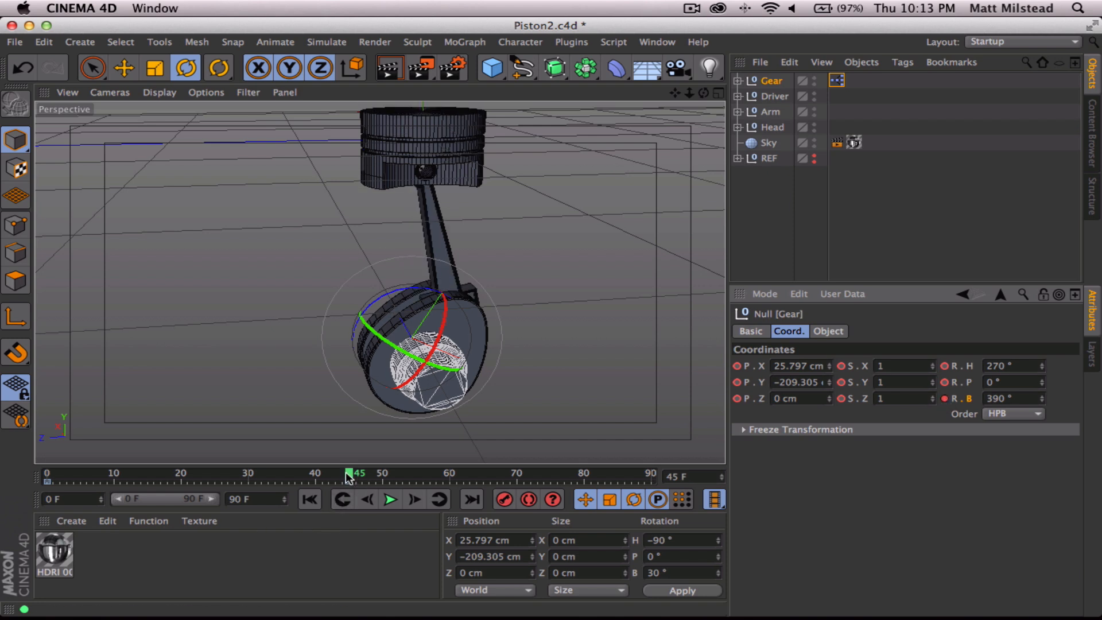
{"action": "type", "text": "360"}
{"action": "key", "text": "Return"}
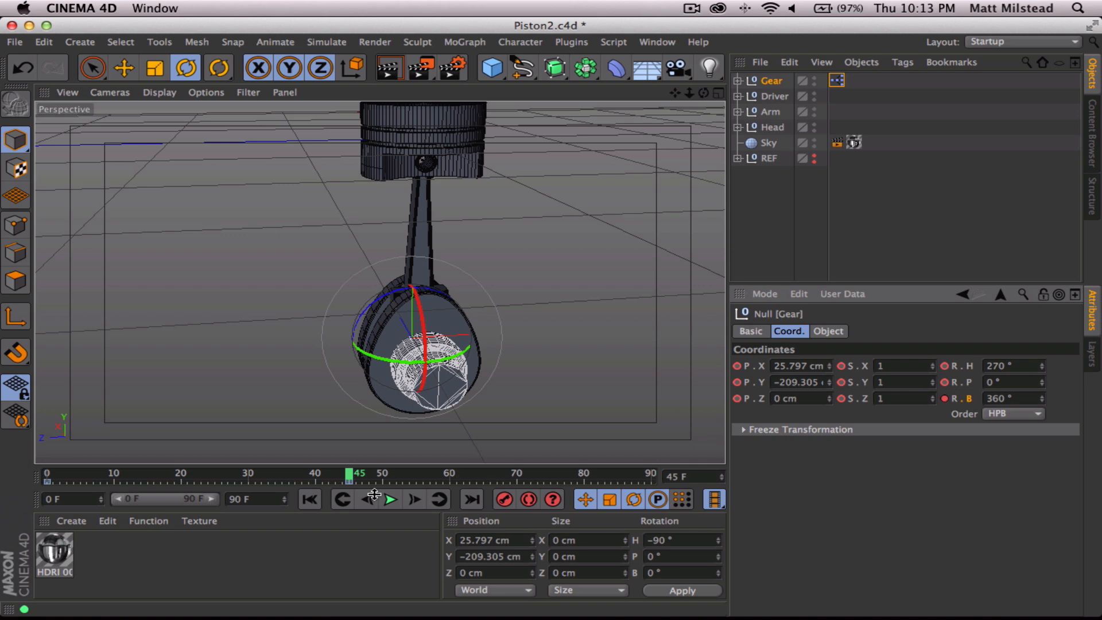
Return to frame 0, select the Gear's keyframes from frame 0 to 45 and show them in the Timeline
{"action": "left_click_drag", "start_coordinate": [349, 475], "coordinate": [3, 471]}
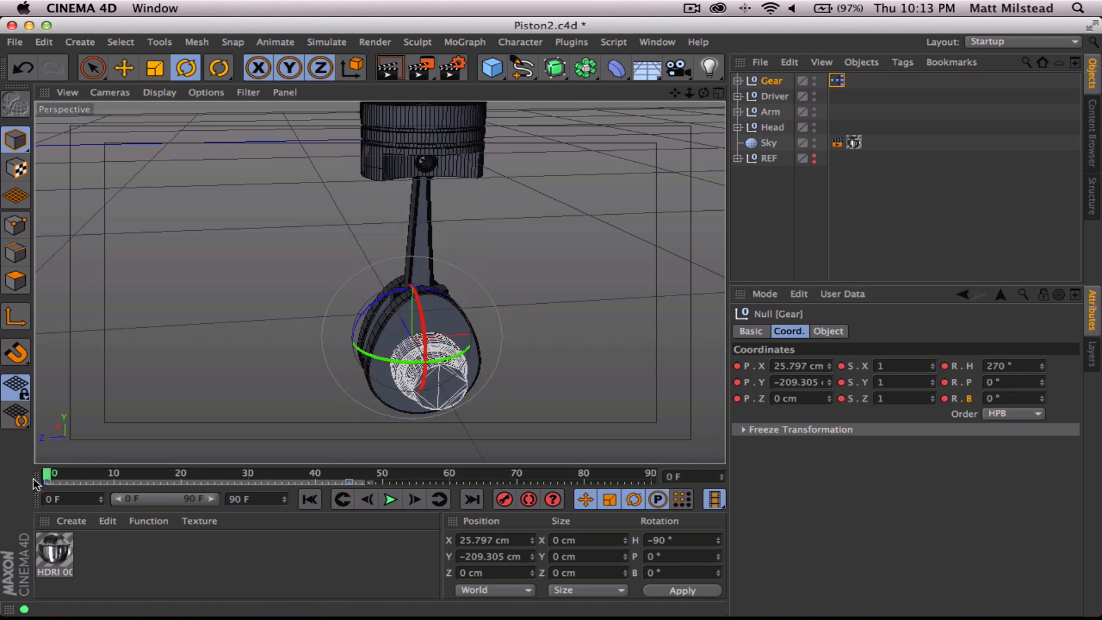
{"action": "left_click_drag", "start_coordinate": [38, 481], "coordinate": [402, 479]}
{"action": "left_click", "coordinate": [657, 42]}
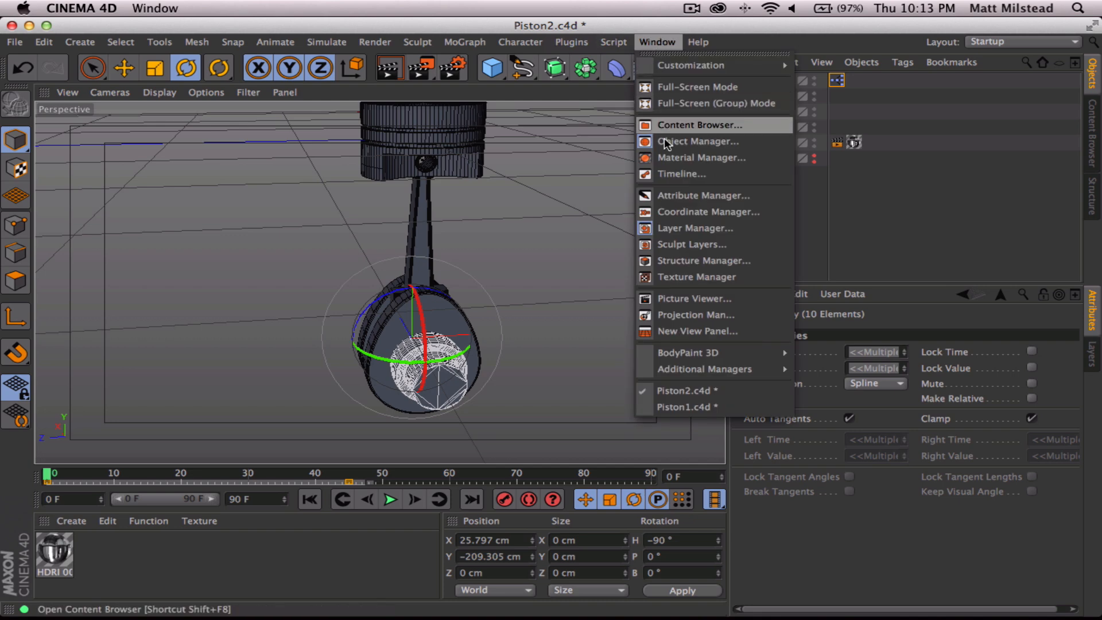
{"action": "left_click", "coordinate": [674, 166]}
{"action": "left_click", "coordinate": [248, 281]}
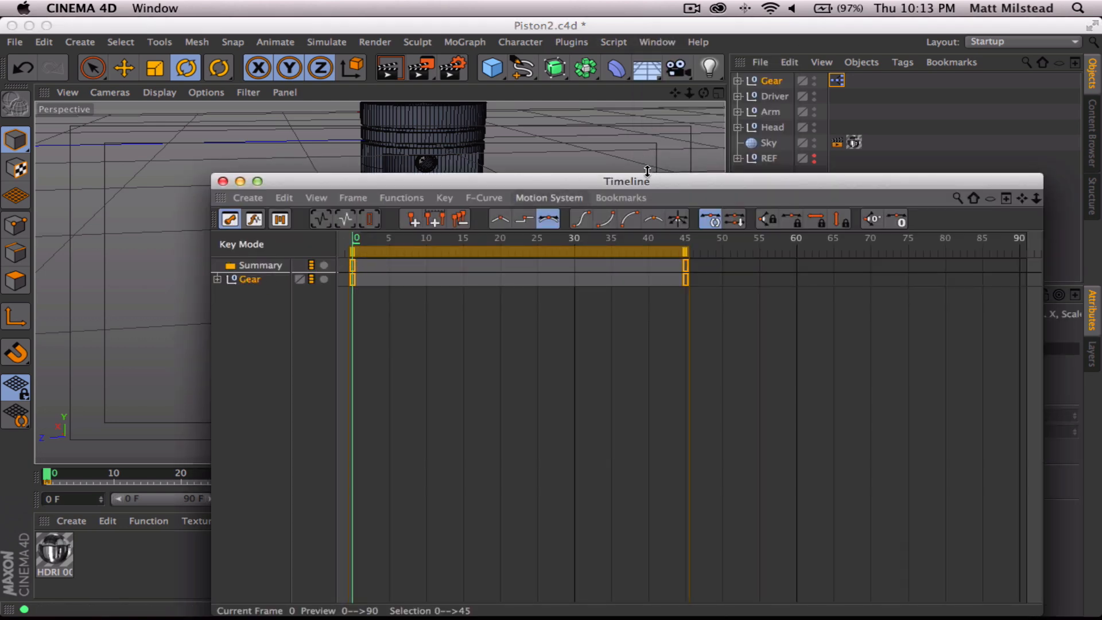
Set the Before behaviour of the Gear's animation tracks to Repeat and close the Timeline
{"action": "left_click_drag", "start_coordinate": [644, 175], "coordinate": [232, 142]}
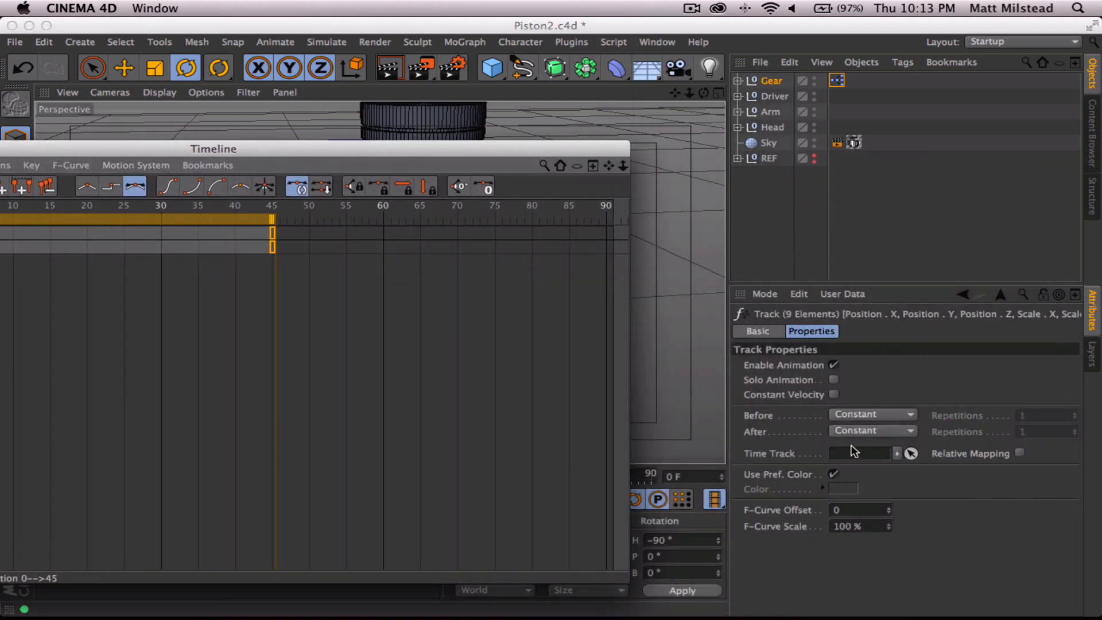
{"action": "left_click", "coordinate": [871, 415]}
{"action": "left_click", "coordinate": [871, 478]}
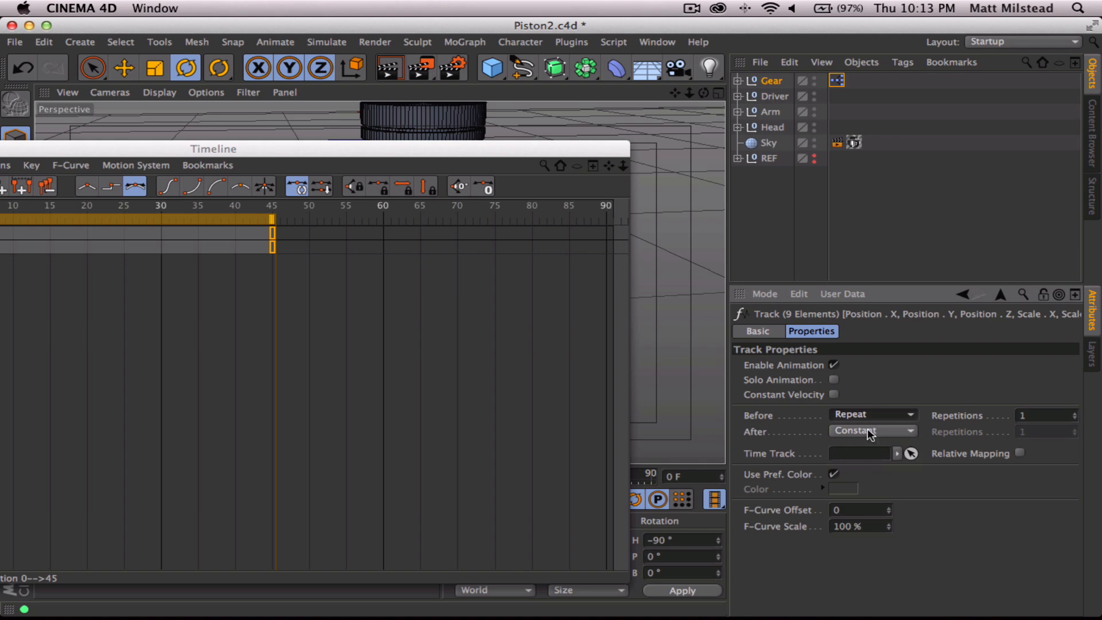
{"action": "left_click_drag", "start_coordinate": [194, 152], "coordinate": [626, 143]}
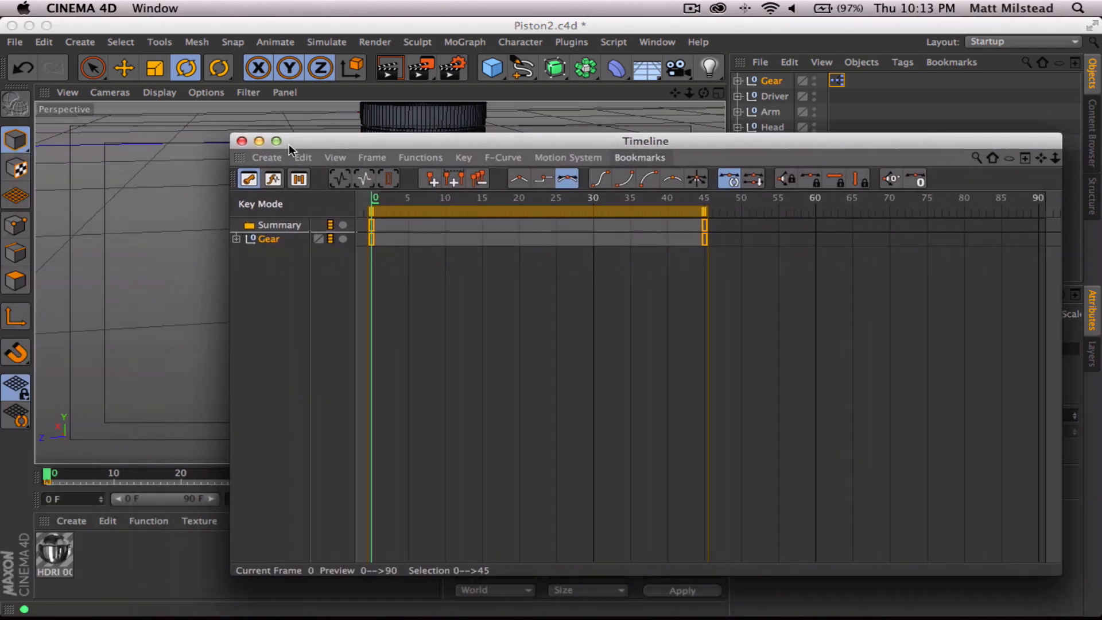
{"action": "left_click", "coordinate": [242, 141]}
Play the animation from frame 0 and examine the piston's movement from a higher angle
{"action": "left_click", "coordinate": [310, 500]}
{"action": "left_click", "coordinate": [390, 499]}
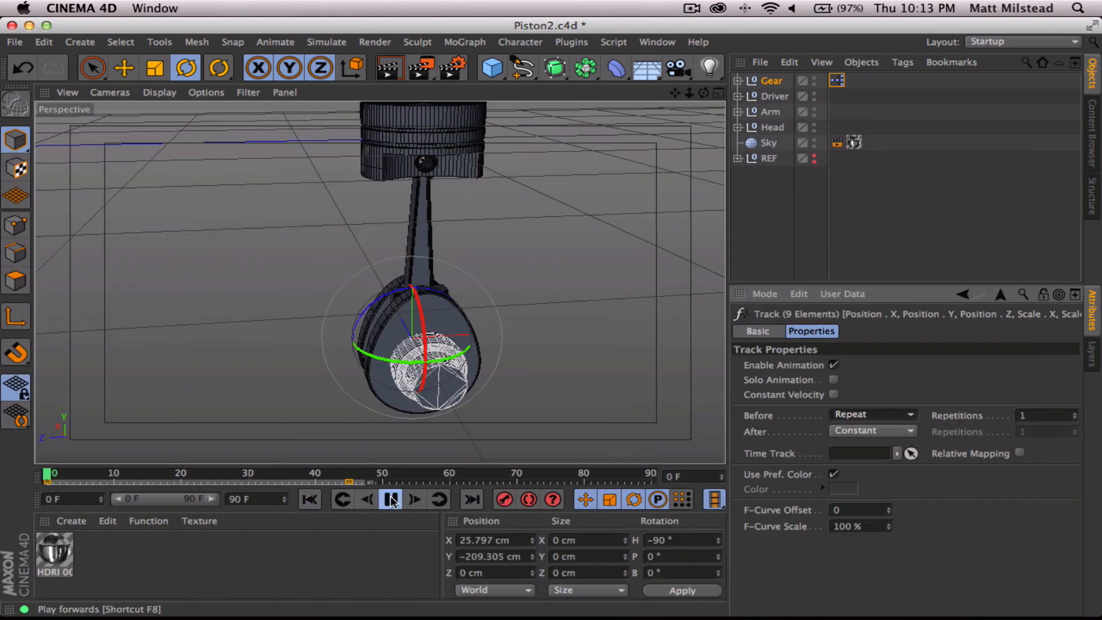
{"action": "left_click", "coordinate": [391, 500]}
{"action": "left_click_drag", "start_coordinate": [437, 344], "coordinate": [491, 395], "text": "alt"}
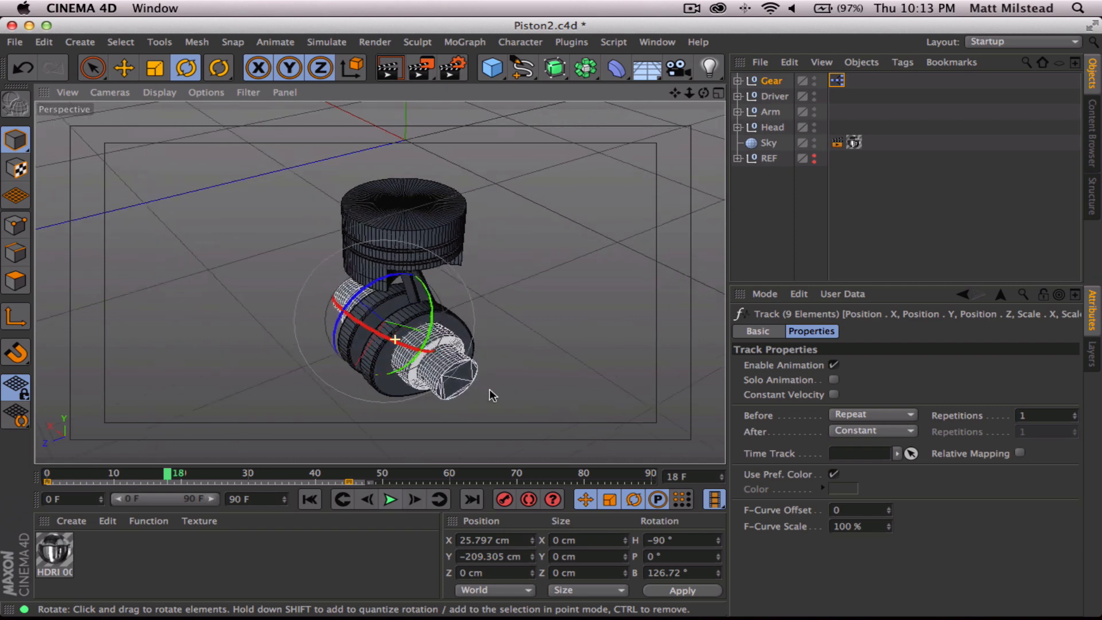
{"action": "left_click", "coordinate": [390, 499]}
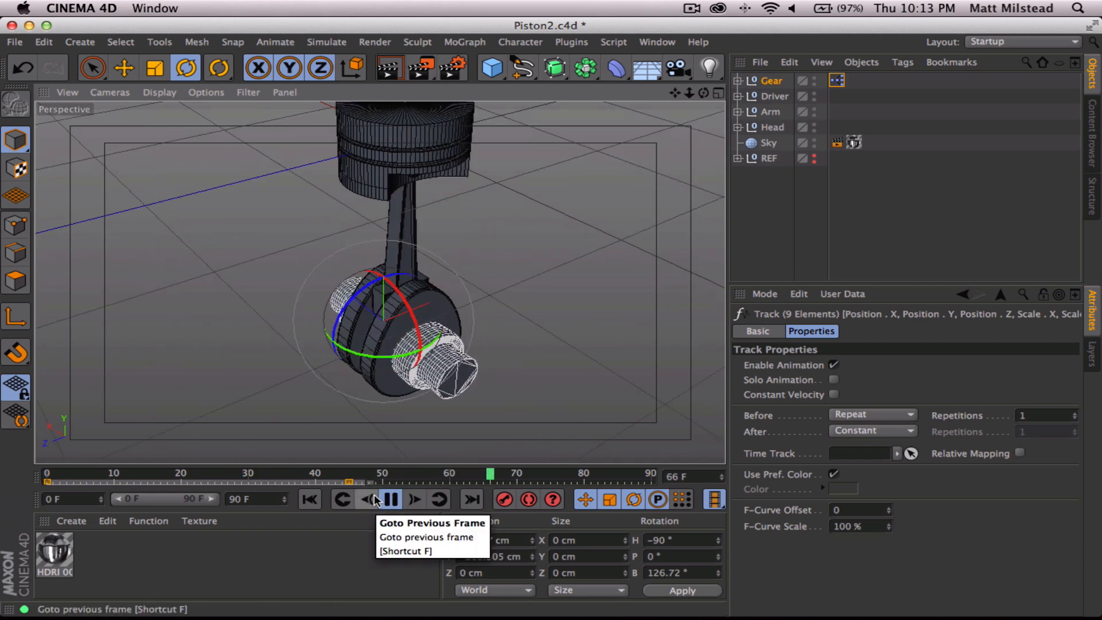
{"action": "left_click", "coordinate": [391, 500]}
Set the After behaviour of the Gear's tracks to Repeat and return to frame 0
{"action": "left_click", "coordinate": [874, 431]}
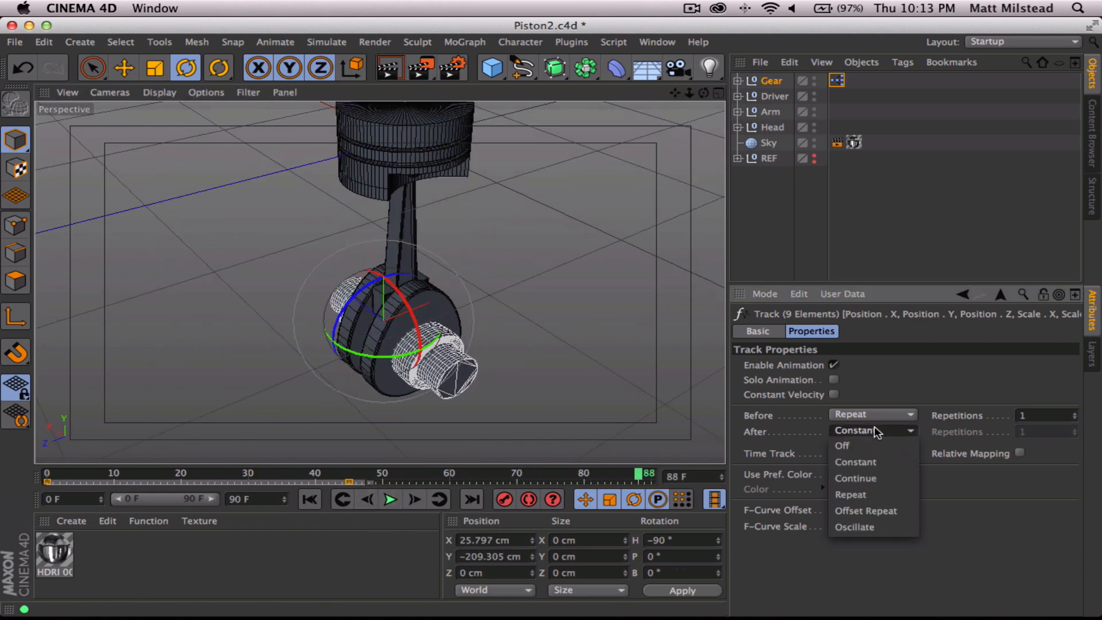
{"action": "left_click", "coordinate": [873, 494]}
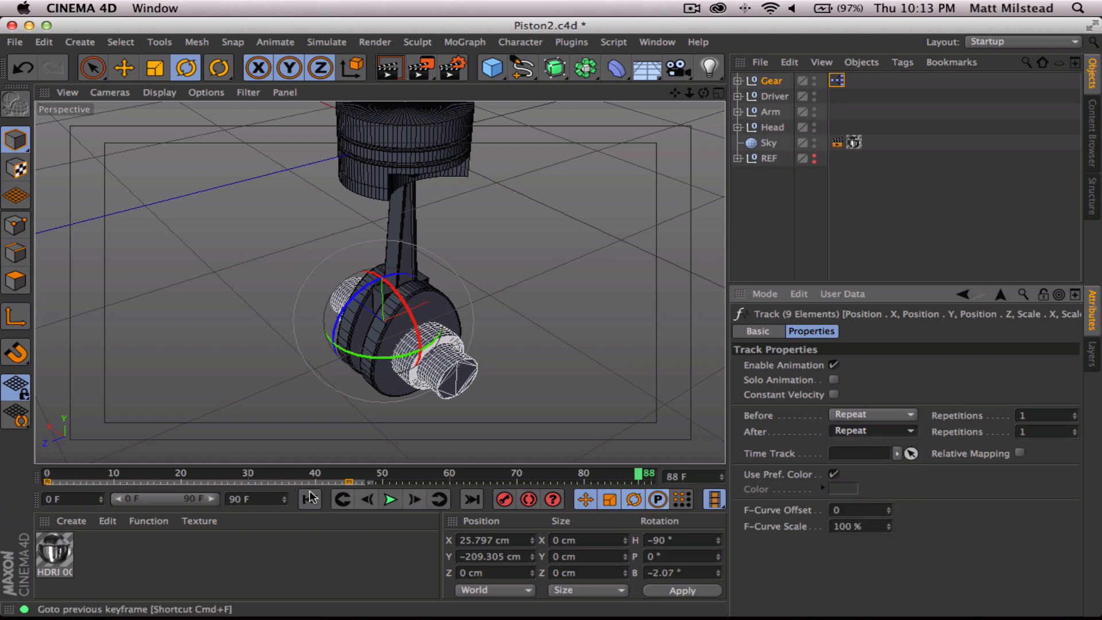
{"action": "left_click", "coordinate": [336, 501]}
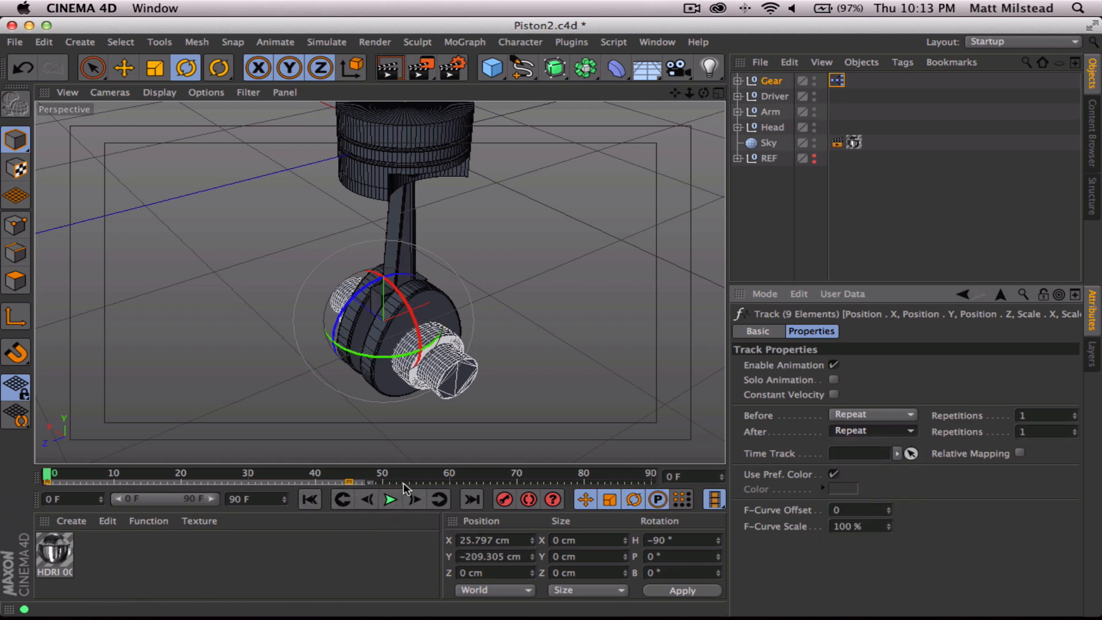
Select the Gear's keyframes at frames 0 and 45, set their interpolation to Linear and play the animation
{"action": "left_click_drag", "start_coordinate": [406, 488], "coordinate": [13, 482]}
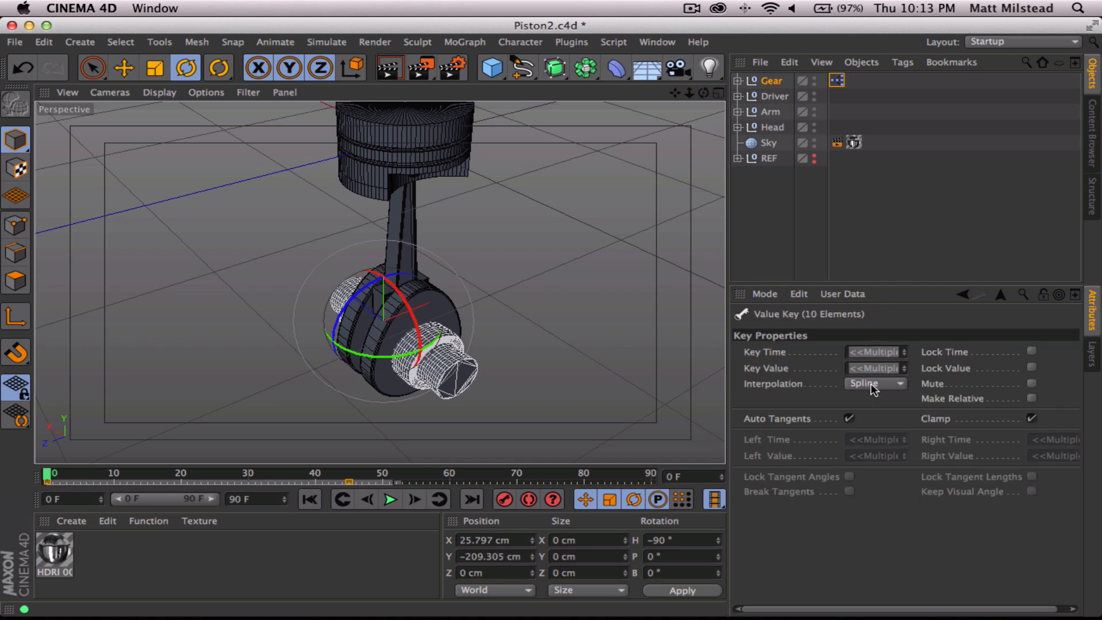
{"action": "left_click", "coordinate": [874, 384]}
{"action": "left_click", "coordinate": [870, 411]}
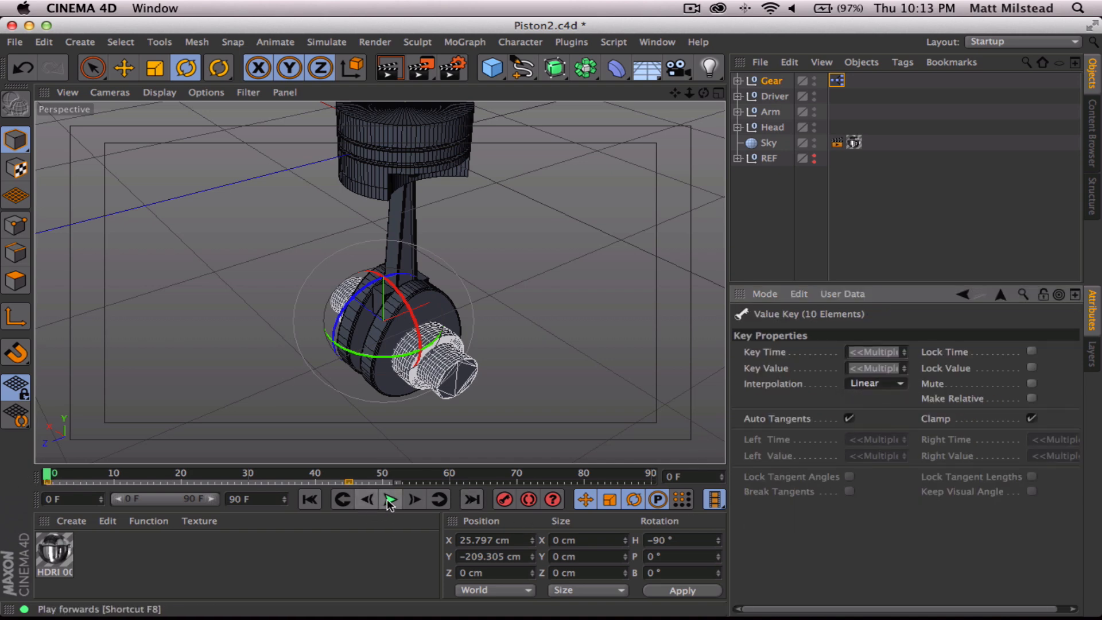
{"action": "left_click", "coordinate": [390, 499]}
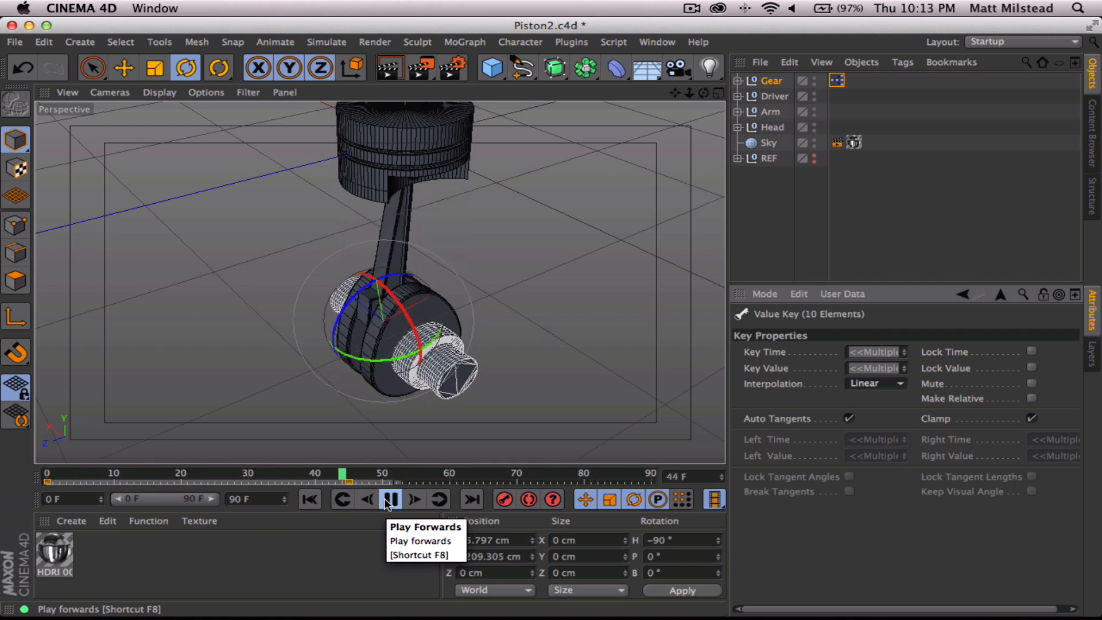
Shorten the animation to end at frame 89 and play the loop again to check it
{"action": "left_click", "coordinate": [390, 500]}
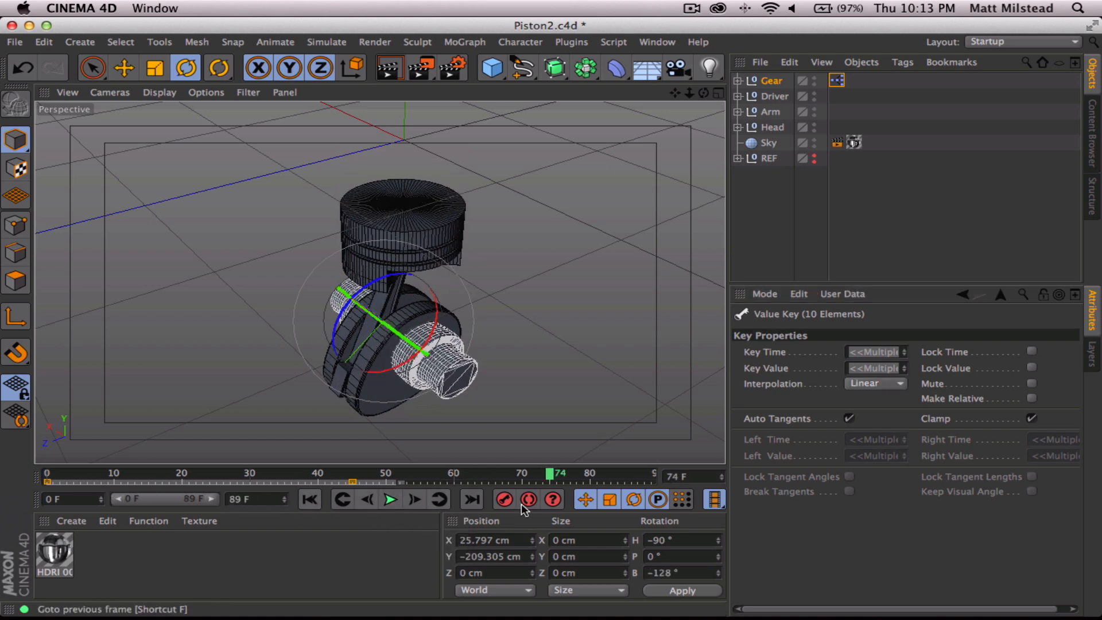
{"action": "left_click", "coordinate": [391, 500]}
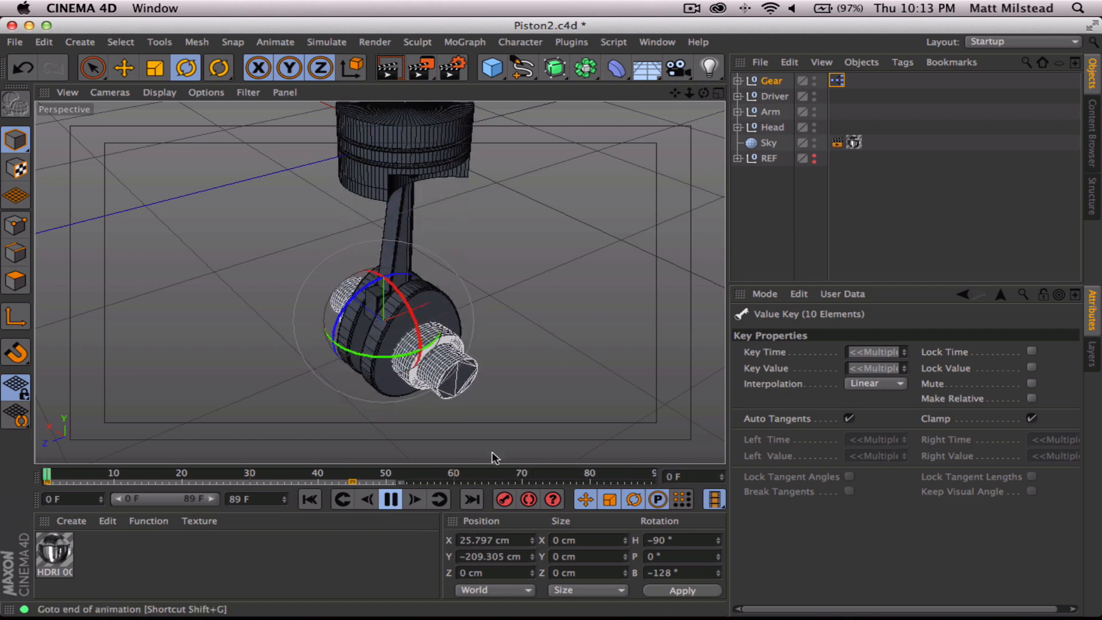
{"action": "left_click", "coordinate": [391, 500]}
{"action": "left_click_drag", "start_coordinate": [453, 289], "coordinate": [671, 260], "text": "alt"}
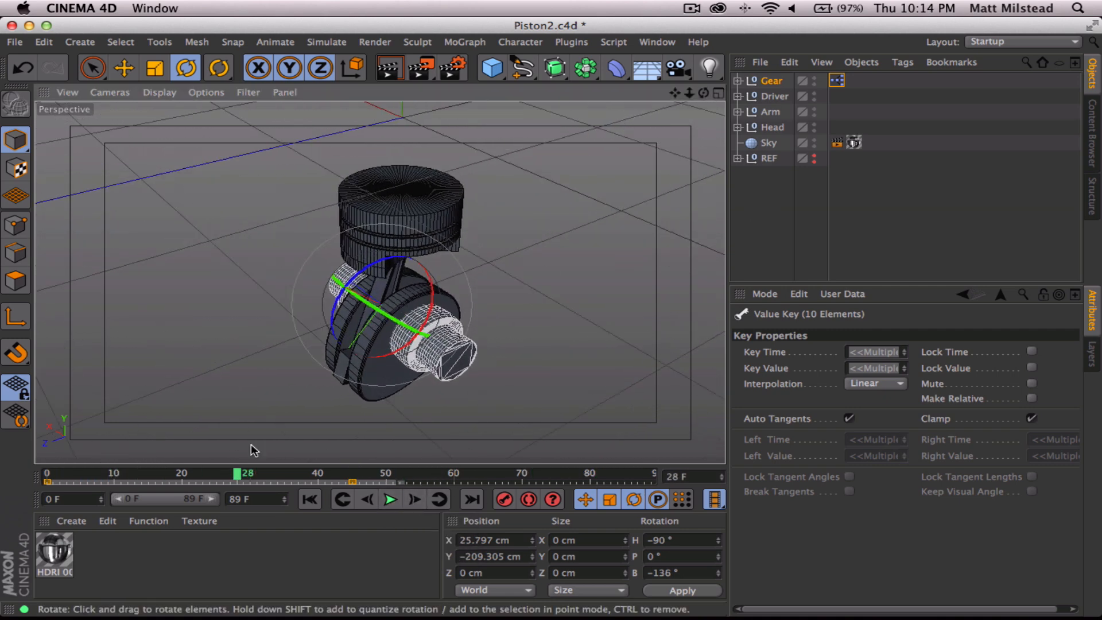
Create a new material, enable its Reflection channel and show the Reflection settings
{"action": "double_click", "coordinate": [266, 566]}
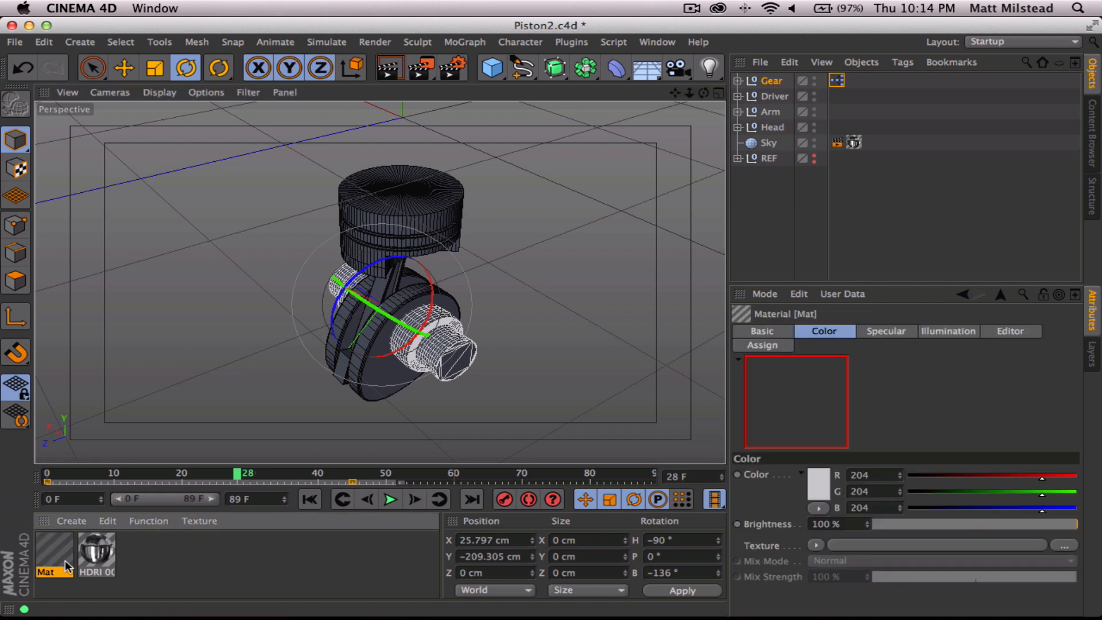
{"action": "left_click", "coordinate": [776, 333]}
{"action": "left_click", "coordinate": [816, 537]}
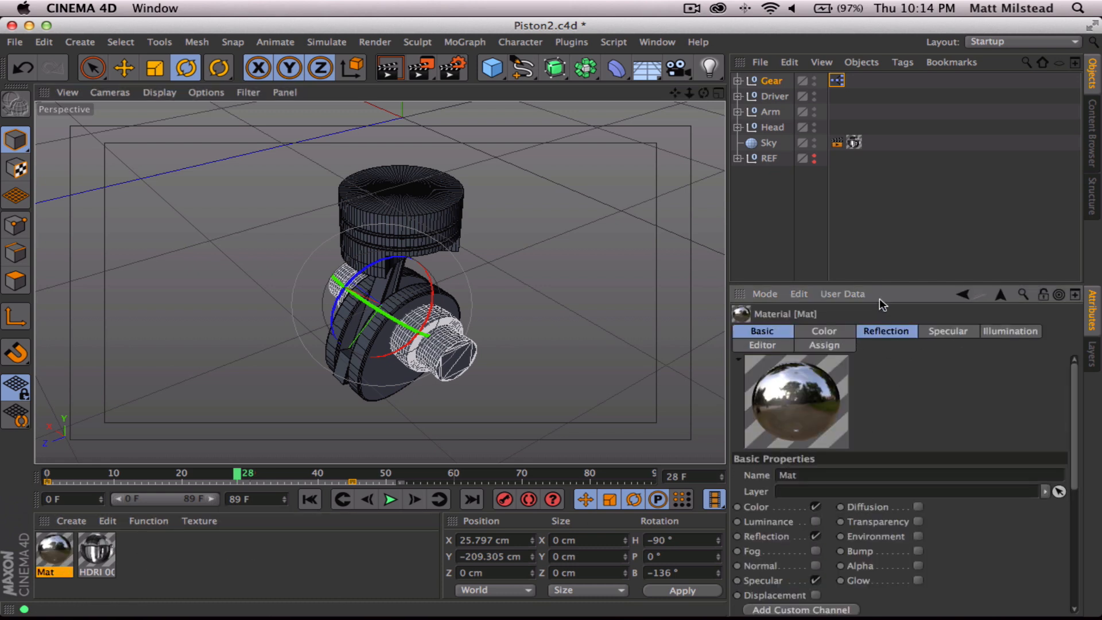
{"action": "left_click_drag", "start_coordinate": [871, 282], "coordinate": [822, 211]}
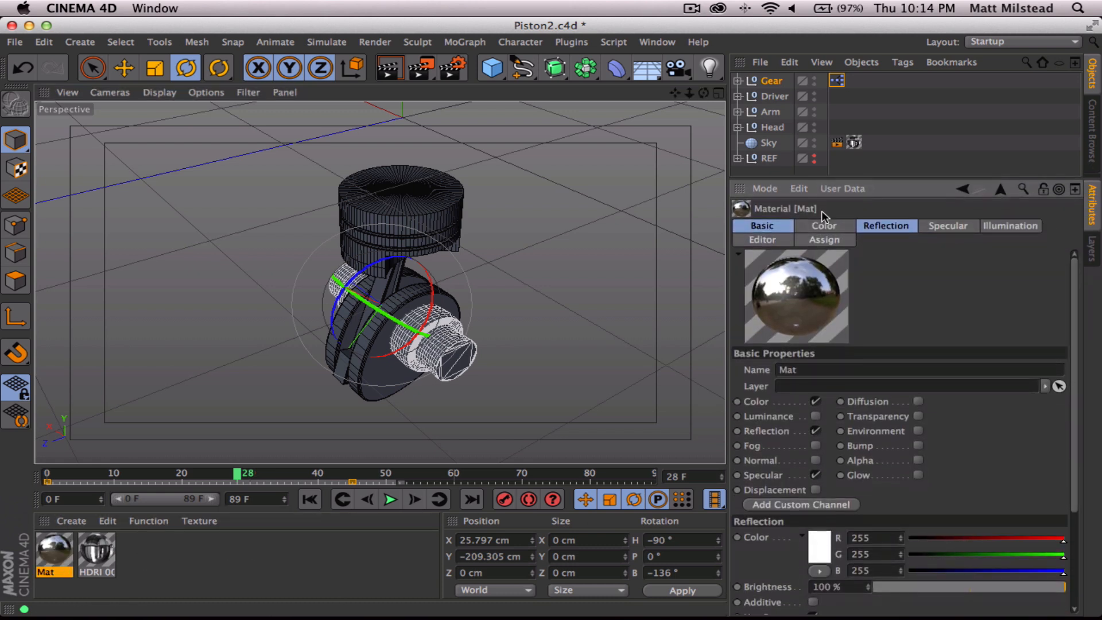
{"action": "left_click", "coordinate": [864, 226]}
{"action": "left_click", "coordinate": [855, 420]}
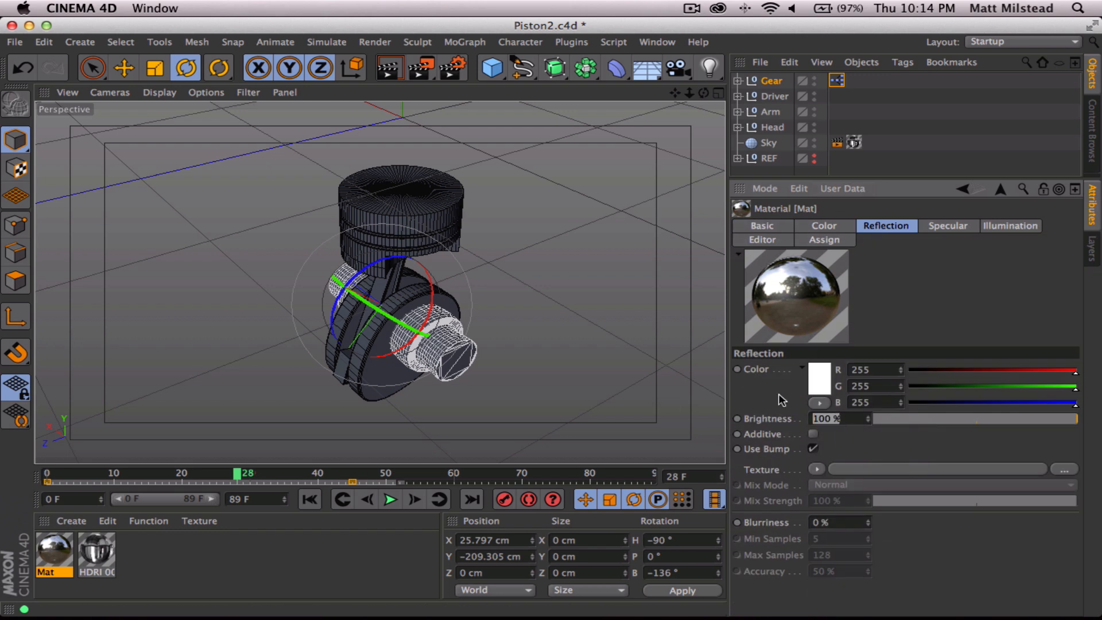
Darken the new material's Color channel to black
{"action": "left_click", "coordinate": [823, 225]}
{"action": "left_click", "coordinate": [822, 373]}
{"action": "left_click_drag", "start_coordinate": [807, 373], "coordinate": [699, 427]}
{"action": "left_click", "coordinate": [856, 438]}
Load a Fresnel shader as the Reflection texture and reverse its gradient to run from black to white
{"action": "left_click", "coordinate": [893, 227]}
{"action": "left_click", "coordinate": [817, 472]}
{"action": "left_click", "coordinate": [878, 260]}
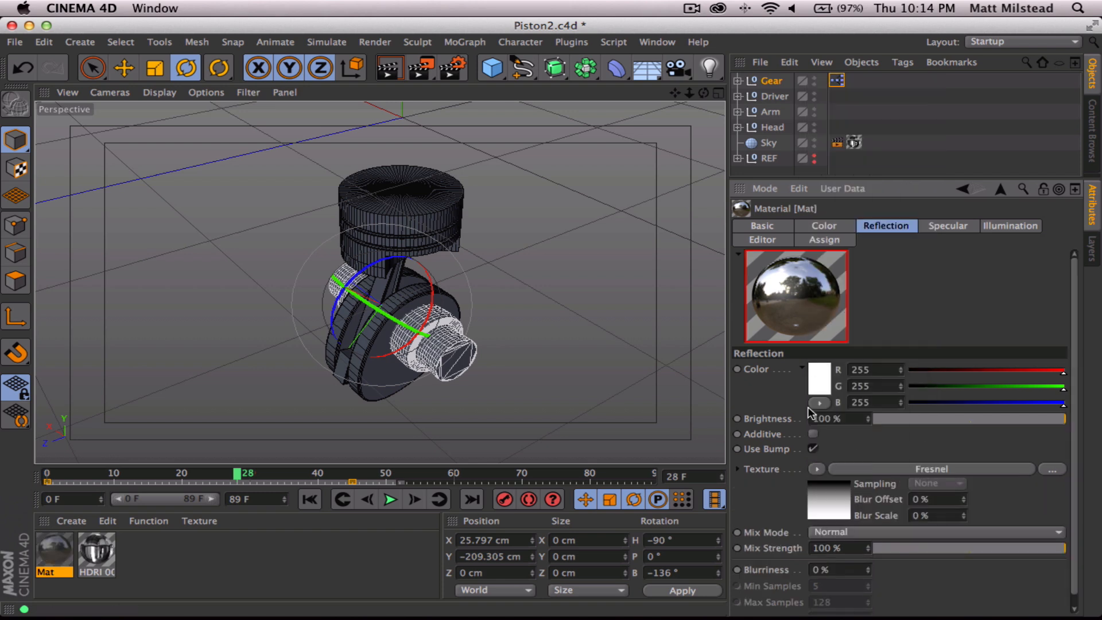
{"action": "left_click", "coordinate": [828, 508]}
{"action": "left_click_drag", "start_coordinate": [805, 396], "coordinate": [964, 396]}
{"action": "left_click_drag", "start_coordinate": [1077, 398], "coordinate": [757, 397]}
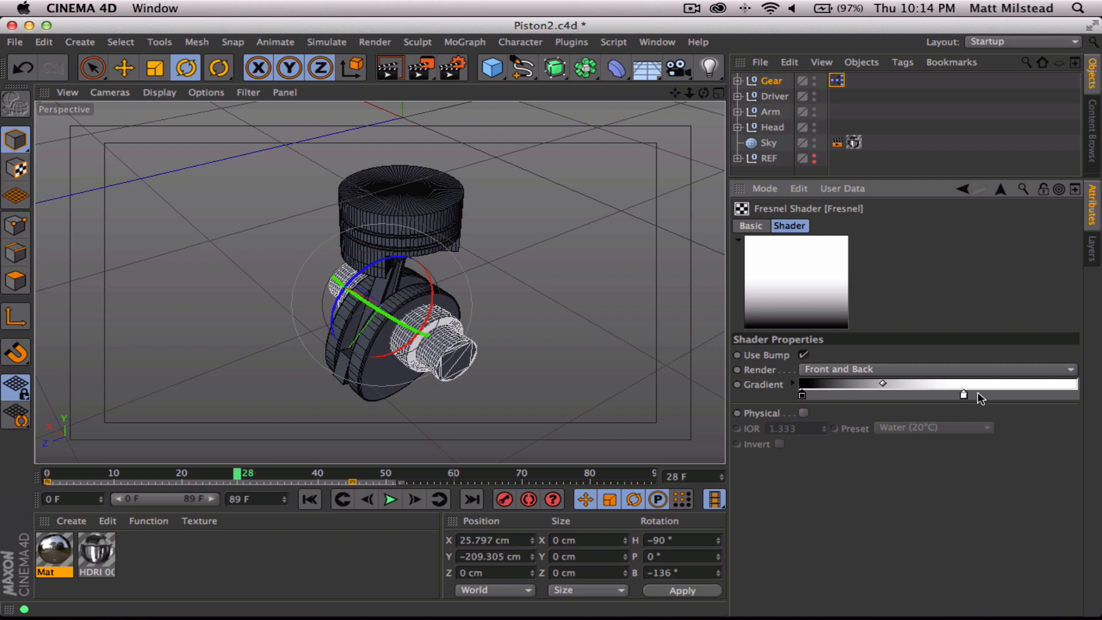
{"action": "left_click_drag", "start_coordinate": [966, 396], "coordinate": [1090, 396]}
Apply the reflective material to the Gear, Driver, Arm and Head, and render a preview of the view
{"action": "left_click", "coordinate": [56, 552]}
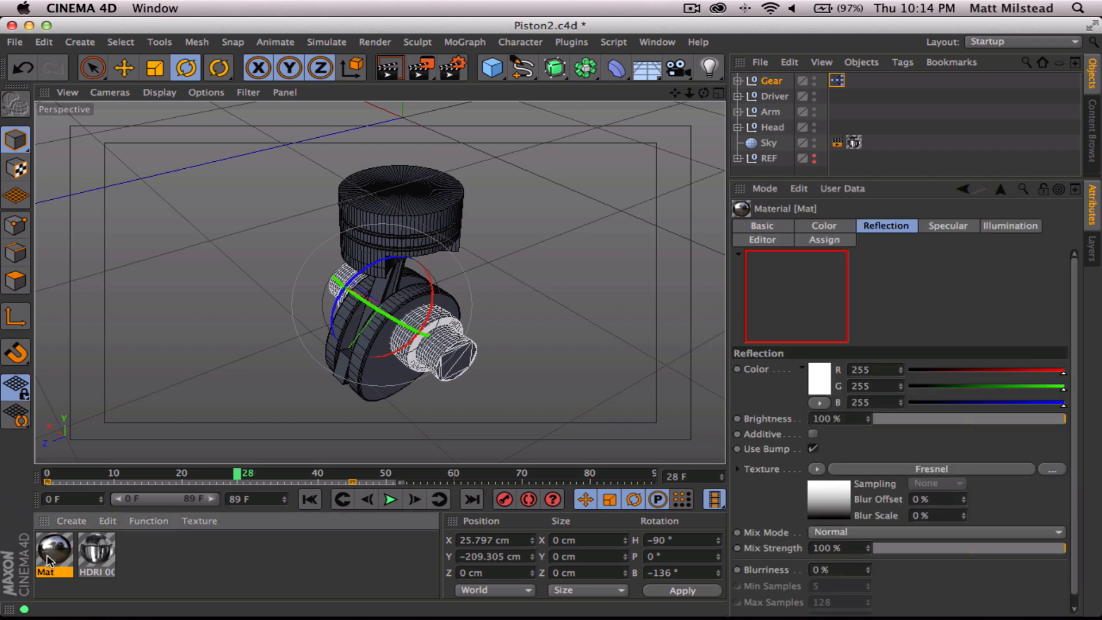
{"action": "left_click_drag", "start_coordinate": [764, 82], "coordinate": [772, 86]}
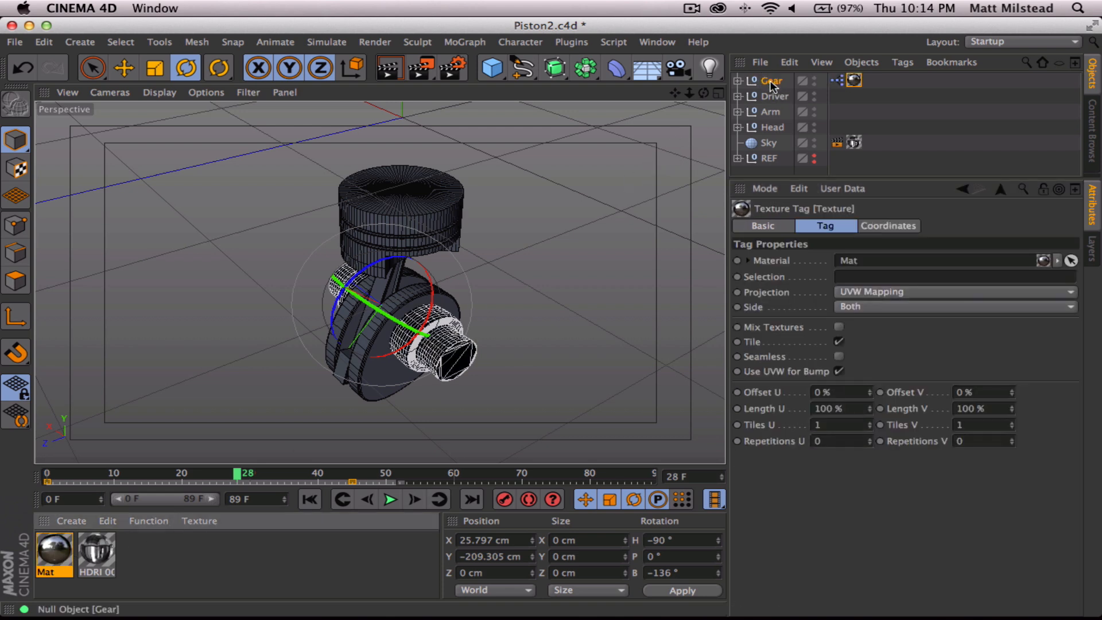
{"action": "left_click_drag", "start_coordinate": [857, 83], "coordinate": [838, 127], "text": "ctrl"}
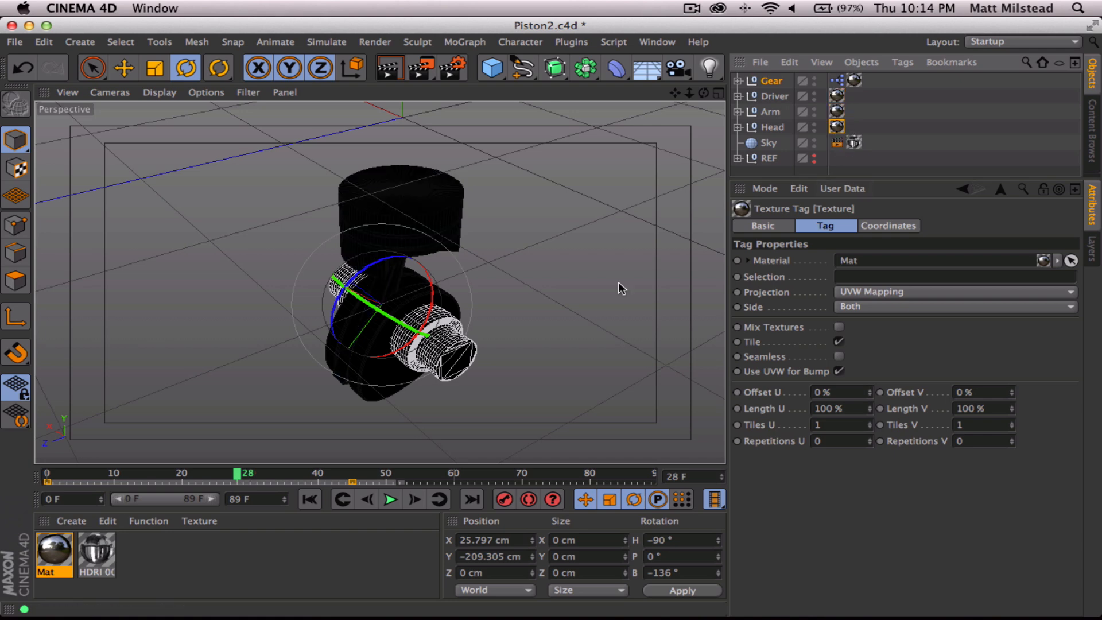
{"action": "left_click_drag", "start_coordinate": [410, 240], "coordinate": [407, 296], "text": "alt"}
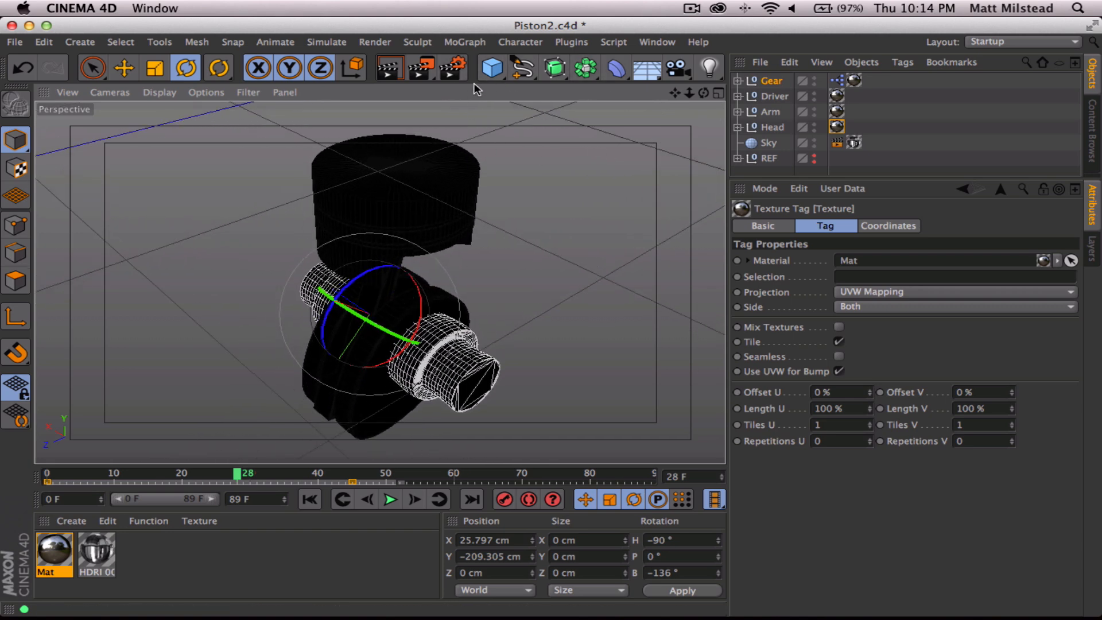
{"action": "left_click", "coordinate": [391, 67]}
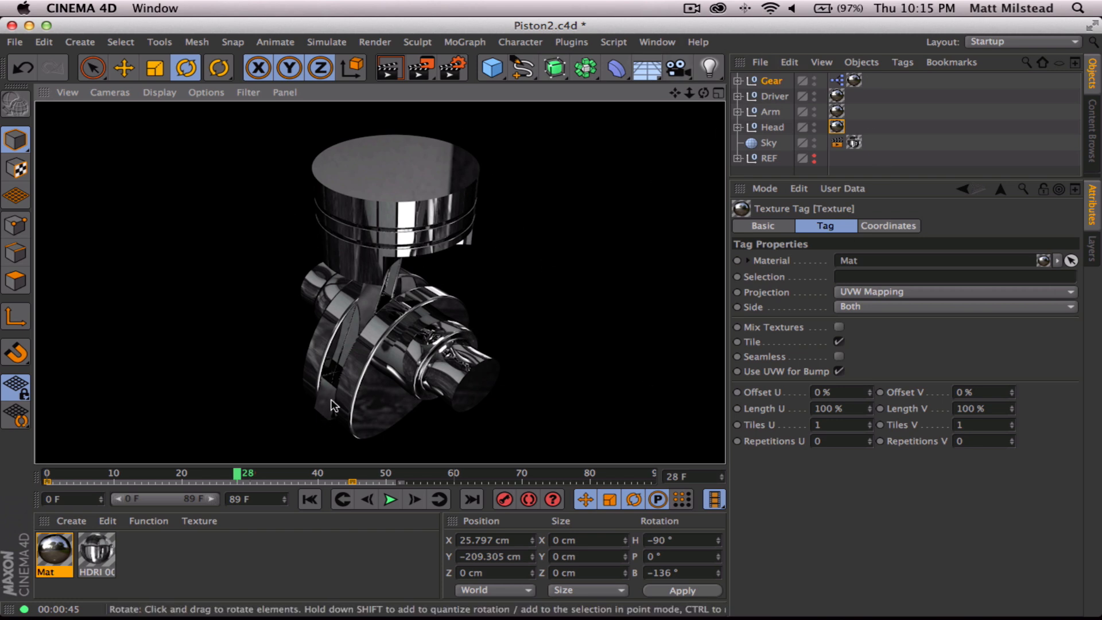
At frame 0, add a camera viewing the whole piston from a low angle and record a keyframe for it
{"action": "left_click_drag", "start_coordinate": [195, 477], "coordinate": [48, 477]}
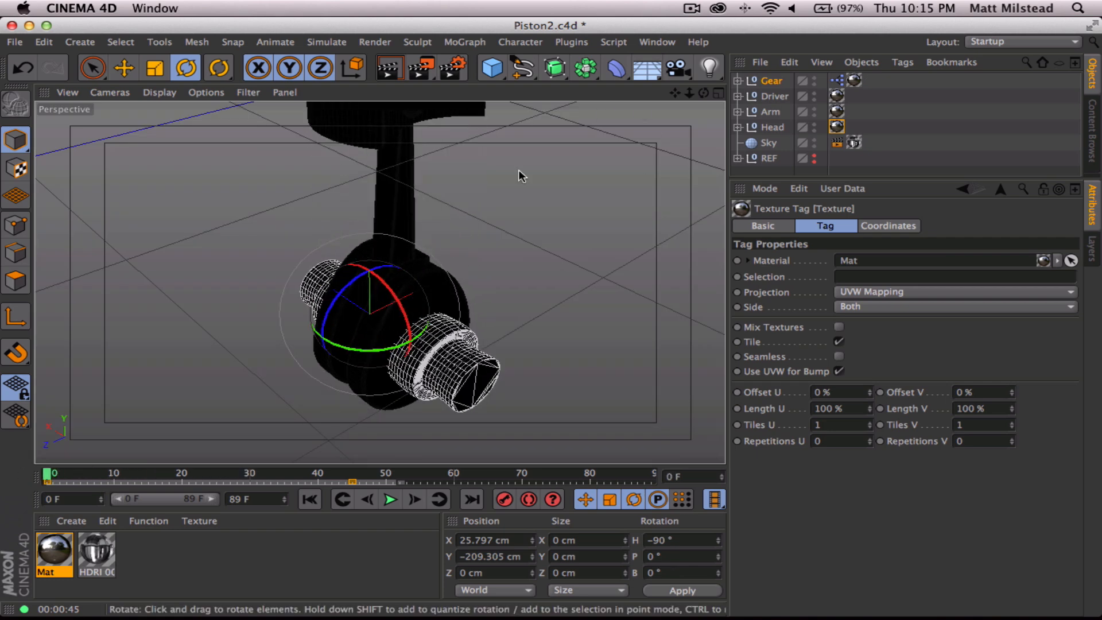
{"action": "left_click_drag", "start_coordinate": [395, 310], "coordinate": [53, 232], "text": "alt"}
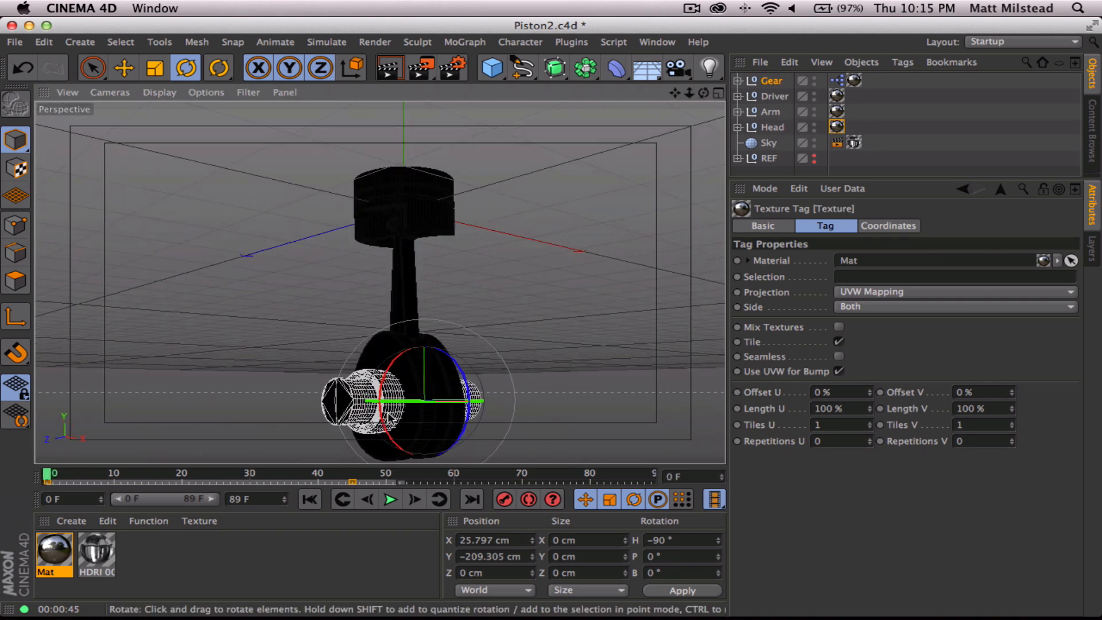
{"action": "left_click_drag", "start_coordinate": [389, 417], "coordinate": [369, 353], "text": "alt"}
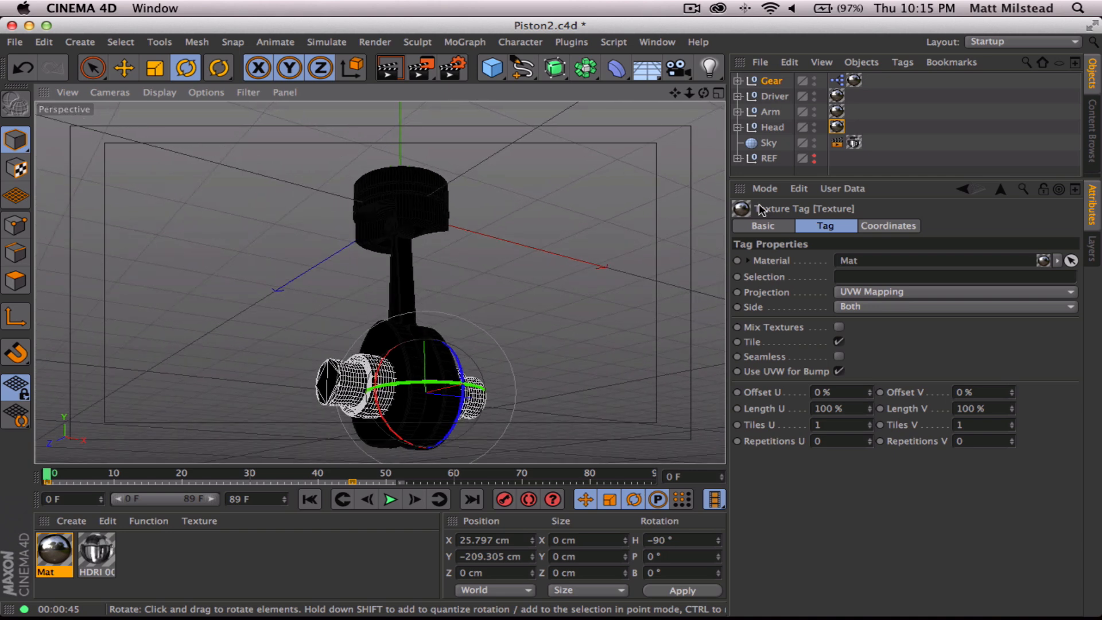
{"action": "left_click", "coordinate": [680, 68]}
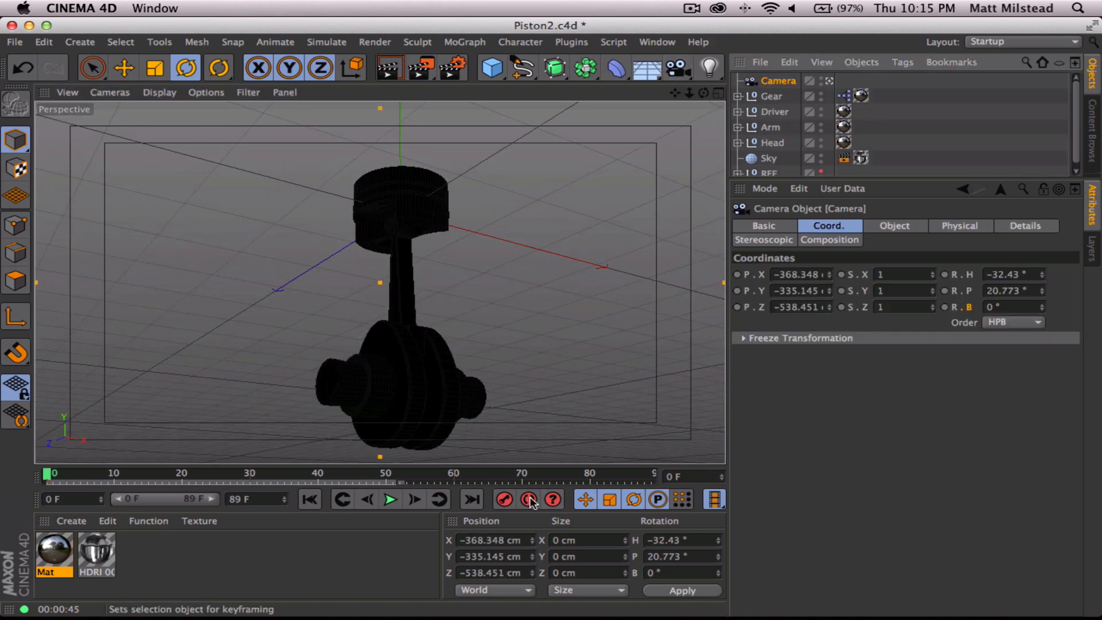
{"action": "left_click", "coordinate": [505, 500]}
At frame 89, orbit the camera around to look down on the piston and record its second keyframe
{"action": "left_click_drag", "start_coordinate": [48, 475], "coordinate": [477, 506]}
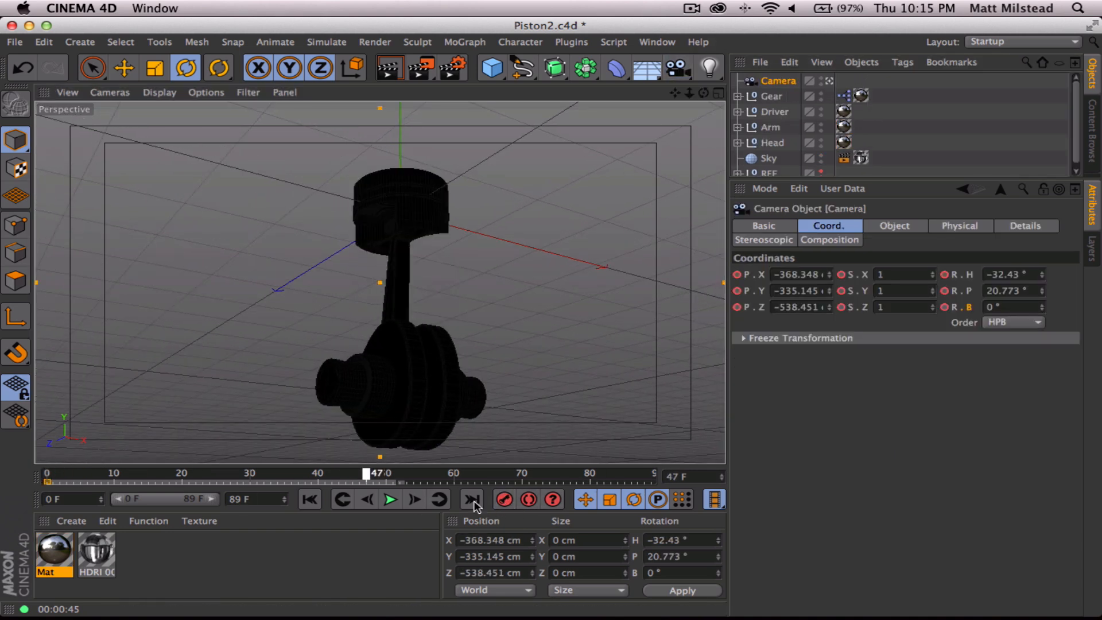
{"action": "left_click_drag", "start_coordinate": [377, 352], "coordinate": [420, 384], "text": "alt"}
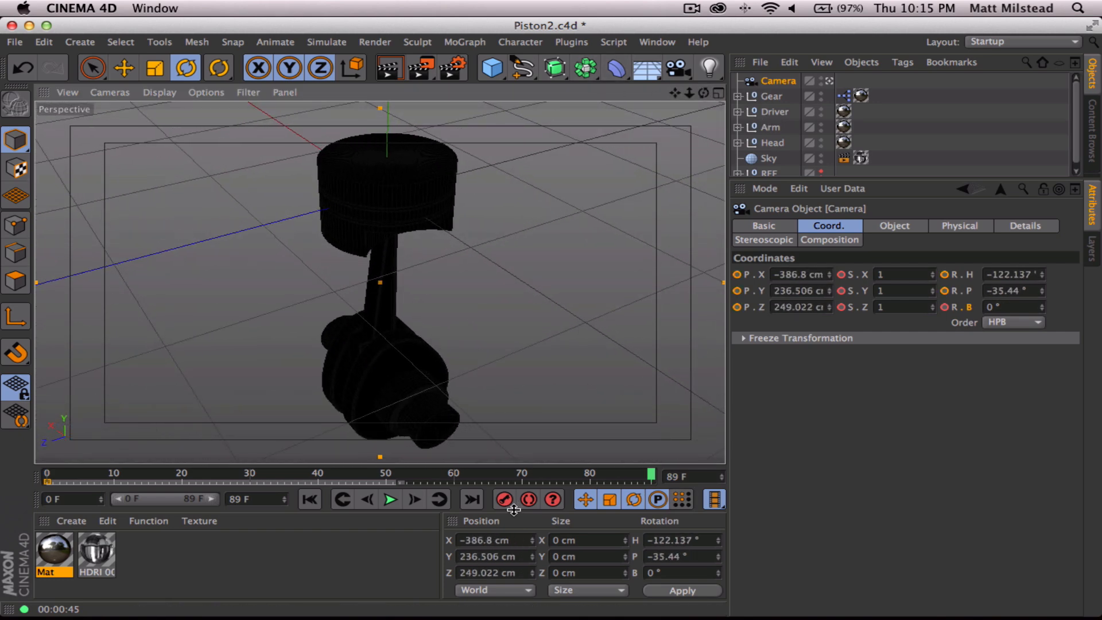
{"action": "left_click", "coordinate": [504, 500]}
{"action": "left_click_drag", "start_coordinate": [651, 475], "coordinate": [701, 503]}
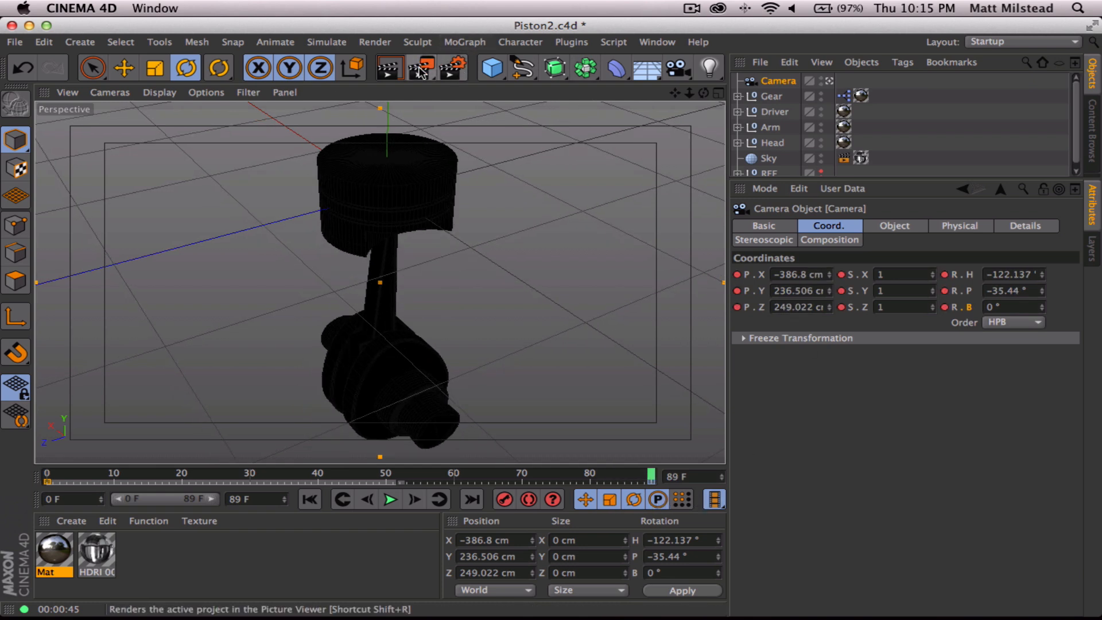
Set the render output's Frame Range to All Frames
{"action": "left_click", "coordinate": [453, 68]}
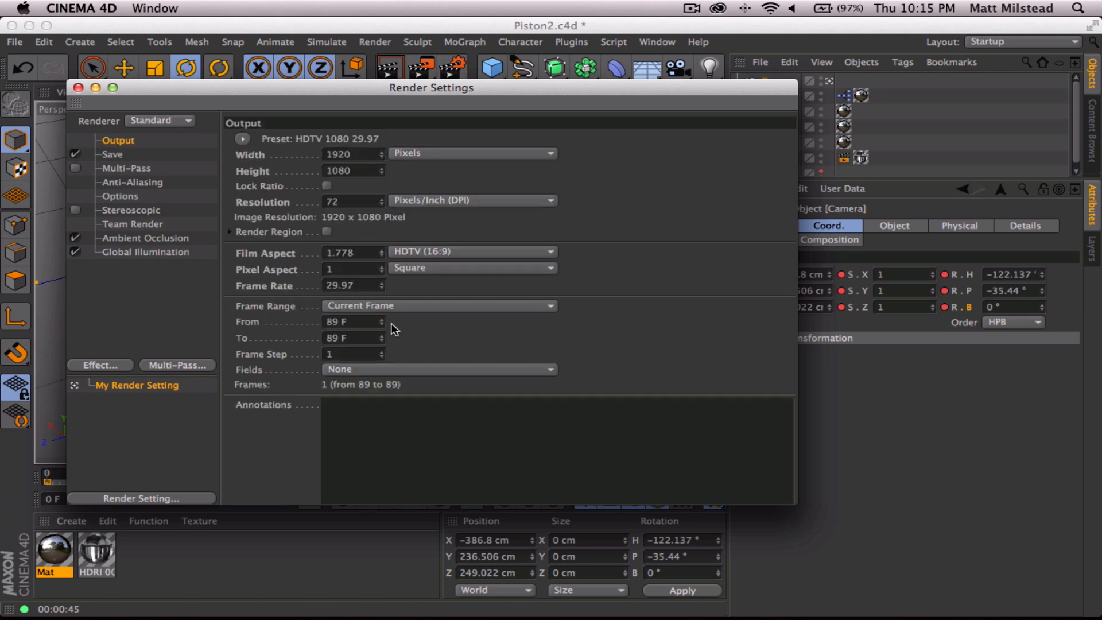
{"action": "left_click", "coordinate": [396, 305]}
{"action": "left_click", "coordinate": [391, 352]}
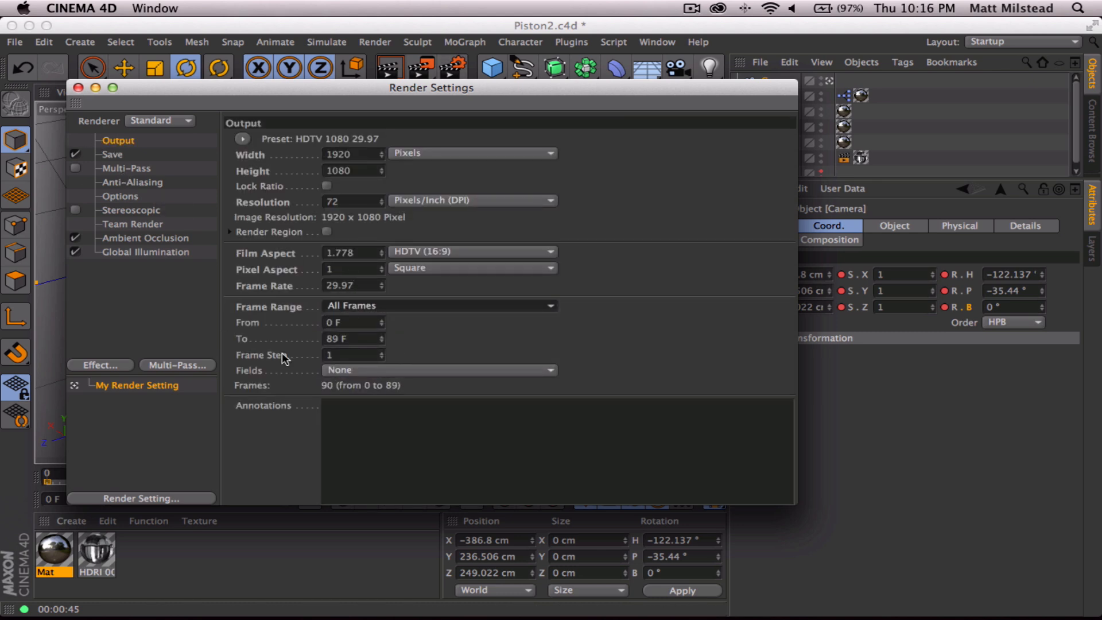
Close the render settings and switch to After Effects, dismissing its welcome screen
{"action": "left_click", "coordinate": [77, 88]}
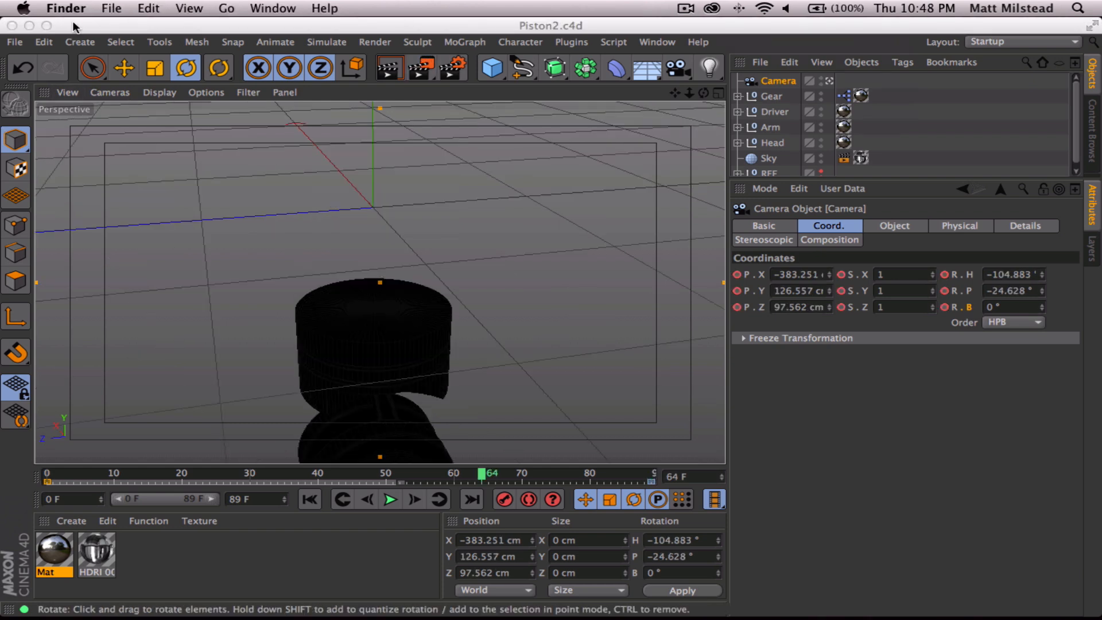
{"action": "left_click", "coordinate": [74, 27]}
{"action": "left_click", "coordinate": [71, 8]}
{"action": "left_click", "coordinate": [90, 99]}
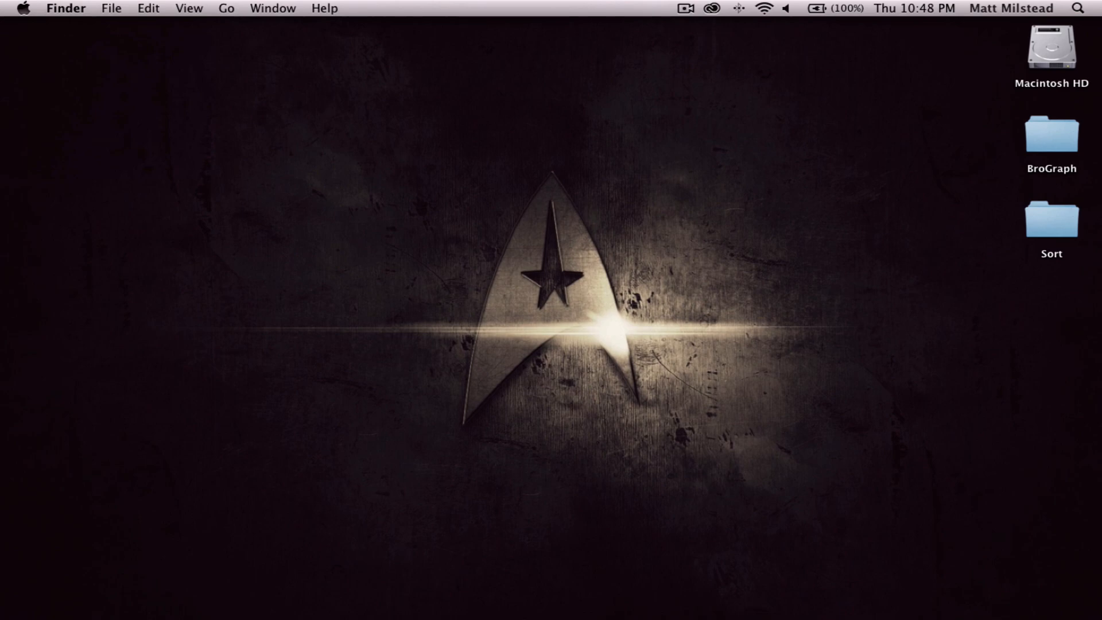
{"action": "left_click", "coordinate": [392, 594]}
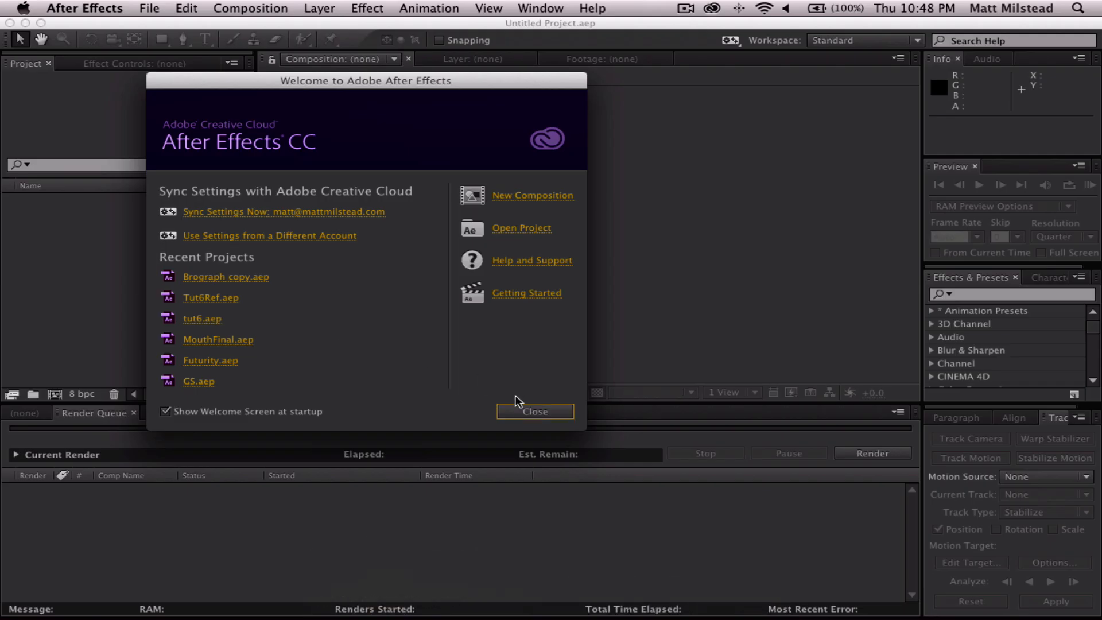
{"action": "left_click", "coordinate": [524, 411]}
Import the Piston0000.tif image sequence from BroGraph's Tutorial18 Render folder, interpreting its alpha as Straight - Unmatted
{"action": "key", "text": "super+i"}
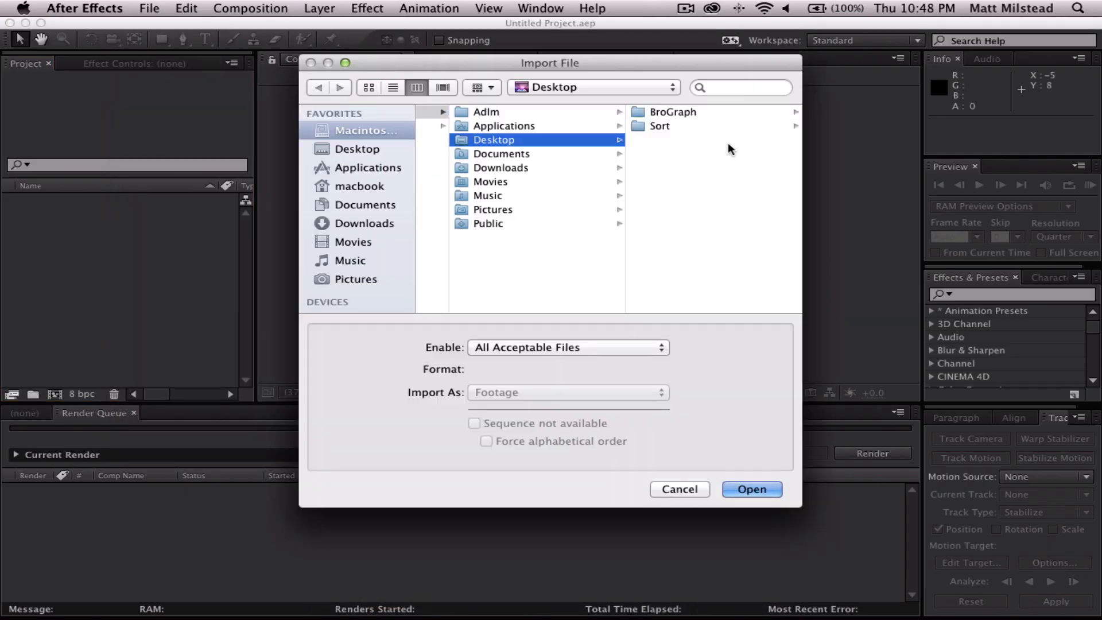
{"action": "left_click", "coordinate": [673, 113]}
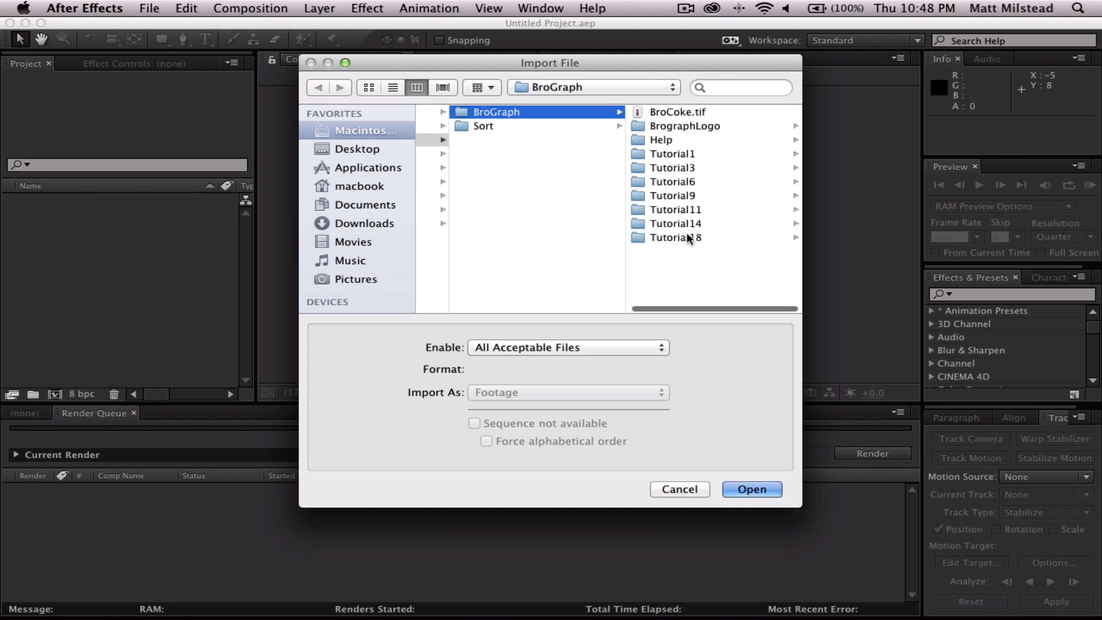
{"action": "left_click", "coordinate": [694, 238]}
{"action": "left_click", "coordinate": [694, 157]}
{"action": "left_click", "coordinate": [746, 113]}
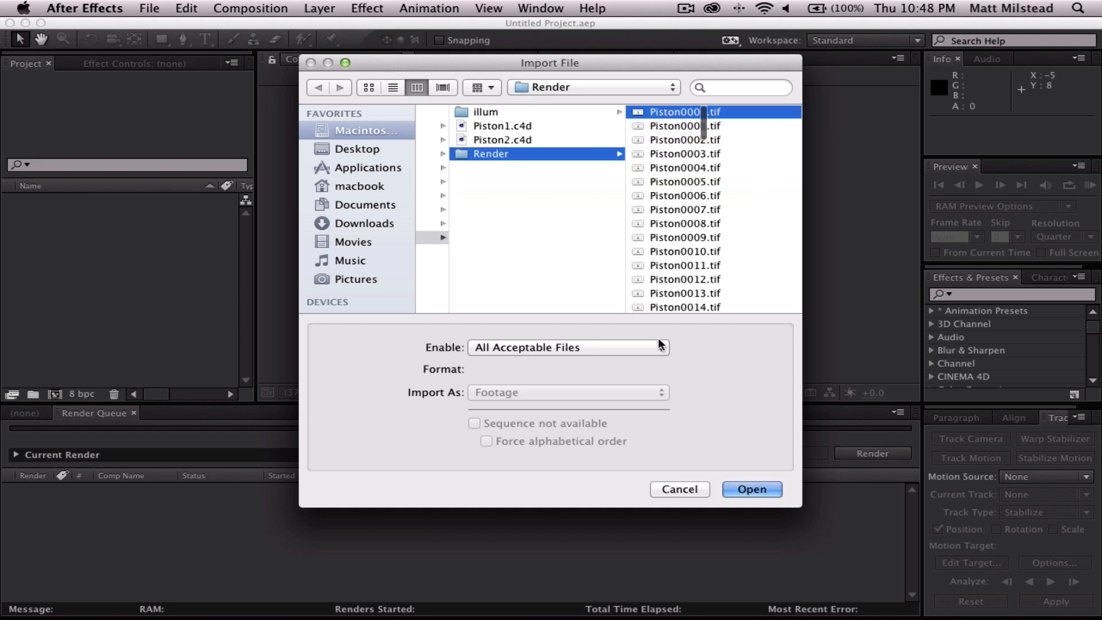
{"action": "left_click", "coordinate": [765, 495]}
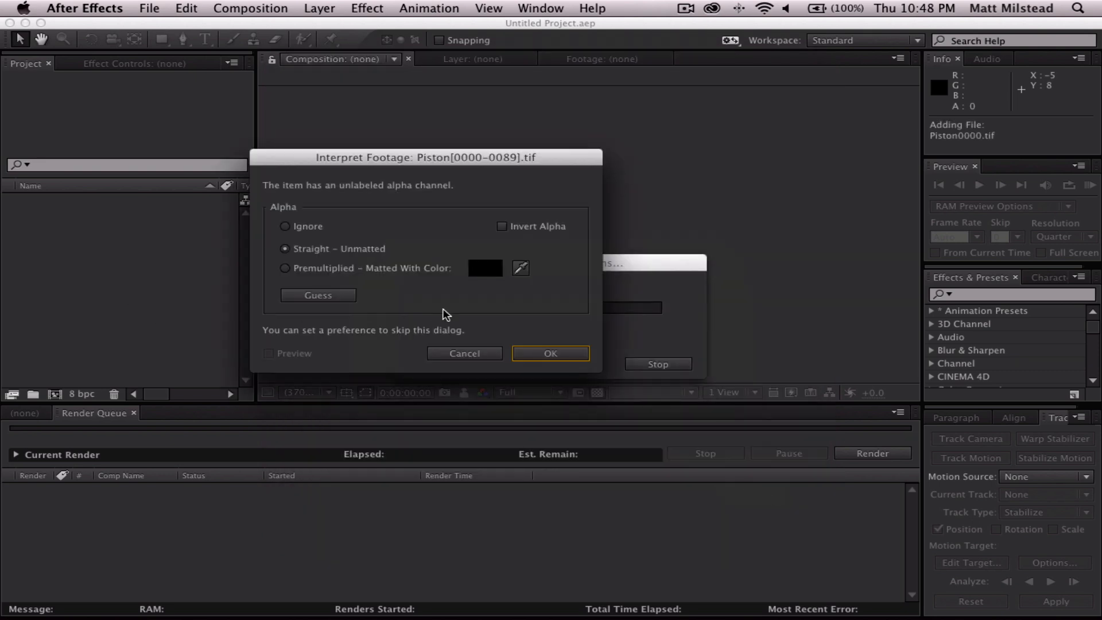
{"action": "left_click", "coordinate": [550, 353]}
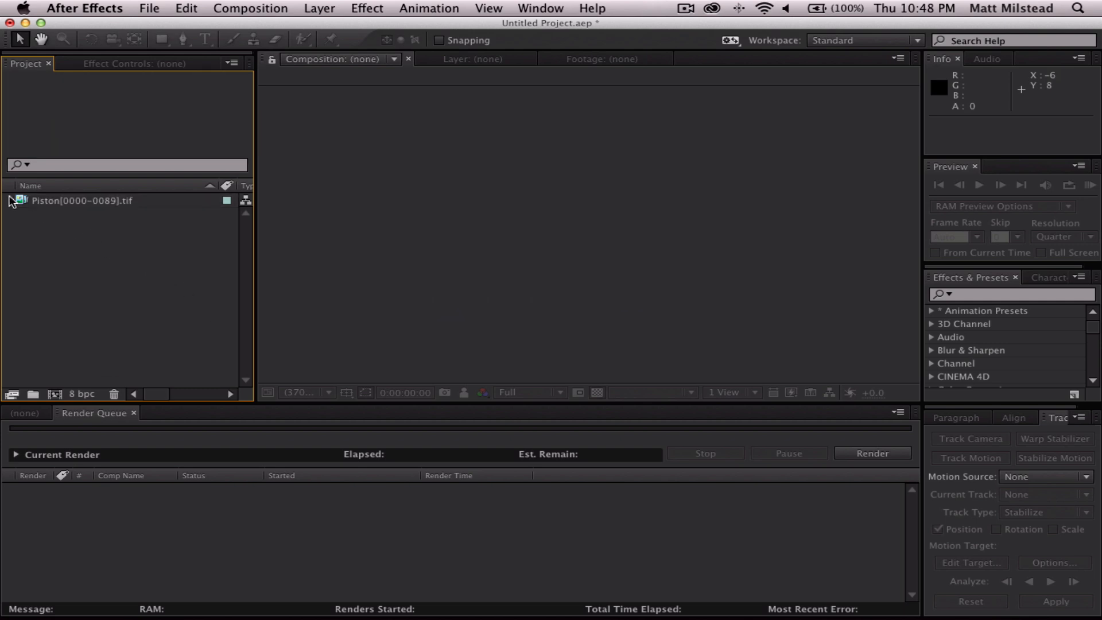
Create a composition from the Piston[0000-0089].tif footage and turn off the transparency grid
{"action": "left_click_drag", "start_coordinate": [12, 203], "coordinate": [55, 394]}
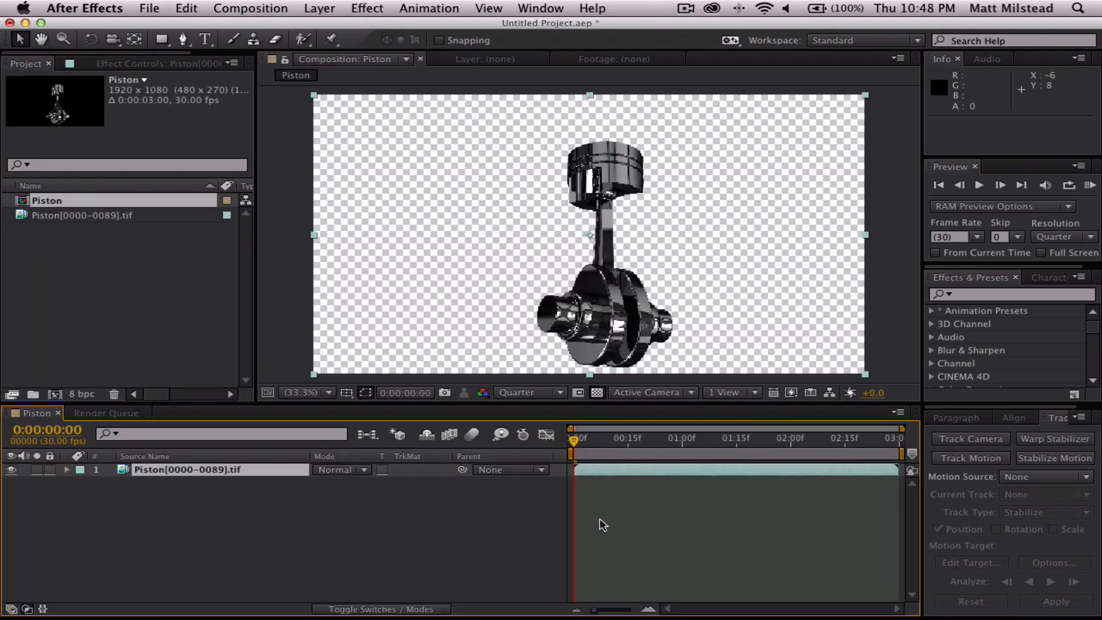
{"action": "left_click", "coordinate": [453, 568]}
{"action": "left_click", "coordinate": [597, 393]}
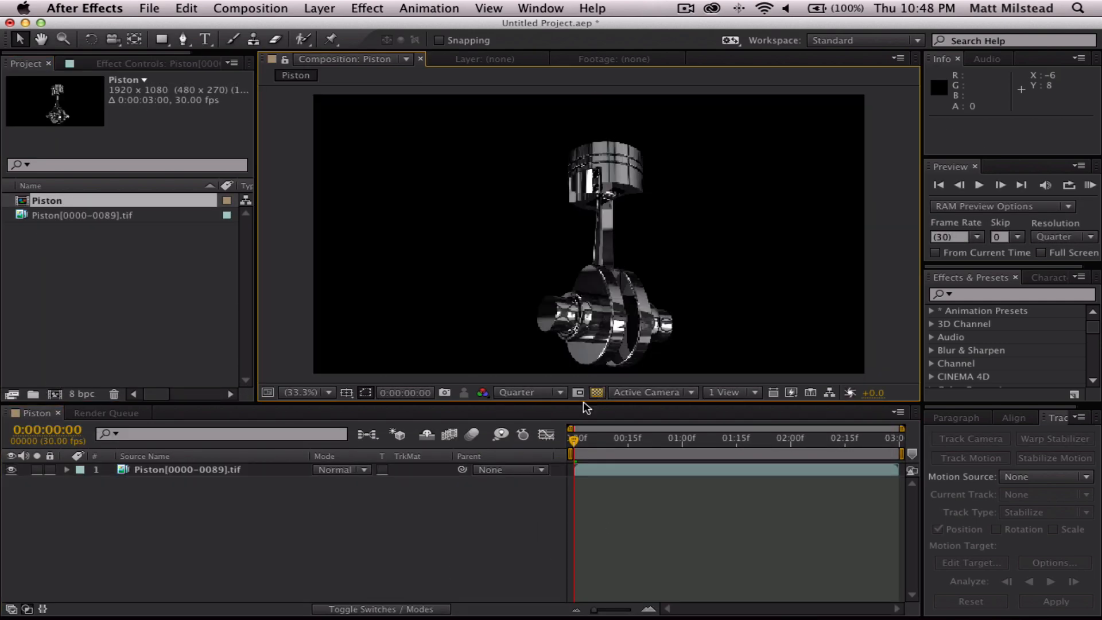
Set the composition and RAM preview resolutions to Half and play a RAM preview of the piston animation
{"action": "left_click", "coordinate": [545, 395]}
{"action": "left_click", "coordinate": [537, 444]}
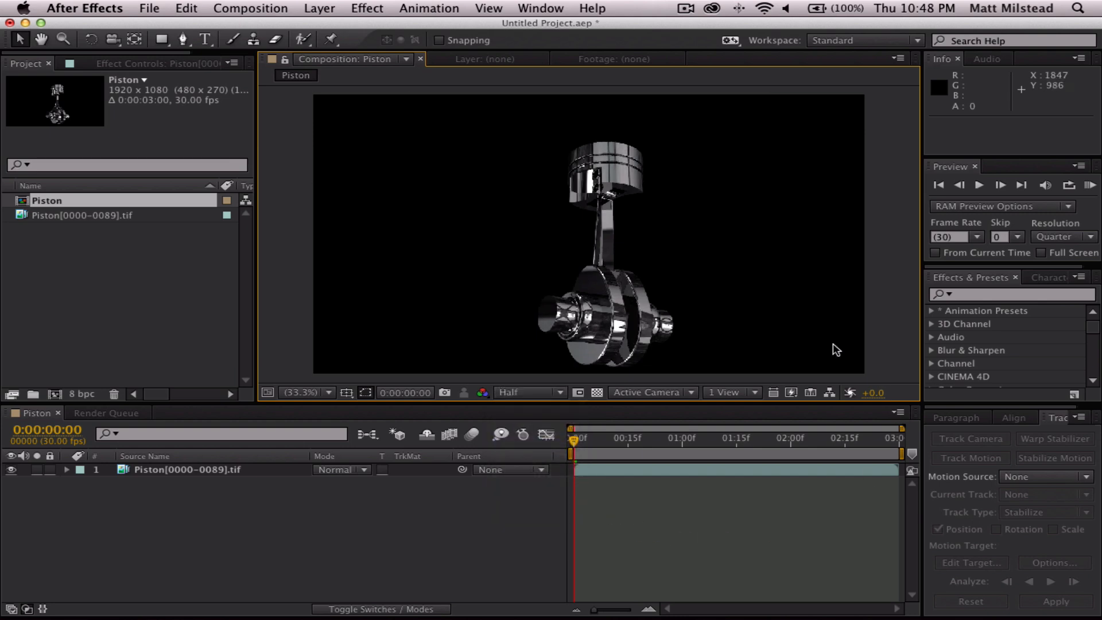
{"action": "left_click", "coordinate": [1079, 232]}
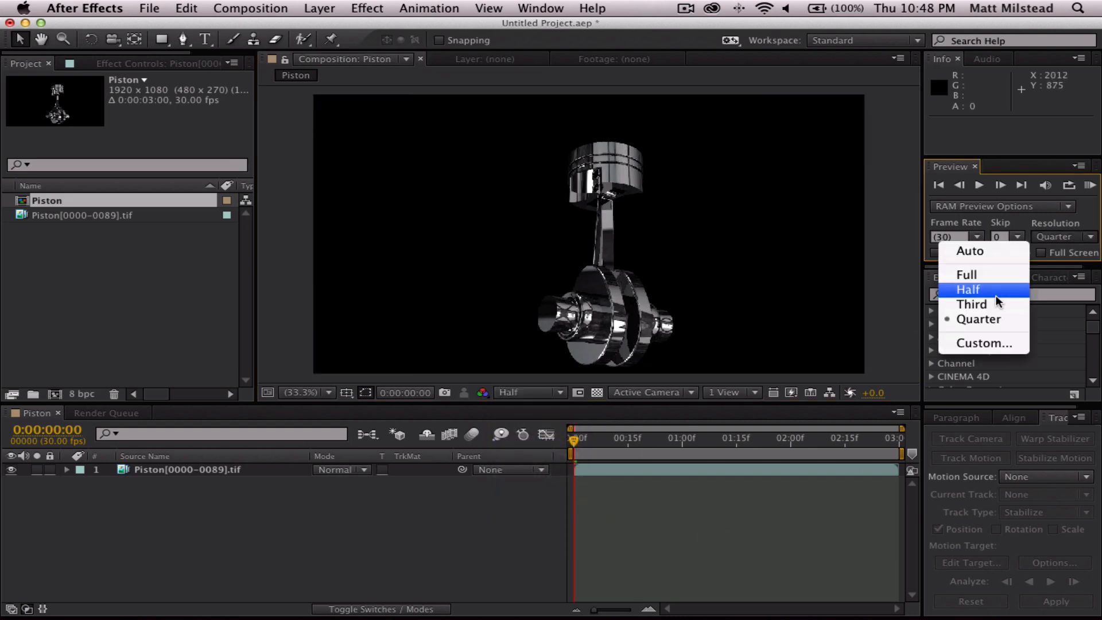
{"action": "left_click", "coordinate": [1008, 288]}
{"action": "left_click", "coordinate": [708, 528]}
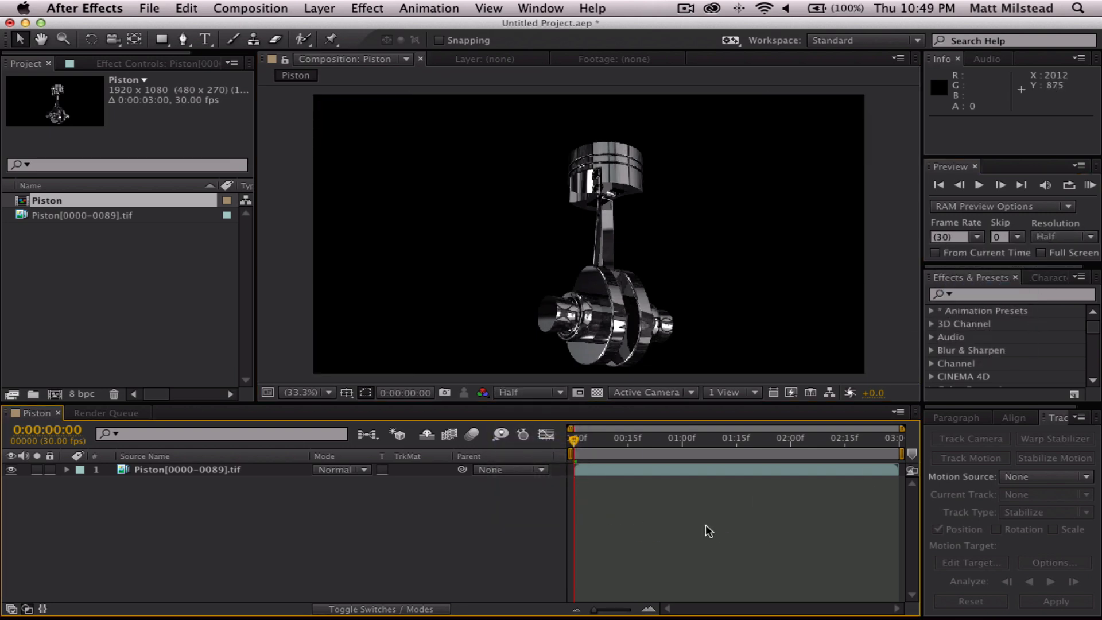
{"action": "key", "text": "KP_0"}
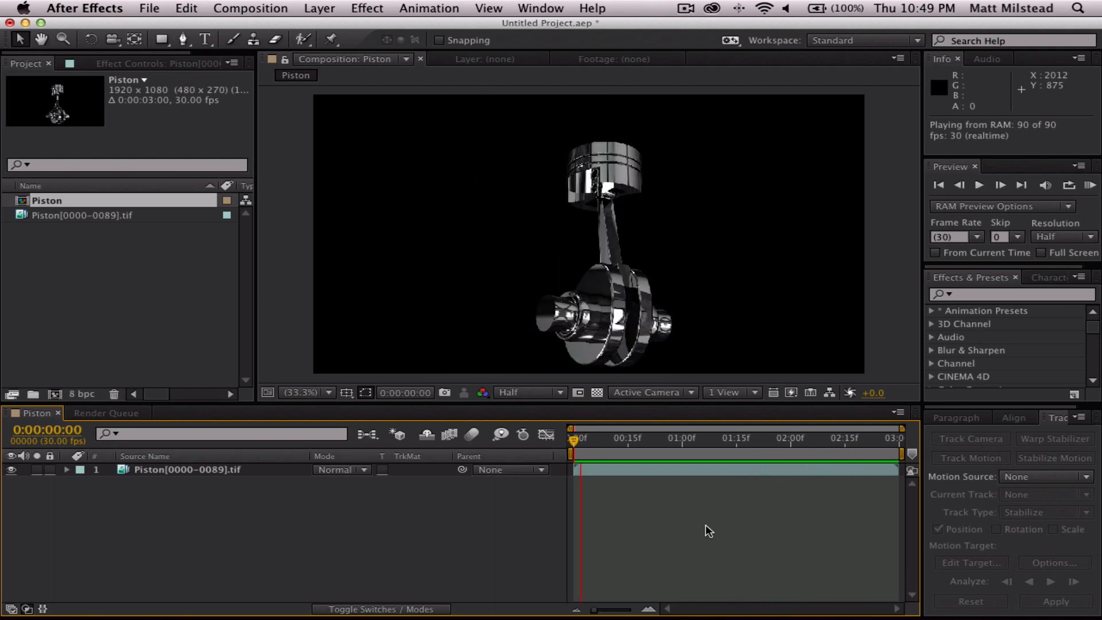
{"action": "key", "text": "space"}
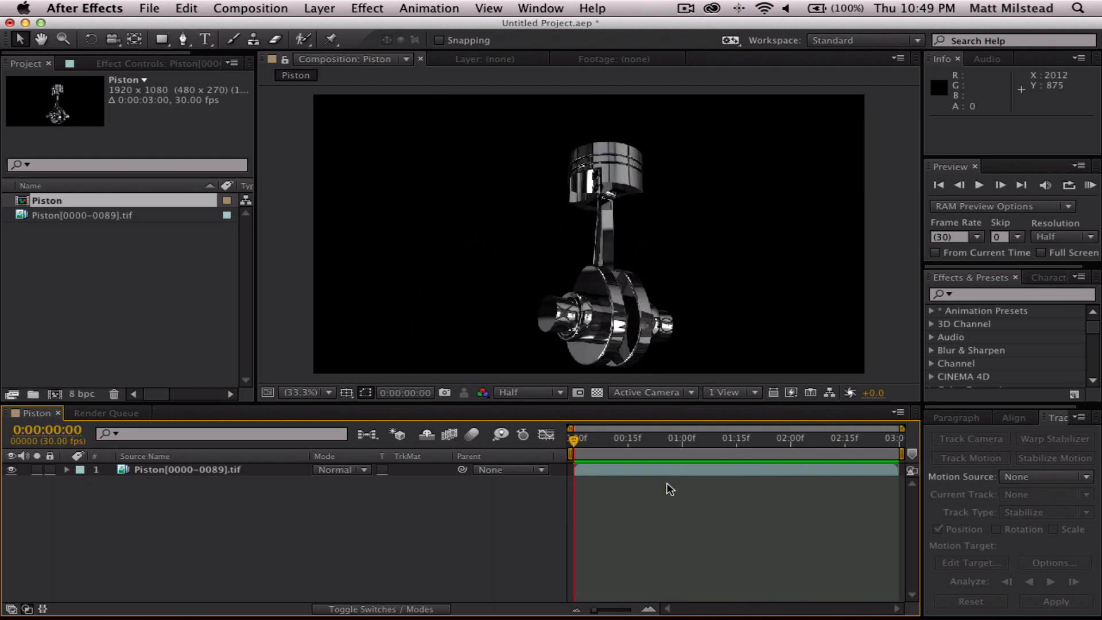
Set the composition and RAM preview resolutions to Full and preview the piston animation again
{"action": "left_click", "coordinate": [528, 392]}
{"action": "left_click", "coordinate": [527, 429]}
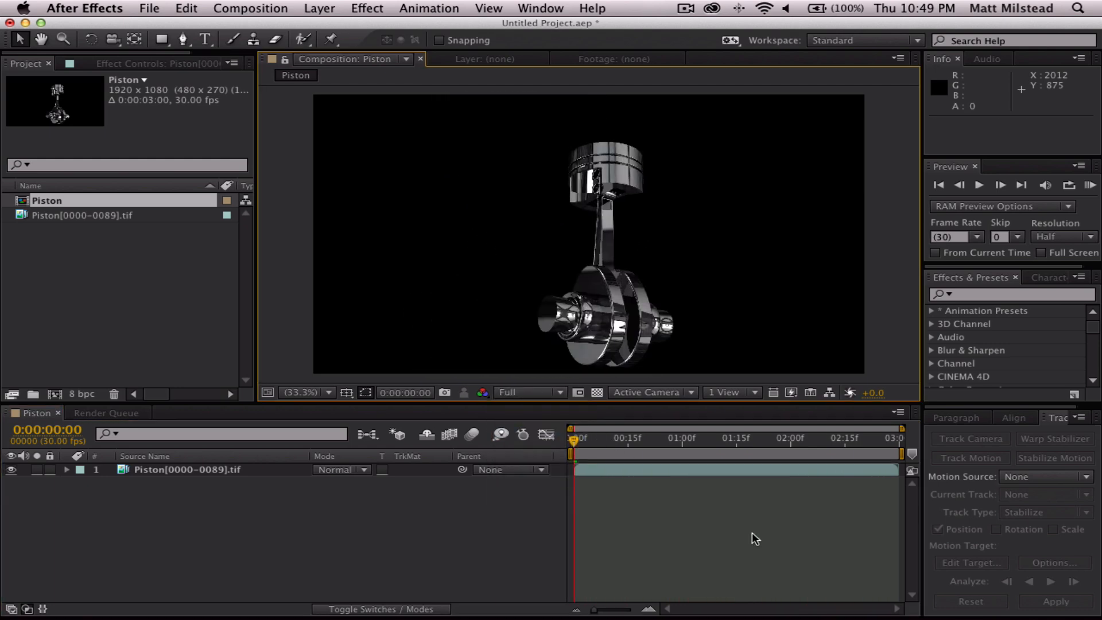
{"action": "key", "text": "space"}
{"action": "key", "text": "space"}
{"action": "left_click", "coordinate": [1063, 237]}
{"action": "left_click", "coordinate": [970, 274]}
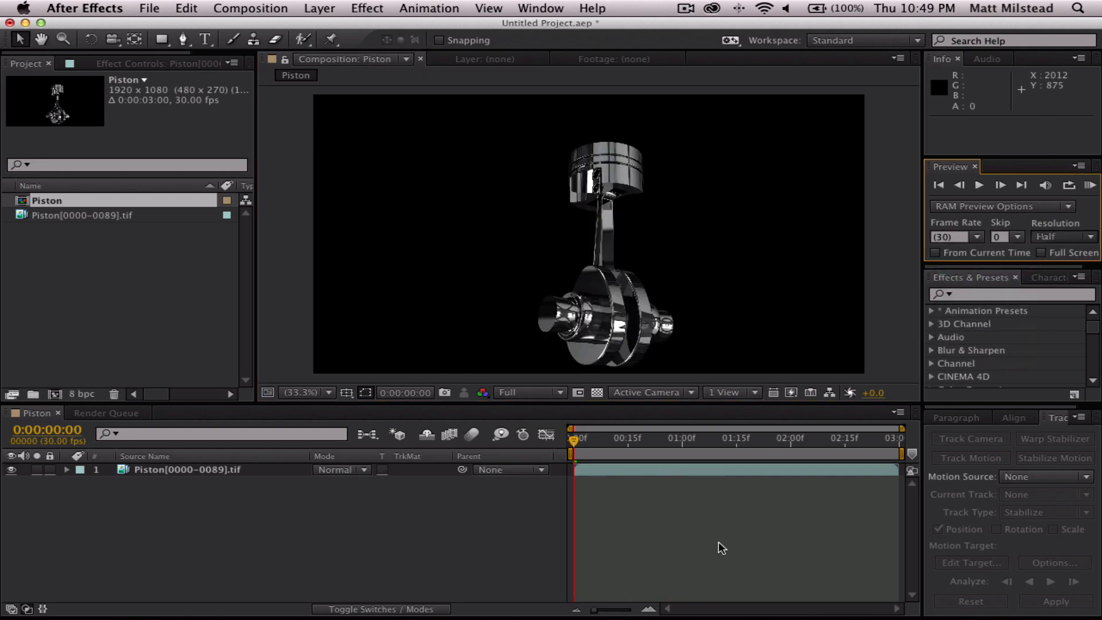
{"action": "left_click", "coordinate": [708, 541]}
{"action": "key", "text": "space"}
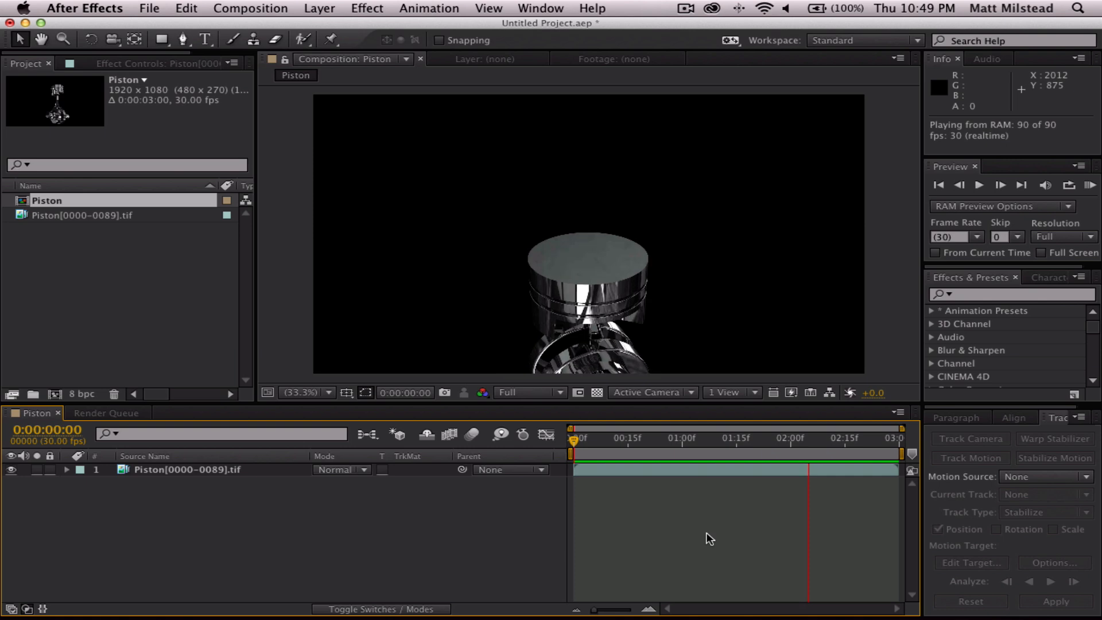
Find the RSMB effect, apply it to the Piston[0000-0089].tif layer and start a RAM preview
{"action": "left_click", "coordinate": [992, 291]}
{"action": "type", "text": "rs"}
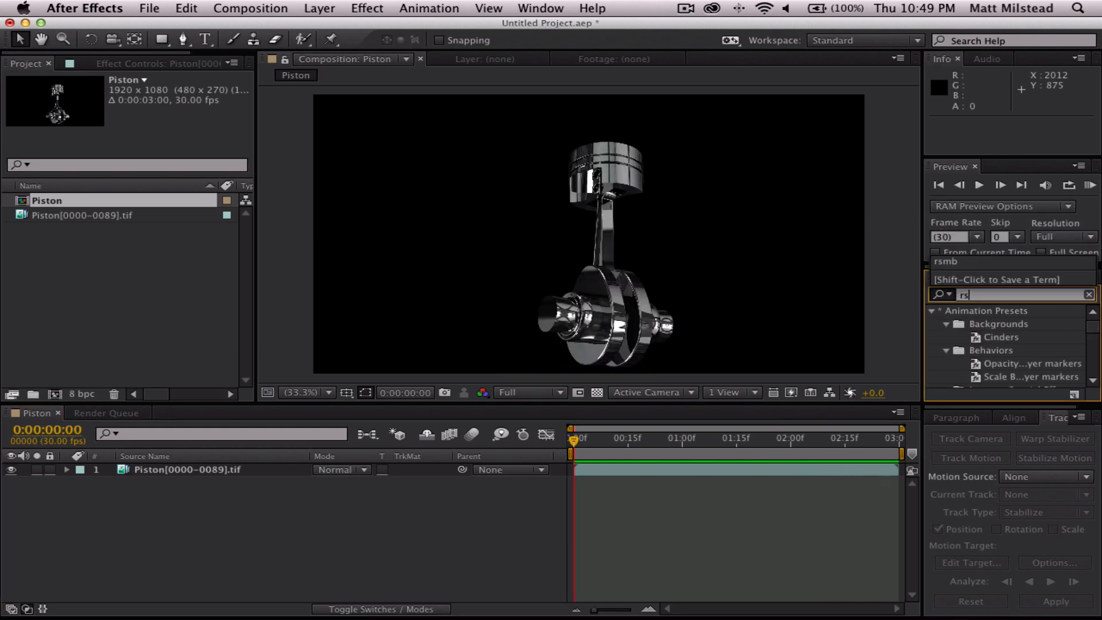
{"action": "type", "text": "mb"}
{"action": "left_click_drag", "start_coordinate": [982, 324], "coordinate": [178, 470]}
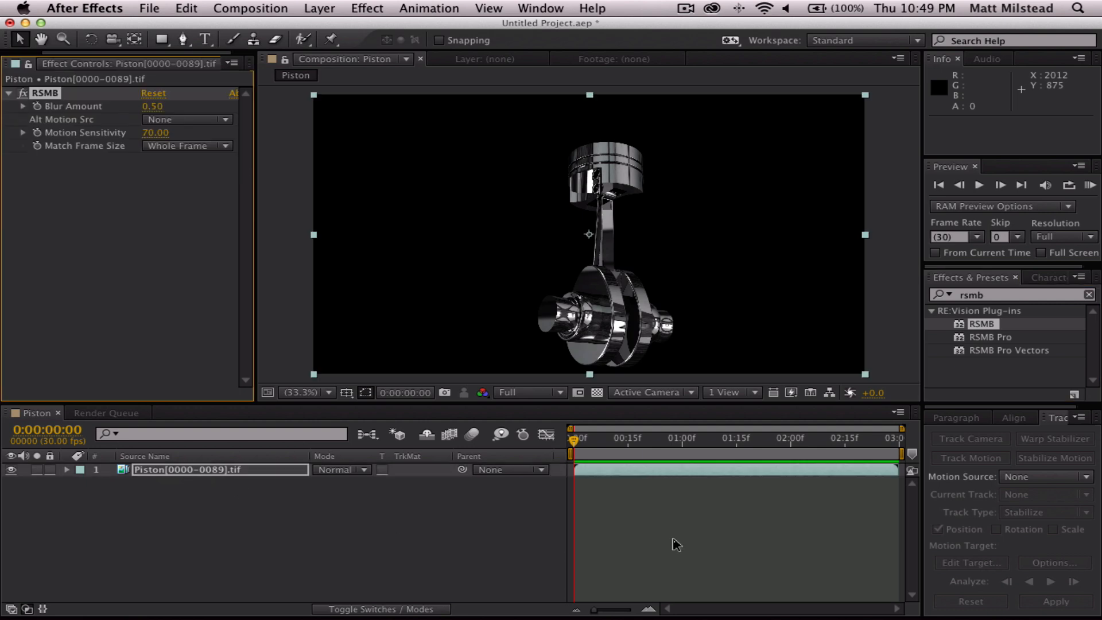
{"action": "left_click", "coordinate": [814, 538]}
{"action": "key", "text": "KP_0"}
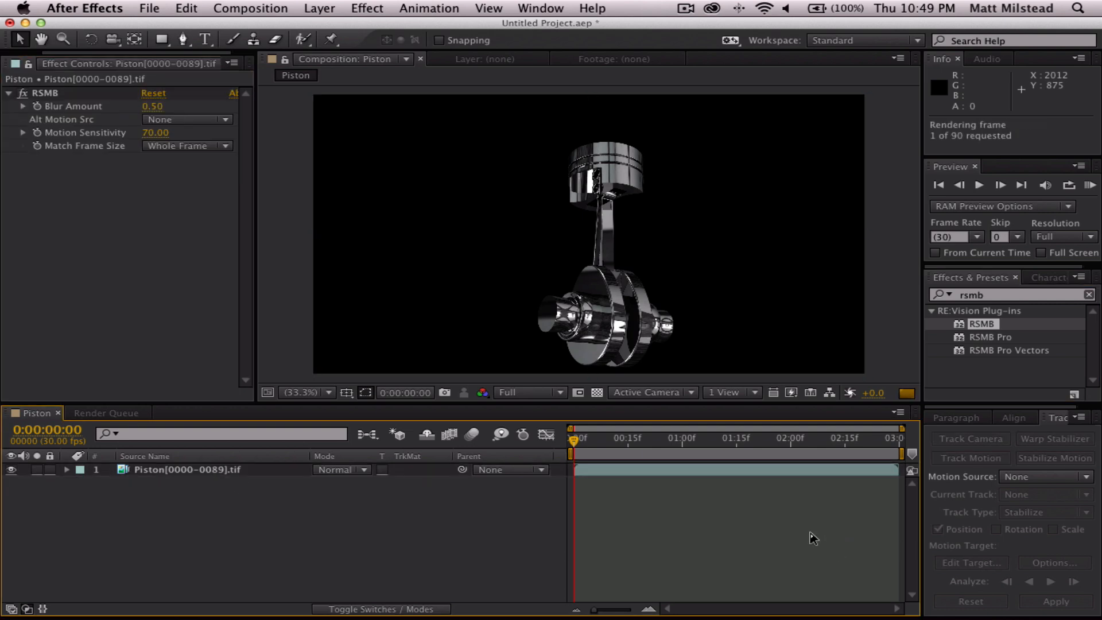